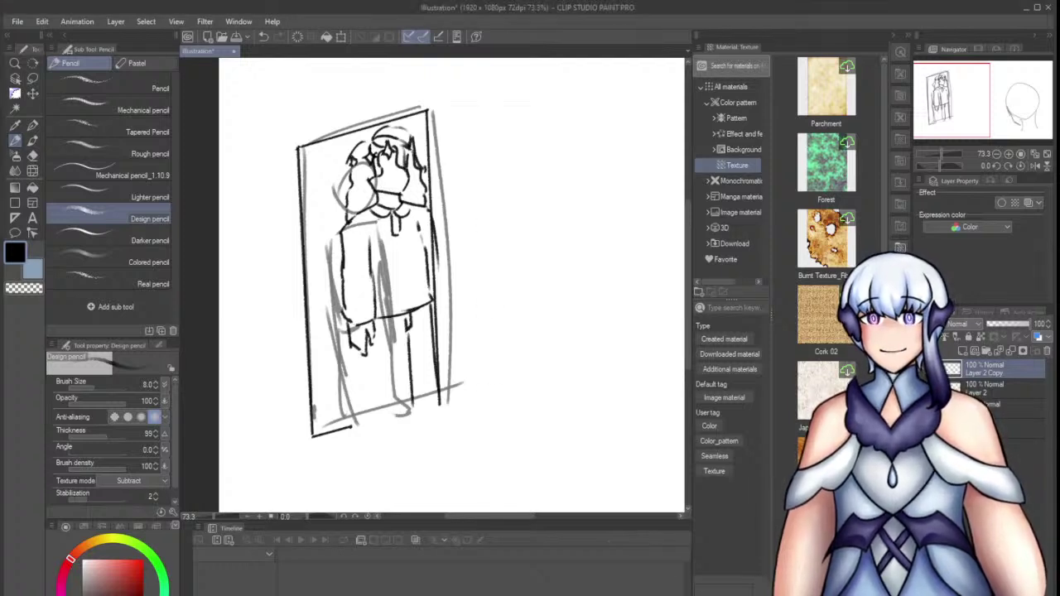
Sketch the lower trouser leg and cuff of the figure standing in the doorway
mouse_move(368, 353)
mouse_down()
mouse_move(371, 407)
mouse_move(402, 414)
mouse_move(372, 415)
mouse_move(404, 416)
mouse_up()
key(ctrl+z)
key(ctrl+z)
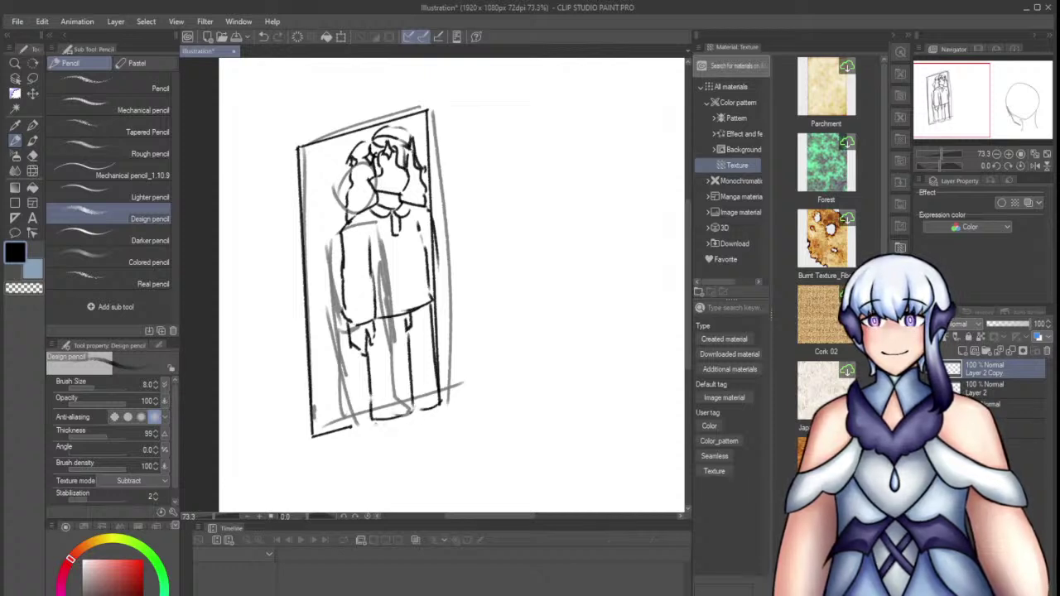
Redraw the figure's sweater hem higher up and erase the old hem line
drag(387, 301, 429, 292)
key(e)
drag(379, 318, 427, 304)
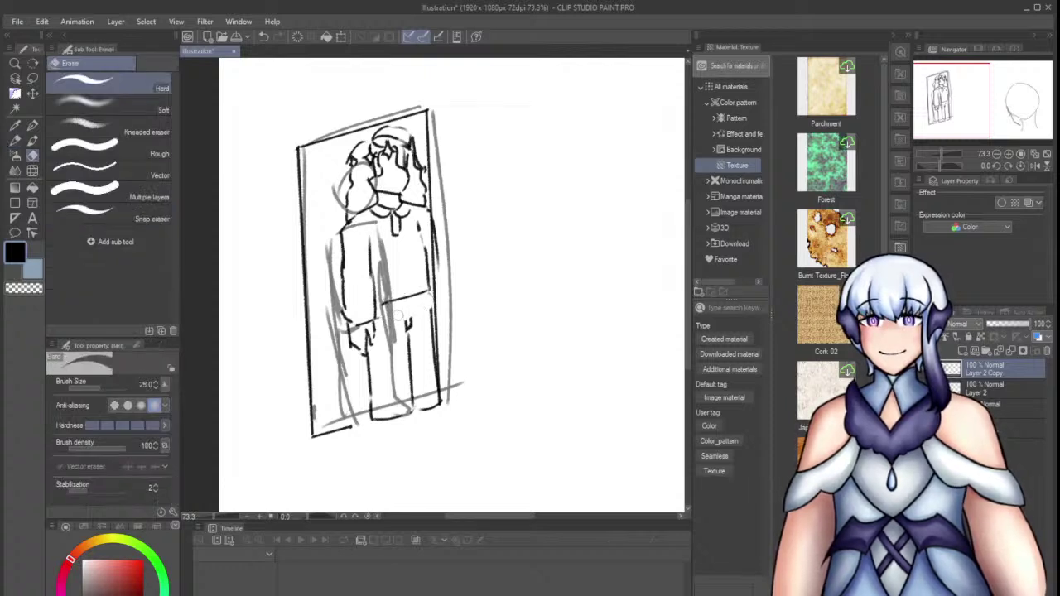
key(p)
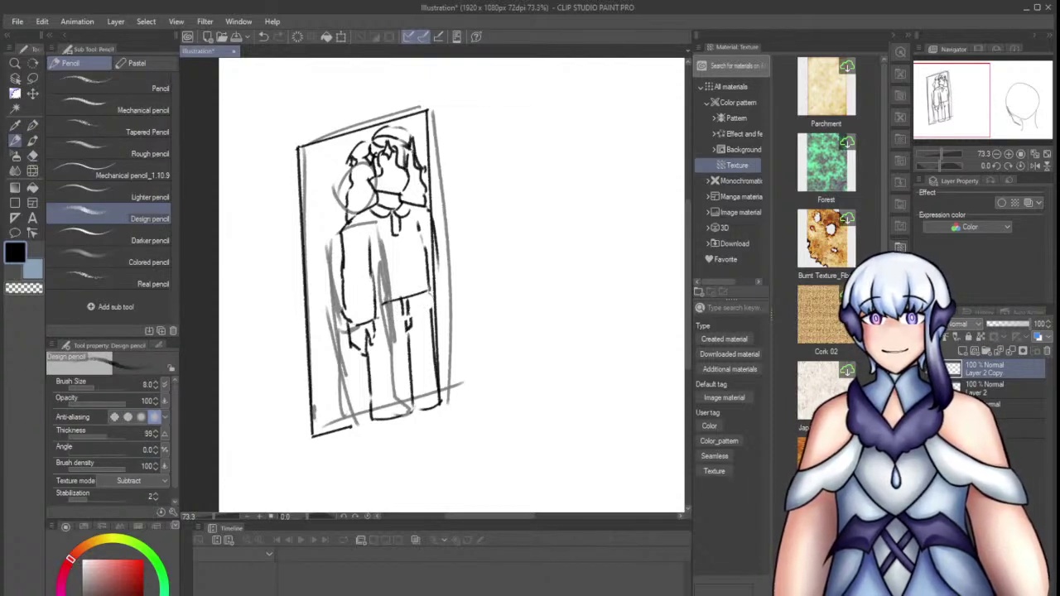
Clean up and redraw the trouser lines below the hem, then transform the figure slightly toward the doorway's left edge
key(e)
drag(421, 307, 407, 346)
key(p)
drag(433, 285, 419, 337)
key(ctrl+t)
key(Return)
Draw both shoes at the bottom of the figure's trouser legs
key(ctrl+z)
drag(406, 414, 428, 435)
key(ctrl+z)
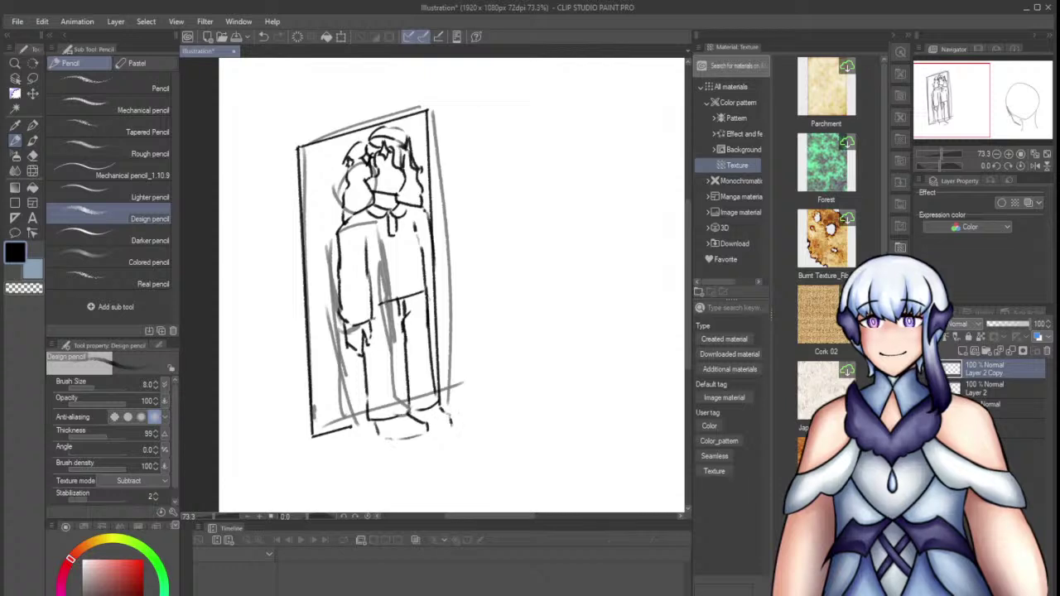
key(ctrl+z)
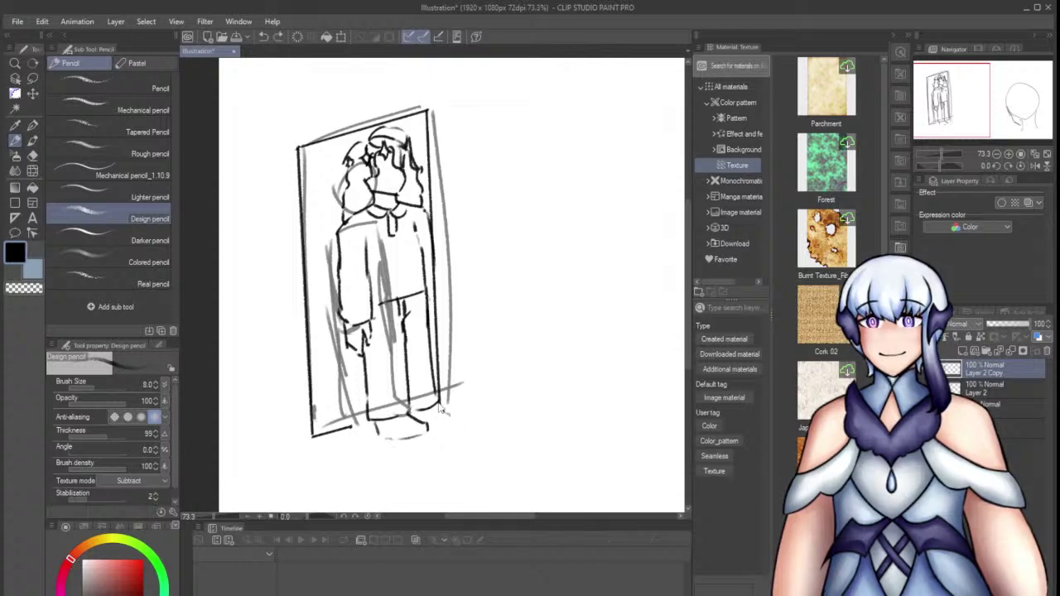
drag(457, 419, 437, 429)
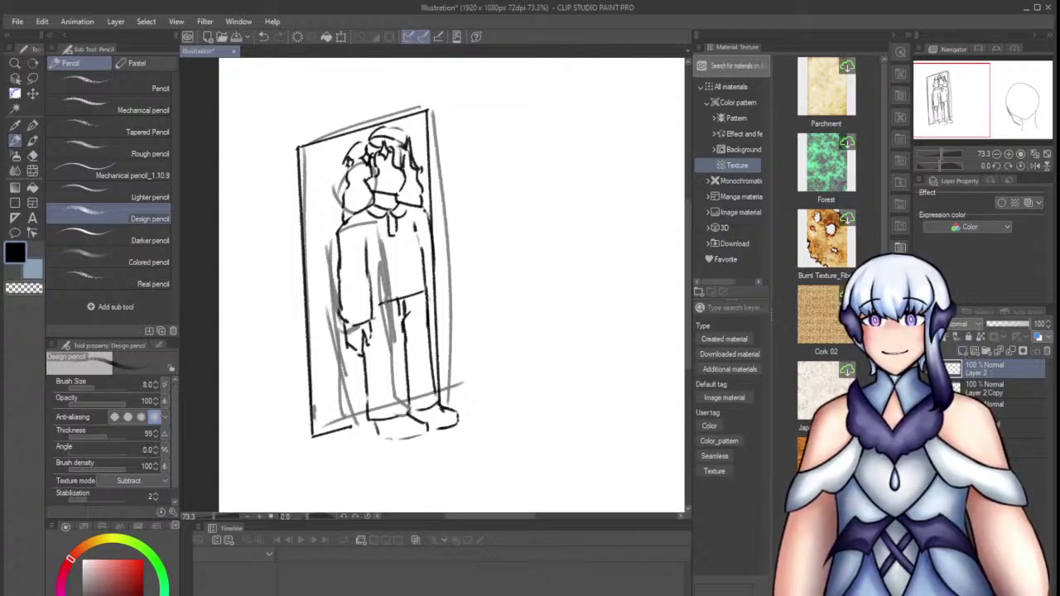
Hide the layer with the rough grey sketch so only the clean line drawing shows
click(922, 389)
click(921, 389)
click(922, 409)
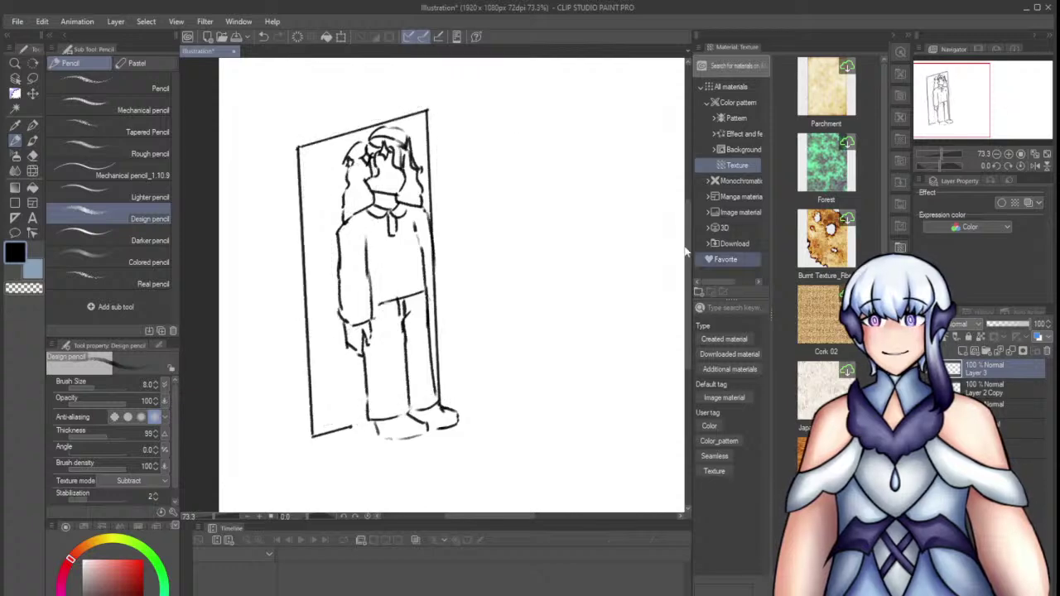
Draw the figure's left-hand eye with its lash line and a small smiling mouth
scroll(375, 166, up, 10)
mouse_move(372, 218)
mouse_down()
mouse_move(378, 233)
mouse_move(439, 170)
mouse_move(455, 217)
mouse_move(447, 222)
mouse_move(441, 207)
mouse_up()
drag(432, 256, 474, 235)
mouse_move(489, 306)
mouse_down()
mouse_move(535, 318)
mouse_move(538, 306)
mouse_move(501, 313)
mouse_move(547, 288)
mouse_up()
key(ctrl+z)
key(ctrl+z)
Draw the figure's other eye beneath the fringe, with a straight lash line and a pupil
mouse_move(522, 155)
mouse_down()
mouse_move(569, 156)
mouse_move(589, 191)
mouse_up()
key(ctrl+z)
mouse_move(572, 149)
mouse_down()
mouse_move(592, 171)
mouse_move(550, 195)
mouse_move(544, 178)
mouse_up()
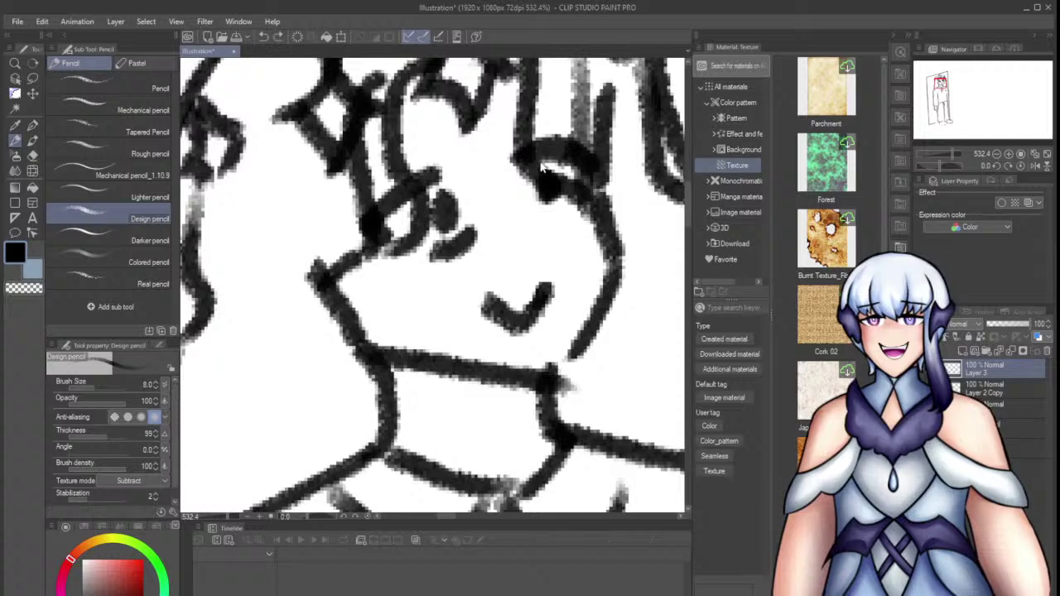
key(ctrl+z)
key(ctrl+z)
mouse_move(520, 157)
mouse_down()
mouse_move(578, 152)
mouse_move(592, 175)
mouse_up()
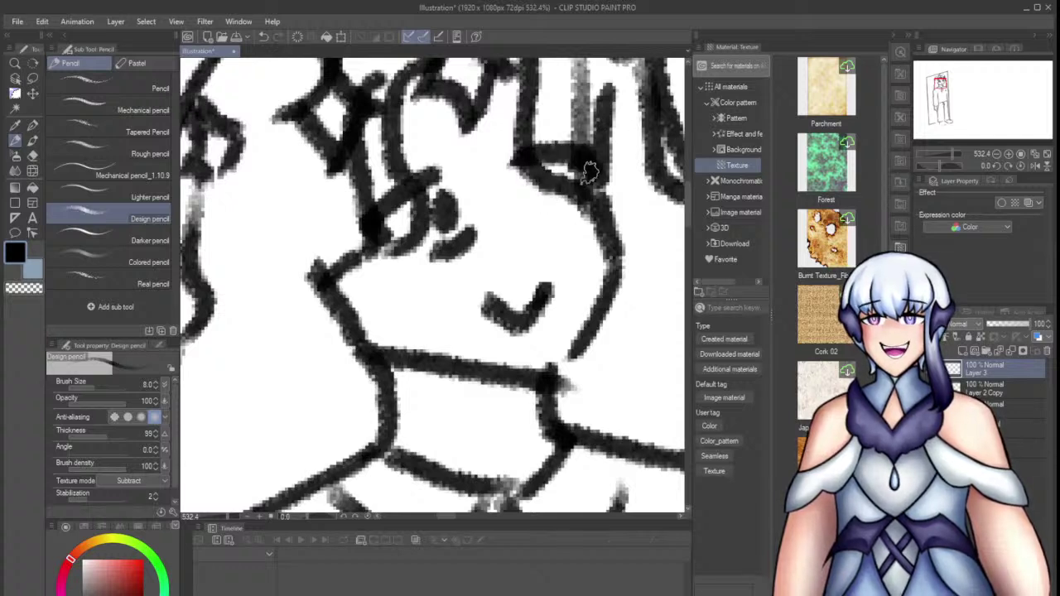
mouse_move(534, 194)
mouse_down()
mouse_move(536, 182)
mouse_move(553, 224)
mouse_up()
key(ctrl+z)
scroll(540, 255, down, 13)
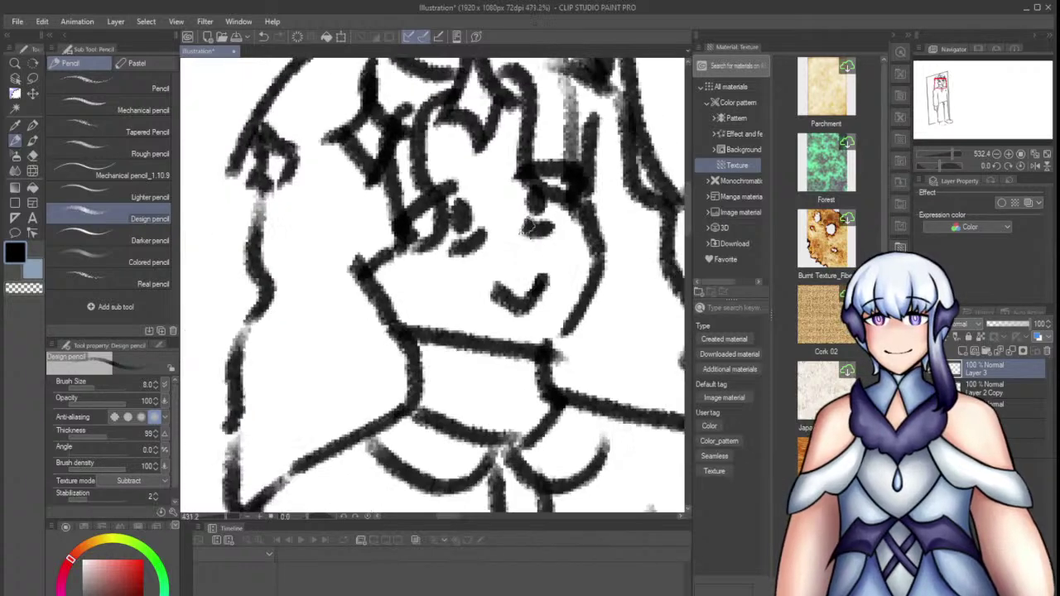
scroll(428, 158, down, 6)
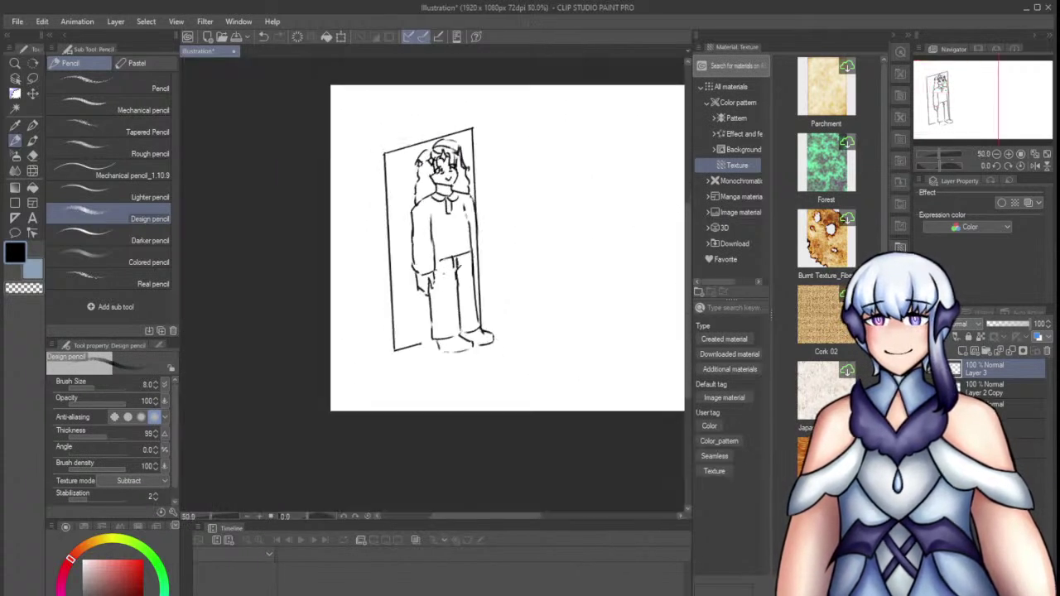
scroll(637, 274, up, 1)
click(984, 395)
scroll(446, 358, down, 2)
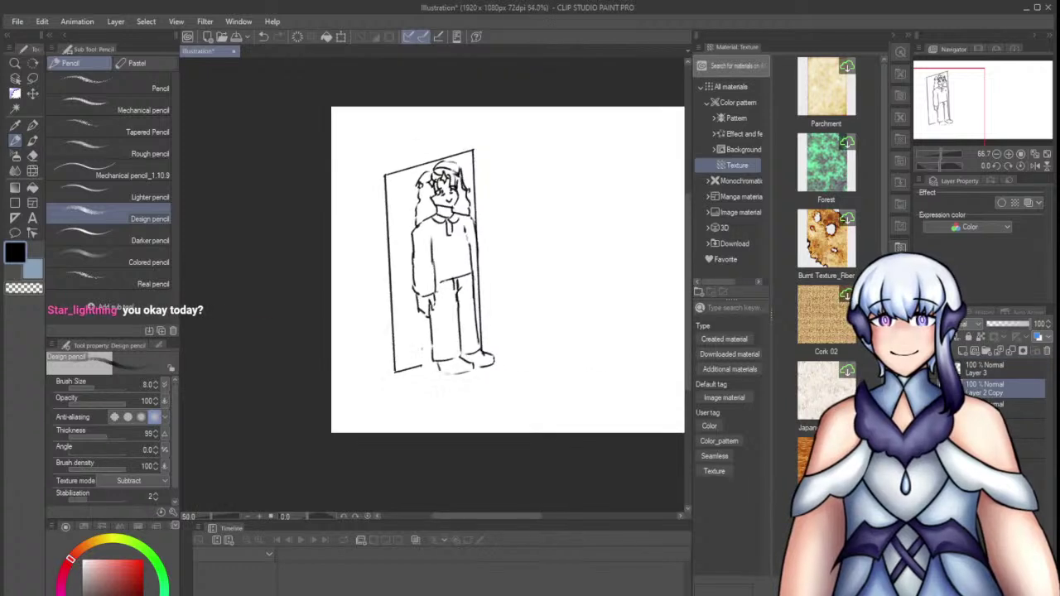
mouse_move(469, 172)
mouse_down()
mouse_move(545, 199)
mouse_move(548, 189)
mouse_up()
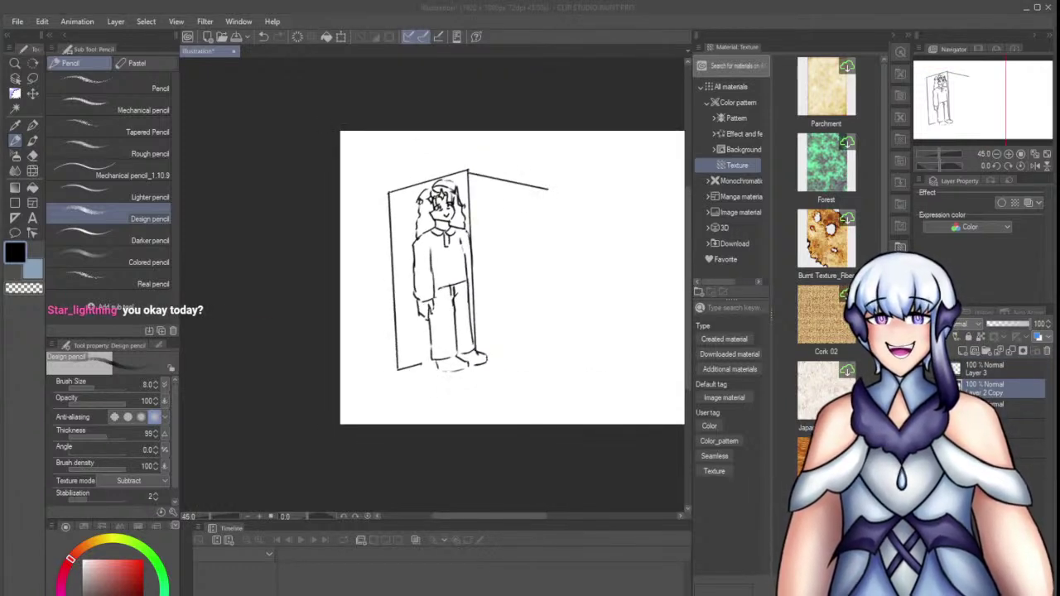
click(346, 16)
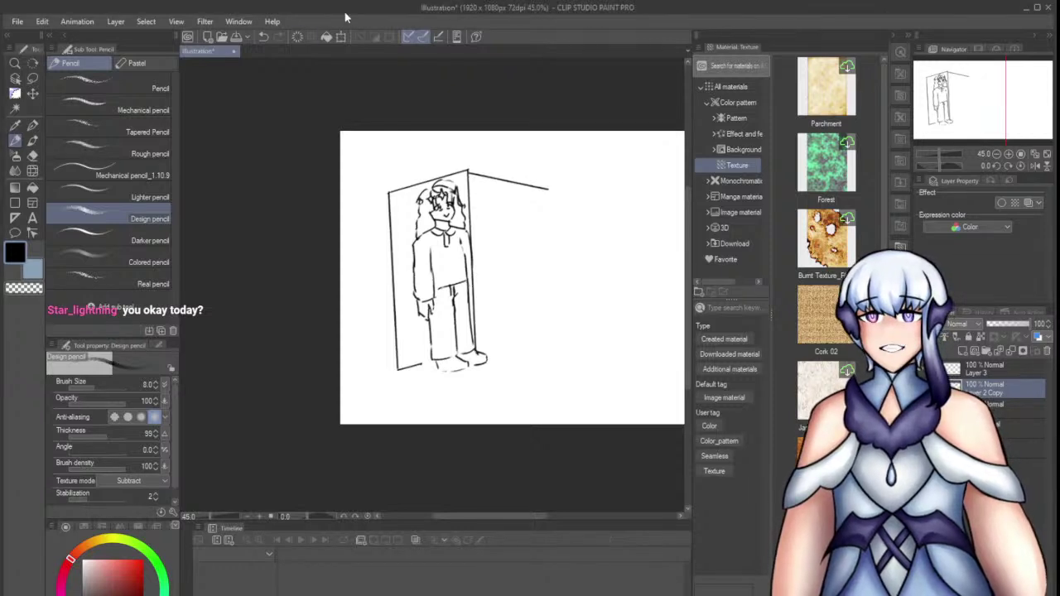
key(ctrl+z)
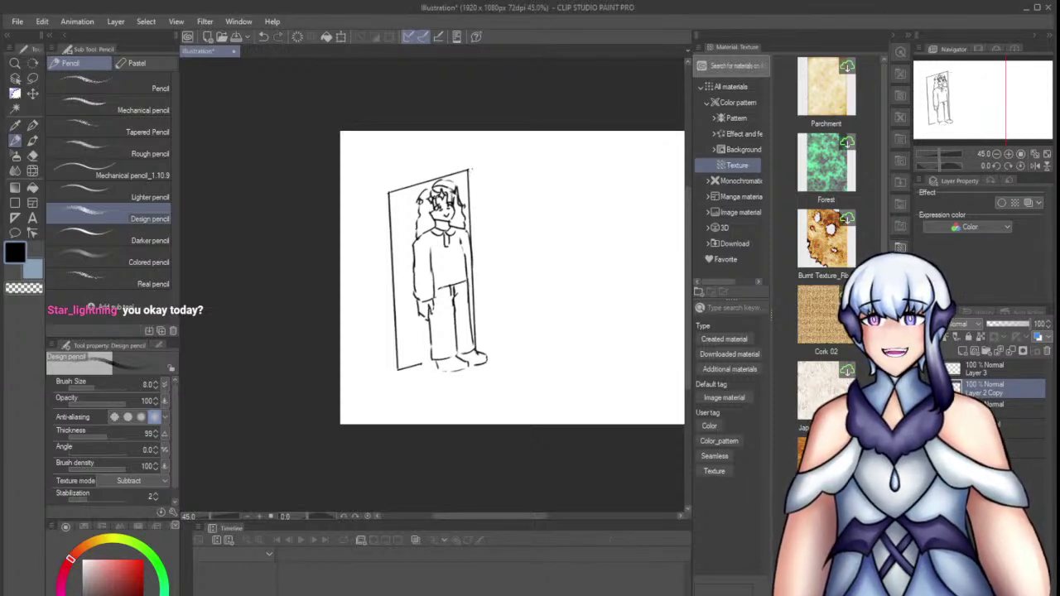
shift+click(528, 183)
key(ctrl+z)
shift+click(560, 181)
key(ctrl+z)
shift+click(545, 179)
shift+click(541, 365)
key(ctrl+z)
key(ctrl+z)
key(ctrl+z)
key(ctrl+y)
Select the layer below Layer 2 Copy and draw straight lines for the open door's top and outer edges
click(1001, 407)
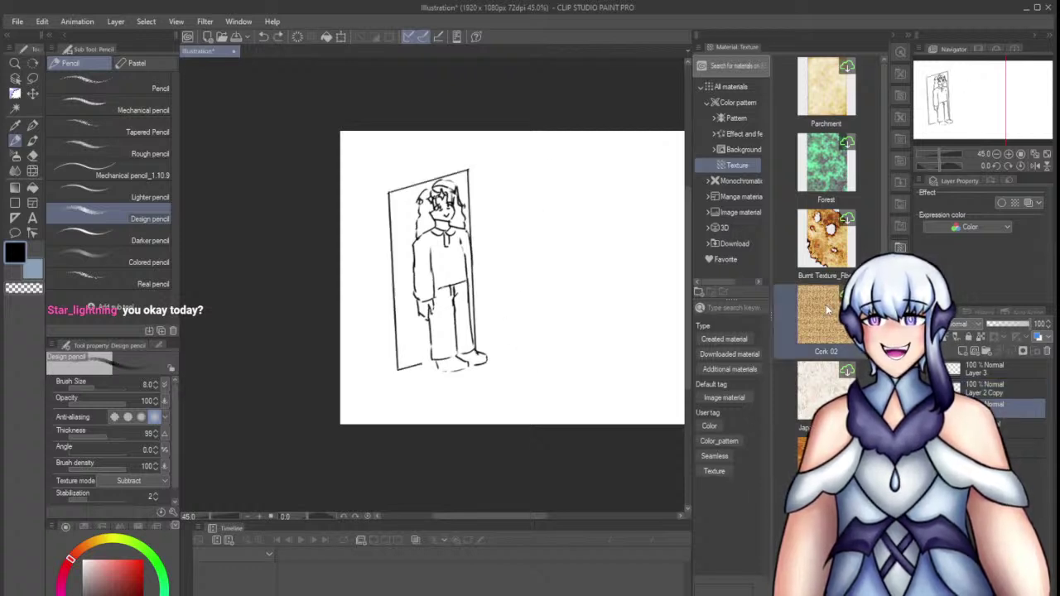
mouse_move(469, 171)
mouse_down()
mouse_move(543, 179)
mouse_move(530, 348)
mouse_up()
shift+click(547, 358)
shift+click(486, 357)
key(ctrl+z)
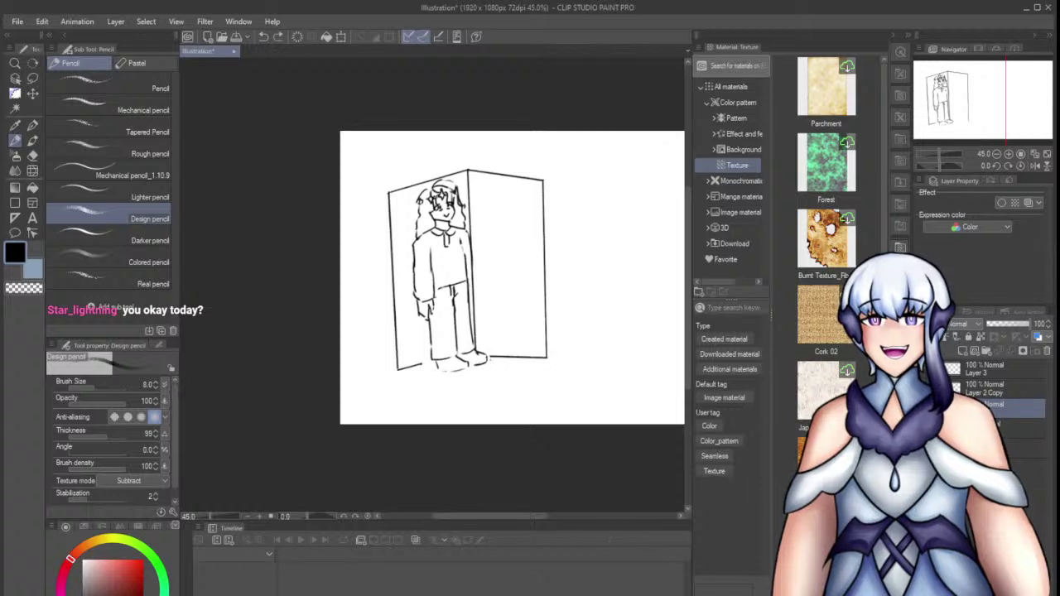
Redraw the open door's bottom edge from the figure's shoe to the outer corner and sketch a door handle
key(ctrl+z)
click(487, 356)
shift+click(546, 359)
key(ctrl+z)
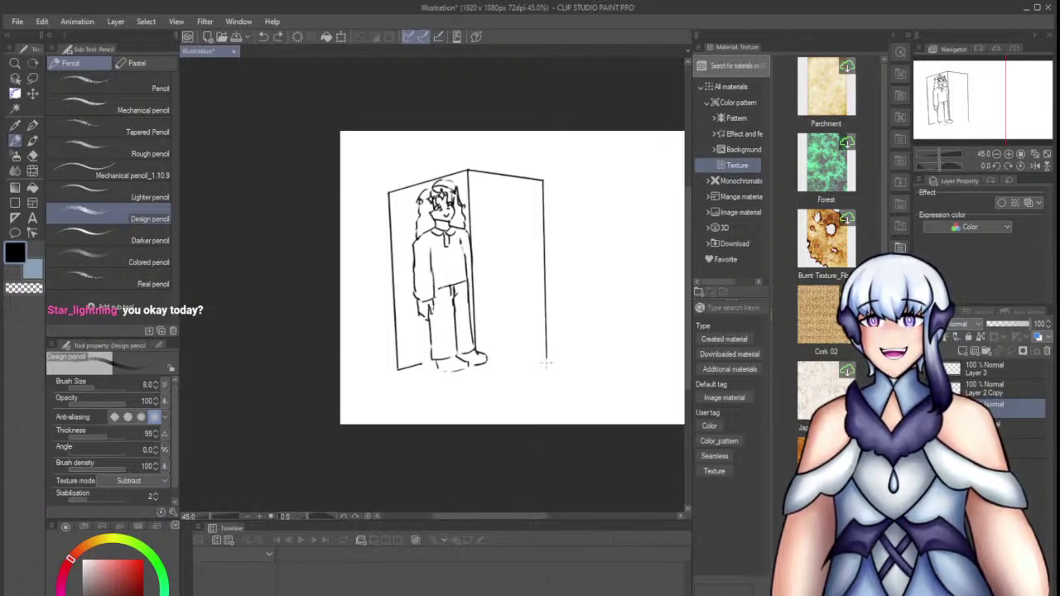
drag(489, 361, 546, 359)
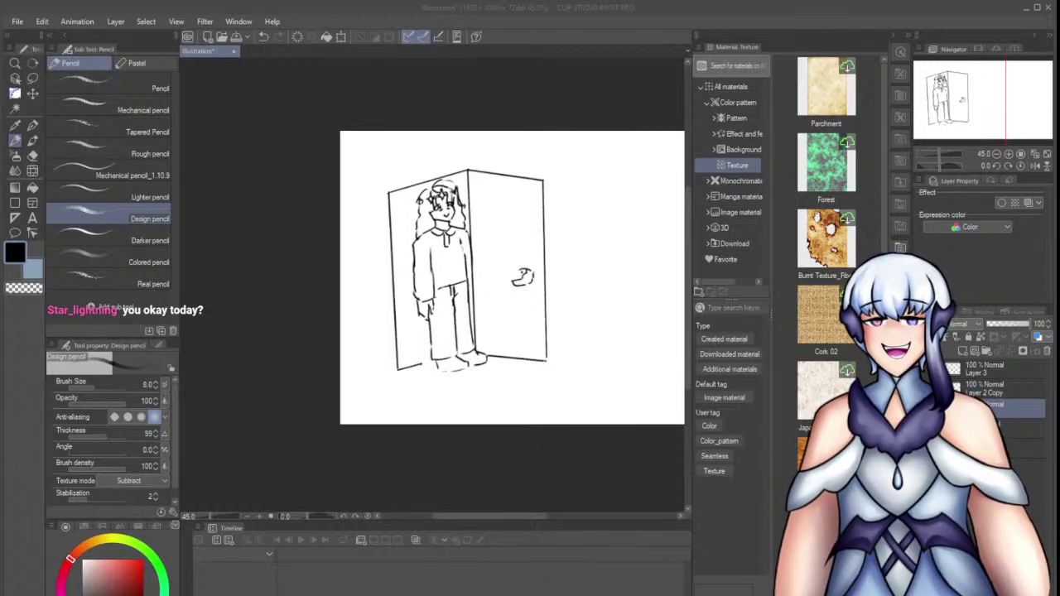
Extend the doorway's bottom edge to meet the figure's trouser leg
scroll(511, 379, up, 10)
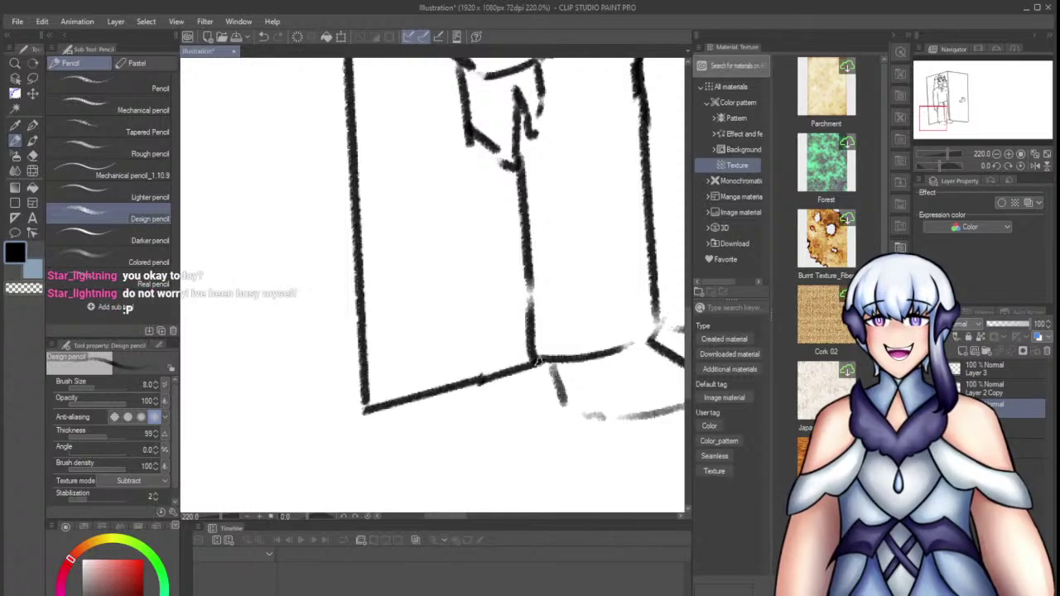
scroll(537, 361, down, 10)
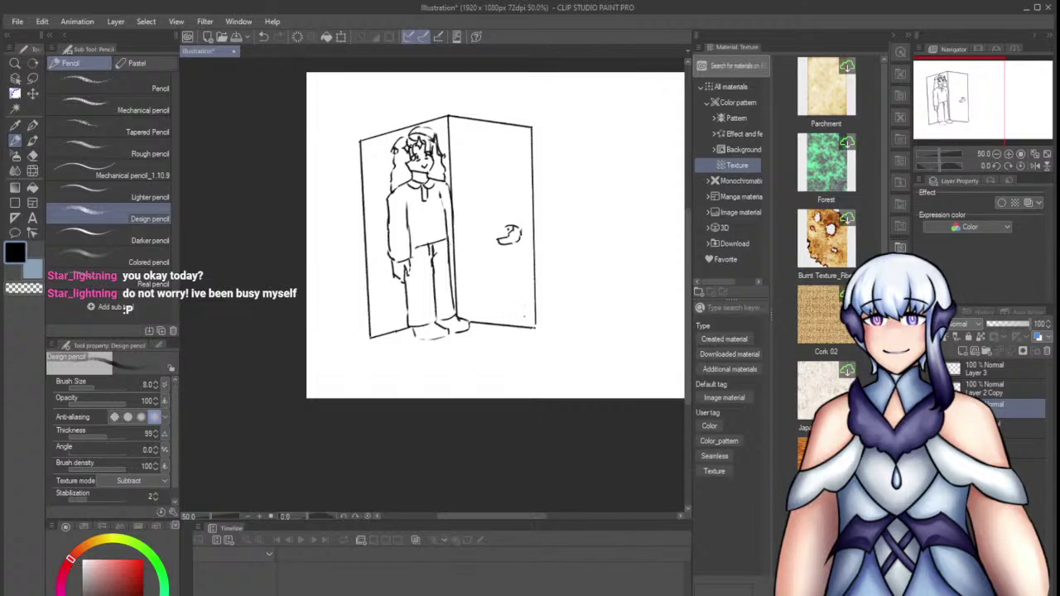
scroll(524, 316, down, 4)
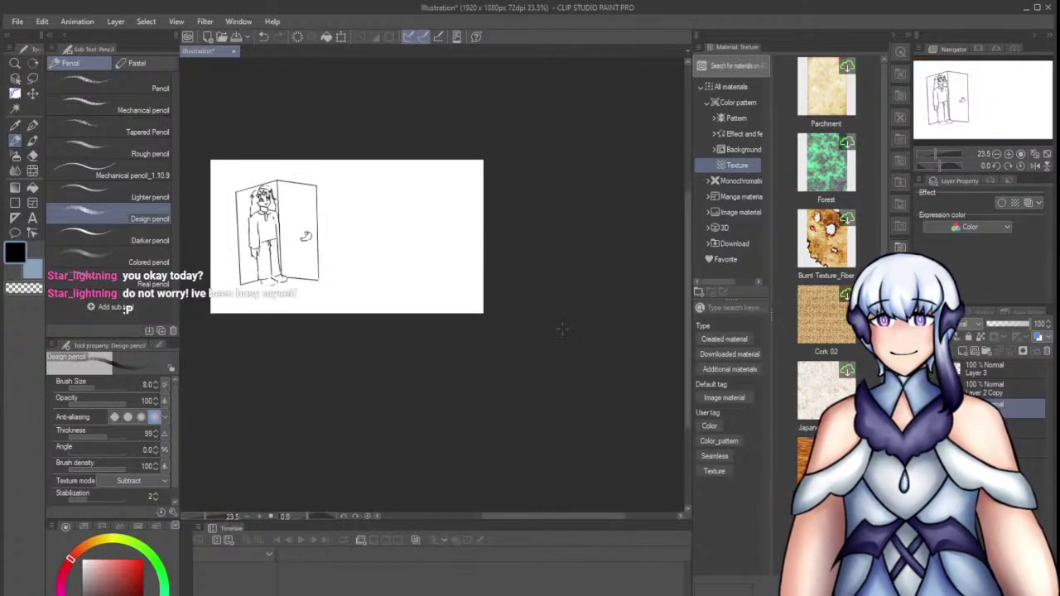
Show the rough grey sketch again and add a new layer above Layer 3
click(923, 389)
click(964, 375)
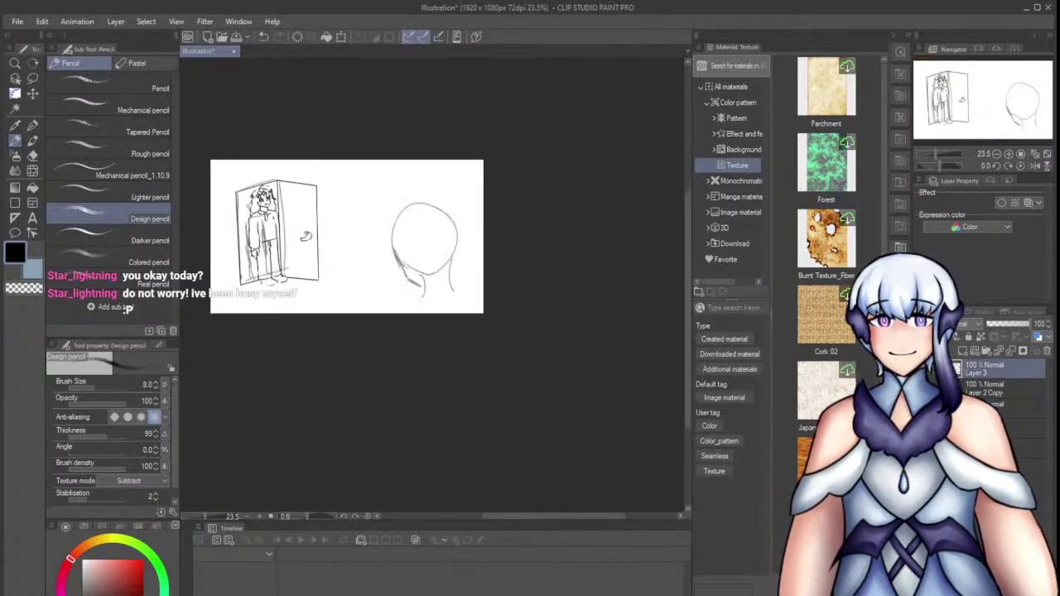
scroll(303, 244, up, 4)
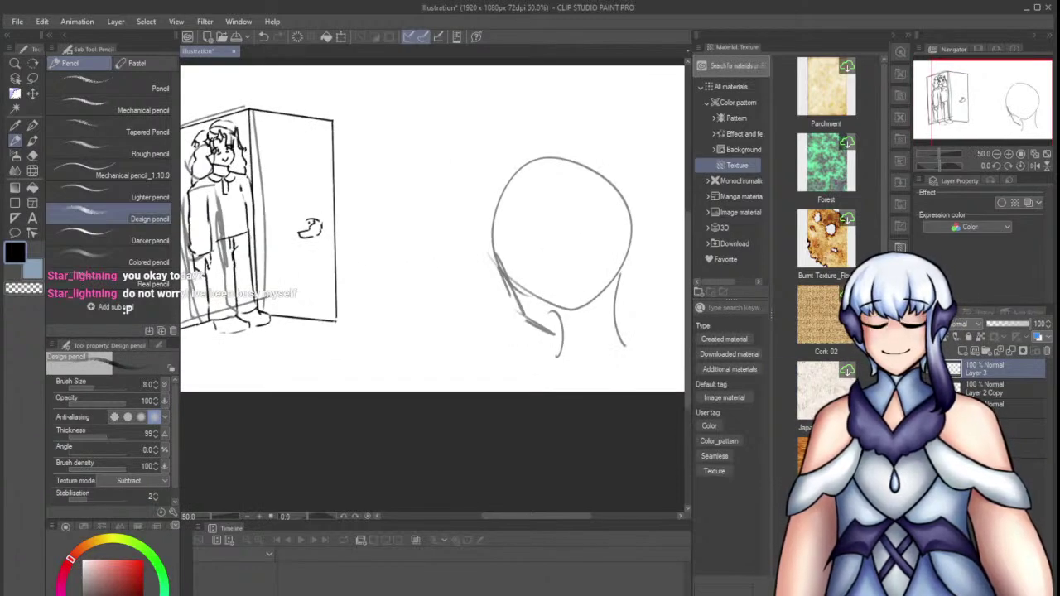
click(963, 352)
scroll(574, 265, up, 2)
Set the pencil's brush size to 12 and draw the cheek line over the rough head sketch
click(155, 382)
click(155, 381)
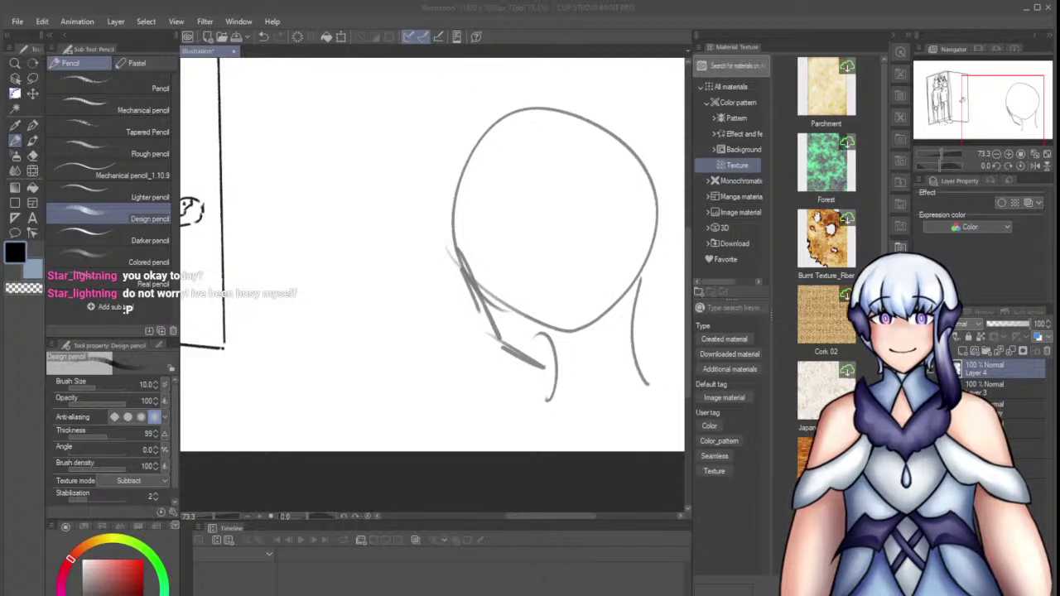
click(156, 383)
click(155, 383)
drag(453, 213, 468, 269)
key(ctrl+z)
drag(463, 228, 476, 310)
key(ctrl+z)
key(ctrl+z)
mouse_move(461, 223)
mouse_down()
mouse_move(487, 340)
mouse_move(543, 378)
mouse_up()
key(ctrl+z)
Draw the jaw line from the end of the cheek line to the neck
drag(486, 339, 554, 384)
key(ctrl+z)
key(ctrl+z)
drag(484, 338, 560, 385)
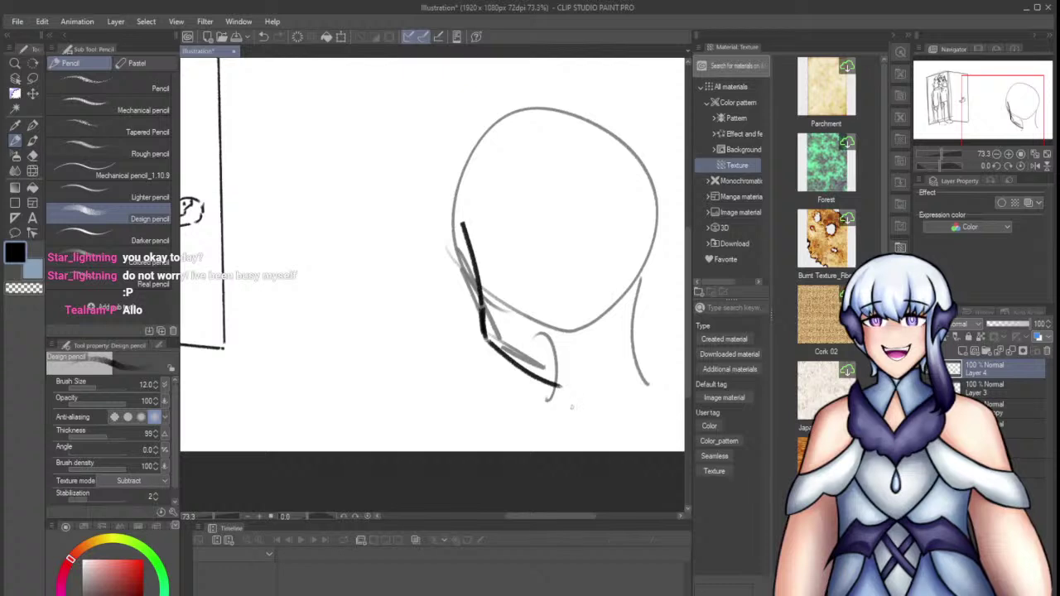
Draw a curved line across the large head as the lower edge of a headband
mouse_move(462, 222)
mouse_down()
mouse_move(586, 237)
mouse_move(648, 209)
mouse_up()
key(ctrl+z)
mouse_move(593, 238)
mouse_down()
mouse_move(641, 212)
mouse_move(625, 227)
mouse_move(631, 219)
mouse_move(583, 236)
mouse_up()
key(ctrl+z)
key(ctrl+z)
key(ctrl+z)
mouse_move(653, 205)
mouse_down()
mouse_move(612, 228)
mouse_move(569, 232)
mouse_up()
key(ctrl+z)
key(ctrl+z)
drag(479, 222, 566, 234)
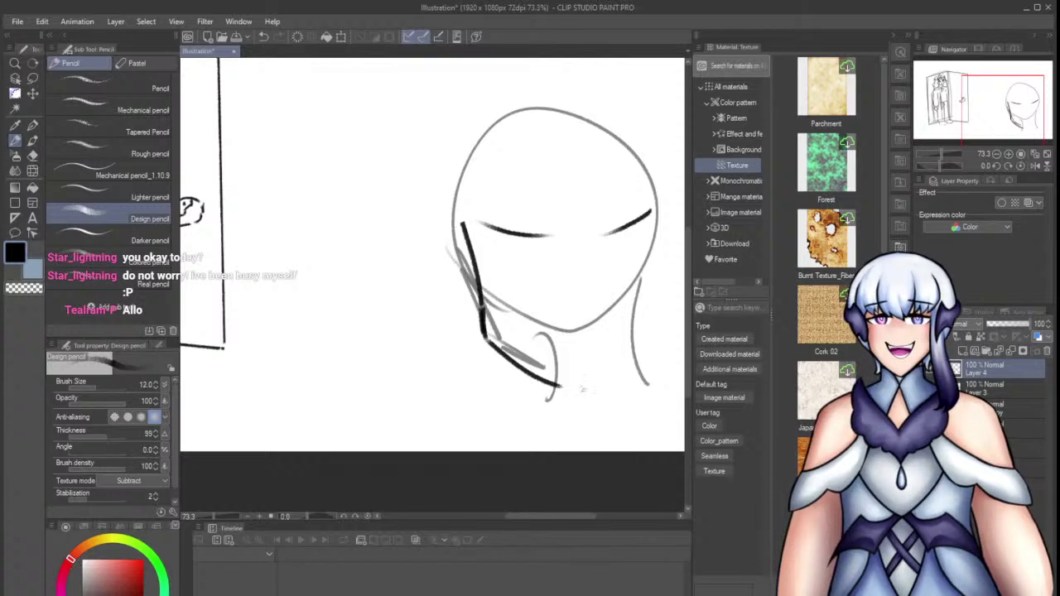
key(ctrl+z)
Draw both sides of the neck and add hair strands beside the cheek
drag(556, 345, 553, 409)
drag(639, 304, 652, 386)
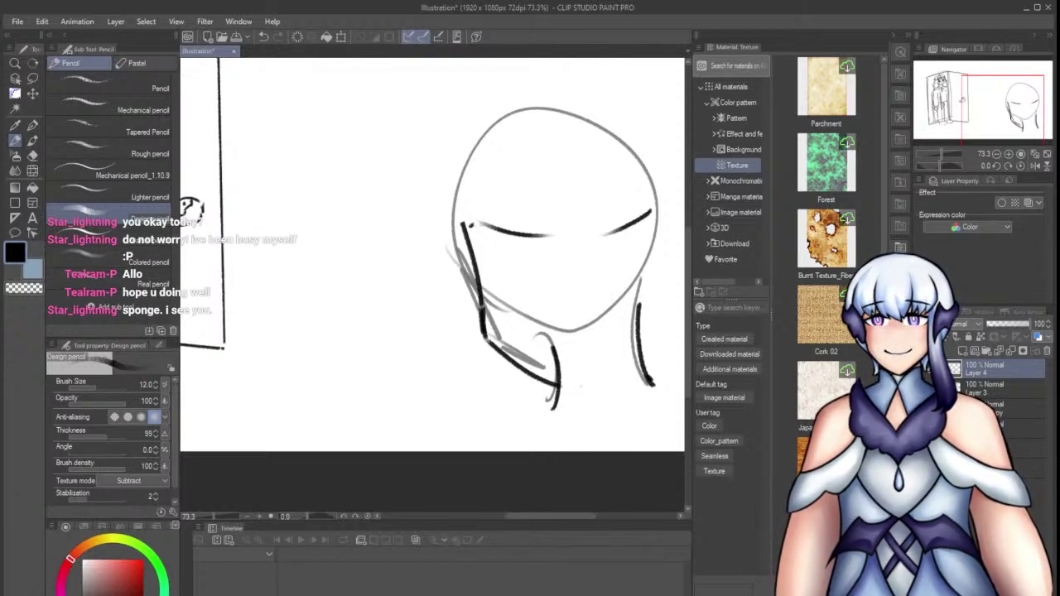
drag(454, 217, 474, 303)
drag(466, 267, 485, 303)
drag(489, 236, 510, 319)
drag(522, 251, 514, 309)
Draw the outer hair contour on the right side of the head, ending in pointed strands over the neck
mouse_move(652, 208)
mouse_down()
mouse_move(665, 285)
mouse_move(652, 346)
mouse_up()
key(ctrl+z)
key(ctrl+z)
drag(670, 281, 664, 339)
drag(635, 293, 612, 358)
key(ctrl+z)
drag(643, 275, 618, 382)
key(ctrl+z)
drag(645, 301, 618, 384)
drag(613, 364, 623, 384)
Draw the jagged lower hair tips across the nape, joining the hair on both sides
drag(520, 322, 556, 369)
drag(548, 339, 564, 361)
key(ctrl+z)
key(ctrl+z)
key(ctrl+z)
mouse_move(516, 311)
mouse_down()
mouse_move(546, 356)
mouse_move(609, 401)
mouse_up()
drag(609, 401, 617, 381)
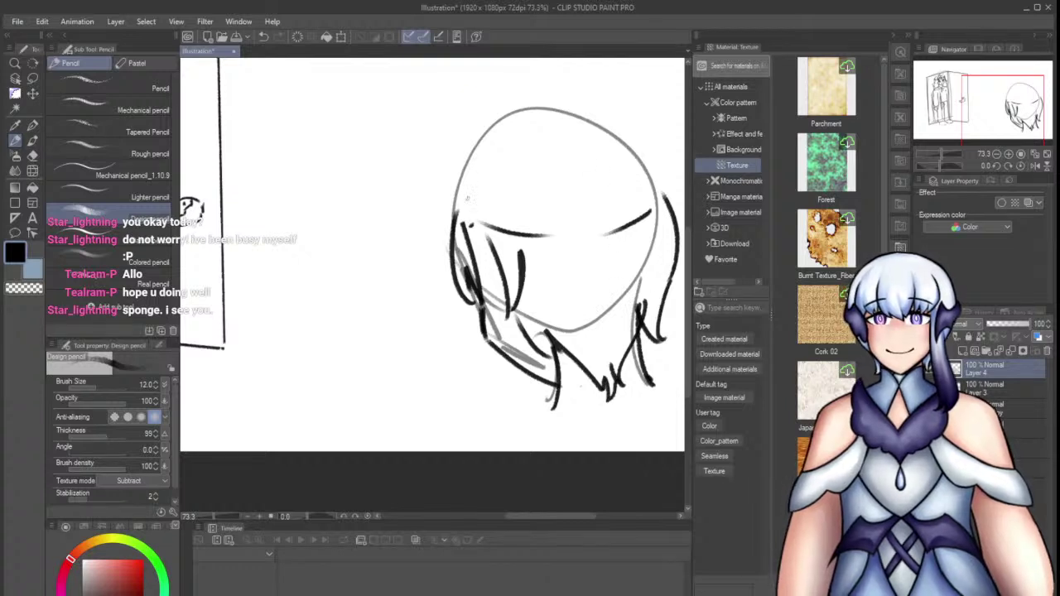
Add the headband's upper edge and short cross lines dividing the band into segments
mouse_move(484, 199)
mouse_down()
mouse_move(562, 217)
mouse_move(661, 177)
mouse_up()
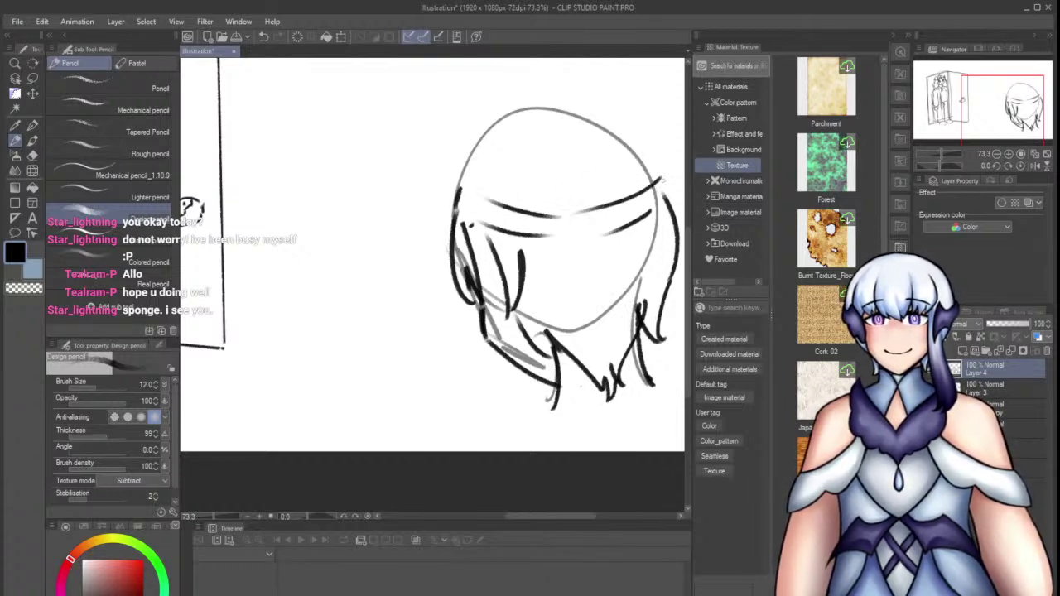
mouse_move(478, 197)
mouse_down()
mouse_move(560, 235)
mouse_move(519, 232)
mouse_up()
drag(622, 211, 630, 224)
drag(650, 196, 660, 210)
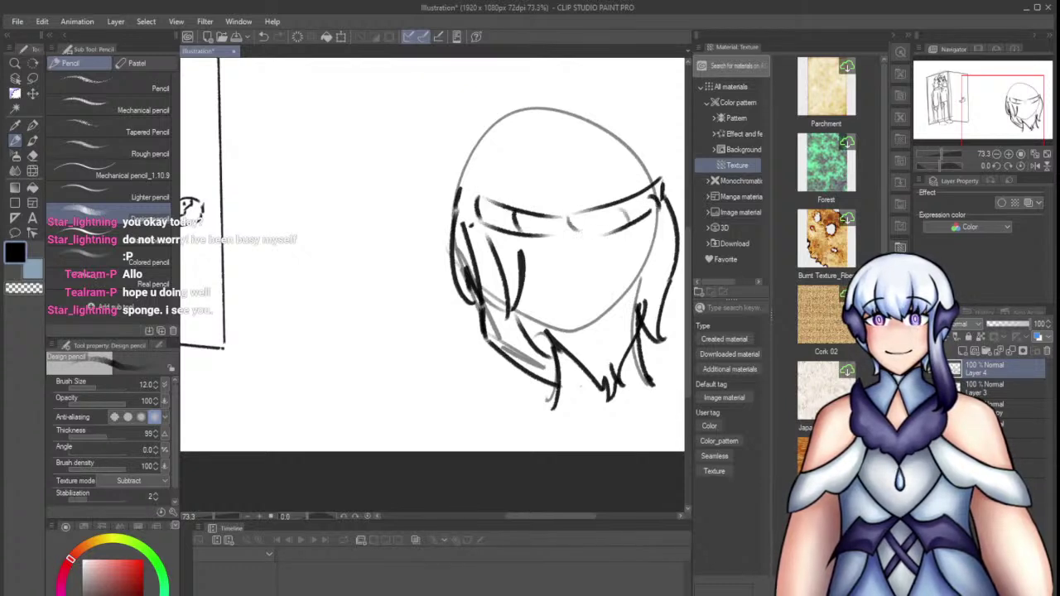
Draw the crown outline over the top of the head, connecting to the hair on both sides
drag(644, 125, 664, 176)
key(ctrl+z)
drag(641, 106, 661, 176)
key(ctrl+z)
drag(458, 182, 499, 121)
key(ctrl+z)
key(ctrl+z)
mouse_move(454, 186)
mouse_down()
mouse_move(518, 131)
mouse_move(597, 116)
mouse_move(649, 152)
mouse_up()
key(ctrl+z)
key(ctrl+z)
mouse_move(533, 122)
mouse_down()
mouse_move(664, 171)
mouse_move(680, 231)
mouse_up()
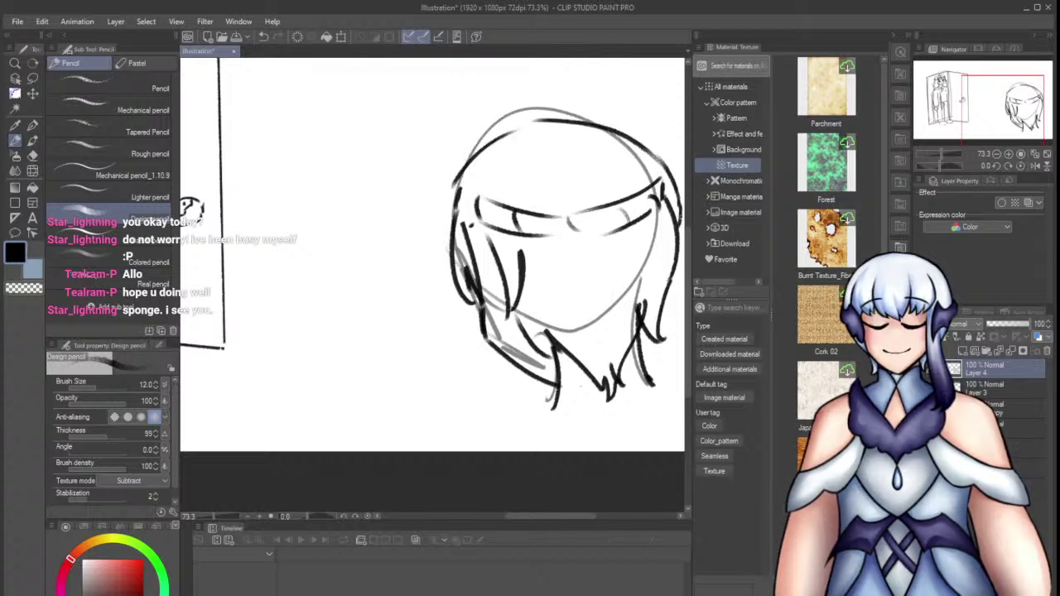
Erase the segmented headband from the head with a larger eraser
click(348, 257)
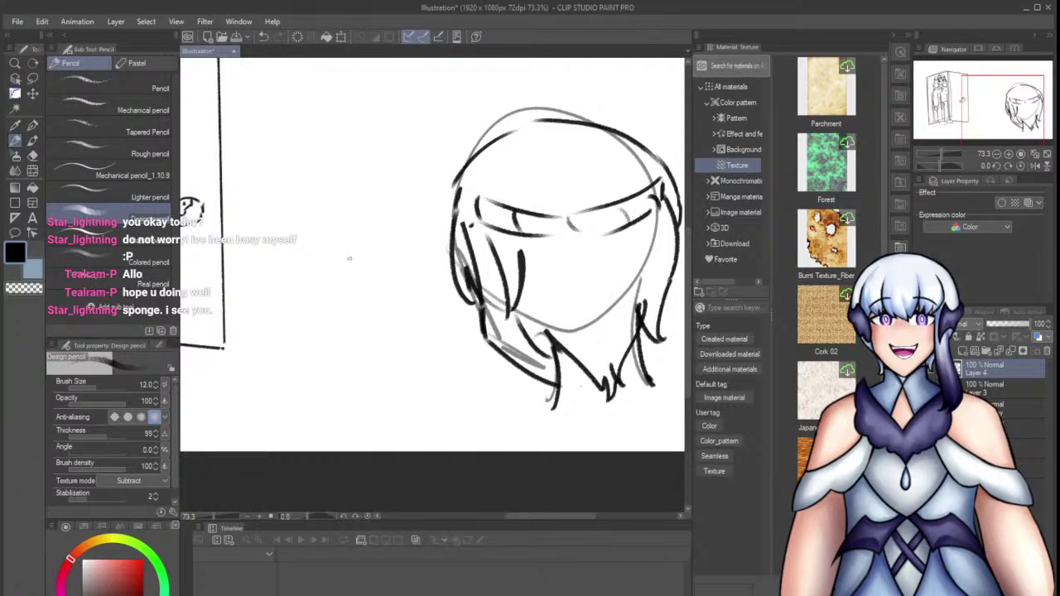
key(e)
mouse_move(502, 200)
mouse_down()
mouse_move(474, 202)
mouse_move(494, 227)
mouse_move(539, 227)
mouse_move(504, 218)
mouse_up()
click(106, 388)
mouse_move(619, 202)
mouse_down()
mouse_move(645, 193)
mouse_move(639, 232)
mouse_move(611, 206)
mouse_move(555, 210)
mouse_up()
key(p)
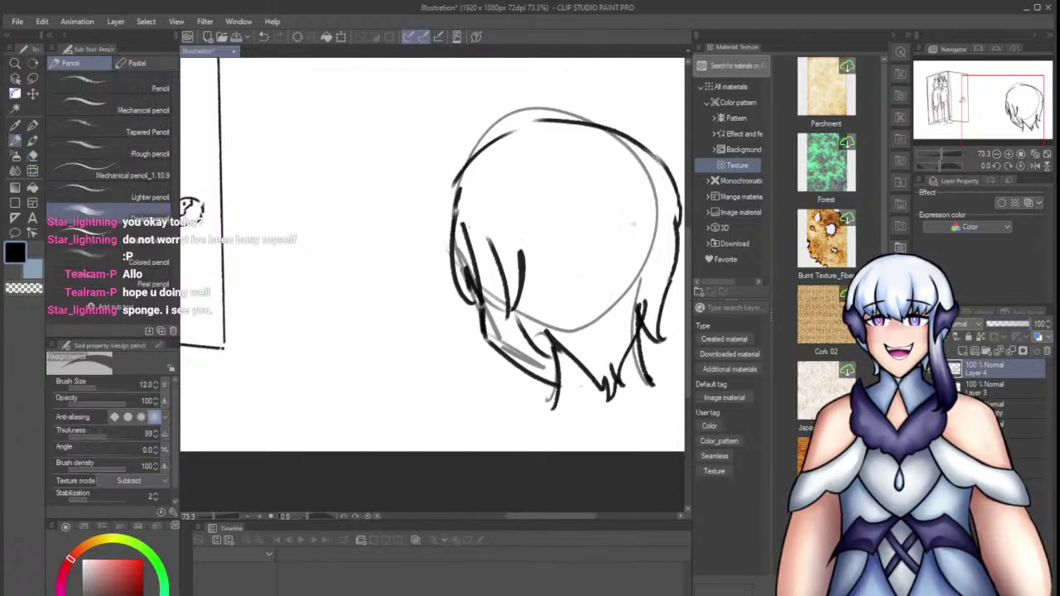
Redraw the headband's curved upper and lower edges across the back of the head
mouse_move(457, 221)
mouse_down()
mouse_move(598, 245)
mouse_move(680, 217)
mouse_move(594, 245)
mouse_up()
key(ctrl+z)
key(e)
mouse_move(520, 263)
mouse_down()
mouse_move(462, 236)
mouse_move(530, 255)
mouse_up()
key(p)
mouse_move(454, 241)
mouse_down()
mouse_move(522, 283)
mouse_move(617, 278)
mouse_up()
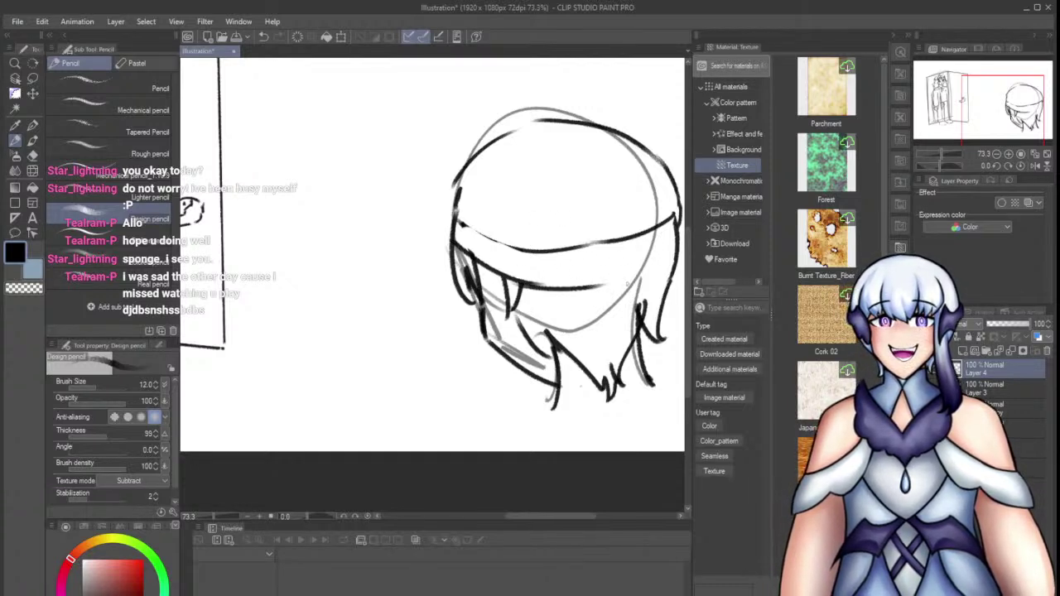
drag(676, 259, 592, 288)
Add short cross lines between the headband's edges to divide it into segments
mouse_move(460, 223)
mouse_down()
mouse_move(507, 248)
mouse_move(527, 243)
mouse_up()
key(ctrl+z)
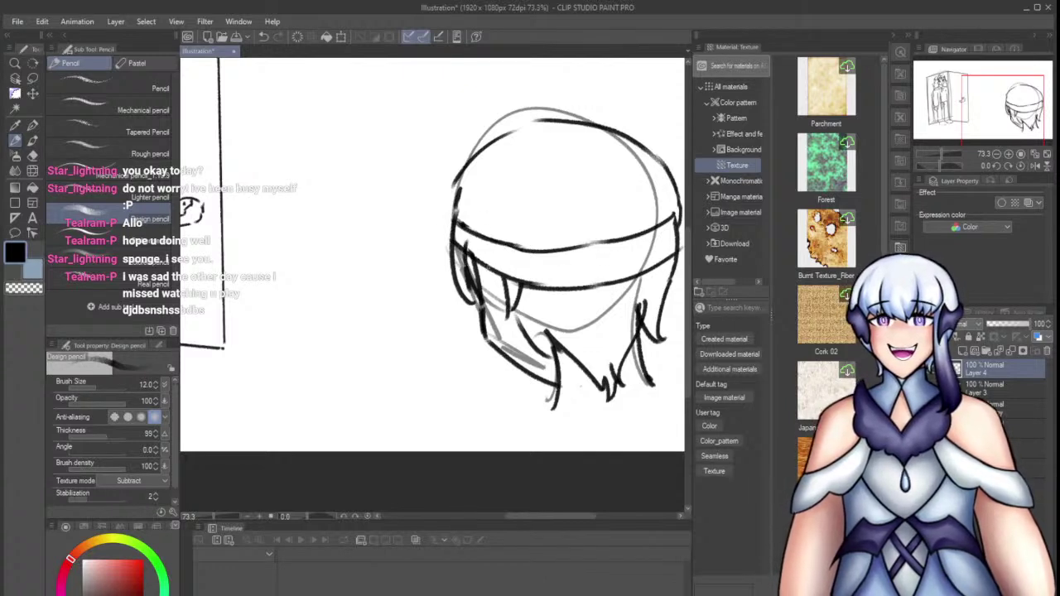
key(ctrl+z)
drag(576, 251, 572, 283)
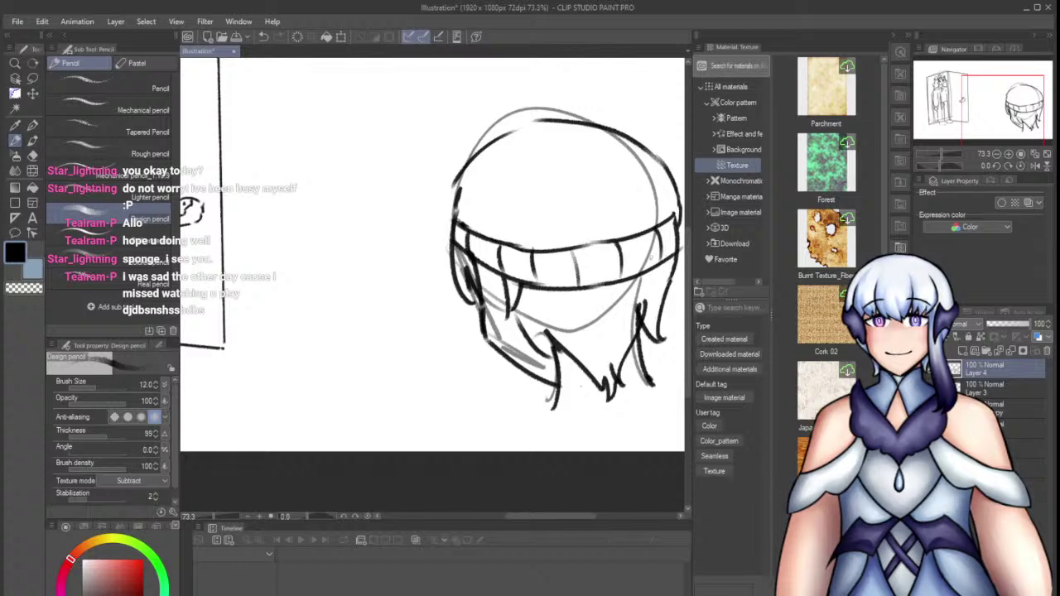
Erase the lowest strand of the right-hand hair and draw the right side of the neck beneath it
key(e)
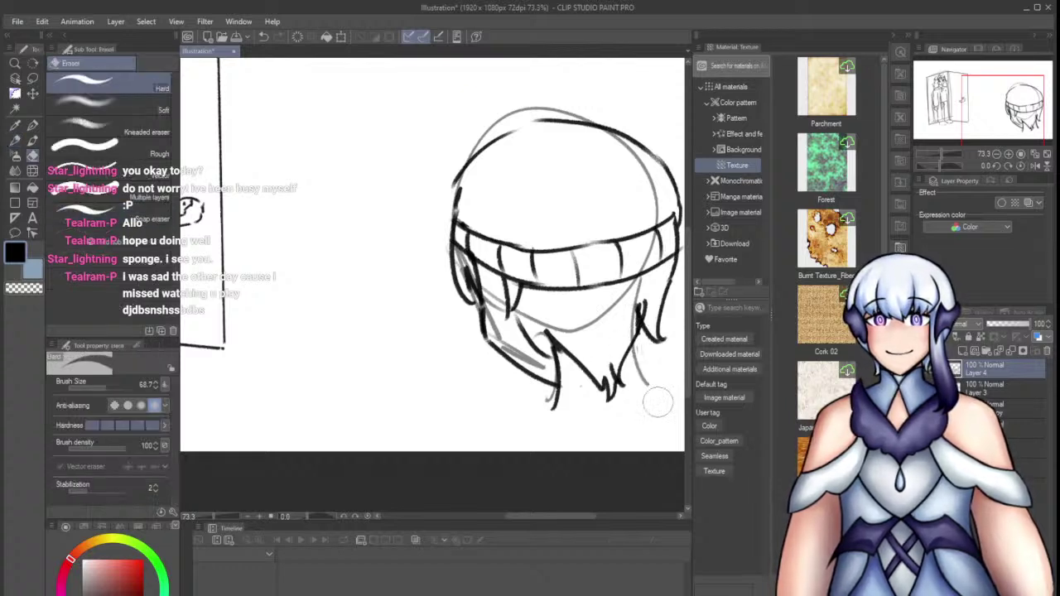
key(p)
drag(660, 345, 674, 400)
key(ctrl+z)
key(ctrl+z)
drag(653, 346, 662, 390)
Clean up the left hair tip at the nape and sketch the rest of the neck with a curved base
key(e)
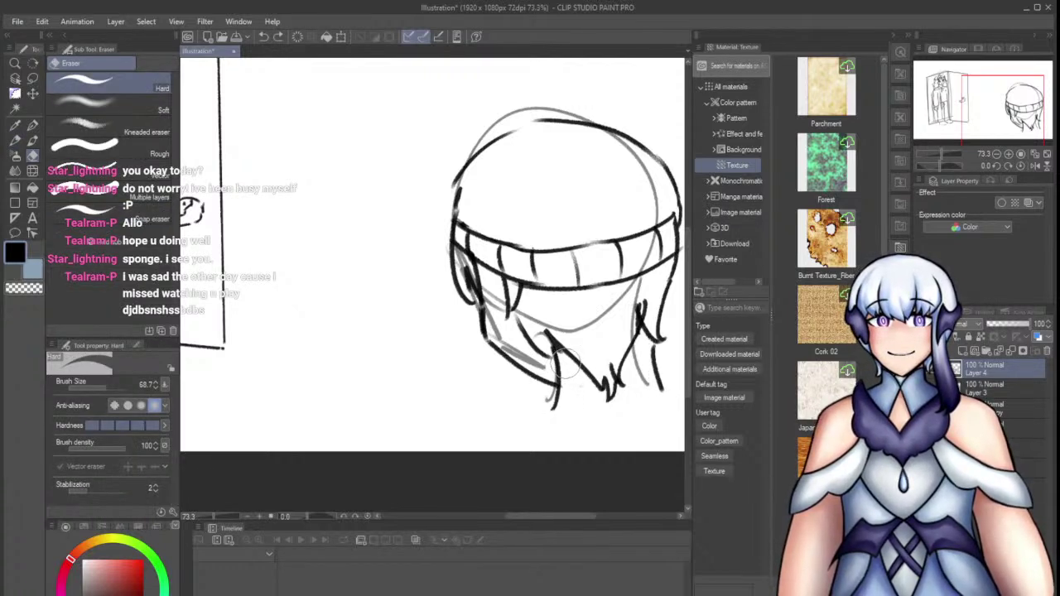
mouse_move(562, 364)
mouse_down()
mouse_move(562, 405)
mouse_move(570, 384)
mouse_move(554, 404)
mouse_up()
key(p)
Draw sloping shoulder lines outward from both sides of the neck
scroll(533, 371, down, 5)
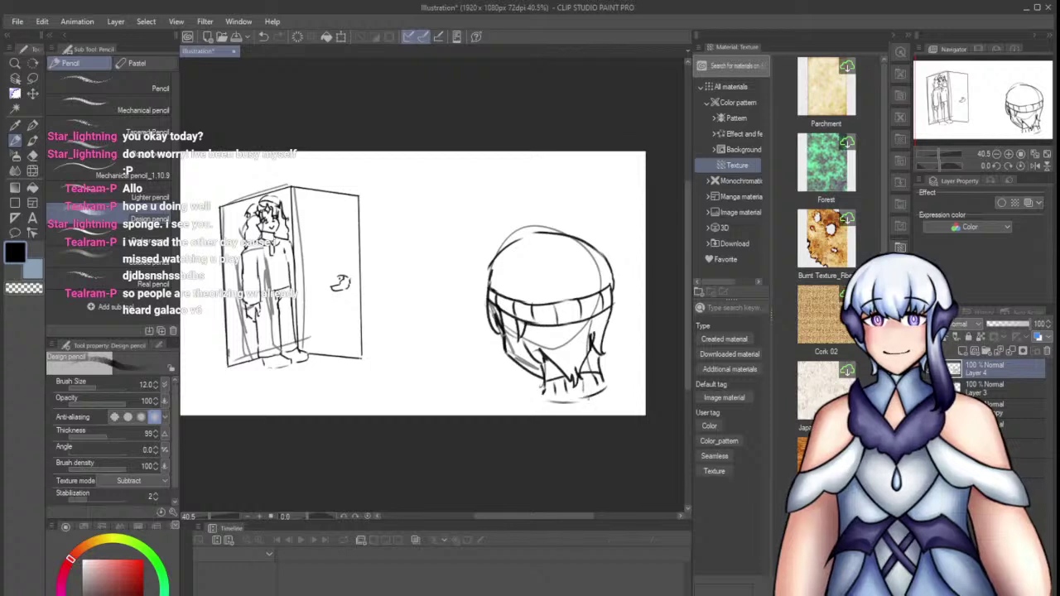
drag(604, 390, 640, 396)
key(ctrl+z)
drag(607, 383, 627, 388)
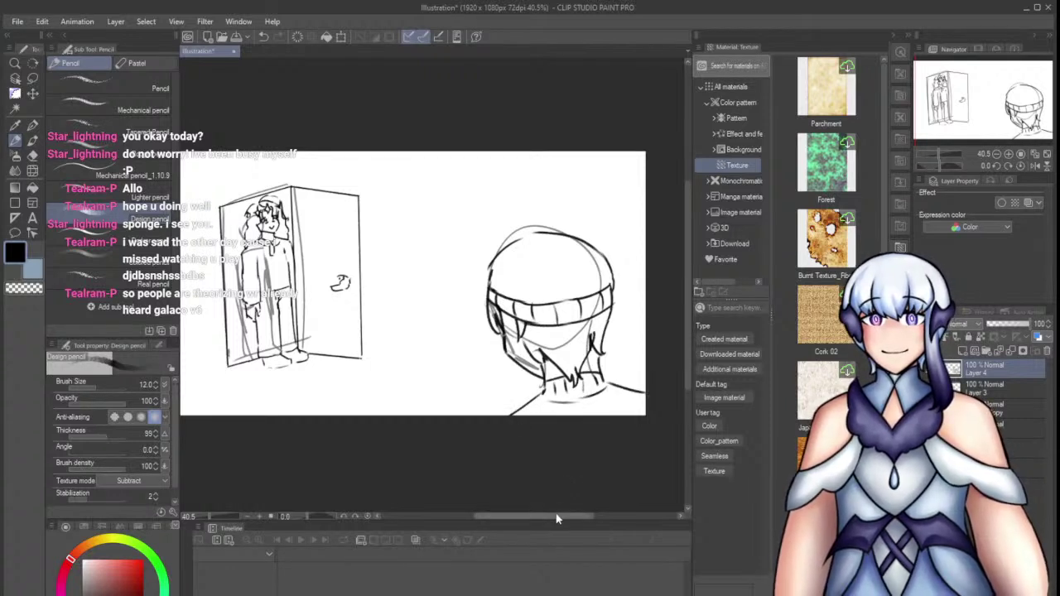
Add small V-shaped marks on the crown above the headband and on the hair below it
drag(558, 517, 546, 517)
scroll(611, 334, up, 5)
mouse_move(527, 207)
mouse_down()
mouse_move(553, 204)
mouse_move(593, 227)
mouse_move(598, 247)
mouse_up()
key(ctrl+z)
drag(557, 368, 630, 369)
scroll(494, 320, down, 3)
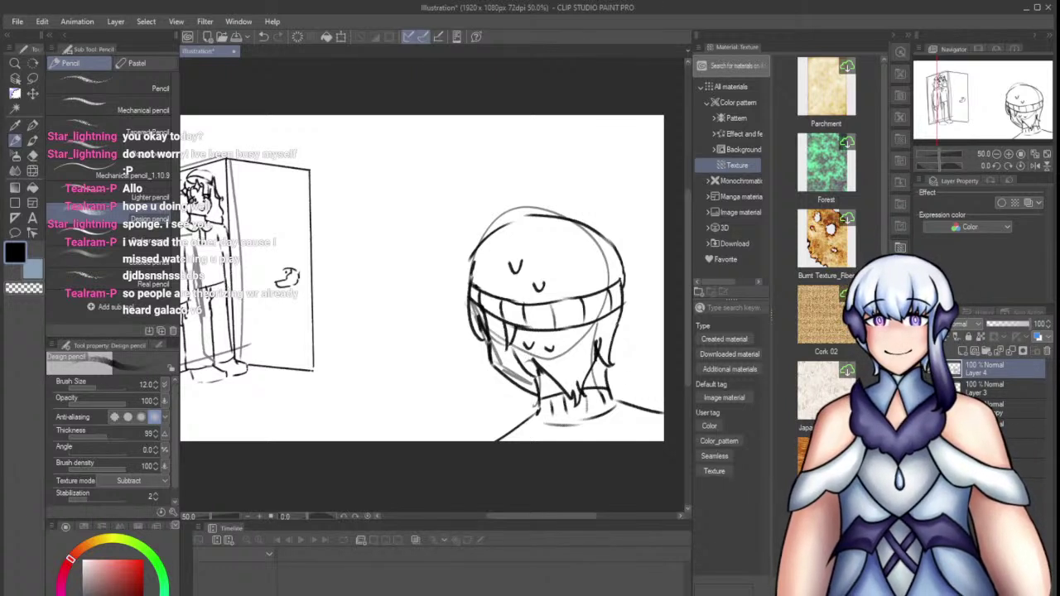
Remove the rough guide lines and the standing figure from view and select the doorway's line layer
click(919, 408)
drag(559, 521, 538, 522)
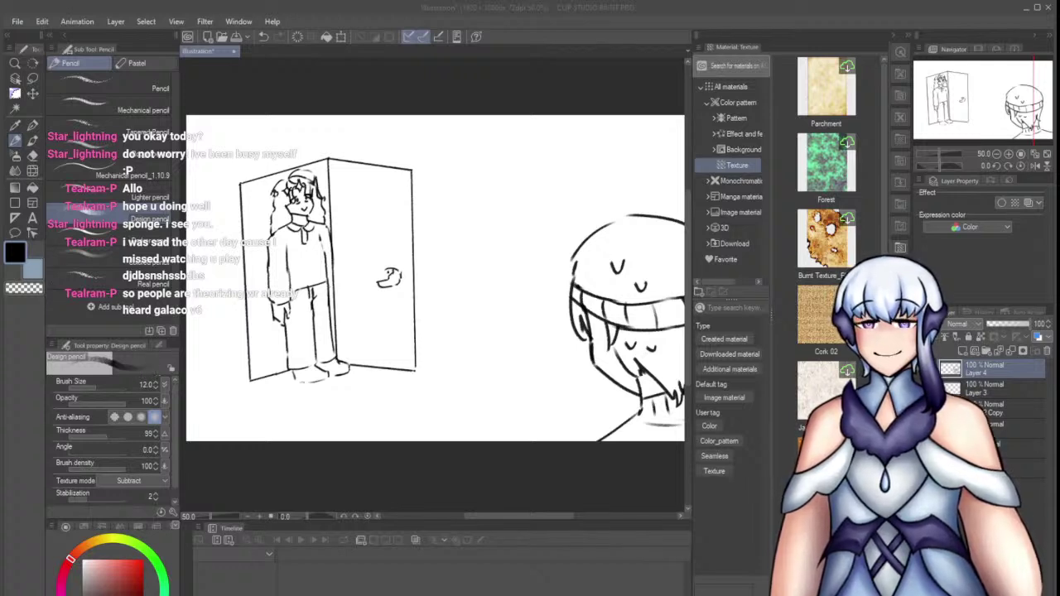
click(158, 376)
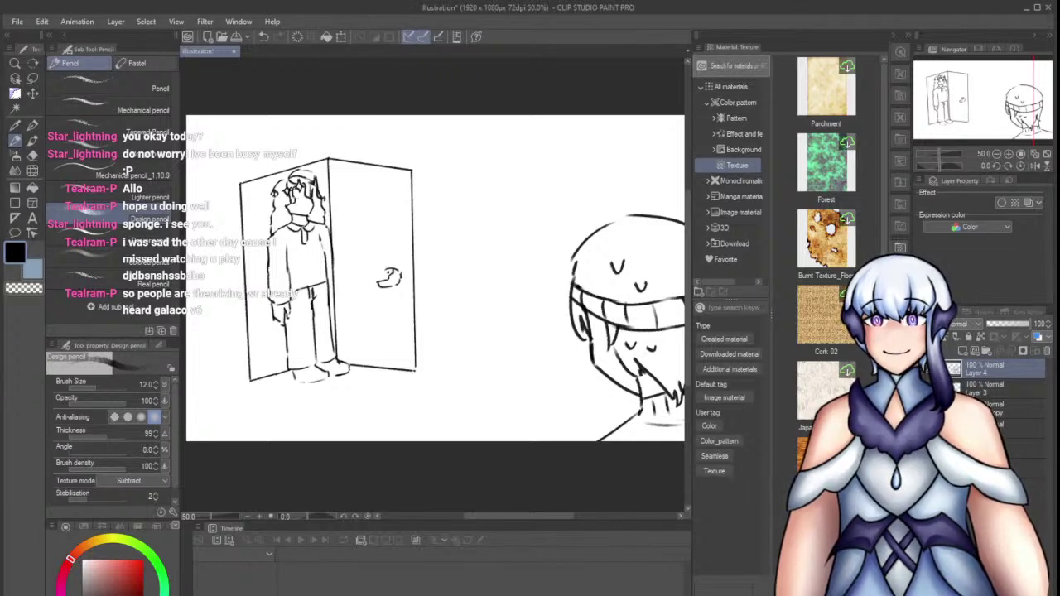
key(Delete)
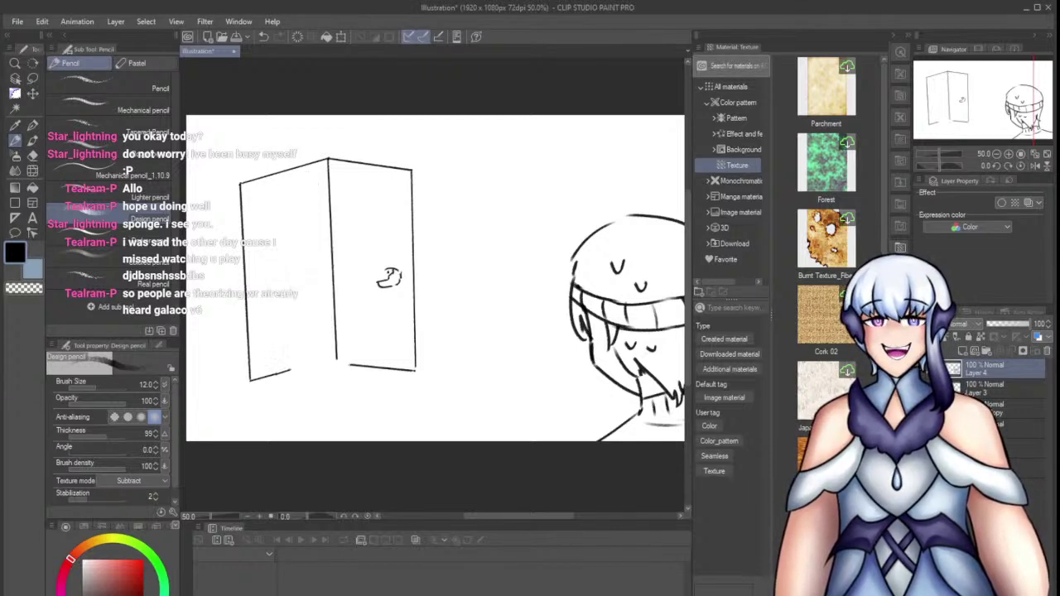
click(1015, 408)
click(1015, 428)
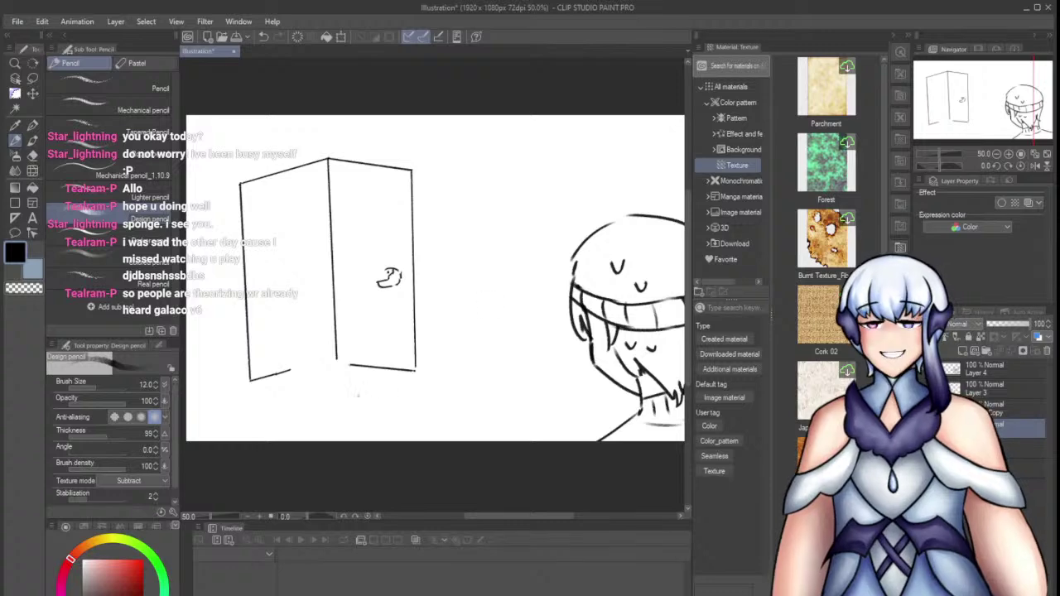
Set the pencil size to 9 and extend the doorway's left floor line straight to the central vertical edge
scroll(283, 362, up, 5)
shift+click(450, 333)
key(ctrl+z)
click(162, 387)
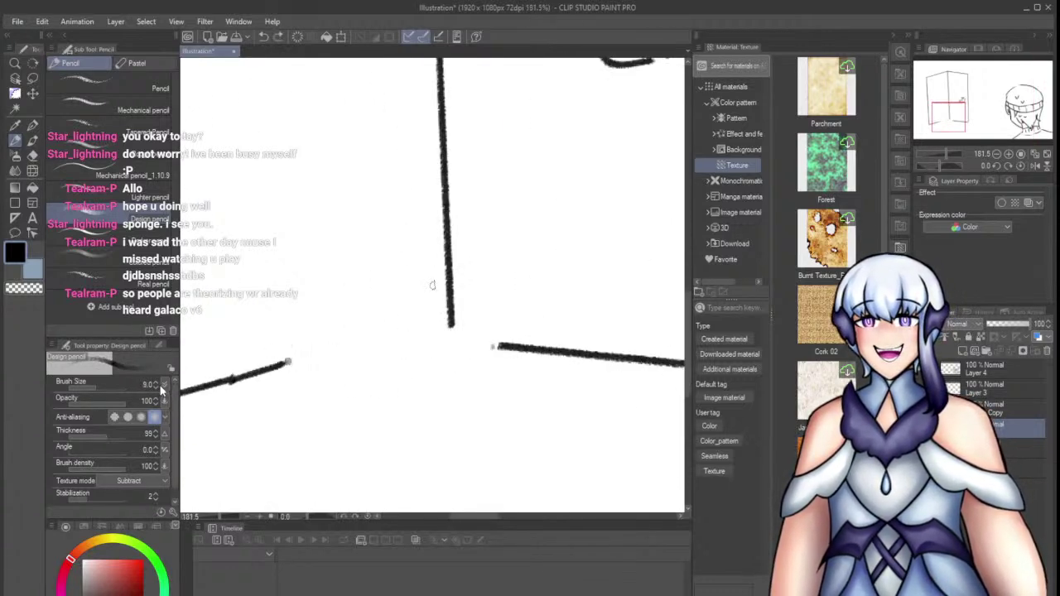
shift+click(453, 327)
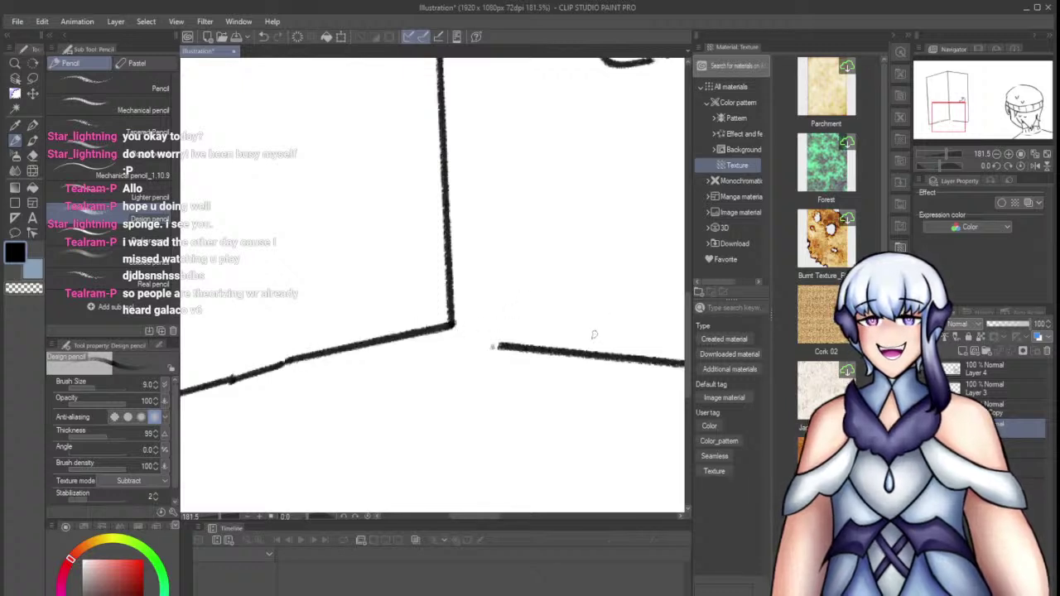
scroll(523, 359, down, 5)
key(ctrl+z)
shift+click(483, 339)
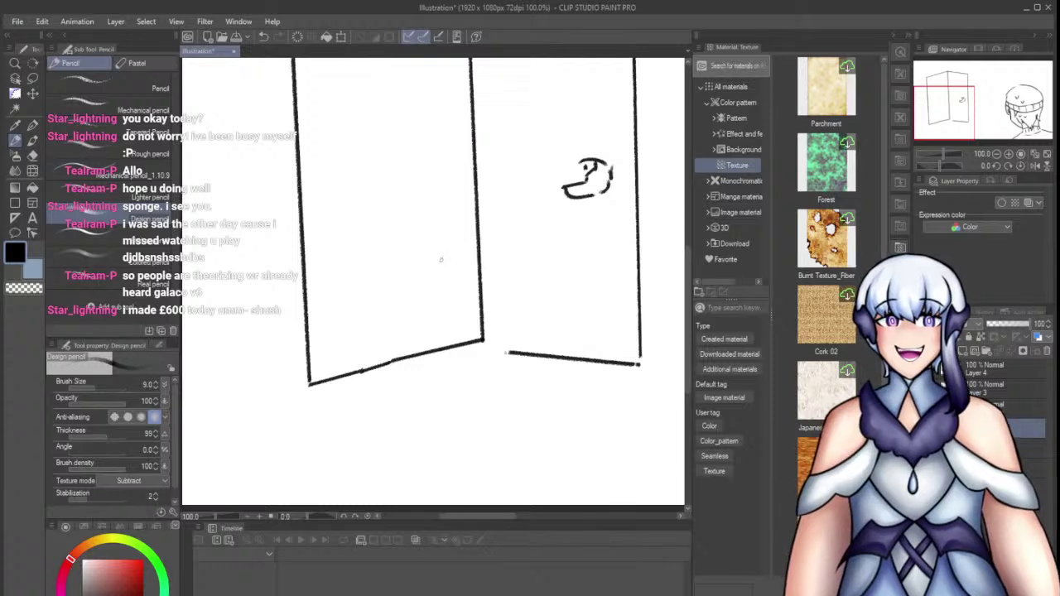
On a new layer, sketch a second figure's head with pointed hair details at the doorway's left edge
scroll(441, 259, down, 4)
scroll(459, 342, down, 4)
scroll(467, 205, up, 2)
scroll(462, 283, down, 3)
scroll(482, 294, up, 1)
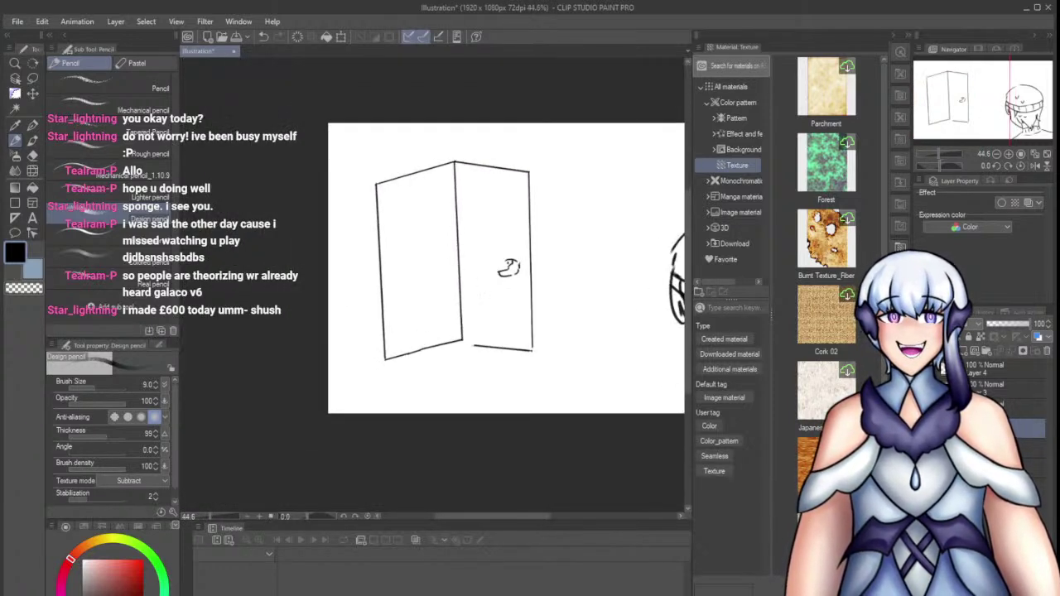
scroll(478, 299, up, 1)
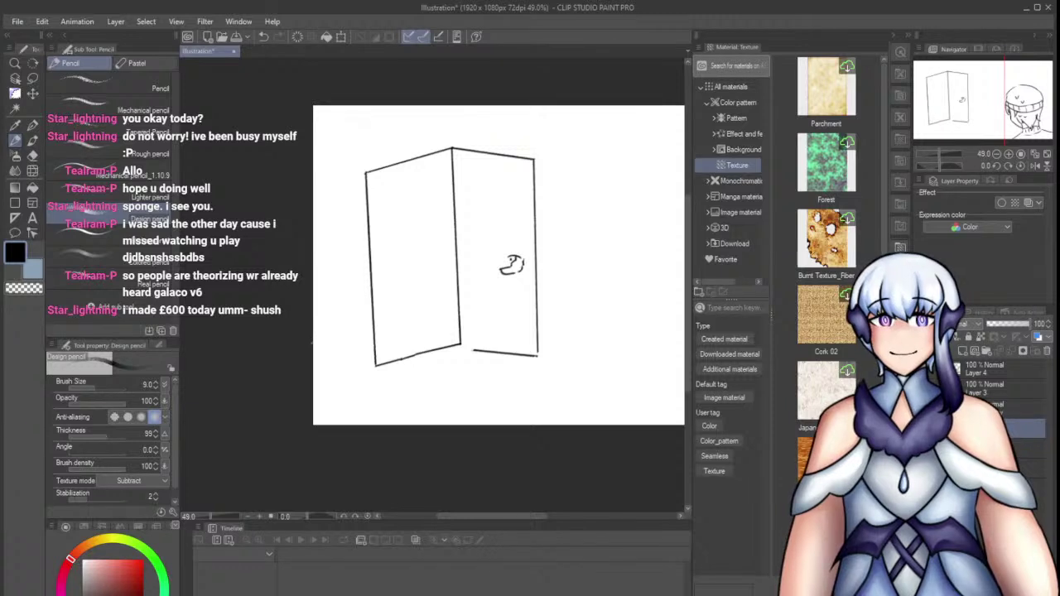
scroll(474, 249, up, 2)
scroll(399, 179, up, 1)
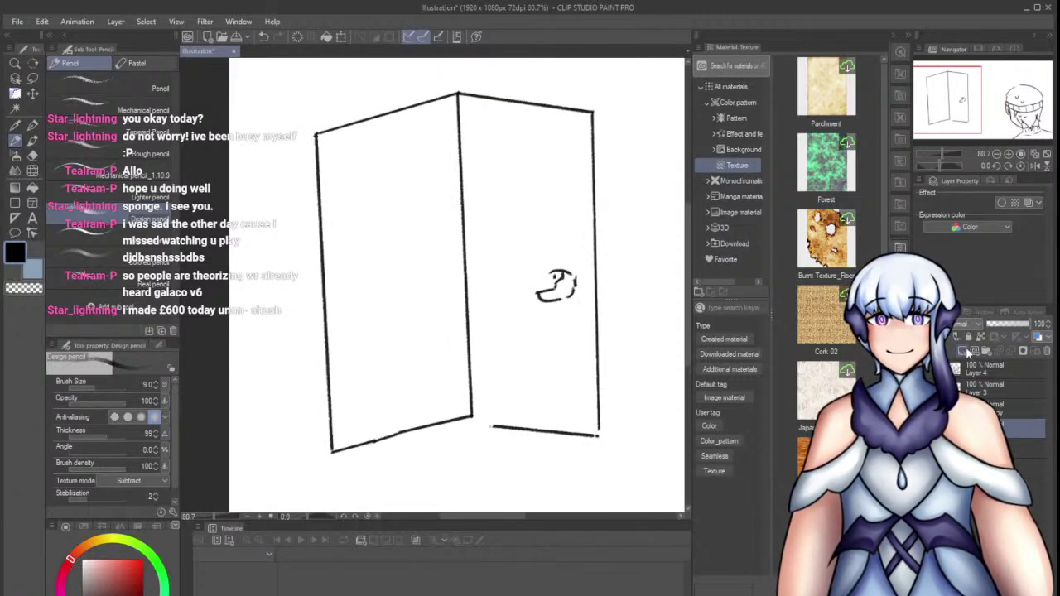
drag(351, 153, 382, 196)
mouse_move(332, 159)
mouse_down()
mouse_move(353, 154)
mouse_move(322, 186)
mouse_up()
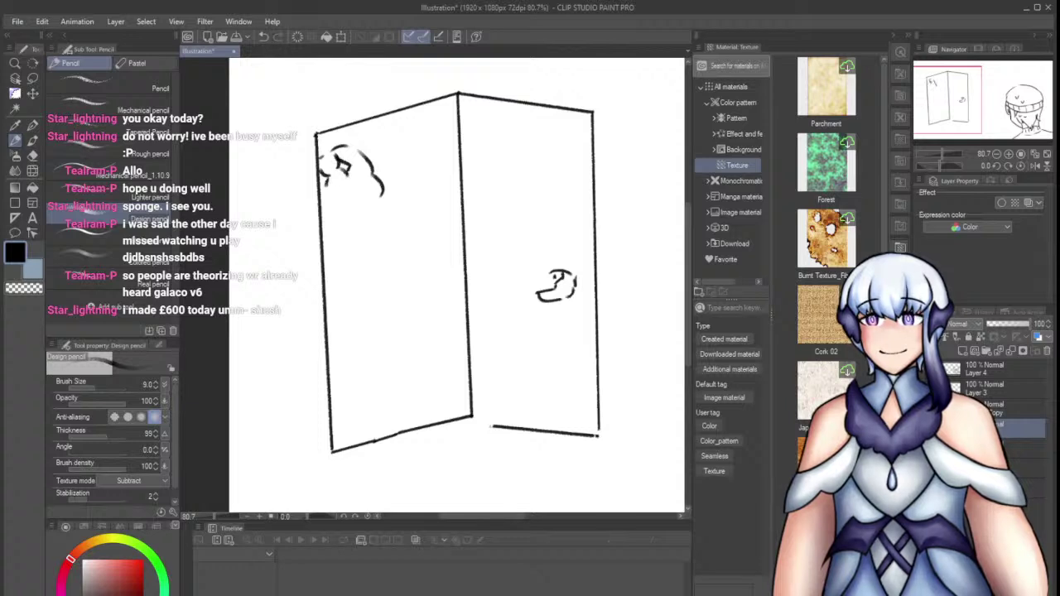
drag(360, 154, 373, 171)
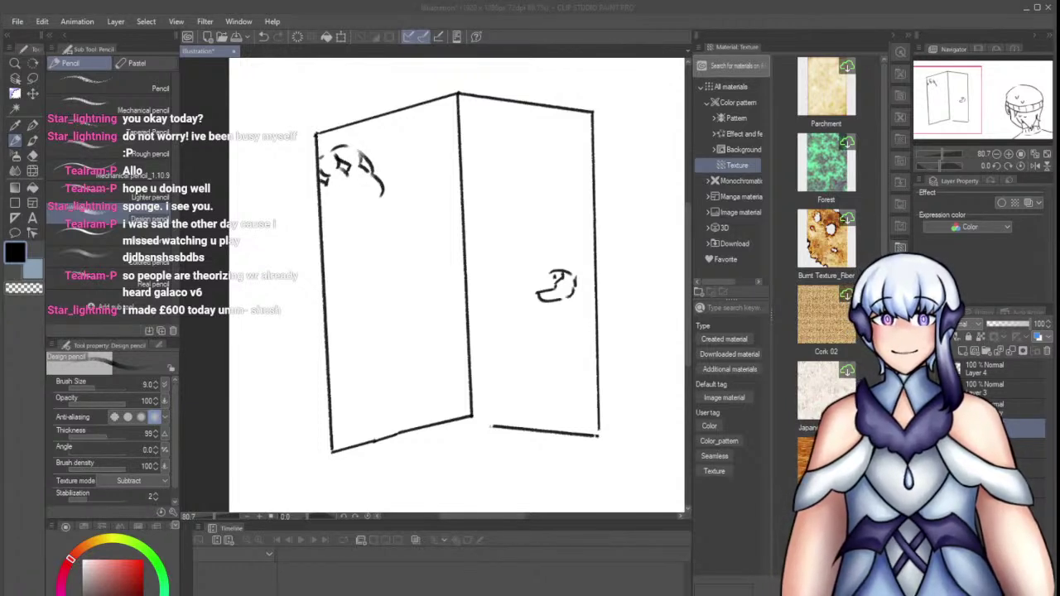
Draw the new figure's jaw, neck and shoulder, continuing into the outer line of the right-hand arm
mouse_move(334, 217)
mouse_down()
mouse_move(353, 227)
mouse_move(390, 216)
mouse_move(403, 239)
mouse_up()
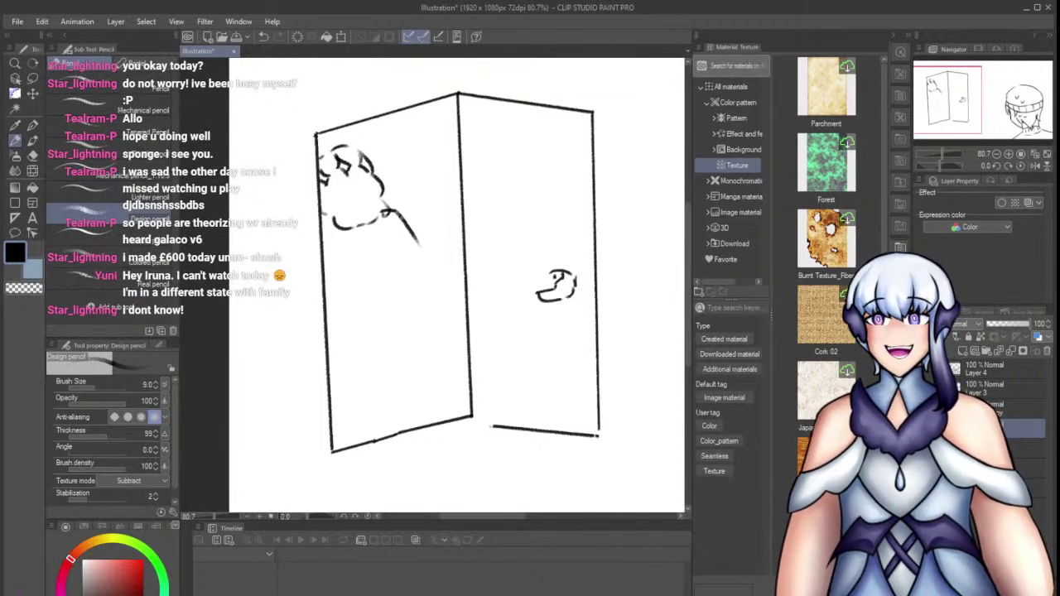
key(p)
key(ctrl+z)
key(p)
mouse_move(386, 206)
mouse_down()
mouse_move(400, 201)
mouse_move(452, 289)
mouse_up()
key(ctrl+z)
key(ctrl+z)
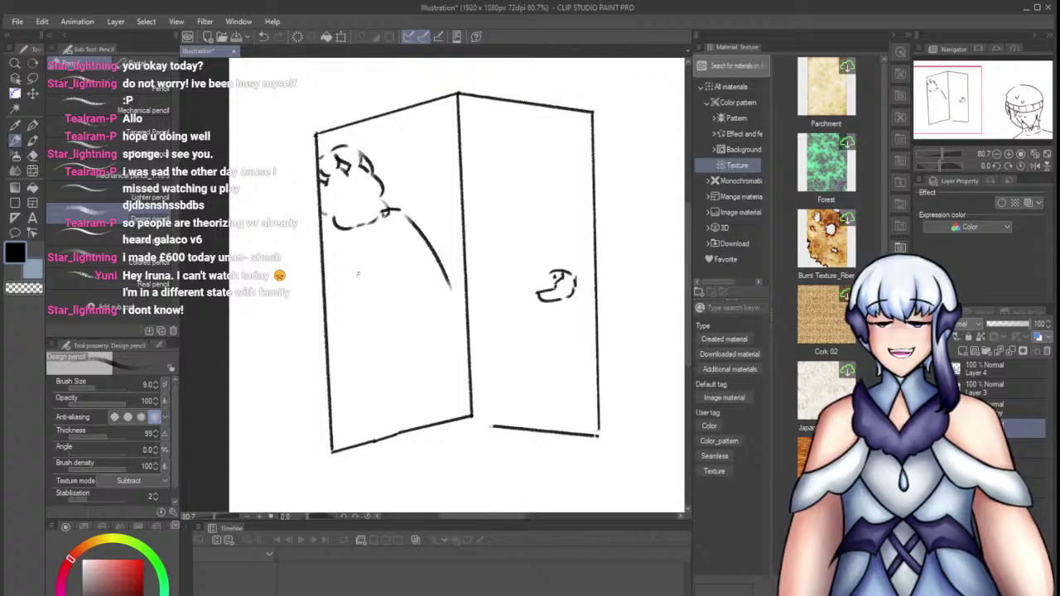
Complete the right-hand arm with its inner line, sleeve end and hand
mouse_move(396, 235)
mouse_down()
mouse_move(421, 313)
mouse_move(432, 316)
mouse_up()
key(ctrl+z)
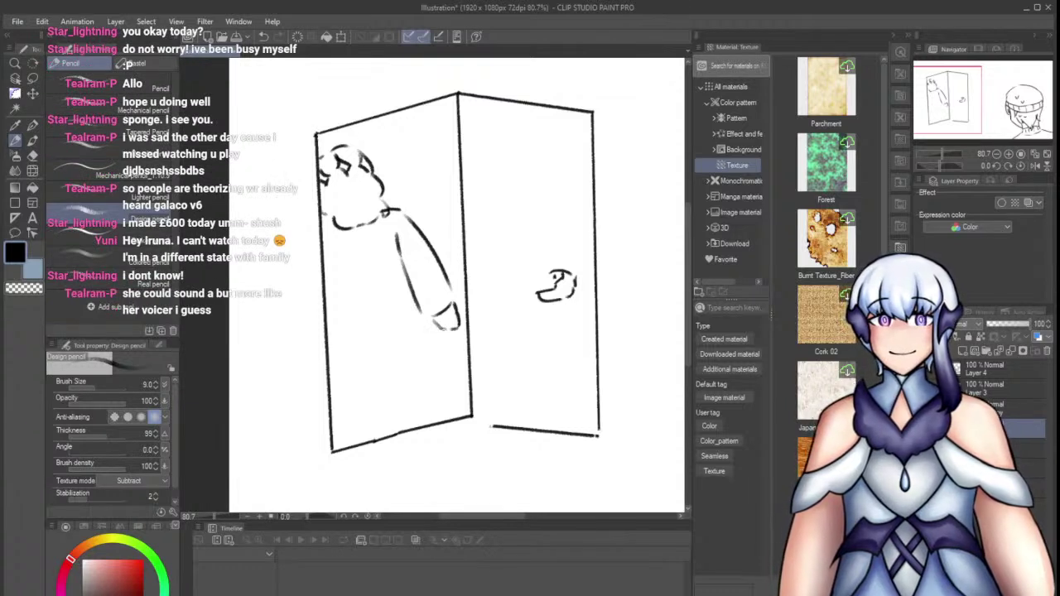
Draw the other arm and its hand along the doorway's left edge, and sketch the shirt's curved hem
drag(326, 262, 347, 325)
key(ctrl+z)
key(ctrl+z)
key(ctrl+z)
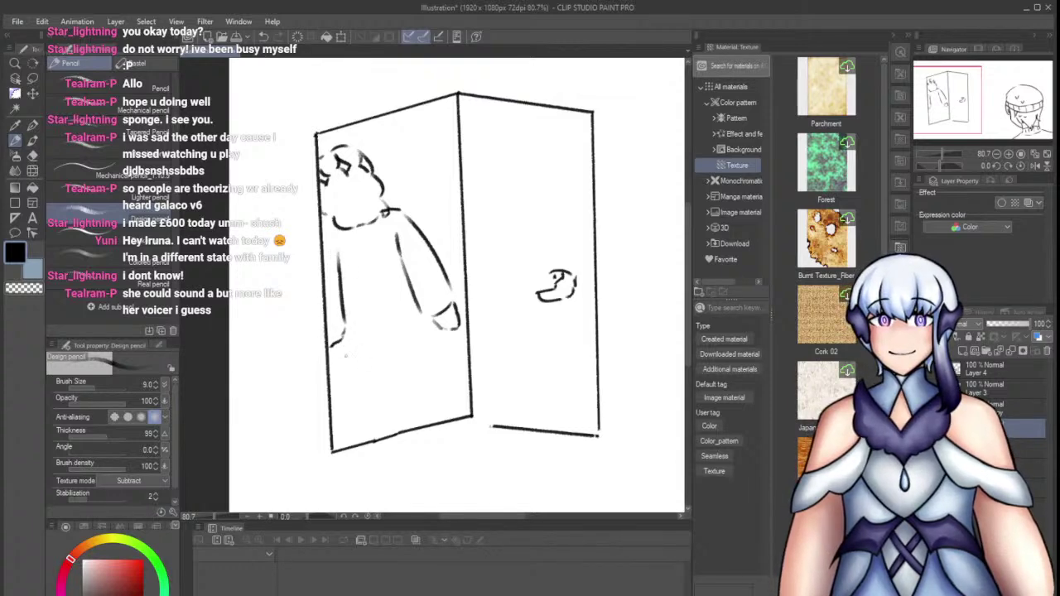
drag(342, 341, 341, 364)
key(ctrl+z)
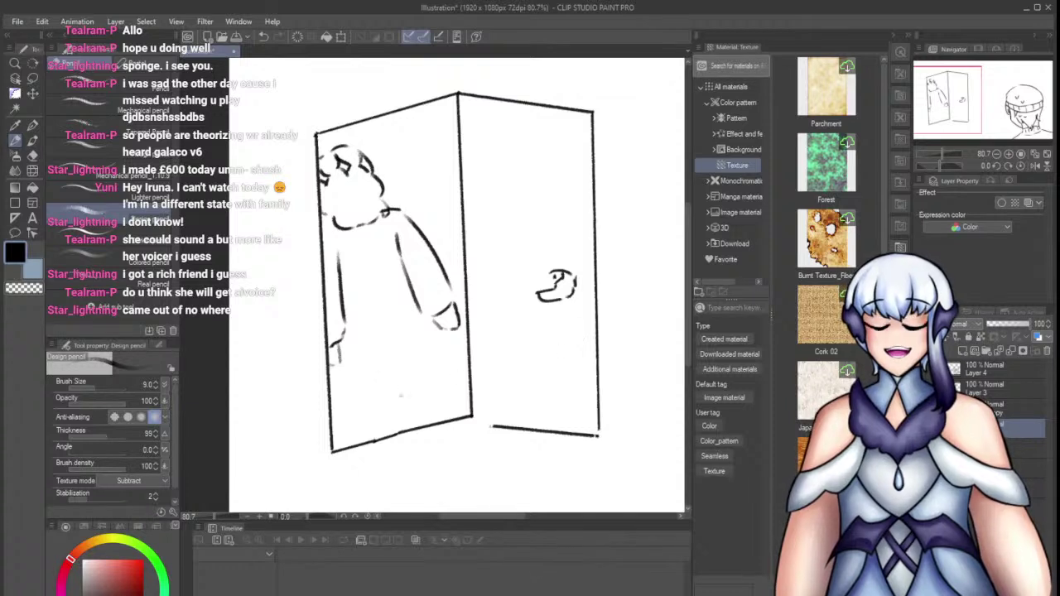
drag(423, 329, 341, 351)
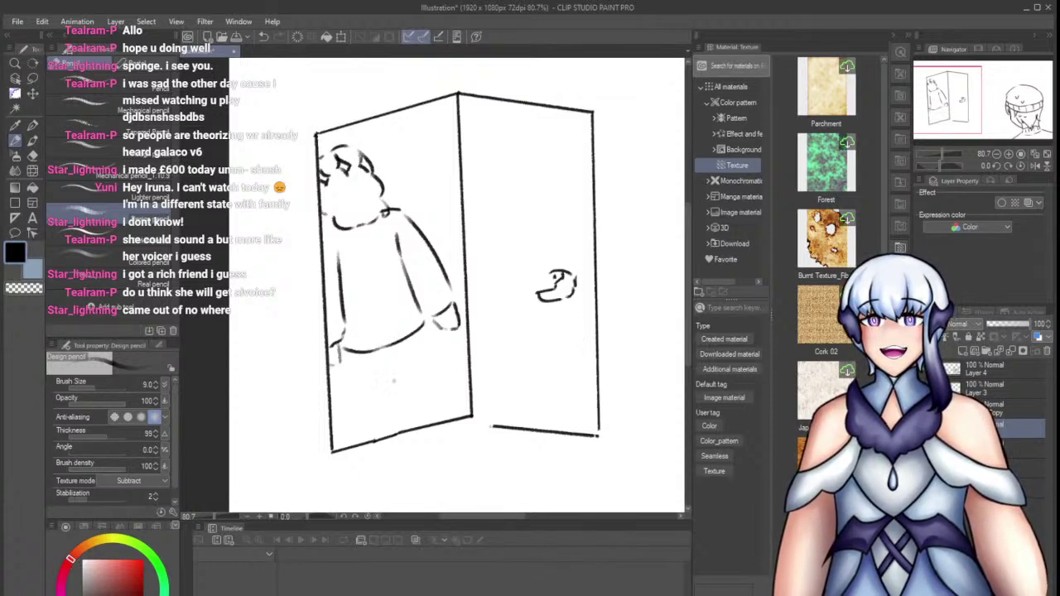
key(ctrl+z)
Show the earlier standing figure as a faint reference by lowering its layer opacity, and reselect the new figure's layer
click(919, 369)
click(919, 369)
click(920, 388)
click(994, 408)
drag(986, 326, 994, 326)
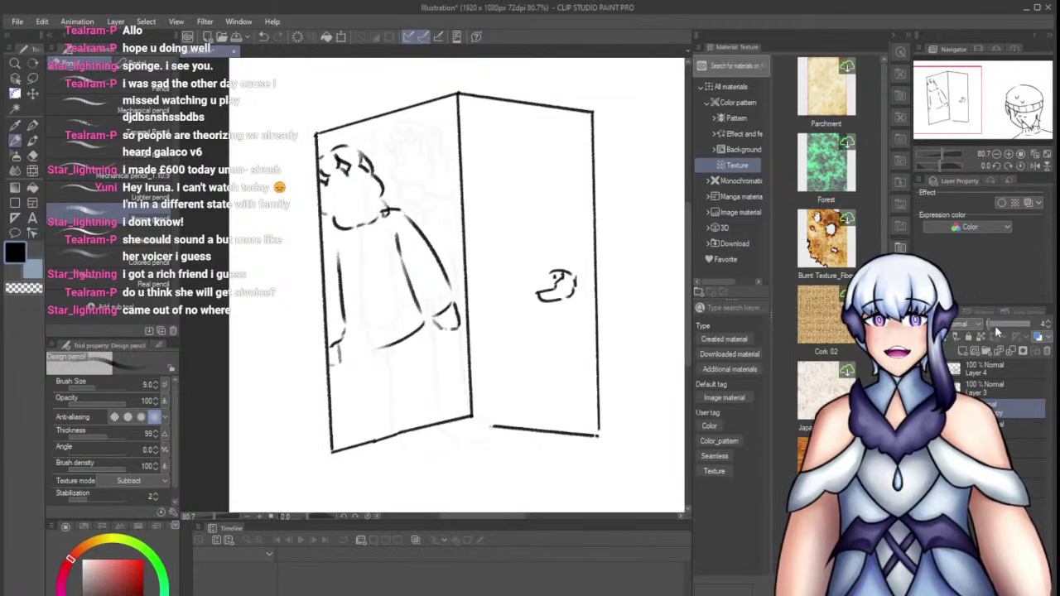
click(992, 428)
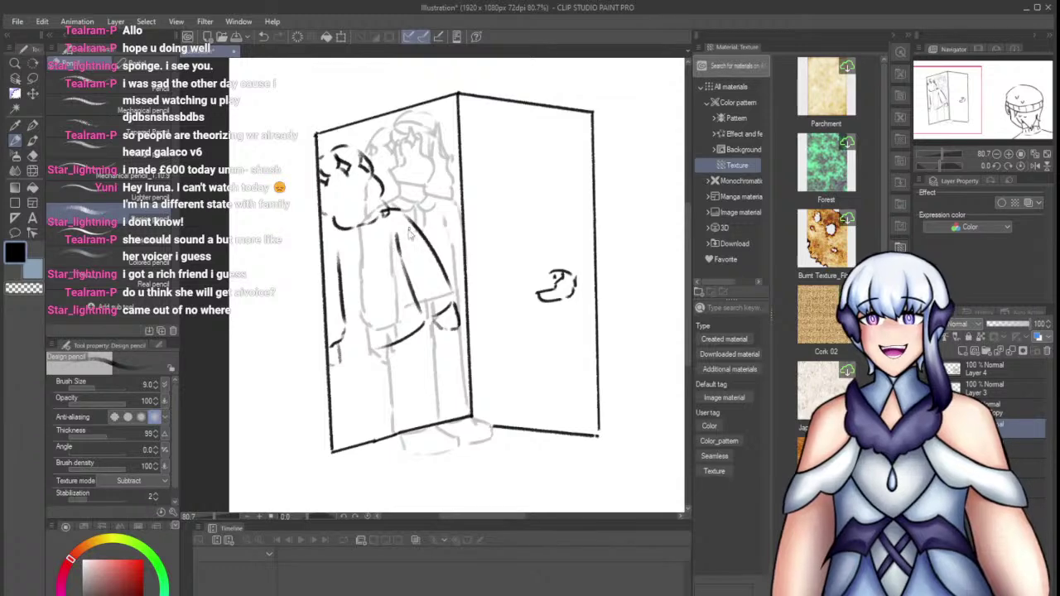
Move the new figure slightly upward, erase its shirt hem and redraw the hem higher
key(ctrl+t)
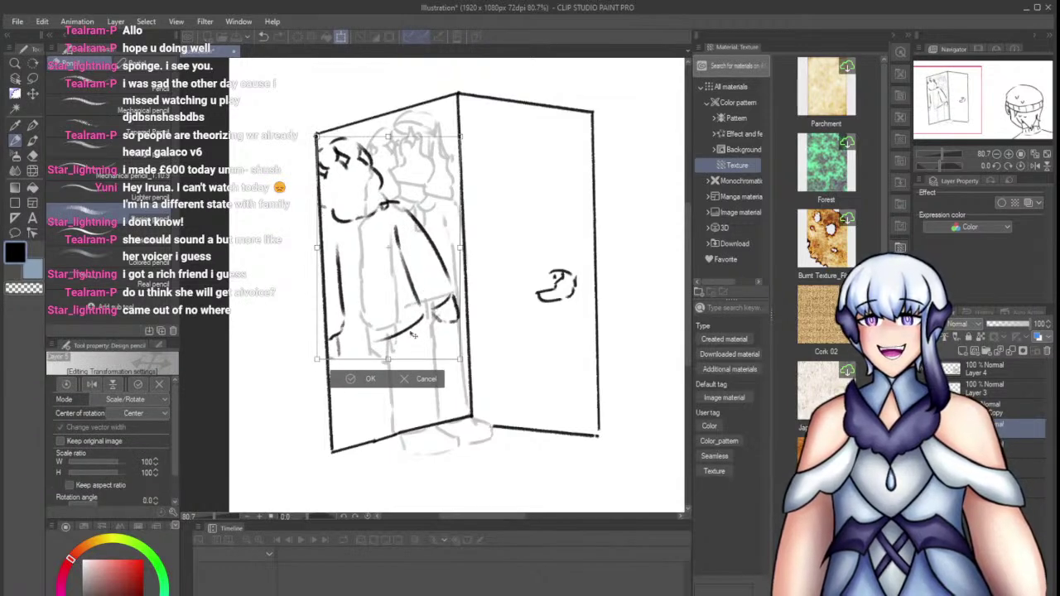
key(Return)
key(e)
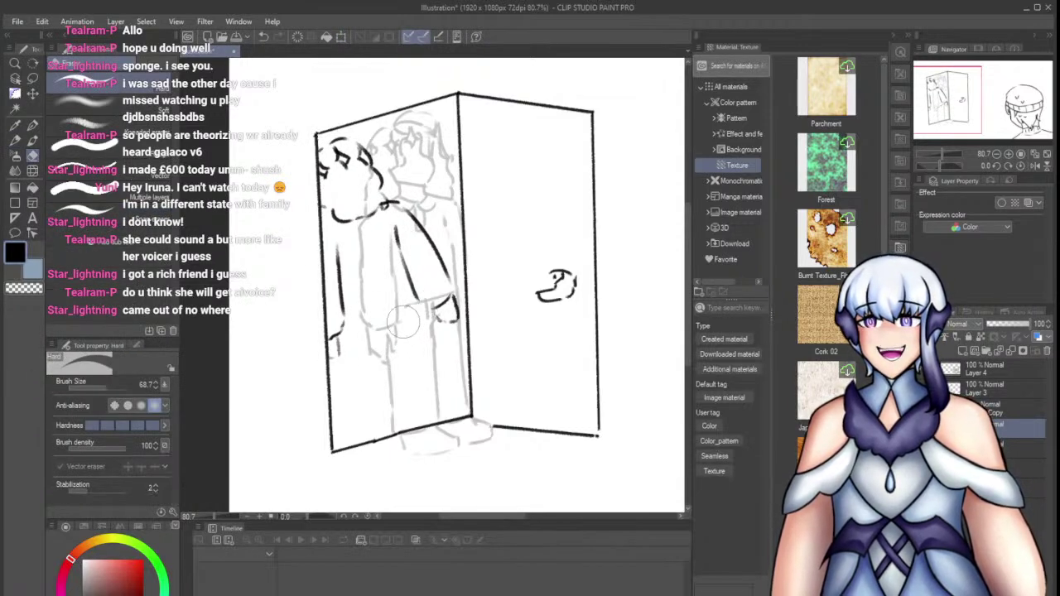
key(p)
mouse_move(342, 322)
mouse_down()
mouse_move(419, 303)
mouse_move(398, 322)
mouse_move(434, 362)
mouse_up()
key(ctrl+z)
Draw the inner line of the left-hand leg and the outer line of the right-hand leg angled outward
mouse_move(418, 318)
mouse_down()
mouse_move(439, 374)
mouse_move(474, 420)
mouse_up()
drag(382, 337, 400, 455)
key(ctrl+z)
drag(394, 403, 403, 428)
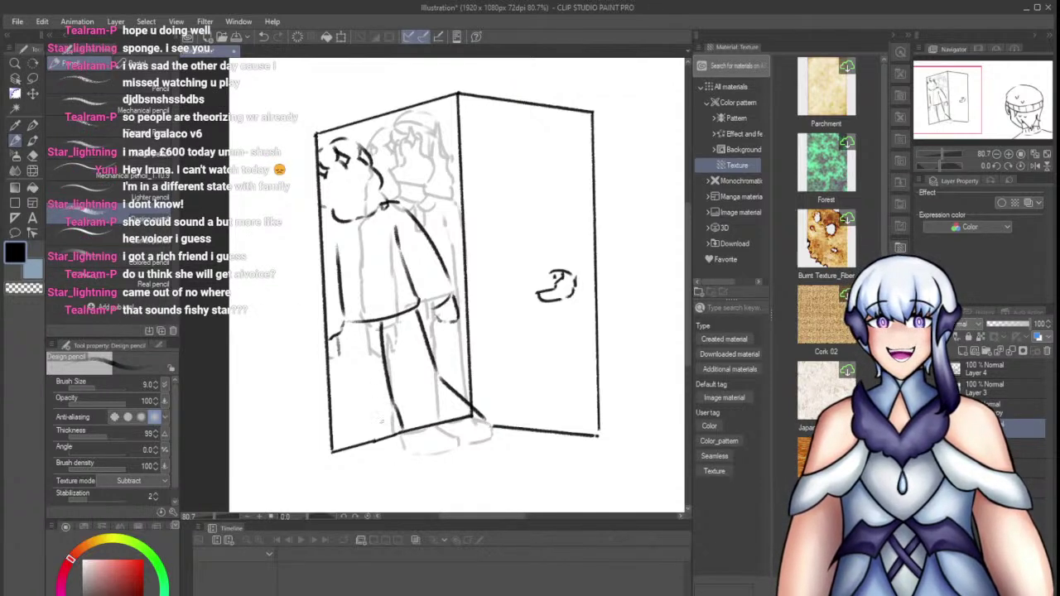
key(ctrl+z)
Draw the left-hand leg's outer line down to the floor and close its trouser cuff
drag(340, 343, 359, 414)
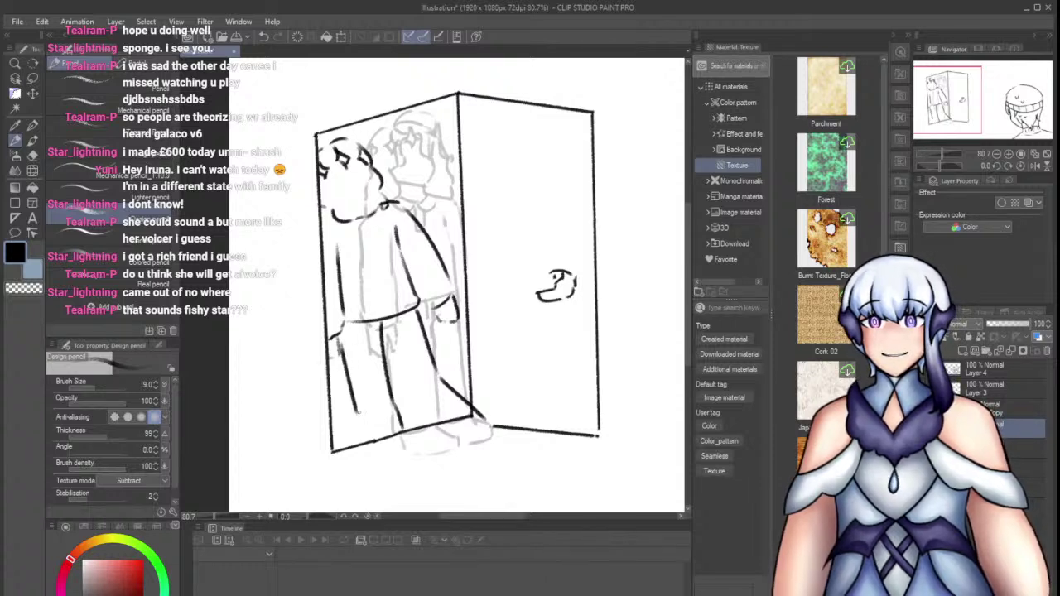
key(ctrl+z)
key(ctrl+z)
drag(340, 344, 360, 443)
key(ctrl+z)
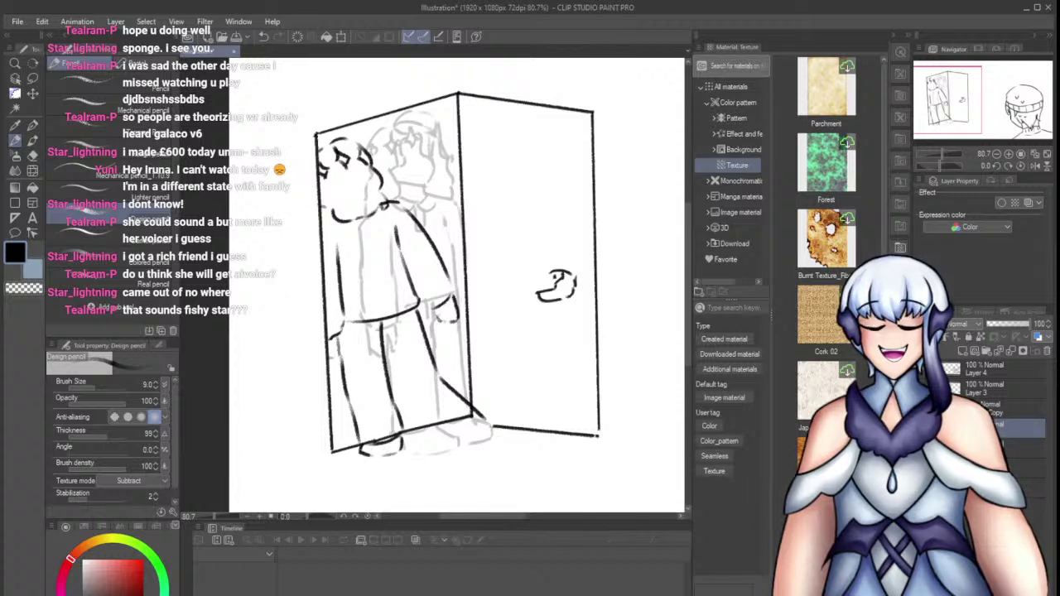
key(ctrl+z)
Finish the right-hand leg's inner line and cuff, and draw shoes on both feet
drag(381, 338, 429, 419)
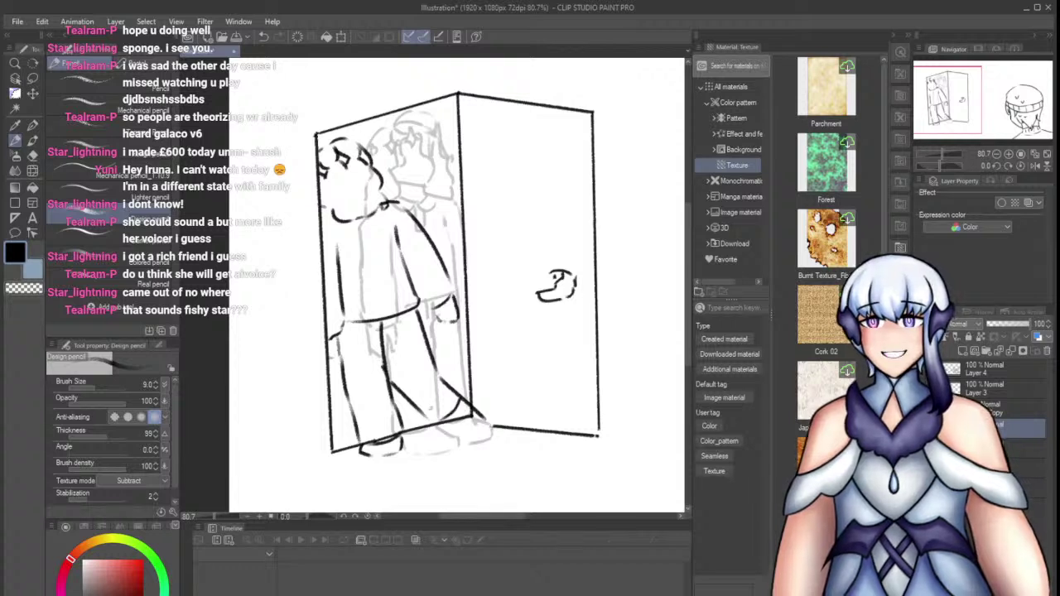
key(e)
drag(376, 462, 407, 454)
key(p)
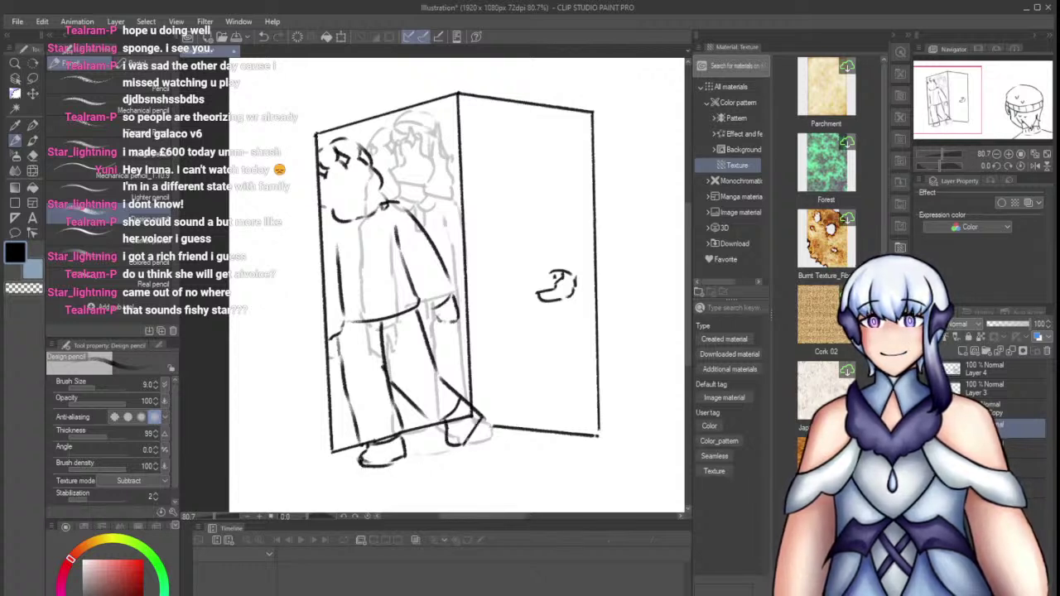
Draw the figure's left-hand shoulder line just below the head and tidy the surrounding lines with the eraser
key(e)
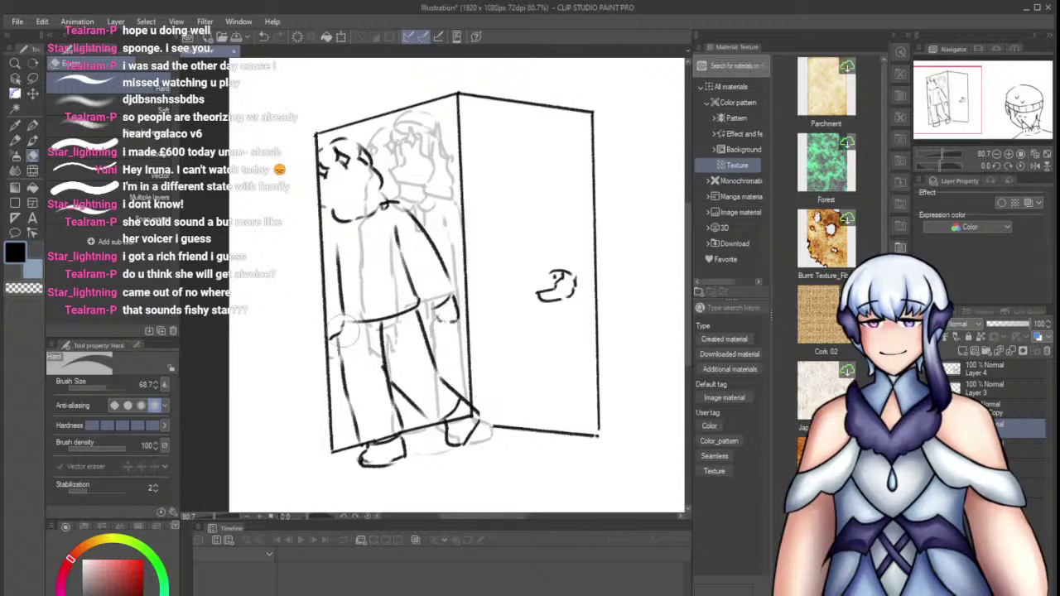
key(p)
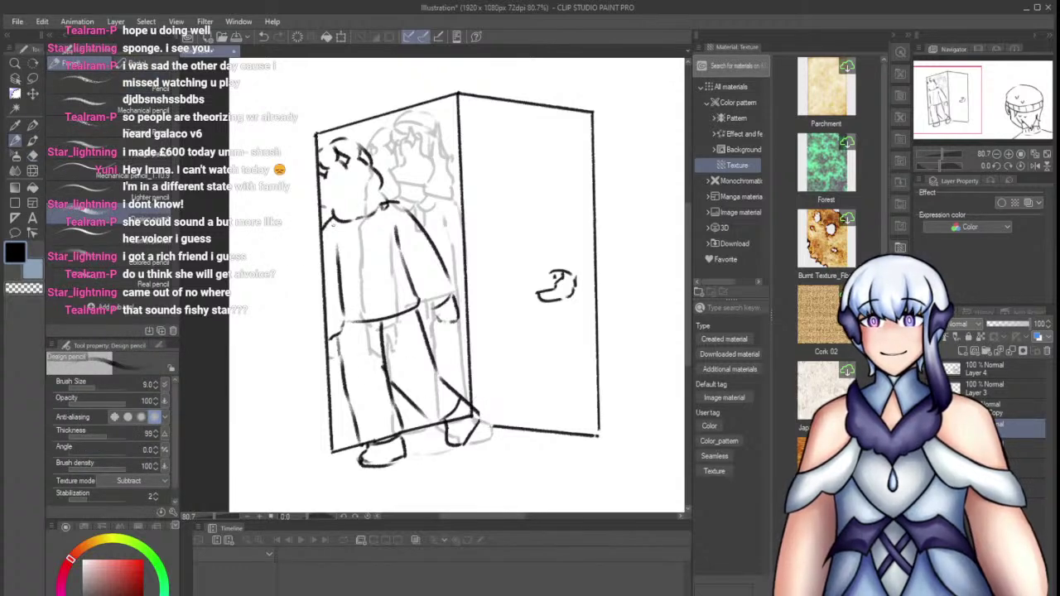
key(e)
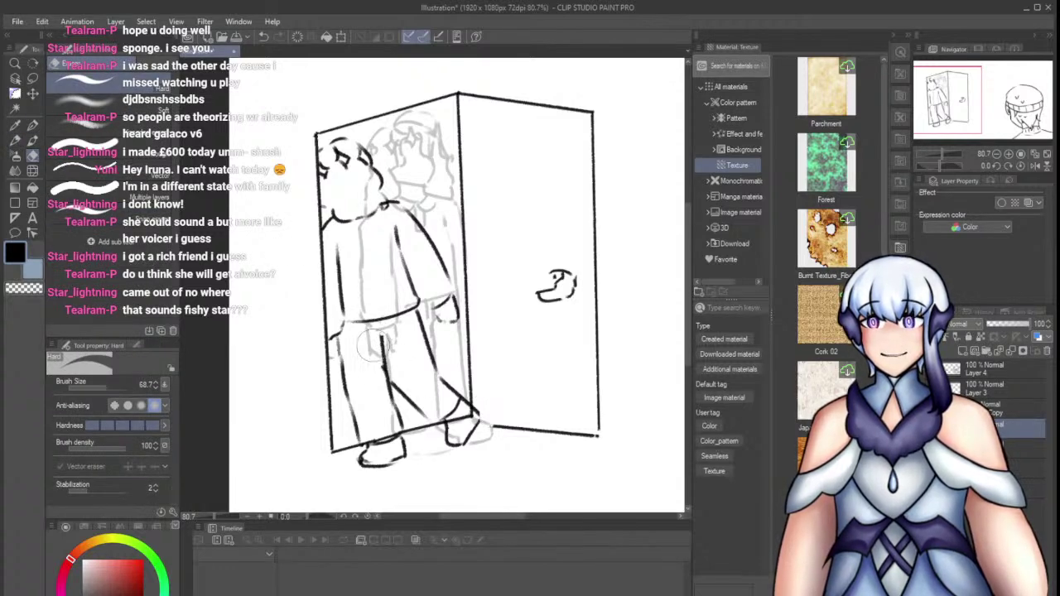
Move the standing figure slightly left against the door frame and erase the parts that stick out past the frame
key(ctrl+t)
drag(389, 316, 373, 319)
key(Return)
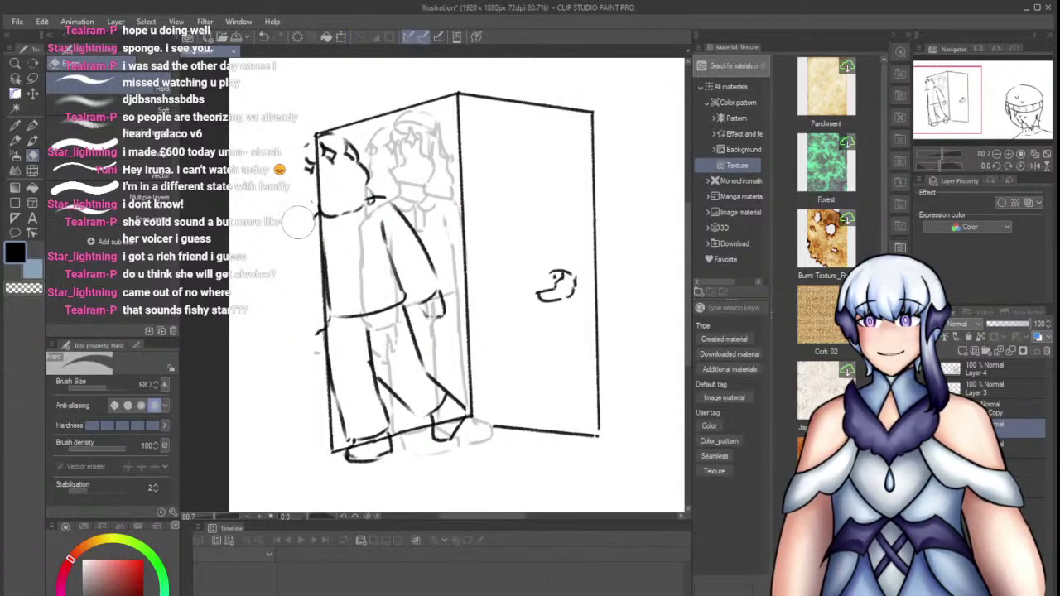
drag(299, 258, 308, 382)
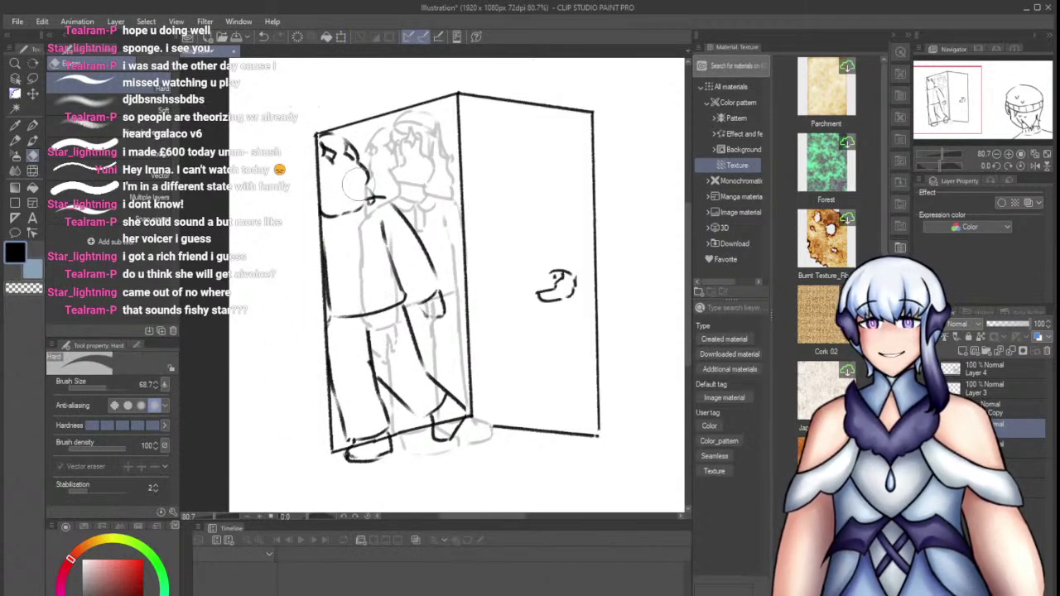
Erase the door frame's bottom line where it crosses the shoes and hide the faint earlier figure sketch
key(p)
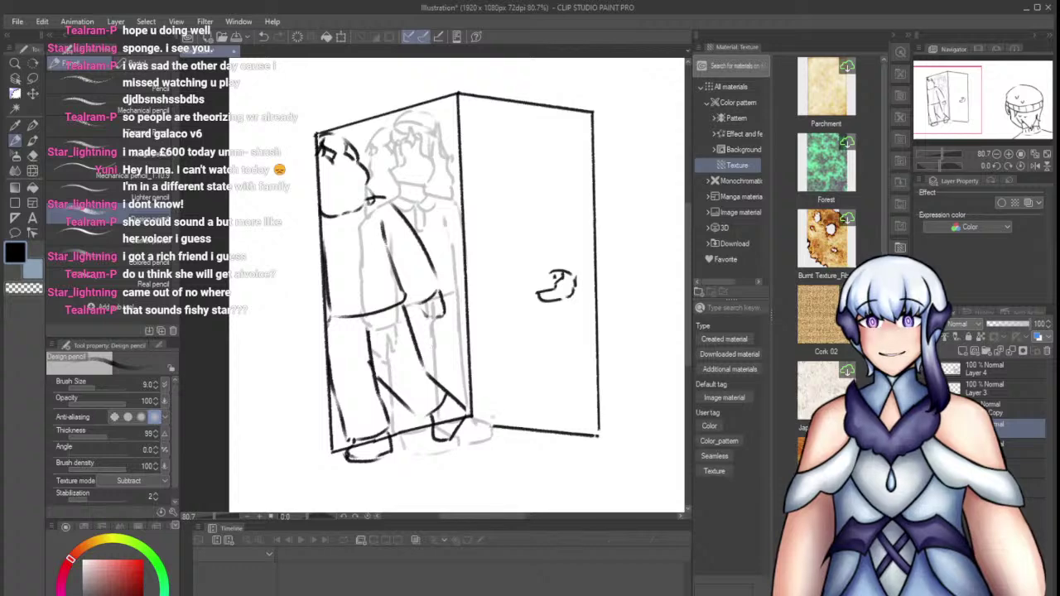
key(e)
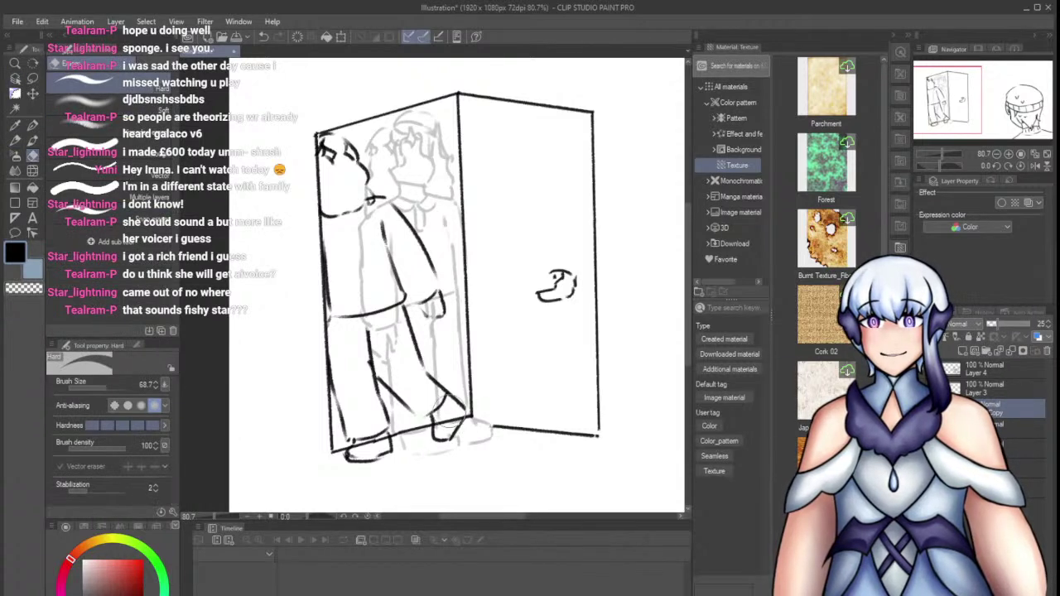
drag(440, 421, 454, 422)
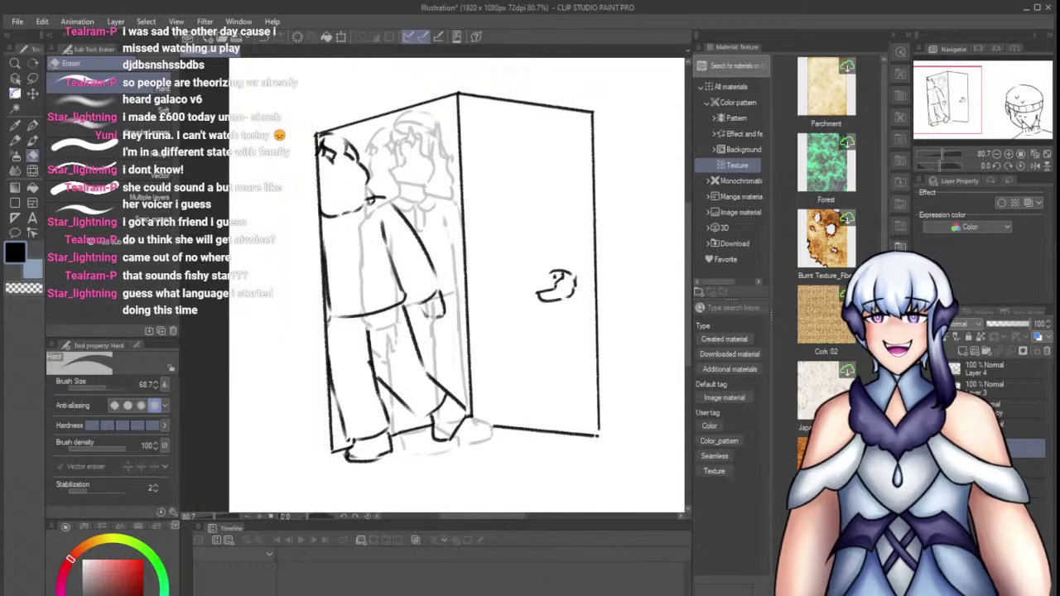
key(Delete)
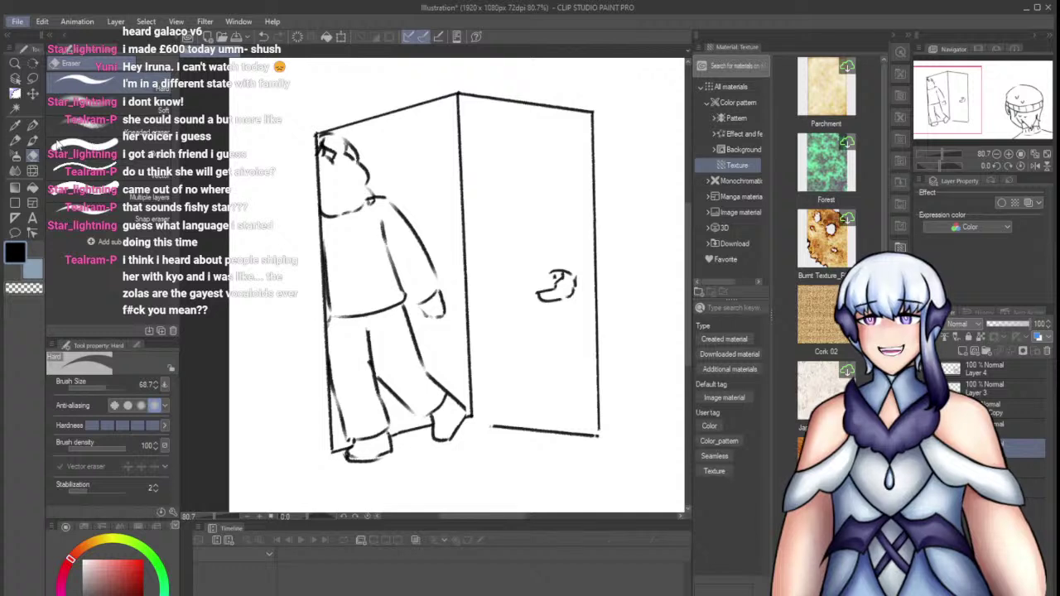
key(alt+Tab)
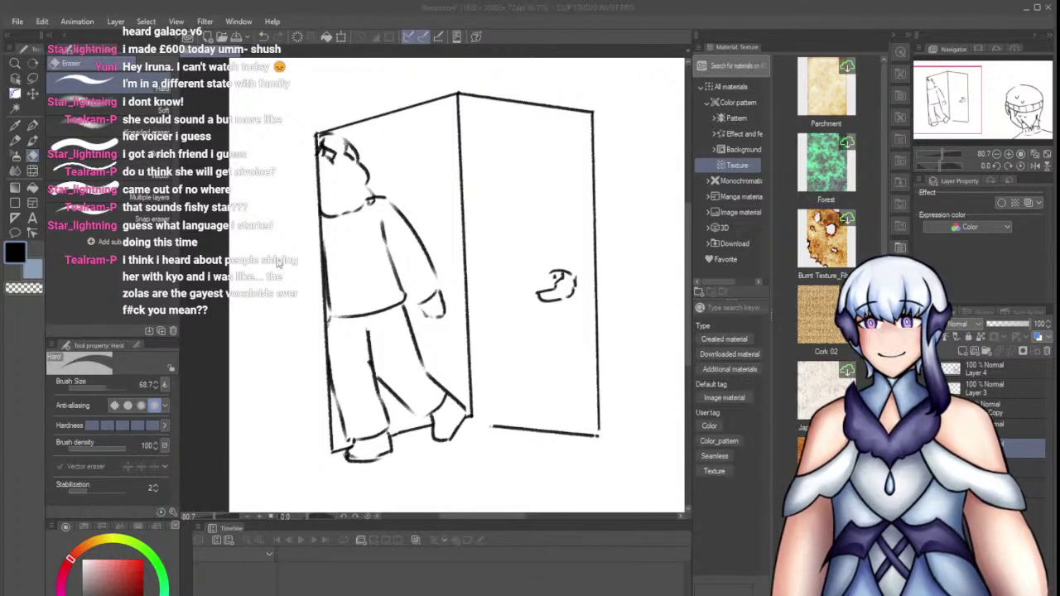
click(278, 261)
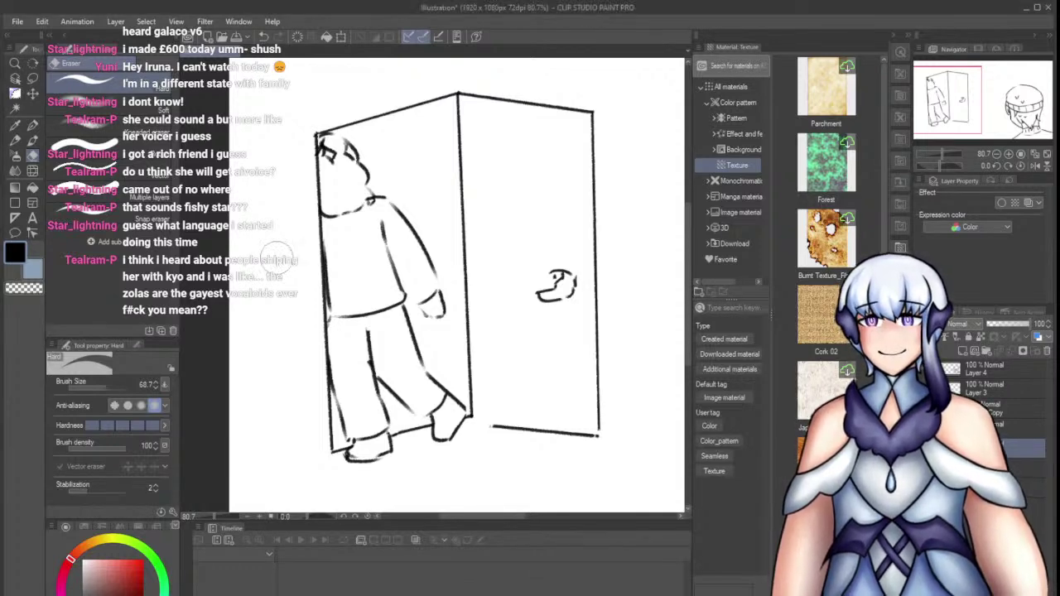
scroll(290, 285, down, 4)
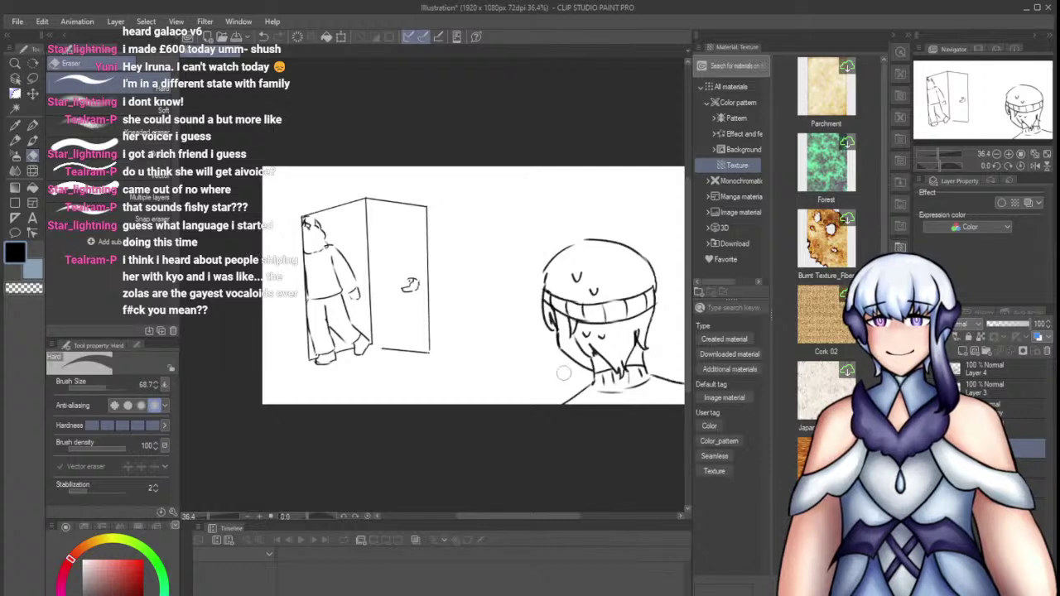
Hide the figure layers and try to close the gap in the door's bottom edge with the Design pencil
click(920, 448)
click(920, 448)
click(920, 429)
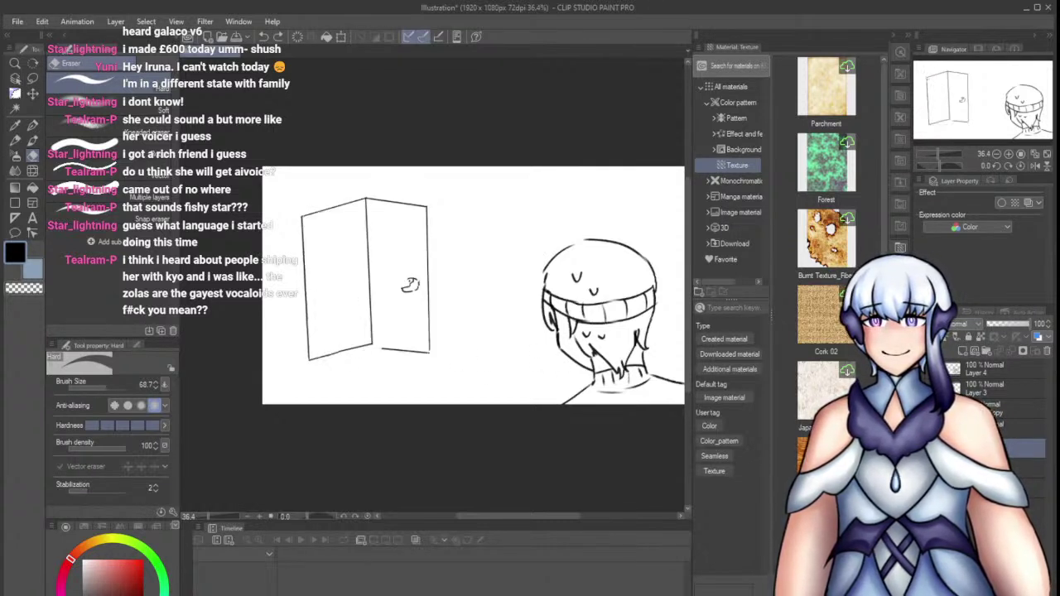
scroll(376, 348, up, 3)
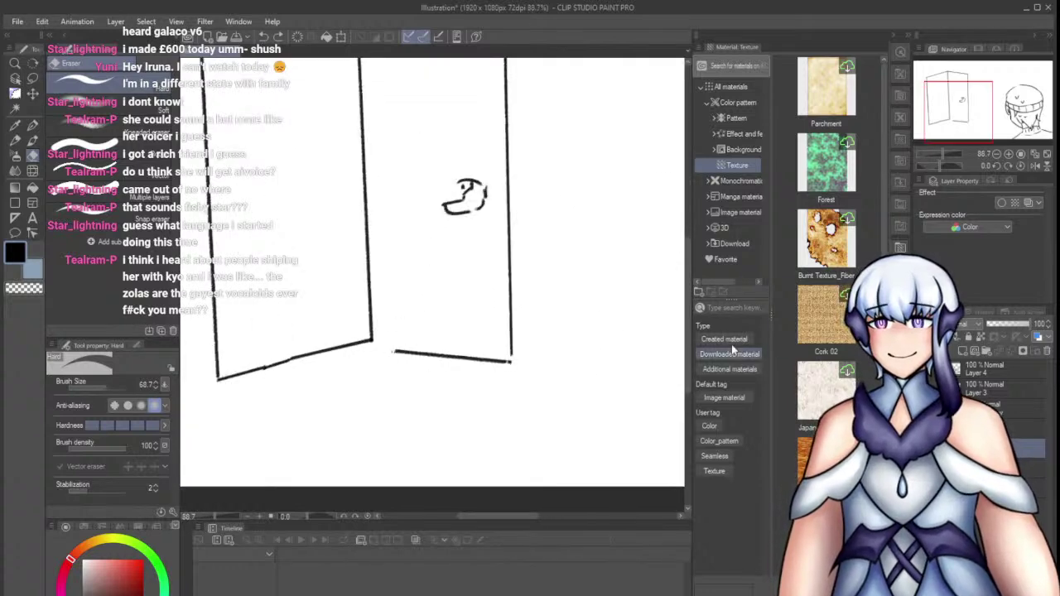
key(p)
drag(374, 341, 396, 352)
key(ctrl+z)
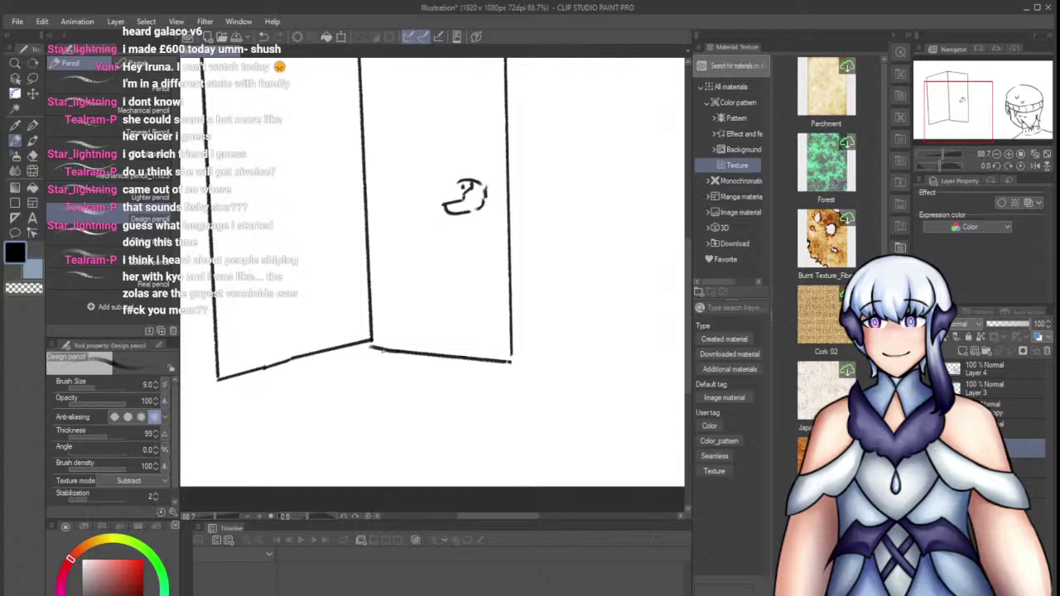
scroll(376, 356, down, 3)
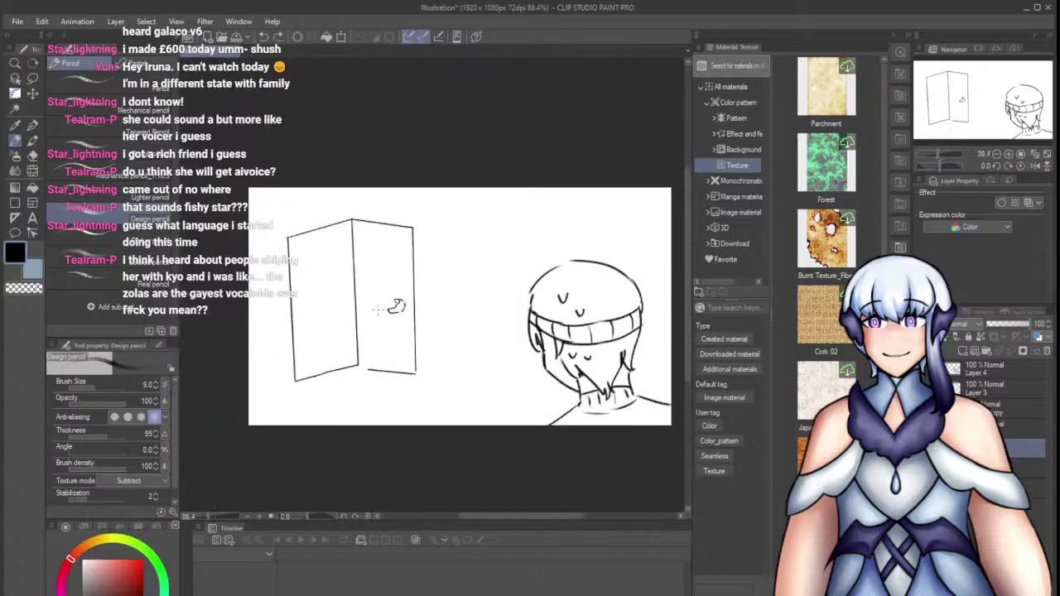
scroll(373, 323, up, 1)
drag(320, 239, 334, 249)
key(ctrl+z)
key(ctrl+z)
key(ctrl+z)
key(ctrl+z)
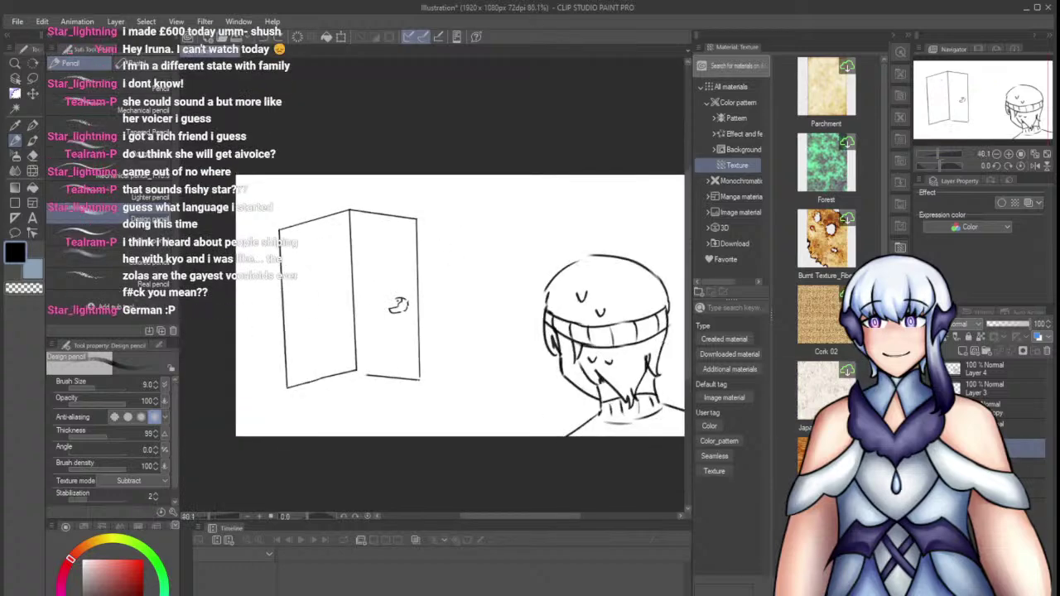
Show the figure layers again, join the door's bottom edge to the hinge corner, and hide the faint earlier sketch
click(922, 388)
click(922, 369)
scroll(302, 378, up, 4)
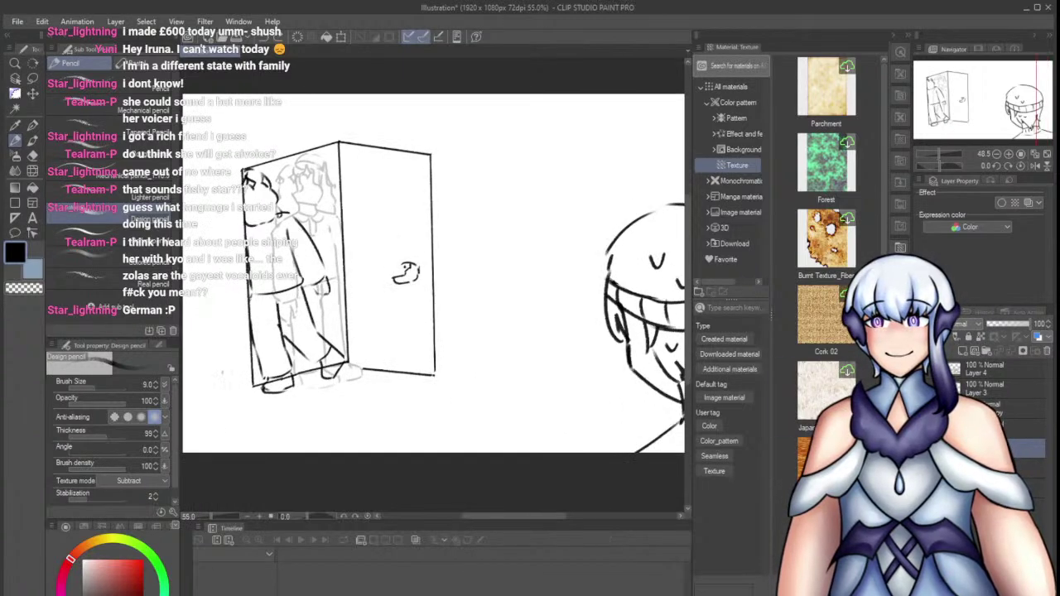
drag(422, 360, 451, 369)
key(ctrl+z)
key(e)
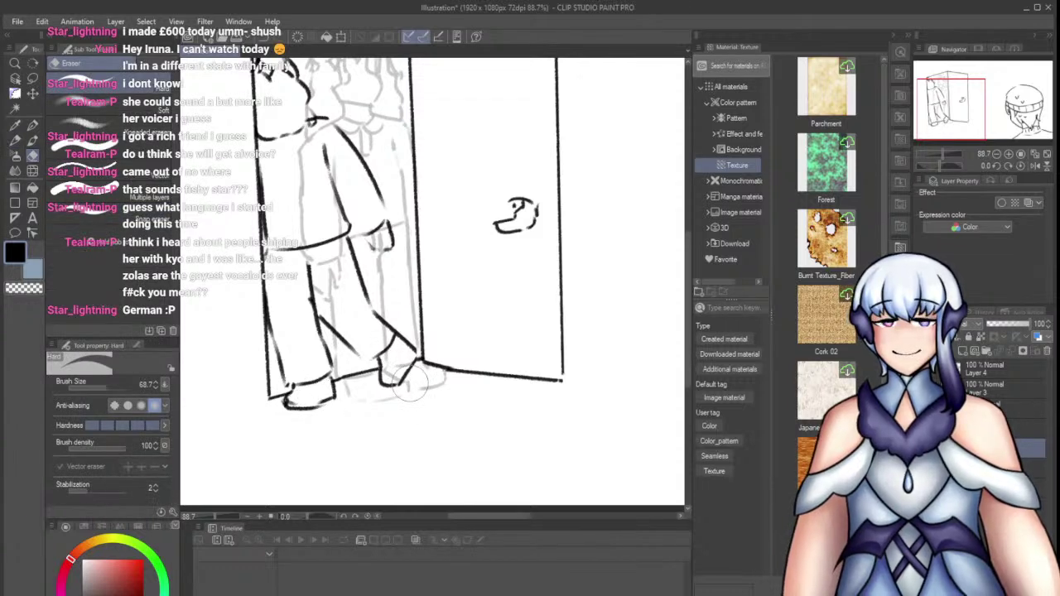
click(918, 465)
scroll(403, 322, down, 3)
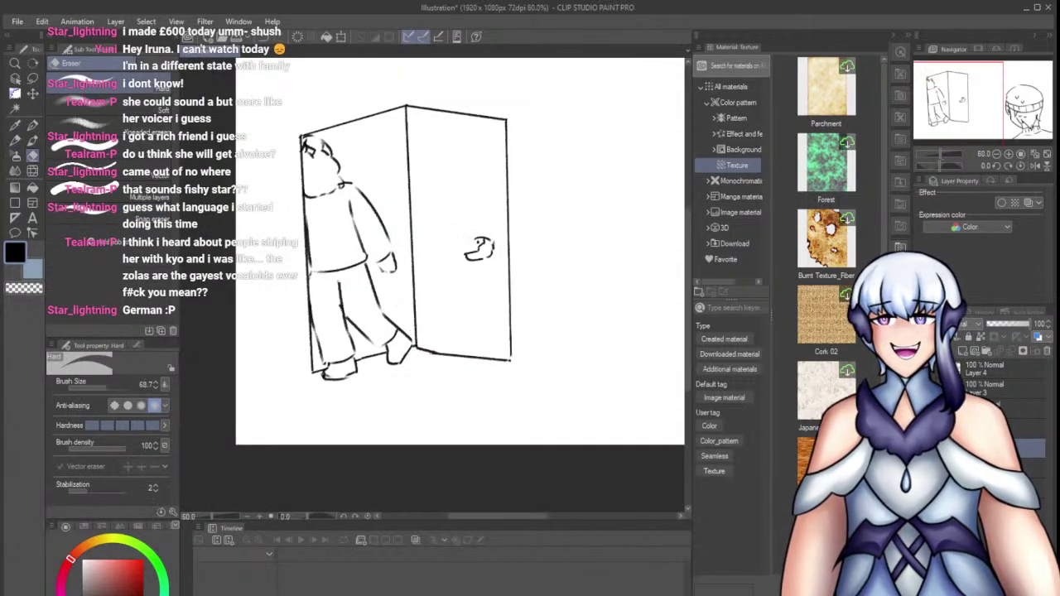
click(17, 22)
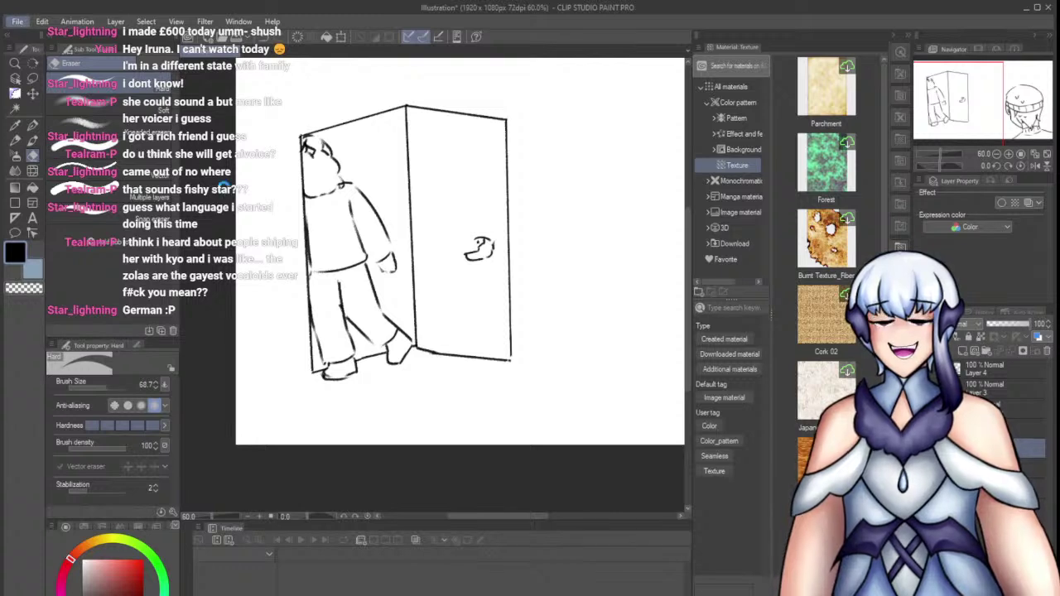
click(223, 184)
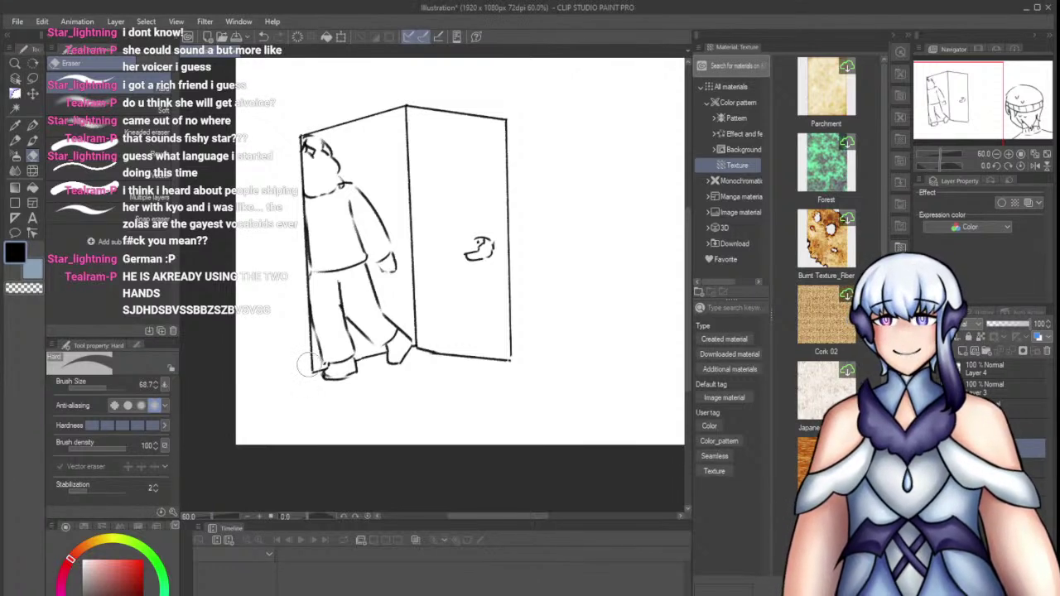
scroll(308, 370, down, 1)
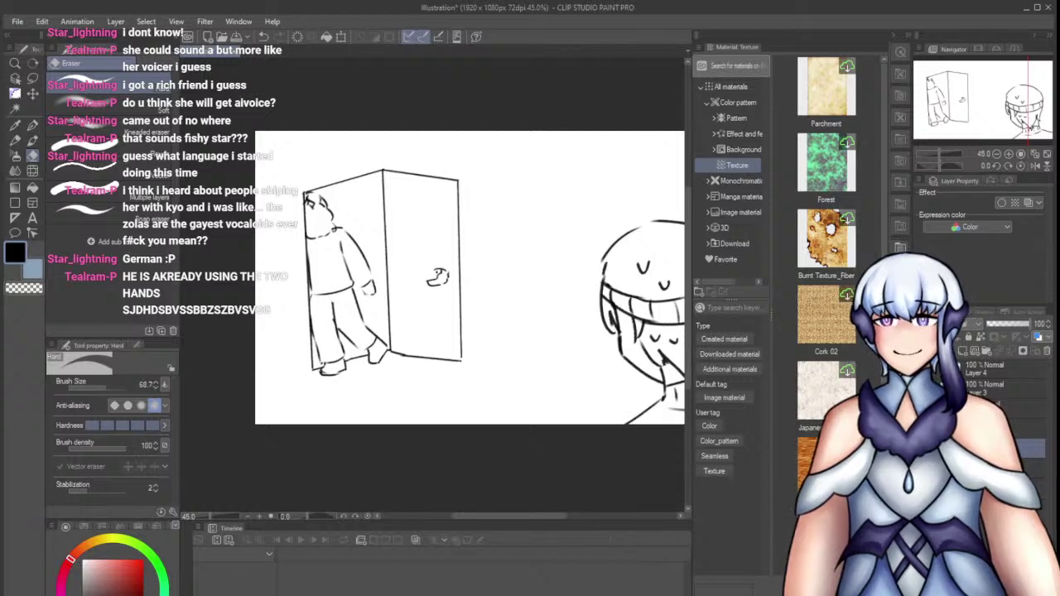
Hide the figure, door and foreground head line layers, leaving only the rough layout sketch displayed
key(ctrl+z)
key(ctrl+z)
click(919, 448)
click(920, 449)
click(919, 429)
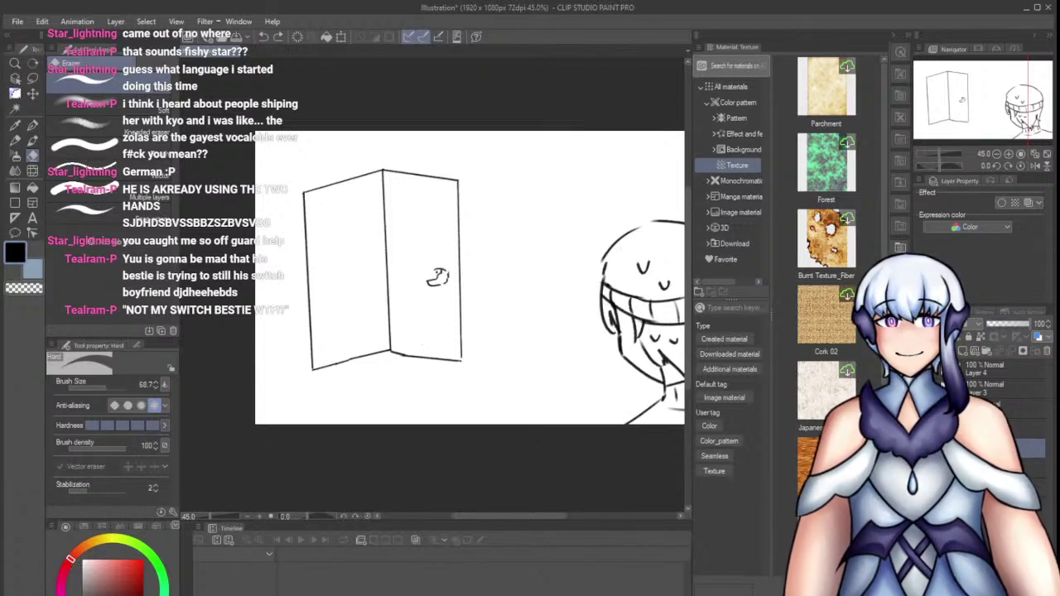
click(922, 448)
key(ctrl+z)
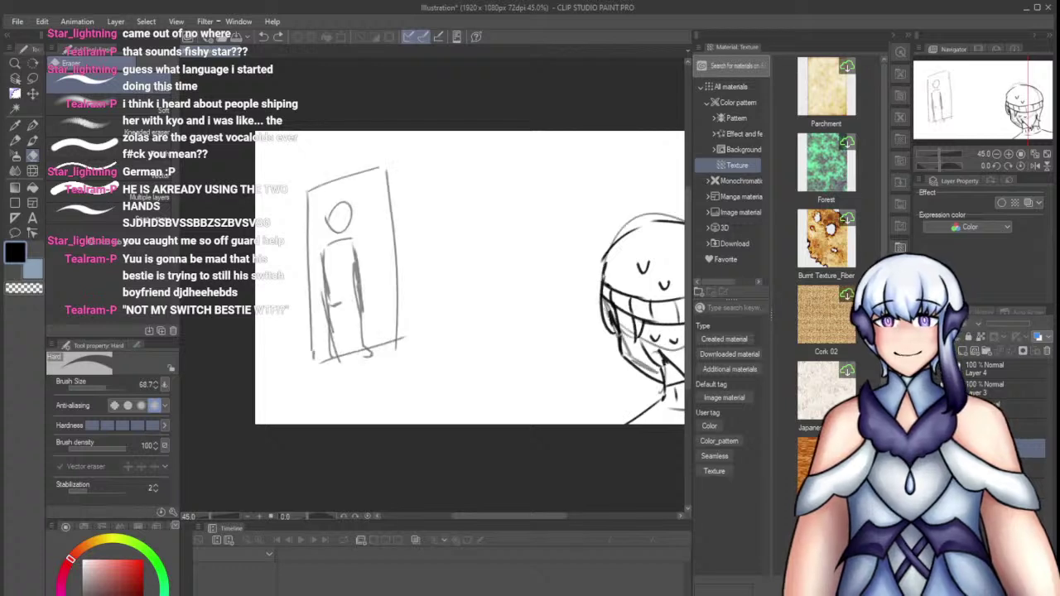
click(994, 468)
click(922, 448)
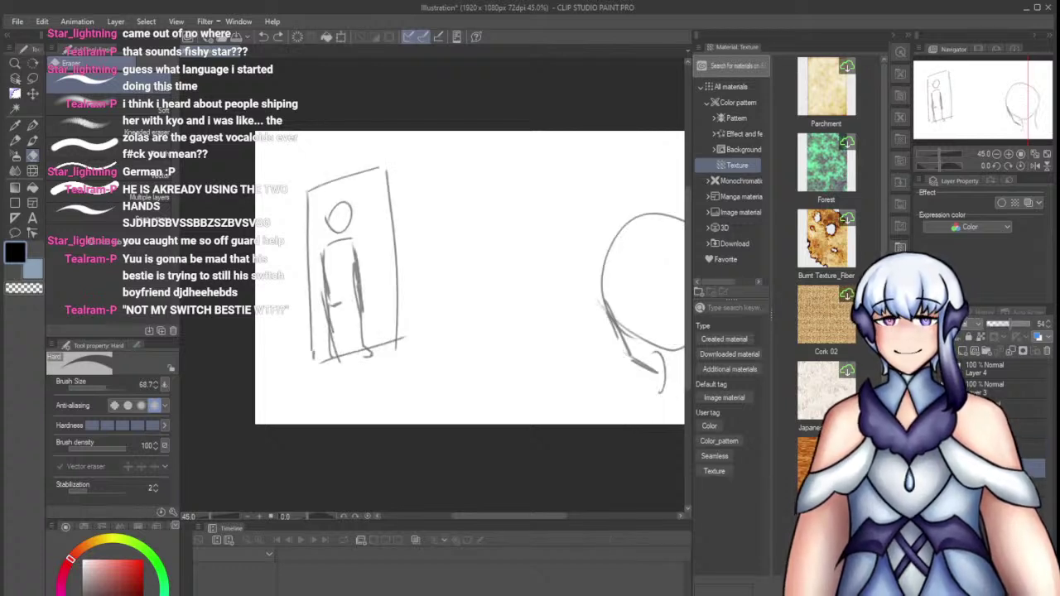
Clear the rough layout sketch from its layer and keep that layer active for pencil drawing
click(921, 468)
click(15, 126)
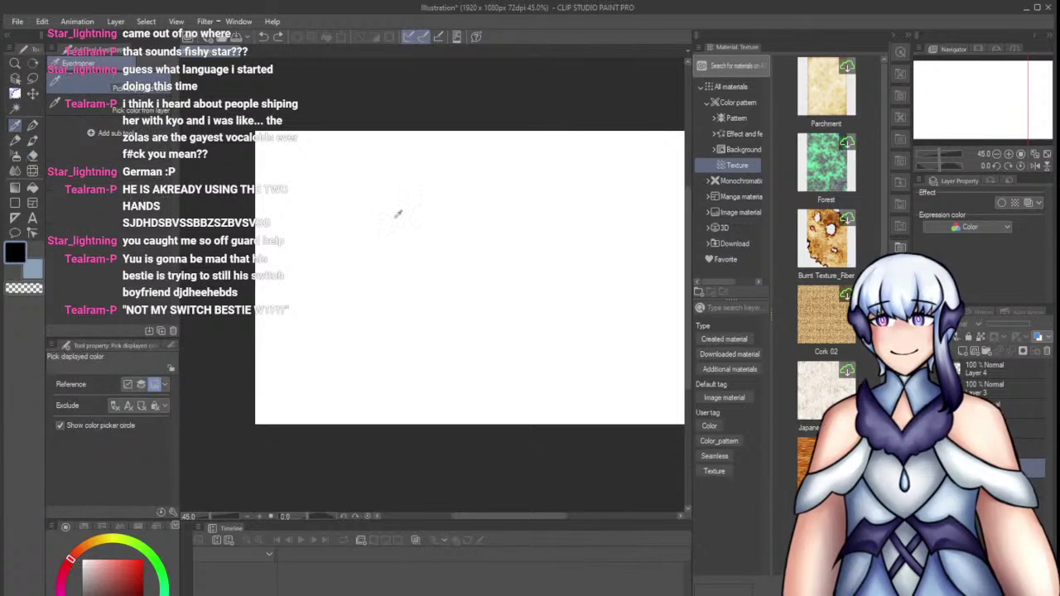
click(15, 141)
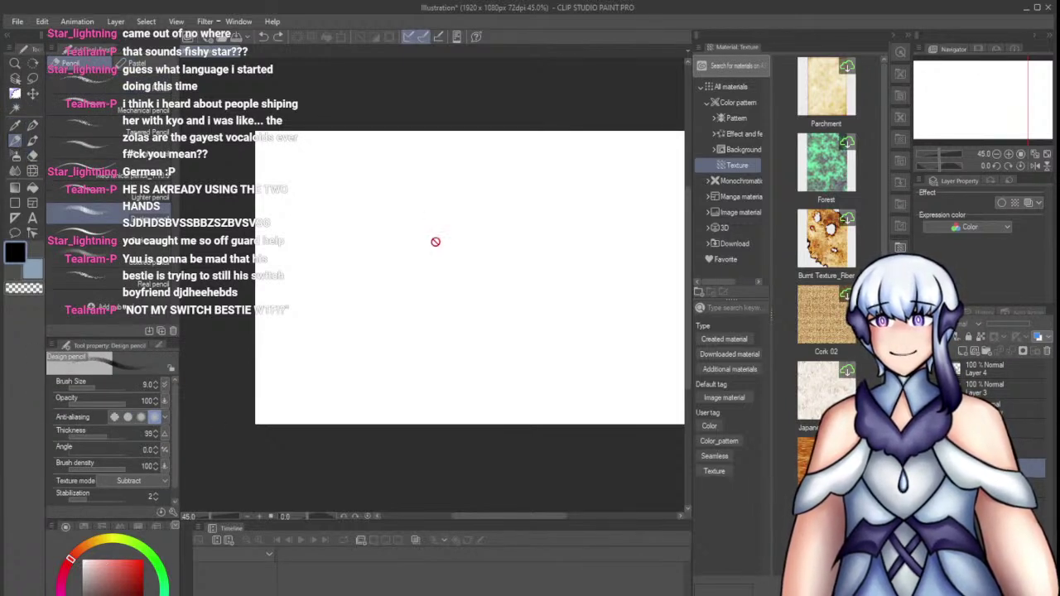
key(ctrl+z)
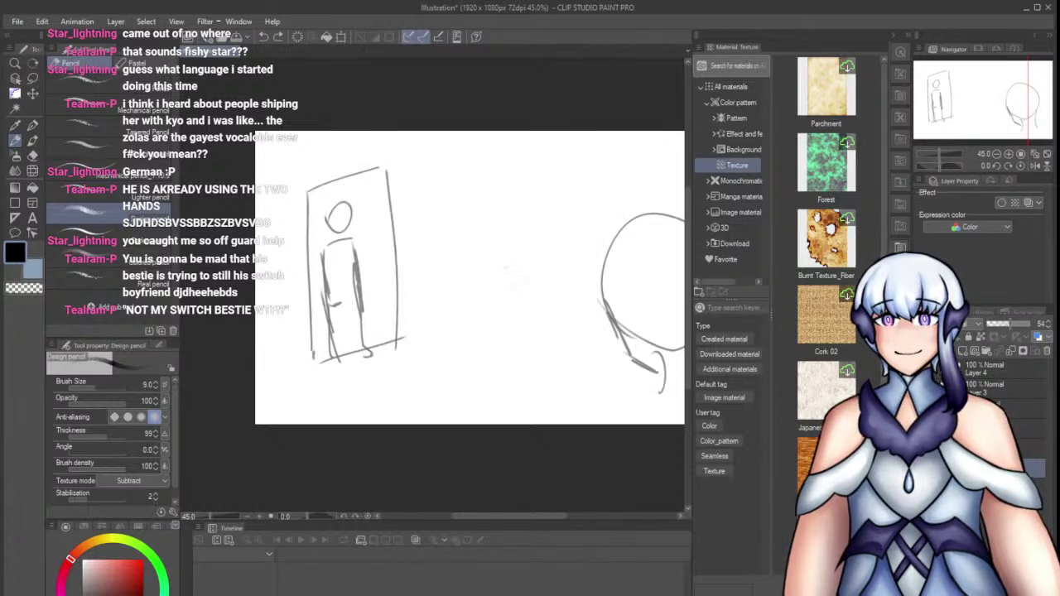
key(ctrl+y)
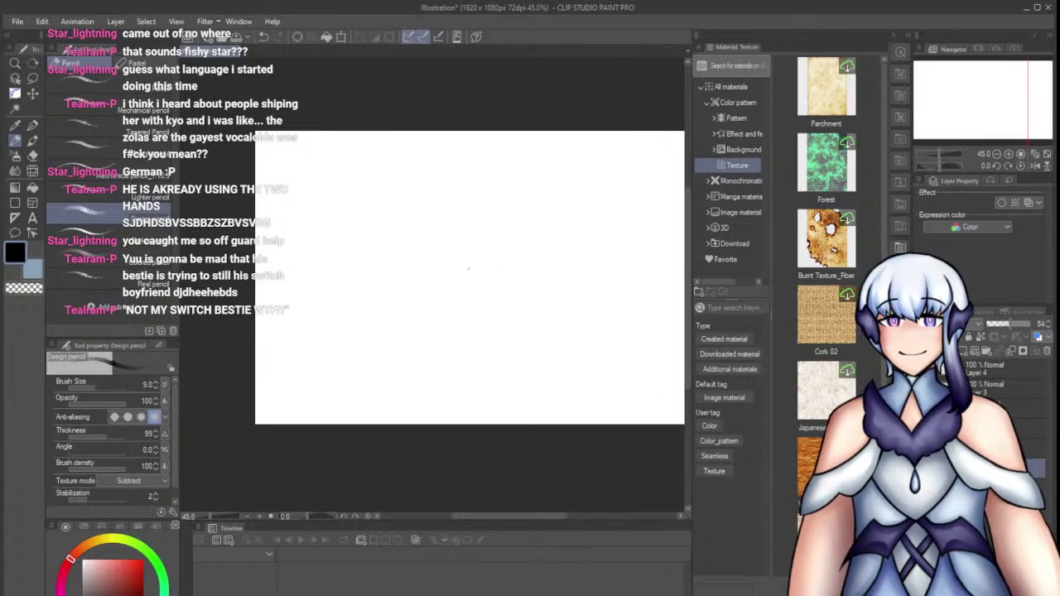
Sketch a large round head facing left with a slightly lowered profile, eye line, mouth and jaw
mouse_move(390, 285)
mouse_down()
mouse_move(364, 250)
mouse_move(436, 236)
mouse_move(496, 199)
mouse_move(417, 190)
mouse_move(431, 161)
mouse_up()
key(ctrl+z)
key(ctrl+z)
key(ctrl+z)
mouse_move(418, 213)
mouse_down()
mouse_move(415, 243)
mouse_move(458, 271)
mouse_up()
key(ctrl+z)
drag(416, 250, 453, 269)
drag(453, 269, 472, 250)
mouse_move(459, 263)
mouse_down()
mouse_move(479, 245)
mouse_move(415, 243)
mouse_move(487, 260)
mouse_up()
key(ctrl+z)
Sketch the back of the neck and the shoulder, and draw both edges of the upper arm slanting down
mouse_move(512, 214)
mouse_down()
mouse_move(523, 251)
mouse_move(479, 260)
mouse_up()
key(ctrl+z)
mouse_move(471, 254)
mouse_down()
mouse_move(478, 268)
mouse_move(568, 267)
mouse_move(535, 348)
mouse_up()
drag(500, 280, 462, 369)
key(ctrl+z)
drag(509, 285, 467, 371)
drag(574, 286, 525, 386)
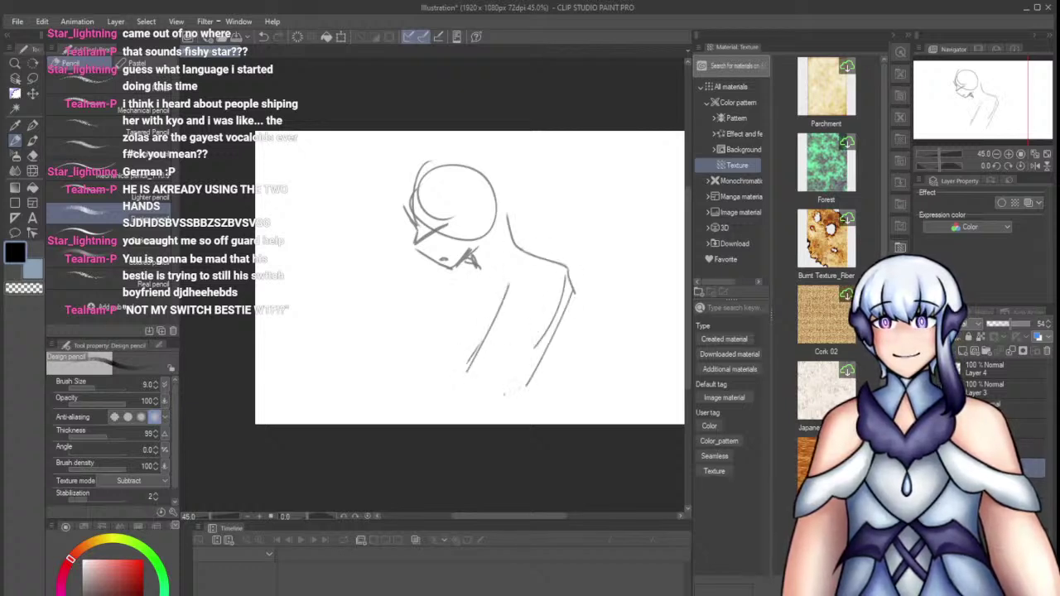
Sketch the raised forearm's lower edge and the front line of the neck and chest below the jaw
drag(429, 360, 471, 371)
key(ctrl+z)
drag(441, 315, 498, 361)
key(ctrl+z)
mouse_move(441, 334)
mouse_down()
mouse_move(512, 370)
mouse_move(475, 388)
mouse_move(464, 363)
mouse_move(508, 380)
mouse_up()
key(ctrl+z)
drag(413, 344, 475, 403)
drag(472, 268, 457, 281)
mouse_move(457, 285)
mouse_down()
mouse_move(451, 330)
mouse_move(451, 312)
mouse_up()
Draw the forearm's upper edge back to the elbow and sketch the raised hand in front of the chest
mouse_move(409, 329)
mouse_down()
mouse_move(444, 325)
mouse_move(431, 329)
mouse_move(446, 342)
mouse_up()
key(ctrl+z)
key(ctrl+z)
key(ctrl+z)
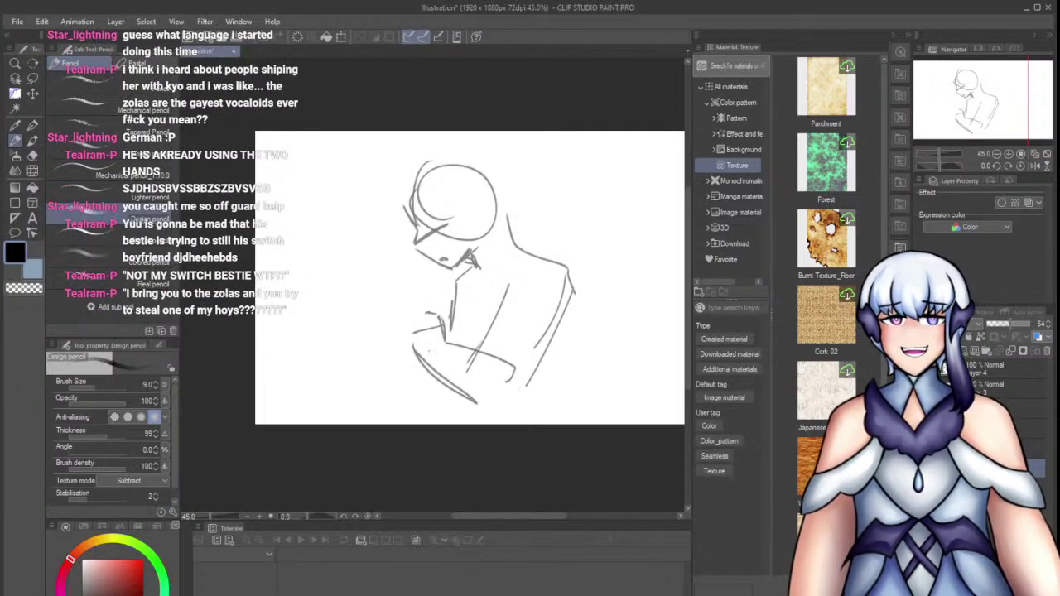
mouse_move(411, 298)
mouse_down()
mouse_move(425, 333)
mouse_move(402, 323)
mouse_move(406, 307)
mouse_move(391, 320)
mouse_move(406, 356)
mouse_move(431, 369)
mouse_move(437, 301)
mouse_move(453, 326)
mouse_move(402, 299)
mouse_move(389, 318)
mouse_move(404, 333)
mouse_up()
key(ctrl+z)
key(ctrl+z)
drag(412, 303, 403, 333)
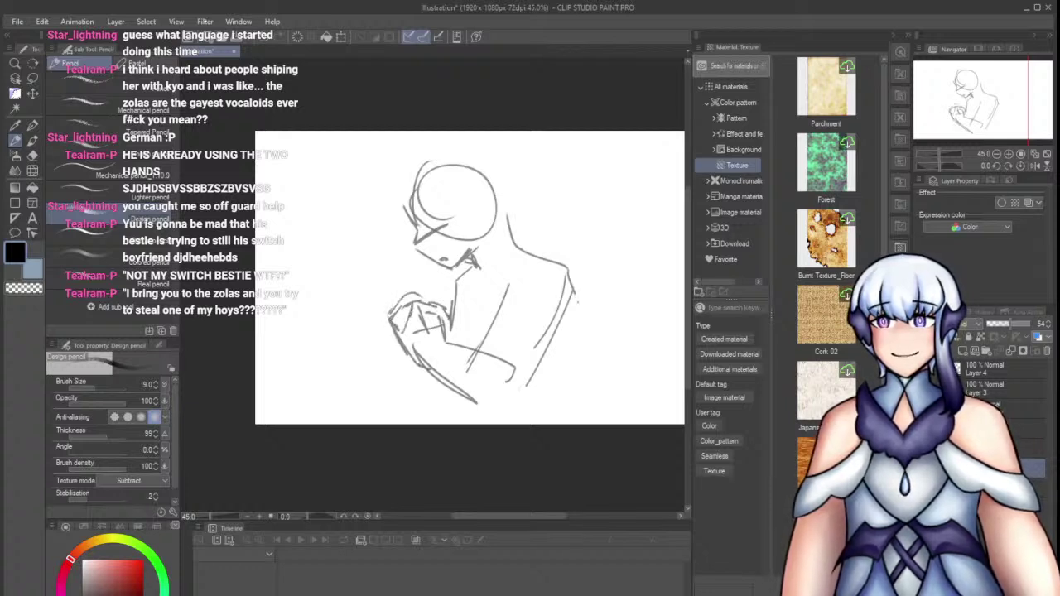
Sketch the inner chest line, the curved back and the waist line down to the canvas edge, and add a new layer
drag(469, 274, 486, 346)
drag(571, 290, 612, 418)
key(ctrl+z)
mouse_move(570, 280)
mouse_down()
mouse_move(633, 394)
mouse_move(631, 422)
mouse_up()
drag(524, 405, 530, 423)
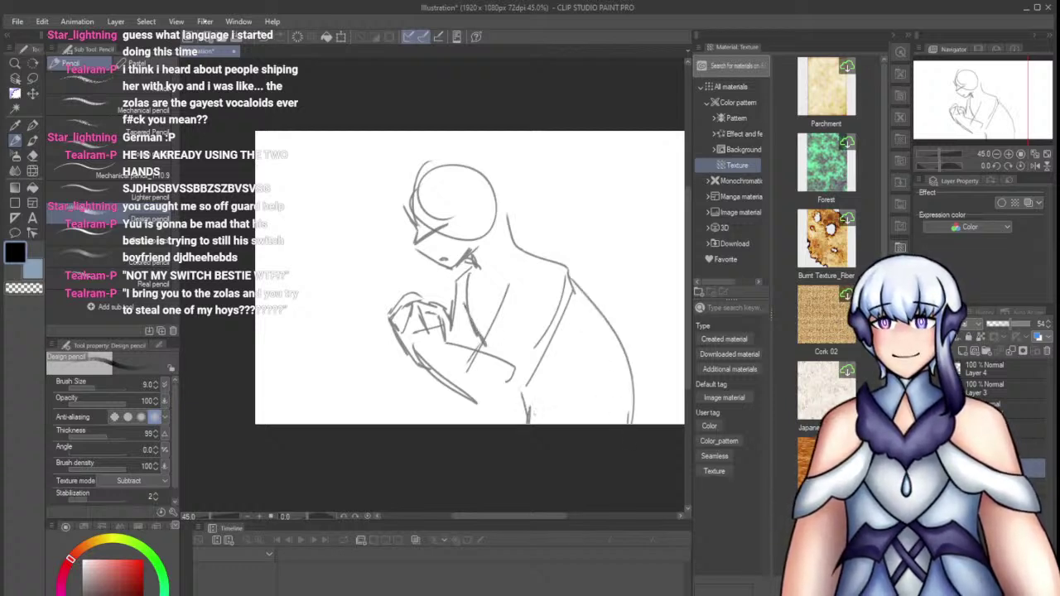
click(961, 354)
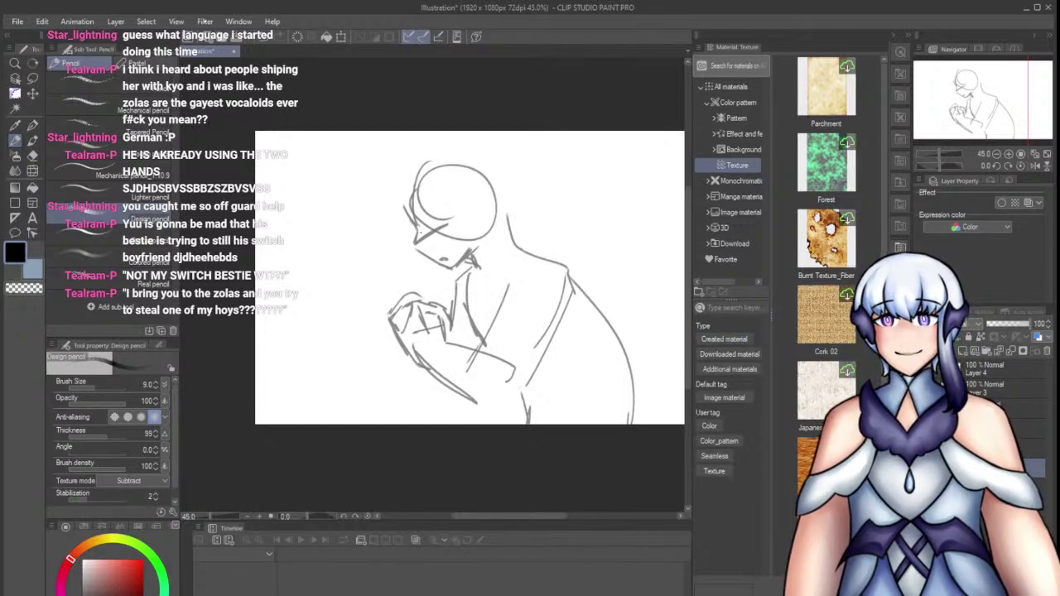
Draw the darker profile line over the rough sketch, from the forehead down through the brow dip to the nose tip
scroll(424, 225, up, 5)
drag(387, 170, 418, 247)
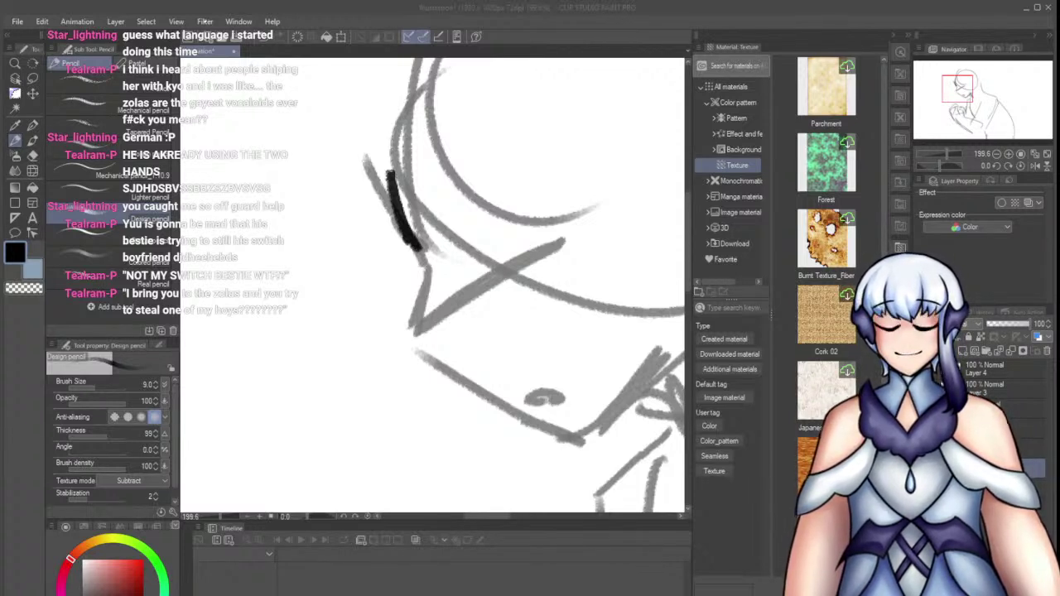
click(325, 293)
mouse_move(415, 245)
mouse_down()
mouse_move(432, 272)
mouse_move(423, 341)
mouse_up()
key(ctrl+z)
drag(444, 278, 412, 347)
key(ctrl+z)
mouse_move(444, 270)
mouse_down()
mouse_move(410, 355)
mouse_move(447, 398)
mouse_up()
key(ctrl+z)
Draw the profile from the nose tip down to the chin and the jawline rising toward the ear
mouse_move(412, 356)
mouse_down()
mouse_move(540, 449)
mouse_move(584, 446)
mouse_up()
mouse_move(655, 324)
mouse_down()
mouse_move(644, 364)
mouse_move(588, 452)
mouse_up()
key(ctrl+z)
drag(644, 360, 578, 446)
drag(636, 378, 611, 406)
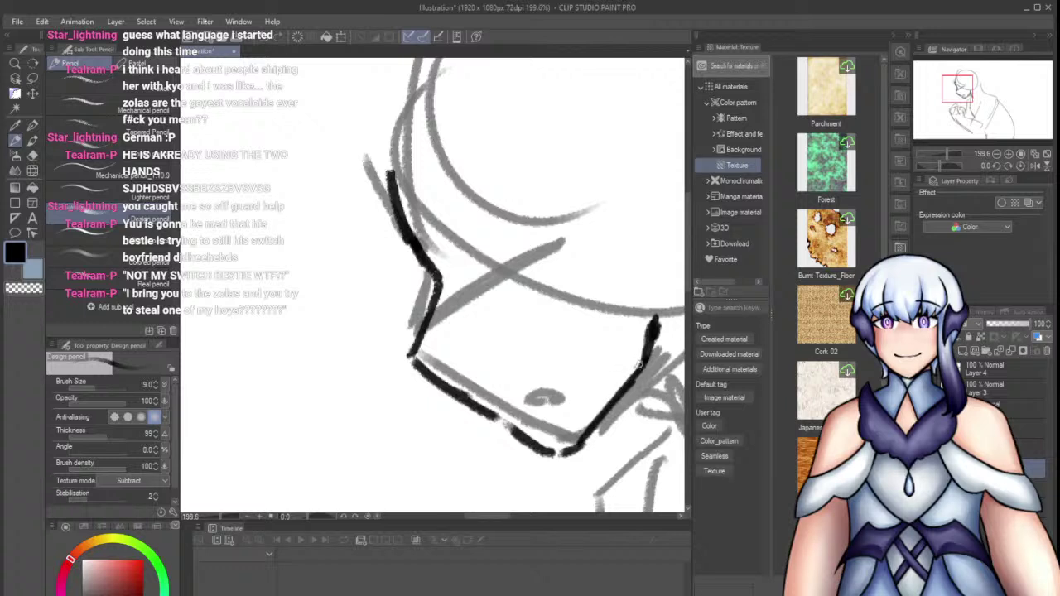
Add the small mouth, the dark closed eye, the slanted eyebrow and a small curved cheek mark to the face
mouse_move(523, 409)
mouse_down()
mouse_move(535, 403)
mouse_move(528, 420)
mouse_up()
key(ctrl+z)
mouse_move(499, 272)
mouse_down()
mouse_move(460, 289)
mouse_move(511, 263)
mouse_up()
key(ctrl+z)
drag(465, 289, 492, 280)
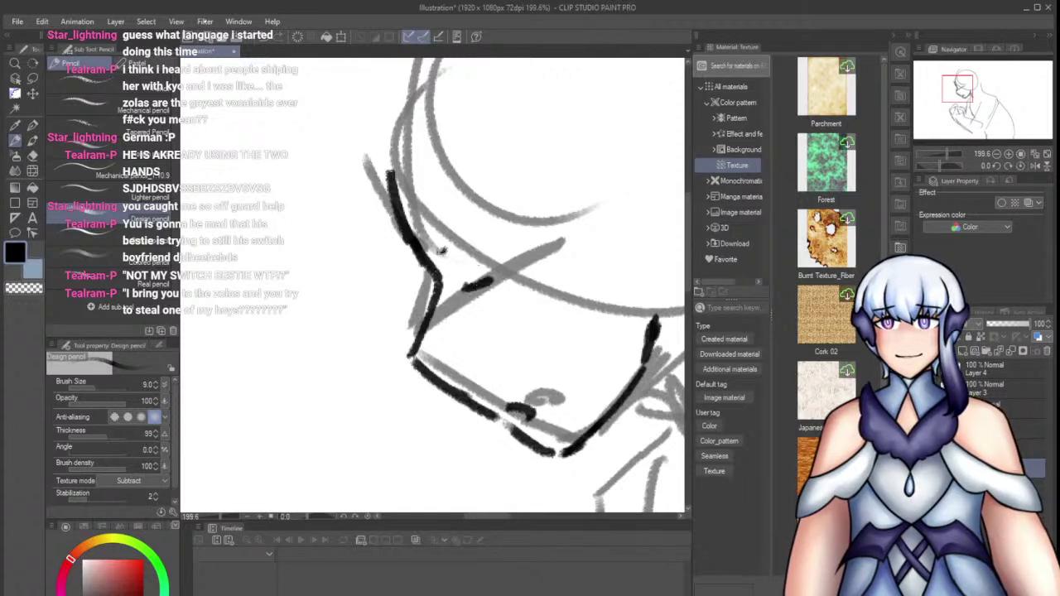
drag(443, 251, 508, 205)
mouse_move(469, 293)
mouse_down()
mouse_move(518, 262)
mouse_move(506, 267)
mouse_up()
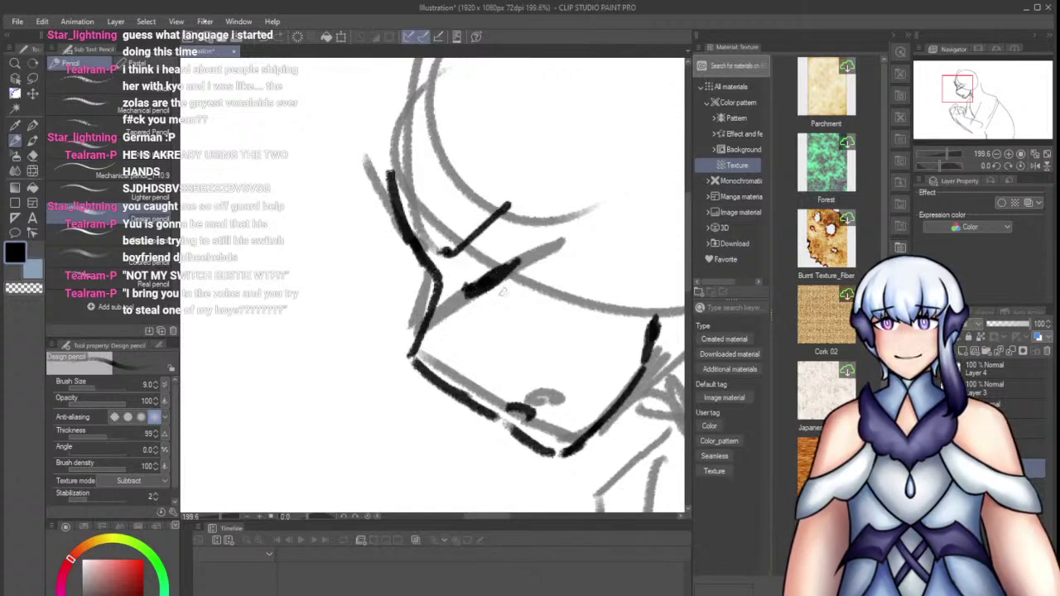
mouse_move(465, 306)
mouse_down()
mouse_move(507, 295)
mouse_move(561, 331)
mouse_move(578, 360)
mouse_move(587, 344)
mouse_up()
key(ctrl+z)
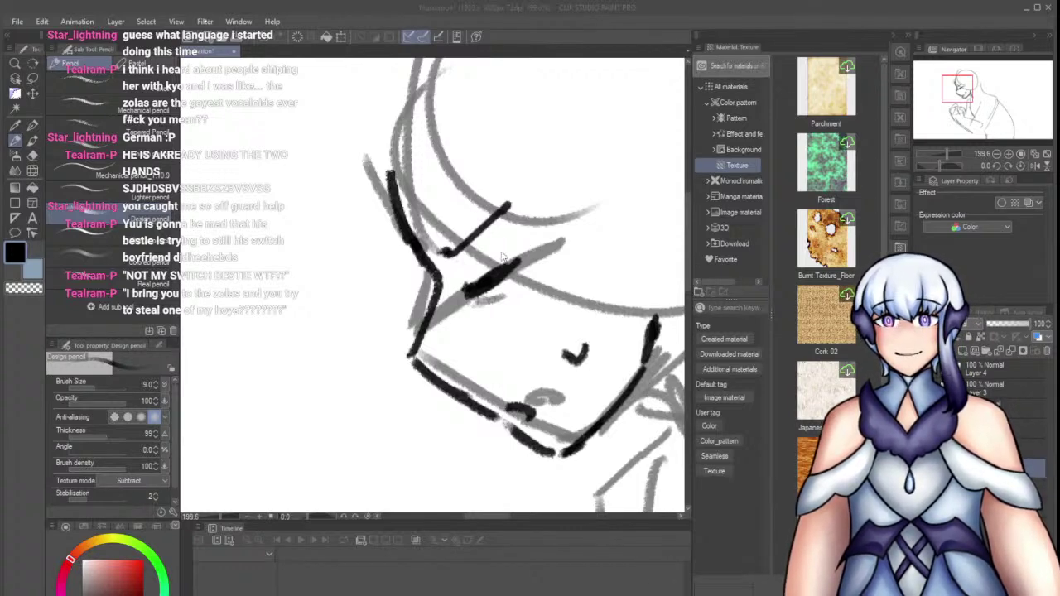
Draw the first fringe strands curving from the hairline down over the forehead toward the temple
scroll(399, 279, down, 4)
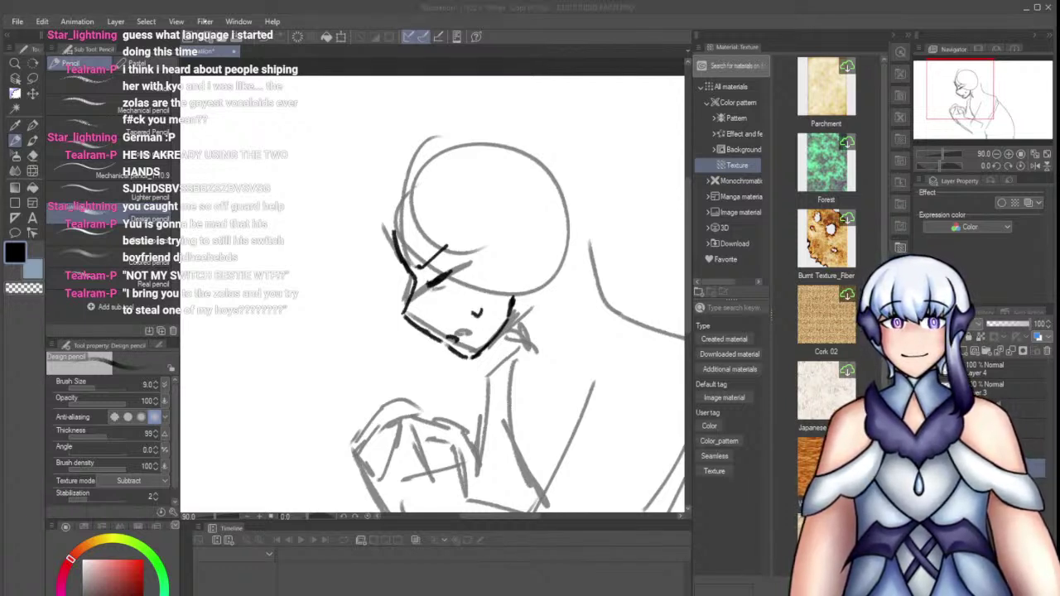
mouse_move(391, 197)
mouse_down()
mouse_move(424, 246)
mouse_move(447, 239)
mouse_up()
key(ctrl+z)
key(ctrl+z)
drag(416, 184, 421, 231)
key(ctrl+z)
key(ctrl+z)
mouse_move(416, 188)
mouse_down()
mouse_move(464, 244)
mouse_move(497, 239)
mouse_up()
drag(423, 186, 484, 235)
Draw the hair outline rising from the forehead and curving over the crown above the head circle
mouse_move(421, 182)
mouse_down()
mouse_move(514, 117)
mouse_move(575, 153)
mouse_up()
key(ctrl+z)
key(ctrl+z)
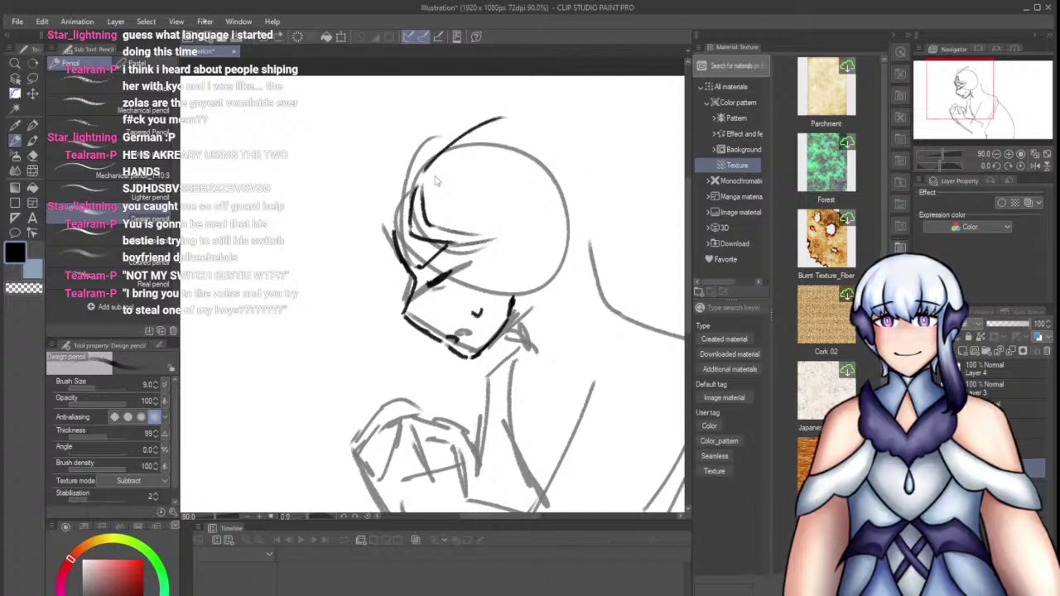
key(ctrl+z)
drag(433, 162, 528, 112)
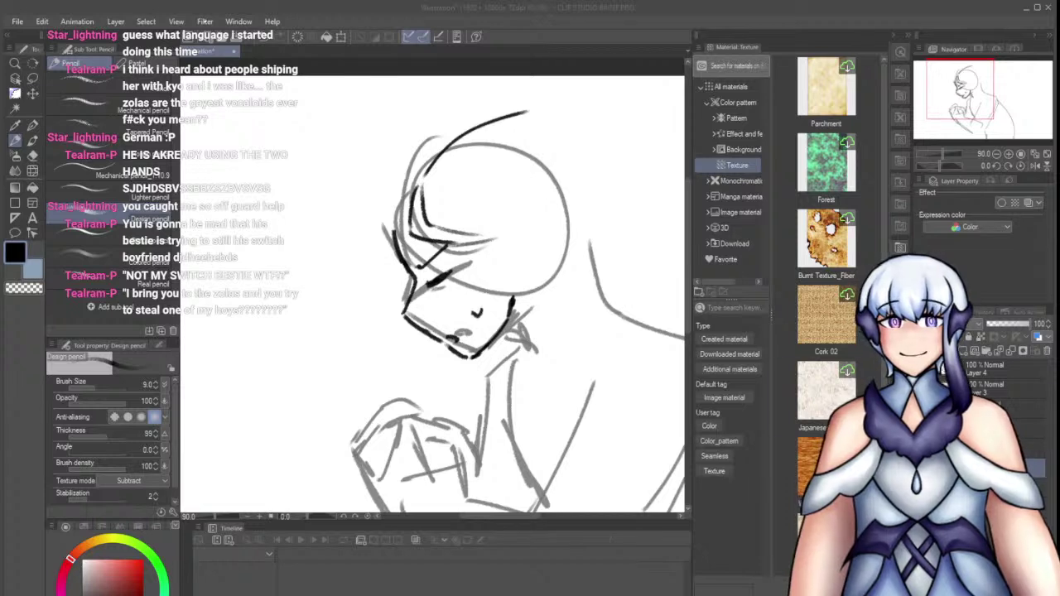
key(ctrl+z)
drag(421, 182, 469, 121)
mouse_move(476, 121)
mouse_down()
mouse_move(539, 143)
mouse_move(495, 122)
mouse_up()
key(ctrl+z)
Draw the hair outline down the back of the head and a diagonal line sweeping from the temple to the nape
drag(570, 199, 574, 240)
mouse_move(556, 147)
mouse_down()
mouse_move(600, 269)
mouse_move(595, 291)
mouse_up()
mouse_move(487, 197)
mouse_down()
mouse_move(542, 265)
mouse_move(544, 287)
mouse_up()
key(ctrl+z)
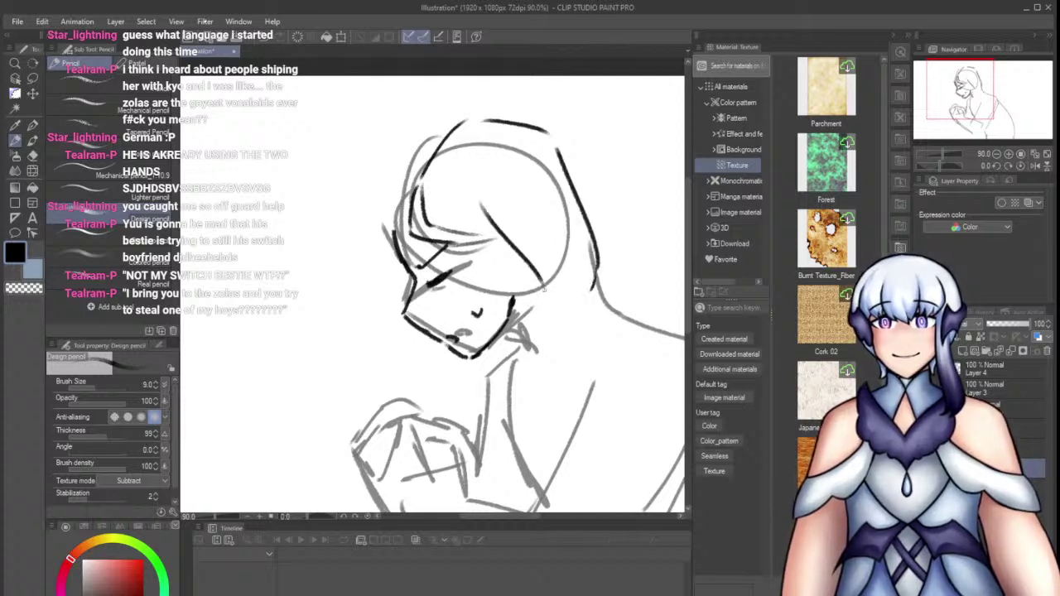
key(ctrl+z)
mouse_move(475, 206)
mouse_down()
mouse_move(565, 280)
mouse_move(572, 301)
mouse_move(600, 306)
mouse_move(590, 334)
mouse_move(564, 322)
mouse_up()
key(ctrl+z)
key(ctrl+z)
Draw a small rounded bunch of hair at the nape where the two hair lines meet
drag(570, 329, 589, 332)
mouse_move(595, 295)
mouse_down()
mouse_move(595, 332)
mouse_move(568, 321)
mouse_move(603, 330)
mouse_up()
key(ctrl+z)
key(ctrl+z)
key(ctrl+z)
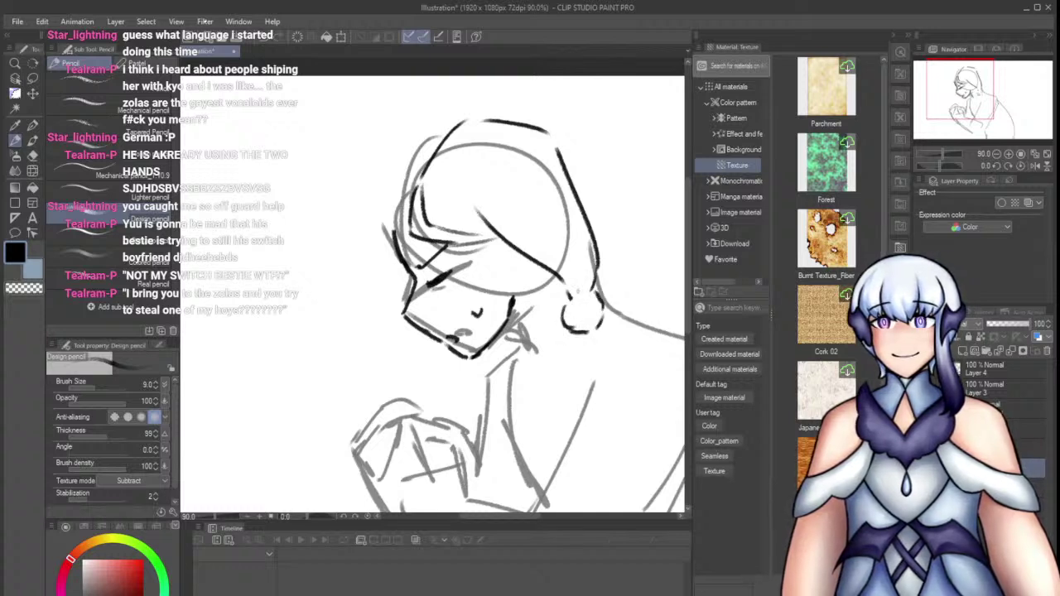
Draw jagged, pointed fringe tufts sticking out in front of the forehead
mouse_move(383, 211)
mouse_down()
mouse_move(406, 239)
mouse_move(386, 230)
mouse_move(406, 239)
mouse_move(403, 263)
mouse_move(381, 244)
mouse_move(397, 260)
mouse_move(414, 227)
mouse_move(434, 232)
mouse_up()
key(e)
key(p)
mouse_move(412, 207)
mouse_down()
mouse_move(432, 218)
mouse_move(435, 237)
mouse_move(411, 226)
mouse_up()
key(ctrl+z)
key(ctrl+z)
key(ctrl+z)
key(e)
key(p)
mouse_move(415, 202)
mouse_down()
mouse_move(436, 217)
mouse_move(432, 240)
mouse_up()
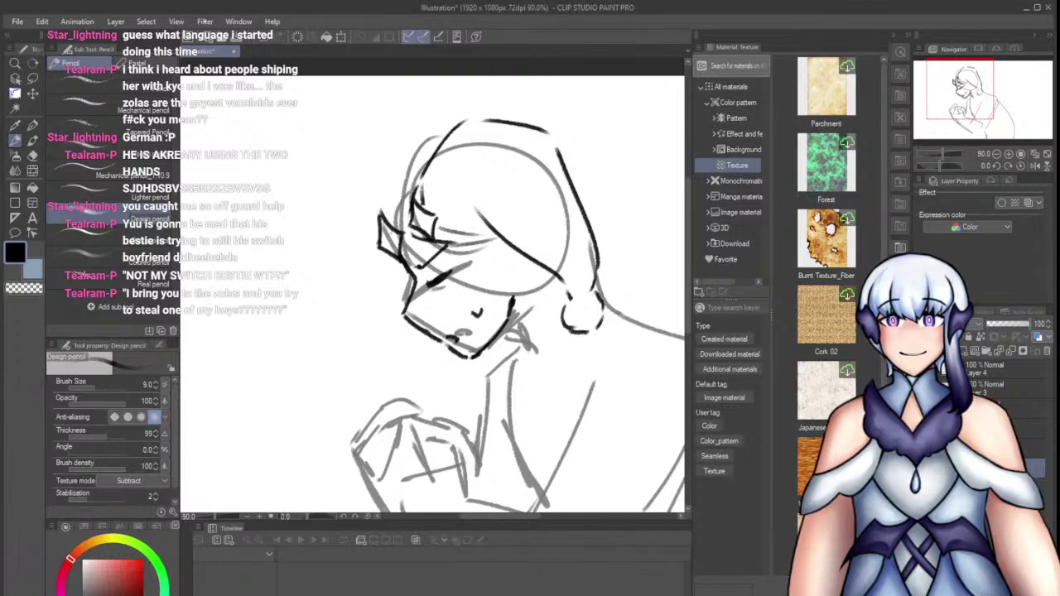
Add the front hair contour above the fringe and pointed strands hanging over the eye
drag(408, 184, 396, 230)
mouse_move(430, 149)
mouse_down()
mouse_move(398, 196)
mouse_move(416, 223)
mouse_move(380, 231)
mouse_move(464, 302)
mouse_up()
drag(466, 256, 454, 290)
drag(460, 248, 455, 268)
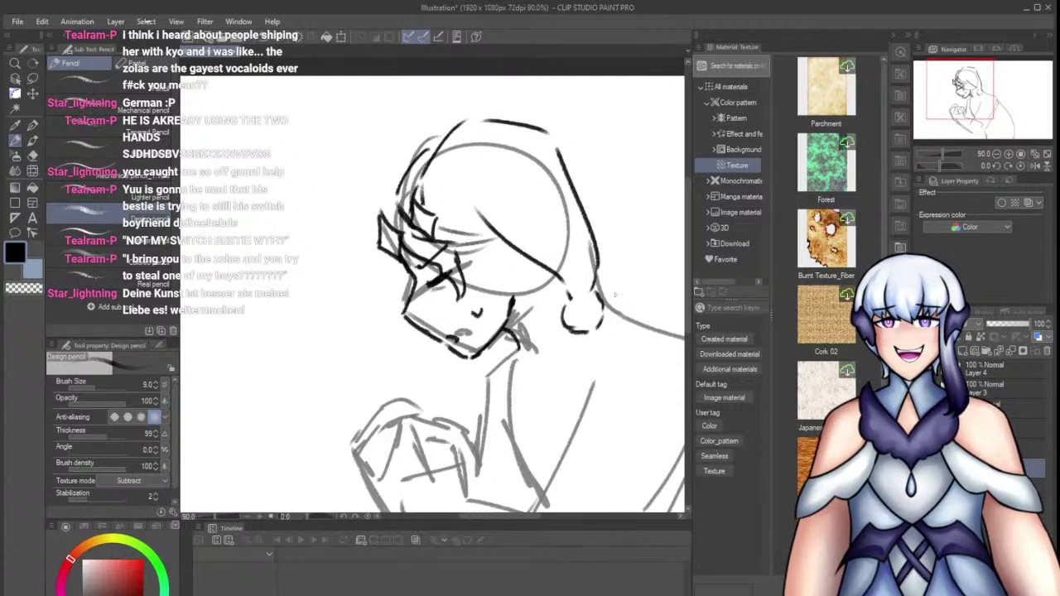
Draw the side strands falling past the cheek and the wavy outer hair contour around the nape
mouse_move(466, 256)
mouse_down()
mouse_move(500, 314)
mouse_move(491, 310)
mouse_move(530, 337)
mouse_up()
key(ctrl+z)
key(ctrl+z)
mouse_move(501, 267)
mouse_down()
mouse_move(522, 292)
mouse_move(516, 323)
mouse_move(556, 346)
mouse_up()
drag(601, 225, 618, 289)
key(ctrl+z)
mouse_move(578, 202)
mouse_down()
mouse_move(627, 310)
mouse_move(620, 278)
mouse_move(616, 326)
mouse_move(587, 339)
mouse_move(617, 315)
mouse_up()
key(ctrl+z)
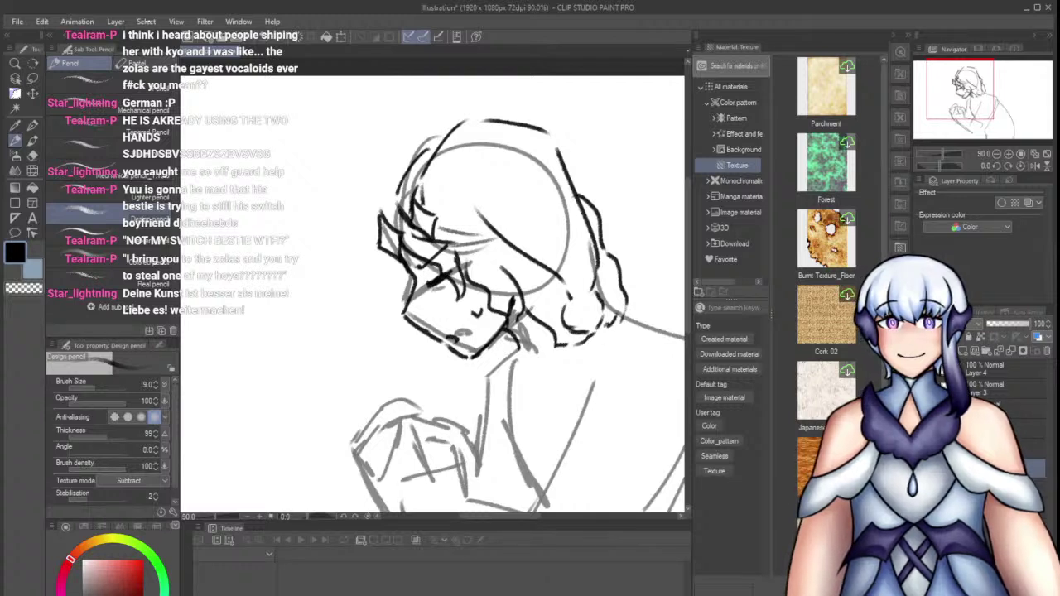
Draw short pointed locks of hair below the ear, overlapping the neck
drag(542, 331, 553, 479)
key(ctrl+z)
key(ctrl+z)
mouse_move(519, 343)
mouse_down()
mouse_move(550, 323)
mouse_move(529, 367)
mouse_move(560, 352)
mouse_move(535, 372)
mouse_move(562, 344)
mouse_move(514, 367)
mouse_up()
key(ctrl+z)
key(ctrl+z)
key(ctrl+z)
key(ctrl+z)
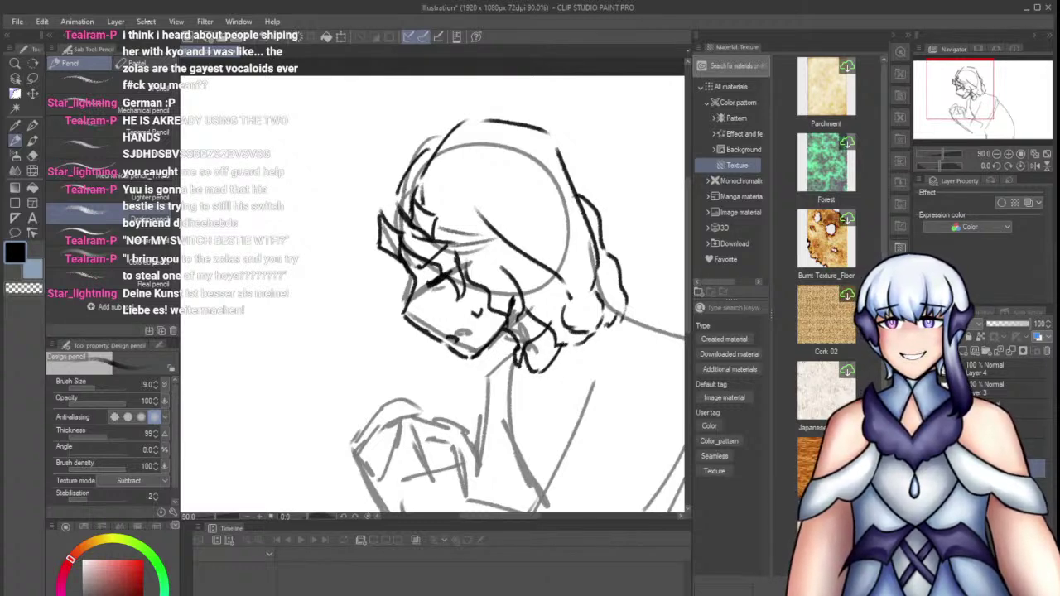
Draw a thin, narrow lock hanging from below the ear in front of the neck
key(ctrl+minus)
key(ctrl+minus)
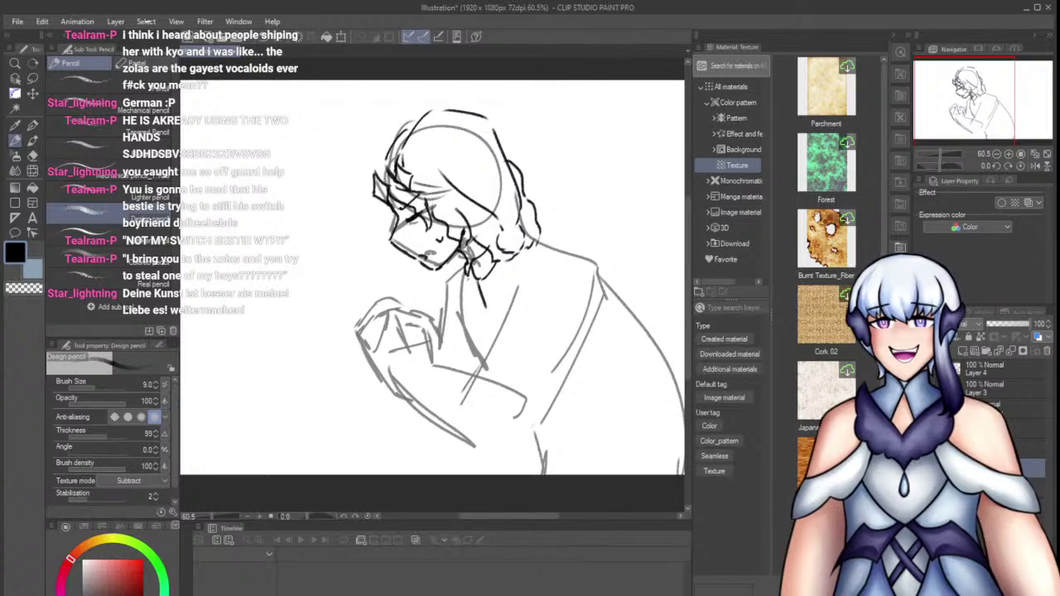
drag(464, 276, 486, 322)
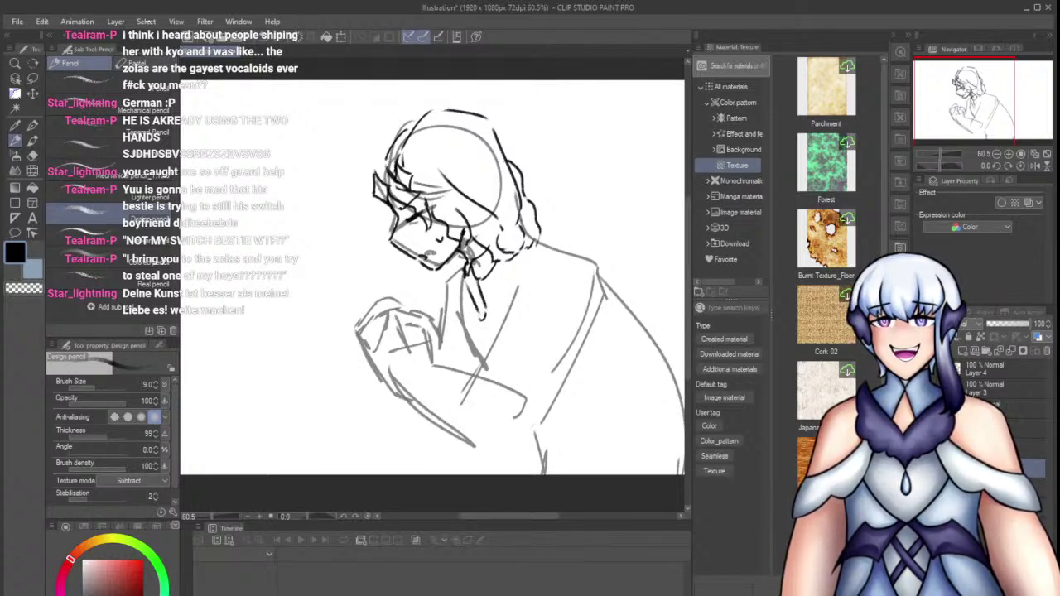
Draw the shoulder and back contour, then both edges of the upper arm slanting down to the elbow
mouse_move(548, 243)
mouse_down()
mouse_move(601, 262)
mouse_move(677, 414)
mouse_up()
mouse_move(537, 293)
mouse_down()
mouse_move(525, 351)
mouse_move(520, 323)
mouse_move(502, 369)
mouse_up()
key(ctrl+z)
drag(611, 292, 563, 391)
drag(585, 363, 545, 422)
key(ctrl+z)
key(ctrl+z)
drag(611, 293, 568, 412)
Draw the forearm's upper edge, the curved line across the wrist and the short lower edge of the hand
drag(435, 366, 545, 382)
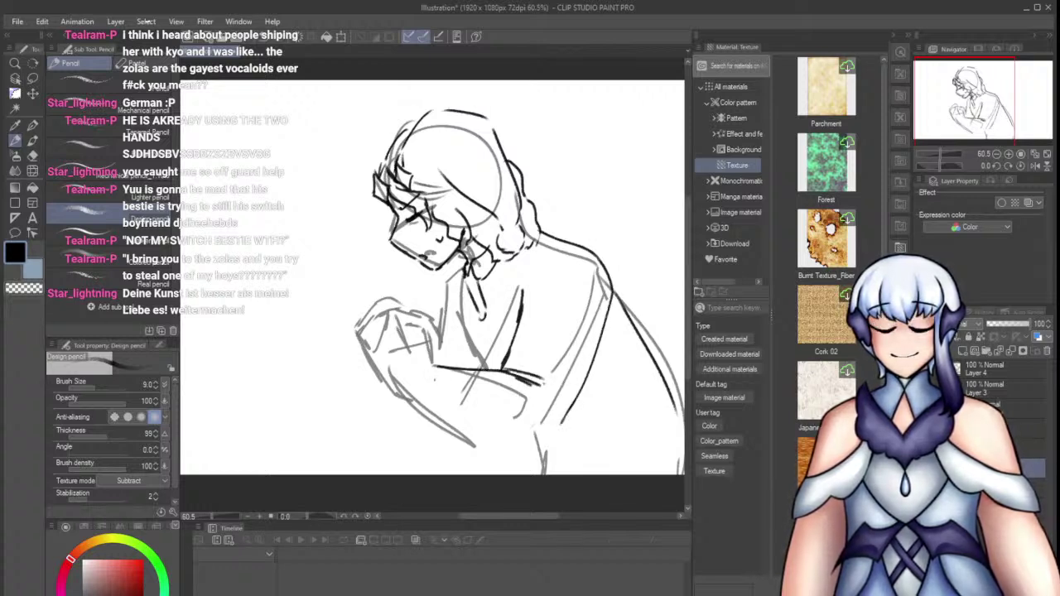
drag(439, 367, 433, 420)
key(ctrl+z)
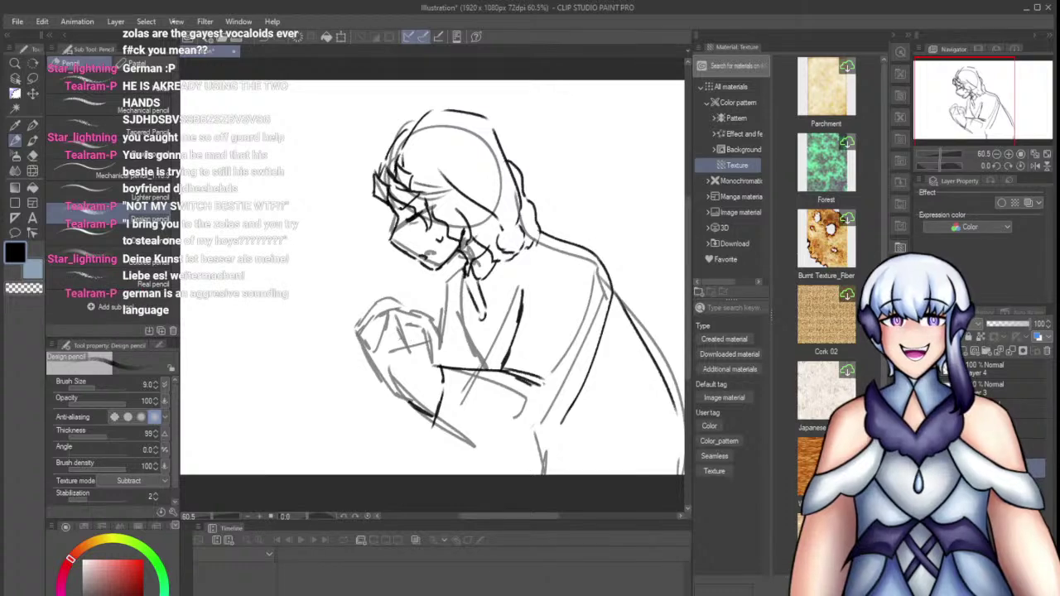
Draw the first finger lines and the edge from the knuckle down to the wrist on the raised hand
scroll(393, 407, up, 5)
mouse_move(415, 207)
mouse_down()
mouse_move(463, 237)
mouse_move(494, 307)
mouse_up()
key(ctrl+z)
key(ctrl+z)
key(ctrl+z)
key(ctrl+y)
drag(415, 211, 443, 270)
key(ctrl+z)
drag(416, 220, 444, 268)
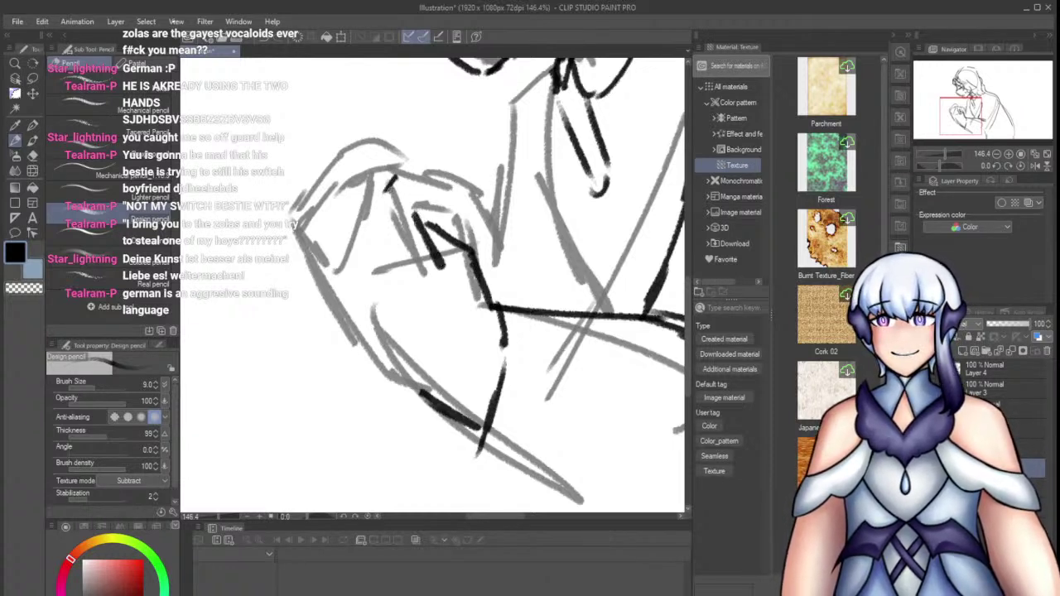
Draw the remaining bent fingers of the near hand with curved knuckle and side strokes
mouse_move(386, 174)
mouse_down()
mouse_move(372, 223)
mouse_move(407, 176)
mouse_move(439, 204)
mouse_up()
drag(423, 187, 452, 235)
key(ctrl+z)
drag(429, 201, 462, 243)
mouse_move(365, 165)
mouse_down()
mouse_move(339, 207)
mouse_move(366, 273)
mouse_up()
drag(376, 207, 396, 266)
key(ctrl+z)
drag(386, 197, 378, 265)
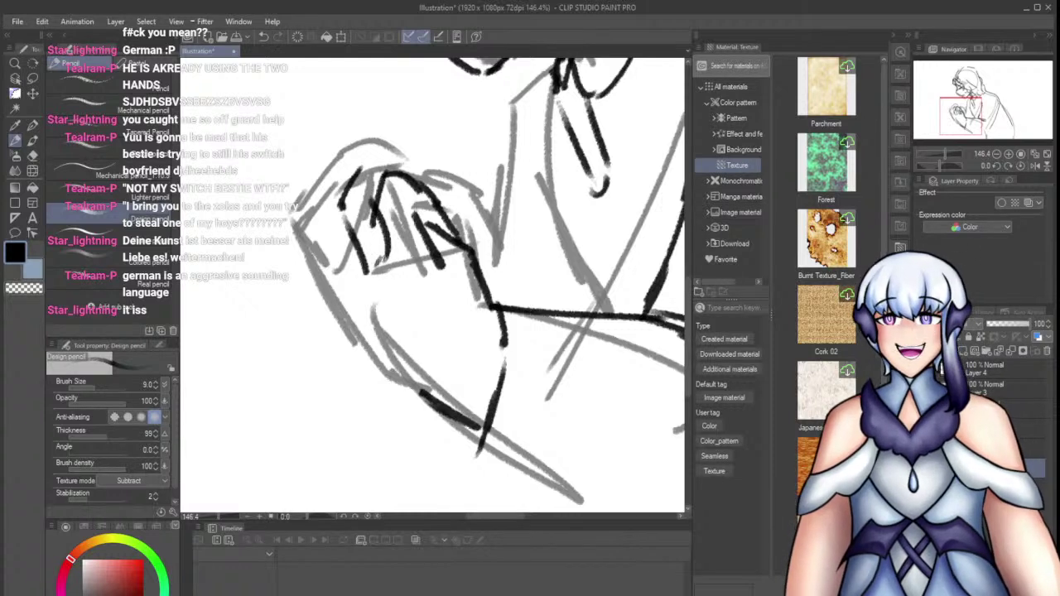
Draw the far hand's edge behind the knuckles, the outer finger contours and the lower edge of the clasped hands
mouse_move(356, 164)
mouse_down()
mouse_move(382, 149)
mouse_move(429, 176)
mouse_move(500, 249)
mouse_move(500, 263)
mouse_up()
mouse_move(349, 177)
mouse_down()
mouse_move(331, 276)
mouse_move(366, 306)
mouse_up()
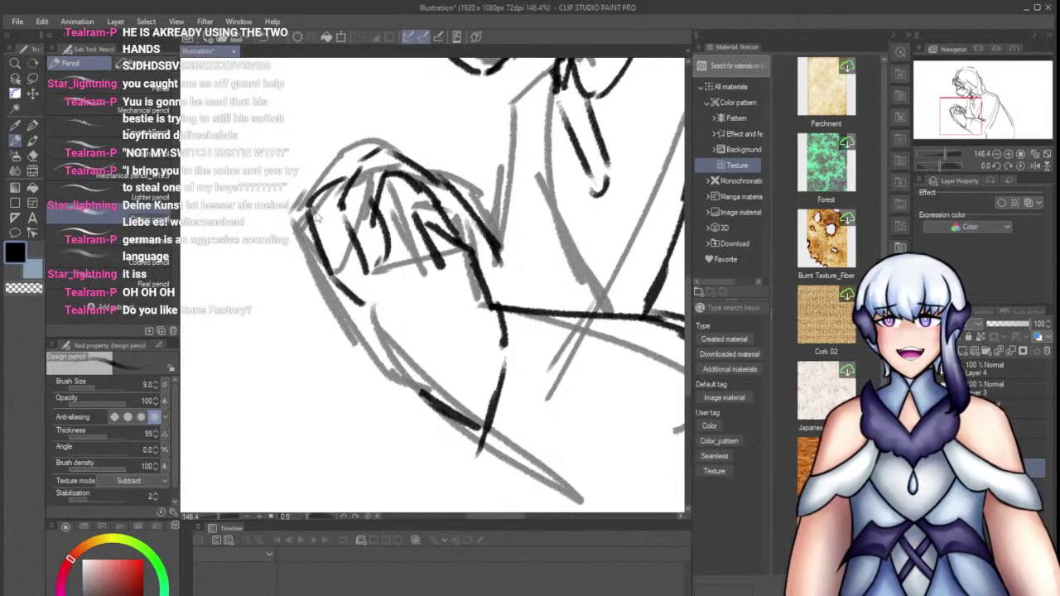
key(ctrl+z)
drag(310, 212, 370, 292)
key(ctrl+z)
mouse_move(309, 233)
mouse_down()
mouse_move(299, 251)
mouse_move(363, 303)
mouse_up()
mouse_move(308, 284)
mouse_down()
mouse_move(316, 312)
mouse_move(360, 328)
mouse_move(401, 392)
mouse_up()
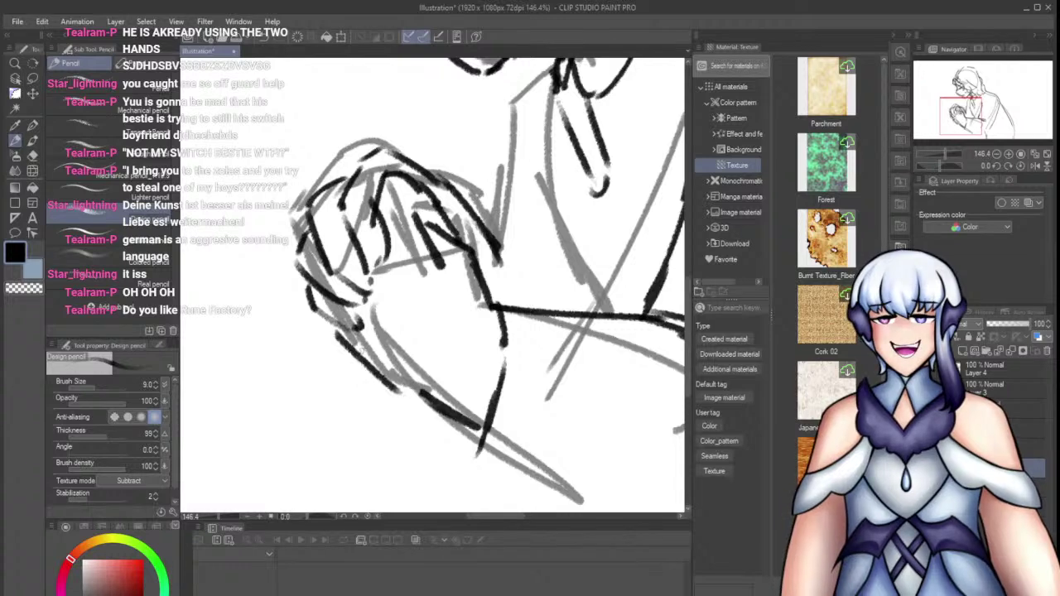
Redraw the hand's lower edge toward the wrist and replace the back-of-hand line with a smoother curve
key(ctrl+z)
drag(340, 323, 420, 394)
key(e)
drag(466, 285, 481, 290)
key(p)
key(p)
mouse_move(467, 246)
mouse_down()
mouse_move(496, 279)
mouse_move(503, 324)
mouse_up()
key(ctrl+z)
key(ctrl+z)
mouse_move(473, 245)
mouse_down()
mouse_move(504, 328)
mouse_move(515, 312)
mouse_up()
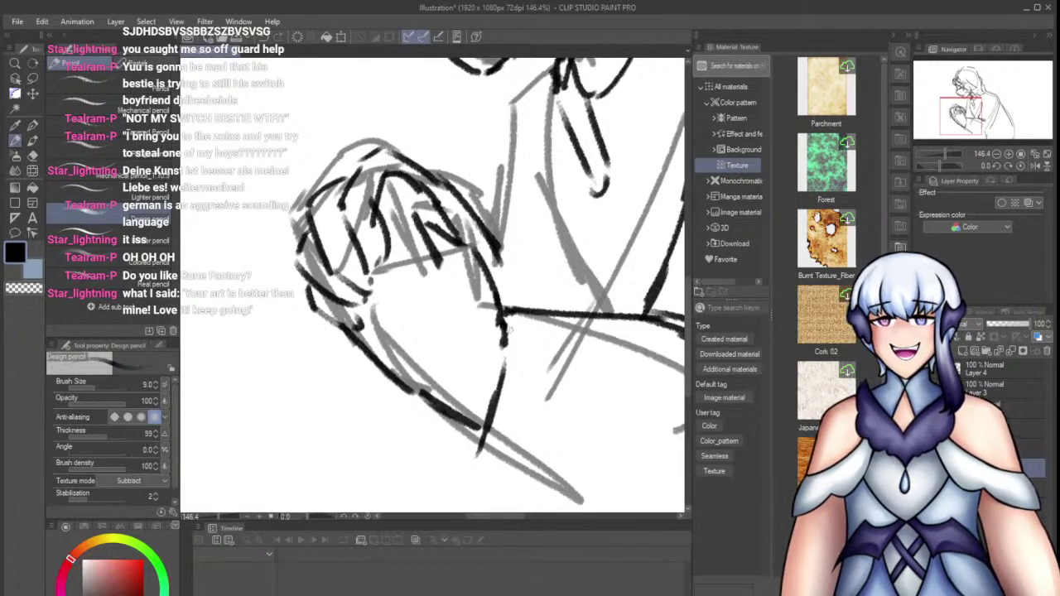
Draw the sleeve's cuff corner below the wrist and the forearm's lower edge back to the elbow
scroll(312, 278, down, 4)
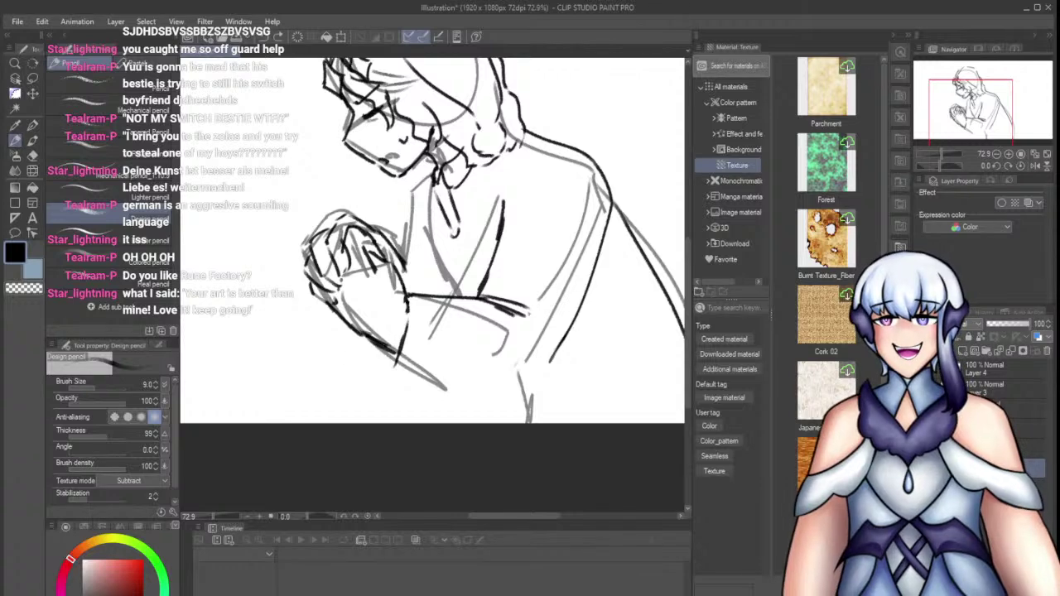
key(e)
key(p)
drag(386, 345, 389, 362)
mouse_move(400, 349)
mouse_down()
mouse_move(396, 359)
mouse_move(422, 388)
mouse_move(519, 392)
mouse_up()
key(ctrl+z)
key(ctrl+z)
drag(390, 367, 518, 386)
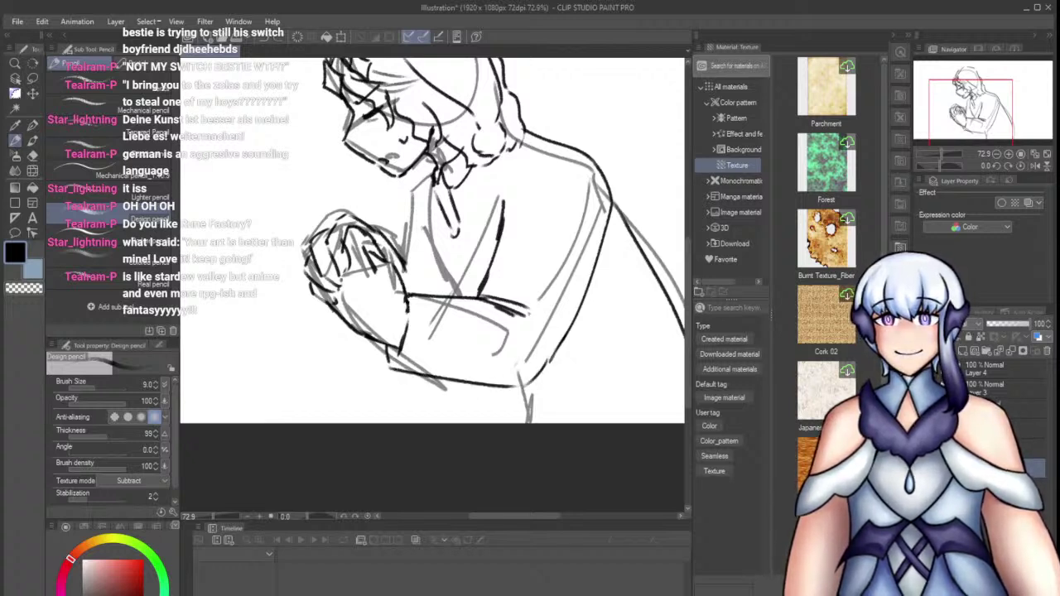
Draw the neck and collar lines from below the jaw to the forearm, and add small ovals inside the hanging lock
drag(423, 192, 409, 251)
key(ctrl+z)
mouse_move(420, 192)
mouse_down()
mouse_move(433, 292)
mouse_move(413, 275)
mouse_move(454, 278)
mouse_move(405, 288)
mouse_move(453, 294)
mouse_up()
key(ctrl+z)
key(ctrl+z)
key(ctrl+z)
key(ctrl+z)
drag(430, 216, 466, 294)
key(ctrl+z)
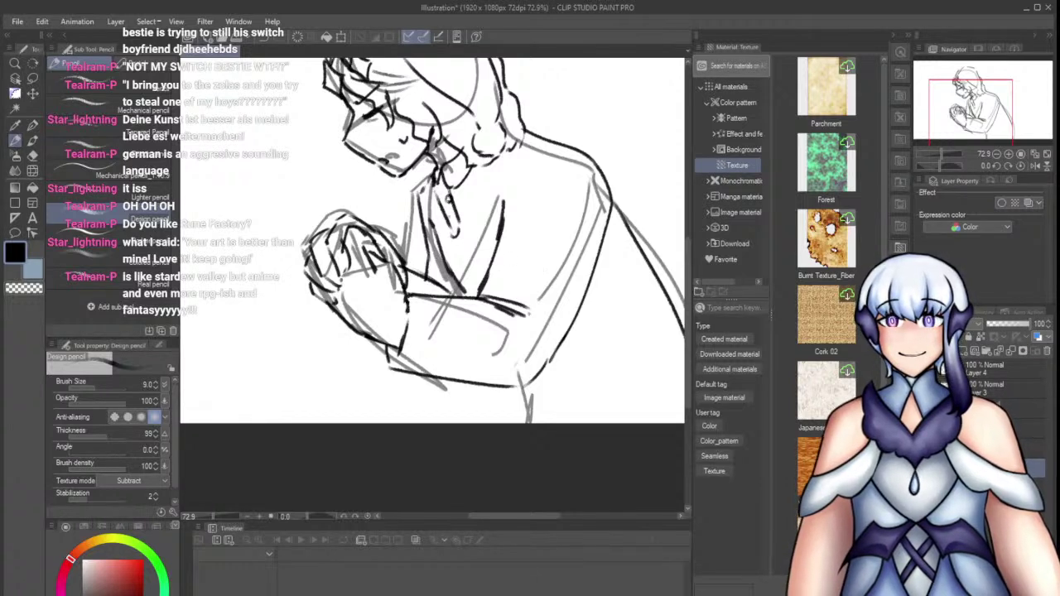
drag(442, 194, 453, 224)
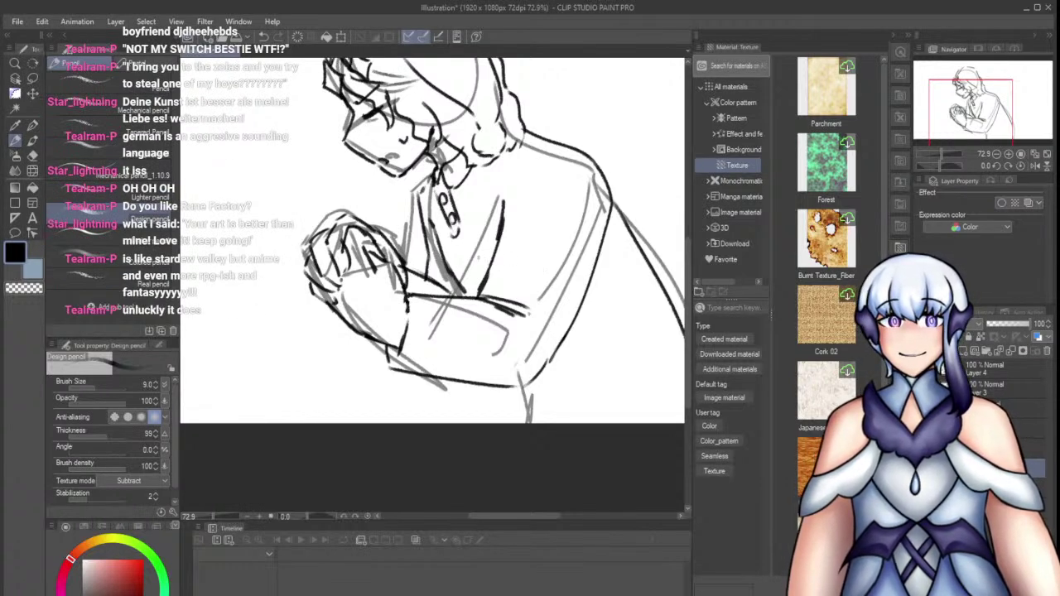
Draw the waist, thigh and lower back lines down to the canvas edge, and hide the rough sketch layer
scroll(507, 252, down, 5)
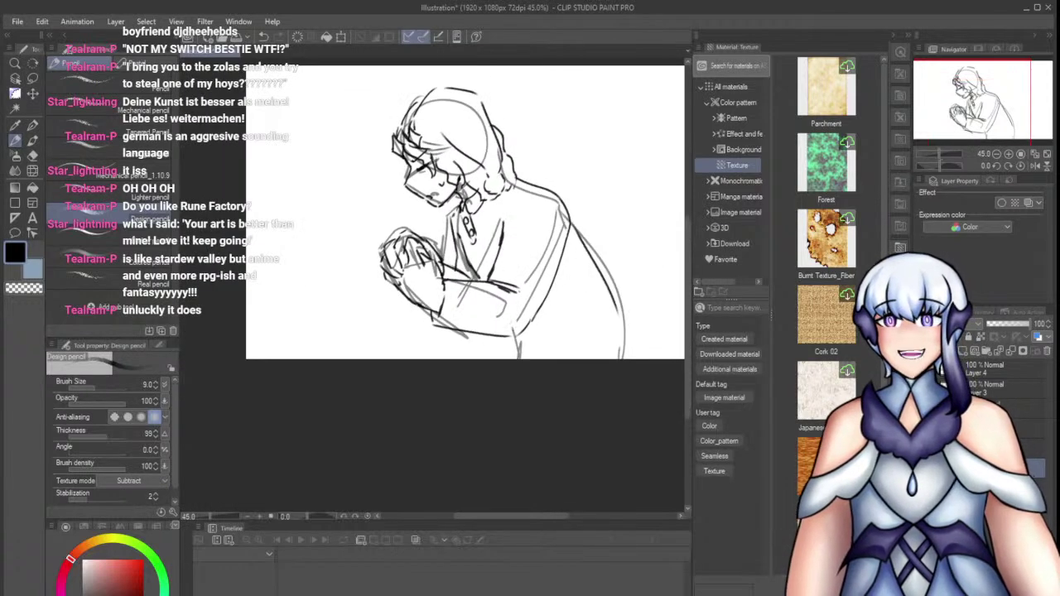
drag(515, 340, 552, 352)
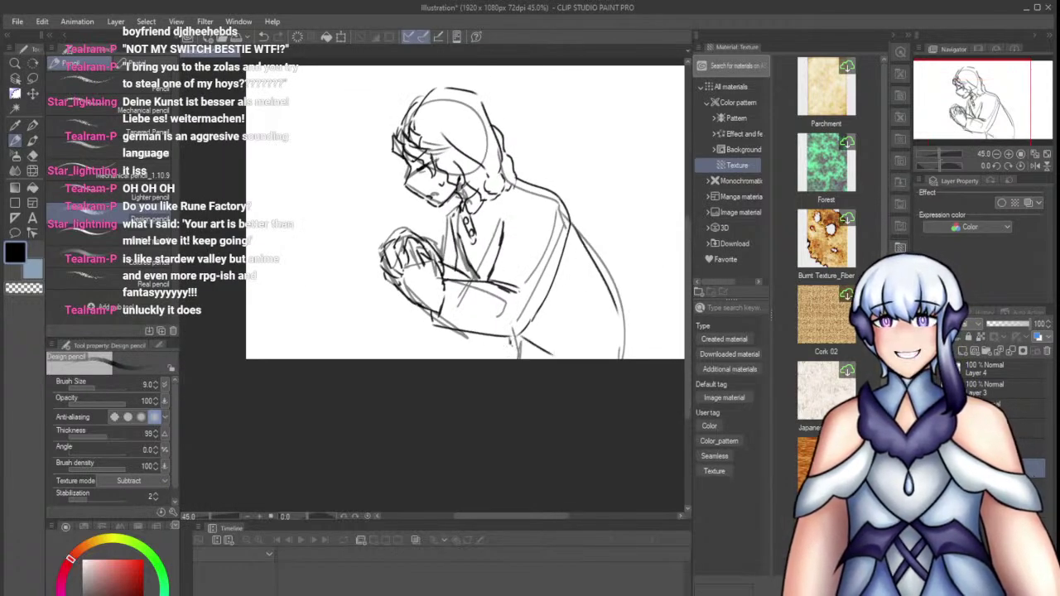
mouse_move(613, 307)
mouse_down()
mouse_move(636, 333)
mouse_move(623, 359)
mouse_move(646, 359)
mouse_up()
key(ctrl+z)
click(921, 487)
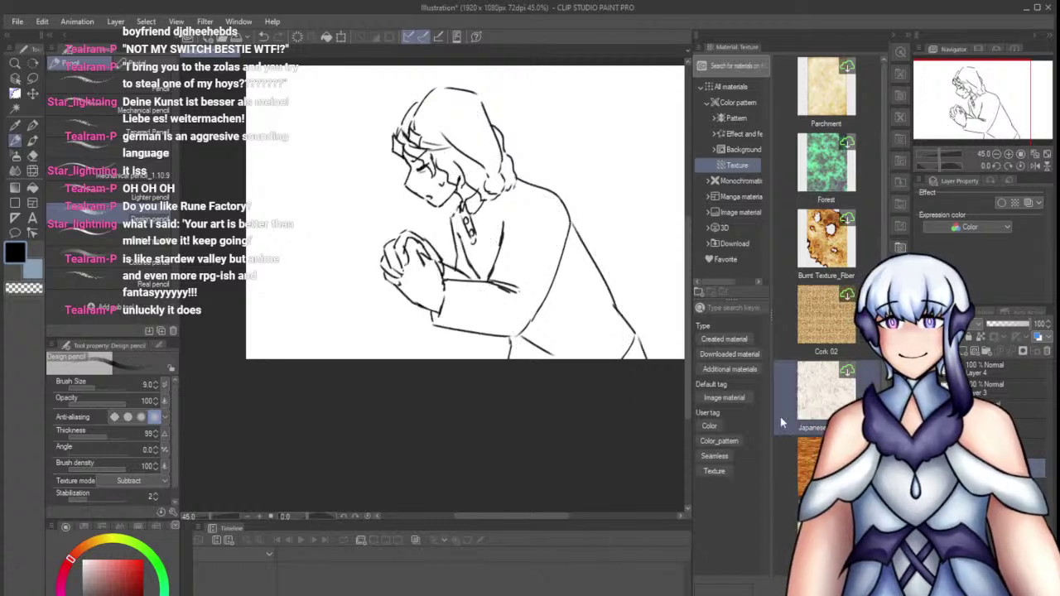
scroll(355, 242, down, 4)
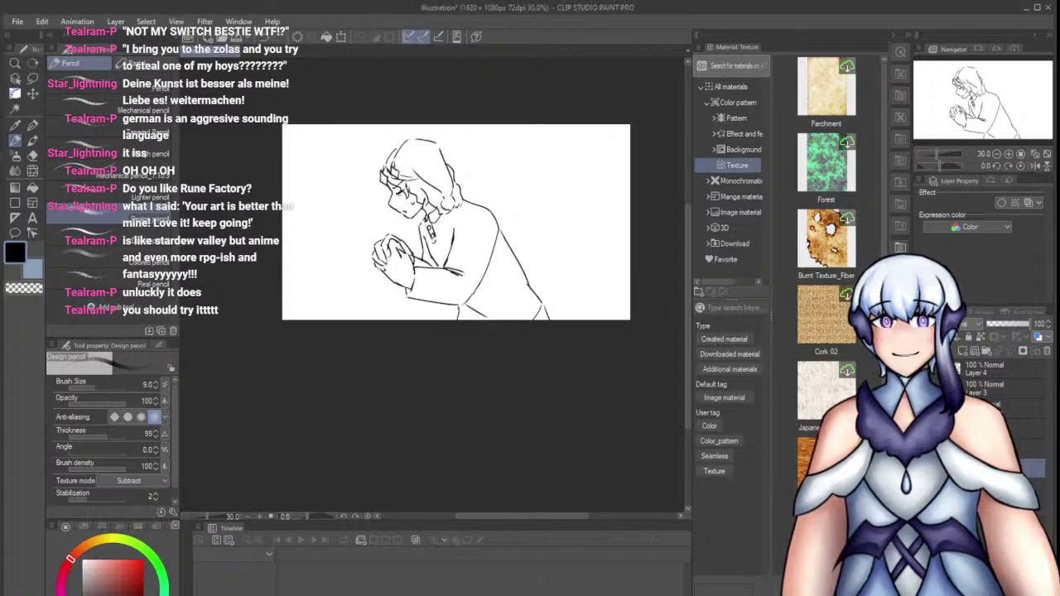
Hide the refined line layer, show the rough sketch layer again and make it the active layer
click(921, 468)
click(921, 487)
click(994, 488)
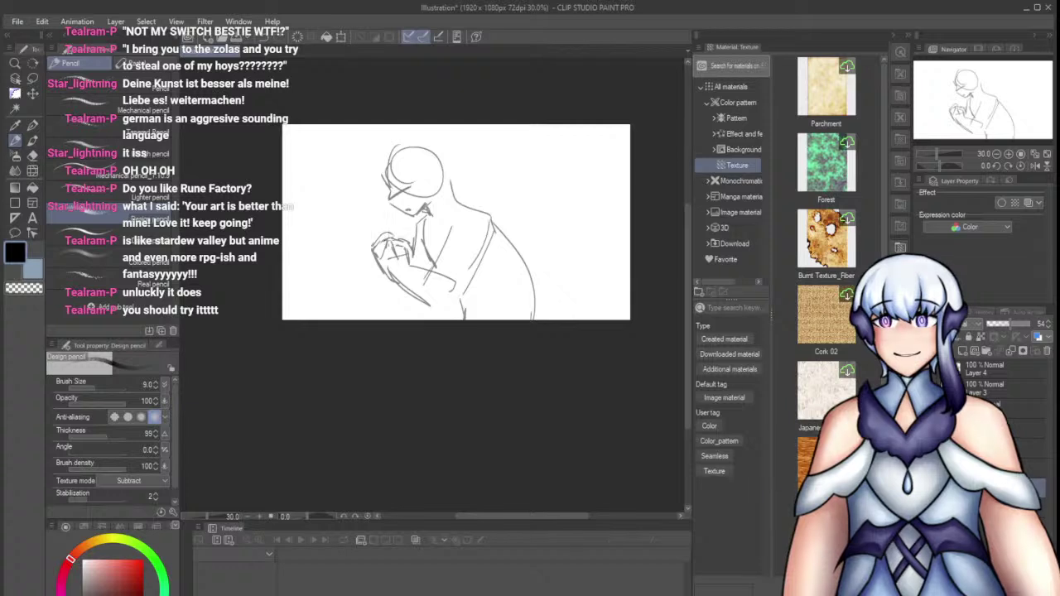
Clear the rough sketch layer and sketch a large head circle and a small circle near the canvas's upper right
key(Delete)
mouse_move(369, 246)
mouse_down()
mouse_move(359, 254)
mouse_move(349, 221)
mouse_move(336, 233)
mouse_up()
key(ctrl+z)
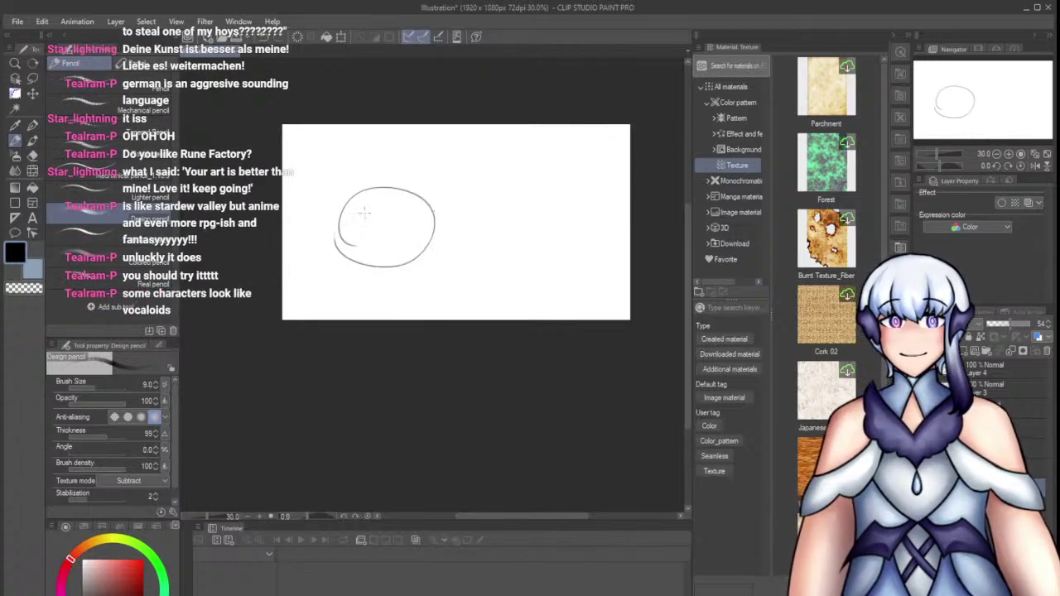
mouse_move(517, 172)
mouse_down()
mouse_move(561, 160)
mouse_move(520, 169)
mouse_up()
key(ctrl+z)
Sketch a slanted vertical centre line through the large head circle and a curved eye line across its lower part
drag(377, 207, 381, 291)
key(ctrl+z)
mouse_move(378, 202)
mouse_down()
mouse_move(388, 289)
mouse_move(425, 250)
mouse_up()
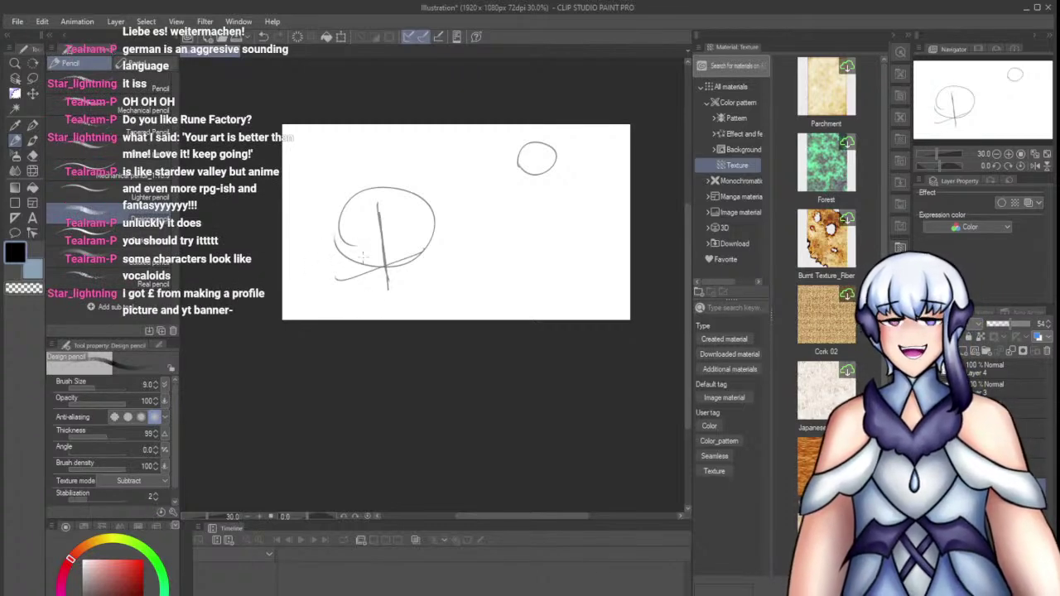
scroll(362, 243, up, 3)
Sketch both sides of the face and the angled jaw lines below the large circle, and add another eye guideline
drag(316, 242, 337, 292)
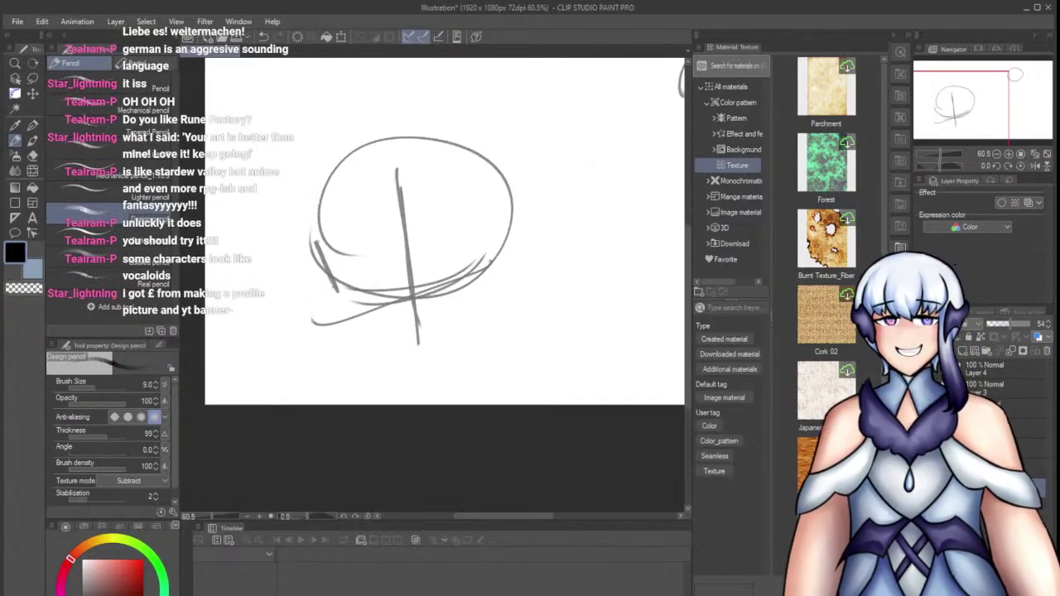
drag(297, 236, 346, 326)
key(ctrl+z)
mouse_move(330, 278)
mouse_down()
mouse_move(369, 381)
mouse_move(421, 386)
mouse_move(356, 351)
mouse_up()
key(ctrl+z)
drag(437, 390, 500, 326)
key(ctrl+z)
drag(506, 240, 496, 339)
drag(510, 219, 501, 284)
mouse_move(343, 320)
mouse_down()
mouse_move(512, 262)
mouse_move(441, 308)
mouse_move(330, 314)
mouse_up()
key(ctrl+z)
key(ctrl+z)
mouse_move(352, 299)
mouse_down()
mouse_move(438, 309)
mouse_move(403, 259)
mouse_move(399, 302)
mouse_up()
Move the head sketch slightly up and to the left with Free Transform, and sketch both neck lines below the jaw
key(ctrl+t)
key(Return)
drag(461, 329, 471, 387)
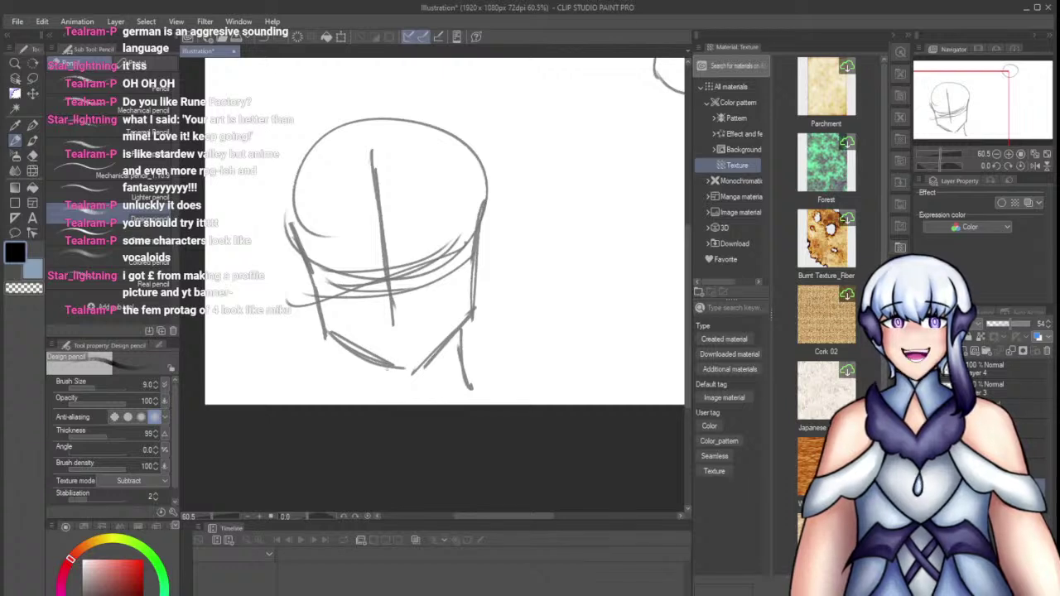
drag(386, 376, 401, 404)
key(ctrl+z)
drag(352, 348, 360, 392)
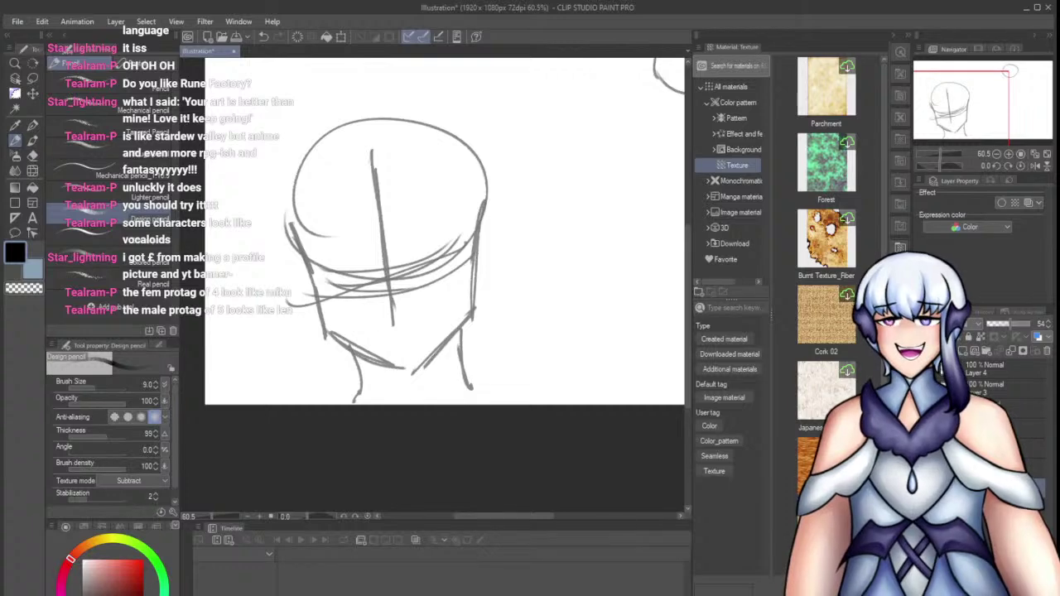
Set the pencil's brush size to 13 and draw black fringe strands from the centre line across the forehead's right side
scroll(354, 325, down, 3)
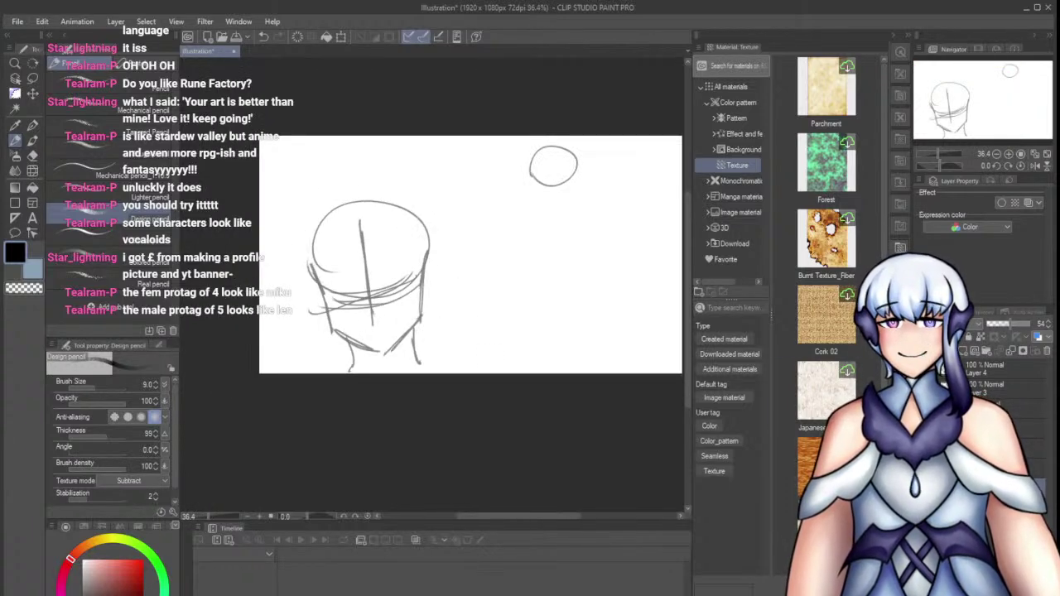
scroll(276, 442, up, 3)
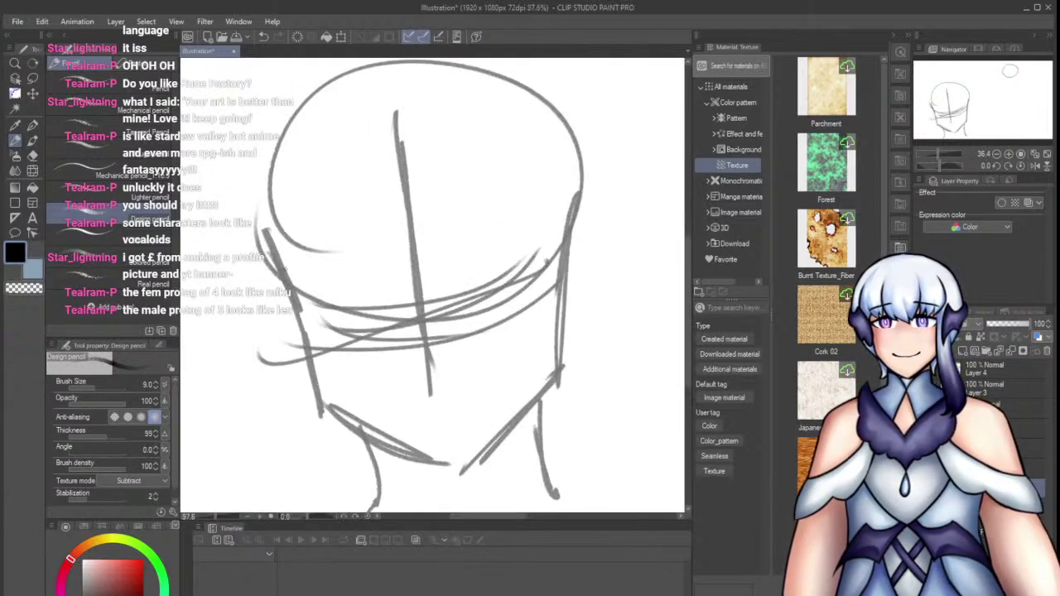
click(156, 387)
click(155, 382)
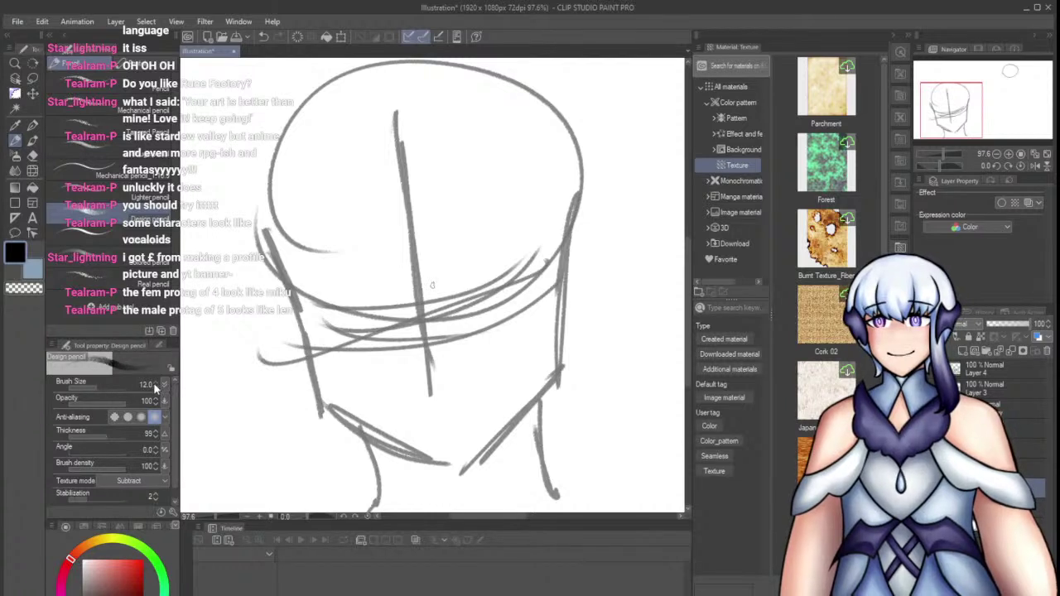
mouse_move(398, 144)
mouse_down()
mouse_move(466, 248)
mouse_move(468, 282)
mouse_up()
key(ctrl+z)
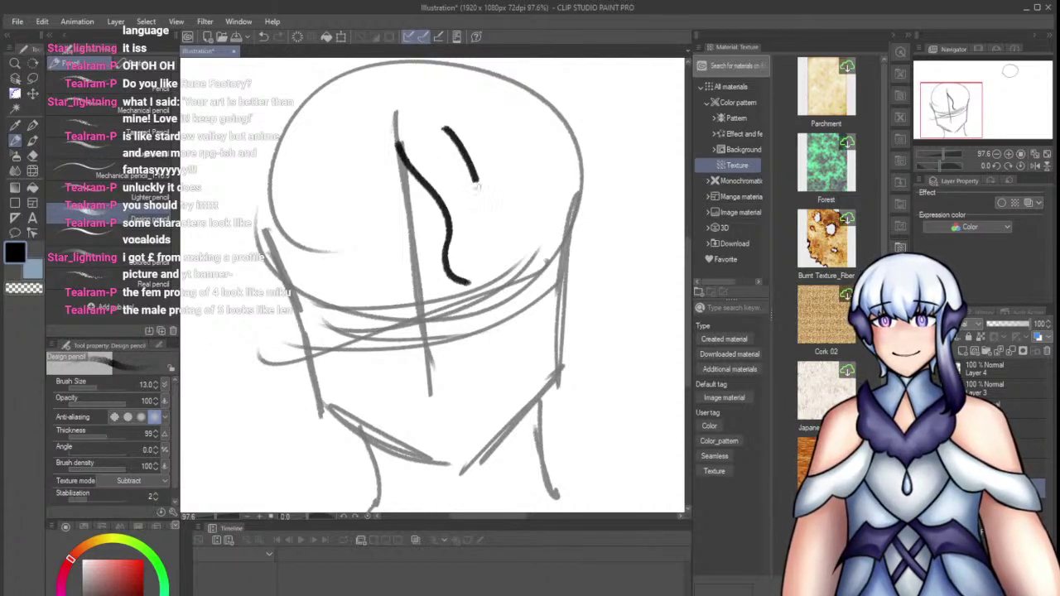
drag(438, 135, 477, 284)
drag(469, 147, 546, 256)
key(ctrl+z)
Draw the black face outline from the right temple around the pointed chin and up to the left temple
mouse_move(539, 219)
mouse_down()
mouse_move(558, 283)
mouse_move(554, 351)
mouse_move(478, 463)
mouse_up()
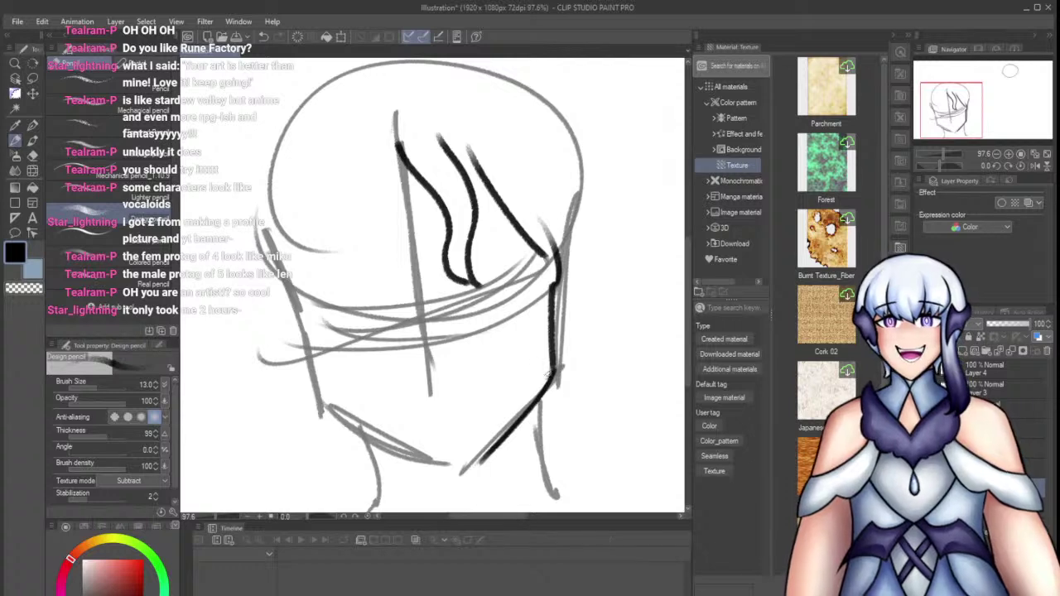
key(ctrl+z)
mouse_move(302, 303)
mouse_down()
mouse_move(332, 402)
mouse_move(367, 447)
mouse_up()
key(ctrl+z)
mouse_move(329, 393)
mouse_down()
mouse_move(359, 429)
mouse_move(443, 468)
mouse_up()
mouse_move(345, 415)
mouse_down()
mouse_move(460, 475)
mouse_move(392, 448)
mouse_move(453, 470)
mouse_up()
mouse_move(435, 464)
mouse_down()
mouse_move(474, 473)
mouse_move(425, 463)
mouse_up()
key(ctrl+z)
key(ctrl+z)
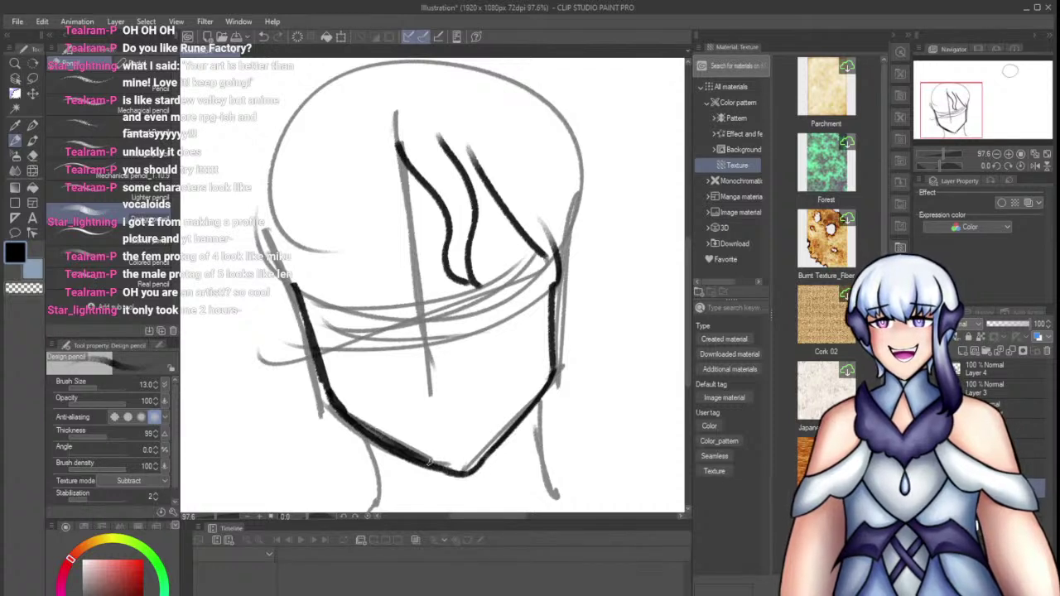
Draw the two curved fringe strands left of the centre line, meeting in a point above the eye line
drag(549, 147, 564, 286)
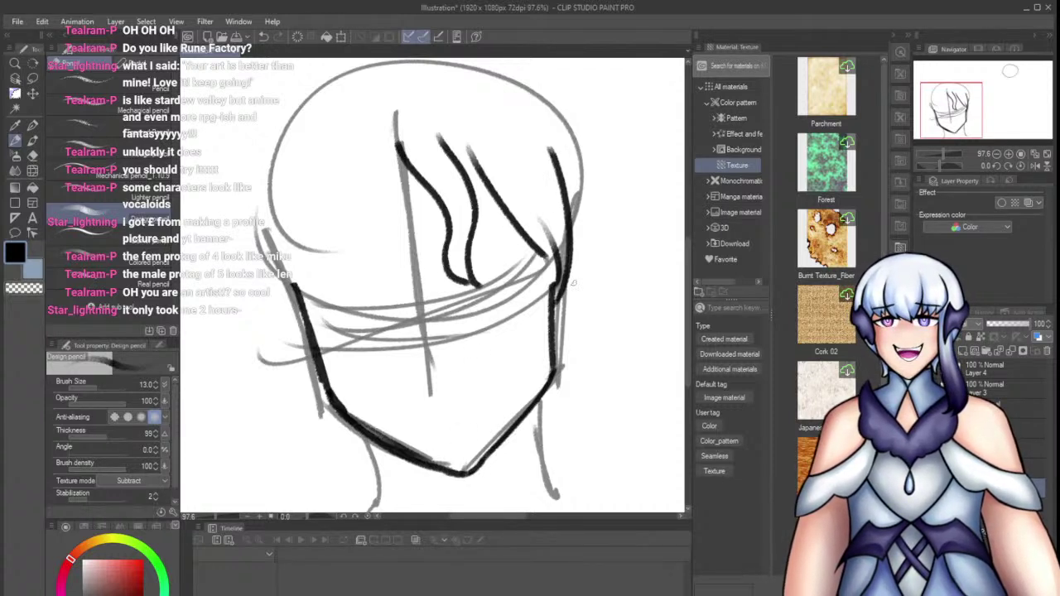
key(ctrl+z)
mouse_move(391, 147)
mouse_down()
mouse_move(363, 262)
mouse_move(381, 302)
mouse_up()
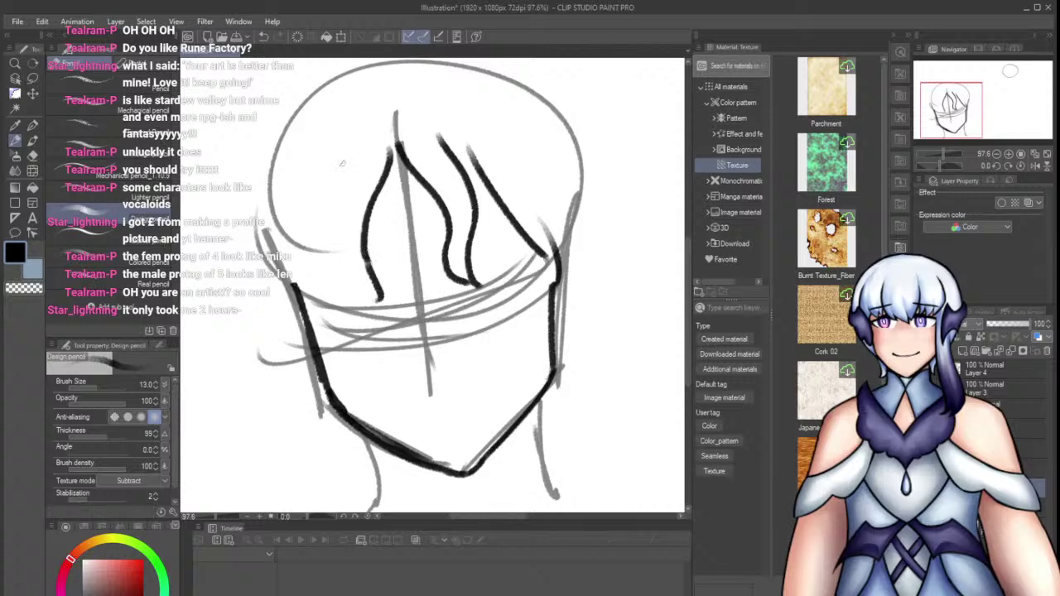
drag(345, 163, 378, 303)
Draw the hat's lower brim curve from the parting to the right temple and erase the fringe lines overlapping it
scroll(454, 252, down, 5)
drag(410, 152, 513, 214)
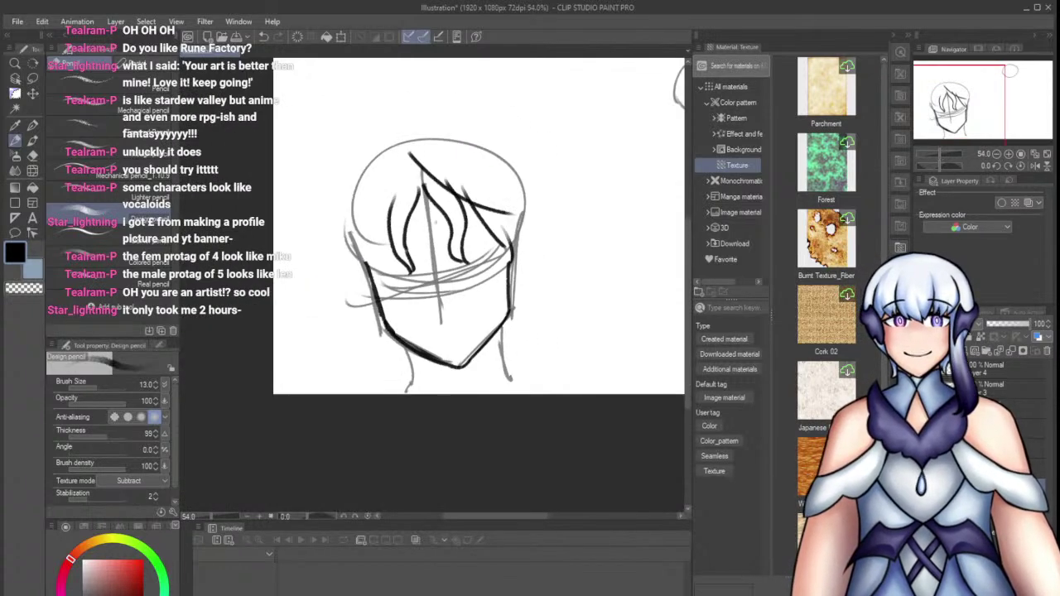
key(ctrl+z)
drag(410, 170, 534, 216)
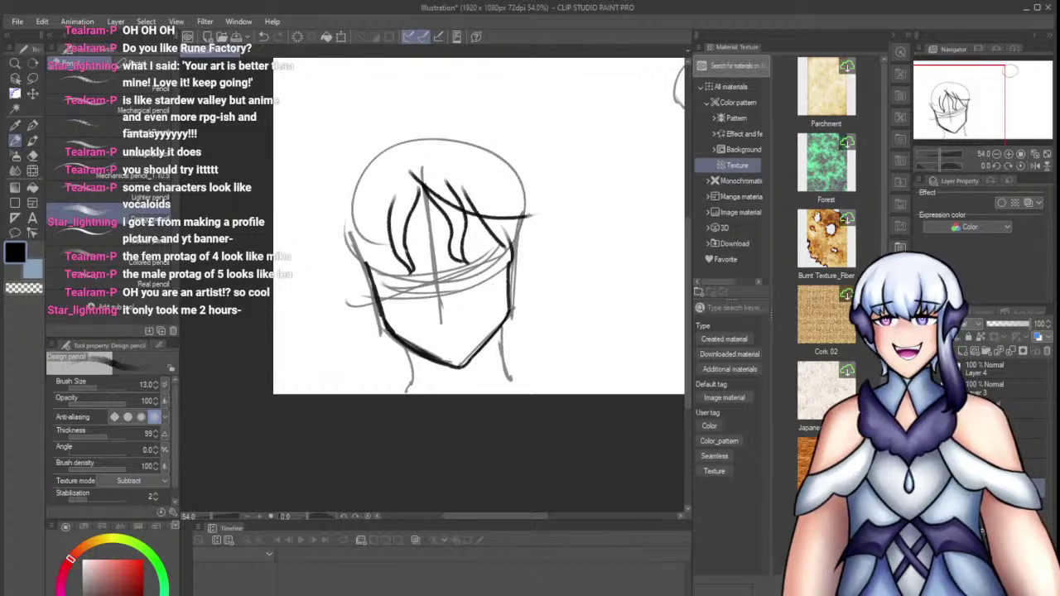
key(e)
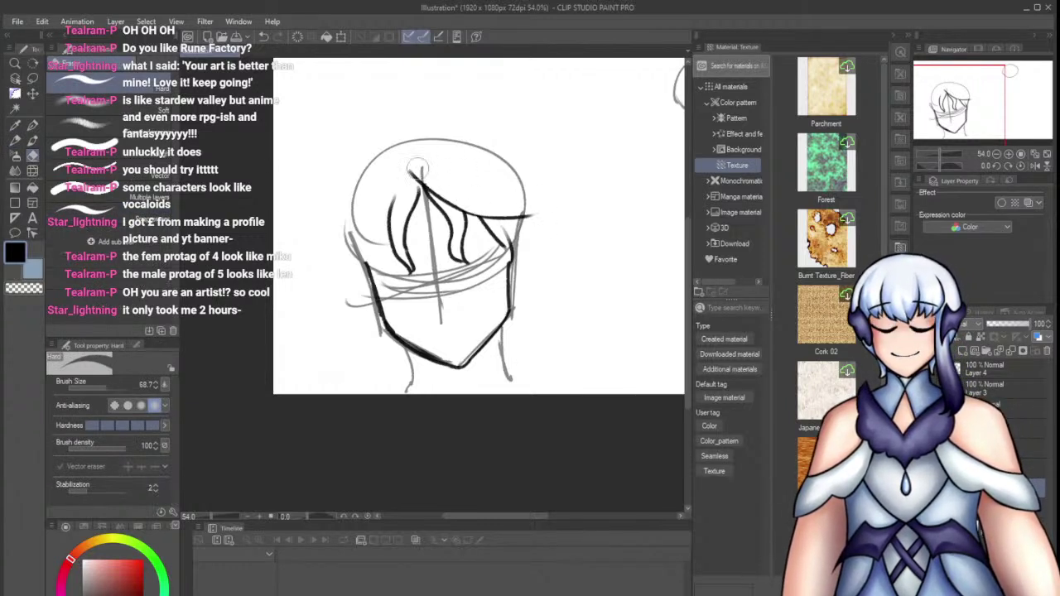
mouse_move(421, 189)
mouse_down()
mouse_move(434, 202)
mouse_move(419, 172)
mouse_move(444, 191)
mouse_move(434, 215)
mouse_up()
Redraw the fringe's peak at the parting and draw the hat brim's upper curve
key(p)
key(p)
drag(421, 167, 416, 205)
drag(416, 204, 430, 218)
mouse_move(425, 147)
mouse_down()
mouse_move(500, 204)
mouse_move(522, 195)
mouse_move(539, 216)
mouse_up()
key(ctrl+z)
Draw the hat's rounded crown above the brim and its side falling past the right temple
mouse_move(433, 123)
mouse_down()
mouse_move(428, 149)
mouse_move(456, 101)
mouse_move(517, 131)
mouse_up()
key(ctrl+z)
key(ctrl+z)
mouse_move(468, 96)
mouse_down()
mouse_move(540, 132)
mouse_move(544, 176)
mouse_up()
key(ctrl+z)
drag(545, 136, 559, 197)
key(ctrl+z)
drag(545, 142, 552, 217)
drag(538, 164, 527, 255)
key(ctrl+z)
key(ctrl+z)
Draw the long wavy hair strand hanging from the brim down the right side of the face
drag(533, 215, 554, 333)
key(ctrl+z)
drag(547, 289, 571, 386)
key(ctrl+z)
drag(542, 285, 571, 370)
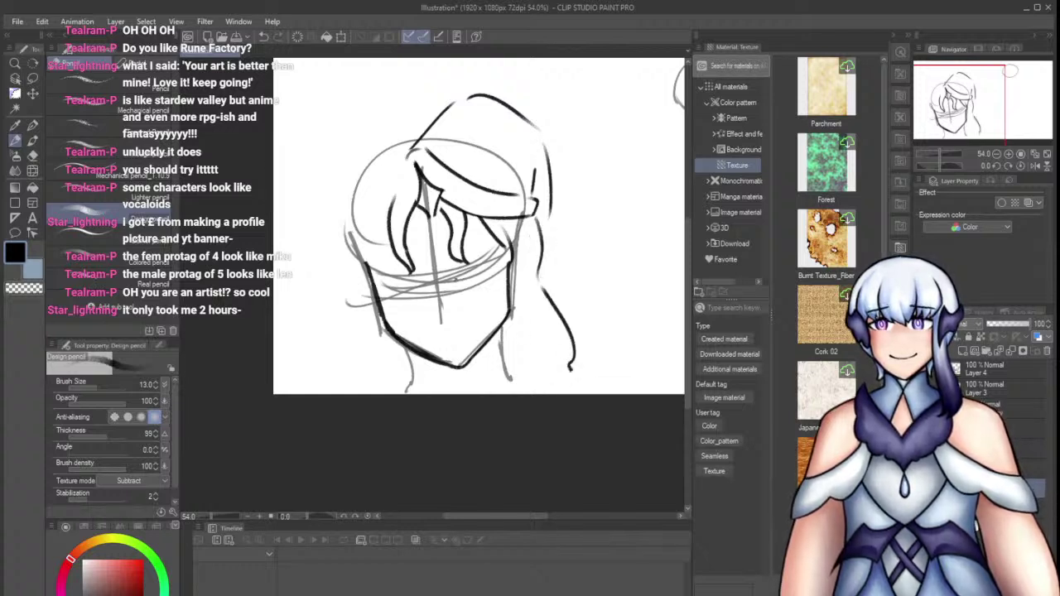
Draw the slanted right eyebrow and the thick closed-eye line along the eye guidelines below it
scroll(434, 251, up, 5)
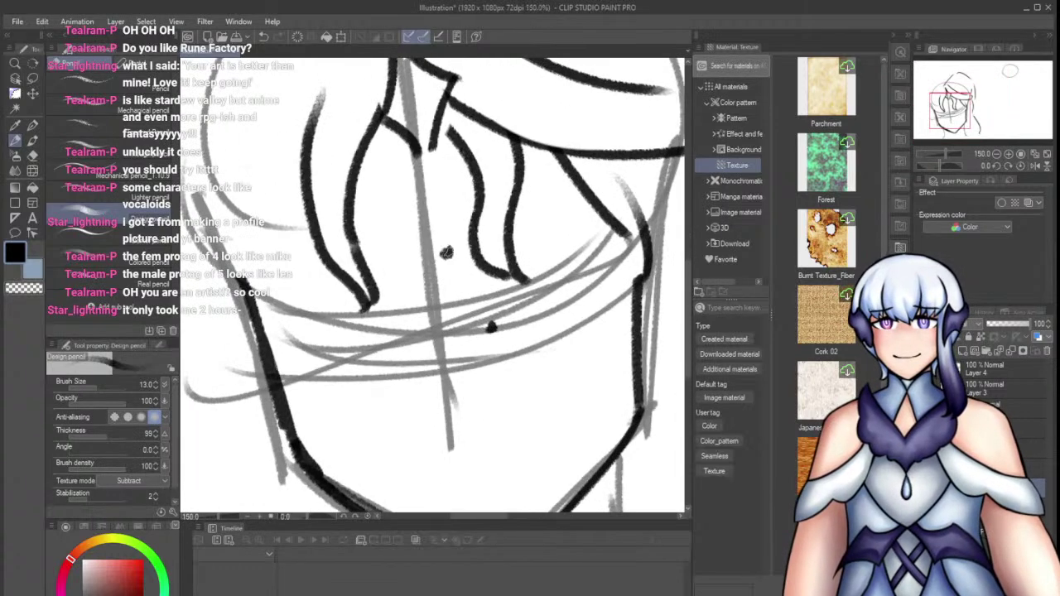
drag(445, 253, 580, 207)
drag(438, 256, 429, 267)
mouse_move(483, 325)
mouse_down()
mouse_move(530, 312)
mouse_move(474, 322)
mouse_move(578, 289)
mouse_move(519, 324)
mouse_up()
mouse_move(435, 334)
mouse_down()
mouse_move(421, 383)
mouse_move(499, 341)
mouse_up()
key(ctrl+z)
key(ctrl+z)
drag(416, 364, 489, 331)
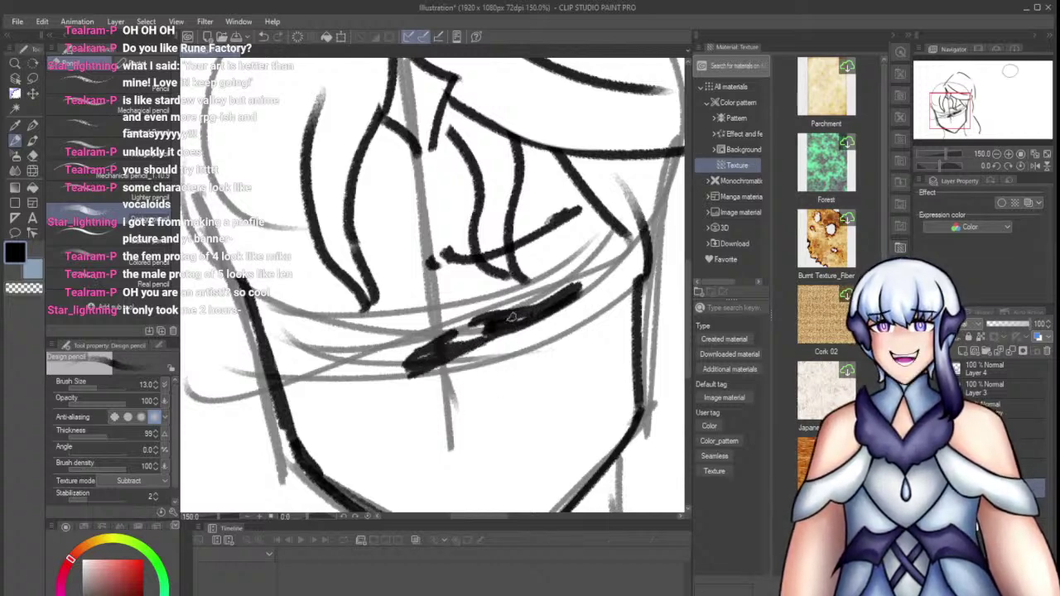
Draw the frowning mouth above the chin and a small U-shaped mark on the right cheek
scroll(477, 169, down, 1)
scroll(478, 341, up, 1)
mouse_move(452, 469)
mouse_down()
mouse_move(426, 447)
mouse_move(529, 418)
mouse_move(552, 436)
mouse_up()
key(ctrl+z)
mouse_move(570, 325)
mouse_down()
mouse_move(603, 319)
mouse_move(617, 346)
mouse_up()
Draw the thick closed-eye line and the eyebrow on the left side of the face
mouse_move(397, 330)
mouse_down()
mouse_move(315, 324)
mouse_move(398, 323)
mouse_up()
drag(305, 325, 404, 327)
drag(338, 330, 398, 328)
key(ctrl+z)
drag(280, 224, 404, 245)
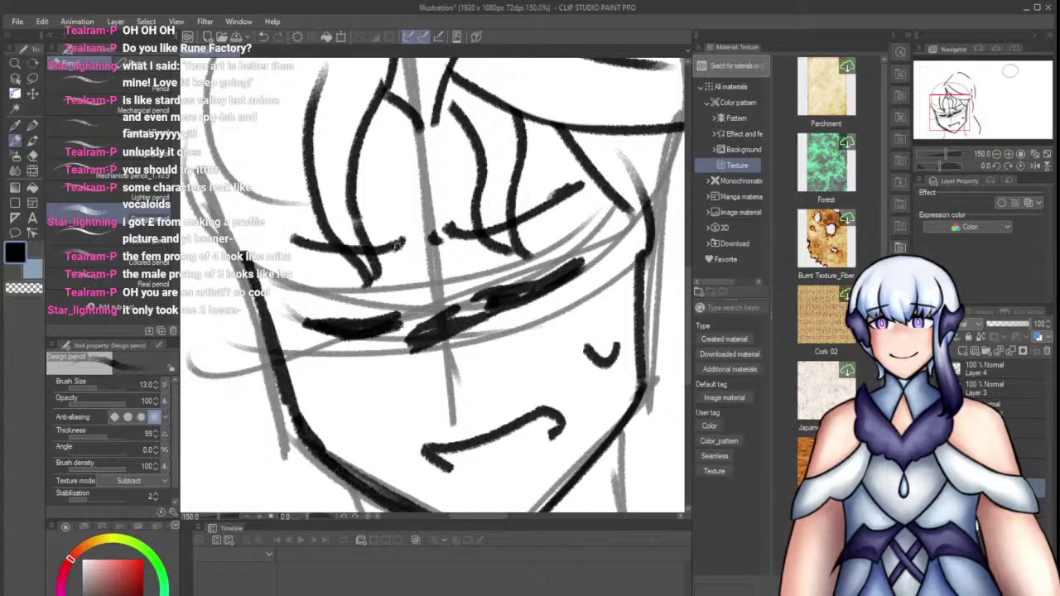
Draw an outer fringe strand down to the left temple and the curved ear beside the right temple
scroll(365, 263, down, 2)
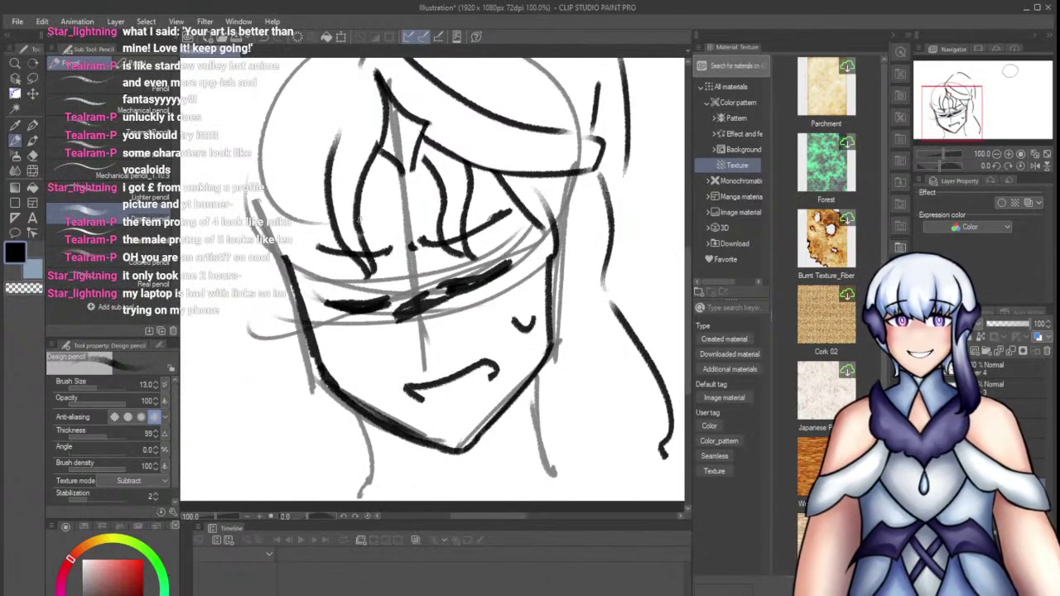
drag(327, 159, 304, 286)
key(ctrl+z)
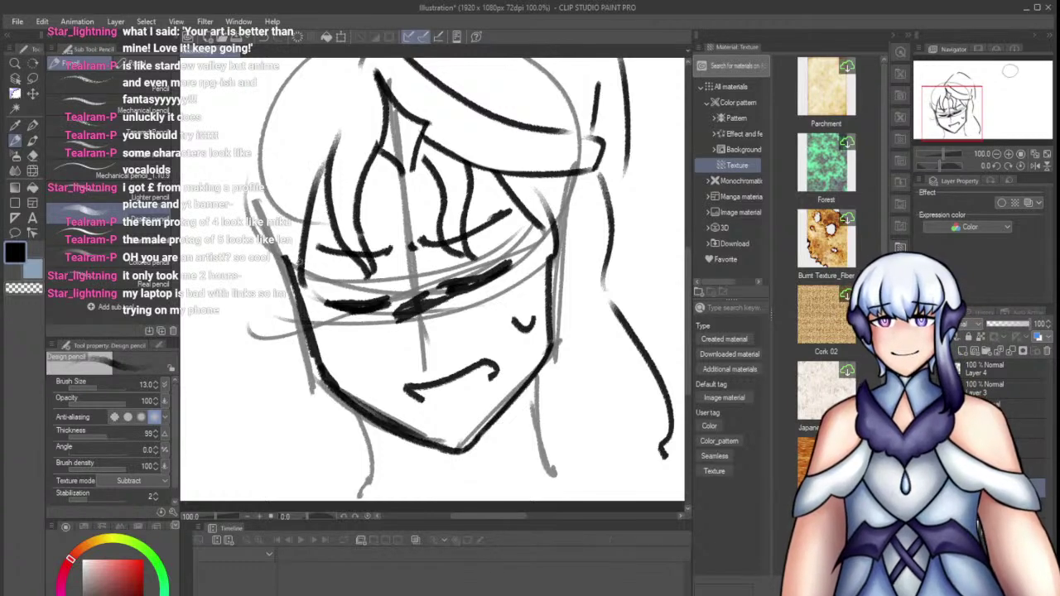
drag(570, 218, 559, 315)
key(ctrl+z)
key(ctrl+z)
mouse_move(569, 205)
mouse_down()
mouse_move(562, 309)
mouse_move(560, 286)
mouse_up()
Draw the long wavy hair outline left of the face down to the canvas's lower edge
scroll(399, 231, down, 1)
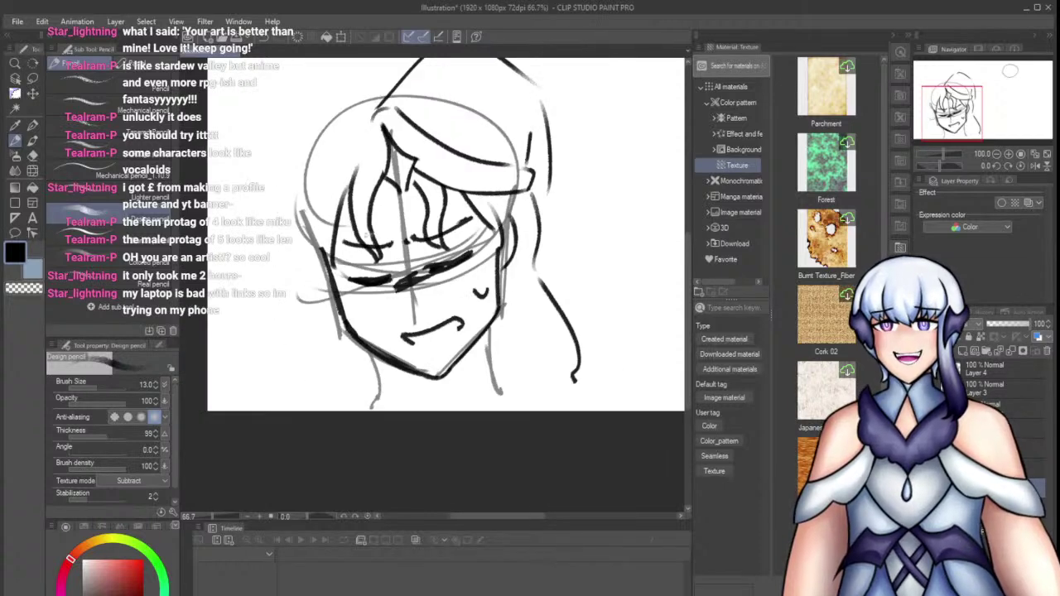
drag(301, 239, 304, 299)
key(ctrl+z)
drag(284, 256, 296, 302)
drag(295, 306, 289, 412)
key(ctrl+z)
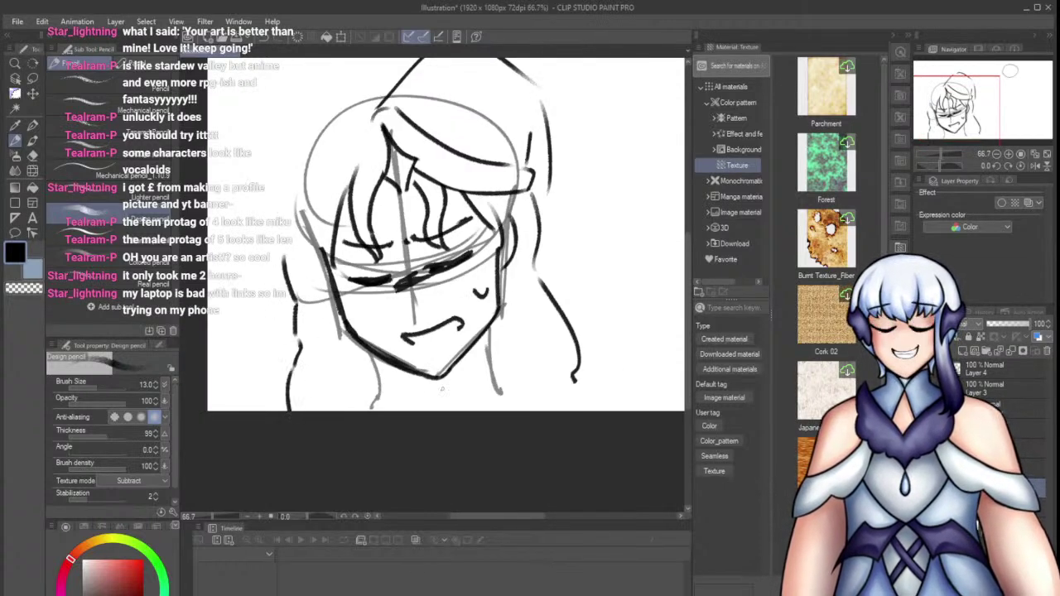
Draw both black neck lines and the shoulder line running right from the neck to the canvas's lower edge
mouse_move(378, 350)
mouse_down()
mouse_move(383, 403)
mouse_move(420, 408)
mouse_move(382, 411)
mouse_up()
mouse_move(498, 390)
mouse_down()
mouse_move(486, 411)
mouse_move(545, 416)
mouse_up()
key(ctrl+z)
drag(382, 397, 343, 447)
mouse_move(502, 388)
mouse_down()
mouse_move(607, 416)
mouse_move(633, 398)
mouse_move(660, 420)
mouse_up()
key(ctrl+z)
key(ctrl+z)
key(ctrl+z)
mouse_move(499, 383)
mouse_down()
mouse_move(662, 394)
mouse_move(684, 409)
mouse_up()
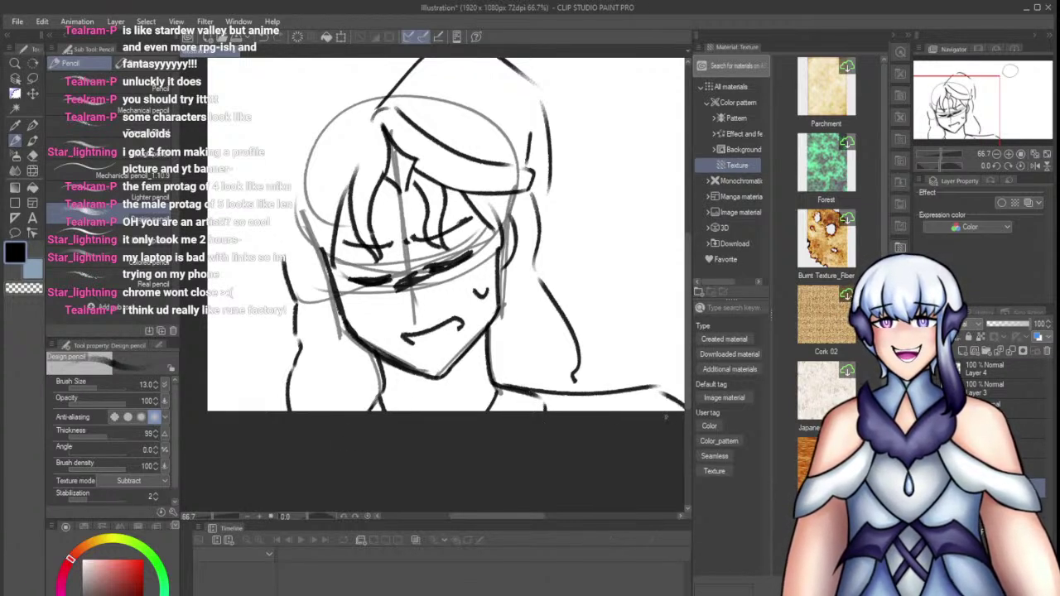
Draw the hair's outer contour curving down the left side of the head
drag(376, 107, 327, 134)
key(ctrl+z)
mouse_move(379, 105)
mouse_down()
mouse_move(276, 197)
mouse_move(275, 219)
mouse_up()
key(ctrl+z)
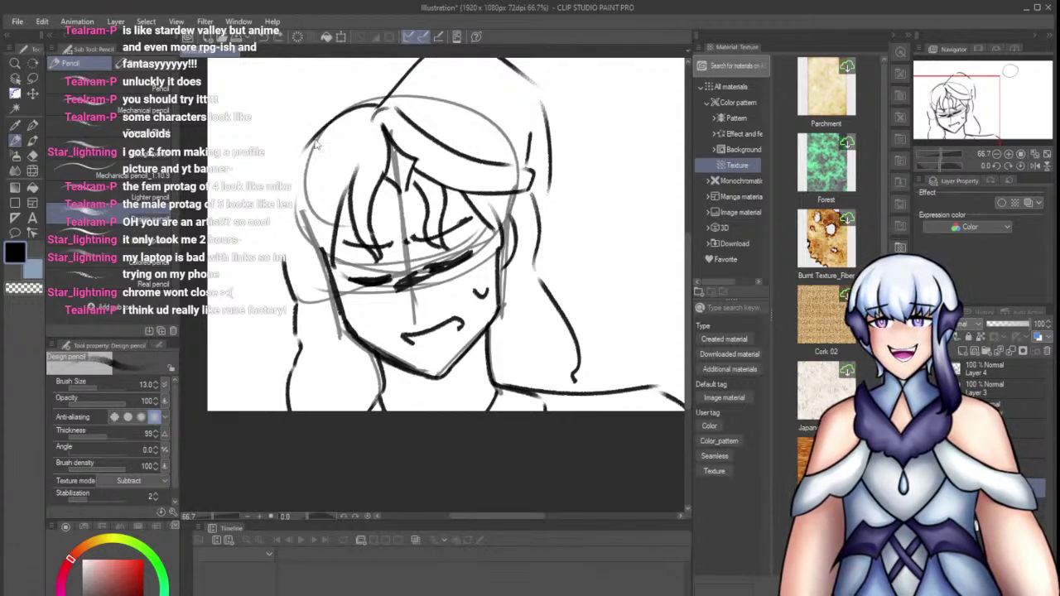
mouse_move(375, 103)
mouse_down()
mouse_move(320, 133)
mouse_move(287, 190)
mouse_up()
key(ctrl+z)
mouse_move(316, 138)
mouse_down()
mouse_move(287, 183)
mouse_move(276, 234)
mouse_move(285, 270)
mouse_up()
Extend the hat's drooping tail beside the face and draw a fluffy pompom at its end
drag(544, 197, 588, 285)
drag(566, 248, 577, 253)
key(ctrl+z)
key(ctrl+z)
drag(585, 259, 561, 288)
key(ctrl+z)
drag(553, 250, 548, 275)
drag(544, 281, 569, 289)
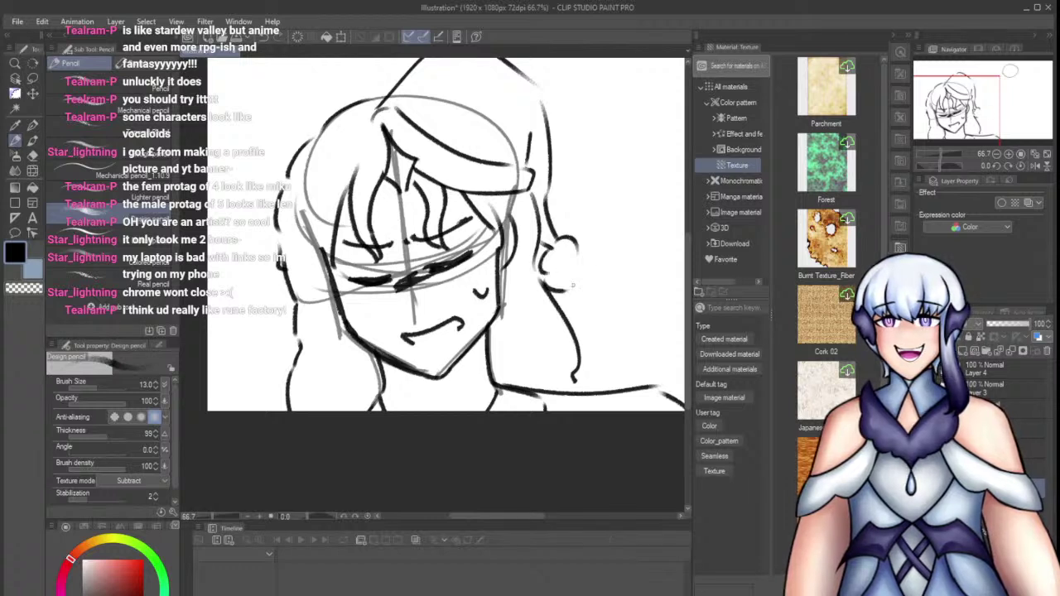
drag(578, 246, 572, 295)
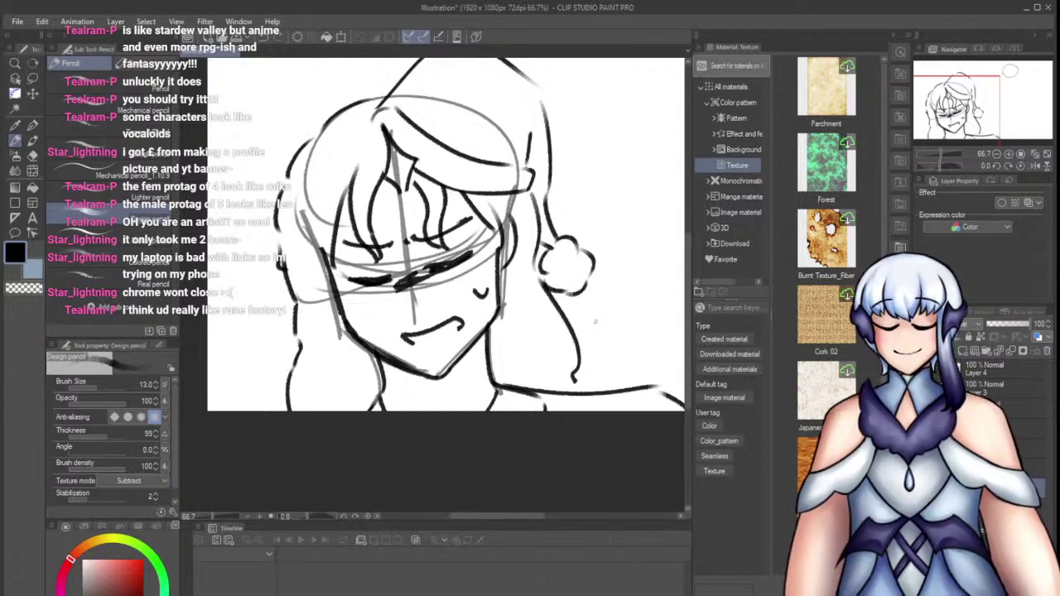
drag(500, 282, 489, 324)
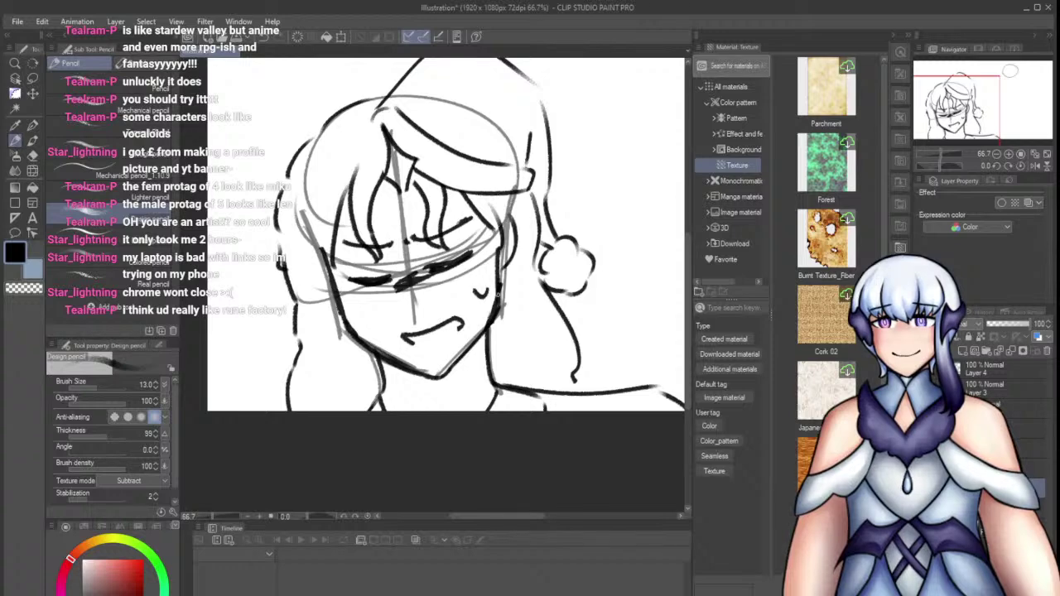
Set the pencil's brush size to 9 and add a new raster layer for refining the small circle's head
drag(503, 516, 527, 518)
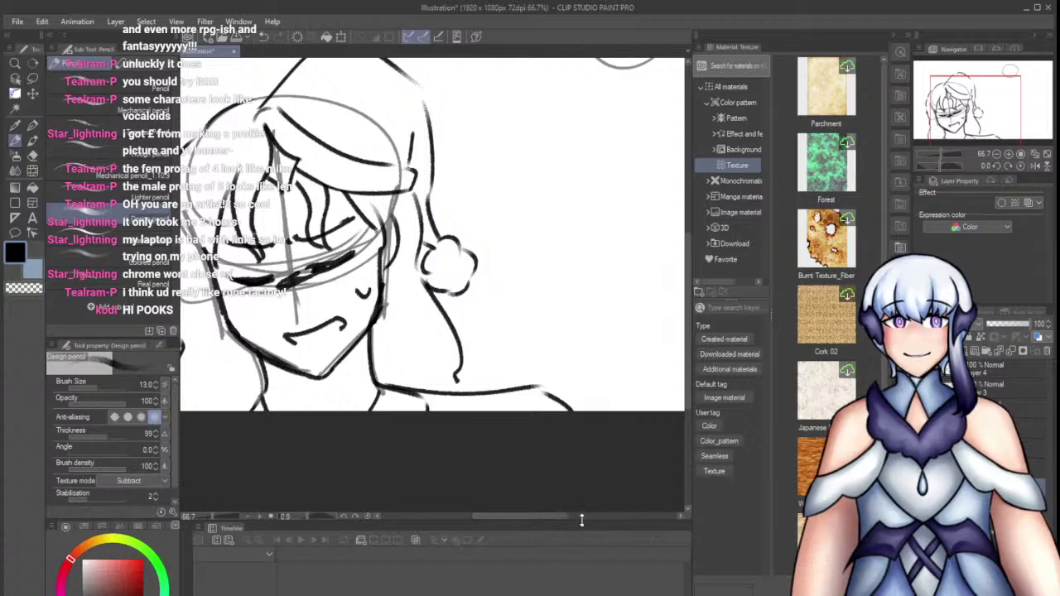
drag(546, 520, 577, 516)
scroll(529, 352, down, 2)
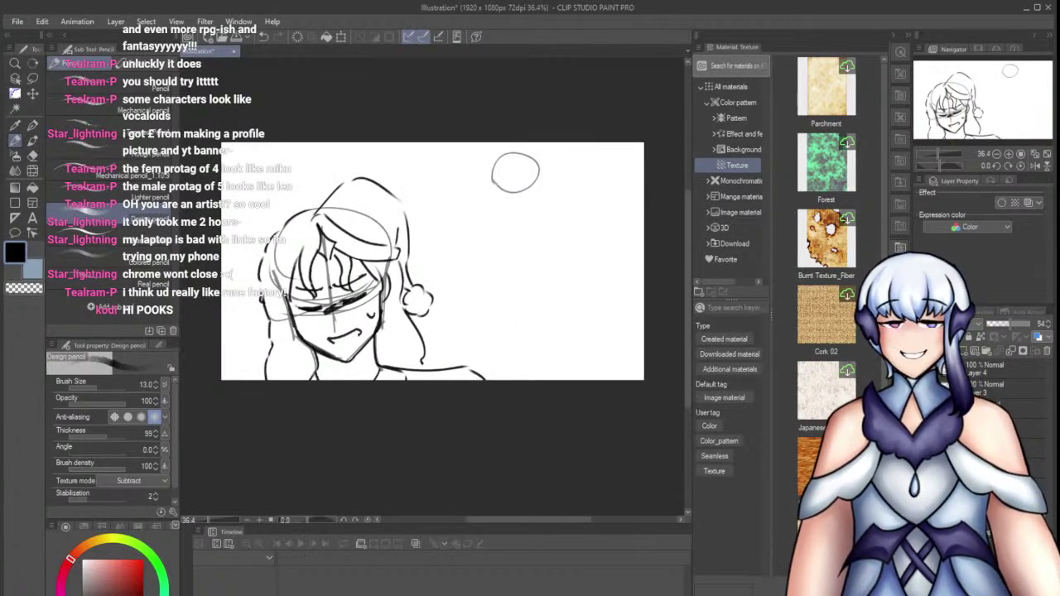
scroll(567, 188, up, 2)
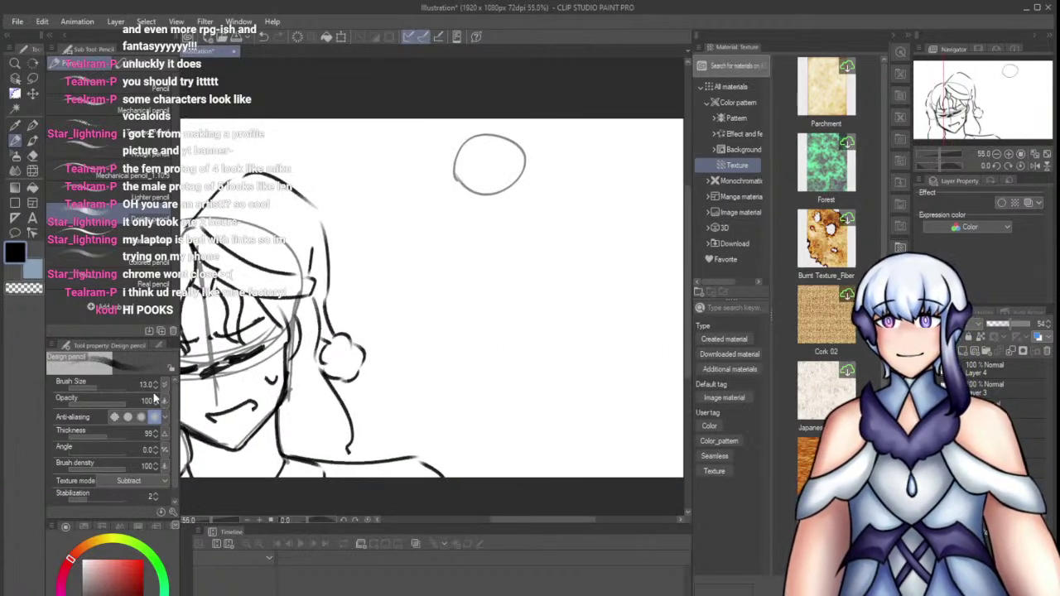
scroll(392, 266, up, 4)
drag(377, 178, 391, 269)
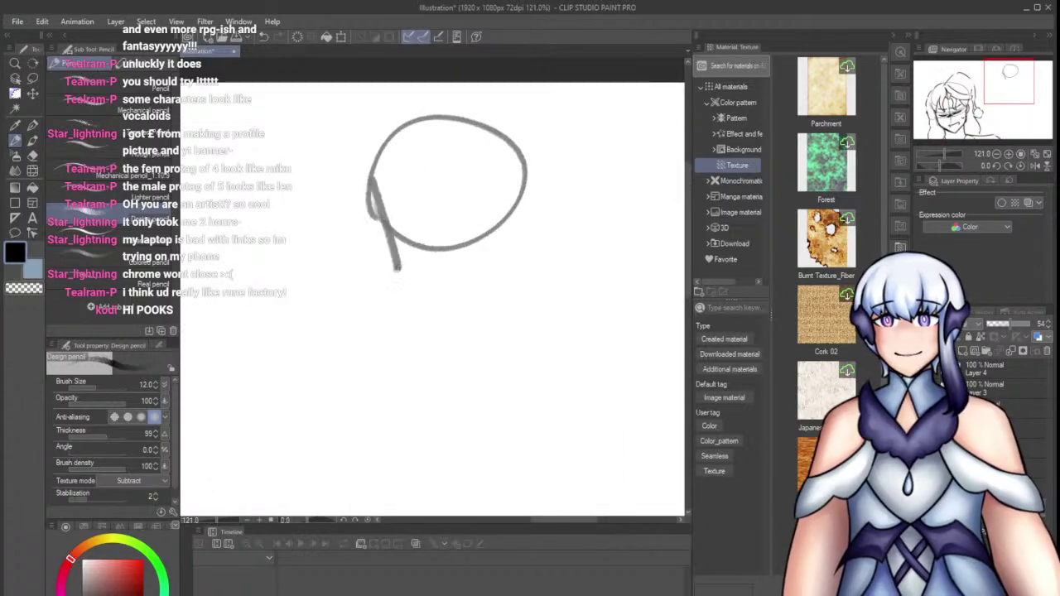
key(ctrl+z)
triple_click(155, 387)
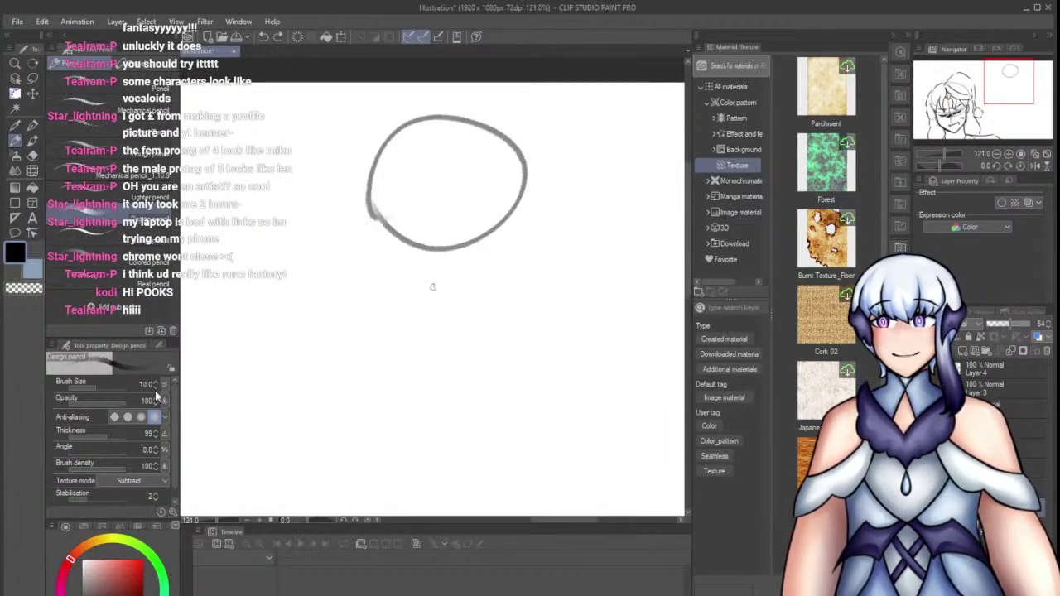
click(962, 351)
Draw the left cheek and jaw line below the small head's circle and start the right cheek line
drag(373, 187, 386, 242)
key(ctrl+z)
mouse_move(371, 189)
mouse_down()
mouse_move(395, 280)
mouse_move(441, 316)
mouse_up()
key(ctrl+z)
mouse_move(521, 197)
mouse_down()
mouse_move(521, 260)
mouse_move(456, 316)
mouse_up()
key(ctrl+z)
key(ctrl+z)
Complete the lower right jaw and join both jaw lines in a pointed chin
drag(519, 263, 472, 319)
key(ctrl+z)
drag(519, 262, 485, 309)
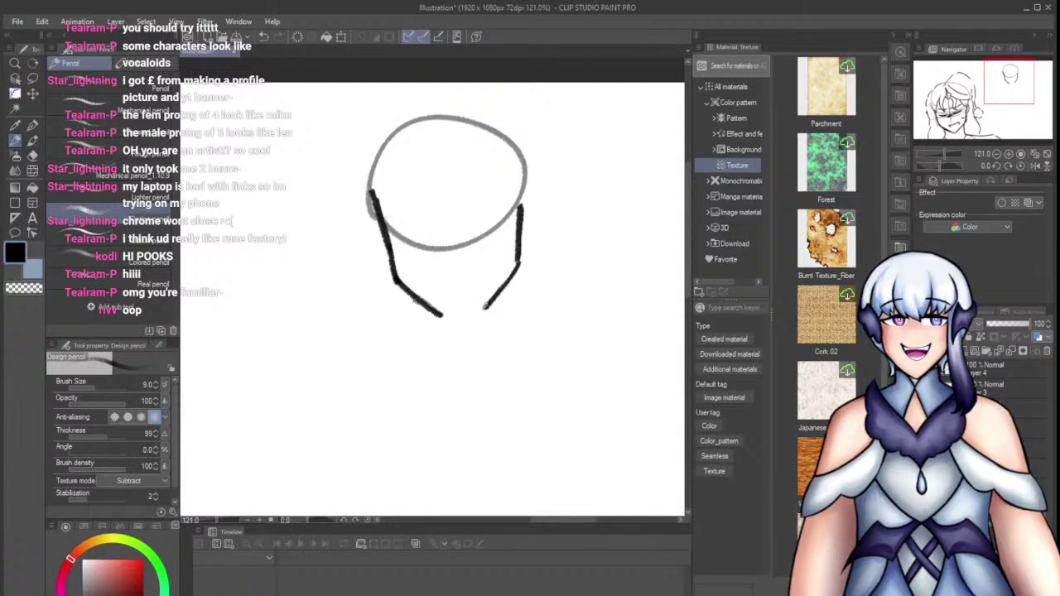
drag(494, 294, 466, 328)
key(ctrl+z)
mouse_move(466, 326)
mouse_down()
mouse_move(431, 320)
mouse_move(465, 326)
mouse_up()
key(ctrl+z)
Draw a small curved nose and a slanted frowning mouth on the small face
drag(486, 260, 505, 253)
key(ctrl+z)
mouse_move(488, 253)
mouse_down()
mouse_move(500, 262)
mouse_move(504, 251)
mouse_up()
key(ctrl+z)
drag(441, 294, 491, 275)
key(ctrl+z)
Sketch worried eyebrows, the eyes and the lower rims and bridge of glasses across the small face
mouse_move(448, 183)
mouse_down()
mouse_move(501, 194)
mouse_move(505, 230)
mouse_up()
key(ctrl+z)
drag(437, 218, 482, 203)
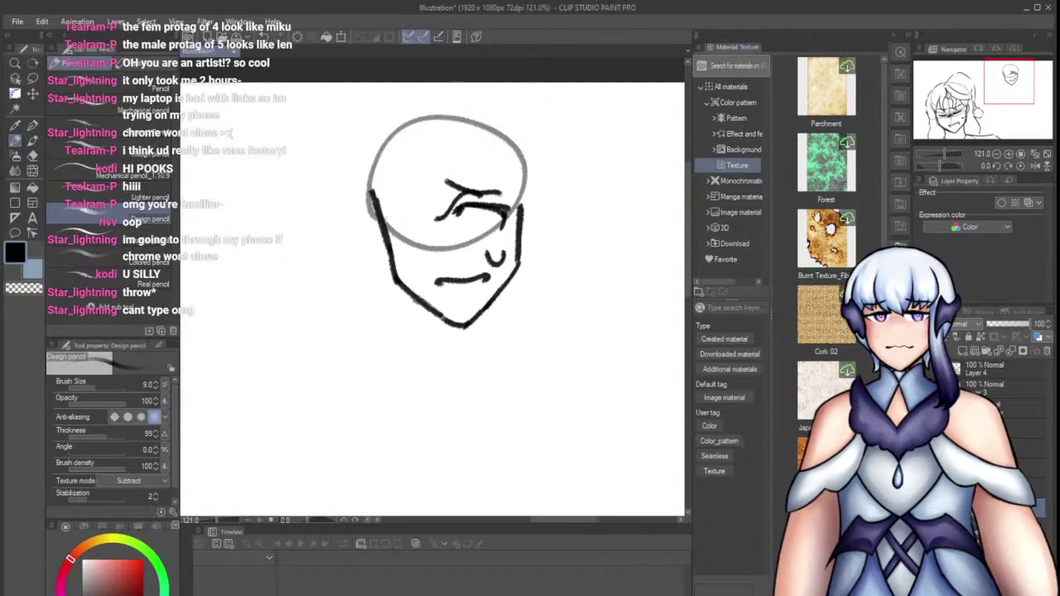
drag(489, 201, 520, 212)
drag(442, 240, 503, 243)
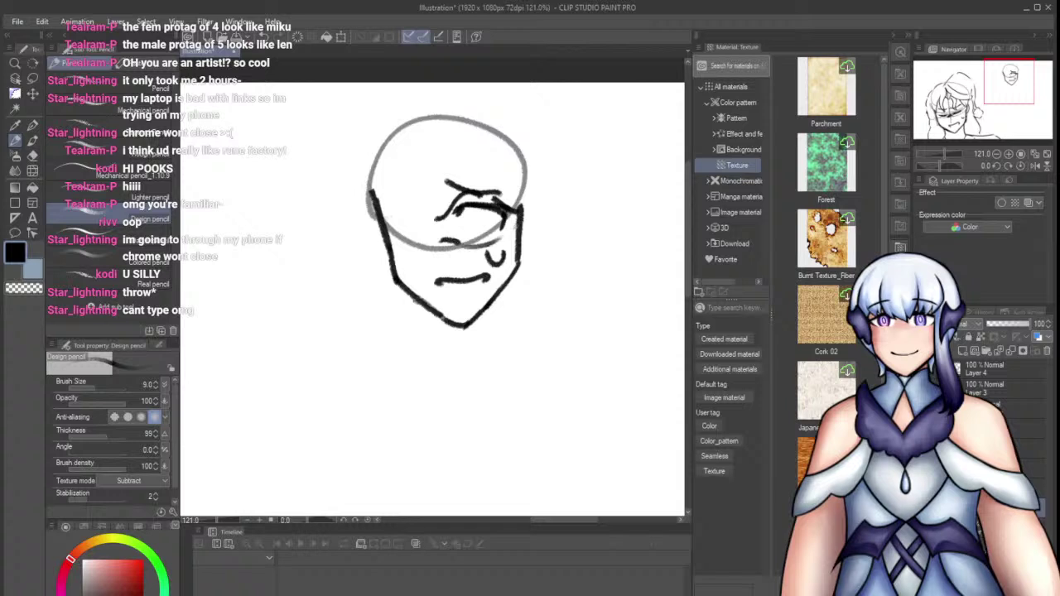
mouse_move(438, 217)
mouse_down()
mouse_move(394, 208)
mouse_move(477, 229)
mouse_move(394, 255)
mouse_up()
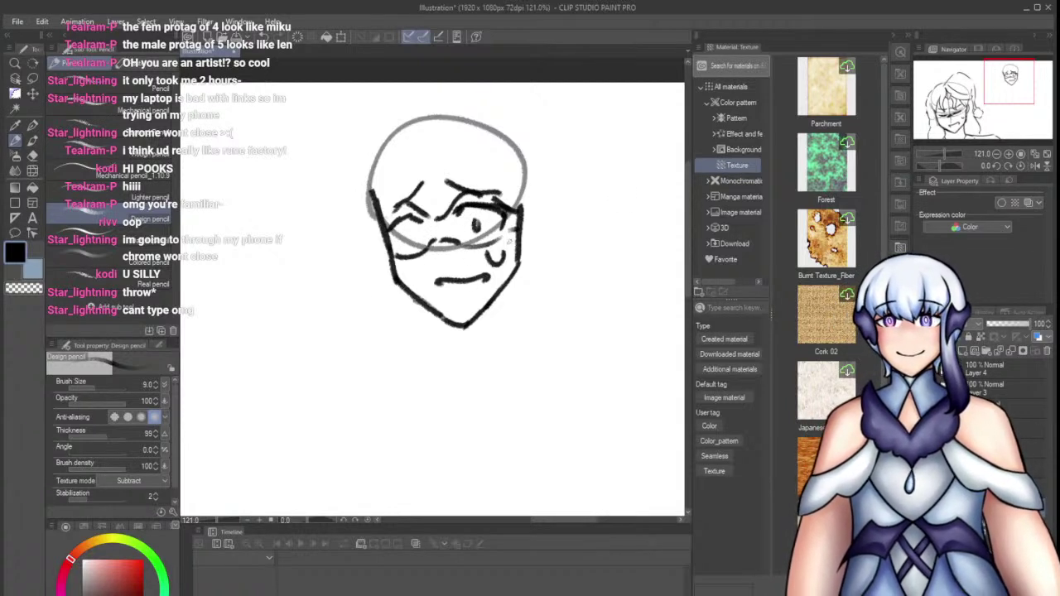
Draw spiky bangs across the forehead and hair strands at both temples
mouse_move(411, 153)
mouse_down()
mouse_move(420, 206)
mouse_move(459, 196)
mouse_up()
mouse_move(449, 157)
mouse_down()
mouse_move(468, 225)
mouse_move(497, 217)
mouse_up()
drag(505, 185, 512, 224)
drag(518, 173, 502, 227)
drag(403, 165, 387, 226)
key(ctrl+z)
key(ctrl+z)
drag(403, 163, 386, 235)
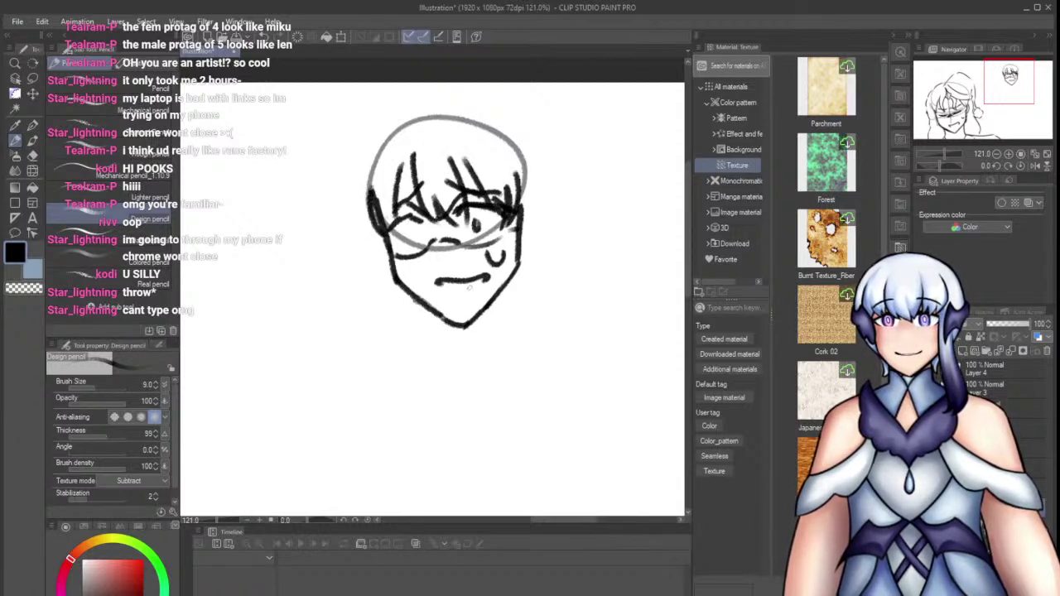
Draw the curved outer hair line along the right side of the small head
drag(559, 197, 548, 280)
key(ctrl+z)
drag(560, 177, 520, 272)
drag(521, 247, 537, 267)
key(ctrl+z)
key(ctrl+z)
drag(555, 189, 527, 272)
Draw one question mark to the left of the small head and two to its right
mouse_move(250, 262)
mouse_down()
mouse_move(260, 246)
mouse_move(288, 290)
mouse_up()
key(ctrl+z)
mouse_move(249, 279)
mouse_down()
mouse_move(277, 256)
mouse_move(281, 295)
mouse_up()
mouse_move(637, 224)
mouse_down()
mouse_move(642, 263)
mouse_move(669, 284)
mouse_up()
key(ctrl+z)
click(670, 293)
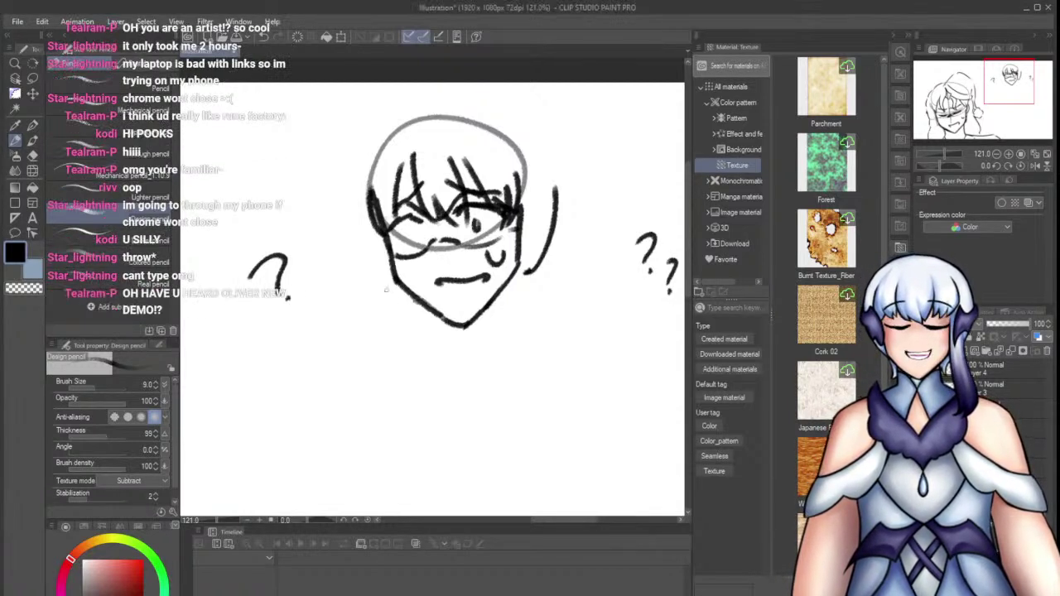
Draw the hair strands hanging along the left side of the small face
drag(367, 207, 361, 263)
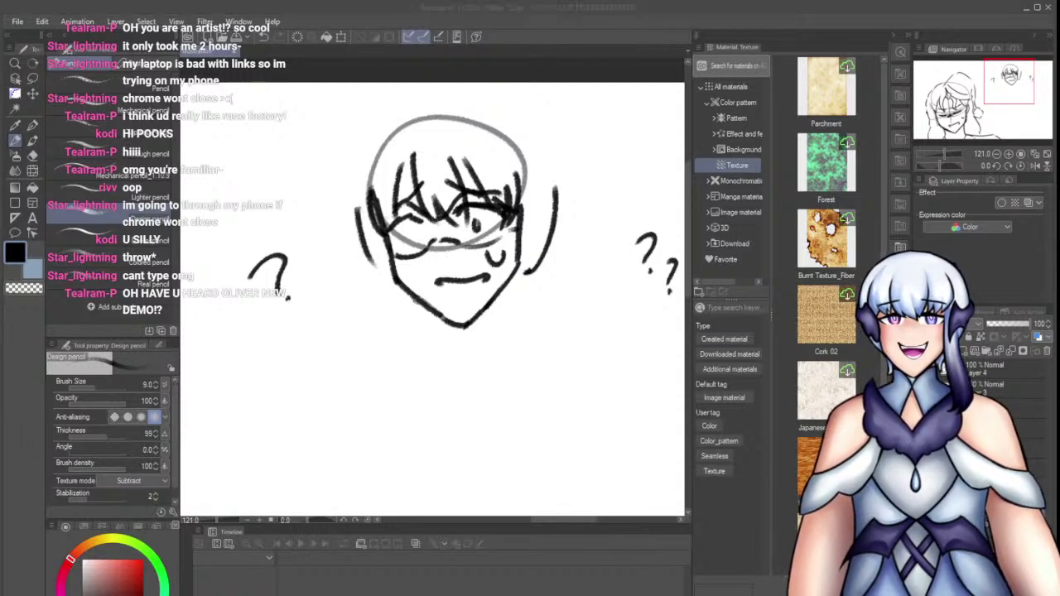
click(413, 306)
key(ctrl+z)
drag(354, 212, 362, 285)
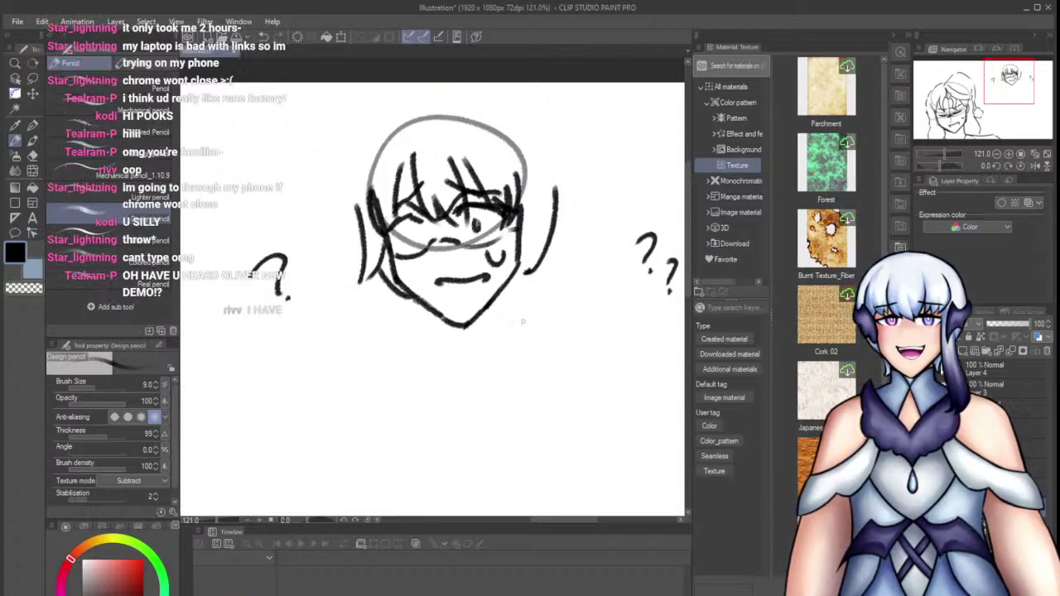
Draw the neck lines and a ribbed turtleneck collar under the chin
drag(522, 270, 518, 316)
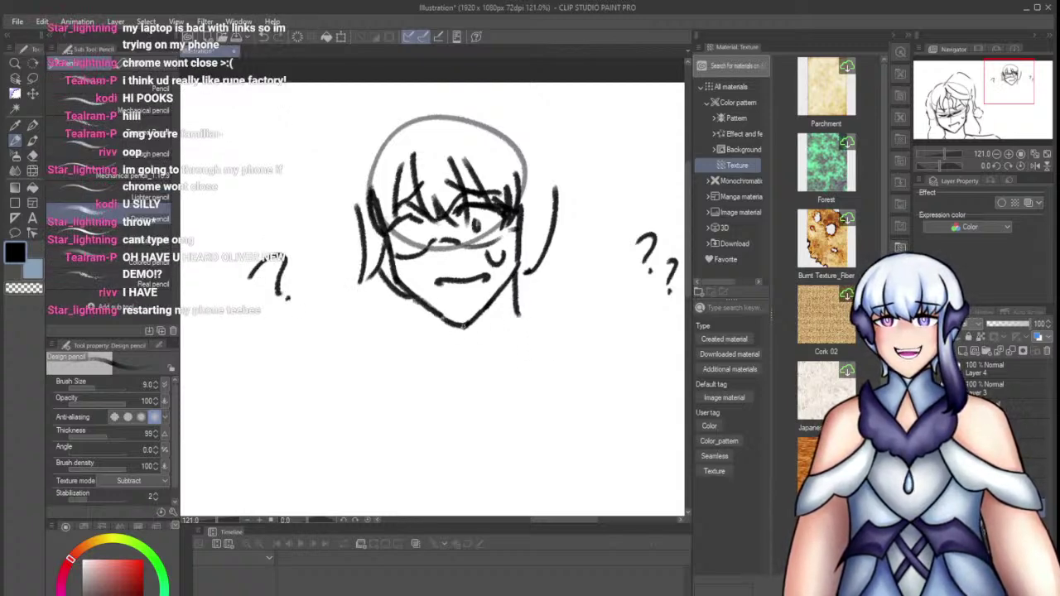
mouse_move(443, 321)
mouse_down()
mouse_move(445, 335)
mouse_move(521, 310)
mouse_move(524, 320)
mouse_up()
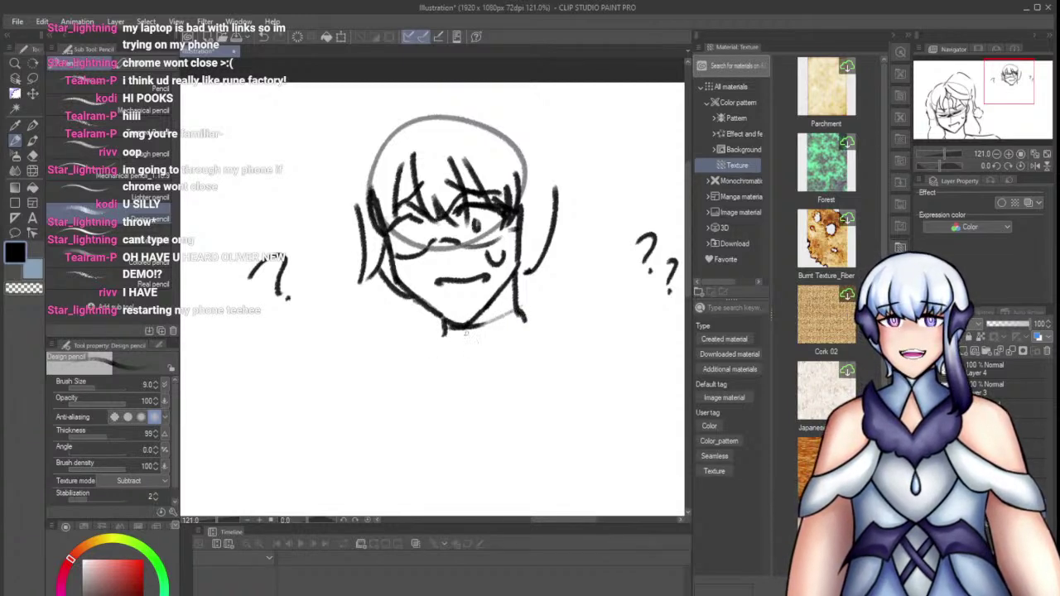
drag(459, 332, 464, 354)
mouse_move(452, 330)
mouse_down()
mouse_move(490, 327)
mouse_move(518, 335)
mouse_up()
drag(437, 348, 490, 357)
key(ctrl+z)
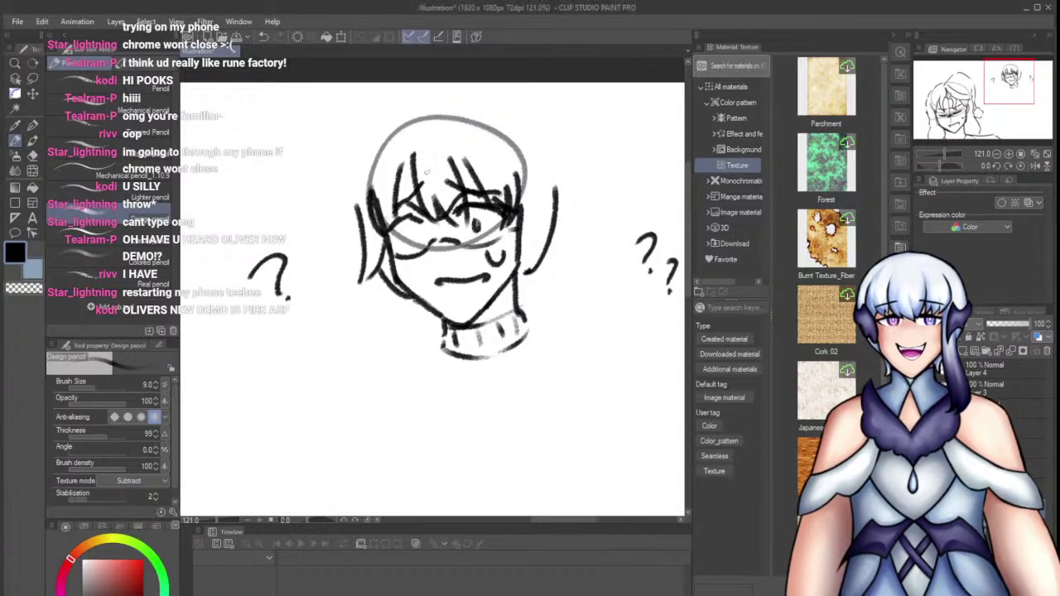
Draw the hat's lower brim edge across the bangs, joining the outer hair lines on both sides
mouse_move(375, 198)
mouse_down()
mouse_move(407, 169)
mouse_move(511, 171)
mouse_up()
key(ctrl+z)
key(ctrl+z)
key(ctrl+z)
drag(430, 165, 554, 184)
key(ctrl+z)
key(ctrl+z)
drag(460, 157, 560, 191)
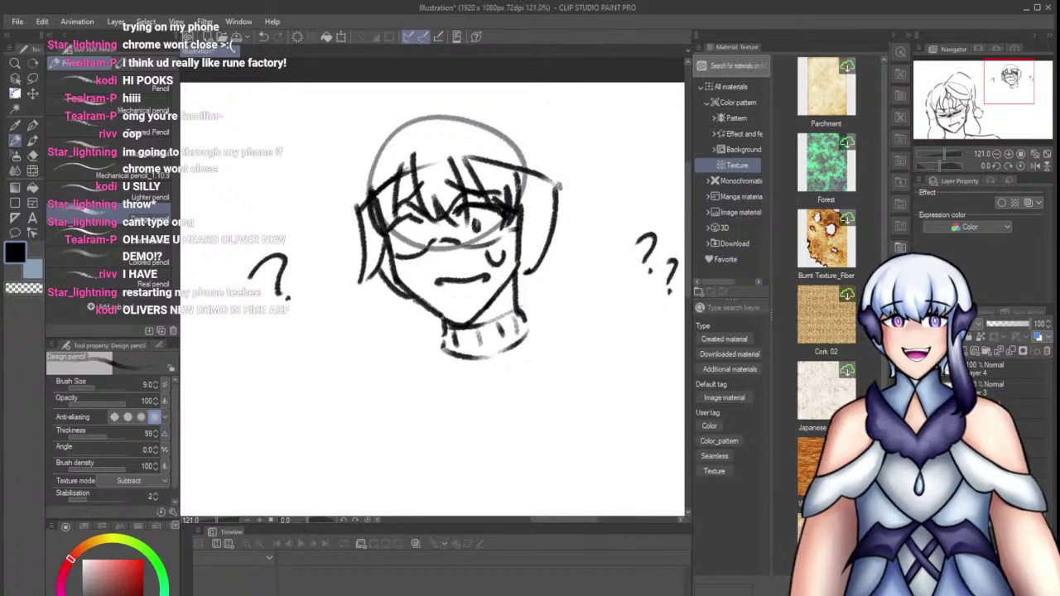
Draw the rounded crown of the hat over the head from one side of the brim to the other
key(e)
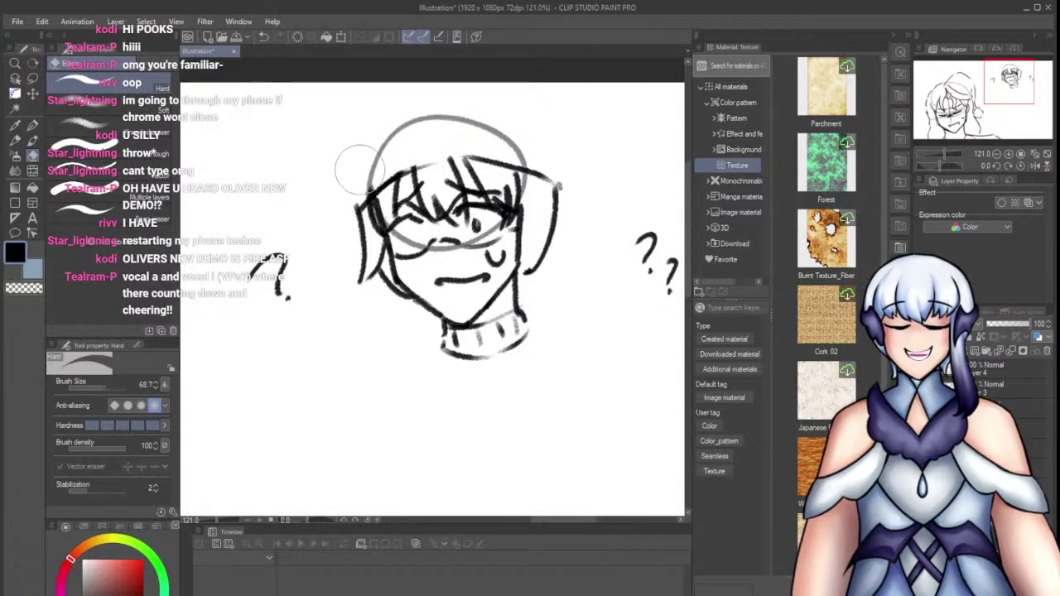
key(p)
key(p)
mouse_move(363, 207)
mouse_down()
mouse_move(356, 165)
mouse_move(366, 148)
mouse_up()
key(ctrl+z)
key(ctrl+z)
mouse_move(360, 206)
mouse_down()
mouse_move(360, 127)
mouse_move(406, 108)
mouse_up()
mouse_move(357, 161)
mouse_down()
mouse_move(416, 94)
mouse_move(448, 89)
mouse_move(527, 114)
mouse_up()
key(ctrl+z)
mouse_move(485, 87)
mouse_down()
mouse_move(560, 133)
mouse_move(548, 128)
mouse_move(567, 171)
mouse_up()
key(ctrl+z)
key(ctrl+z)
drag(549, 128, 563, 193)
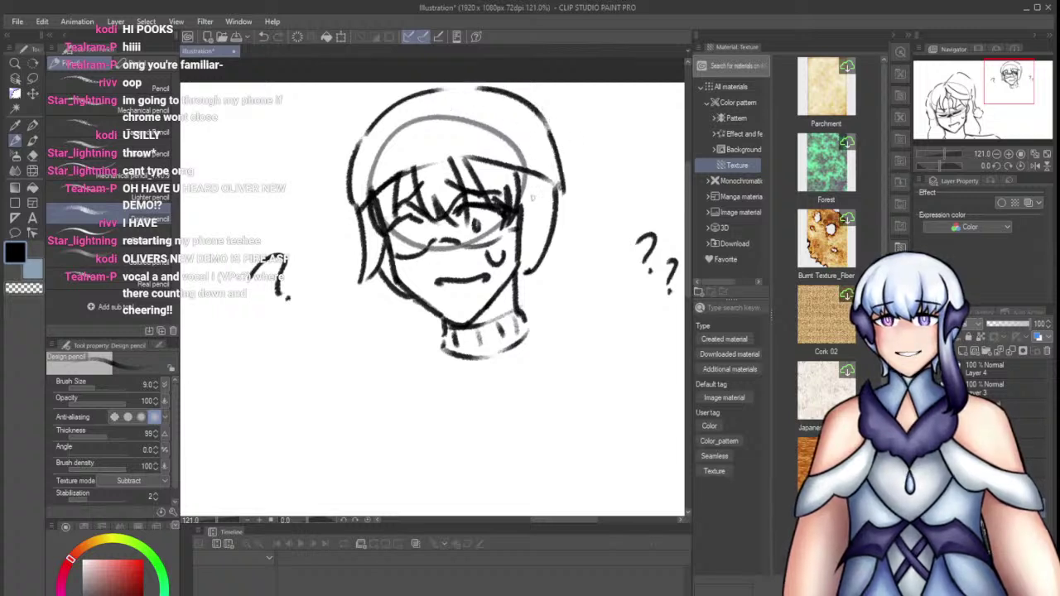
Draw the upper edge of the hat's band and add its ribbing lines
mouse_move(355, 189)
mouse_down()
mouse_move(399, 147)
mouse_move(503, 141)
mouse_up()
key(ctrl+z)
key(ctrl+z)
key(ctrl+z)
mouse_move(439, 137)
mouse_down()
mouse_move(511, 142)
mouse_move(552, 169)
mouse_move(528, 178)
mouse_up()
mouse_move(480, 144)
mouse_down()
mouse_move(488, 161)
mouse_move(442, 163)
mouse_move(382, 187)
mouse_up()
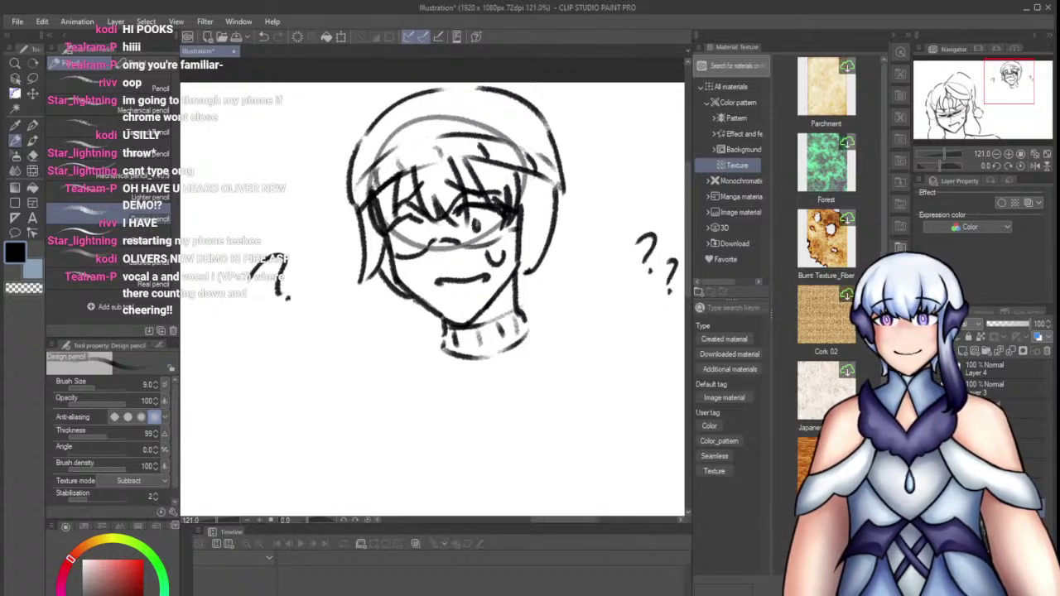
Finish the right hair side with a pointed strand curling toward the neck
drag(529, 271, 537, 311)
drag(536, 310, 508, 308)
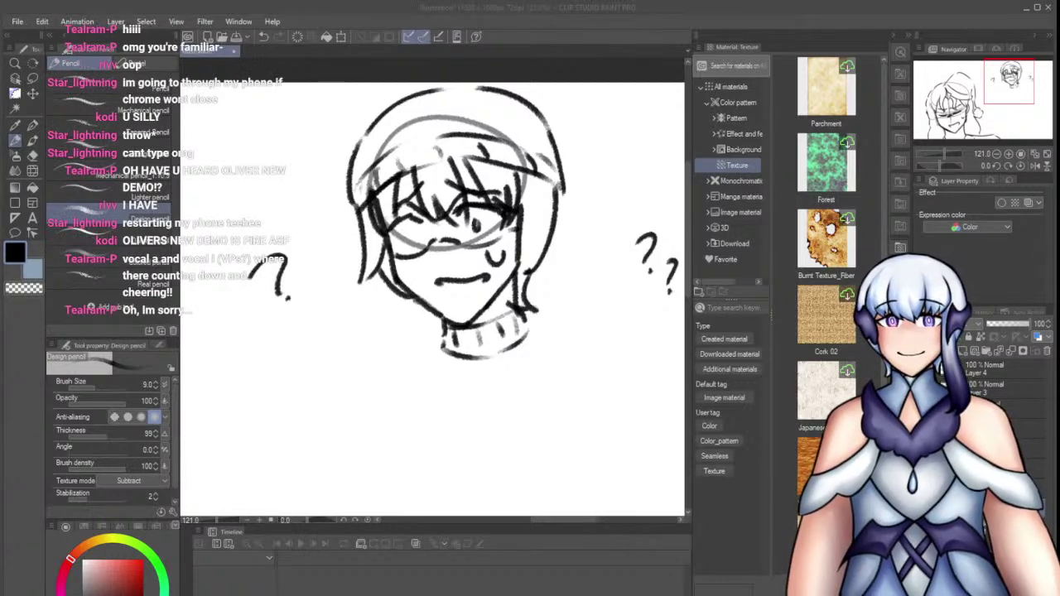
click(573, 406)
Draw both shoulder lines out from the collar and the outer arm lines running down from them
scroll(438, 167, down, 8)
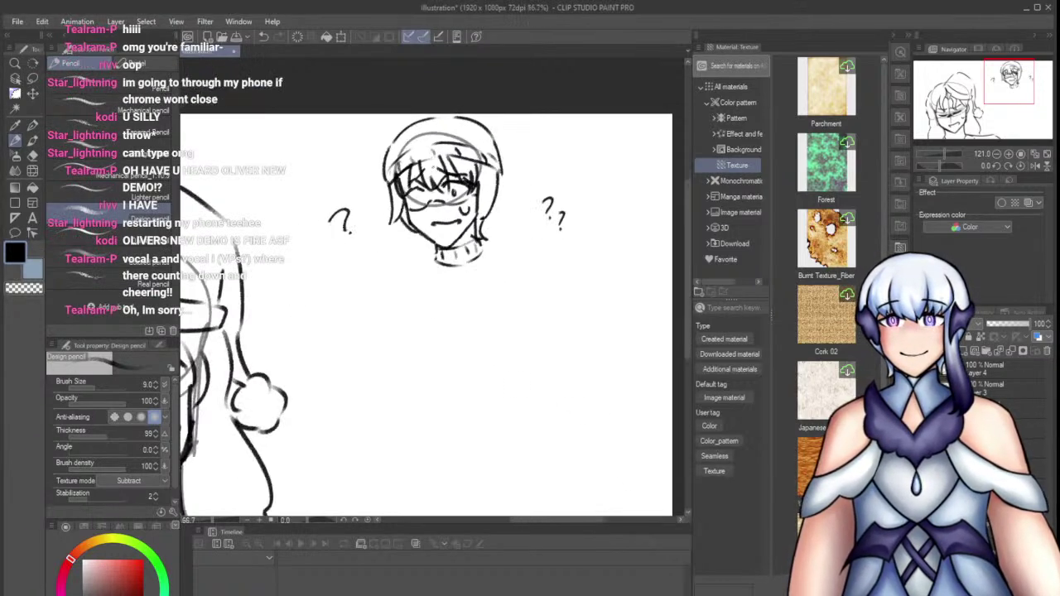
drag(480, 243, 540, 256)
key(ctrl+z)
drag(481, 243, 541, 246)
drag(444, 252, 396, 280)
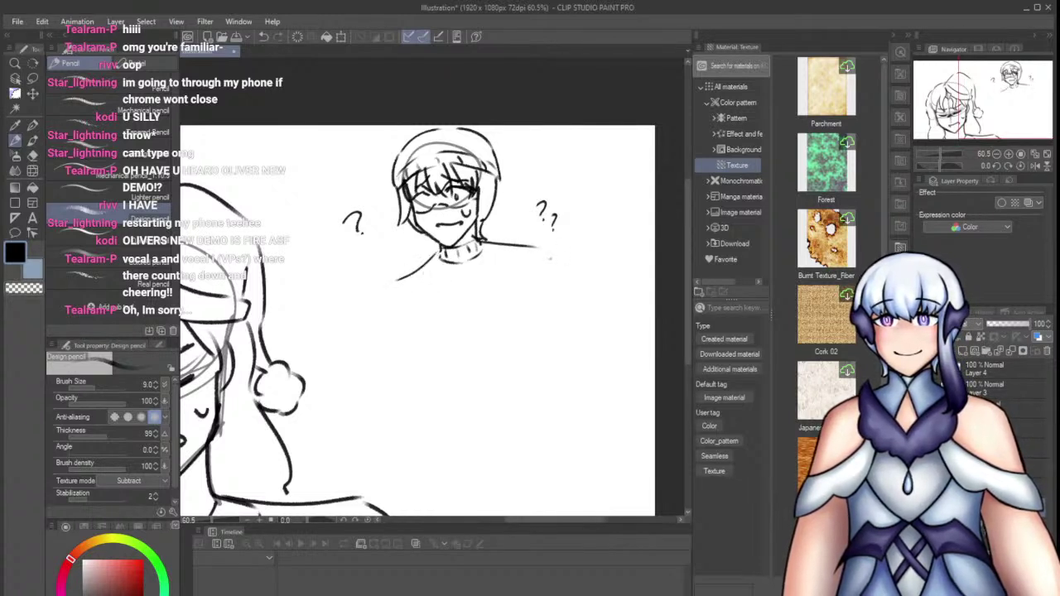
drag(554, 254, 587, 333)
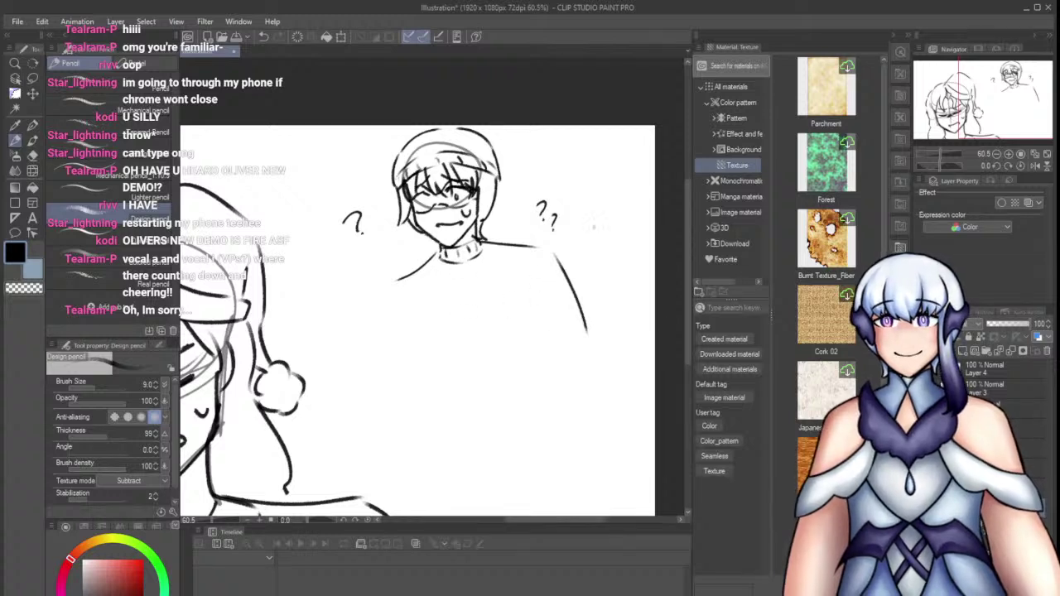
drag(396, 282, 385, 376)
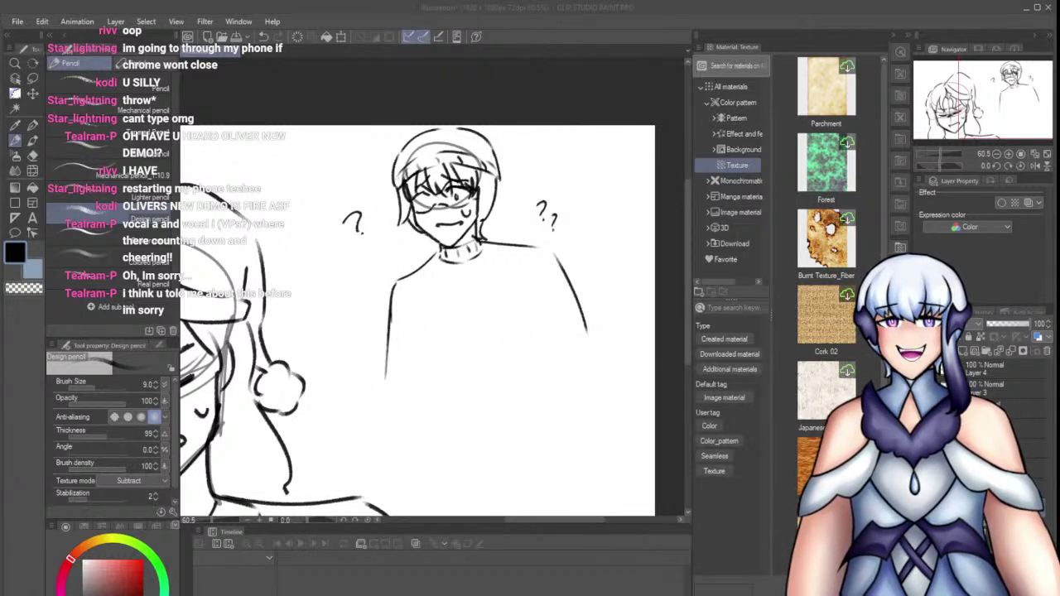
Draw the inner line of the right arm and erase most of its old outer line
drag(509, 284, 543, 377)
key(ctrl+z)
drag(499, 291, 538, 395)
drag(577, 305, 587, 369)
key(ctrl+z)
drag(564, 277, 585, 375)
key(ctrl+z)
key(e)
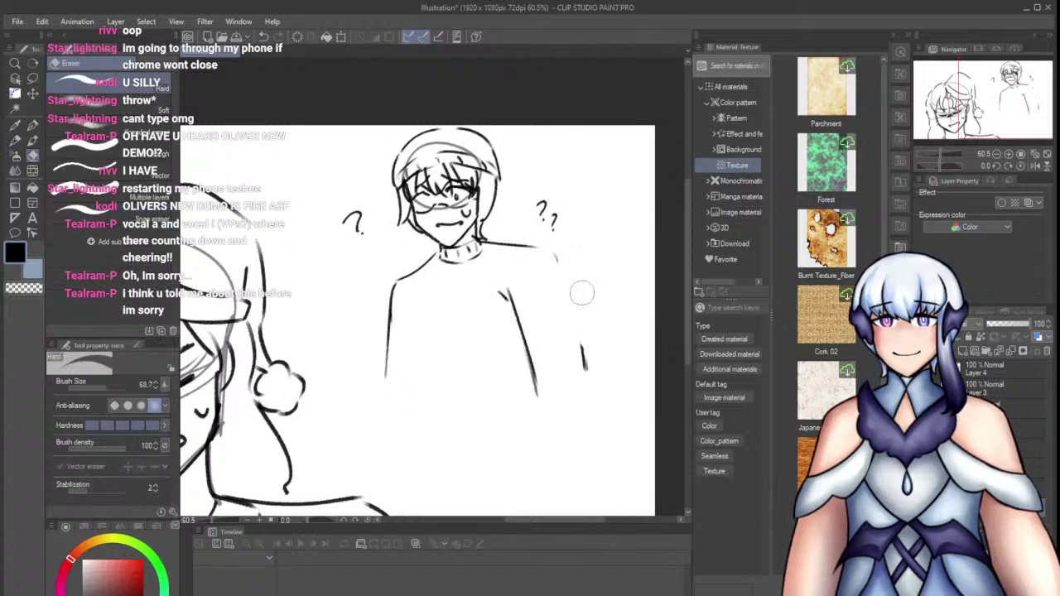
Redraw the right arm's outer line, extend the forearm downward and finish it with a ribbed sleeve cuff
key(p)
drag(585, 370, 594, 448)
key(ctrl+z)
mouse_move(528, 348)
mouse_down()
mouse_move(550, 436)
mouse_move(560, 451)
mouse_move(594, 448)
mouse_move(590, 429)
mouse_move(580, 442)
mouse_up()
key(e)
key(p)
Sketch the right hand's outline and first fingers below the sleeve cuff
drag(586, 434, 585, 482)
drag(583, 479, 579, 492)
drag(597, 449, 607, 487)
drag(607, 485, 563, 504)
drag(565, 500, 575, 511)
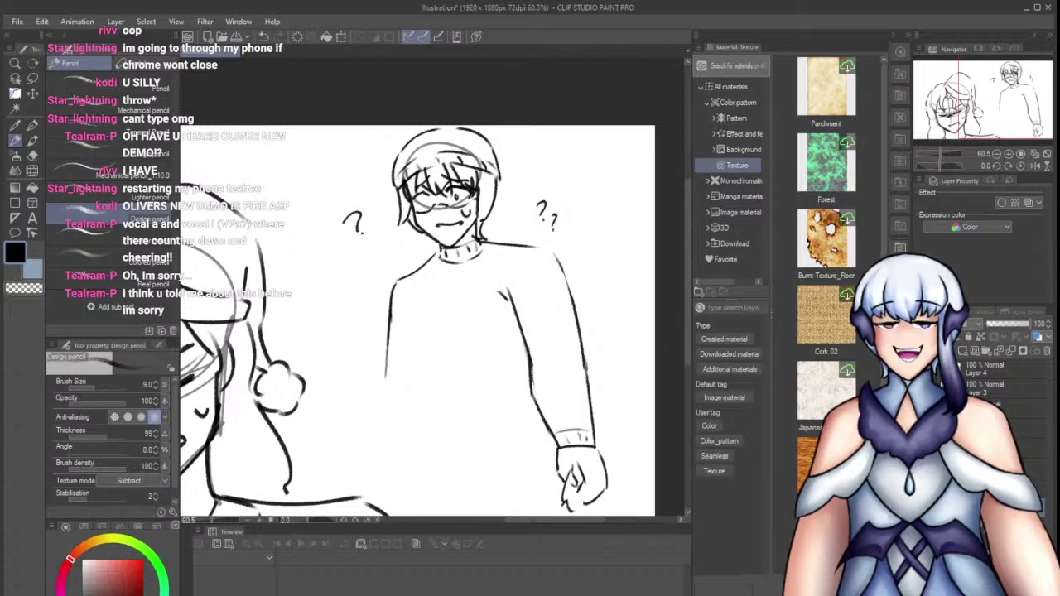
Complete the right hand's fingers and draw a curved line from the cuff to the canvas's lower edge
key(e)
key(p)
drag(583, 481, 587, 514)
drag(690, 348, 698, 364)
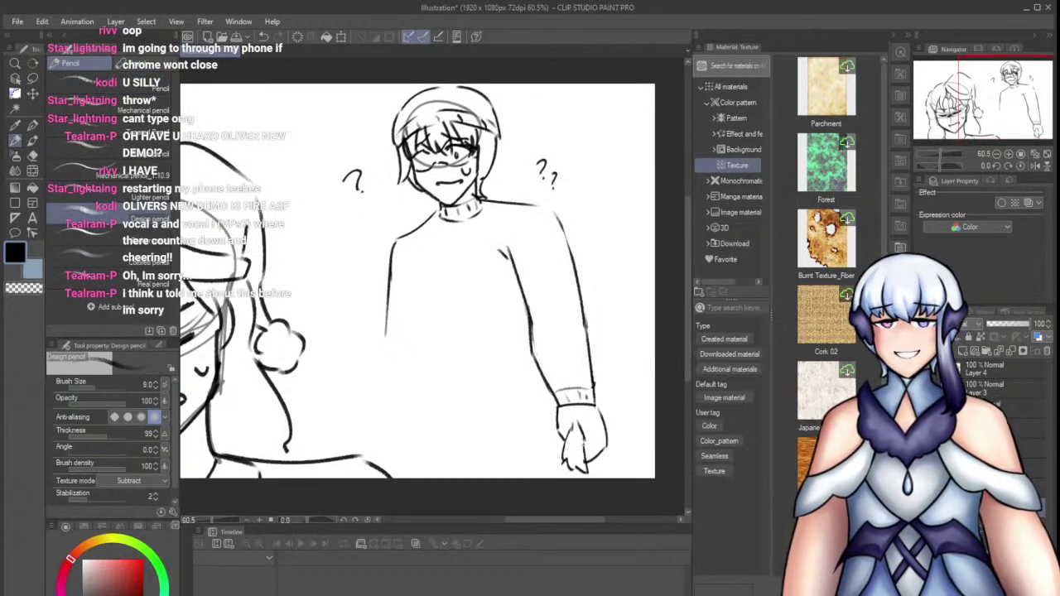
drag(598, 404, 637, 504)
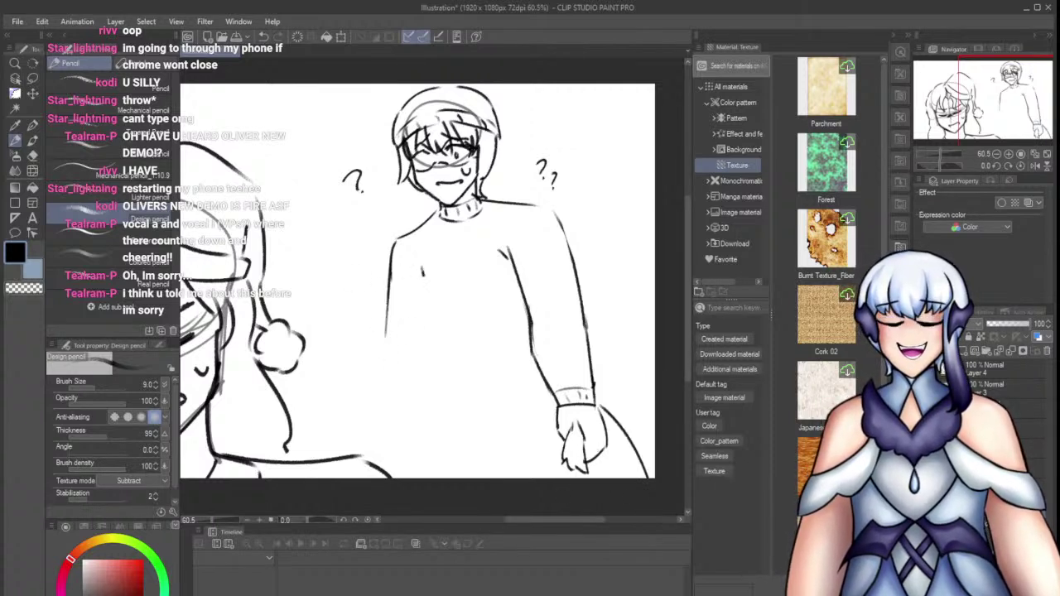
Draw the line separating the left arm from the torso, starting below the armpit
key(ctrl+z)
drag(420, 260, 429, 316)
key(ctrl+z)
drag(423, 272, 442, 356)
key(ctrl+z)
drag(430, 311, 447, 391)
key(ctrl+z)
drag(431, 311, 443, 380)
key(ctrl+z)
Extend the torso's left side down to the waist and draw the sweater's ribbed hem
mouse_move(430, 309)
mouse_down()
mouse_move(442, 362)
mouse_move(468, 406)
mouse_move(515, 410)
mouse_up()
key(ctrl+z)
mouse_move(442, 369)
mouse_down()
mouse_move(442, 415)
mouse_move(555, 404)
mouse_up()
mouse_move(440, 429)
mouse_down()
mouse_move(490, 437)
mouse_move(555, 412)
mouse_up()
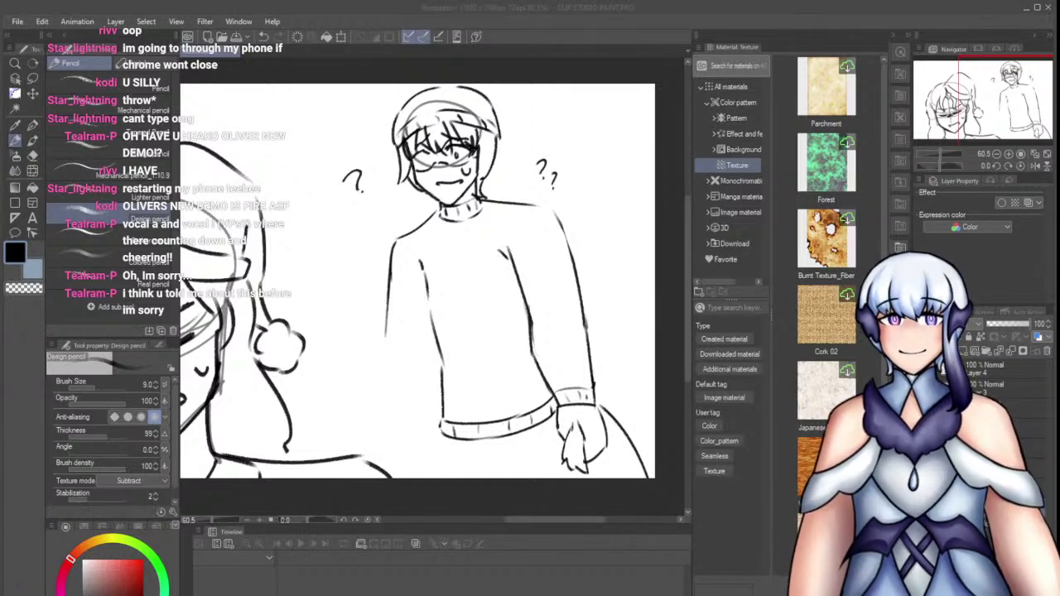
Extend the left sleeve's outer line downward and draw its cuff beside the hem
mouse_move(385, 331)
mouse_down()
mouse_move(396, 421)
mouse_move(437, 426)
mouse_move(391, 452)
mouse_move(400, 443)
mouse_up()
key(ctrl+z)
mouse_move(404, 444)
mouse_down()
mouse_move(438, 432)
mouse_move(447, 464)
mouse_up()
key(ctrl+z)
key(ctrl+z)
key(ctrl+z)
key(ctrl+z)
Draw the trouser lines below the hem and the start of the left hand below its cuff
drag(439, 429, 434, 478)
key(ctrl+z)
drag(441, 426, 441, 478)
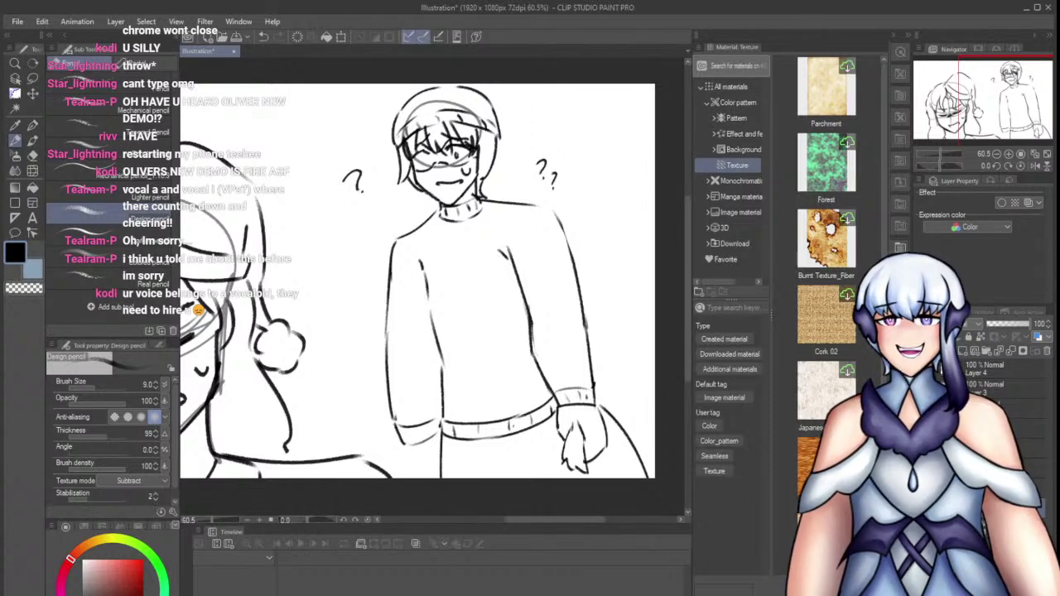
drag(501, 441, 508, 474)
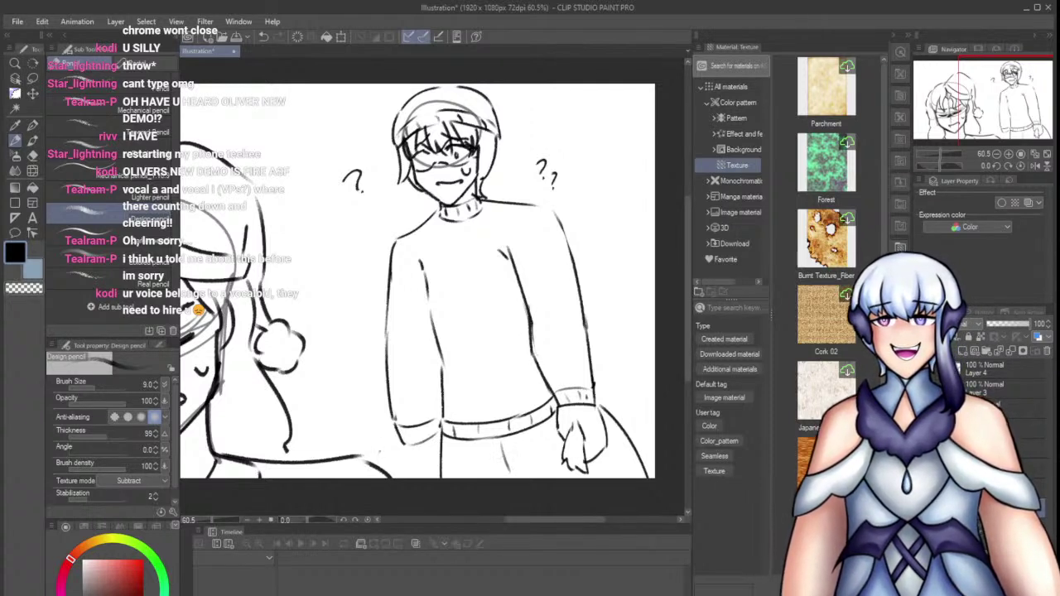
drag(410, 458, 427, 479)
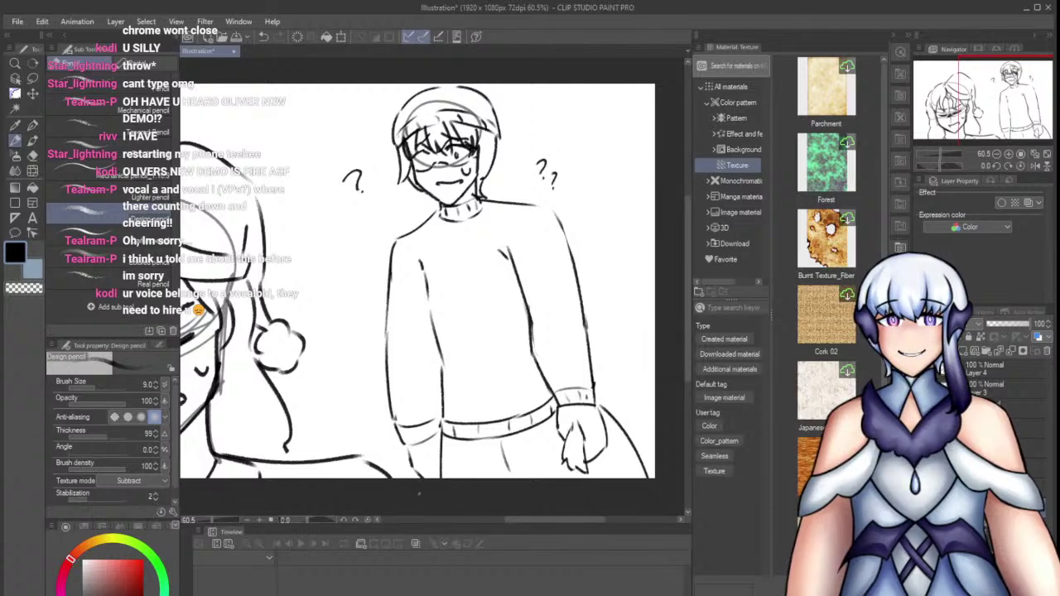
Redraw the left arm's outer line straighter and closer to the torso, erasing stray marks beside it
scroll(518, 321, down, 3)
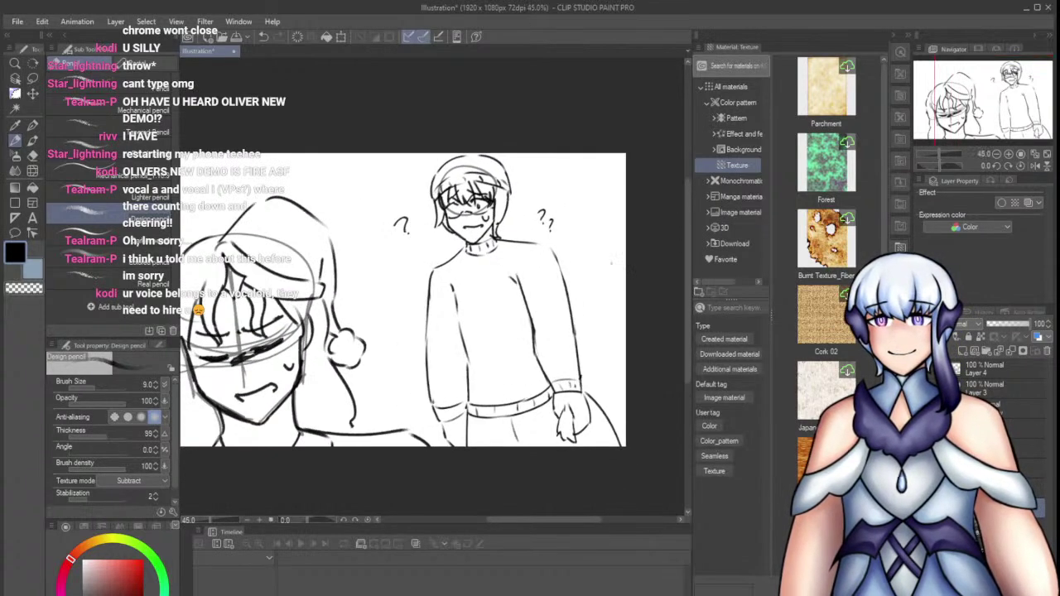
scroll(481, 383, up, 4)
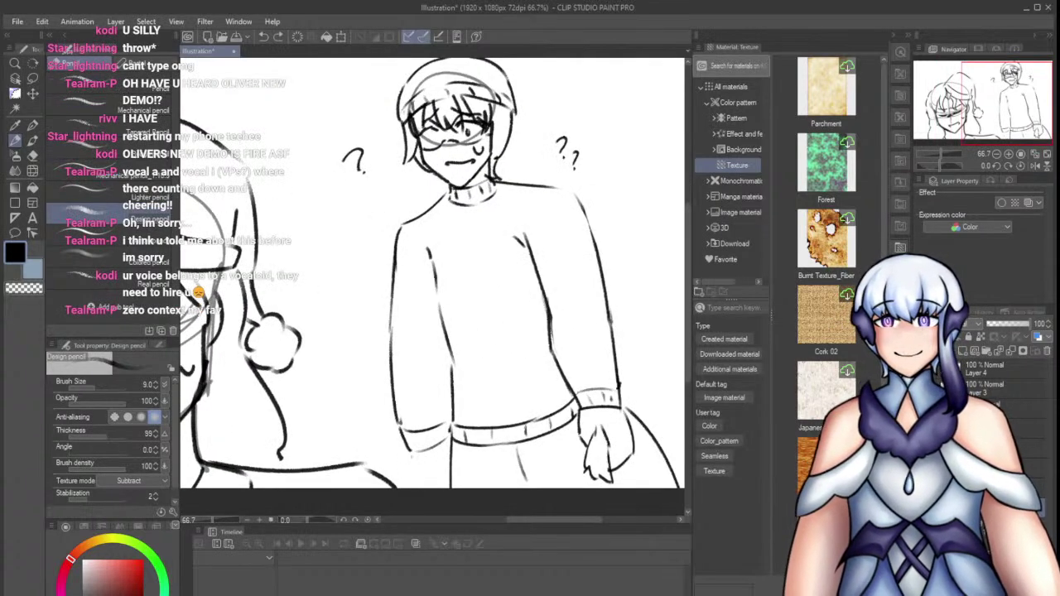
drag(396, 267, 401, 408)
key(ctrl+z)
key(ctrl+z)
drag(396, 246, 405, 437)
key(e)
drag(380, 354, 390, 414)
drag(377, 304, 381, 362)
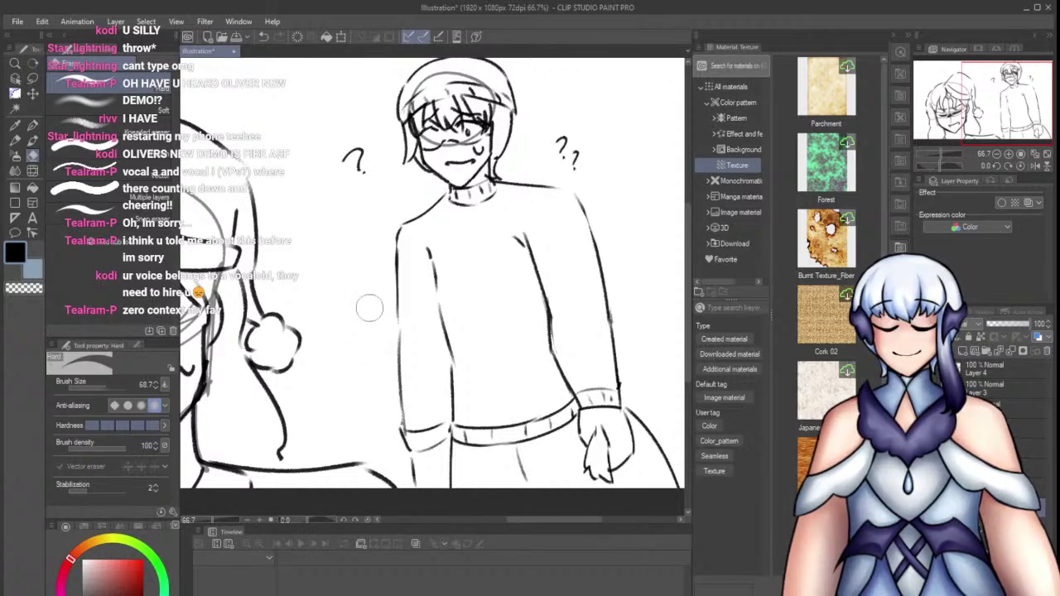
Draw a pupil inside the left lens of the small character's glasses
scroll(410, 331, down, 2)
scroll(359, 345, up, 1)
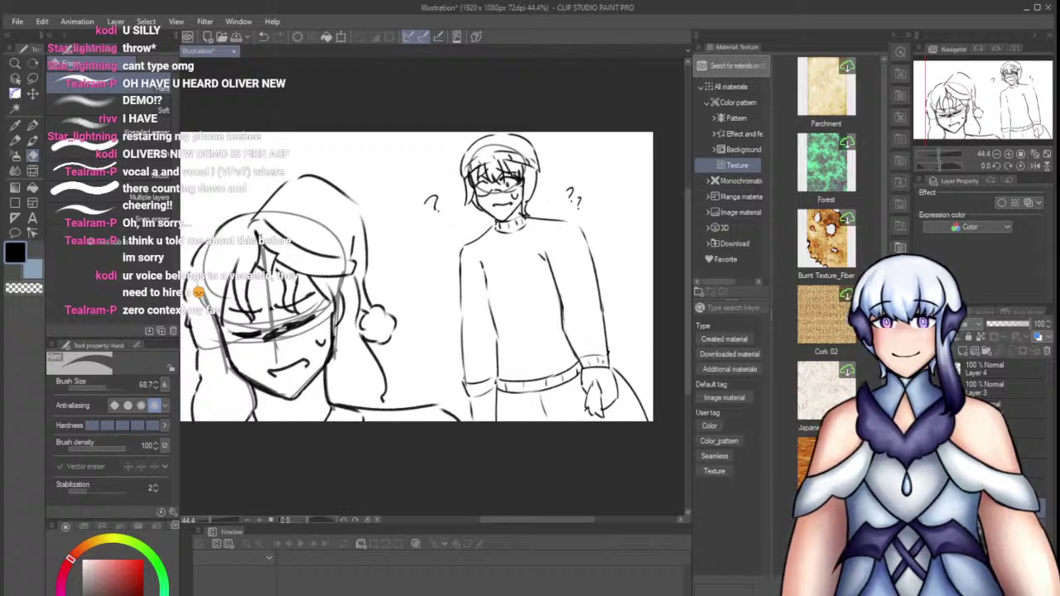
scroll(497, 177, up, 7)
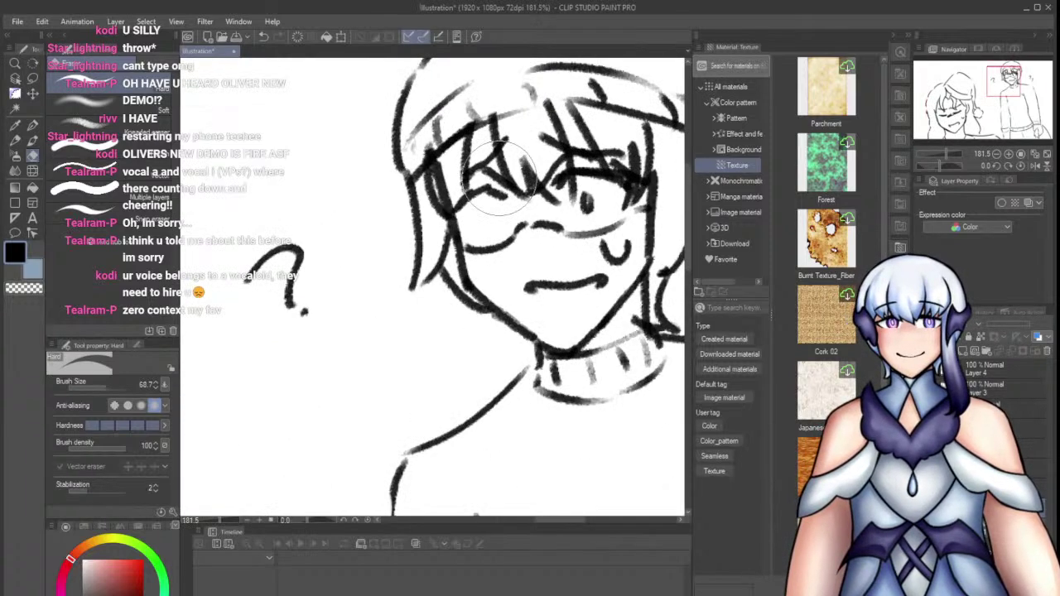
key(p)
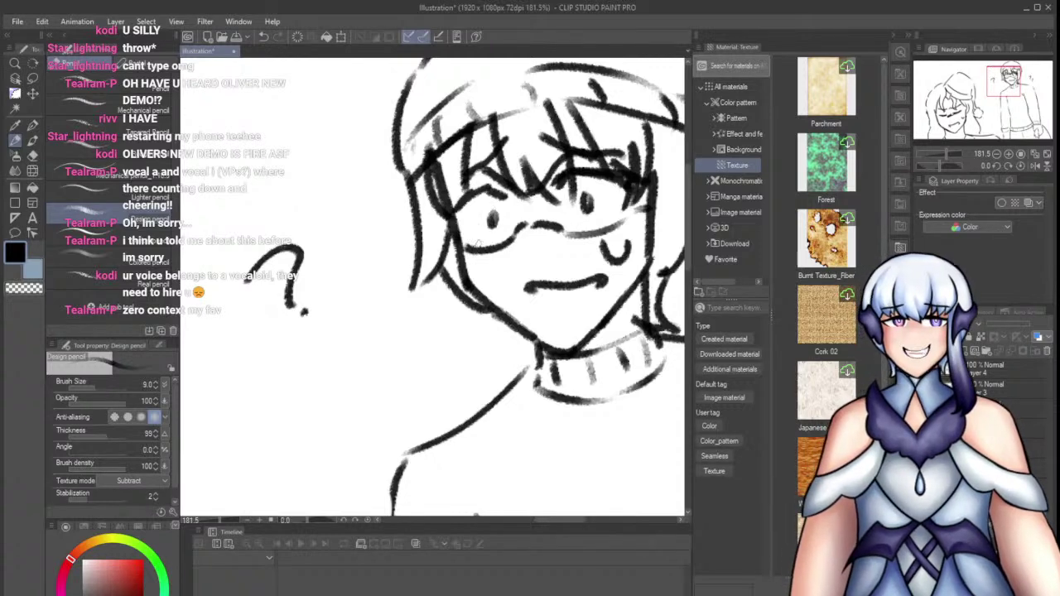
scroll(474, 244, down, 5)
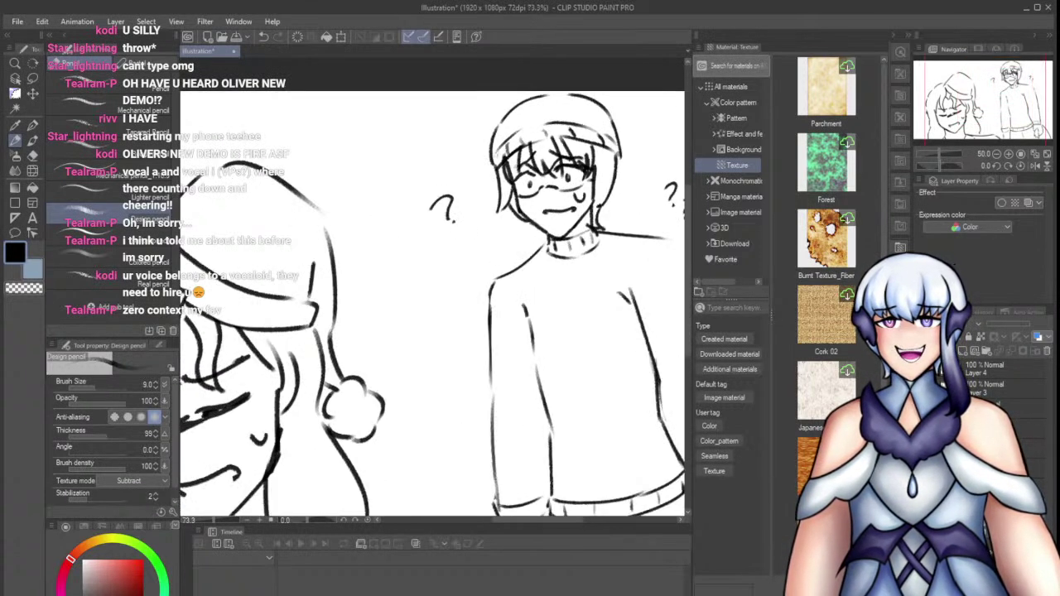
Touch up the small character's face near the left lens and add more question marks beside the left shoulder
scroll(518, 162, up, 2)
drag(512, 194, 534, 163)
scroll(536, 179, down, 3)
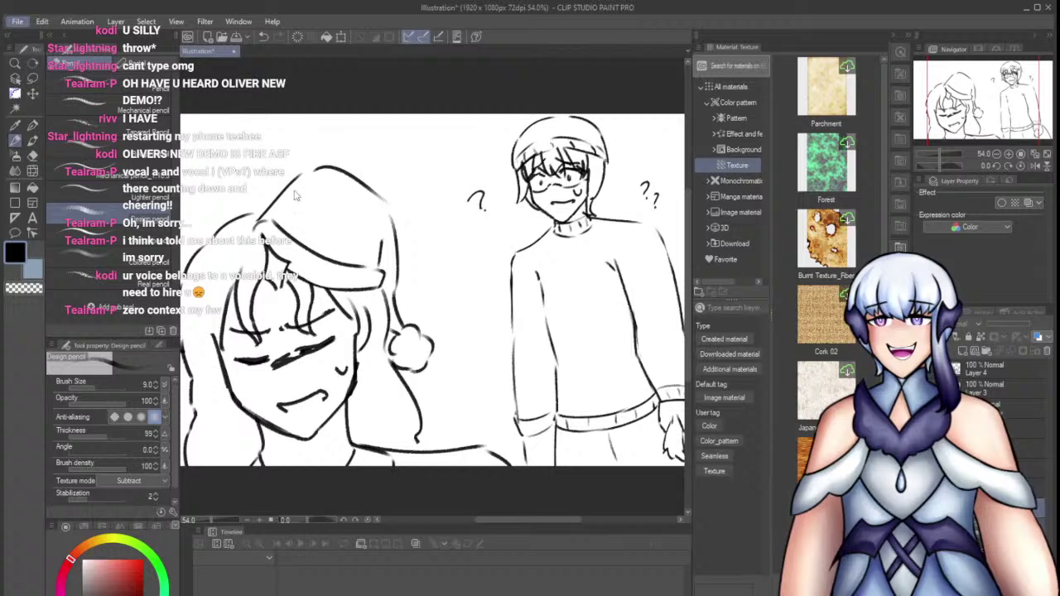
drag(478, 243, 494, 248)
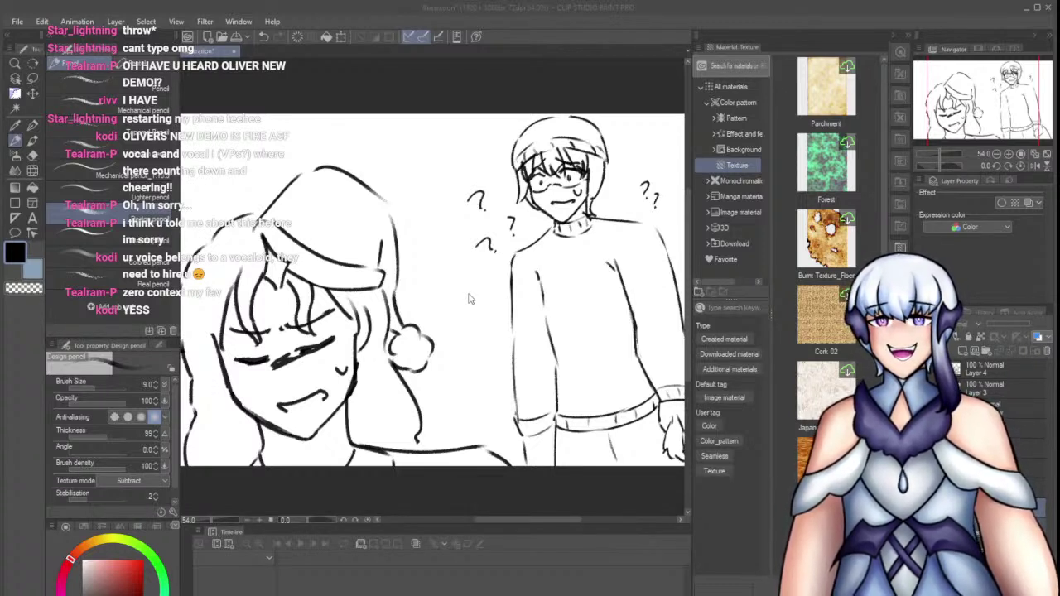
scroll(469, 298, down, 2)
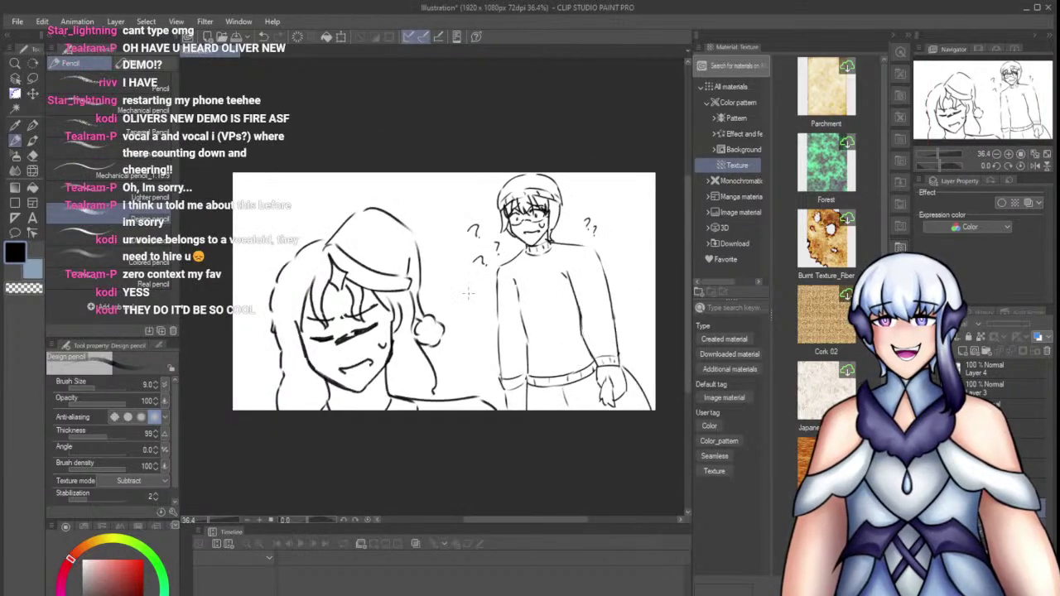
scroll(468, 293, up, 1)
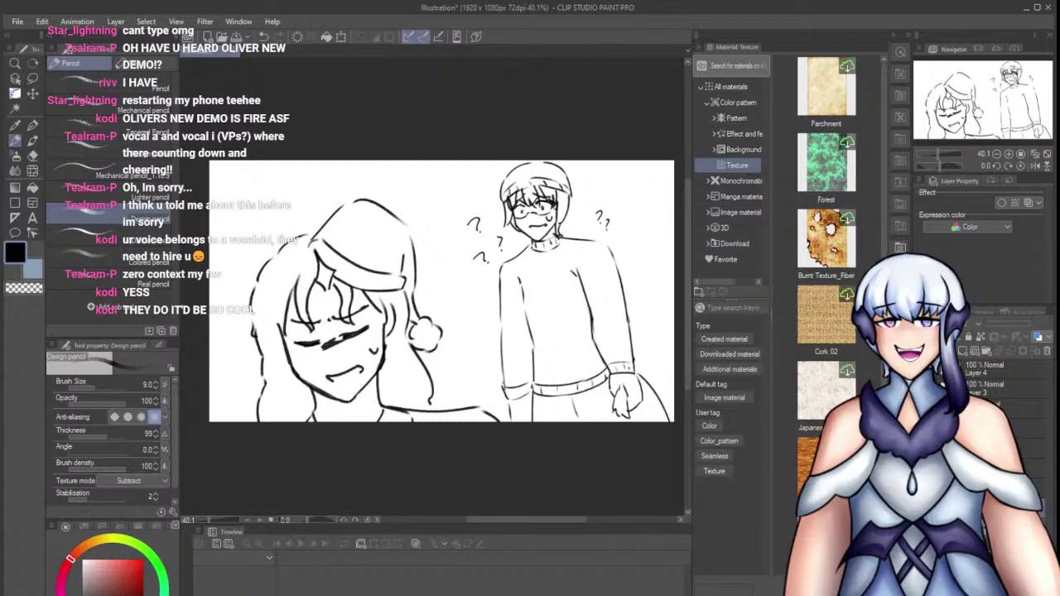
Hide the finished sketch layers and clear the old head guidelines from the rough layer
click(1019, 507)
drag(921, 488, 921, 507)
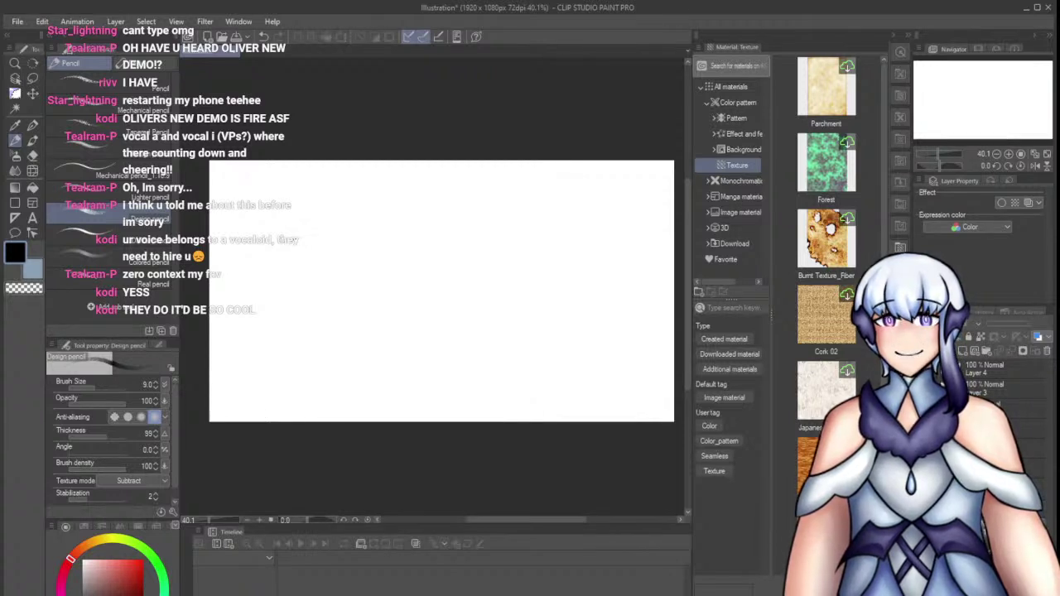
key(ctrl+z)
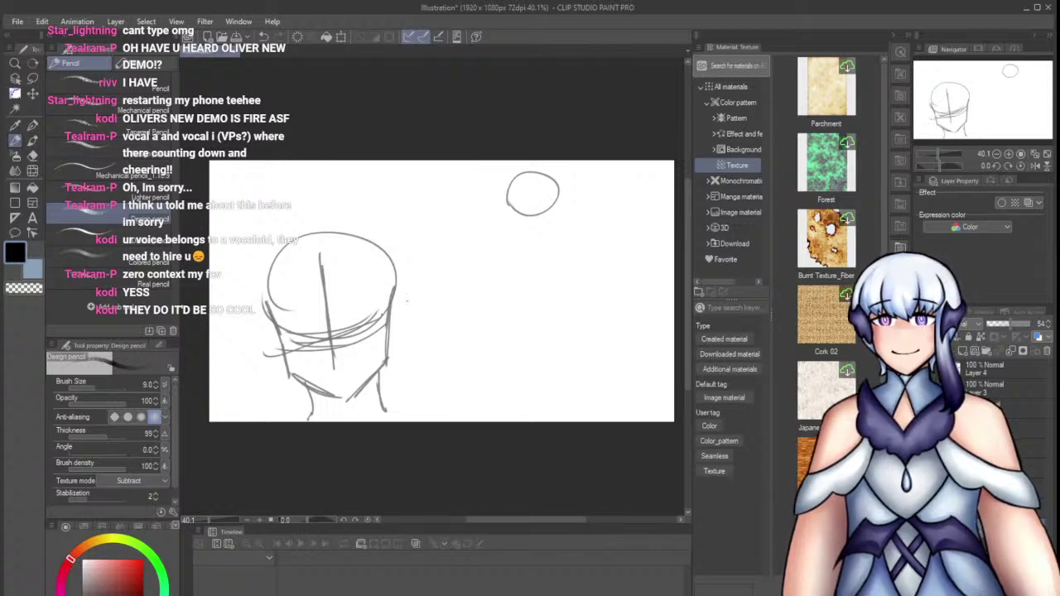
key(Delete)
Rough in a large angular jaw outline with a pointed chin on the right half of the canvas
mouse_move(405, 286)
mouse_down()
mouse_move(412, 237)
mouse_move(448, 304)
mouse_up()
key(ctrl+z)
drag(587, 219, 584, 277)
key(ctrl+z)
mouse_move(477, 226)
mouse_down()
mouse_move(496, 313)
mouse_move(535, 337)
mouse_up()
drag(616, 289, 548, 343)
key(ctrl+z)
drag(480, 299, 543, 349)
key(ctrl+z)
Add a vertical centre line, a curved eye line and two rough fringe strokes to the head guide
drag(532, 190, 549, 341)
key(ctrl+z)
drag(521, 170, 535, 341)
drag(473, 287, 596, 268)
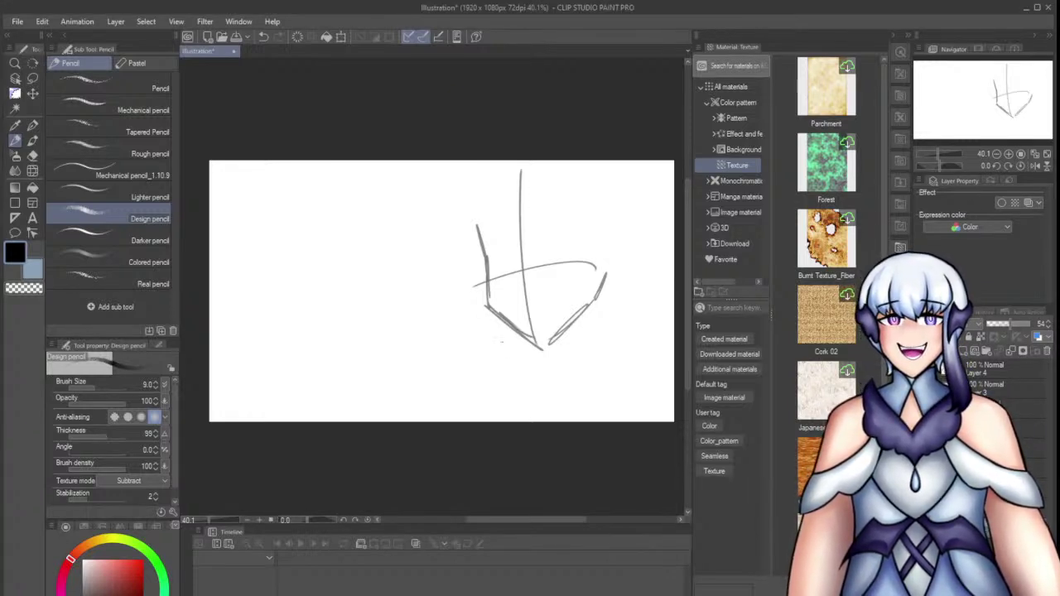
key(ctrl+z)
drag(497, 189, 521, 250)
drag(510, 209, 535, 250)
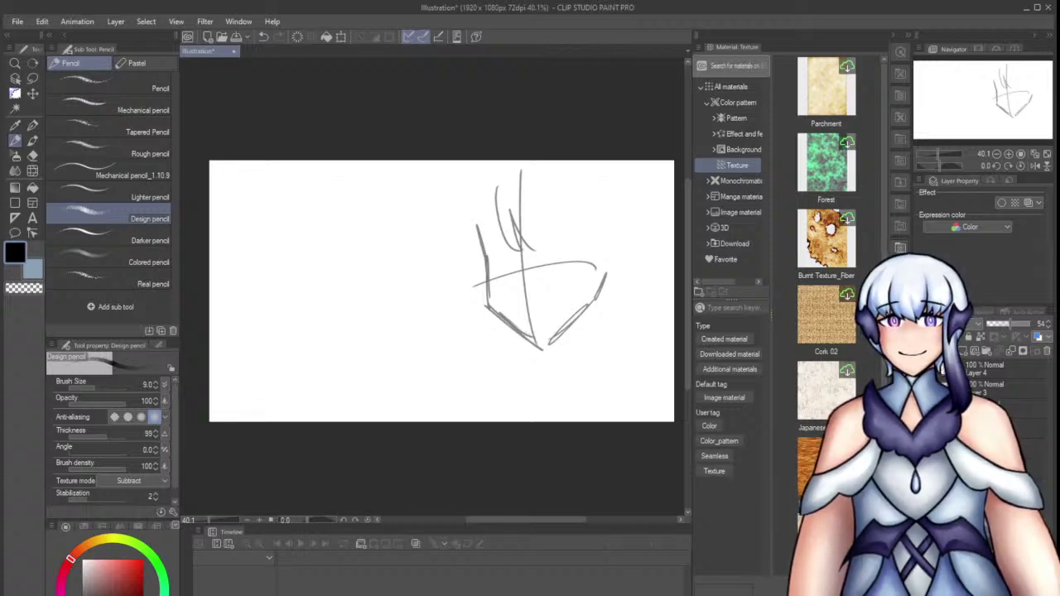
Switch to a full-opacity layer, set the pencil size to 13 and draw the left cheek line over the guide
click(975, 351)
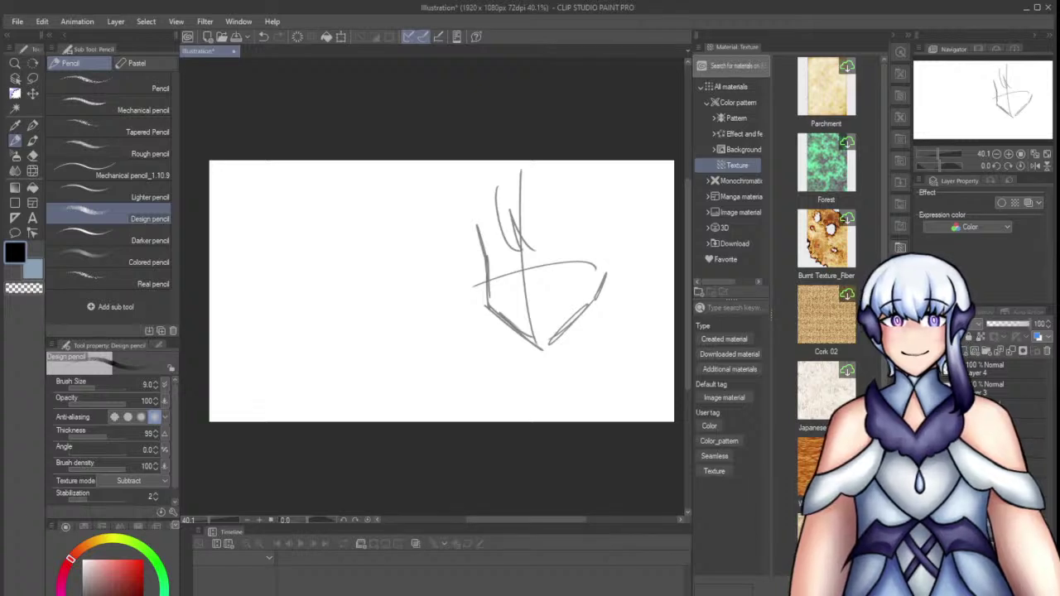
click(155, 382)
click(155, 383)
click(155, 383)
click(155, 383)
scroll(537, 325, up, 3)
drag(393, 77, 413, 159)
key(ctrl+z)
key(ctrl+z)
mouse_move(408, 136)
mouse_down()
mouse_move(427, 204)
mouse_move(416, 224)
mouse_up()
key(ctrl+z)
drag(415, 186, 420, 278)
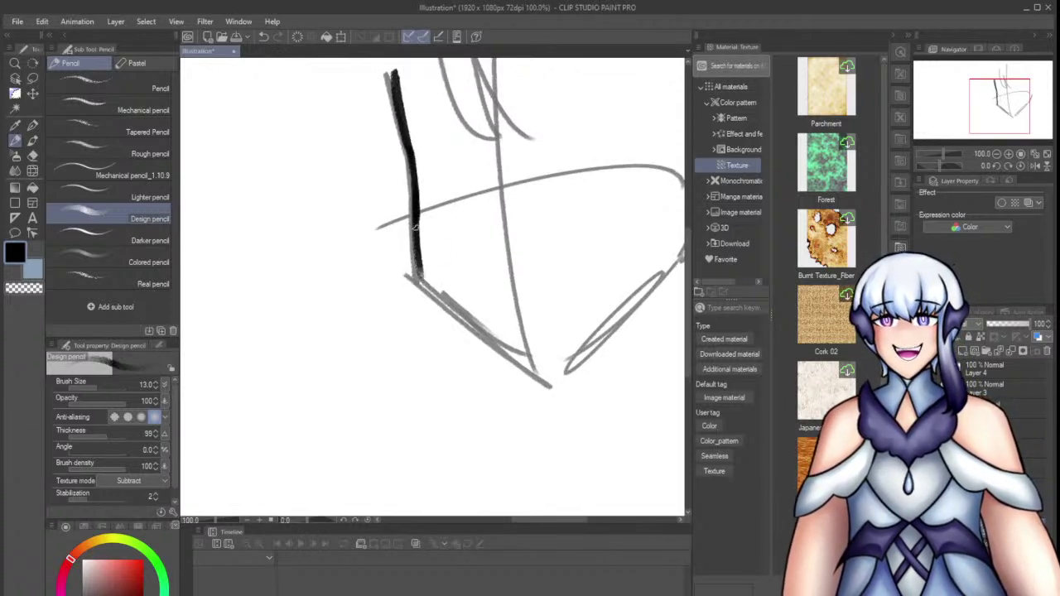
Draw the left jaw line from the cheek down to the chin
drag(416, 212, 439, 300)
key(ctrl+z)
drag(418, 251, 465, 324)
key(ctrl+z)
mouse_move(414, 270)
mouse_down()
mouse_move(457, 321)
mouse_move(572, 383)
mouse_move(426, 285)
mouse_move(548, 367)
mouse_up()
key(ctrl+z)
key(ctrl+z)
key(ctrl+z)
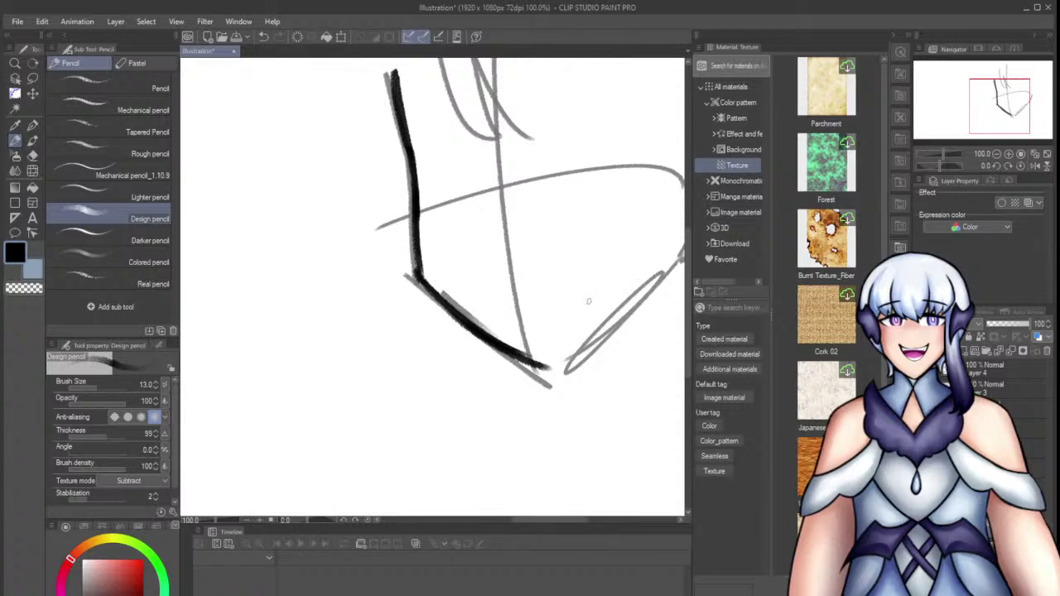
Draw the right cheek and jaw line down to the pointed chin
scroll(518, 343, down, 3)
scroll(553, 284, up, 2)
mouse_move(559, 307)
mouse_down()
mouse_move(549, 364)
mouse_move(470, 457)
mouse_up()
key(ctrl+z)
key(ctrl+z)
drag(552, 363, 447, 457)
Erase the left jaw segment and redraw it as a smoother line to the chin
key(e)
mouse_move(346, 382)
mouse_down()
mouse_move(378, 417)
mouse_move(437, 441)
mouse_up()
key(p)
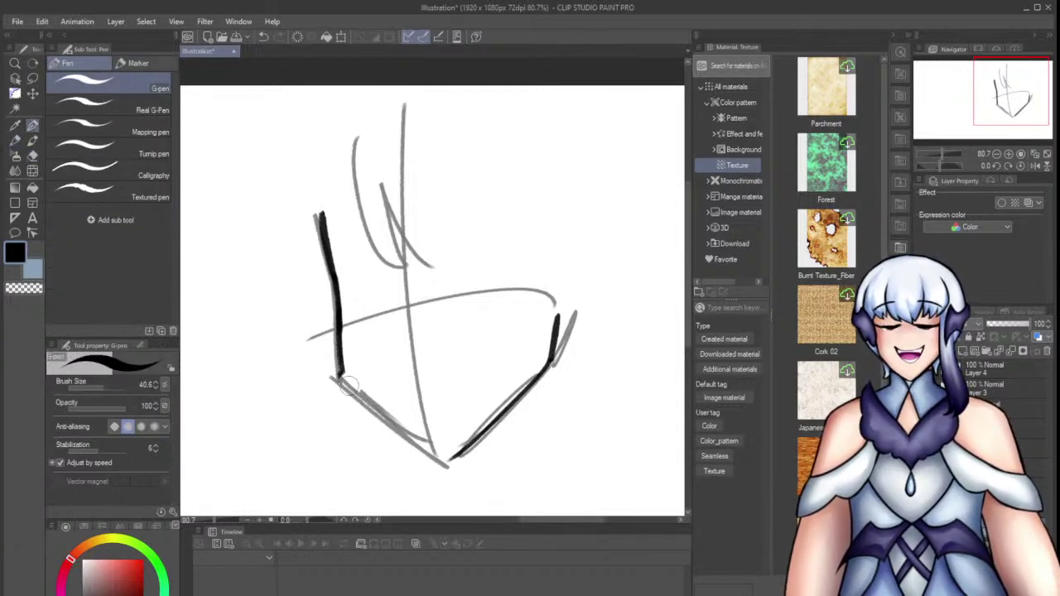
key(p)
drag(342, 373, 373, 409)
key(ctrl+z)
mouse_move(341, 373)
mouse_down()
mouse_move(384, 424)
mouse_move(452, 457)
mouse_up()
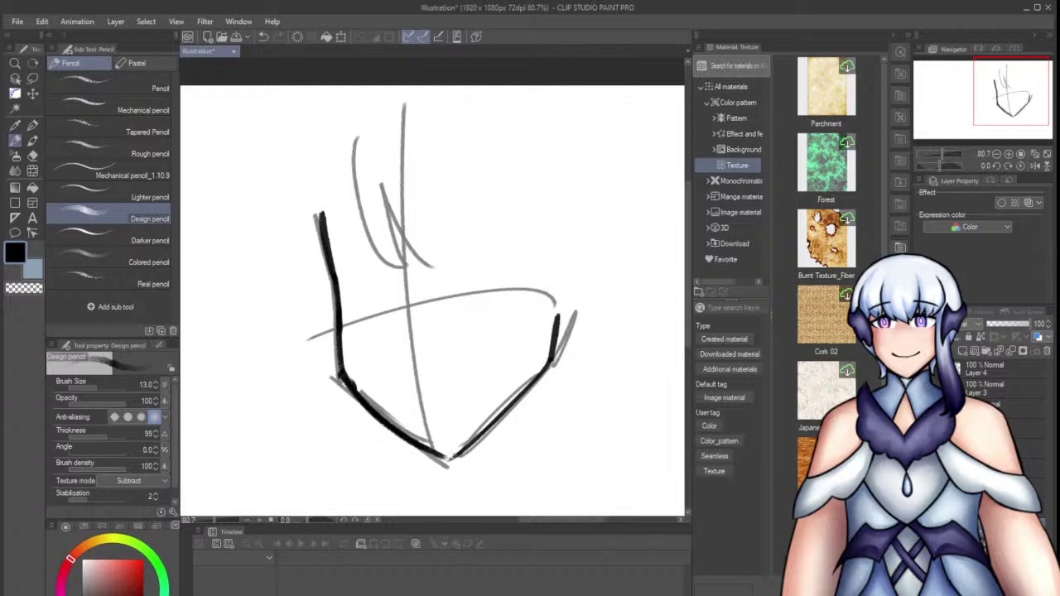
Draw the right eye with its upper lid, small pupil and lower lid, plus a slanted eyebrow above it
mouse_move(454, 240)
mouse_down()
mouse_move(440, 245)
mouse_move(497, 231)
mouse_move(519, 242)
mouse_up()
drag(427, 195, 532, 214)
key(ctrl+z)
mouse_move(439, 247)
mouse_down()
mouse_move(494, 232)
mouse_move(471, 272)
mouse_move(472, 317)
mouse_move(502, 322)
mouse_move(495, 292)
mouse_up()
key(ctrl+z)
key(ctrl+z)
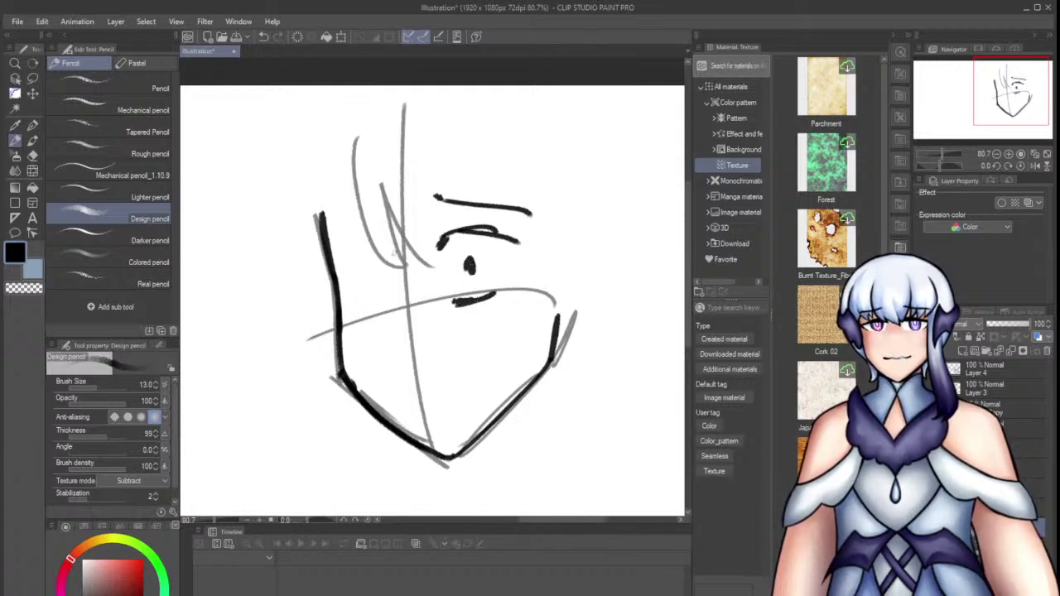
Draw a small frowning mouth and a U-shaped sweat drop on the right cheek
drag(429, 418, 473, 393)
key(ctrl+z)
key(ctrl+z)
key(ctrl+z)
mouse_move(494, 340)
mouse_down()
mouse_move(513, 365)
mouse_move(516, 335)
mouse_up()
Thicken the right eye's upper lid and draw the arched left eyelid against the cheek line
drag(348, 145, 391, 275)
key(ctrl+z)
mouse_move(459, 229)
mouse_down()
mouse_move(520, 237)
mouse_move(530, 264)
mouse_up()
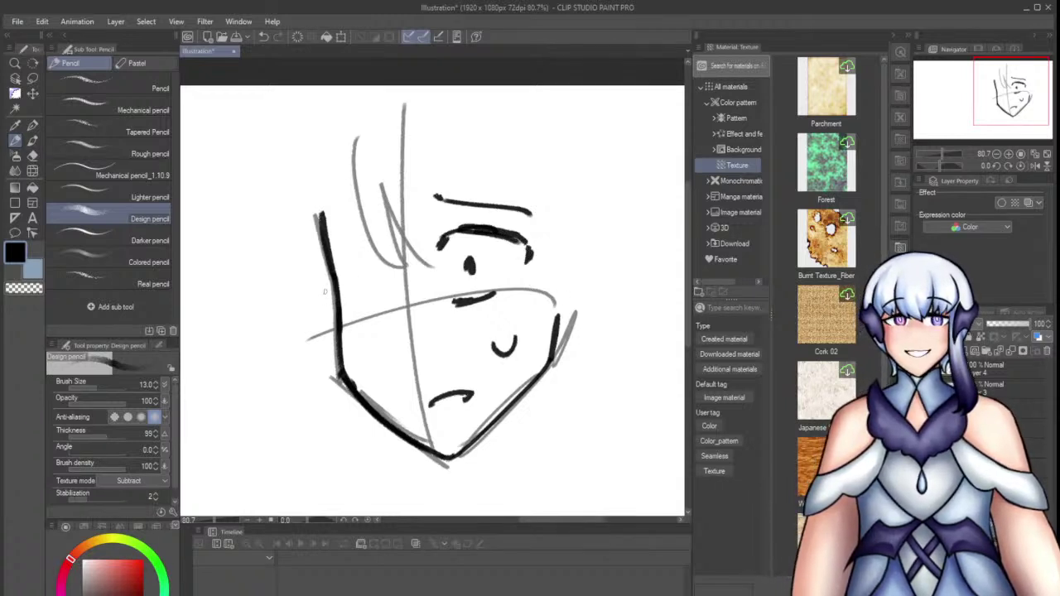
mouse_move(347, 264)
mouse_down()
mouse_move(337, 278)
mouse_move(355, 256)
mouse_move(381, 252)
mouse_move(361, 254)
mouse_move(364, 267)
mouse_up()
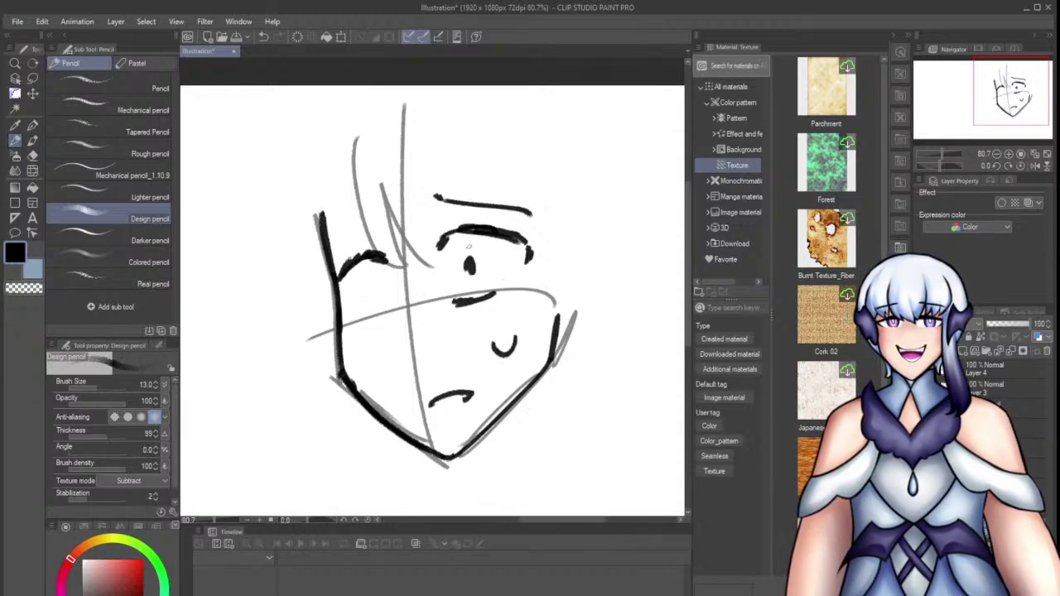
Draw the left fringe strands sweeping down to the middle of the face
mouse_move(411, 149)
mouse_down()
mouse_move(454, 283)
mouse_move(453, 270)
mouse_up()
key(ctrl+z)
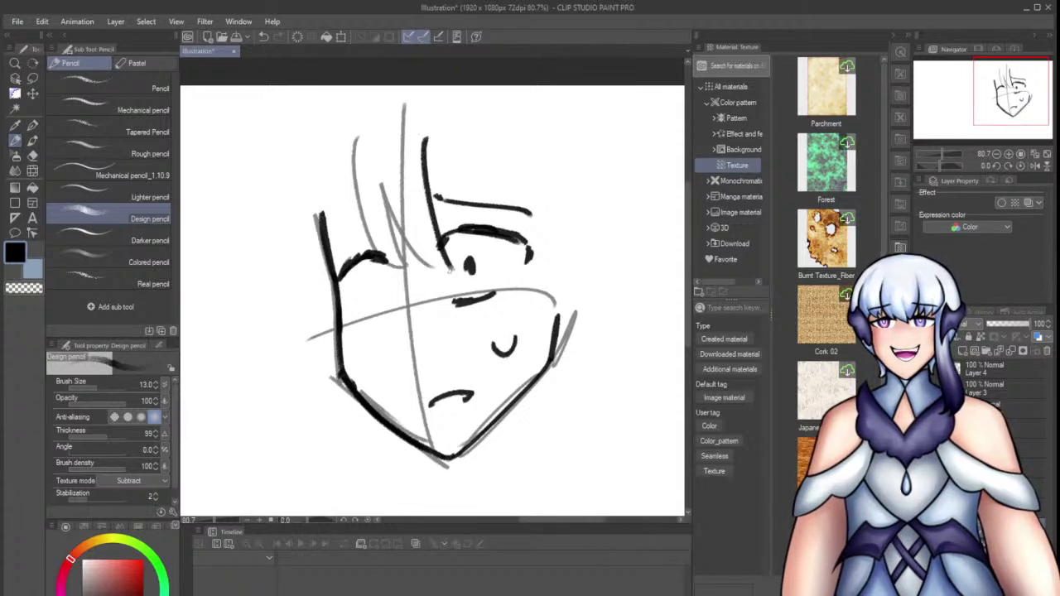
mouse_move(346, 136)
mouse_down()
mouse_move(380, 271)
mouse_move(388, 264)
mouse_up()
key(ctrl+z)
drag(368, 228, 452, 278)
Draw the right fringe strands across the eyebrow and a side lock beside the right eye
mouse_move(433, 133)
mouse_down()
mouse_move(518, 226)
mouse_move(497, 226)
mouse_up()
key(ctrl+z)
key(ctrl+z)
drag(425, 169, 498, 225)
mouse_move(466, 171)
mouse_down()
mouse_move(524, 250)
mouse_move(532, 312)
mouse_up()
key(ctrl+z)
drag(527, 242, 530, 288)
drag(537, 188, 545, 295)
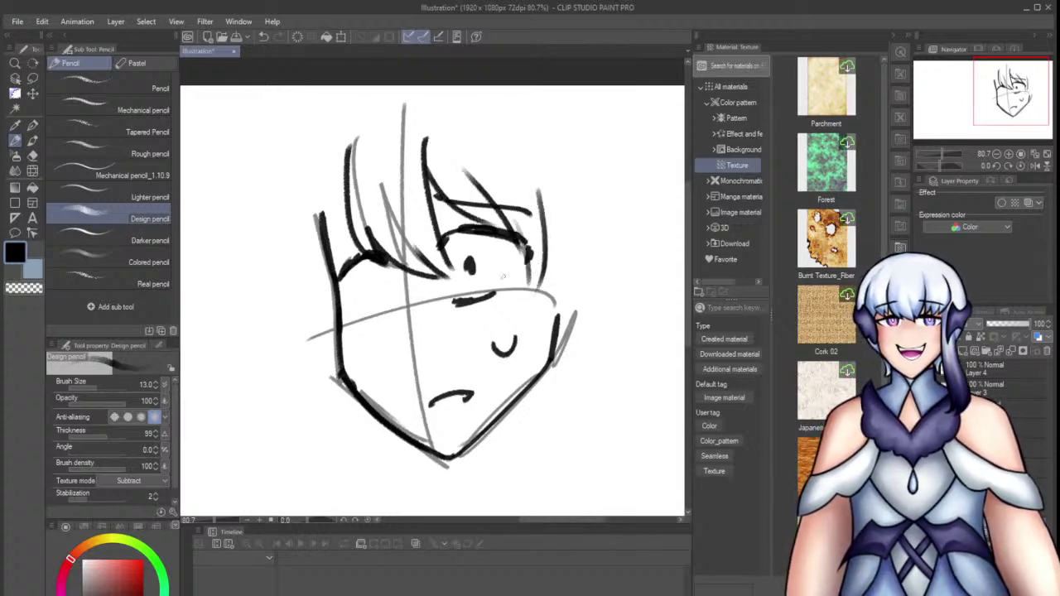
Add a short strand at the left temple and erase the overlong tops of the fringe strands
mouse_move(343, 173)
mouse_down()
mouse_move(336, 215)
mouse_move(348, 266)
mouse_up()
key(ctrl+z)
drag(320, 230, 339, 273)
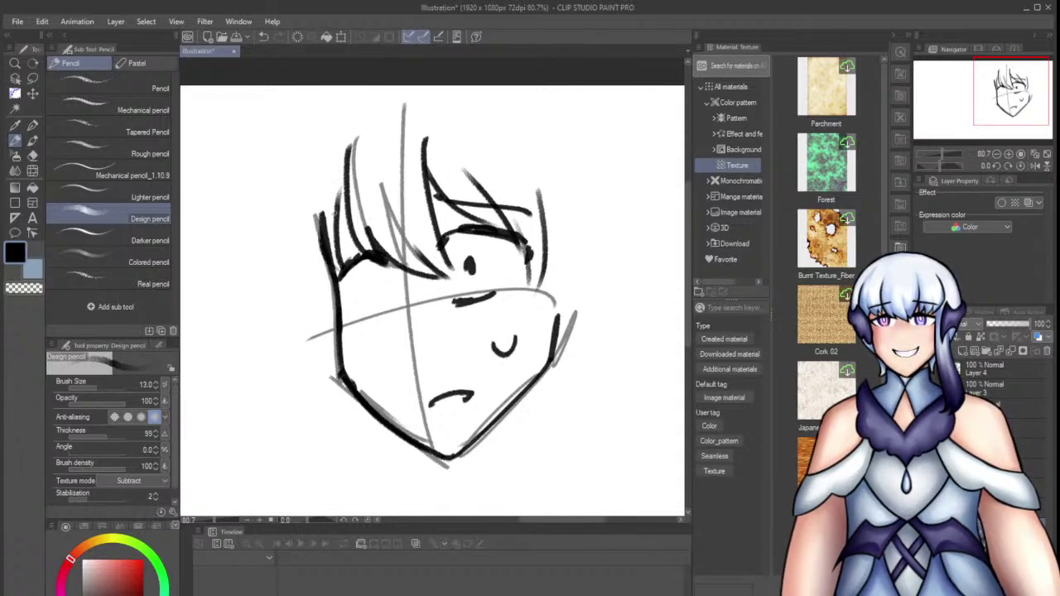
key(e)
drag(352, 164, 357, 129)
drag(415, 148, 450, 167)
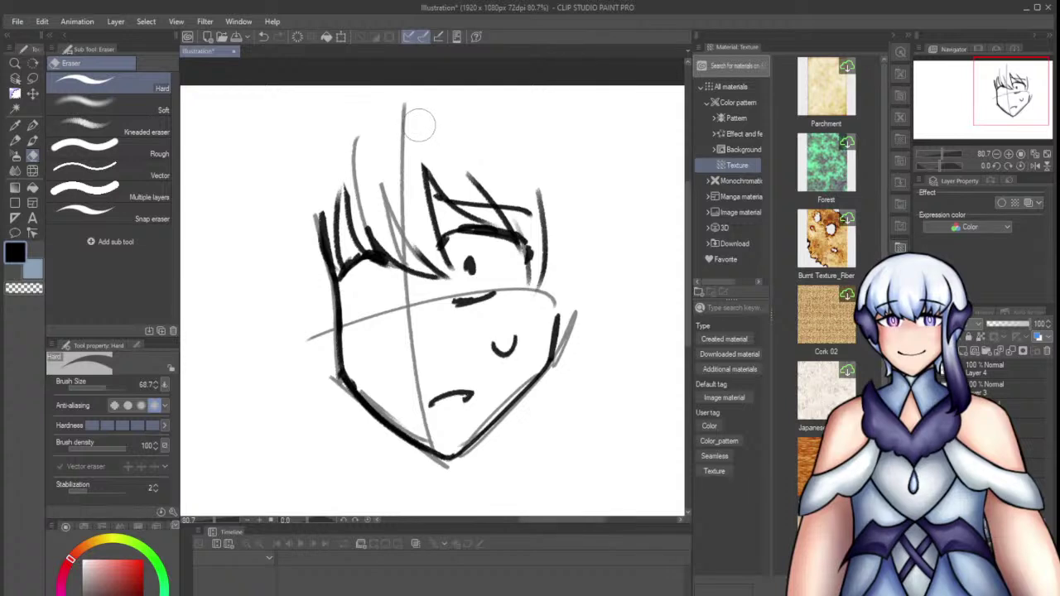
Draw a long curved line over the top of the fringe, continuing around the right side of the head
key(p)
mouse_move(321, 206)
mouse_down()
mouse_move(361, 169)
mouse_move(426, 155)
mouse_move(545, 175)
mouse_move(600, 242)
mouse_up()
key(ctrl+z)
key(ctrl+z)
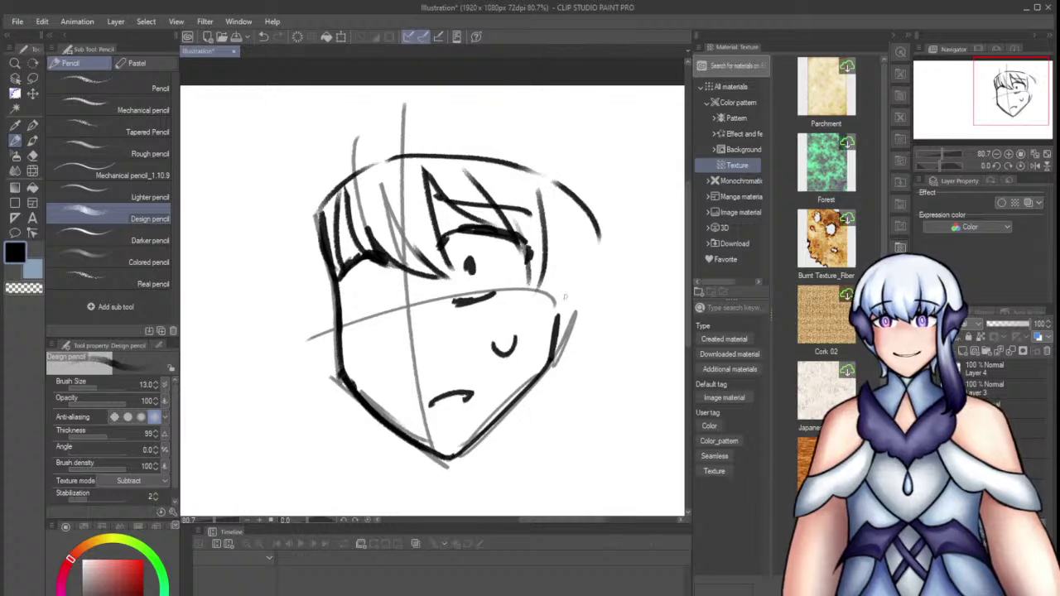
Move the drawn face slightly to the right of its guidelines
scroll(443, 193, down, 2)
drag(553, 523, 543, 523)
key(ctrl+t)
drag(517, 293, 540, 298)
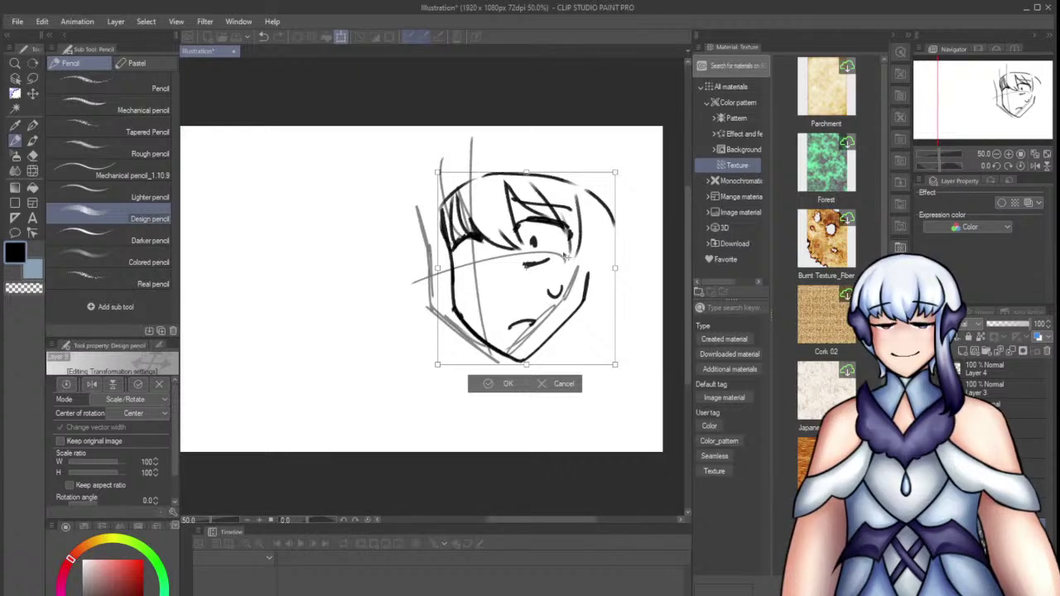
key(Return)
Draw the hair behind the right cheek with inner strands and a curved outer edge
drag(578, 291, 601, 263)
drag(613, 215, 605, 274)
key(ctrl+z)
drag(613, 215, 608, 272)
key(ctrl+z)
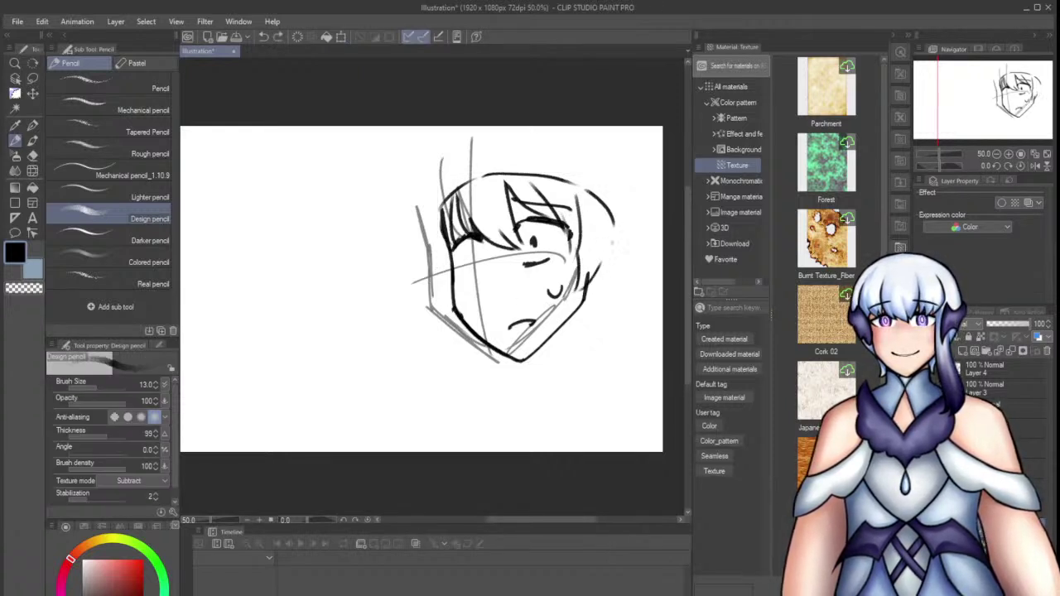
drag(597, 229, 606, 271)
mouse_move(626, 223)
mouse_down()
mouse_move(617, 277)
mouse_move(603, 298)
mouse_up()
key(ctrl+z)
Draw the curved outer hair edge beside the left cheek and join it to the jaw
mouse_move(435, 210)
mouse_down()
mouse_move(428, 275)
mouse_move(446, 293)
mouse_up()
key(ctrl+z)
key(ctrl+z)
key(ctrl+z)
drag(429, 207, 441, 270)
drag(441, 253, 455, 292)
key(ctrl+z)
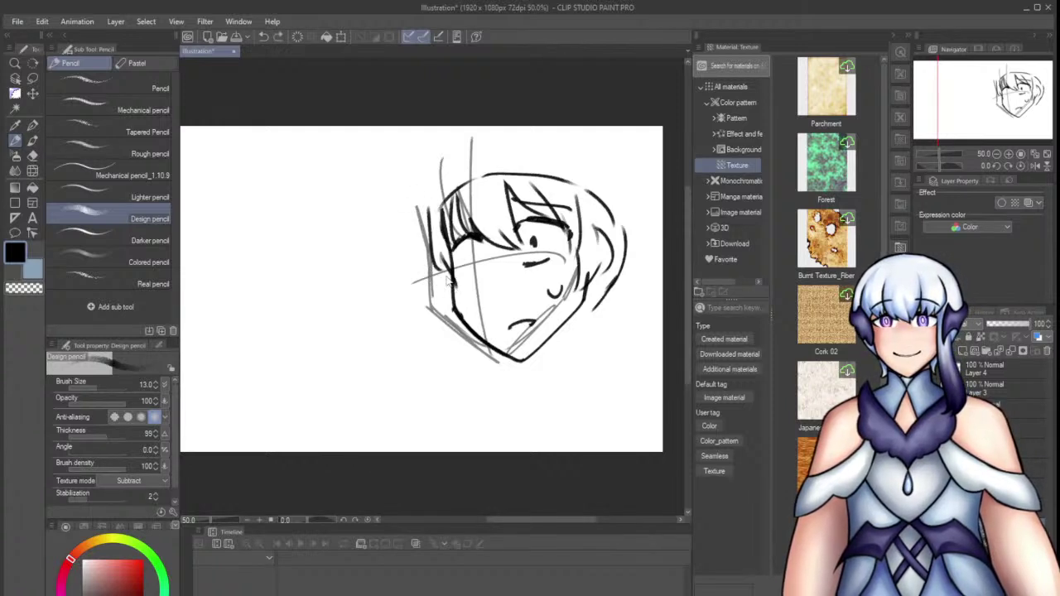
key(ctrl+z)
key(ctrl+z)
drag(434, 212, 434, 288)
drag(436, 275, 455, 315)
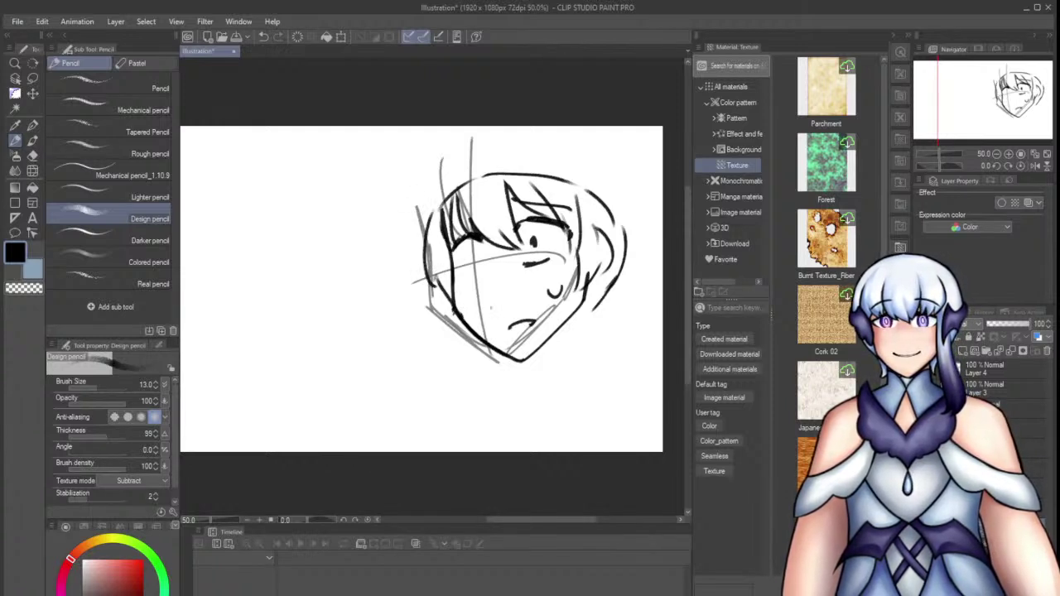
Draw the neck line straight down from behind the right side of the jaw, retrying until it fits
drag(582, 300, 587, 377)
key(ctrl+z)
drag(585, 293, 597, 365)
key(ctrl+z)
drag(585, 292, 590, 364)
key(ctrl+z)
key(ctrl+z)
drag(587, 286, 590, 360)
key(ctrl+z)
drag(589, 292, 591, 369)
key(ctrl+z)
drag(590, 286, 592, 364)
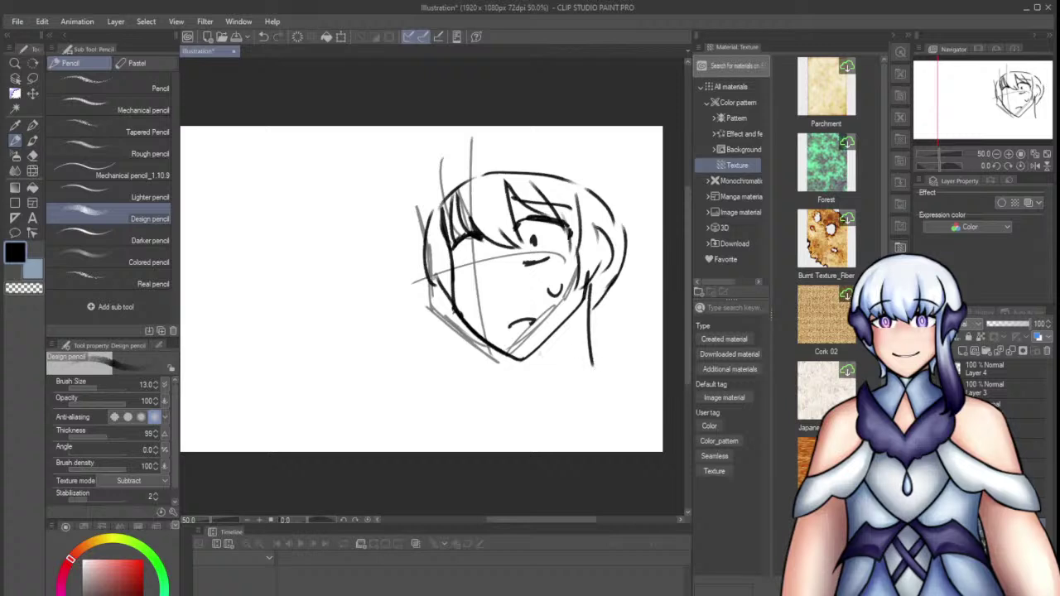
Draw the upper edge and rounded right side of the turtleneck collar beneath the chin
mouse_move(522, 365)
mouse_down()
mouse_move(579, 356)
mouse_move(586, 336)
mouse_up()
key(ctrl+z)
key(ctrl+z)
key(ctrl+z)
mouse_move(512, 359)
mouse_down()
mouse_move(511, 370)
mouse_move(592, 334)
mouse_move(600, 359)
mouse_up()
key(ctrl+z)
Complete the collar's lower edge and add short ribbing lines across it
key(e)
key(p)
key(p)
key(ctrl+z)
mouse_move(509, 391)
mouse_down()
mouse_move(577, 380)
mouse_move(521, 386)
mouse_up()
key(ctrl+z)
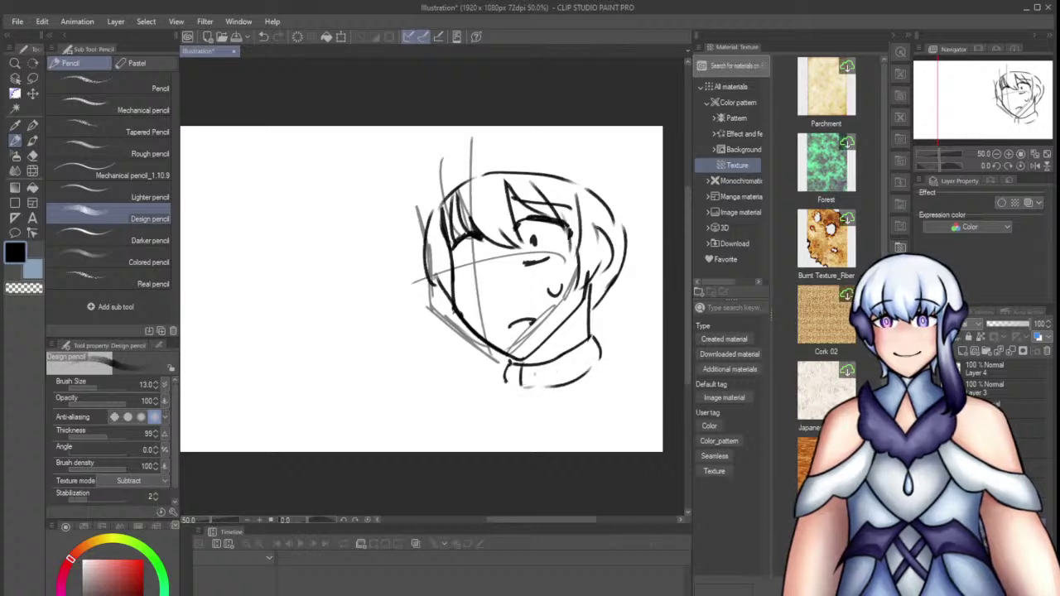
key(ctrl+z)
Draw the rounded crown of a knit hat over the head, retrying the curves until they fit
drag(608, 153, 628, 213)
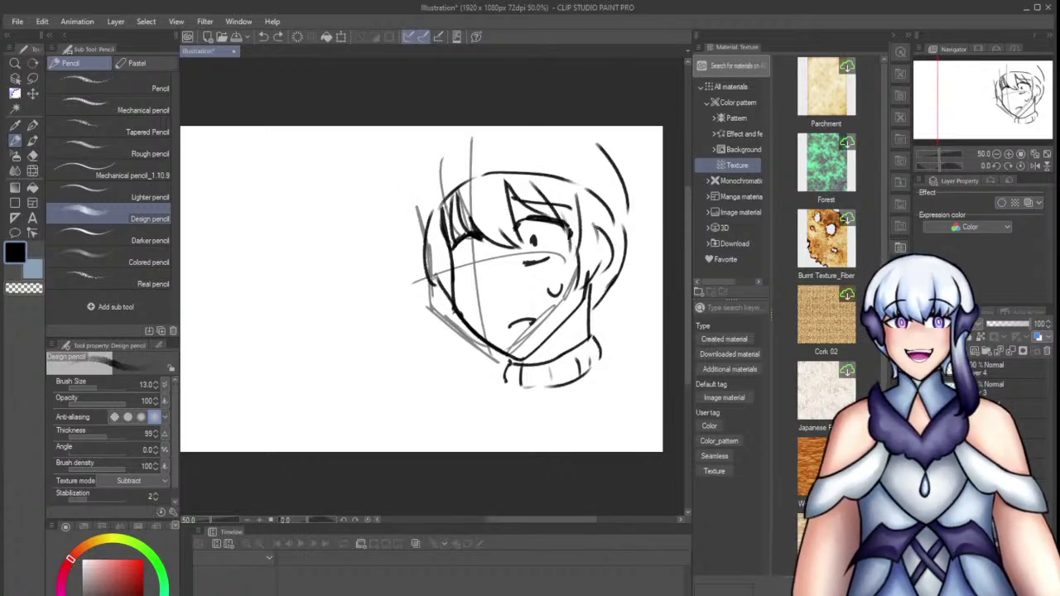
drag(425, 221, 460, 162)
key(ctrl+z)
mouse_move(418, 219)
mouse_down()
mouse_move(444, 159)
mouse_move(491, 127)
mouse_up()
key(ctrl+z)
key(ctrl+z)
key(ctrl+z)
mouse_move(452, 155)
mouse_down()
mouse_move(504, 128)
mouse_move(599, 150)
mouse_up()
key(ctrl+z)
key(ctrl+z)
key(ctrl+z)
key(ctrl+z)
drag(545, 128, 602, 155)
key(ctrl+z)
key(ctrl+z)
key(ctrl+z)
key(ctrl+z)
Draw the upper edge of the hat's folded brim above the hair and add short ribbing lines across it
drag(430, 217, 487, 155)
key(ctrl+z)
mouse_move(425, 213)
mouse_down()
mouse_move(461, 167)
mouse_move(515, 149)
mouse_move(555, 148)
mouse_move(603, 182)
mouse_up()
key(ctrl+z)
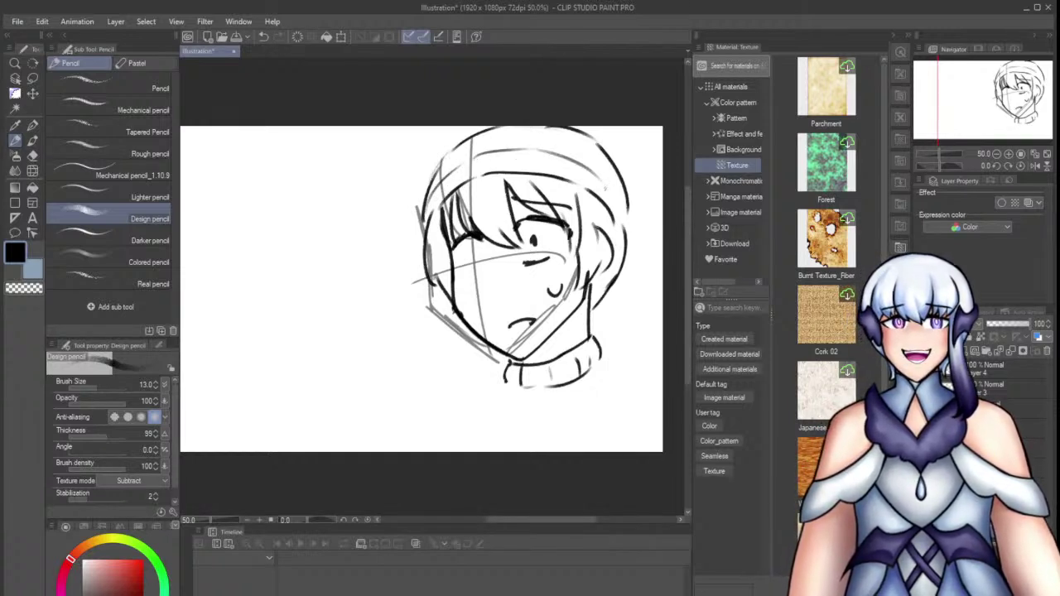
key(ctrl+z)
drag(553, 155, 618, 207)
drag(583, 175, 587, 190)
drag(601, 179, 608, 211)
drag(541, 165, 546, 178)
drag(508, 159, 514, 171)
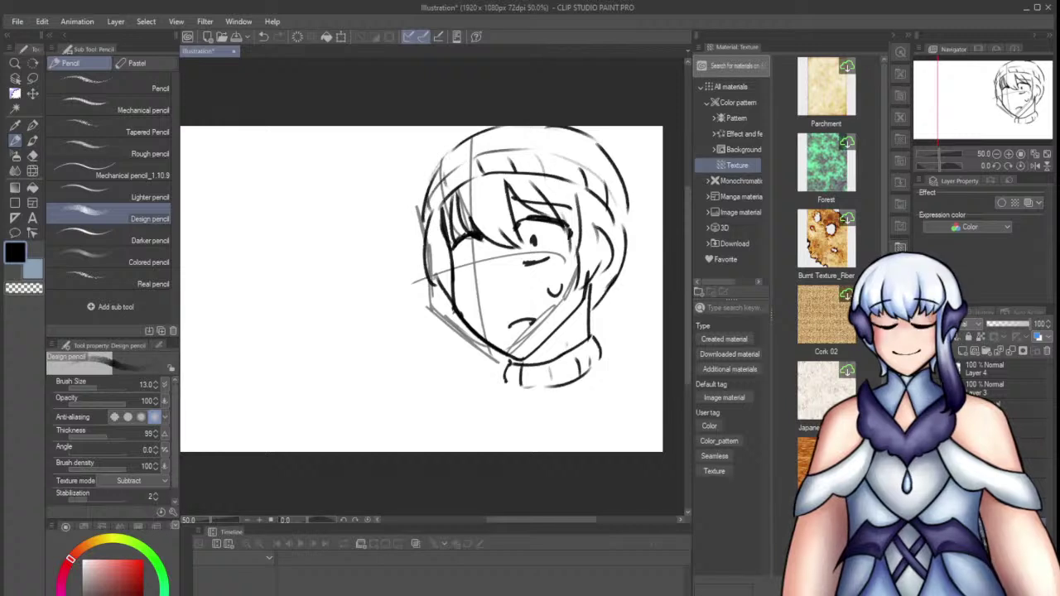
Draw both shoulder lines sloping out from the turtleneck collar towards the canvas edges, retrying the longer one
drag(599, 360, 663, 377)
key(ctrl+z)
drag(502, 380, 392, 445)
key(ctrl+z)
key(ctrl+z)
key(ctrl+z)
mouse_move(504, 380)
mouse_down()
mouse_move(383, 437)
mouse_move(358, 468)
mouse_up()
key(ctrl+z)
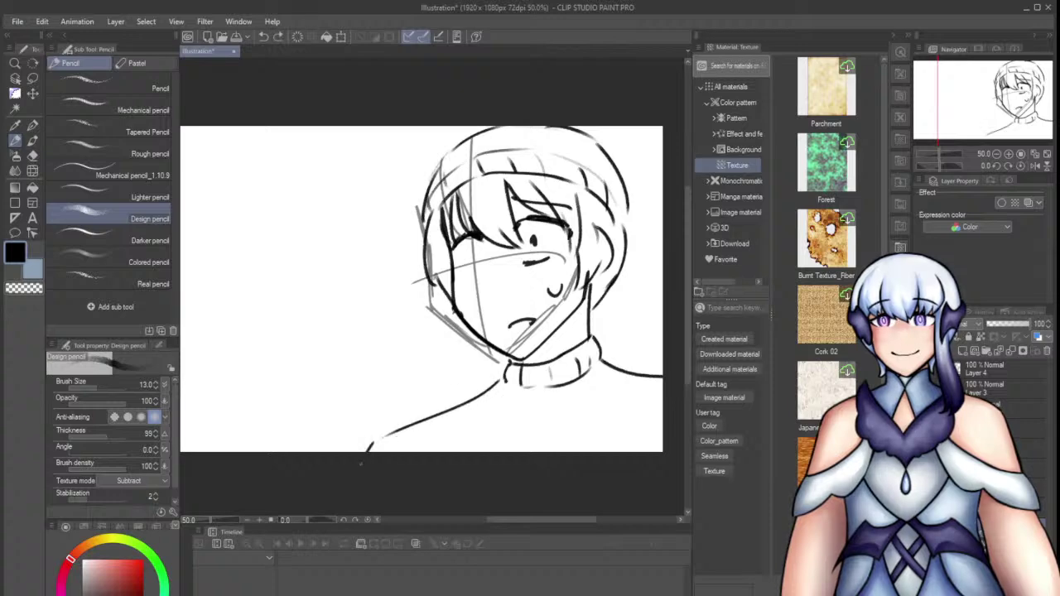
Add a small pupil to the eye nearest the face outline and touch up the hair strand and lash beside it
scroll(462, 212, up, 9)
drag(483, 192, 439, 241)
drag(499, 316, 501, 308)
mouse_move(466, 276)
mouse_down()
mouse_move(443, 305)
mouse_move(449, 338)
mouse_up()
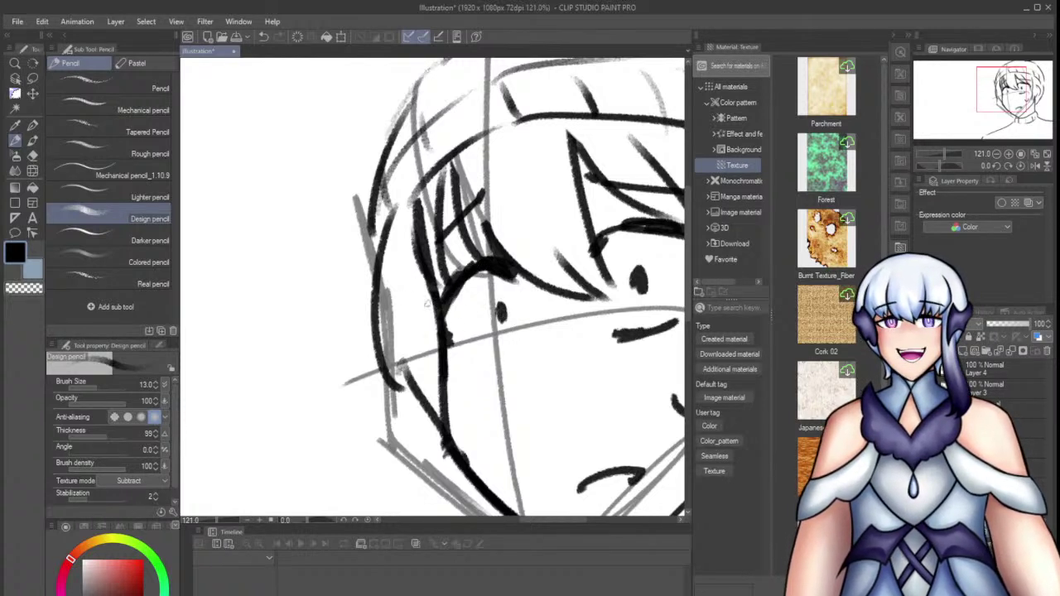
Shade the bridge of the nose and the area under the smaller eye with light diagonal strokes
scroll(471, 312, down, 4)
scroll(542, 325, up, 7)
drag(541, 285, 488, 352)
mouse_move(550, 304)
mouse_down()
mouse_move(527, 343)
mouse_move(497, 339)
mouse_move(563, 300)
mouse_move(512, 308)
mouse_move(452, 350)
mouse_move(412, 357)
mouse_up()
key(ctrl+z)
key(ctrl+z)
drag(468, 333, 426, 351)
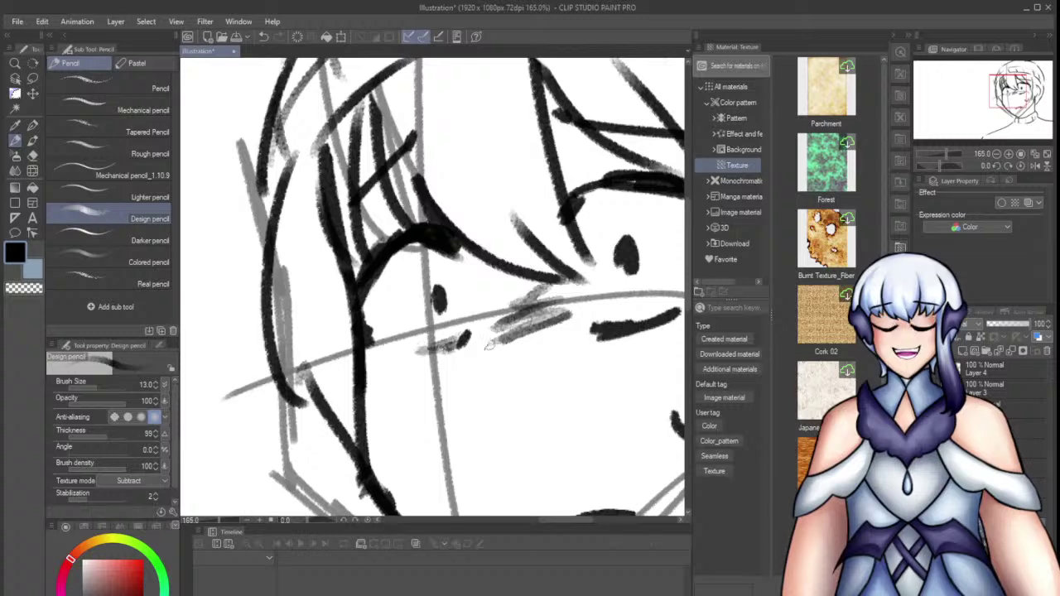
Replace the hard line under the larger eye with soft shading and hide the construction-line layer
scroll(477, 307, down, 3)
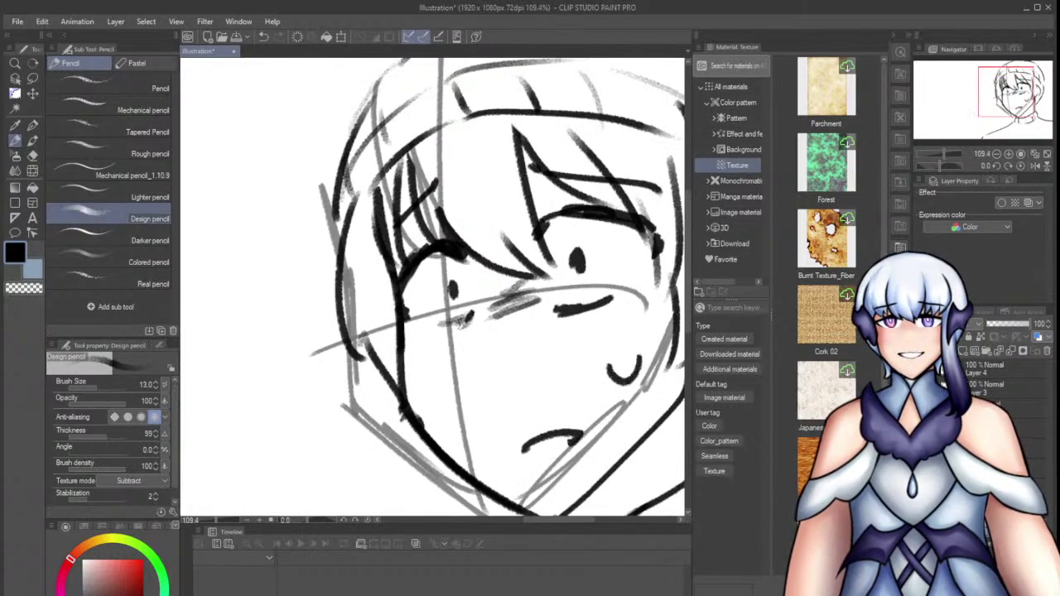
key(e)
mouse_move(547, 308)
mouse_down()
mouse_move(618, 290)
mouse_move(603, 305)
mouse_move(623, 287)
mouse_up()
key(p)
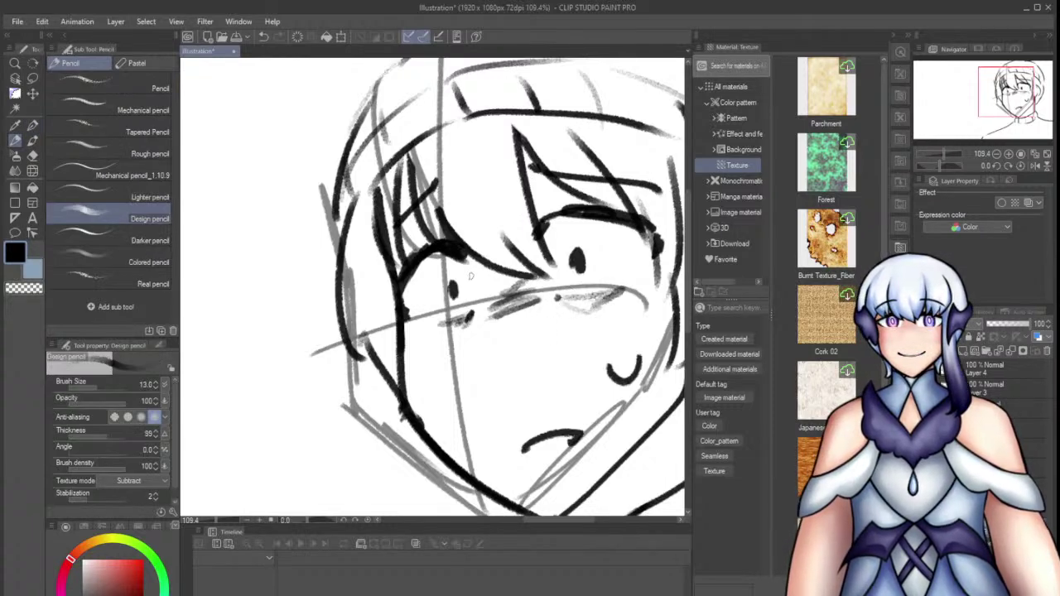
scroll(584, 206, down, 5)
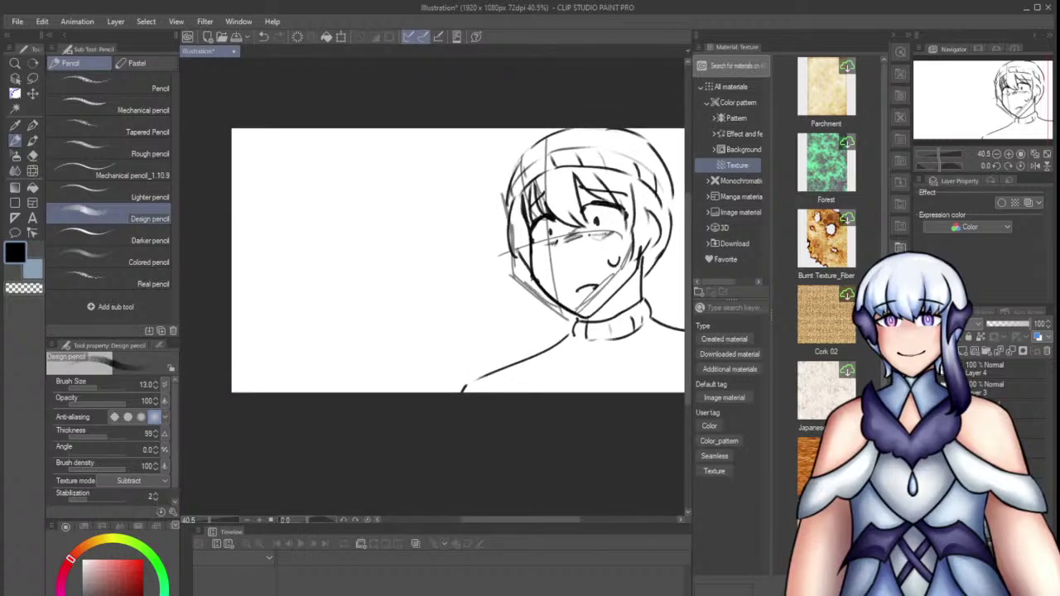
click(921, 428)
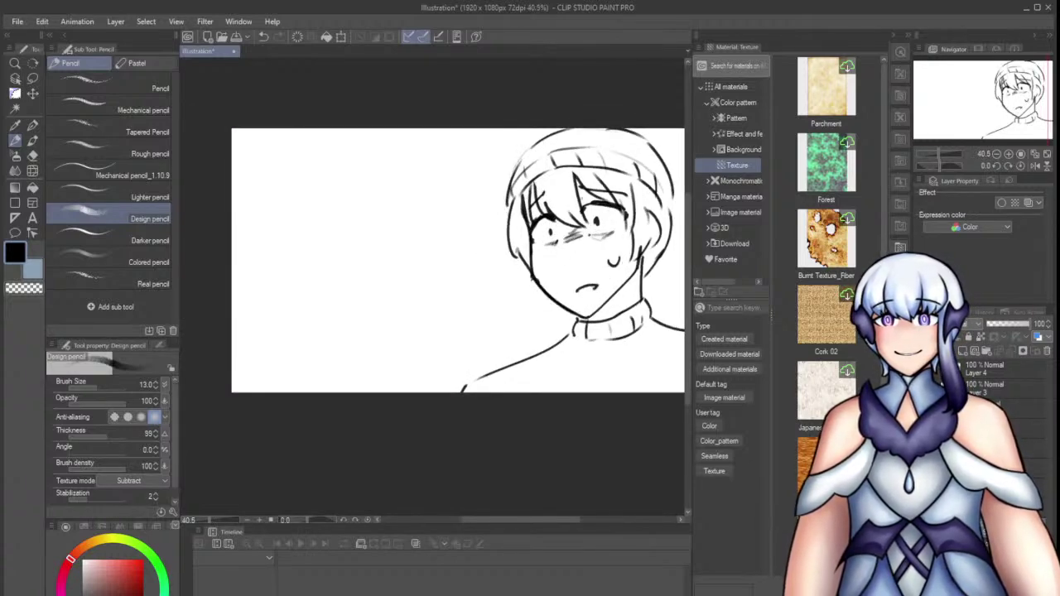
Reduce both pupils to smaller dots by erasing and redrawing them
scroll(591, 222, up, 6)
key(e)
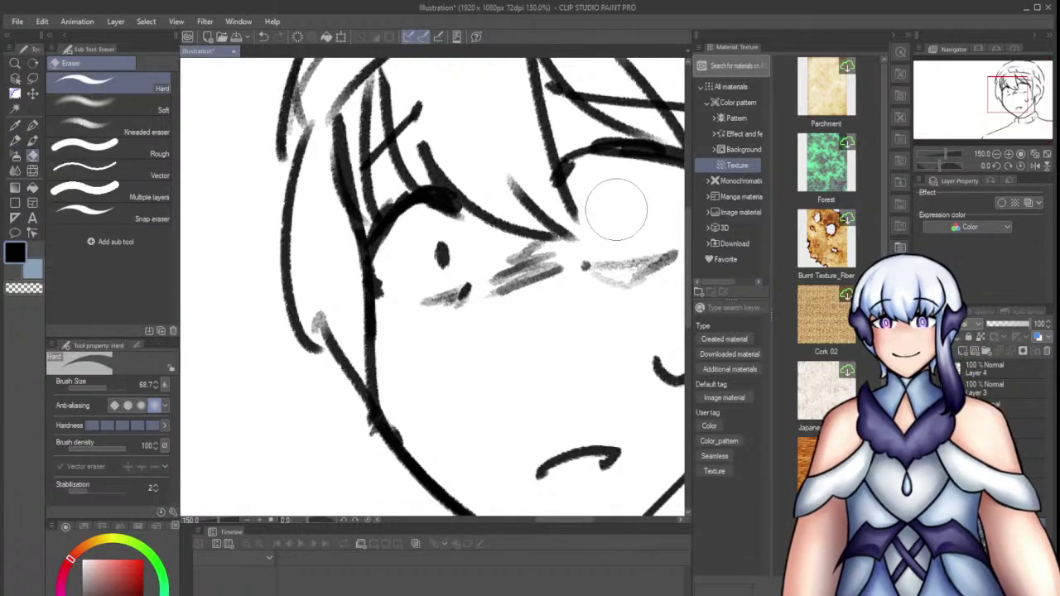
key(p)
drag(606, 206, 603, 218)
key(e)
drag(447, 252, 448, 242)
key(p)
key(ctrl+0)
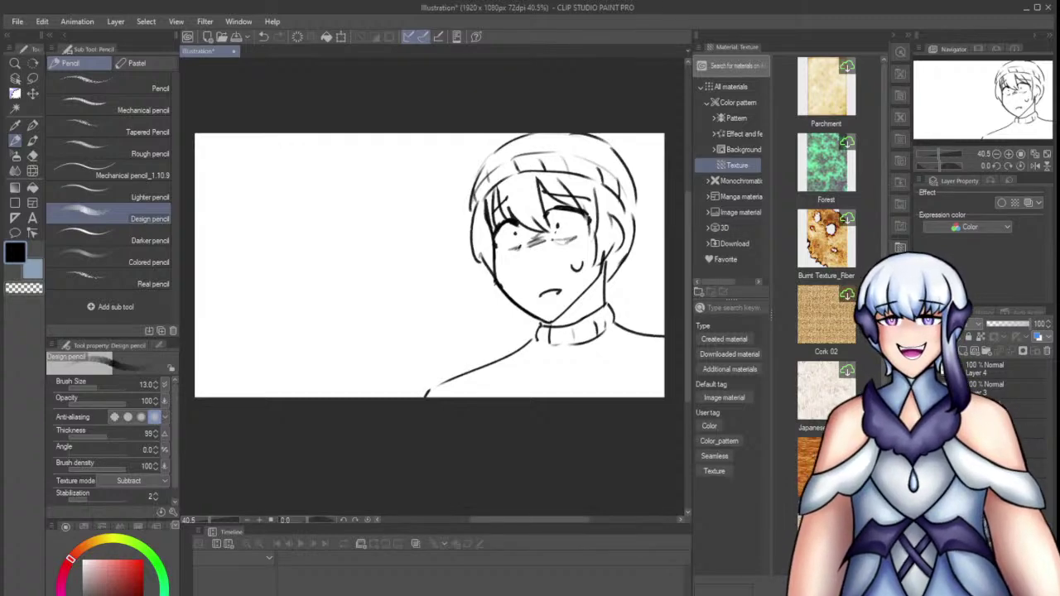
scroll(512, 232, up, 6)
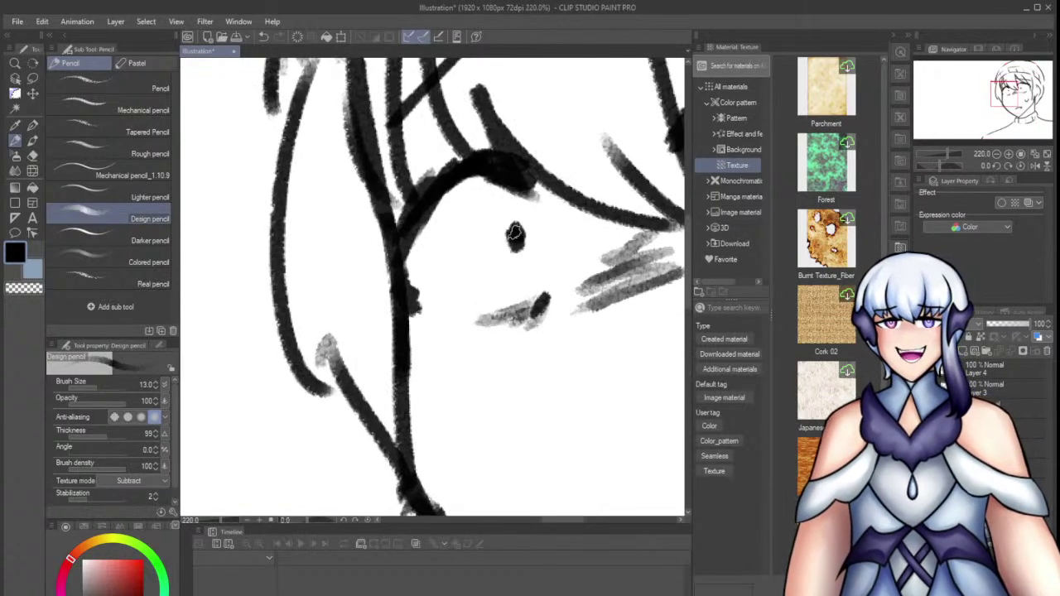
Draw a small puffy thought bubble beside the chin, above the shoulder line, retrying its strokes
scroll(512, 232, down, 2)
scroll(580, 241, down, 2)
key(ctrl+z)
mouse_move(509, 323)
mouse_down()
mouse_move(529, 330)
mouse_move(499, 351)
mouse_move(517, 326)
mouse_move(490, 333)
mouse_move(499, 348)
mouse_up()
key(ctrl+z)
key(ctrl+z)
key(ctrl+z)
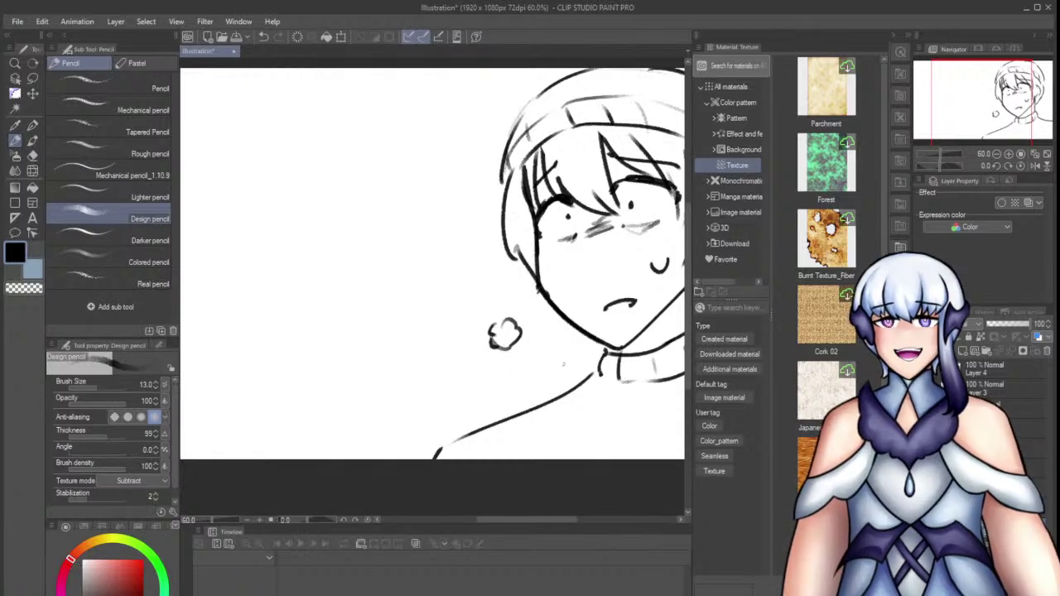
Lasso the small thought bubble and move it slightly closer to the chin
scroll(562, 362, down, 2)
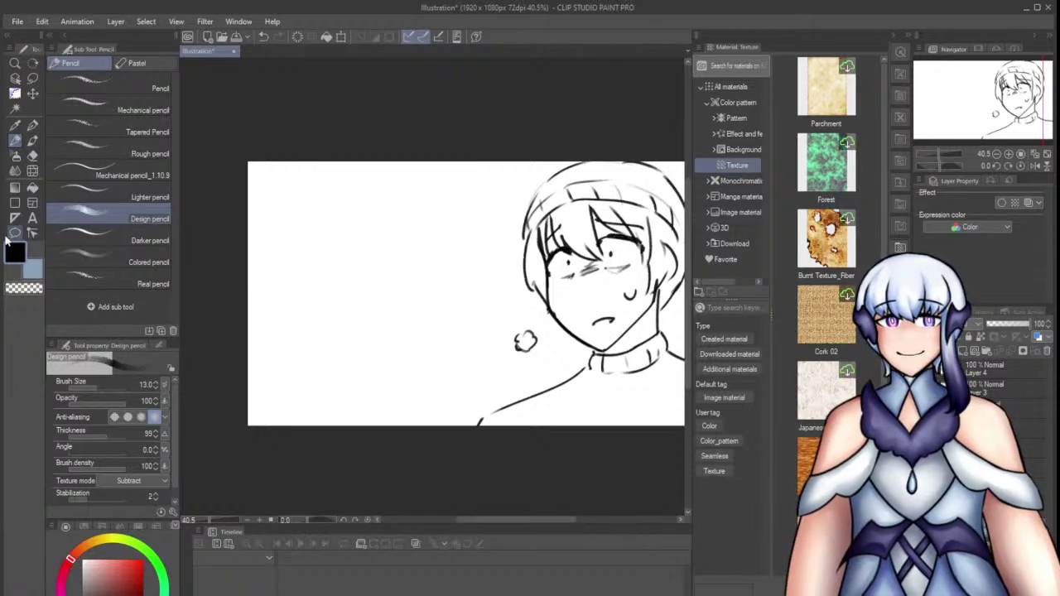
click(32, 78)
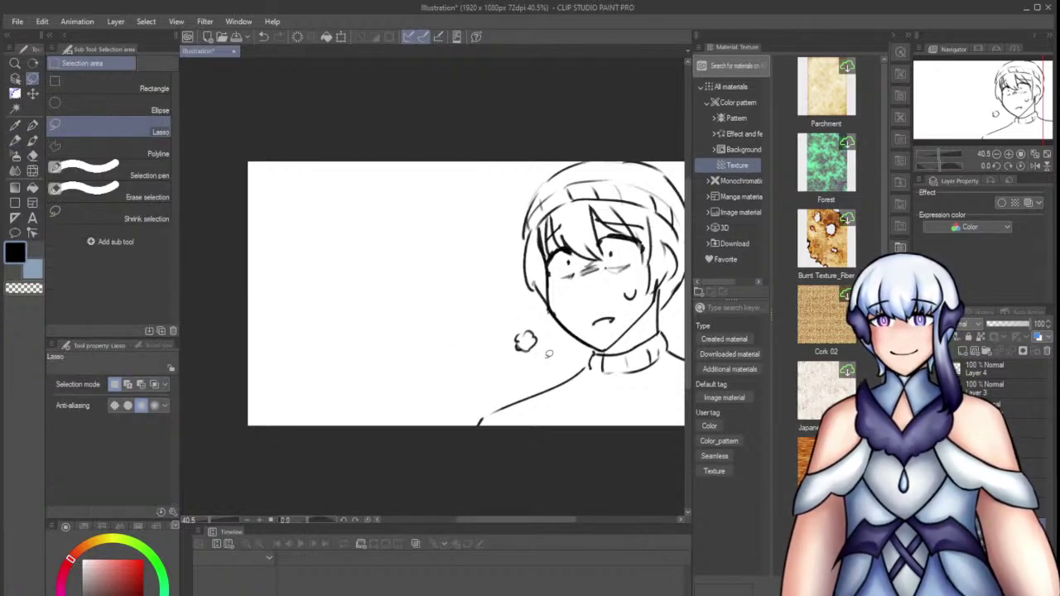
mouse_move(552, 354)
mouse_down()
mouse_move(511, 358)
mouse_move(547, 356)
mouse_up()
key(ctrl+t)
key(Return)
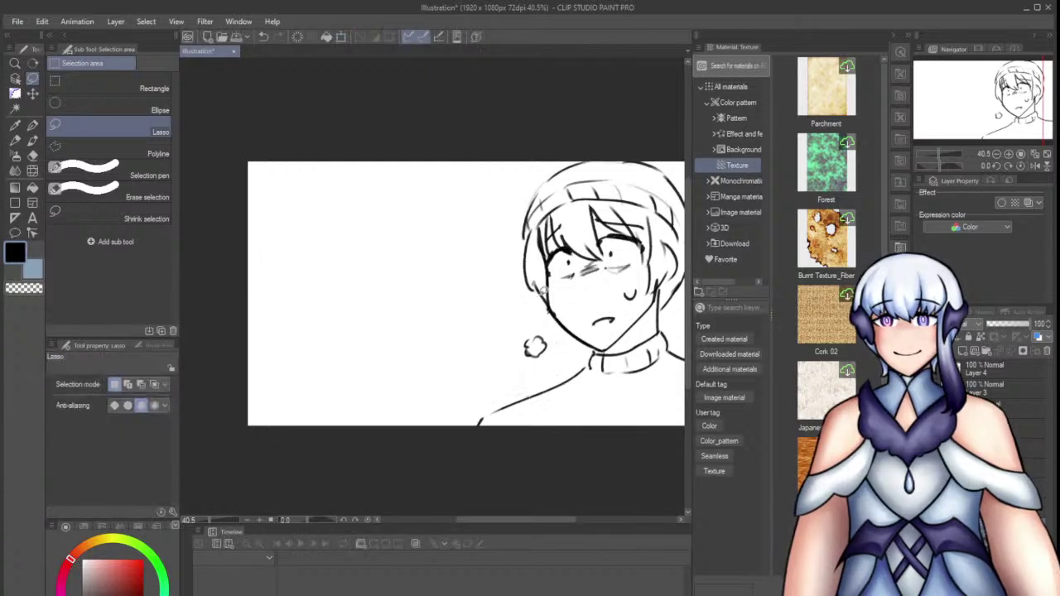
Draw a second, larger puff and a big scalloped thought cloud filling the empty side of the canvas
key(p)
mouse_move(500, 322)
mouse_down()
mouse_move(498, 348)
mouse_move(476, 352)
mouse_move(487, 318)
mouse_up()
mouse_move(469, 162)
mouse_down()
mouse_move(487, 247)
mouse_move(472, 291)
mouse_move(439, 317)
mouse_move(397, 346)
mouse_move(339, 361)
mouse_move(292, 366)
mouse_move(246, 342)
mouse_up()
key(ctrl+z)
mouse_move(441, 318)
mouse_down()
mouse_move(441, 330)
mouse_move(331, 390)
mouse_move(249, 381)
mouse_up()
Draw a small round smiling face with spiky bangs in the upper corner of the thought cloud
scroll(345, 222, up, 5)
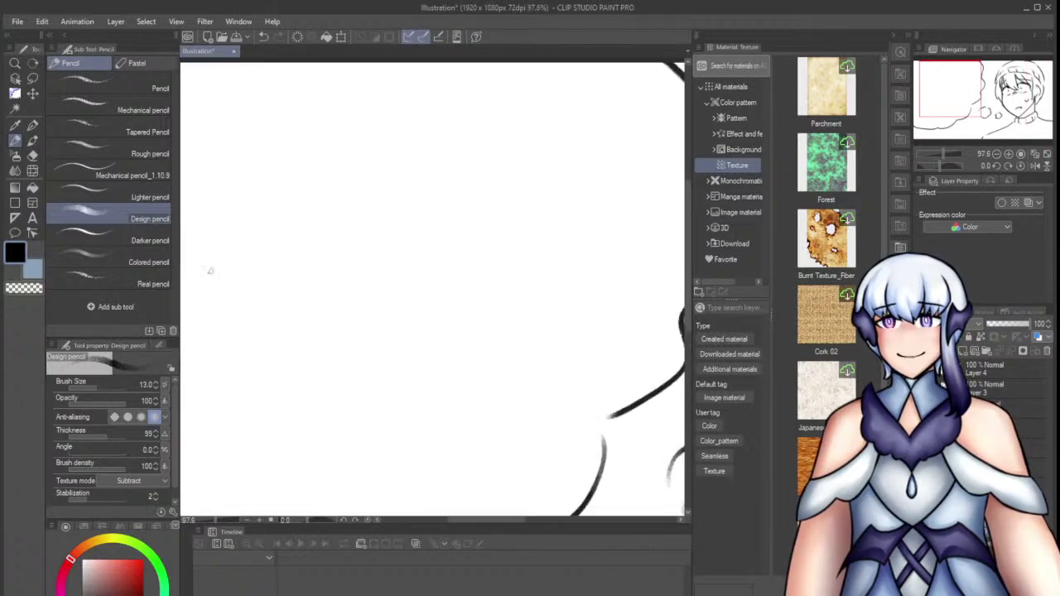
drag(244, 194, 240, 158)
key(ctrl+z)
mouse_move(240, 160)
mouse_down()
mouse_move(306, 215)
mouse_move(273, 223)
mouse_move(299, 220)
mouse_move(307, 198)
mouse_move(276, 193)
mouse_move(301, 189)
mouse_up()
key(ctrl+z)
key(ctrl+z)
mouse_move(274, 155)
mouse_down()
mouse_move(292, 176)
mouse_move(308, 159)
mouse_move(332, 166)
mouse_up()
drag(273, 192, 243, 189)
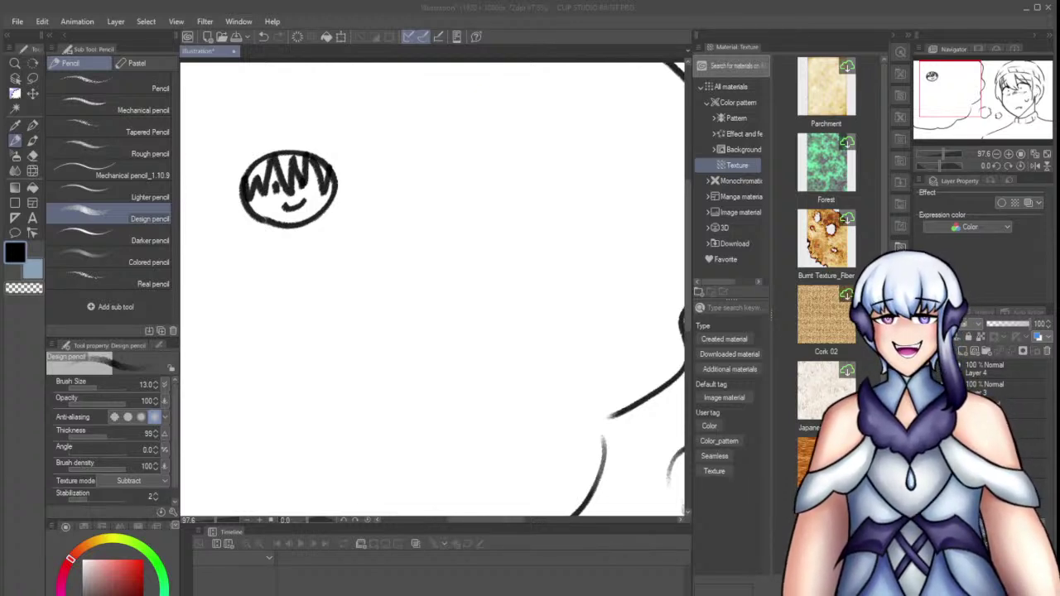
Draw a large round monster head with clawed hands, a slanted eye line and a jagged mouth beside the small face
scroll(412, 214, down, 3)
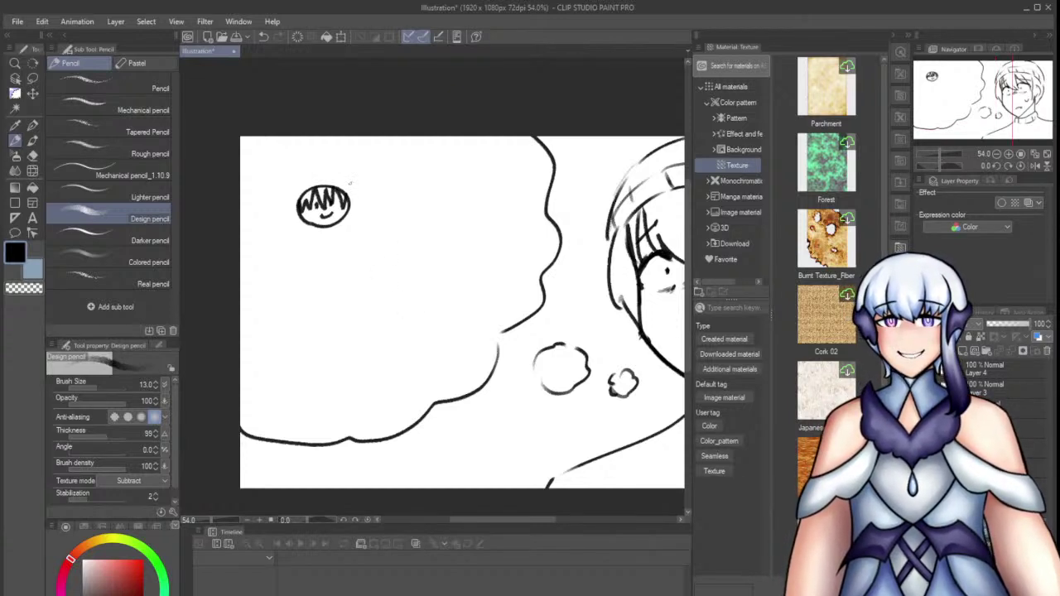
mouse_move(344, 183)
mouse_down()
mouse_move(349, 203)
mouse_move(307, 181)
mouse_move(345, 177)
mouse_move(373, 220)
mouse_up()
key(ctrl+z)
key(ctrl+z)
key(ctrl+z)
mouse_move(376, 176)
mouse_down()
mouse_move(384, 213)
mouse_move(389, 189)
mouse_move(438, 141)
mouse_move(487, 176)
mouse_move(482, 231)
mouse_move(455, 200)
mouse_move(441, 235)
mouse_move(477, 234)
mouse_up()
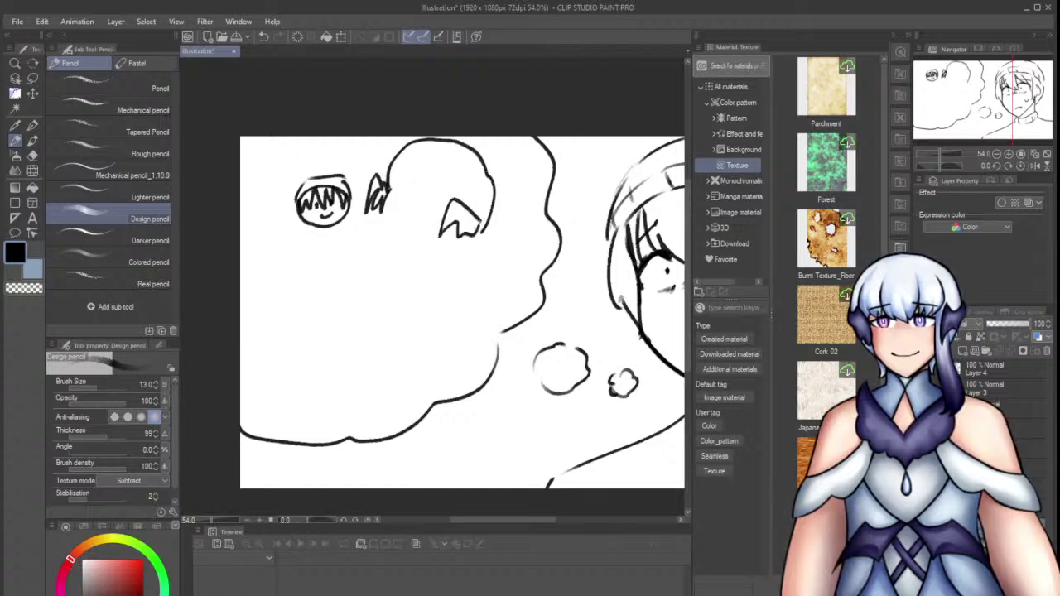
mouse_move(405, 163)
mouse_down()
mouse_move(425, 178)
mouse_move(401, 187)
mouse_move(414, 187)
mouse_move(408, 207)
mouse_move(410, 194)
mouse_move(440, 199)
mouse_move(448, 210)
mouse_move(435, 215)
mouse_up()
key(ctrl+z)
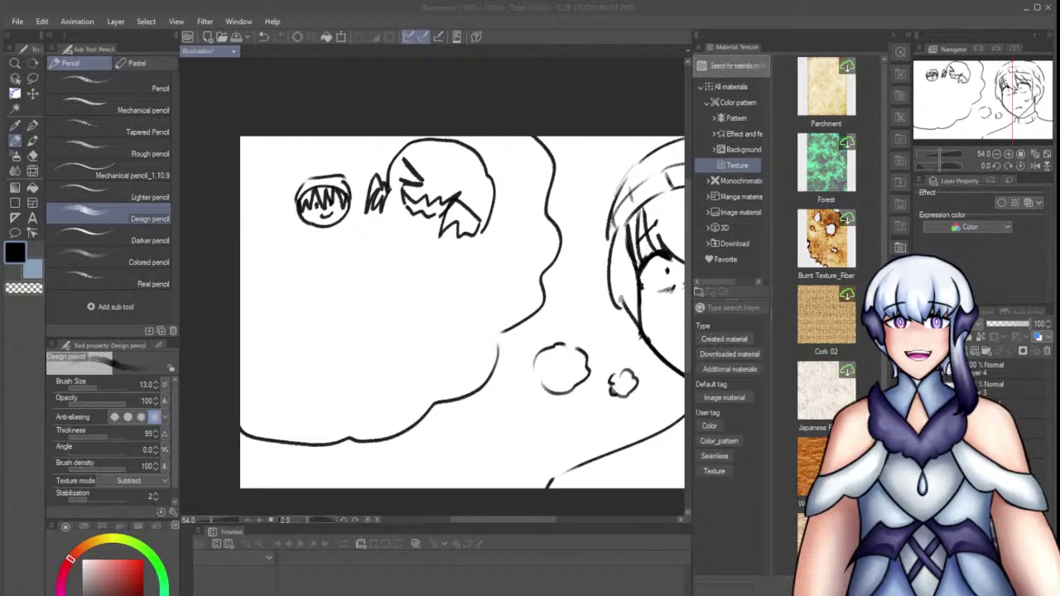
Draw a stick body with outstretched arms beneath the small smiling face, retrying the lines
mouse_move(330, 231)
mouse_down()
mouse_move(358, 340)
mouse_move(305, 269)
mouse_move(281, 265)
mouse_move(372, 232)
mouse_up()
key(ctrl+z)
key(ctrl+z)
key(ctrl+z)
key(ctrl+z)
key(ctrl+z)
drag(290, 270, 374, 233)
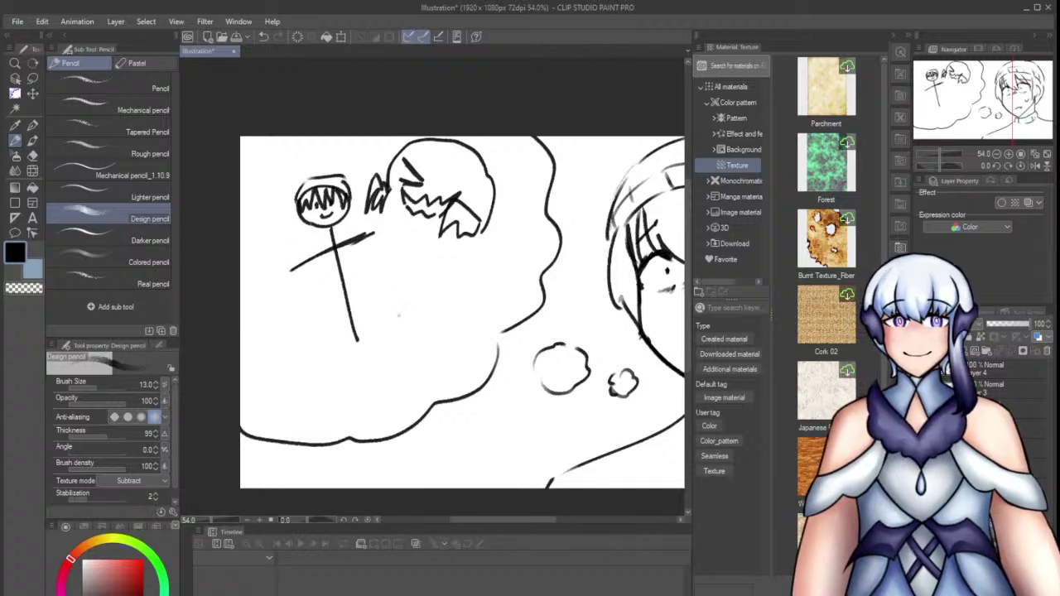
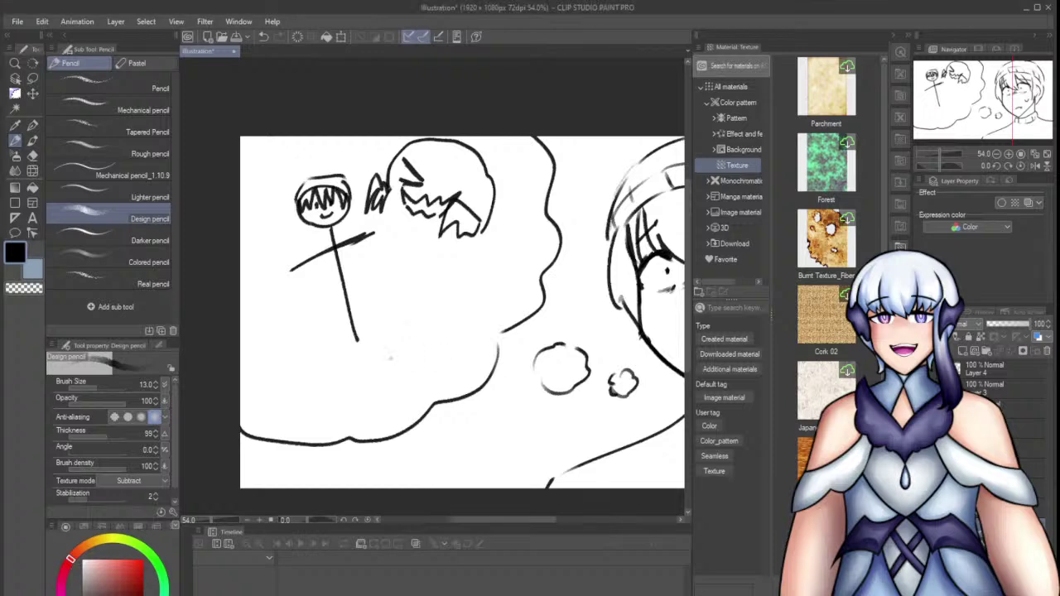
Draw the stick figure's two legs, erasing the excess at the end of the body line
drag(349, 307, 353, 403)
key(e)
mouse_move(360, 348)
mouse_down()
mouse_move(362, 316)
mouse_move(362, 330)
mouse_up()
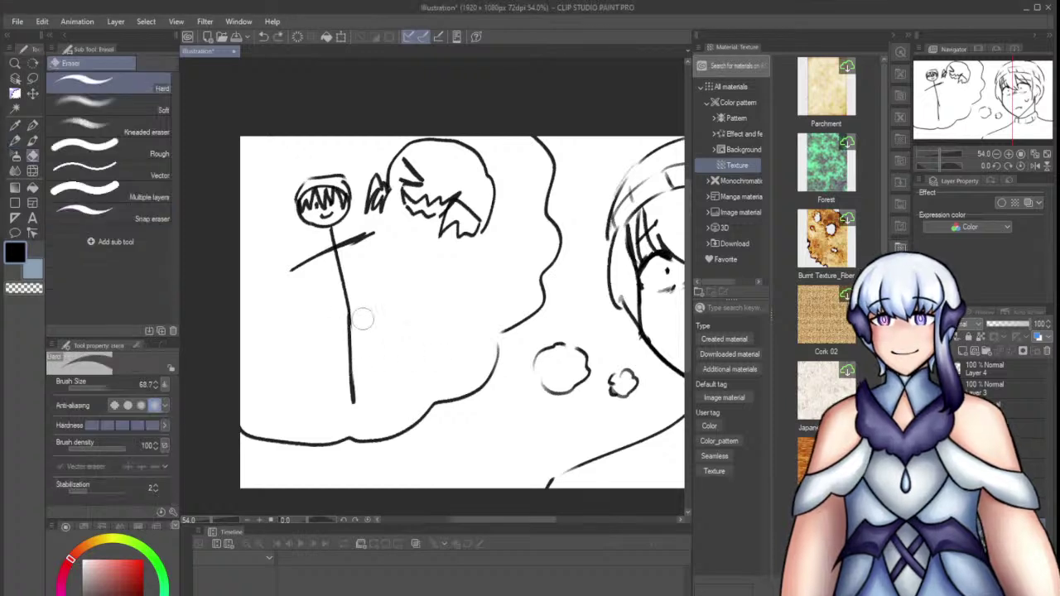
key(p)
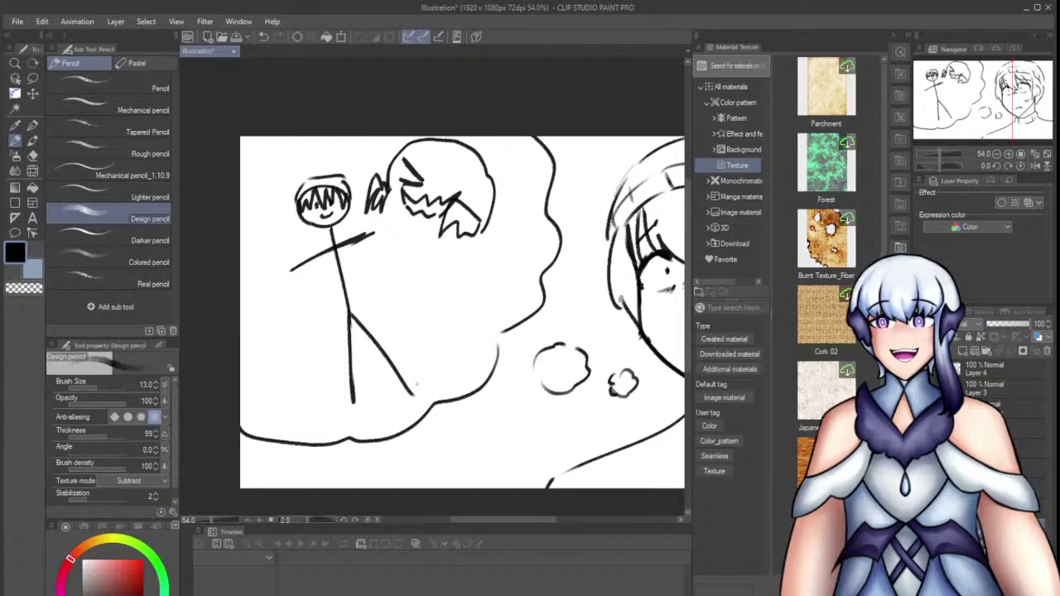
drag(348, 312, 411, 384)
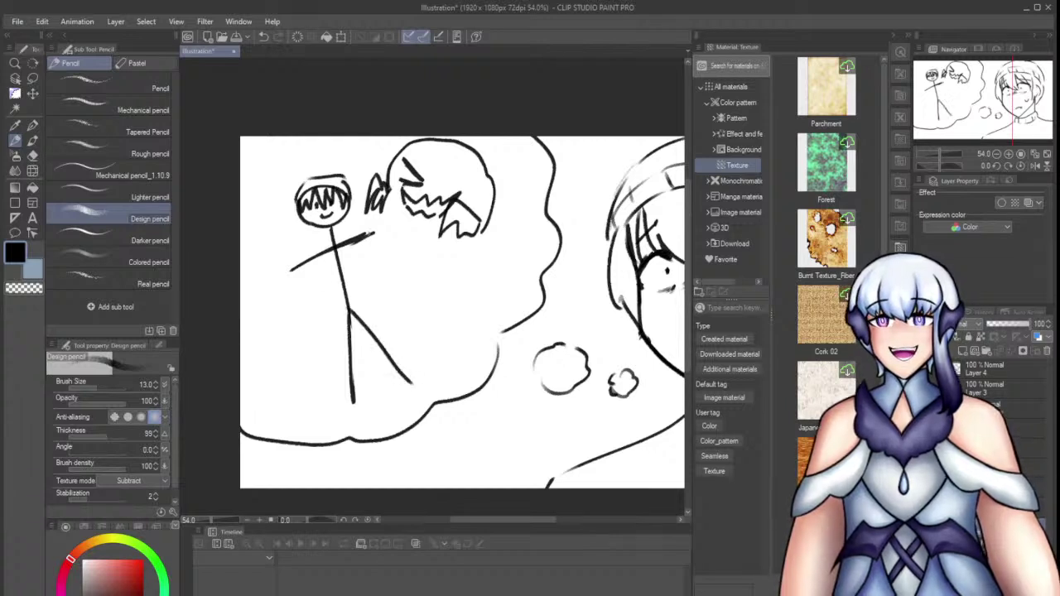
Adjust the end of the stick figure's arm and draw the monster's ghostly body with a jagged lower edge
key(e)
mouse_move(372, 239)
mouse_down()
mouse_move(381, 228)
mouse_move(423, 282)
mouse_up()
key(p)
key(ctrl+z)
drag(384, 200, 446, 296)
key(ctrl+z)
mouse_move(386, 200)
mouse_down()
mouse_move(433, 268)
mouse_move(446, 308)
mouse_move(454, 269)
mouse_move(474, 260)
mouse_move(481, 234)
mouse_up()
key(ctrl+z)
mouse_move(386, 207)
mouse_down()
mouse_move(399, 241)
mouse_move(433, 284)
mouse_move(476, 277)
mouse_up()
drag(481, 231, 482, 277)
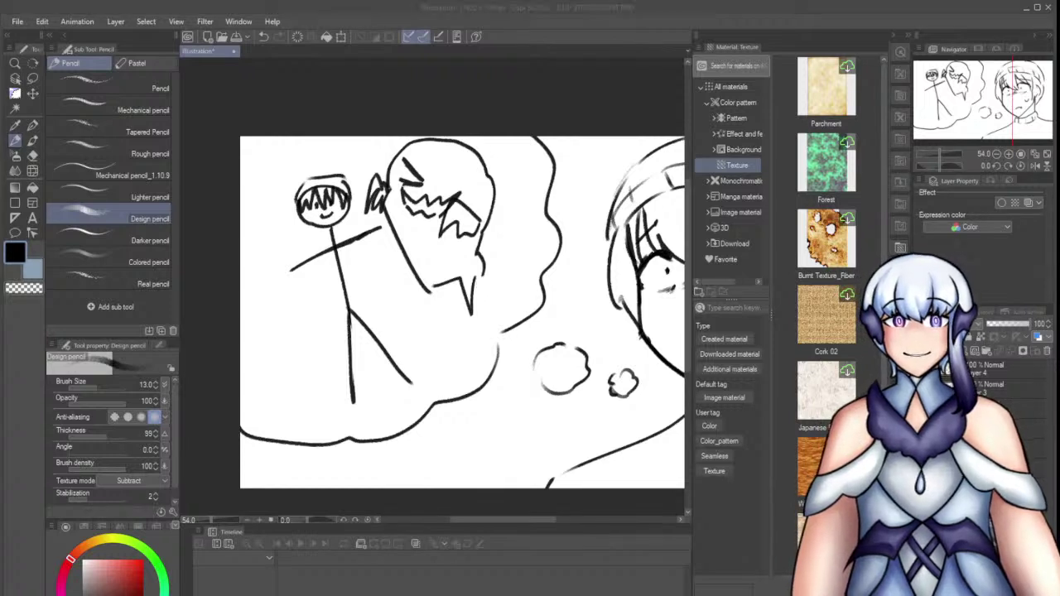
Erase the outer side of the monster's body and redraw it with a sharper, longer pointed tail
click(388, 297)
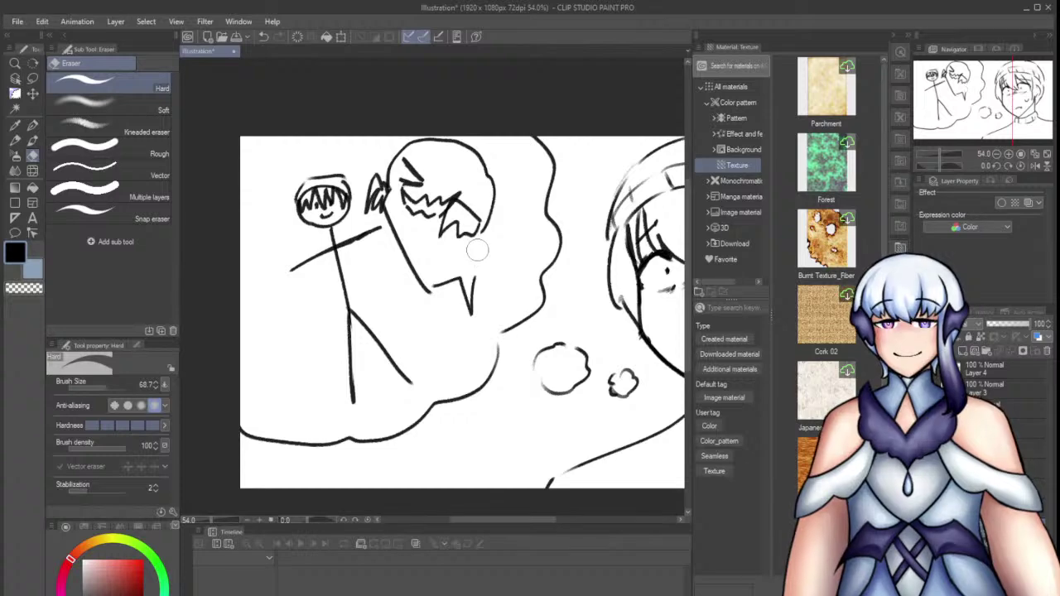
mouse_move(482, 225)
mouse_down()
mouse_move(477, 313)
mouse_move(473, 321)
mouse_move(472, 290)
mouse_move(461, 324)
mouse_up()
key(e)
key(p)
mouse_move(461, 278)
mouse_down()
mouse_move(469, 325)
mouse_move(487, 286)
mouse_move(469, 328)
mouse_up()
key(ctrl+z)
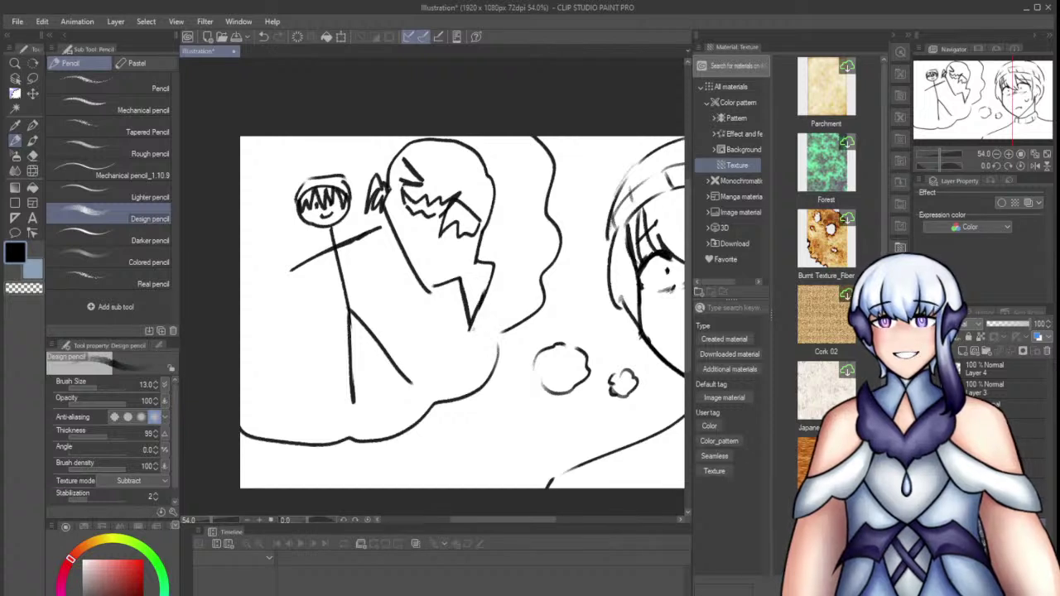
Rework the monster's body edge facing the stick figure into a rounder curve
key(e)
mouse_move(390, 212)
mouse_down()
mouse_move(408, 263)
mouse_move(392, 216)
mouse_up()
key(p)
drag(413, 254, 424, 290)
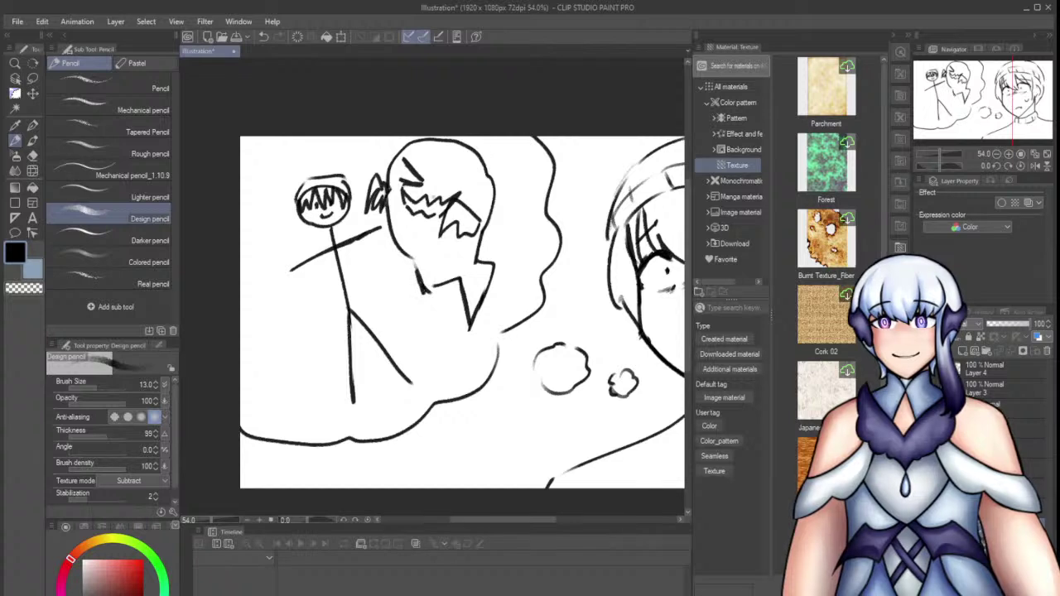
Complete the monster's two angry slanted eyes above its jagged mouth
mouse_move(437, 182)
mouse_down()
mouse_move(467, 170)
mouse_move(467, 187)
mouse_move(406, 179)
mouse_up()
drag(400, 157, 409, 170)
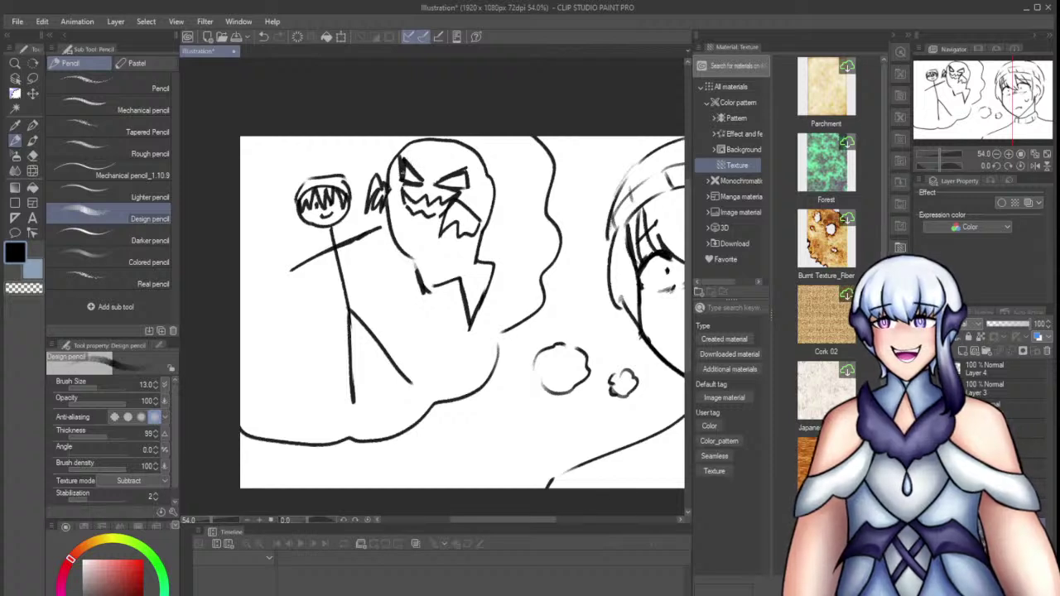
key(ctrl+z)
drag(401, 157, 404, 182)
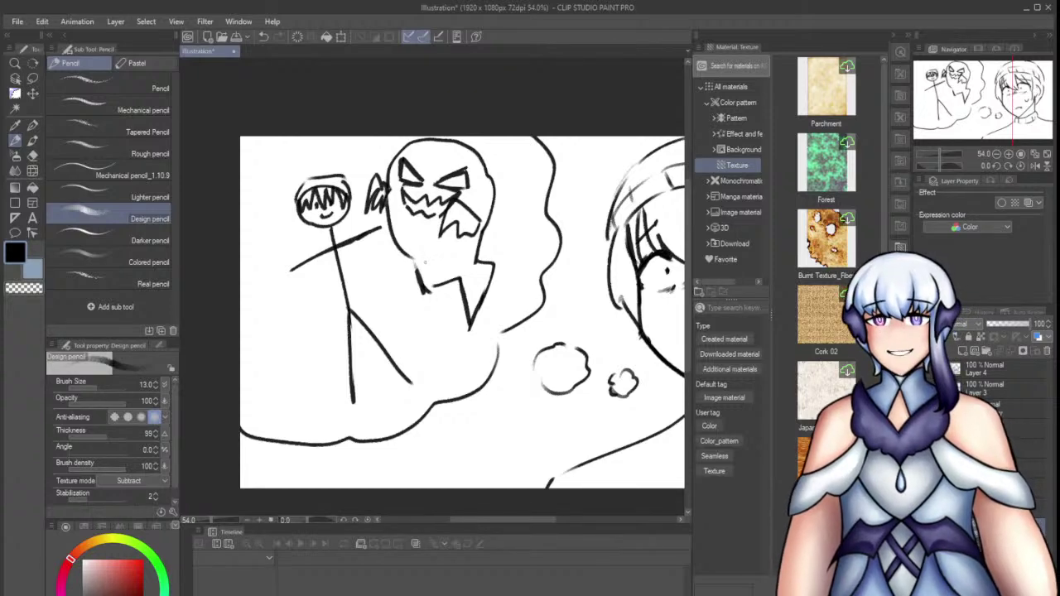
scroll(379, 232, down, 6)
scroll(377, 228, up, 1)
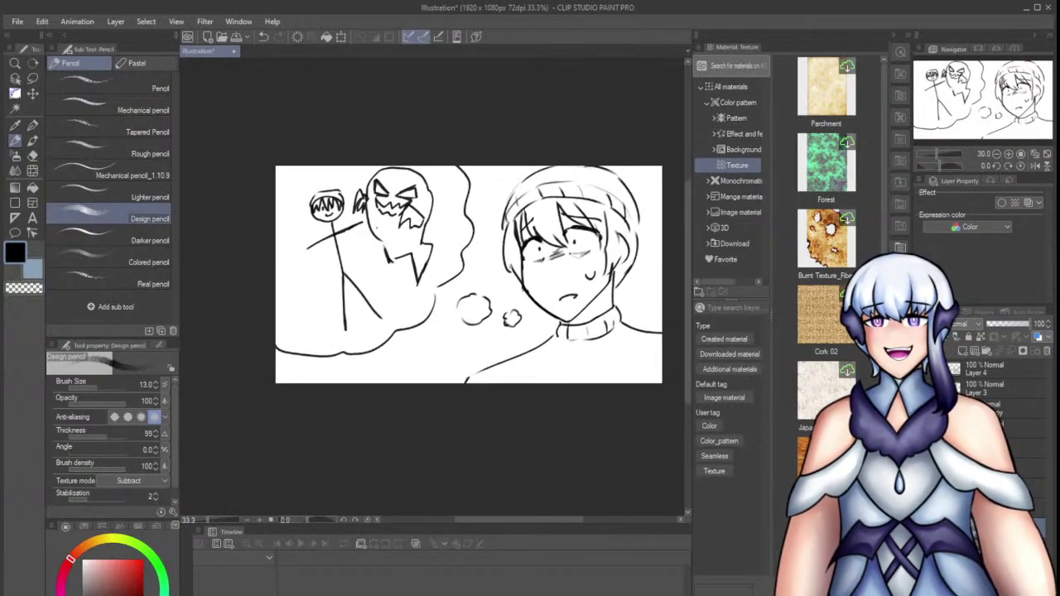
scroll(377, 231, up, 1)
scroll(463, 227, down, 1)
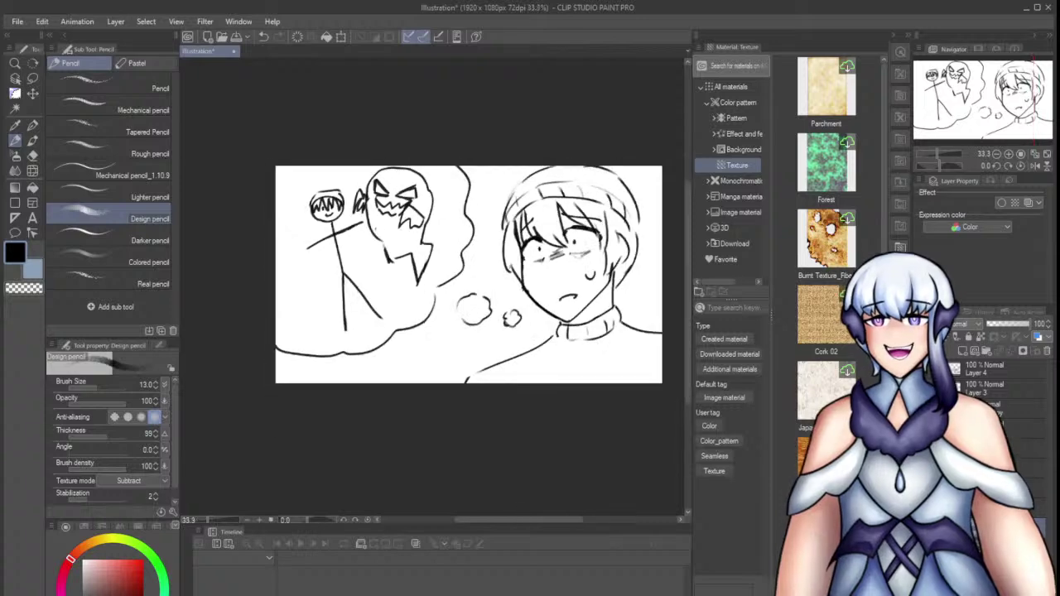
scroll(463, 227, up, 1)
scroll(463, 227, down, 2)
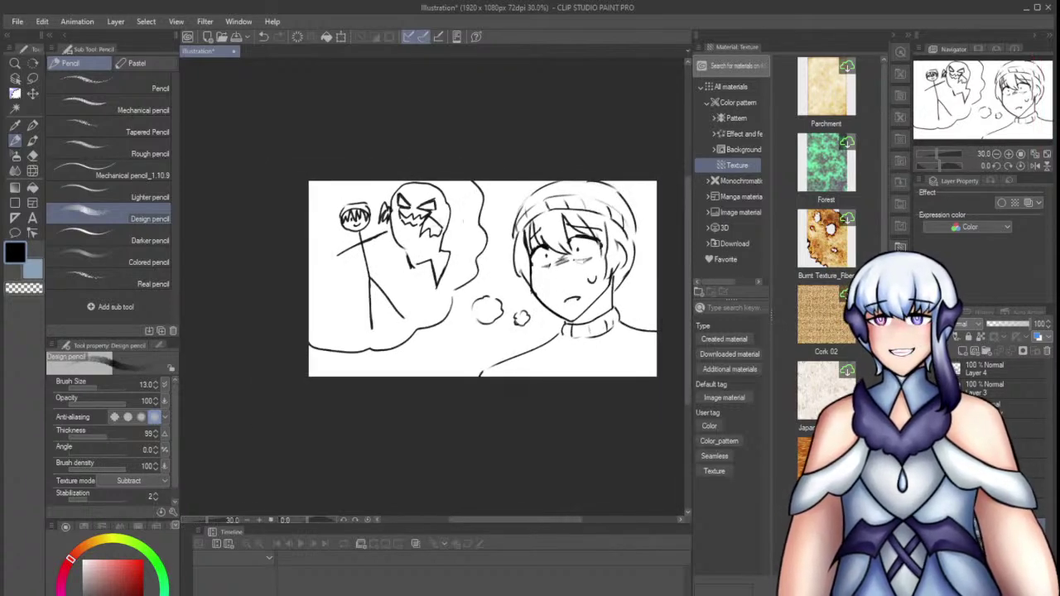
scroll(463, 225, up, 2)
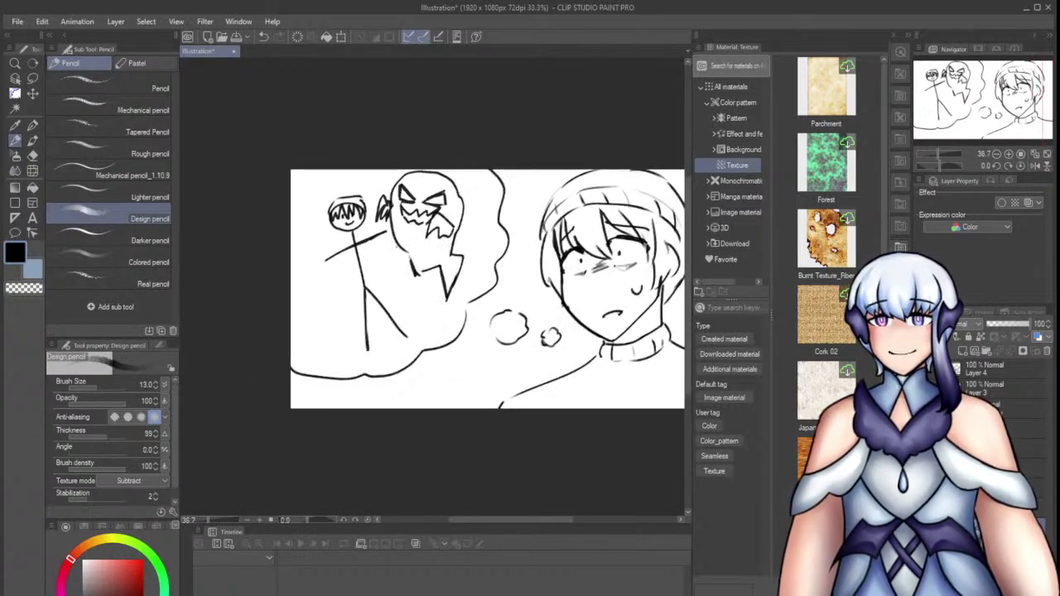
scroll(406, 291, up, 4)
scroll(407, 291, down, 2)
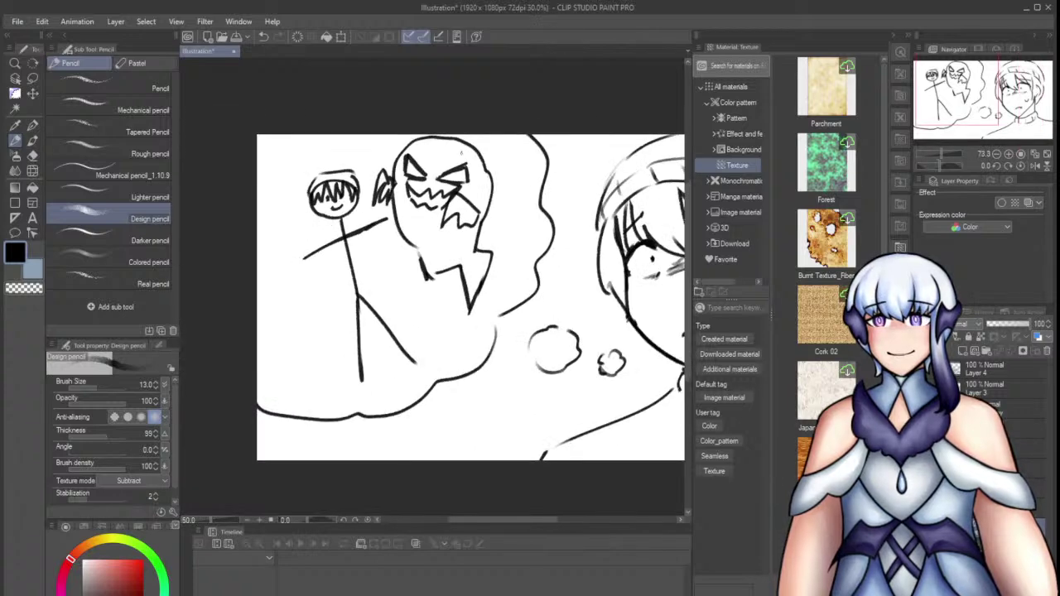
mouse_move(267, 227)
mouse_down()
mouse_move(258, 245)
mouse_move(271, 233)
mouse_up()
drag(259, 208, 279, 235)
key(ctrl+z)
key(ctrl+z)
key(ctrl+z)
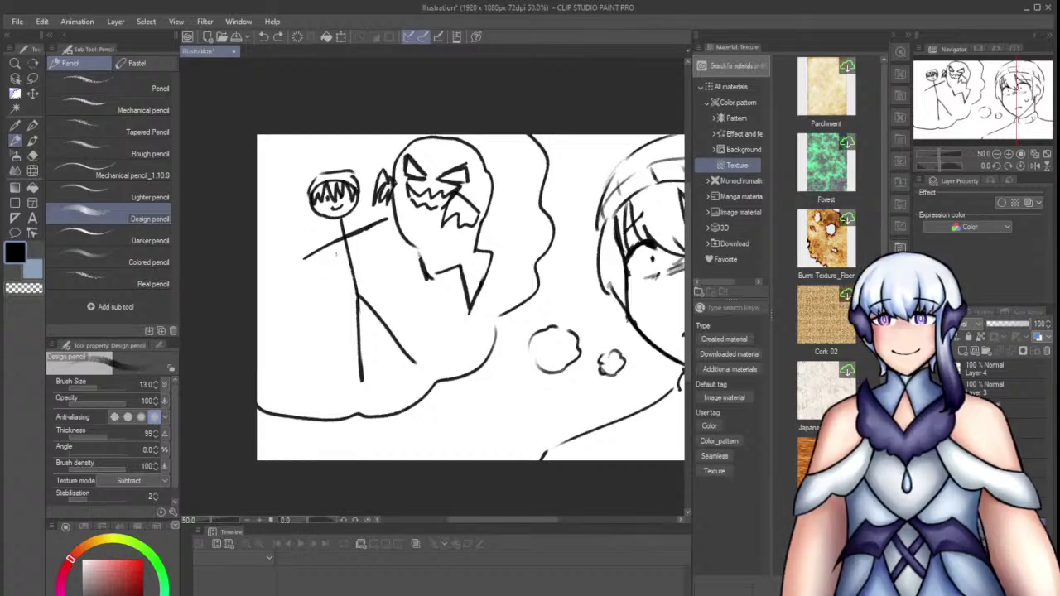
Draw a small hand on the stick figure's free arm with a long rounded sack hanging from it
scroll(464, 274, down, 3)
scroll(463, 273, up, 1)
scroll(406, 295, up, 2)
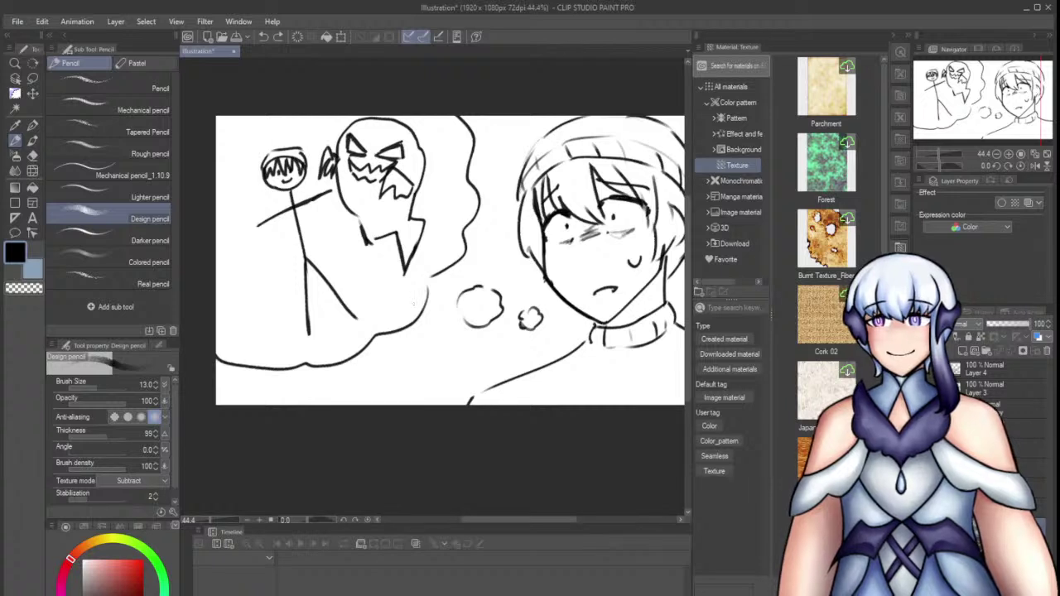
drag(245, 211, 263, 233)
mouse_move(248, 210)
mouse_down()
mouse_move(237, 232)
mouse_move(256, 238)
mouse_move(278, 334)
mouse_up()
key(ctrl+z)
key(ctrl+z)
mouse_move(260, 233)
mouse_down()
mouse_move(290, 324)
mouse_move(279, 339)
mouse_up()
mouse_move(248, 243)
mouse_down()
mouse_move(274, 338)
mouse_move(284, 338)
mouse_up()
key(ctrl+z)
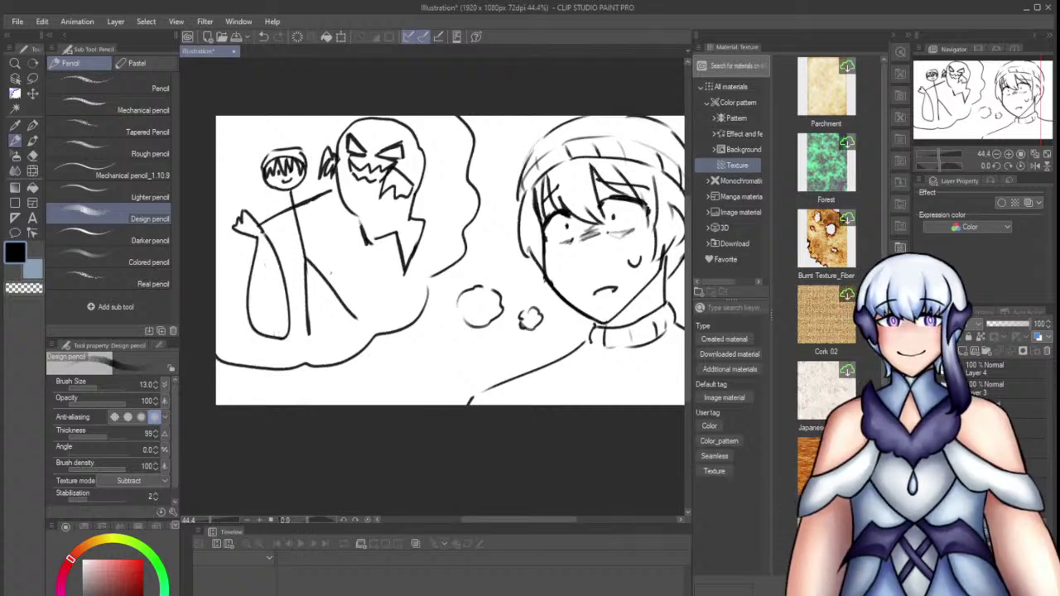
Put the thought-cloud scene aside and start the next scene on a blank canvas
scroll(316, 248, down, 3)
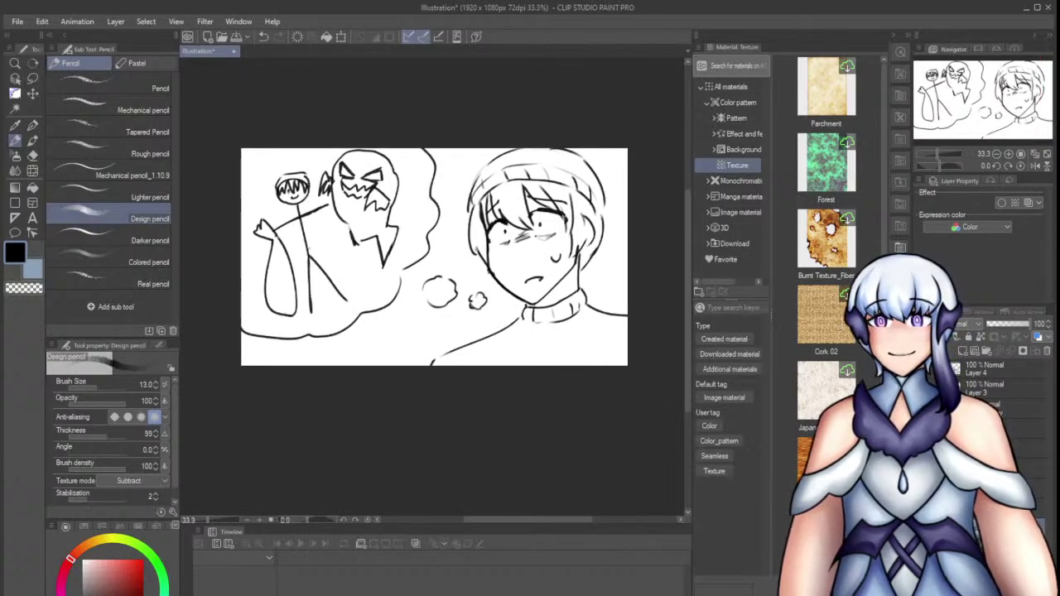
scroll(307, 281, up, 1)
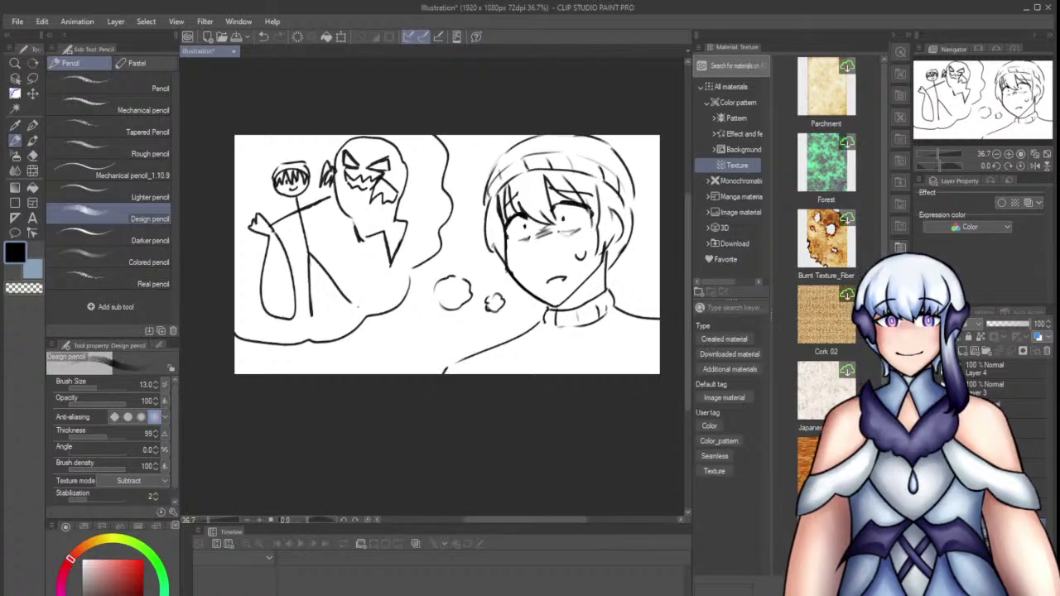
scroll(359, 304, down, 1)
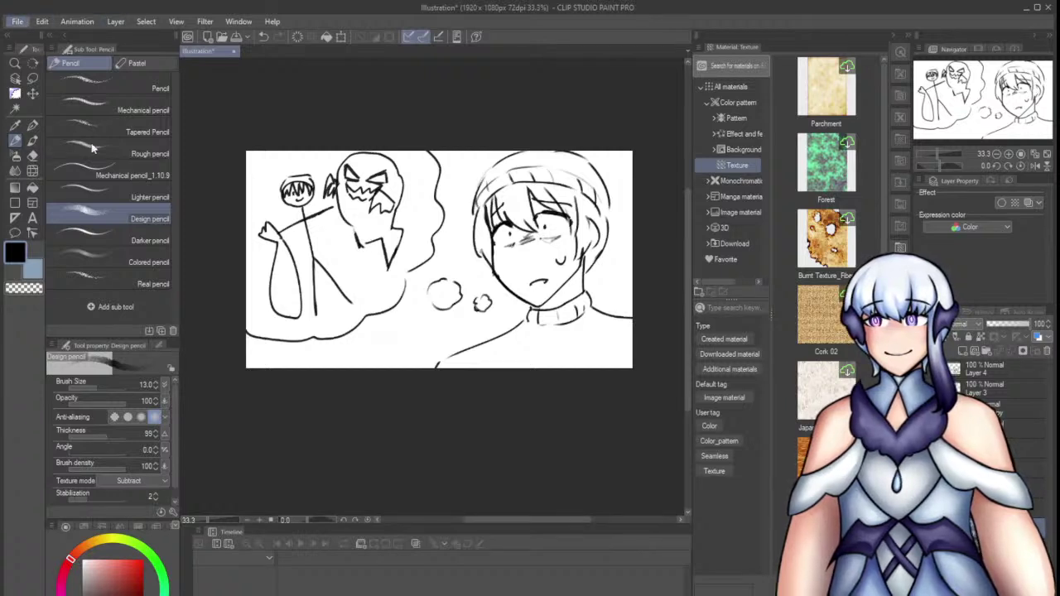
click(236, 187)
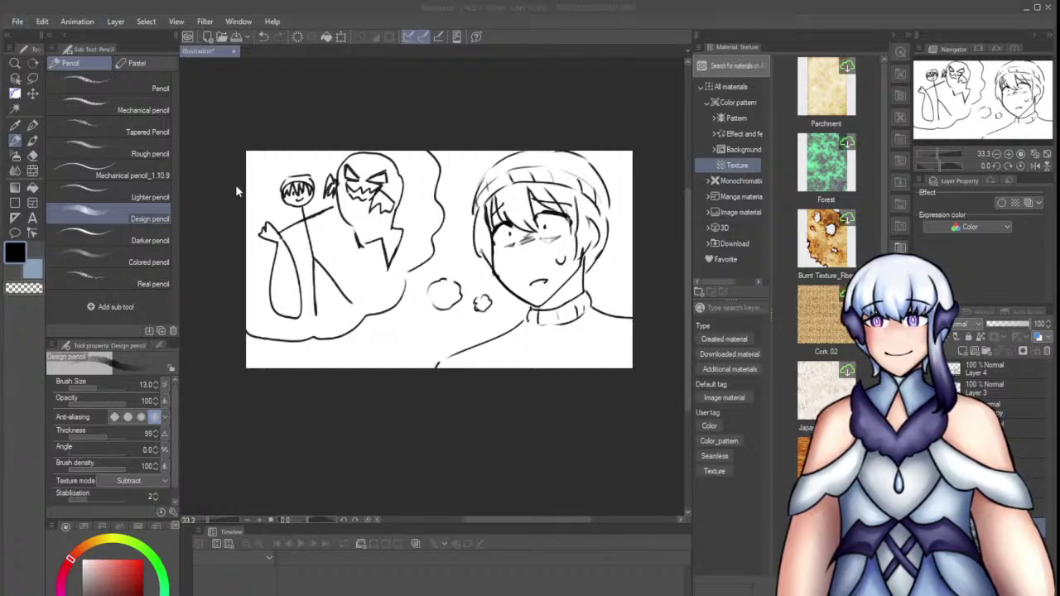
drag(276, 234, 280, 244)
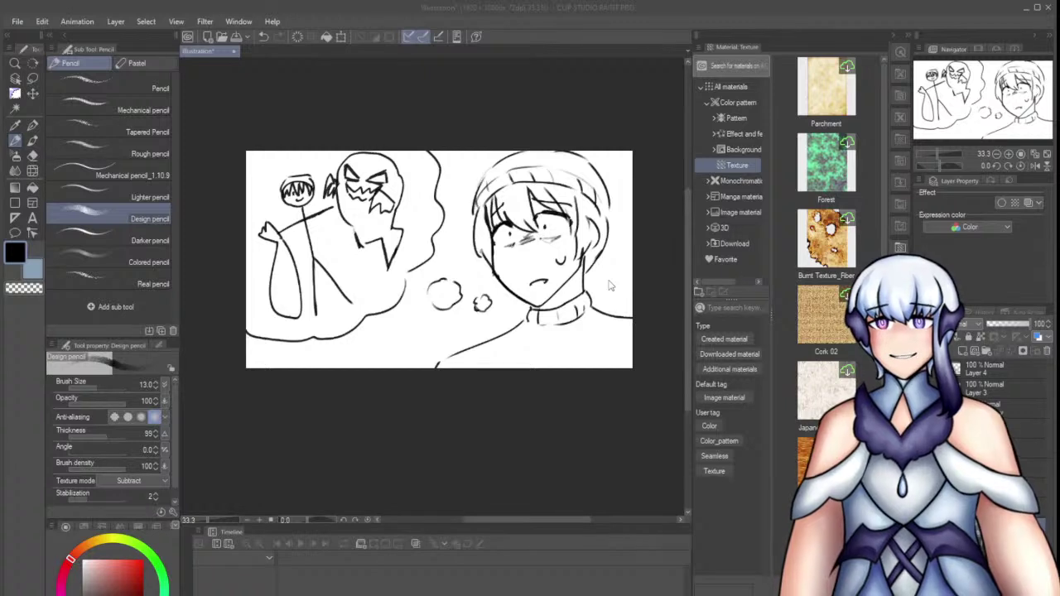
click(609, 286)
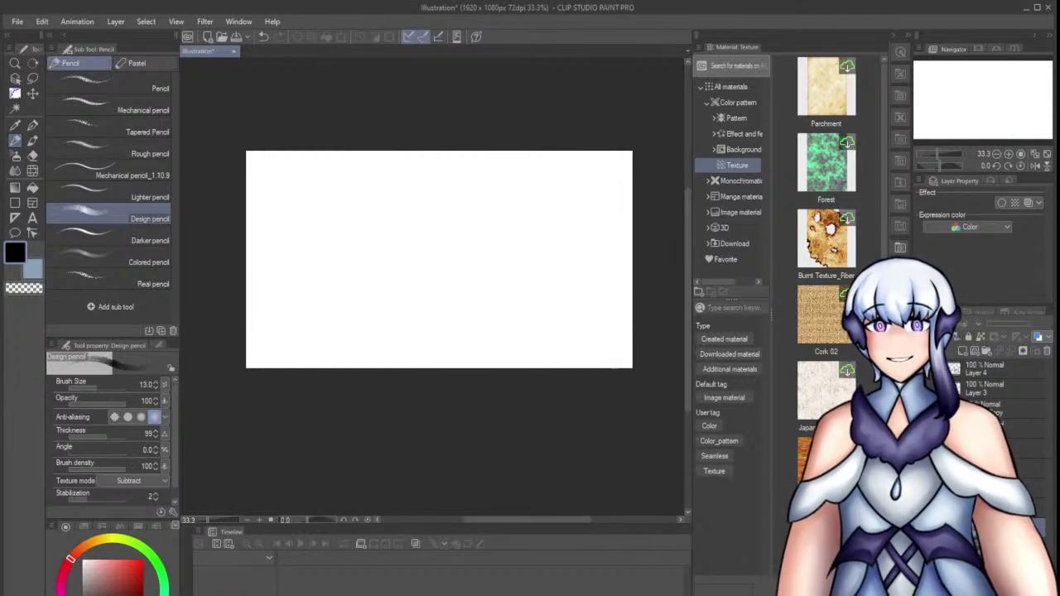
drag(505, 162, 517, 306)
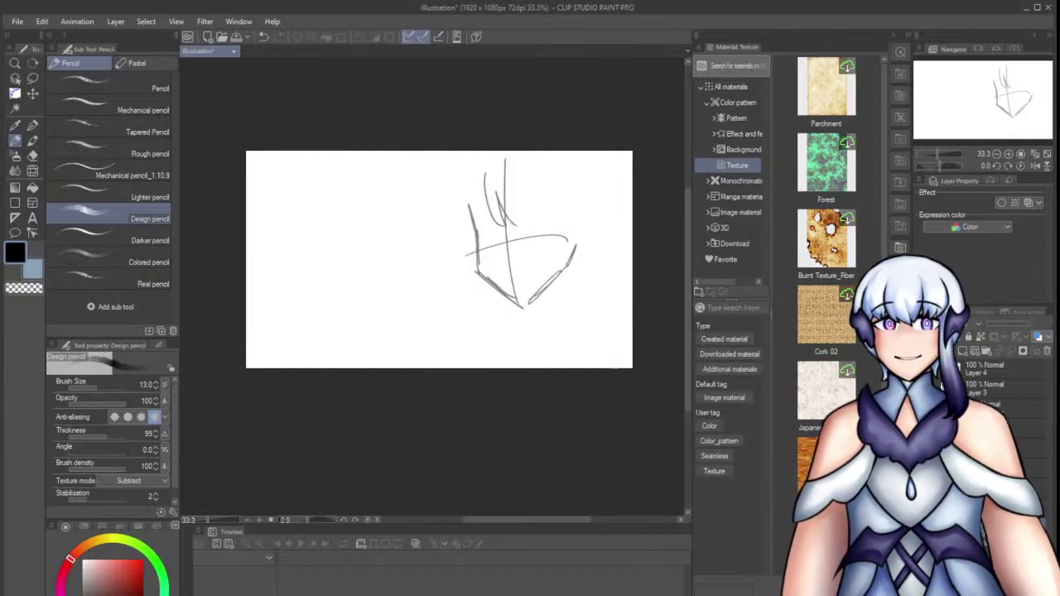
drag(468, 252, 571, 240)
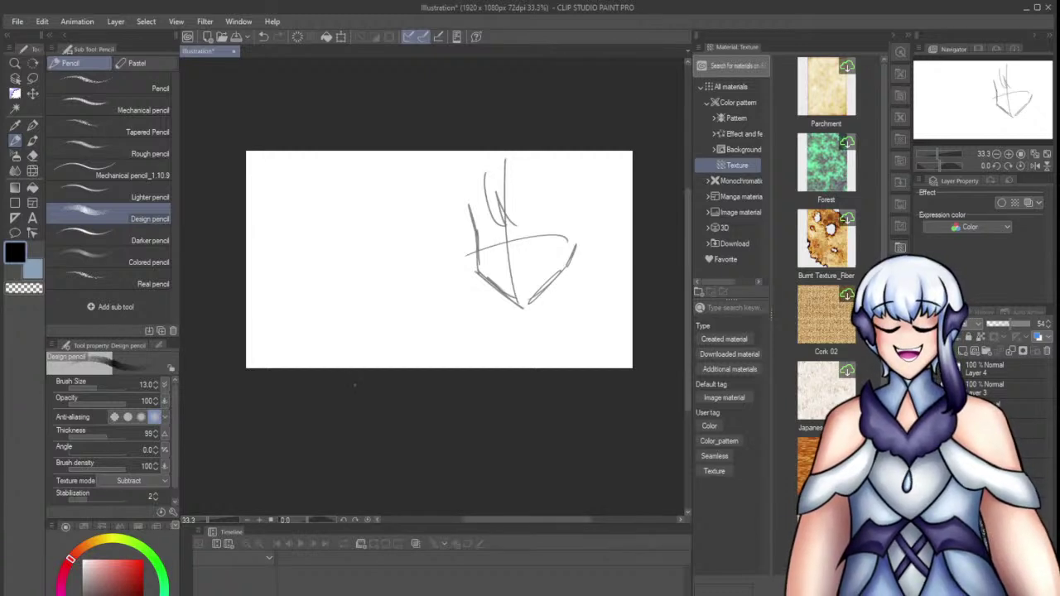
key(Delete)
drag(382, 284, 378, 271)
key(ctrl+z)
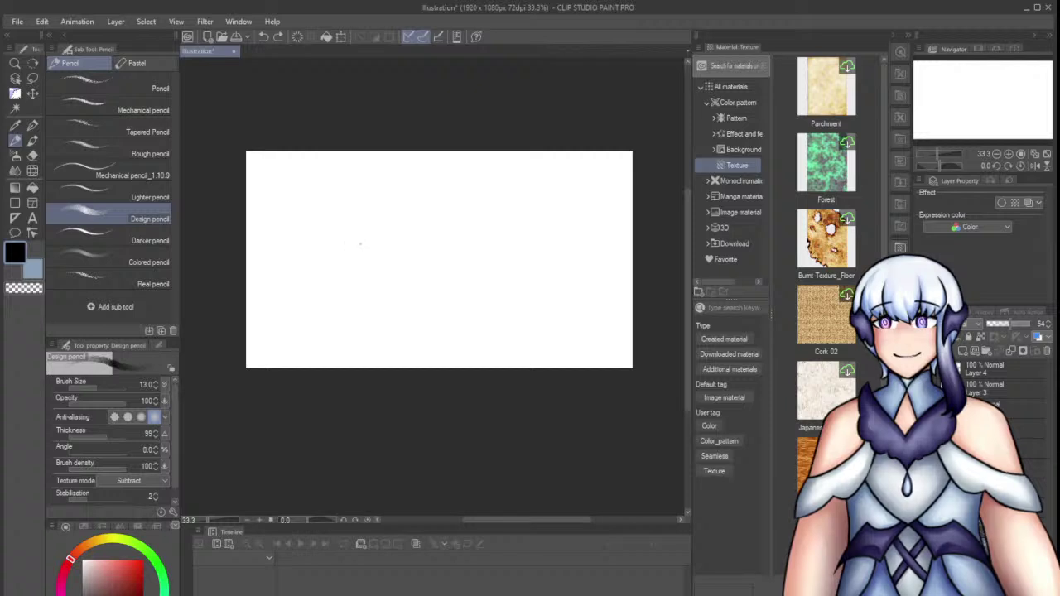
mouse_move(285, 232)
mouse_down()
mouse_move(326, 194)
mouse_move(284, 235)
mouse_move(311, 267)
mouse_move(315, 196)
mouse_up()
key(ctrl+z)
key(Delete)
key(ctrl+z)
key(ctrl+z)
key(ctrl+z)
key(ctrl+z)
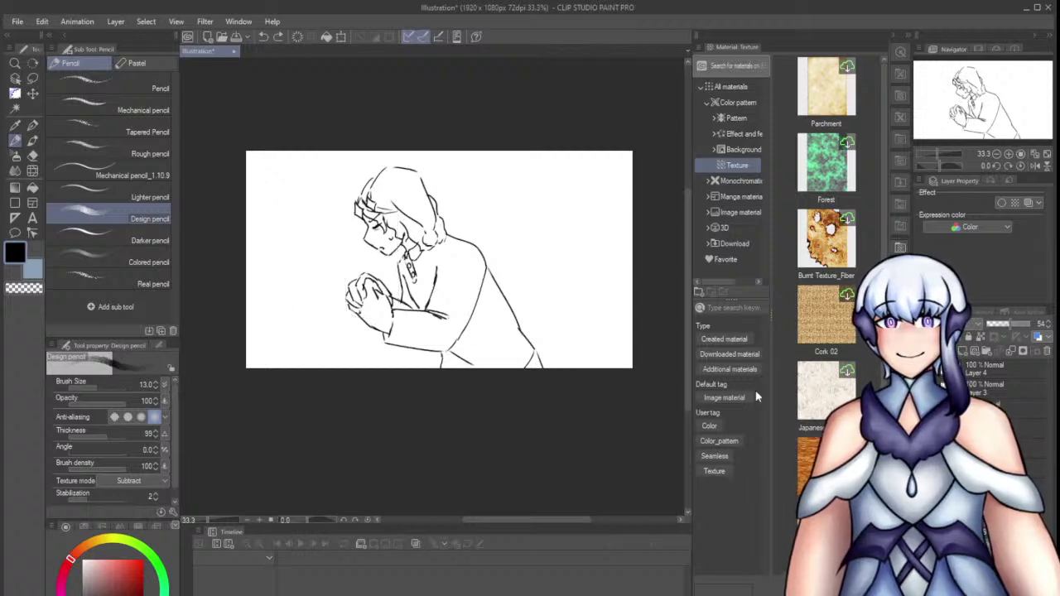
Transform the kneeling figure with clasped hands by moving it horizontally to the left part of the canvas
key(ctrl+t)
drag(471, 322, 407, 322)
key(Return)
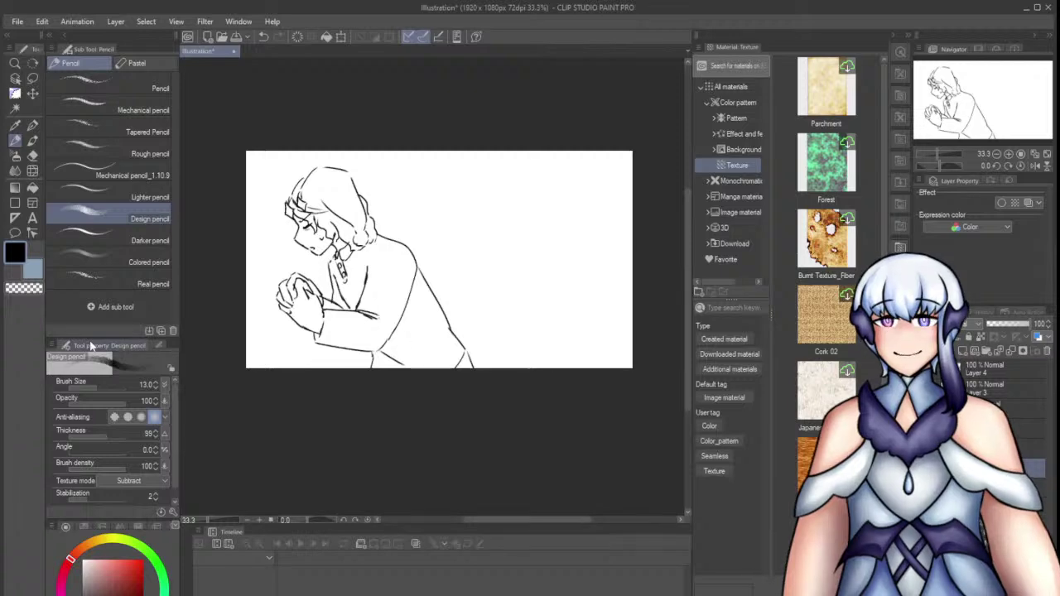
Set the pencil's brush size to 12, testing and undoing short strokes in the empty area beside the praying figure
click(156, 383)
scroll(387, 236, up, 2)
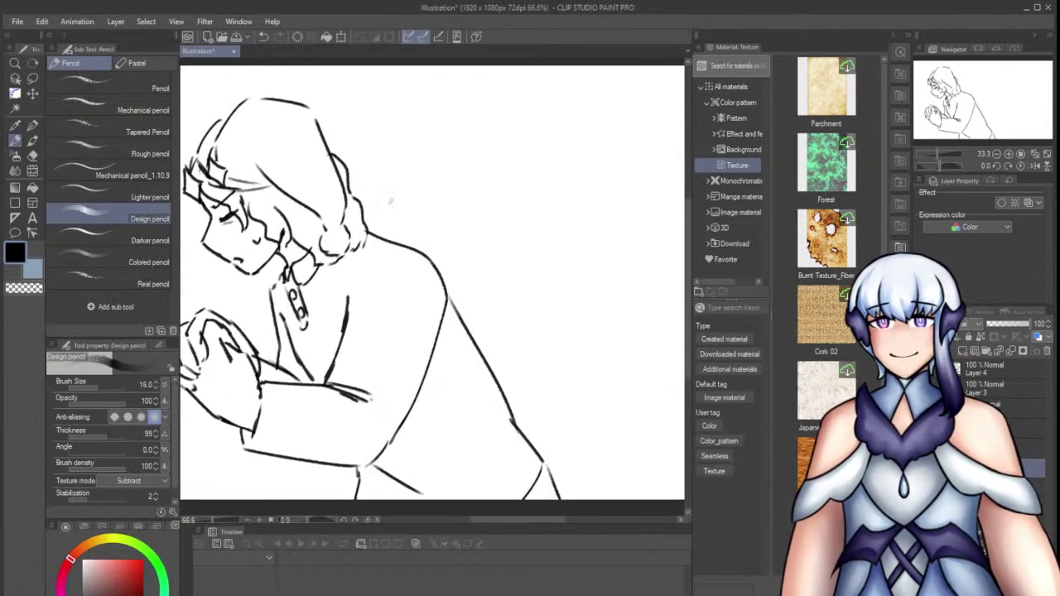
drag(446, 173, 456, 204)
key(ctrl+z)
click(163, 388)
mouse_move(440, 164)
mouse_down()
mouse_move(458, 207)
mouse_move(501, 229)
mouse_up()
key(ctrl+z)
click(155, 388)
click(155, 387)
key(ctrl+z)
mouse_move(493, 170)
mouse_down()
mouse_move(506, 217)
mouse_move(515, 209)
mouse_up()
key(ctrl+z)
key(ctrl+z)
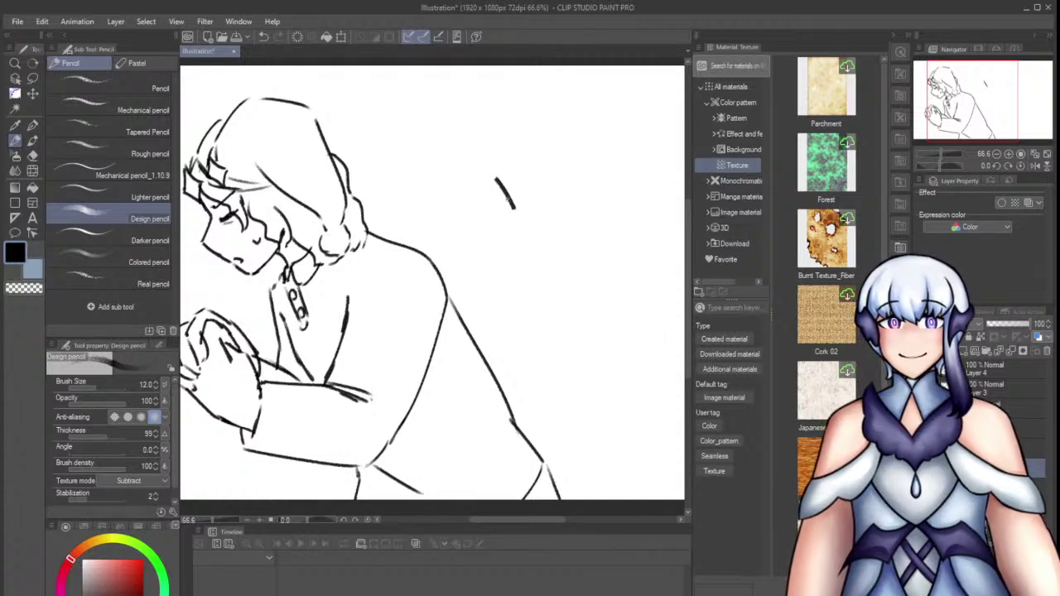
key(ctrl+z)
Draw the second character's face outline behind the praying figure, with forehead, cheek, pointed chin, jaw and a short neck line
mouse_move(504, 160)
mouse_down()
mouse_move(519, 201)
mouse_move(504, 240)
mouse_up()
key(ctrl+z)
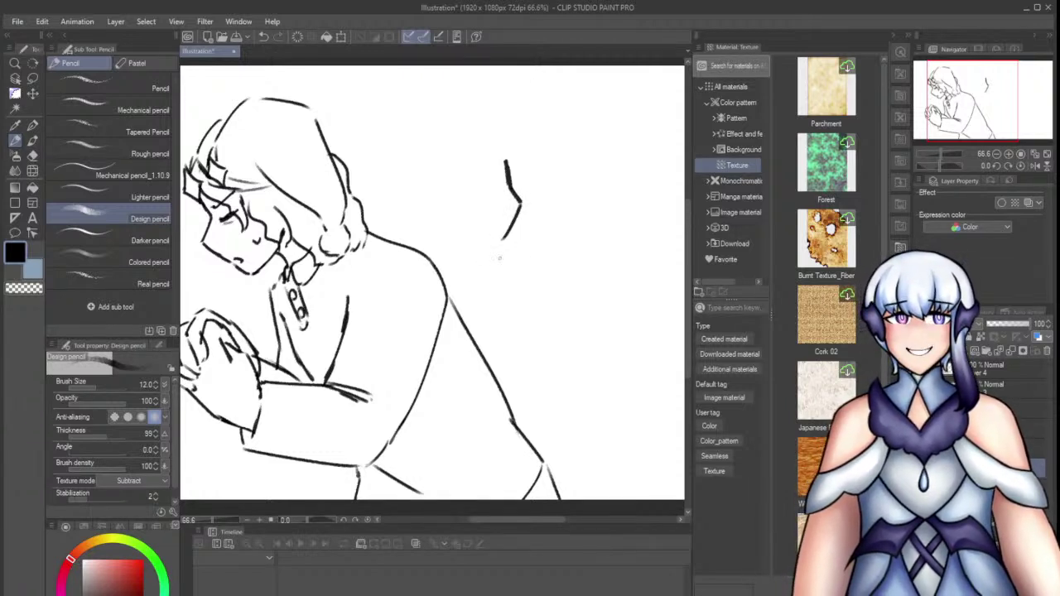
mouse_move(502, 239)
mouse_down()
mouse_move(570, 301)
mouse_move(605, 269)
mouse_up()
key(ctrl+z)
mouse_move(570, 300)
mouse_down()
mouse_move(620, 237)
mouse_move(516, 232)
mouse_move(562, 267)
mouse_up()
key(ctrl+z)
key(ctrl+z)
drag(535, 225, 561, 273)
key(ctrl+z)
drag(455, 290, 476, 313)
Add a slanted eyebrow, closed eye, curve beneath the eye, small nose marks and wavy mouth to the new face
mouse_move(412, 213)
mouse_down()
mouse_move(443, 208)
mouse_move(447, 173)
mouse_move(444, 206)
mouse_up()
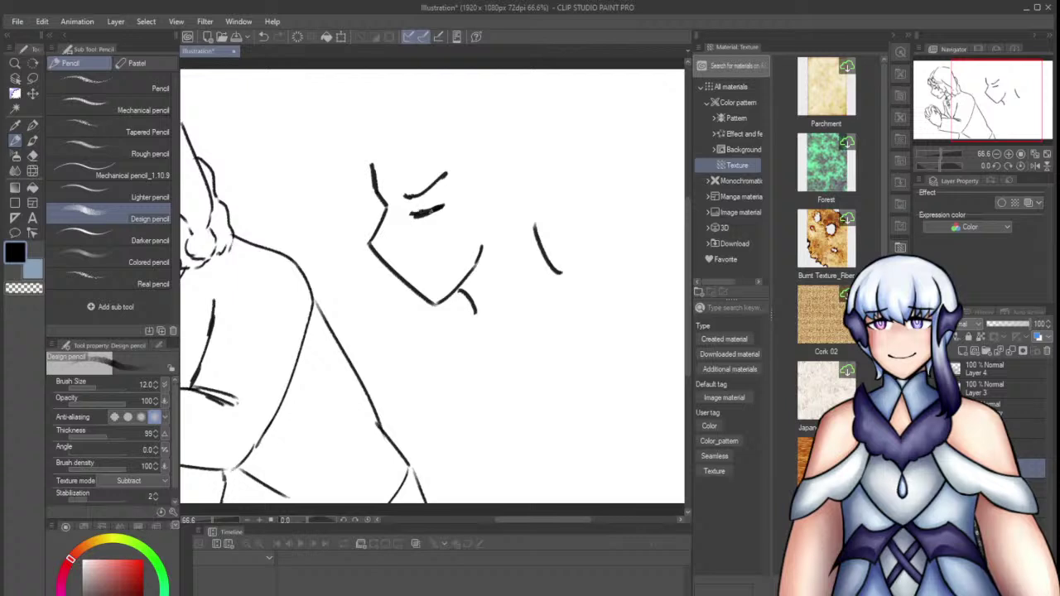
drag(444, 245, 457, 243)
mouse_move(383, 222)
mouse_down()
mouse_move(425, 229)
mouse_move(466, 208)
mouse_up()
drag(404, 276, 443, 263)
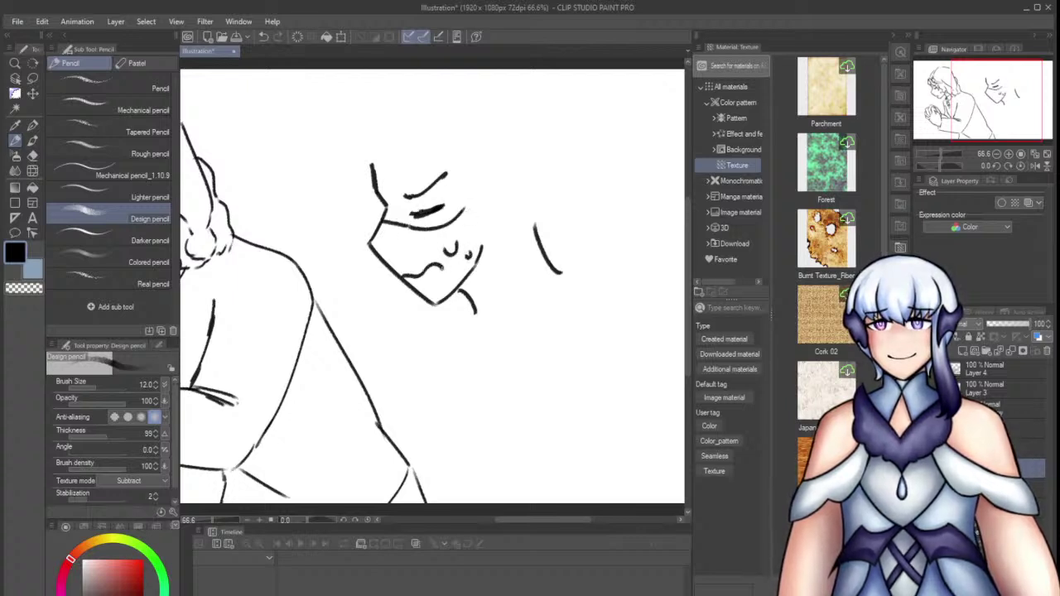
Sketch the pointed fringe strands above the second character's forehead with the Design pencil
drag(375, 194, 447, 172)
key(ctrl+z)
drag(384, 150, 401, 202)
drag(370, 174, 380, 202)
key(ctrl+z)
key(ctrl+z)
drag(353, 152, 375, 215)
mouse_move(366, 191)
mouse_down()
mouse_move(384, 210)
mouse_move(409, 209)
mouse_up()
Erase the inner fringe lines and draw a longer strand sweeping across the second character's brow
key(e)
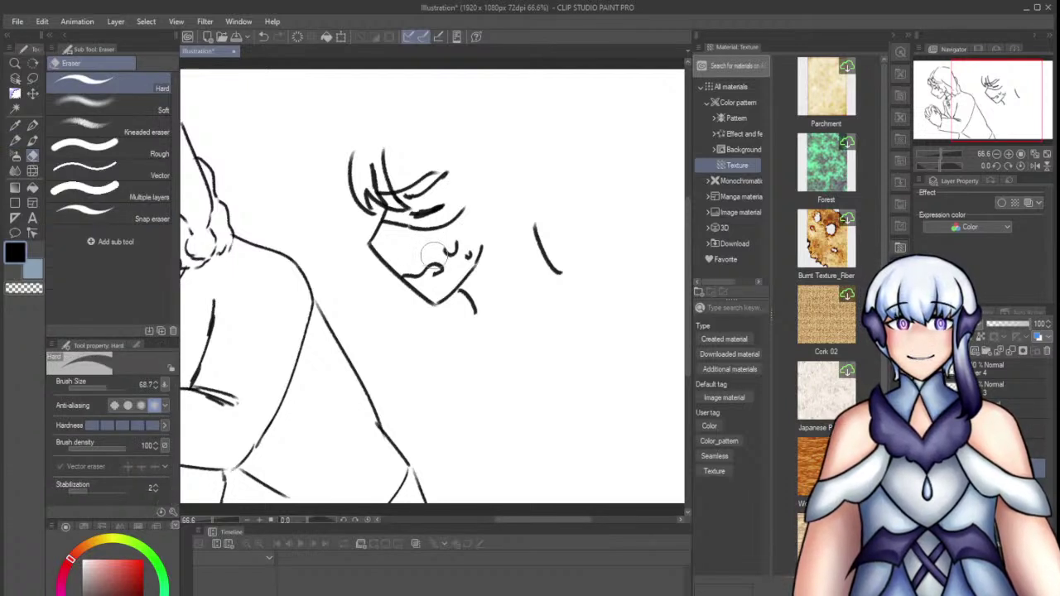
mouse_move(371, 191)
mouse_down()
mouse_move(386, 200)
mouse_move(381, 189)
mouse_up()
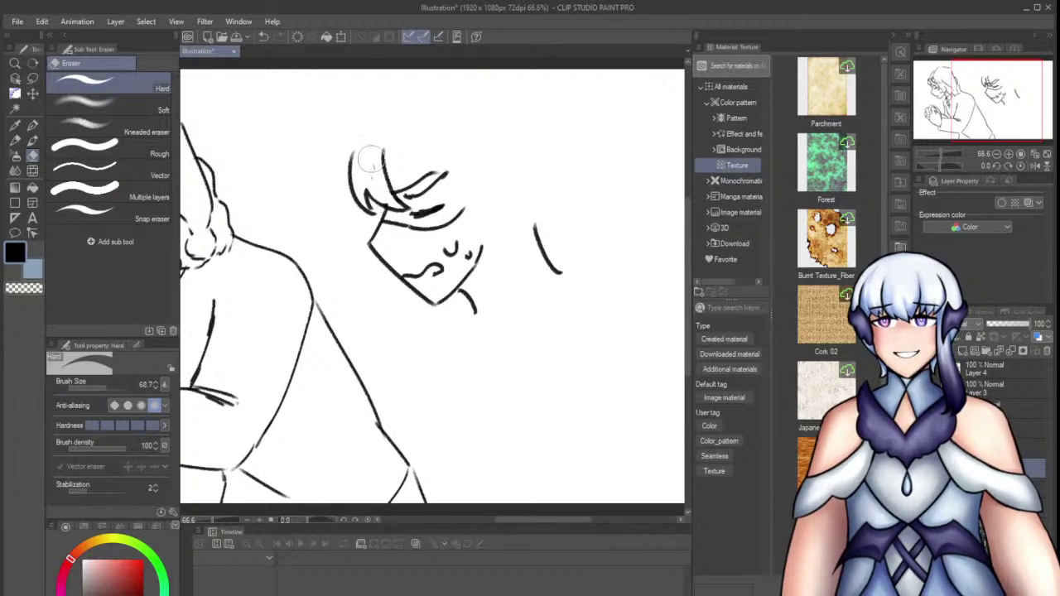
mouse_move(360, 184)
mouse_down()
mouse_move(367, 194)
mouse_move(350, 156)
mouse_move(386, 213)
mouse_up()
key(p)
drag(384, 154, 464, 189)
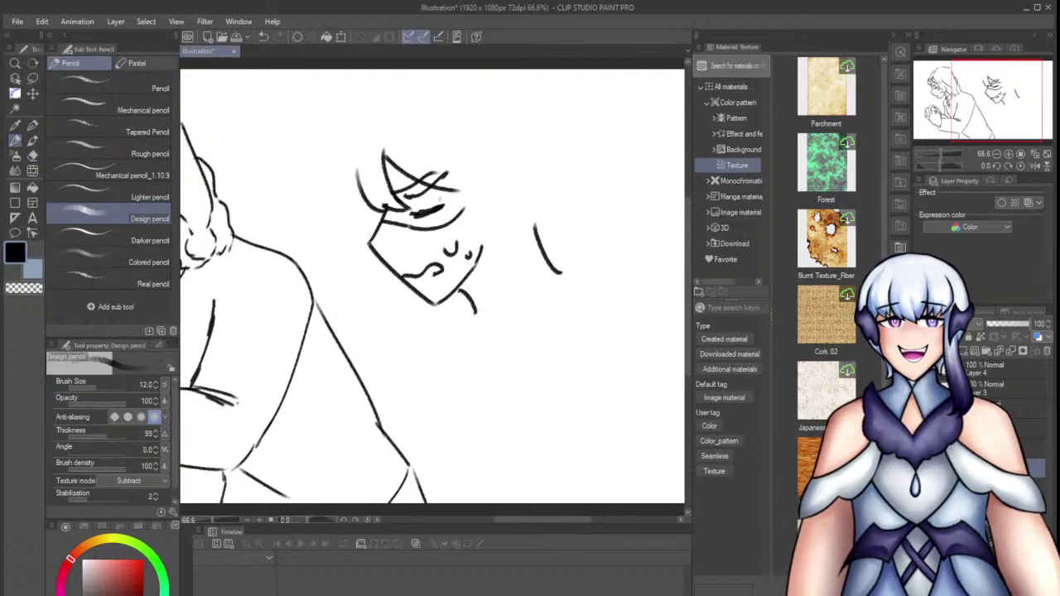
key(e)
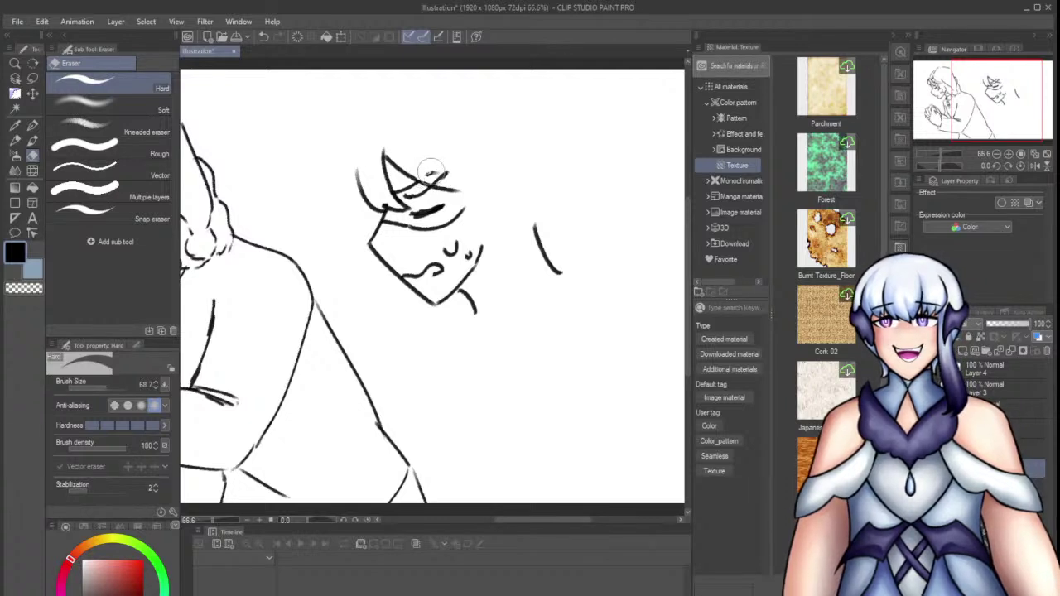
key(p)
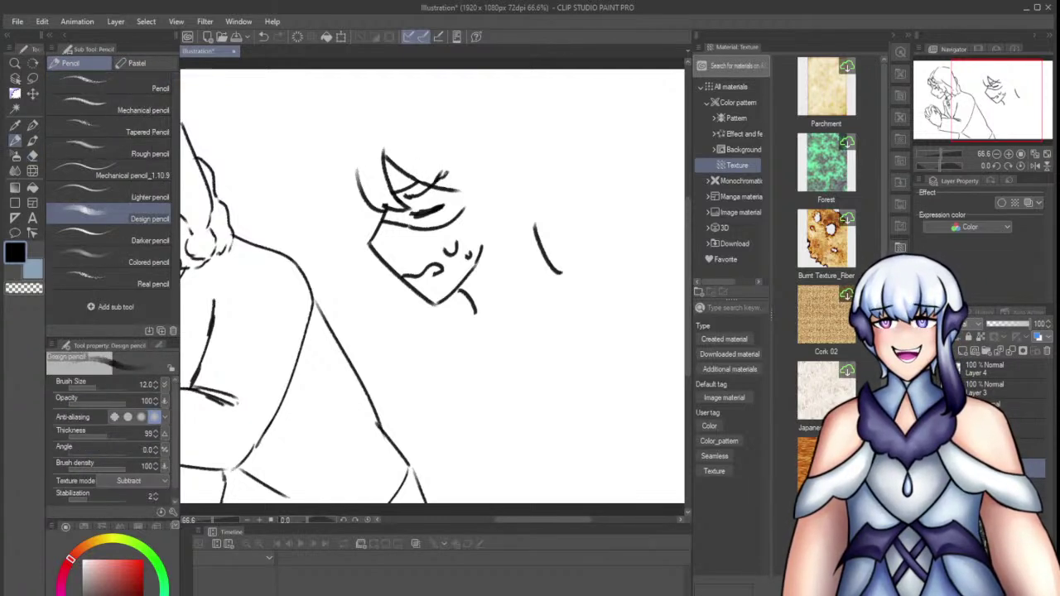
Draw the side hair strands framing the second character's cheek down to the jaw
mouse_move(442, 175)
mouse_down()
mouse_move(416, 187)
mouse_move(486, 240)
mouse_move(473, 256)
mouse_up()
key(ctrl+z)
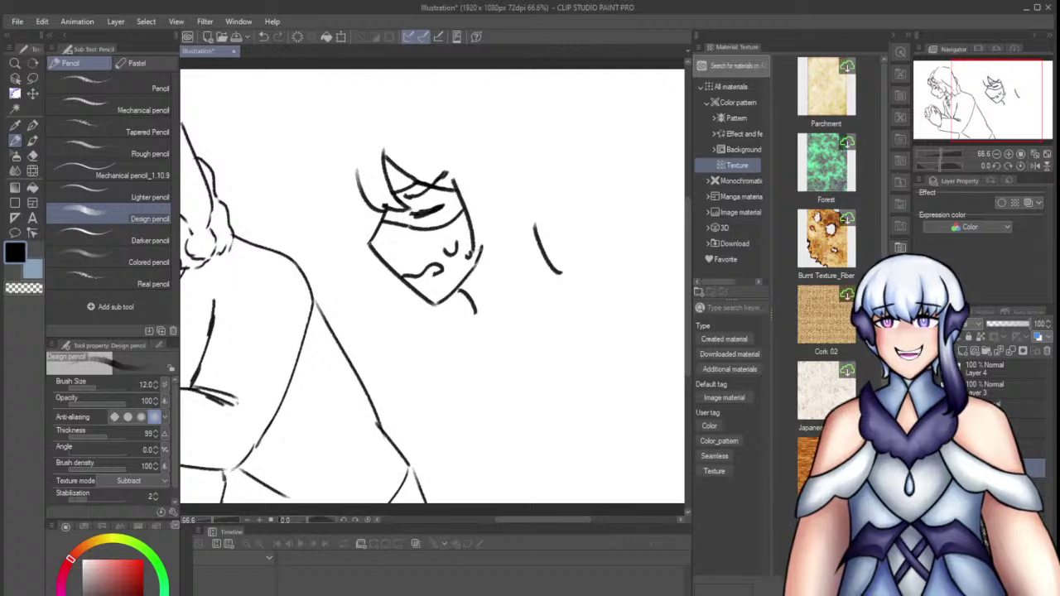
drag(487, 217, 478, 264)
mouse_move(489, 172)
mouse_down()
mouse_move(492, 269)
mouse_move(496, 251)
mouse_move(480, 263)
mouse_up()
key(ctrl+z)
Sketch the back of the second character's head, curving down into the nape
drag(546, 157, 561, 237)
key(ctrl+z)
mouse_move(571, 130)
mouse_down()
mouse_move(579, 205)
mouse_move(574, 194)
mouse_move(549, 258)
mouse_up()
key(ctrl+z)
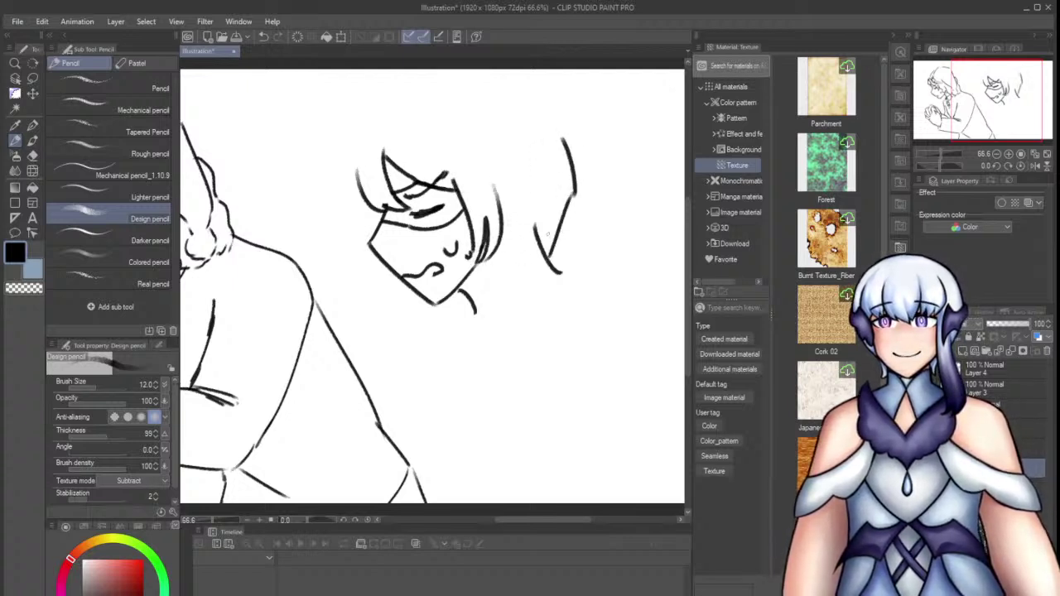
Draw the beanie's lower edge from the fringe across to the back of the head
mouse_move(405, 160)
mouse_down()
mouse_move(513, 176)
mouse_move(543, 161)
mouse_move(567, 178)
mouse_move(576, 174)
mouse_move(577, 132)
mouse_up()
key(ctrl+z)
key(ctrl+z)
key(ctrl+z)
mouse_move(369, 160)
mouse_down()
mouse_move(406, 156)
mouse_move(363, 177)
mouse_up()
key(ctrl+z)
key(e)
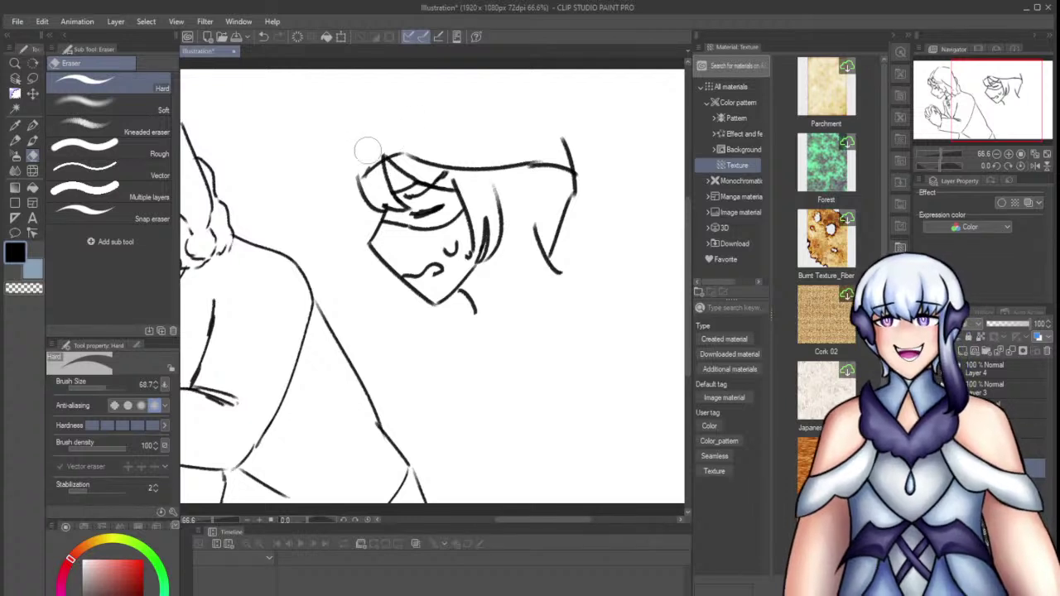
Draw the rounded crown of the beanie from the forehead over to the back of the head
key(p)
mouse_move(359, 179)
mouse_down()
mouse_move(374, 101)
mouse_move(520, 88)
mouse_up()
key(ctrl+z)
key(ctrl+z)
drag(441, 74, 509, 89)
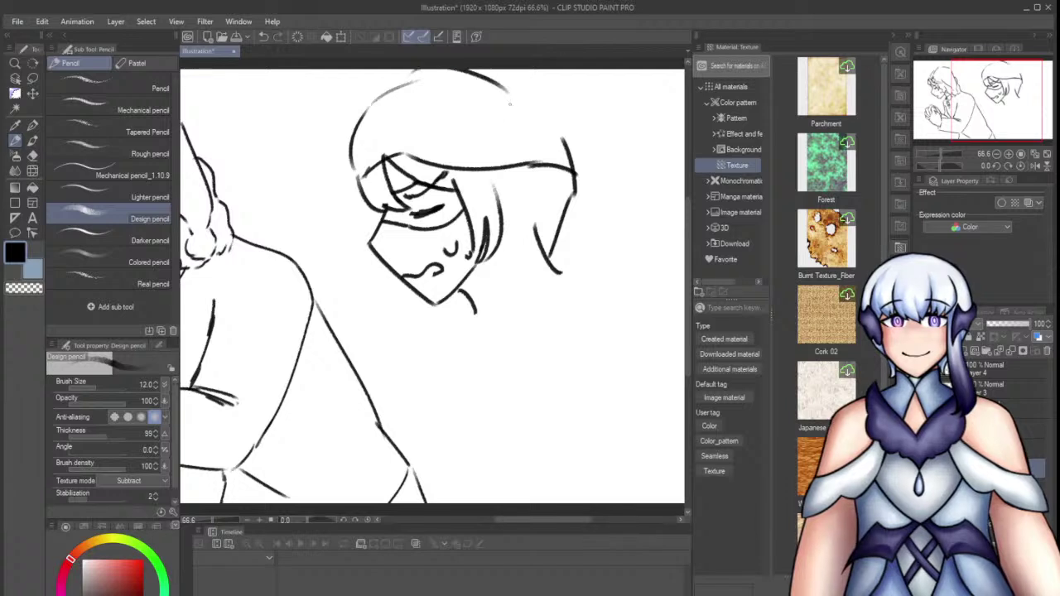
key(ctrl+z)
drag(442, 73, 533, 83)
drag(540, 90, 569, 140)
key(ctrl+z)
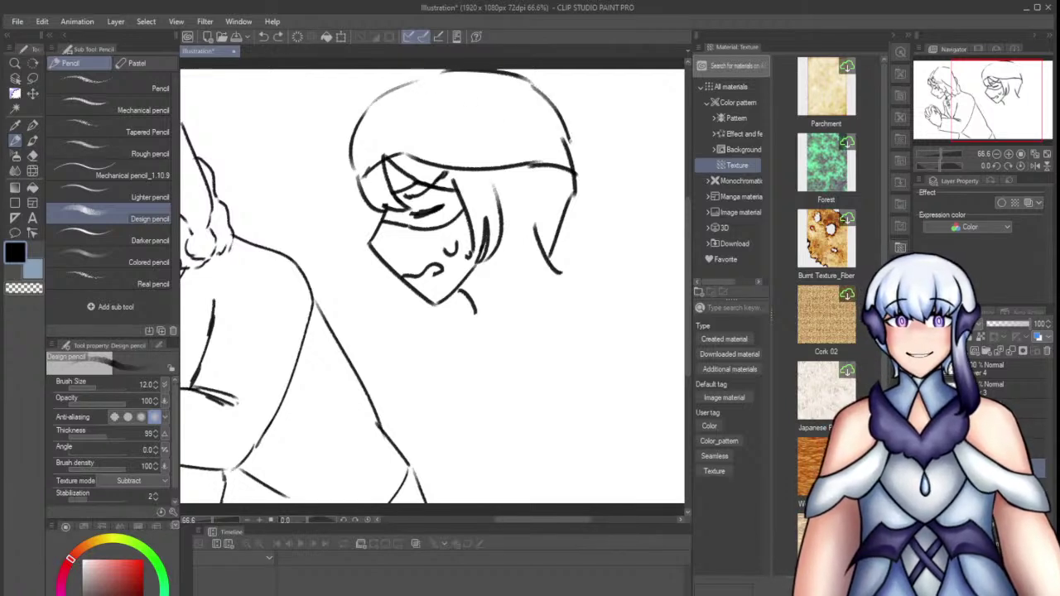
key(ctrl+z)
drag(530, 84, 569, 142)
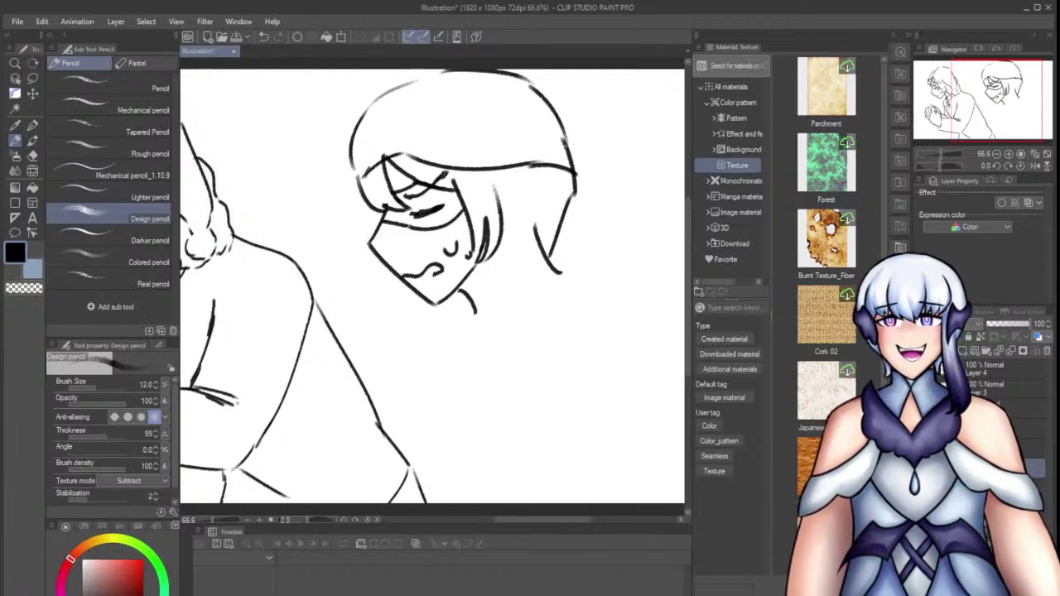
Erase the front of the beanie's edge and redraw it with a cleaner outline over the forehead
key(e)
mouse_move(390, 161)
mouse_down()
mouse_move(417, 150)
mouse_move(372, 166)
mouse_move(437, 168)
mouse_up()
key(p)
key(ctrl+z)
drag(367, 184, 453, 172)
drag(371, 111, 359, 185)
mouse_move(391, 92)
mouse_down()
mouse_move(358, 157)
mouse_move(356, 102)
mouse_move(367, 87)
mouse_up()
key(e)
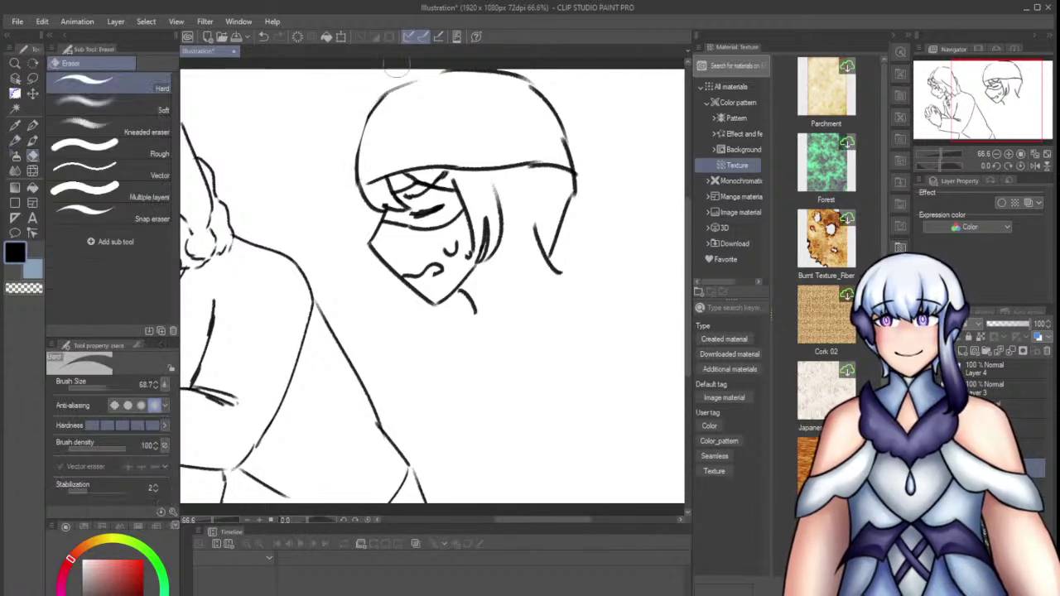
Add the upper line of the beanie's folded band and fill the band with short rib marks
key(p)
mouse_move(364, 170)
mouse_down()
mouse_move(434, 144)
mouse_move(530, 139)
mouse_move(508, 162)
mouse_move(459, 166)
mouse_up()
drag(430, 151, 428, 163)
drag(404, 157, 398, 167)
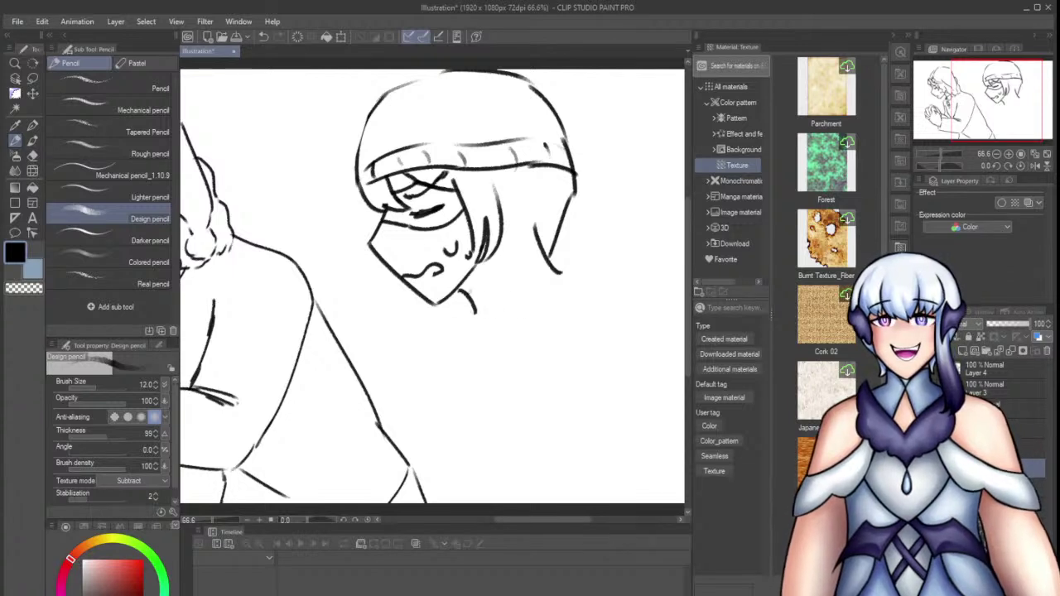
Erase the old front and back neck lines and redraw them closer to the jaw and nape
key(e)
drag(464, 300, 466, 306)
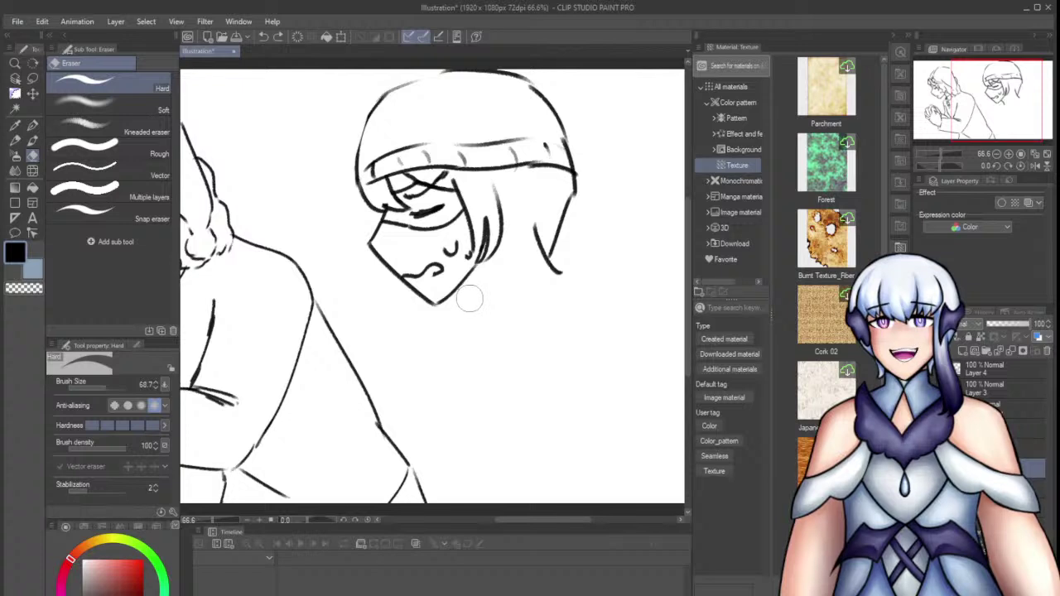
drag(536, 227, 552, 280)
key(p)
drag(547, 217, 571, 273)
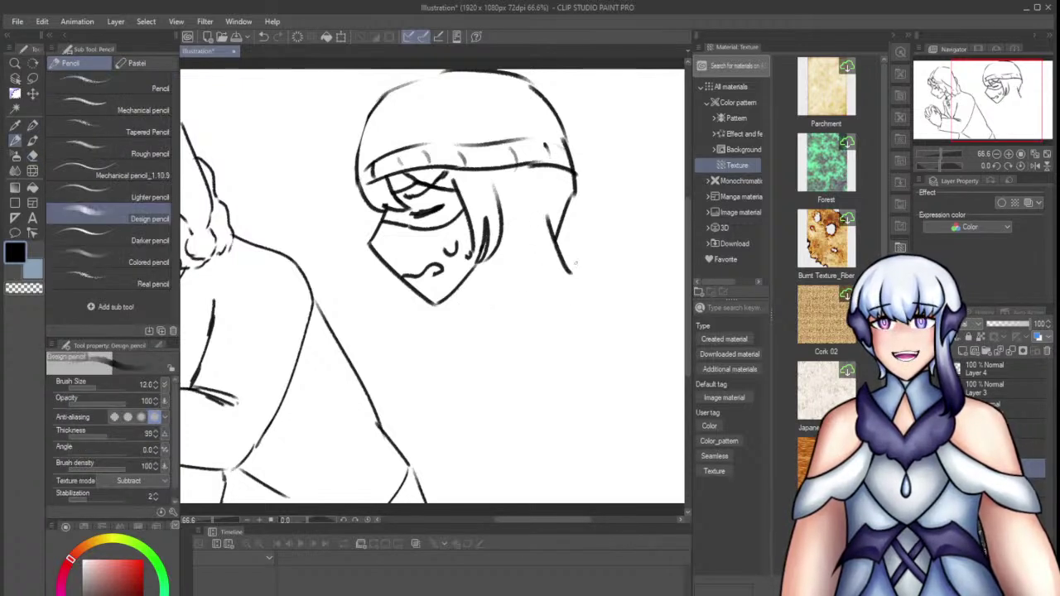
drag(457, 280, 478, 300)
key(ctrl+z)
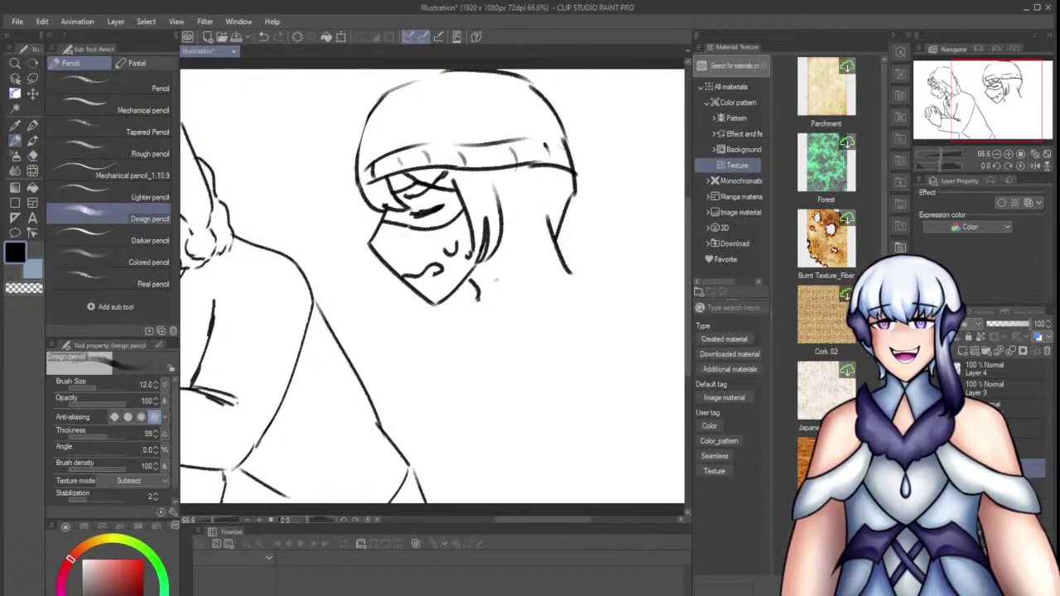
Draw the pointed hair strands hanging behind the second character's ear and over the nape
key(ctrl+minus)
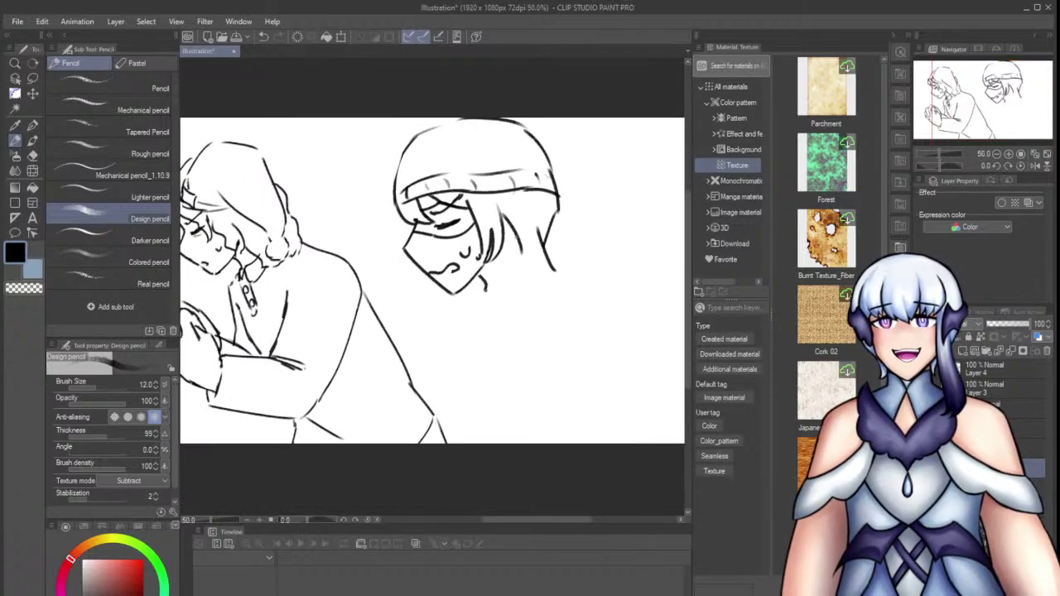
drag(526, 224, 534, 268)
key(ctrl+z)
drag(529, 214, 528, 260)
mouse_move(534, 217)
mouse_down()
mouse_move(555, 270)
mouse_move(545, 263)
mouse_up()
key(ctrl+z)
key(e)
drag(546, 217, 553, 263)
key(p)
key(ctrl+z)
key(ctrl+z)
key(ctrl+z)
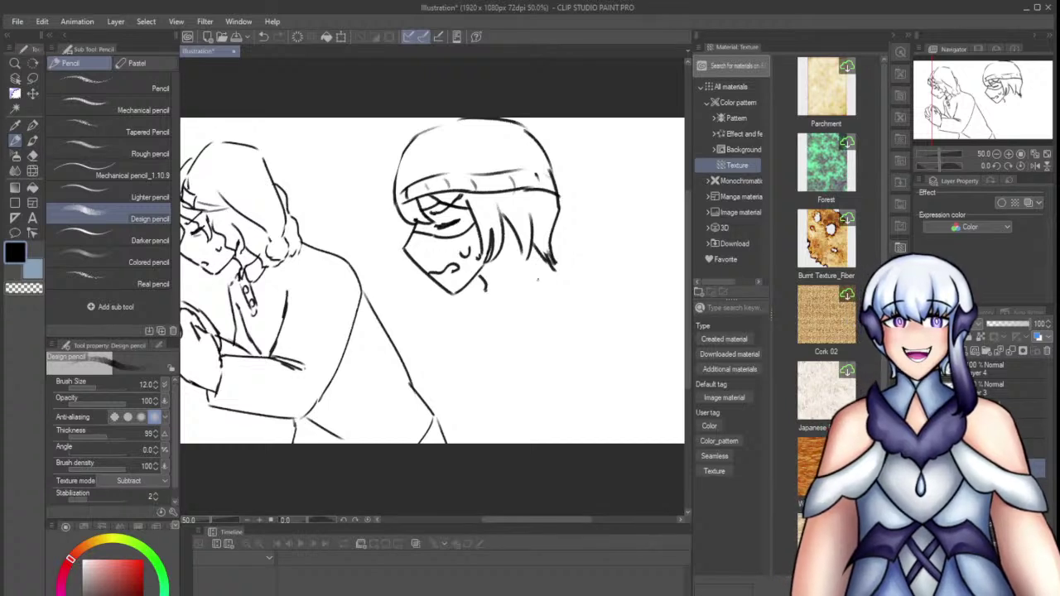
Draw the second character's shoulder and curved back down to the canvas edge, plus the inner arm line
drag(555, 272, 658, 308)
key(ctrl+z)
drag(653, 301, 662, 340)
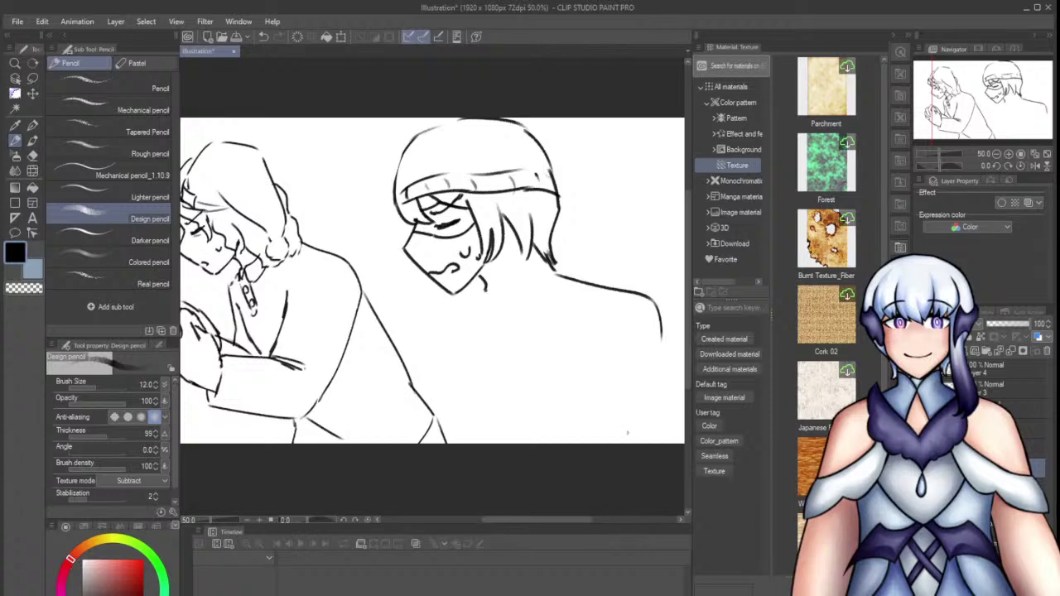
key(ctrl+z)
key(ctrl+z)
drag(652, 303, 666, 374)
drag(666, 364, 657, 420)
key(ctrl+z)
key(ctrl+z)
mouse_move(654, 313)
mouse_down()
mouse_move(669, 396)
mouse_move(639, 444)
mouse_up()
key(ctrl+z)
drag(559, 320, 534, 430)
key(ctrl+z)
Sketch the first knuckle and finger lines of the second character's raised hand in front of the chest
drag(392, 371, 395, 409)
key(ctrl+z)
mouse_move(396, 353)
mouse_down()
mouse_move(435, 375)
mouse_move(448, 368)
mouse_up()
key(ctrl+z)
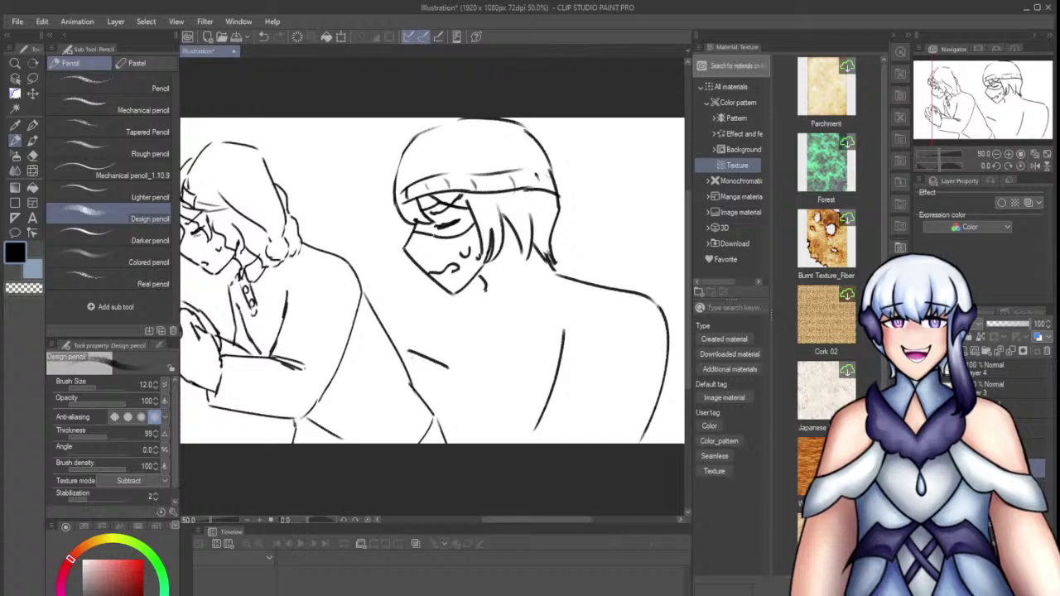
key(ctrl+z)
mouse_move(421, 350)
mouse_down()
mouse_move(472, 371)
mouse_move(479, 385)
mouse_move(470, 363)
mouse_move(477, 376)
mouse_move(440, 372)
mouse_move(424, 351)
mouse_move(432, 346)
mouse_up()
key(ctrl+z)
key(ctrl+z)
key(ctrl+z)
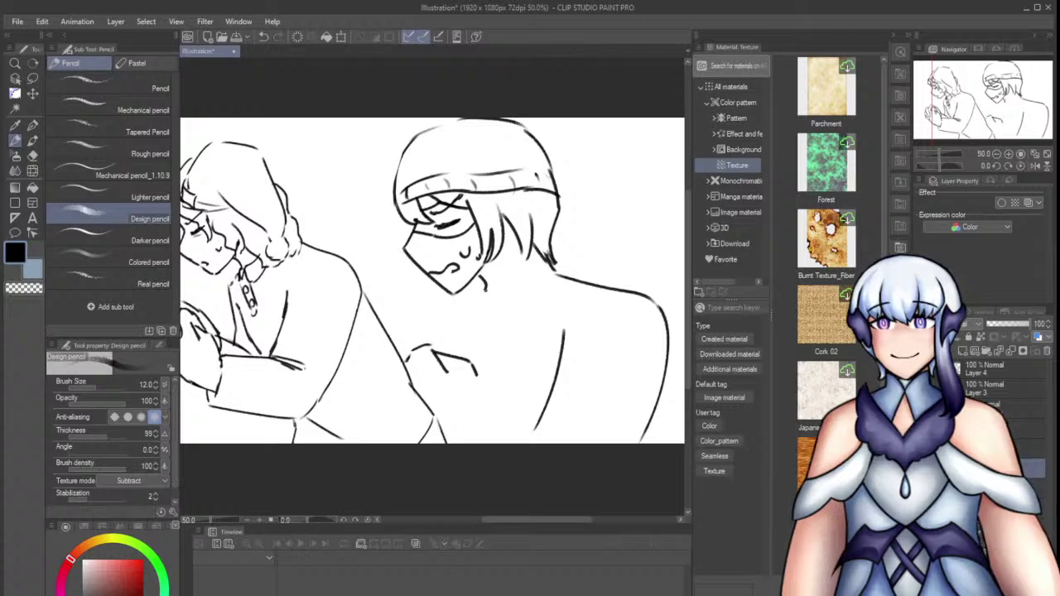
Outline the front and lower edge of the second character's clasped hands
mouse_move(386, 382)
mouse_down()
mouse_move(404, 411)
mouse_move(389, 392)
mouse_move(447, 436)
mouse_move(431, 437)
mouse_up()
key(ctrl+z)
key(ctrl+z)
mouse_move(475, 370)
mouse_down()
mouse_move(482, 403)
mouse_move(471, 387)
mouse_up()
key(ctrl+z)
drag(428, 346, 426, 354)
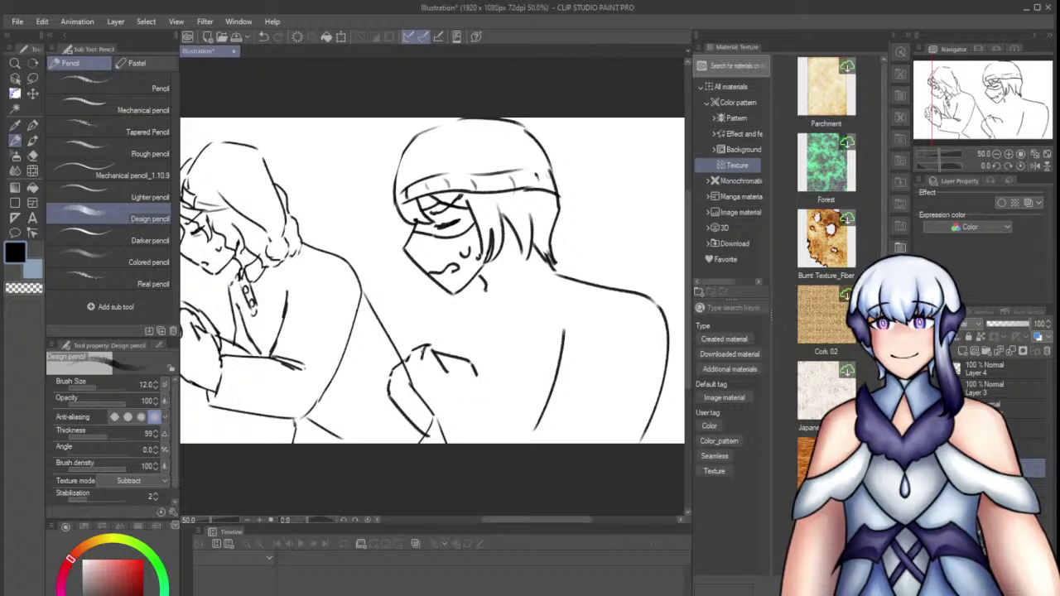
Erase the upper finger lines and redraw the interlocked fingers of the clasped hands
key(e)
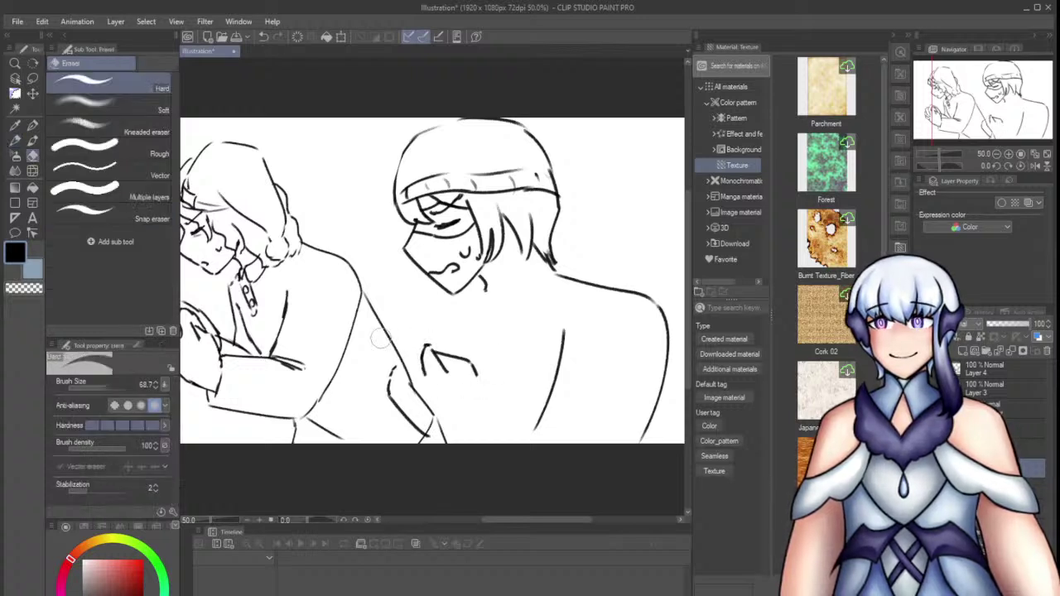
key(p)
mouse_move(406, 339)
mouse_down()
mouse_move(426, 343)
mouse_move(423, 387)
mouse_up()
key(ctrl+z)
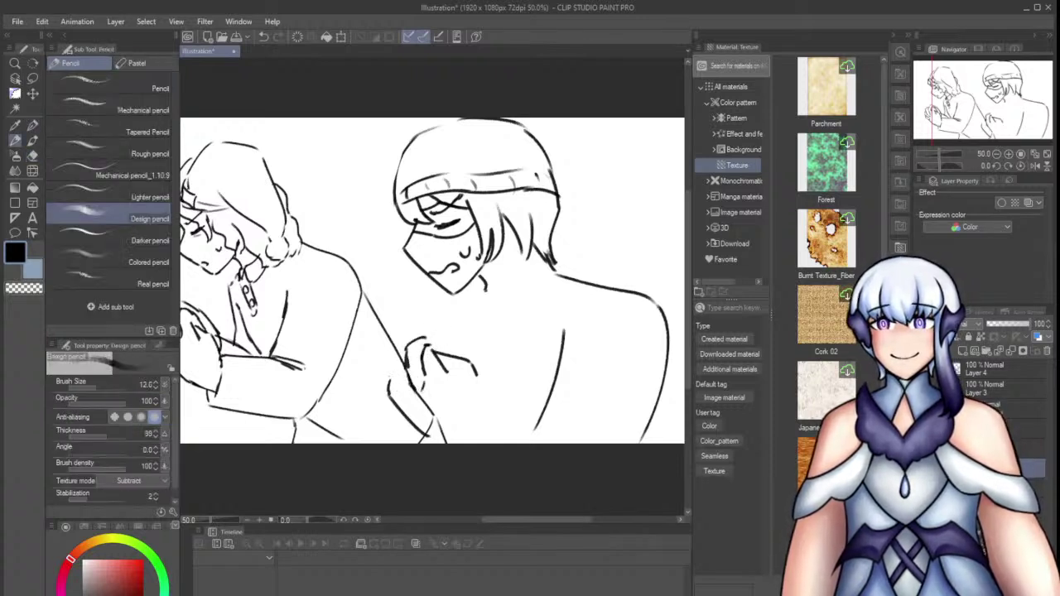
key(ctrl+z)
drag(405, 346, 390, 381)
mouse_move(391, 376)
mouse_down()
mouse_move(415, 401)
mouse_move(386, 393)
mouse_move(406, 414)
mouse_up()
key(e)
key(p)
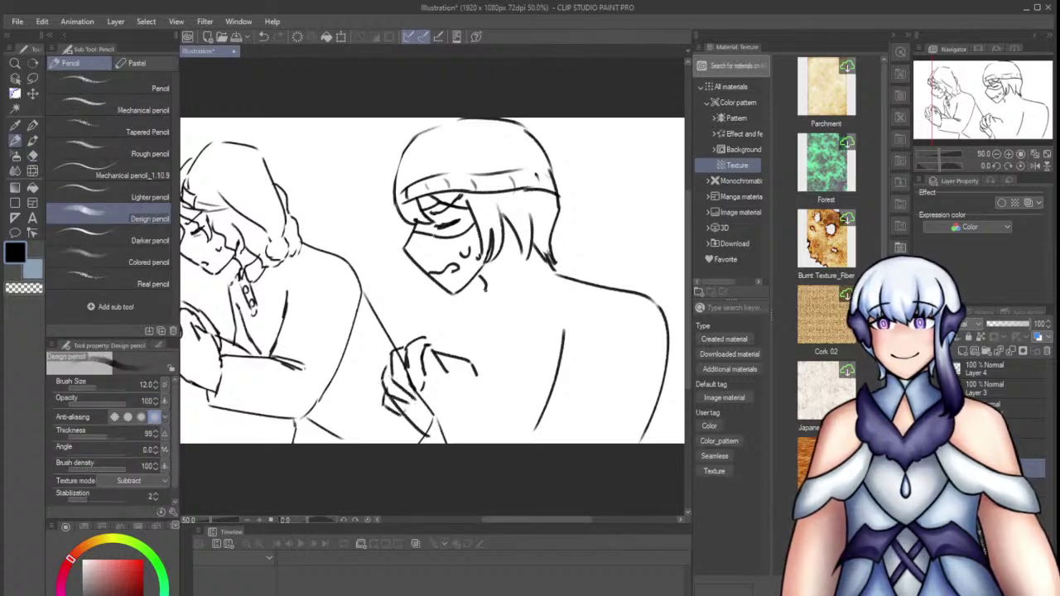
Draw the back of the second character's hand from the knuckles down to the wrist, cleaning up the overlap
mouse_move(432, 337)
mouse_down()
mouse_move(479, 366)
mouse_move(483, 419)
mouse_up()
key(ctrl+z)
key(ctrl+z)
drag(474, 370, 479, 409)
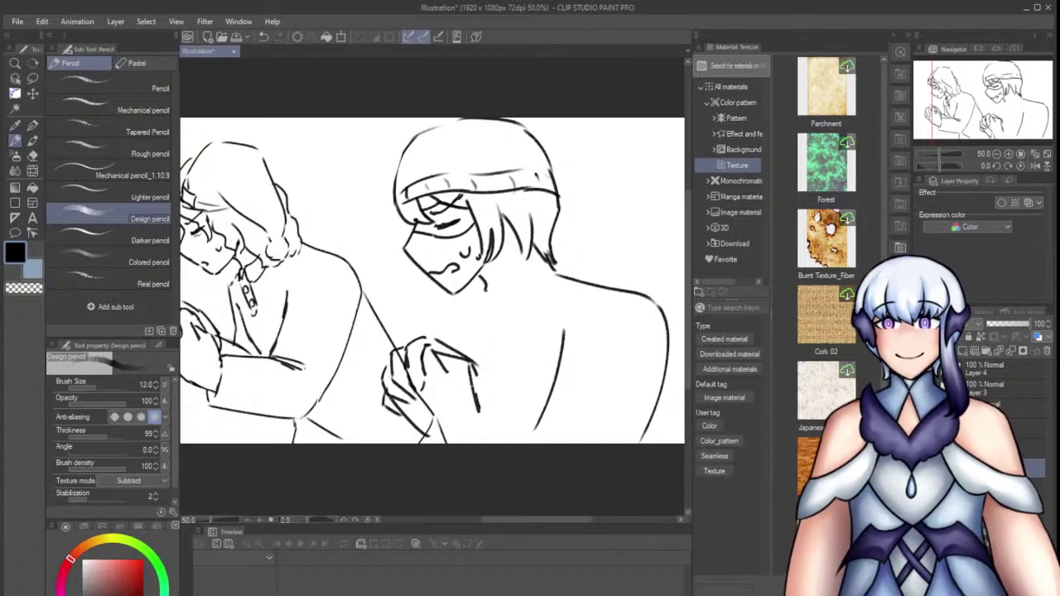
key(e)
mouse_move(474, 370)
mouse_down()
mouse_move(448, 350)
mouse_move(479, 388)
mouse_up()
key(p)
drag(434, 340, 495, 396)
key(ctrl+z)
key(ctrl+z)
Draw the sleeve cuff and forearm behind the hand, and the lower edge of the clasped hands
mouse_move(468, 359)
mouse_down()
mouse_move(501, 407)
mouse_move(563, 444)
mouse_up()
key(ctrl+z)
key(ctrl+z)
mouse_move(479, 417)
mouse_down()
mouse_move(547, 444)
mouse_move(451, 442)
mouse_move(501, 422)
mouse_move(496, 442)
mouse_up()
key(ctrl+z)
drag(407, 424, 439, 442)
key(ctrl+z)
drag(394, 406, 436, 443)
key(ctrl+z)
Draw the chest line from the neck down to the hands and reinforce the lower wrist
mouse_move(487, 285)
mouse_down()
mouse_move(462, 294)
mouse_move(451, 349)
mouse_move(479, 305)
mouse_move(445, 322)
mouse_move(436, 345)
mouse_up()
key(ctrl+z)
key(ctrl+z)
key(ctrl+z)
key(ctrl+z)
drag(405, 420, 417, 442)
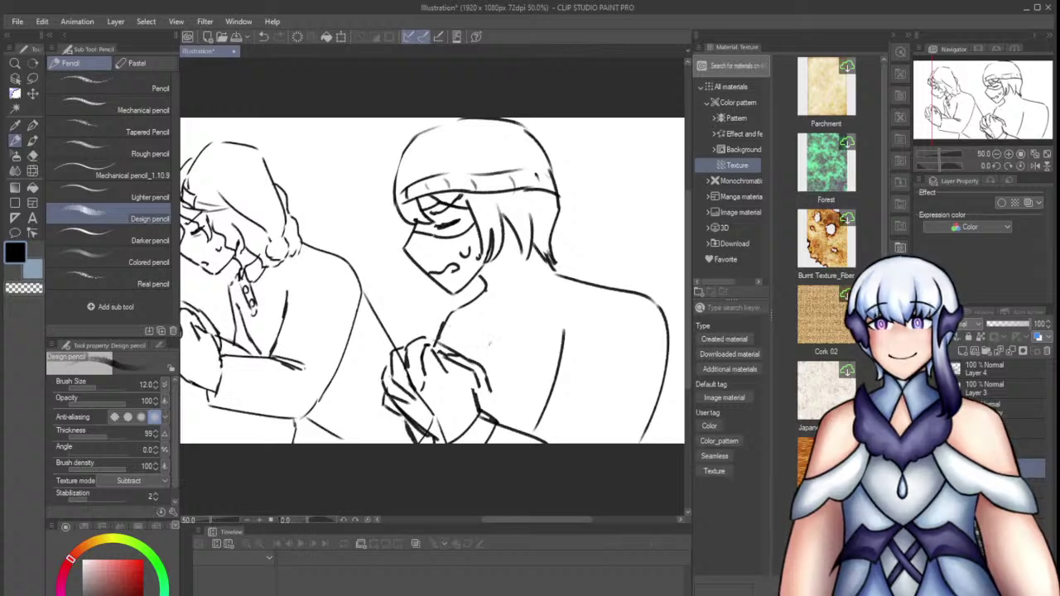
Draw the upper edge of the sweater collar around the second character's neck
drag(479, 278, 528, 258)
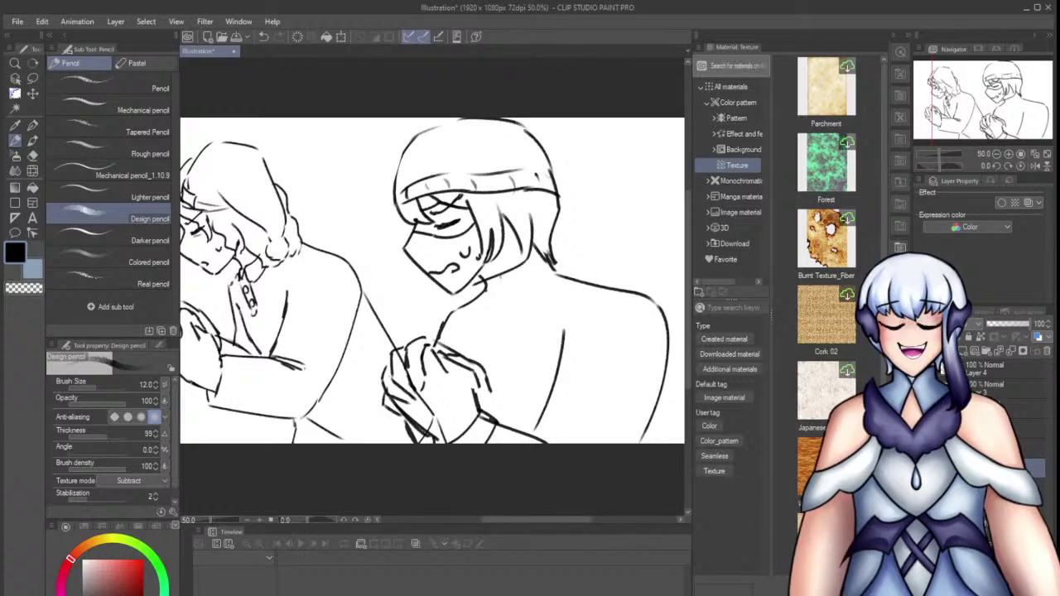
key(ctrl+z)
key(ctrl+z)
mouse_move(483, 280)
mouse_down()
mouse_move(528, 267)
mouse_move(540, 250)
mouse_up()
key(ctrl+z)
key(ctrl+z)
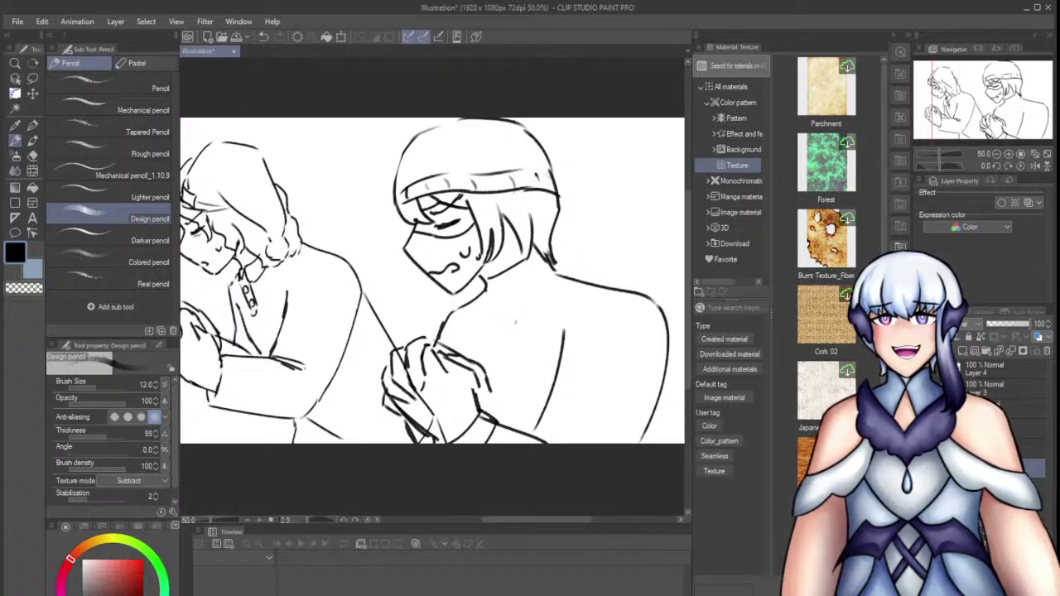
Draw the collar's lower edge, erase its excess line and add short rib marks inside the collar
mouse_move(490, 294)
mouse_down()
mouse_move(538, 291)
mouse_move(552, 274)
mouse_move(498, 290)
mouse_move(546, 265)
mouse_up()
key(ctrl+z)
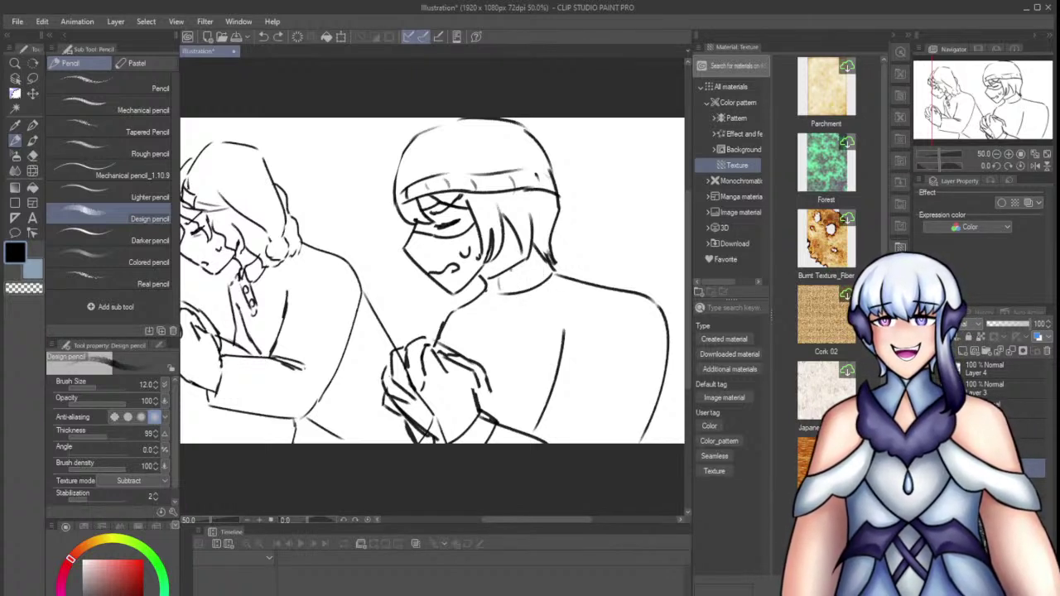
key(e)
mouse_move(528, 293)
mouse_down()
mouse_move(550, 282)
mouse_move(515, 293)
mouse_up()
key(p)
key(p)
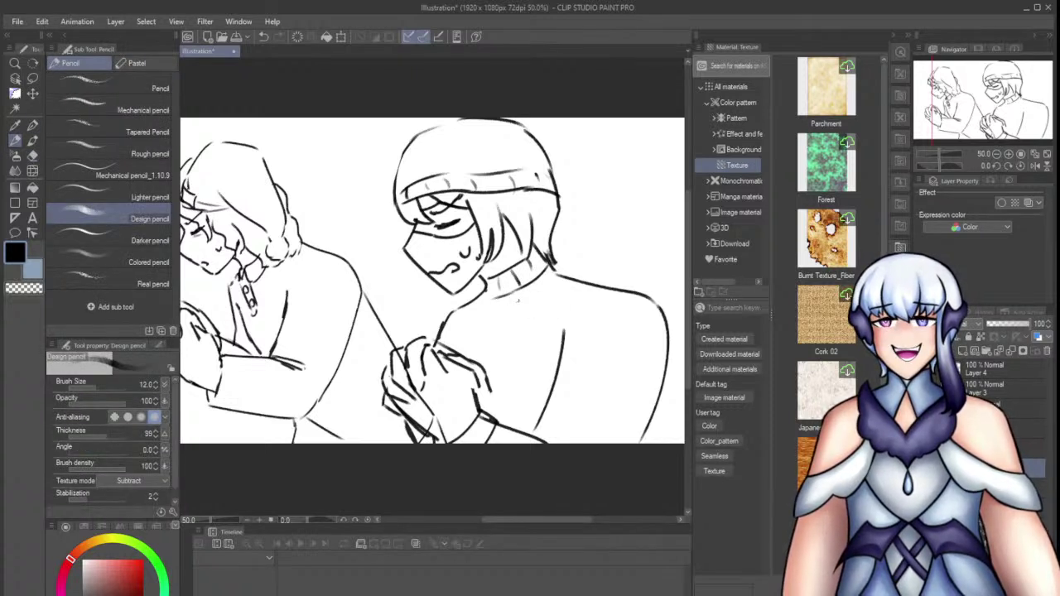
key(ctrl+z)
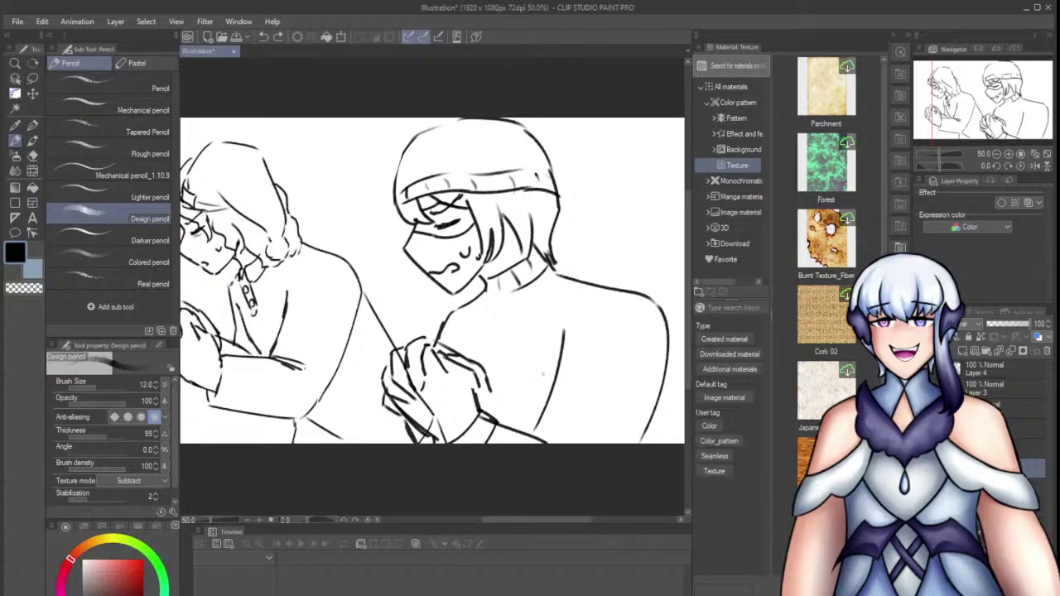
Erase the first character's back line where it crosses the second character's clasped hands
scroll(535, 379, down, 4)
scroll(398, 429, up, 6)
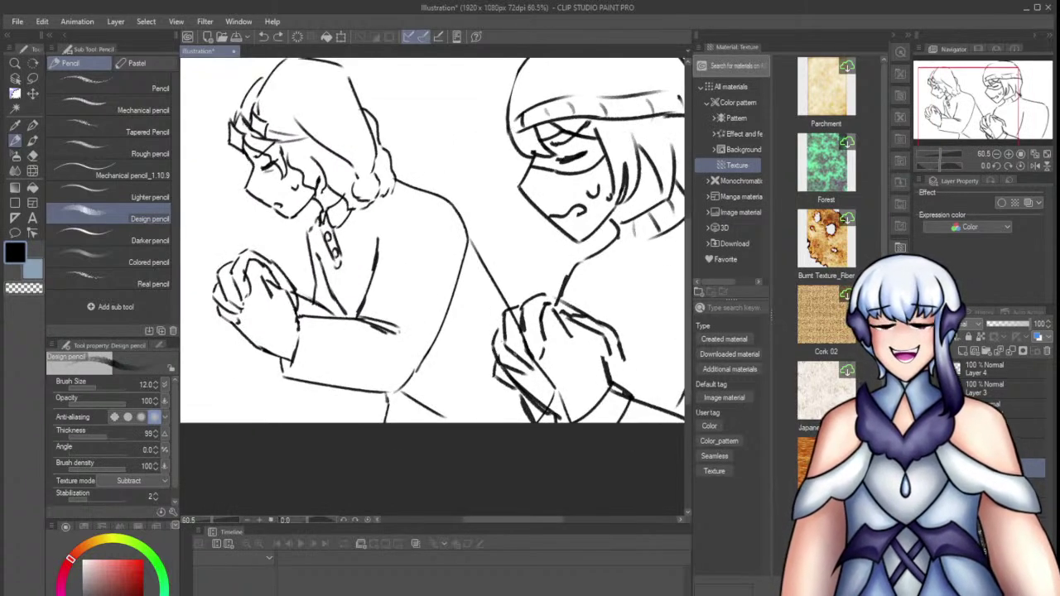
key(e)
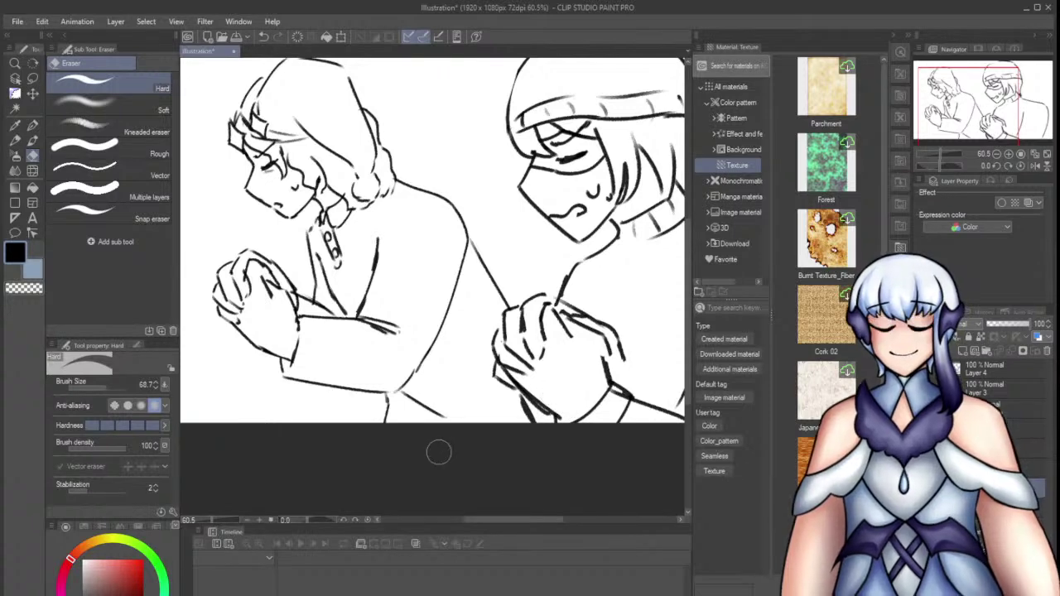
scroll(439, 452, down, 2)
scroll(231, 253, down, 1)
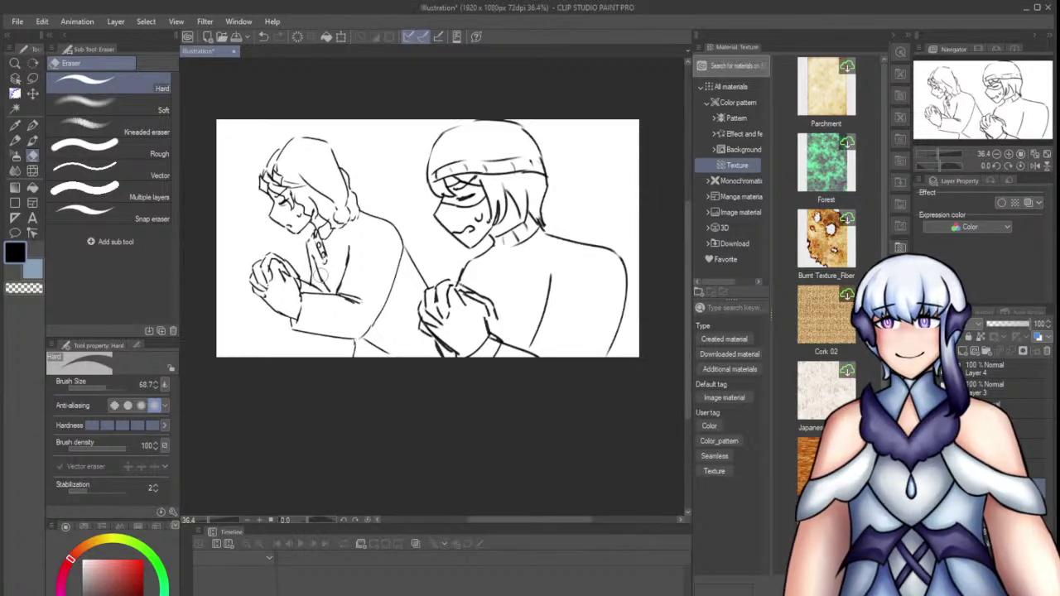
Erase the first character's closed eye and slanted eyebrow, leaving the surrounding hair strands
scroll(249, 222, up, 5)
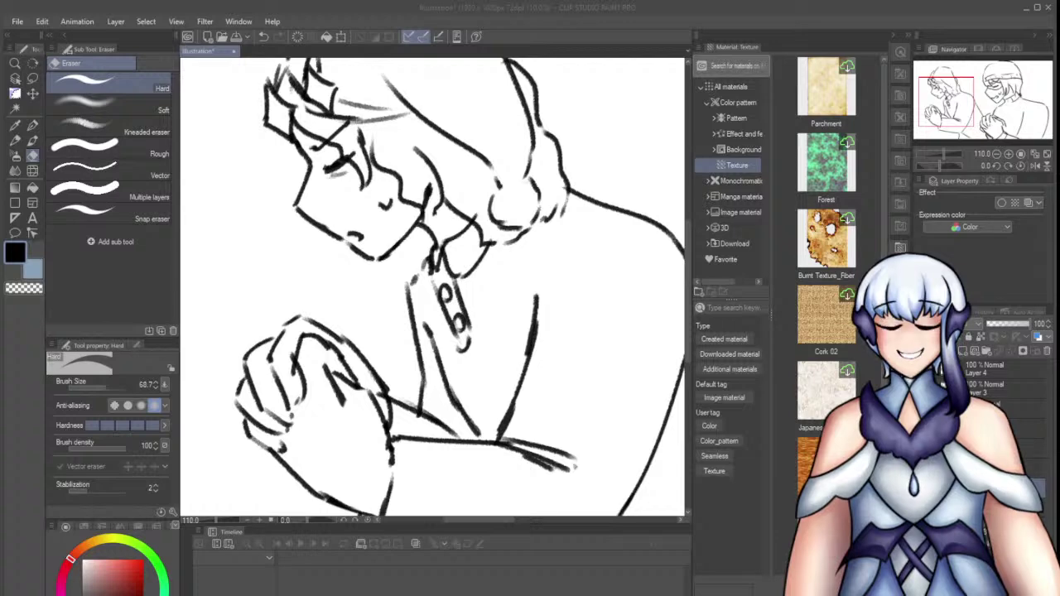
scroll(409, 409, down, 4)
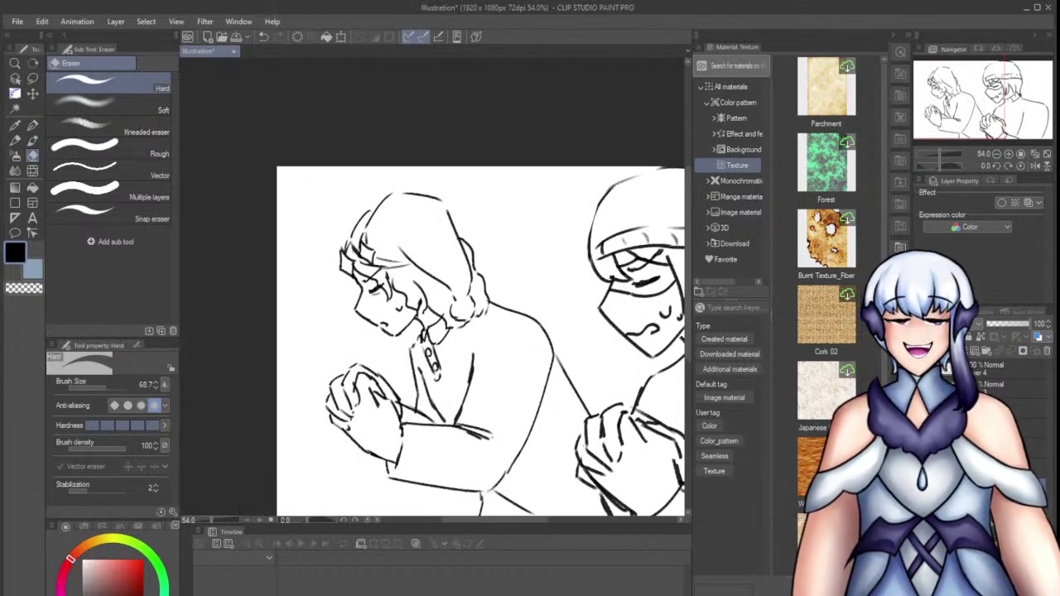
mouse_move(391, 423)
mouse_down()
mouse_move(393, 410)
mouse_move(385, 415)
mouse_up()
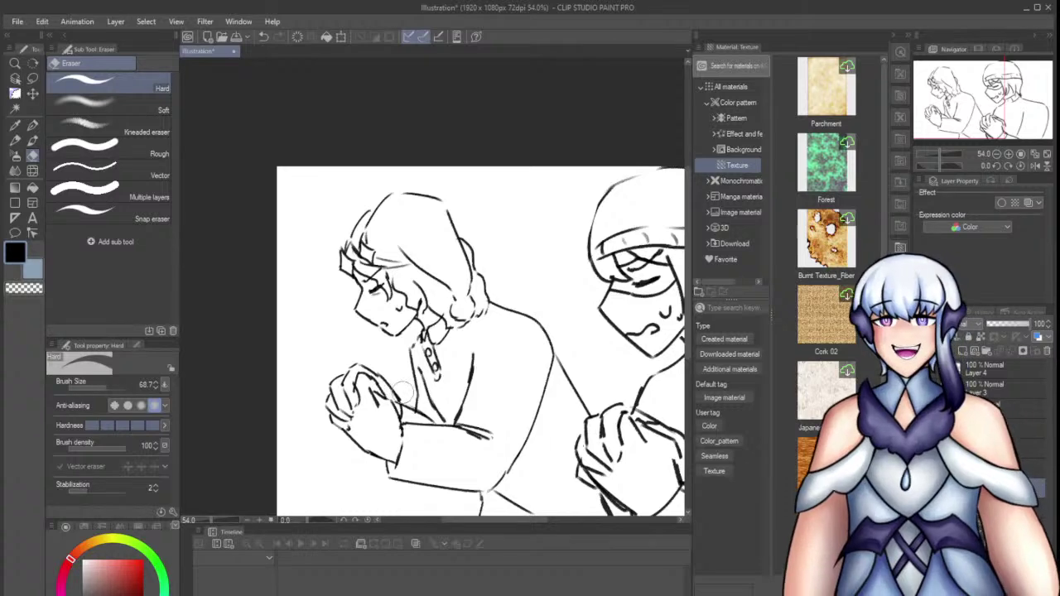
scroll(351, 300, up, 5)
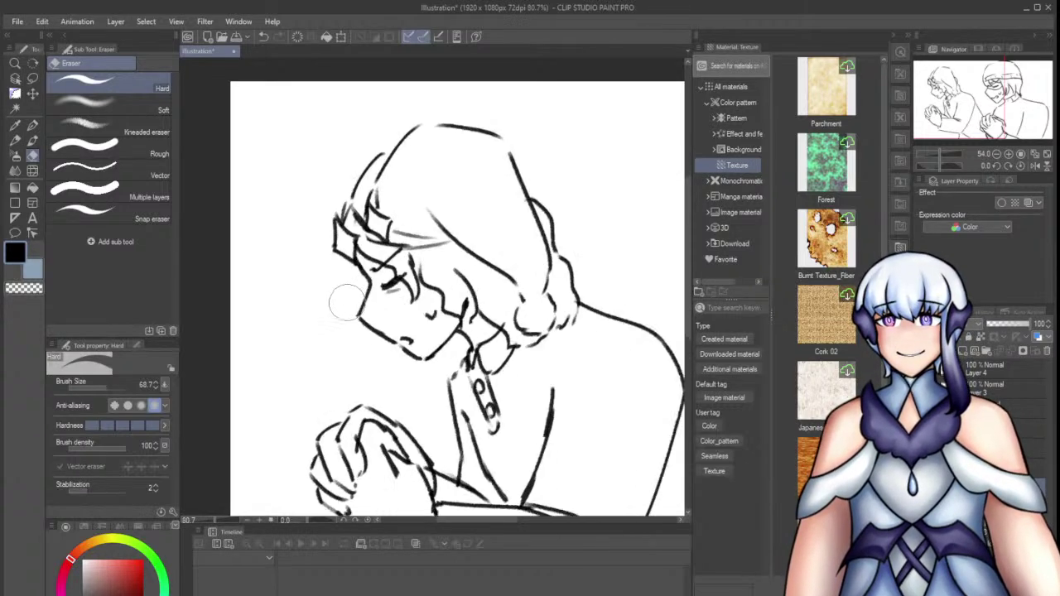
scroll(473, 265, down, 5)
scroll(485, 282, up, 6)
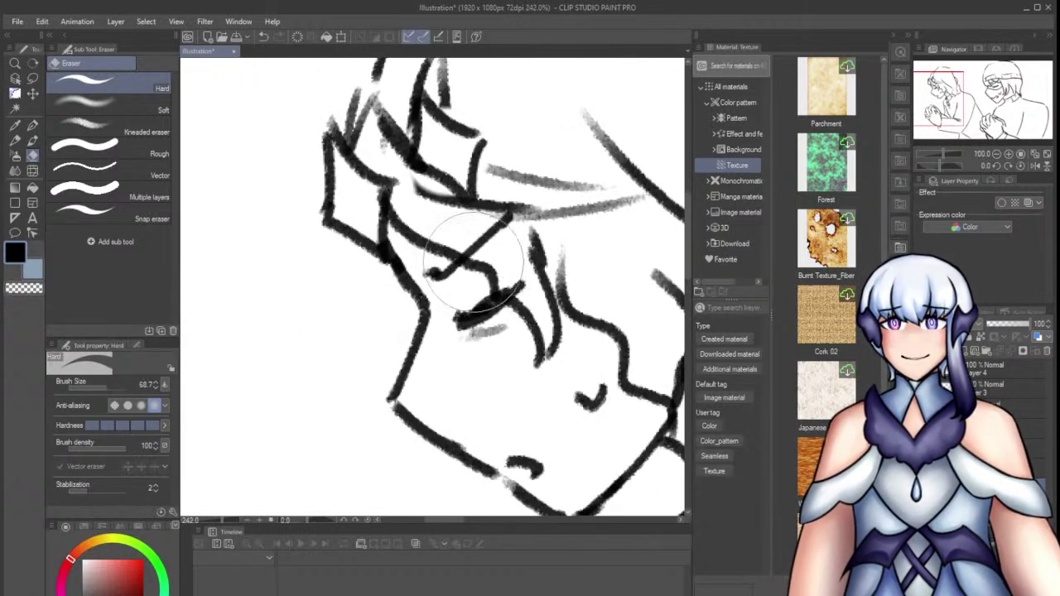
mouse_move(481, 311)
mouse_down()
mouse_move(495, 307)
mouse_move(463, 307)
mouse_move(489, 314)
mouse_move(518, 282)
mouse_up()
key(ctrl+z)
click(100, 386)
key(p)
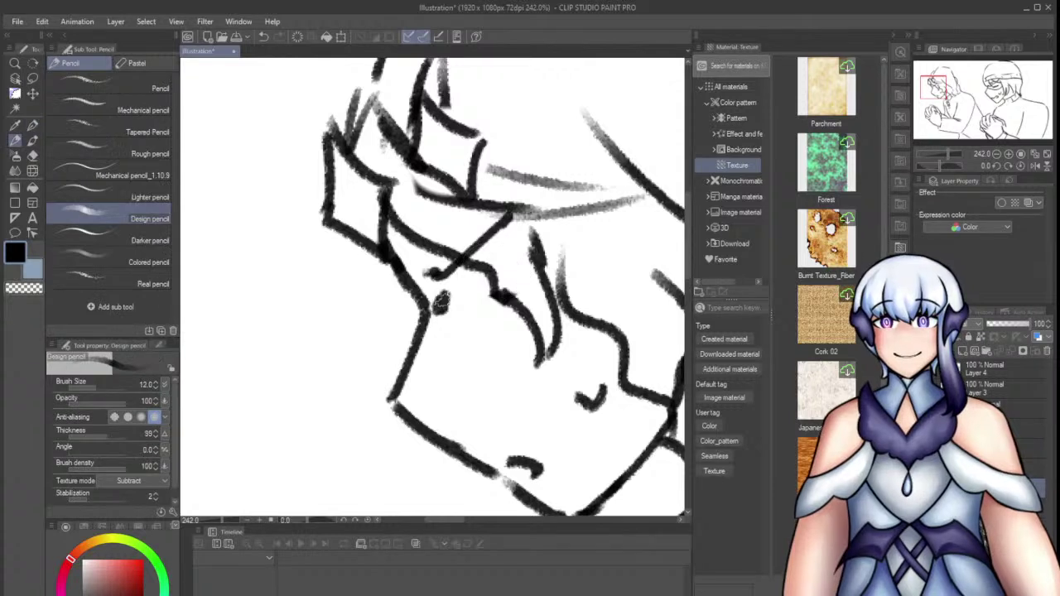
key(e)
mouse_move(485, 244)
mouse_down()
mouse_move(472, 240)
mouse_move(495, 227)
mouse_move(434, 274)
mouse_up()
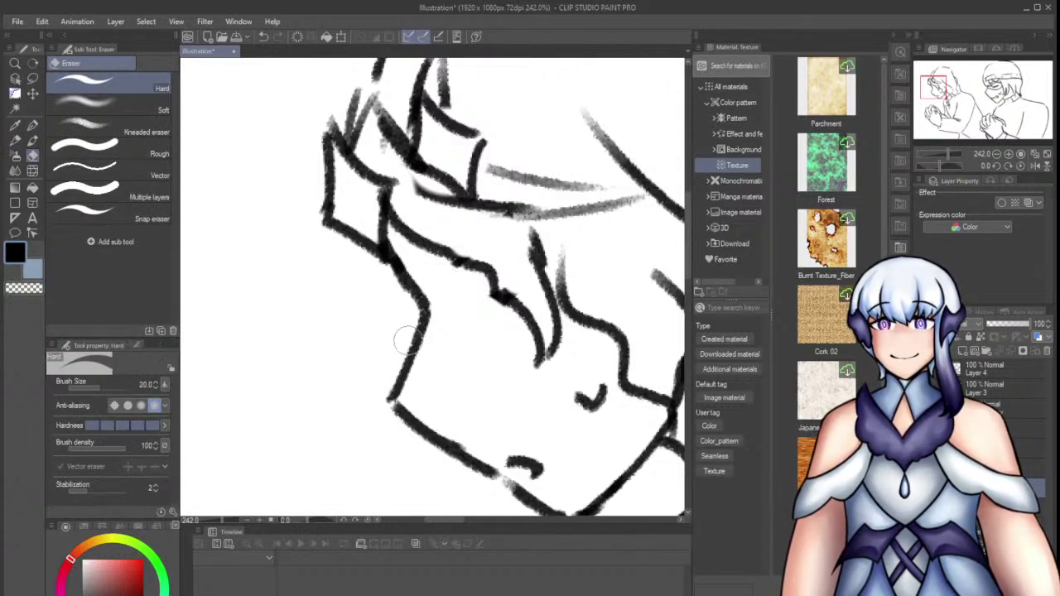
Redraw the first character's eye with a curved upper brow line, a pupil and lower-lid strokes, using the pencil at size 10
key(p)
click(156, 383)
mouse_move(428, 249)
mouse_down()
mouse_move(423, 264)
mouse_move(537, 212)
mouse_up()
key(ctrl+z)
mouse_move(507, 259)
mouse_down()
mouse_move(525, 280)
mouse_move(517, 326)
mouse_move(463, 335)
mouse_up()
key(ctrl+z)
drag(528, 328, 497, 342)
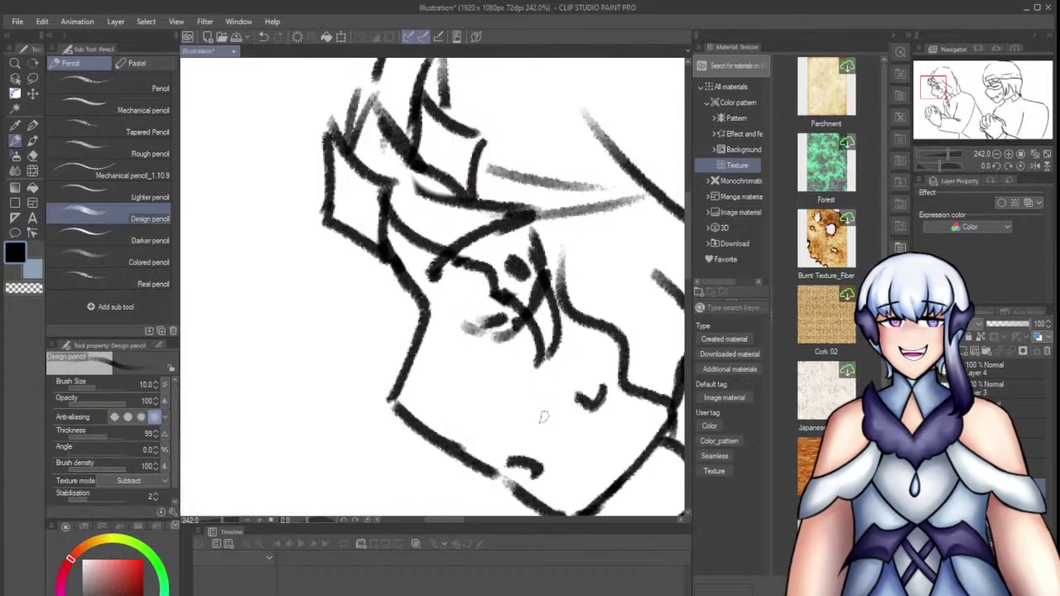
Replace the first character's small mouth with a wavy grimace and darken the outer corner of the eye
key(e)
mouse_move(539, 449)
mouse_down()
mouse_move(511, 450)
mouse_move(536, 452)
mouse_move(517, 443)
mouse_move(523, 425)
mouse_move(559, 411)
mouse_move(598, 370)
mouse_up()
key(p)
key(ctrl+z)
key(e)
key(p)
drag(557, 273, 512, 317)
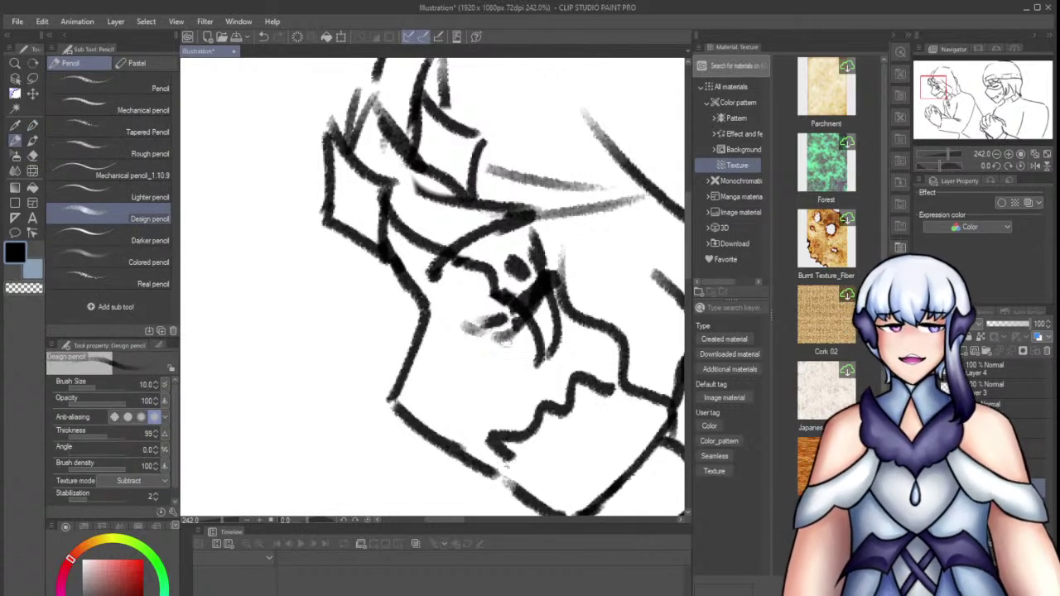
key(alt+Tab)
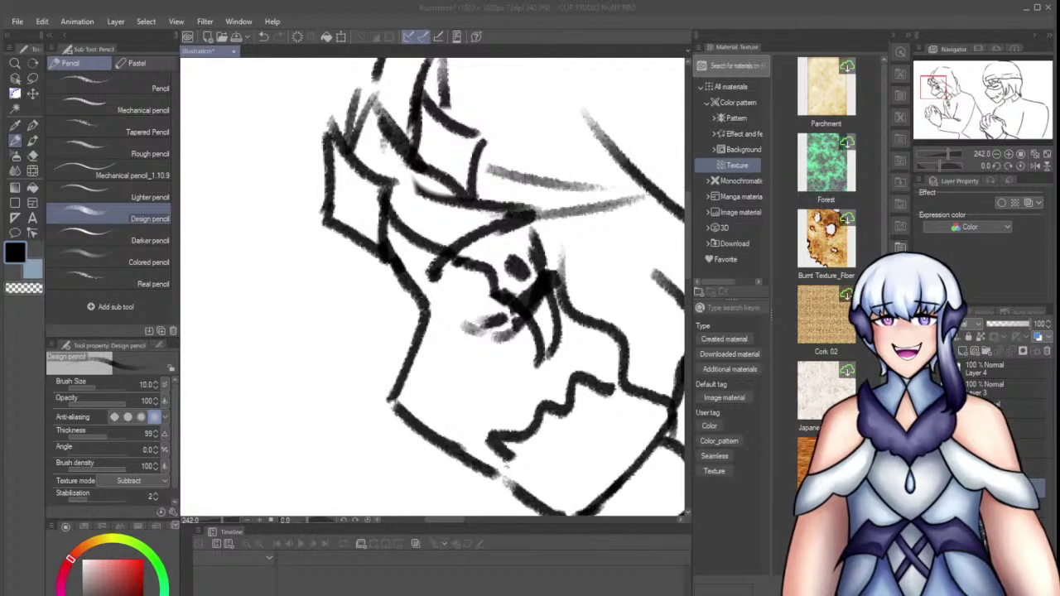
key(alt+Tab)
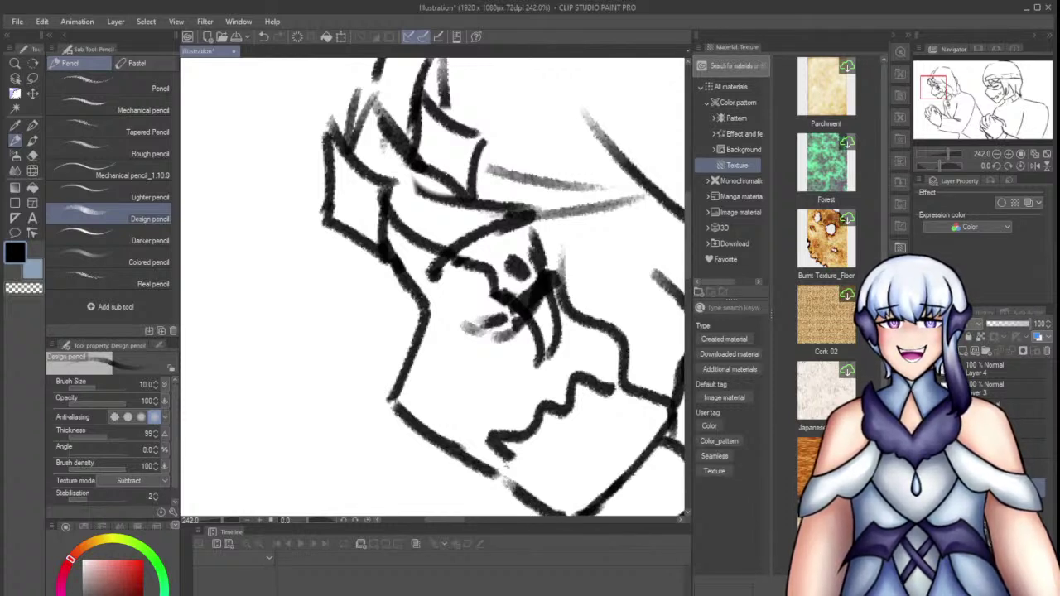
scroll(335, 211, down, 3)
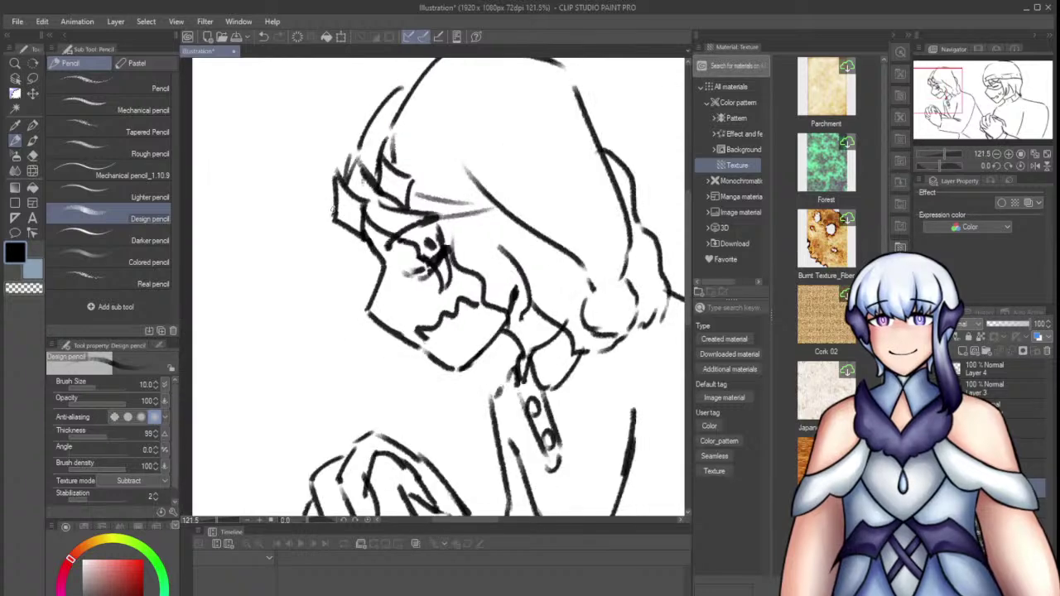
key(alt+Tab)
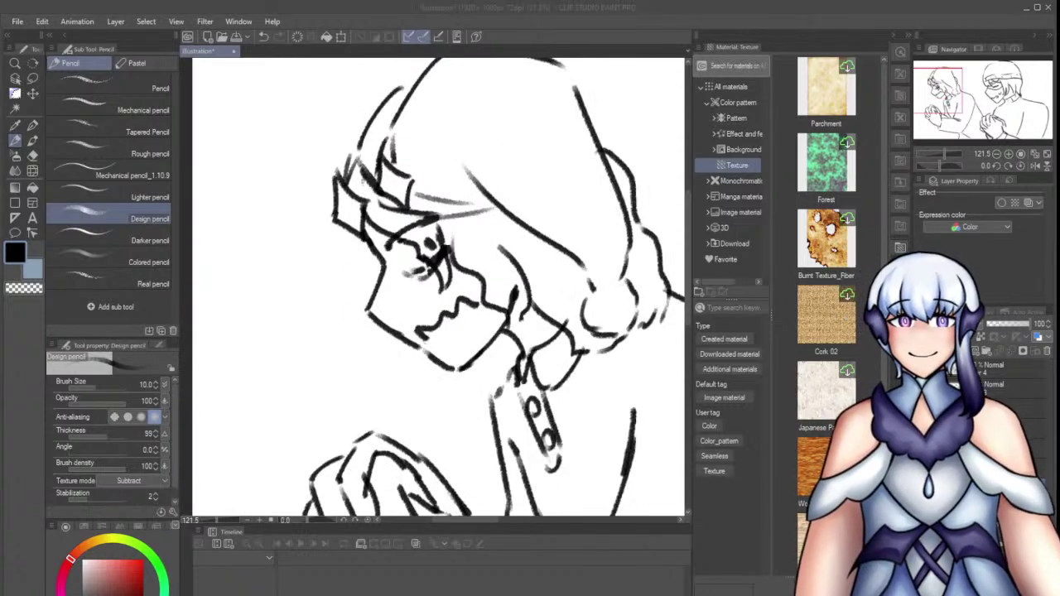
Add a stroke above the first character's brow and hatch shading under the eye towards the nose bridge
scroll(386, 186, down, 4)
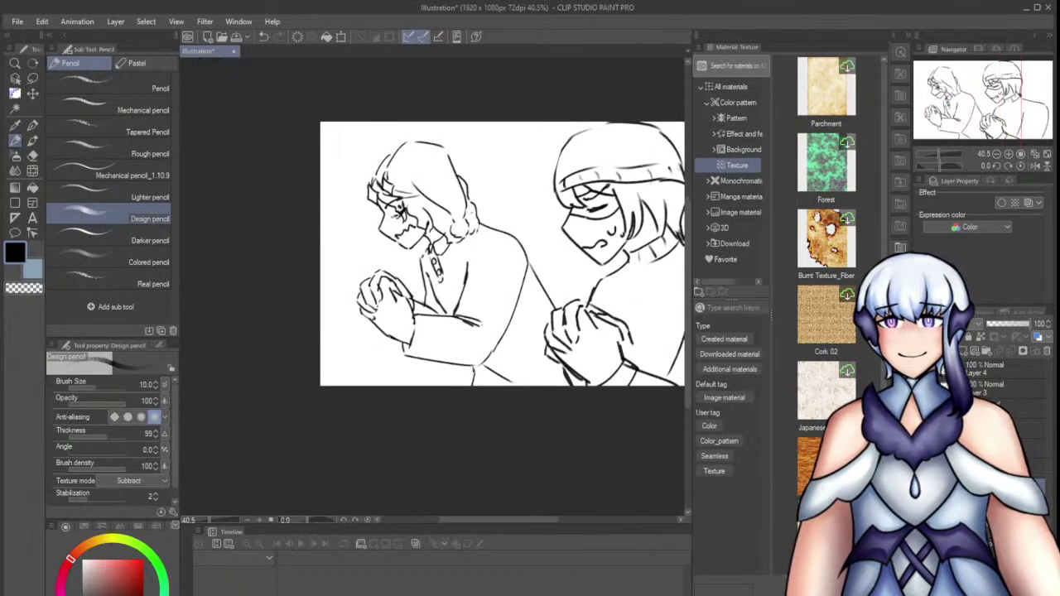
scroll(444, 204, up, 4)
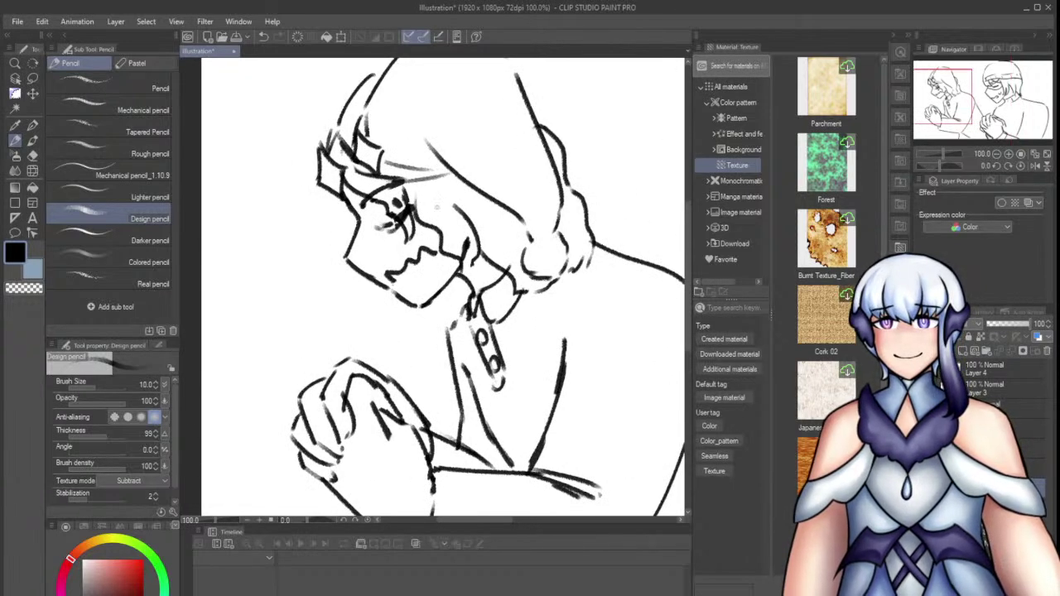
drag(352, 196, 391, 170)
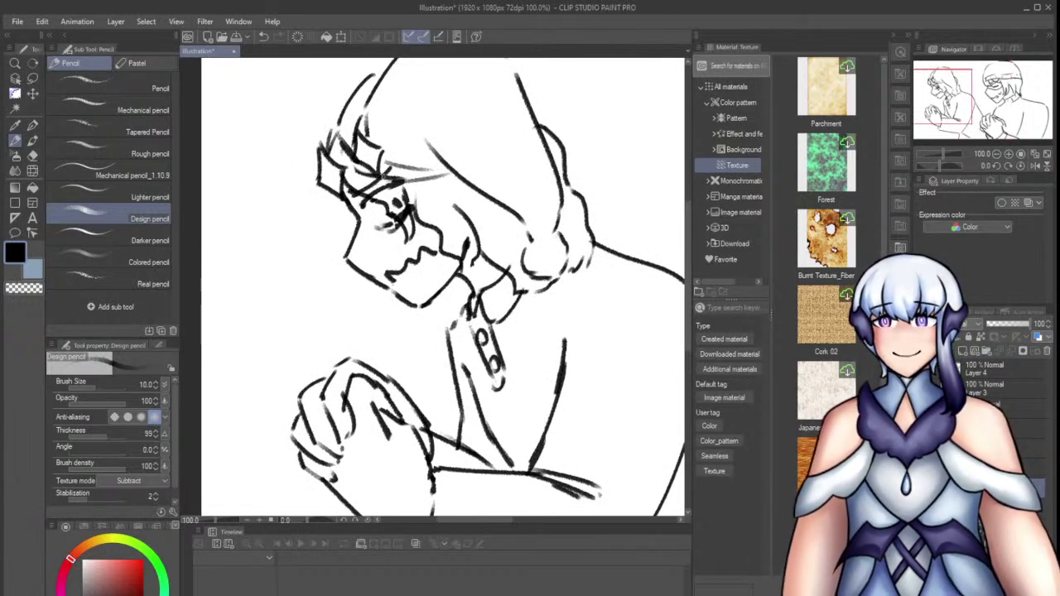
drag(378, 223, 353, 233)
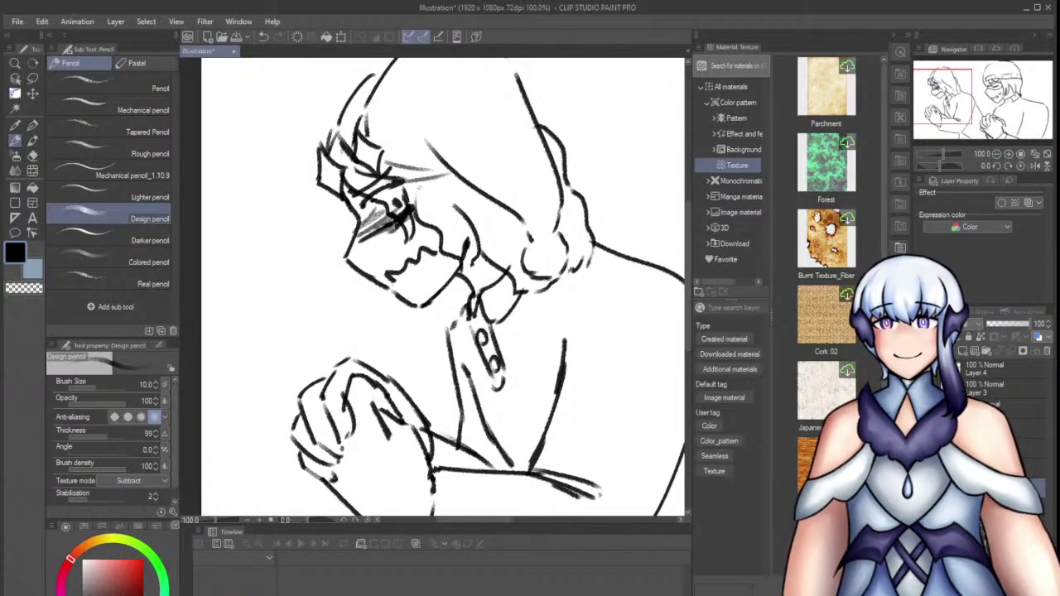
Erase the first character's rounded shoulder line from the hair to the upper back
scroll(429, 197, down, 2)
scroll(508, 217, up, 1)
key(e)
drag(507, 217, 570, 257)
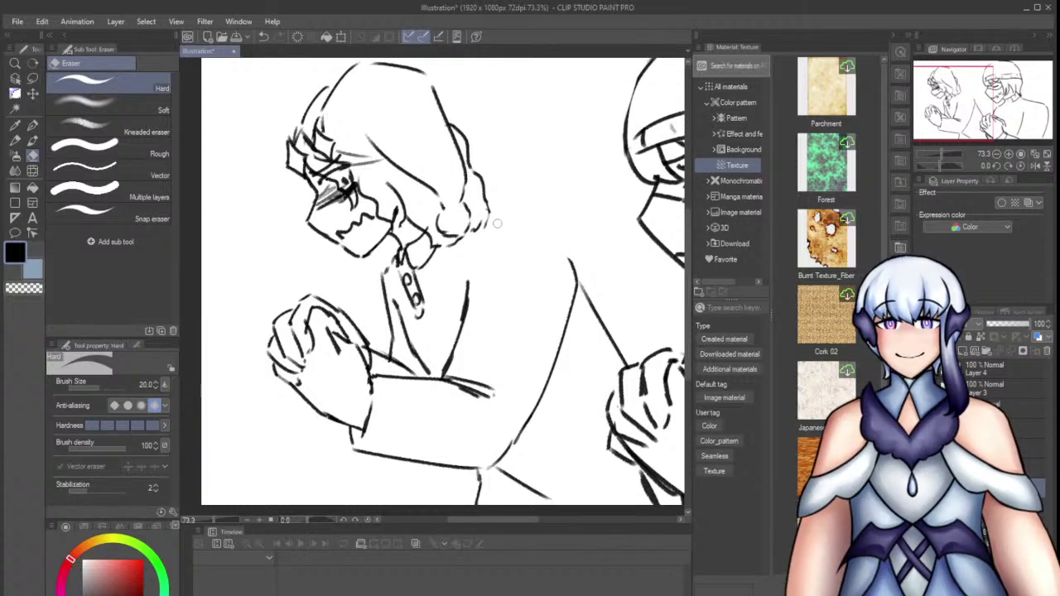
Draw a jagged raised shoulder and a straighter back line for the first character with the pencil at size 8
key(p)
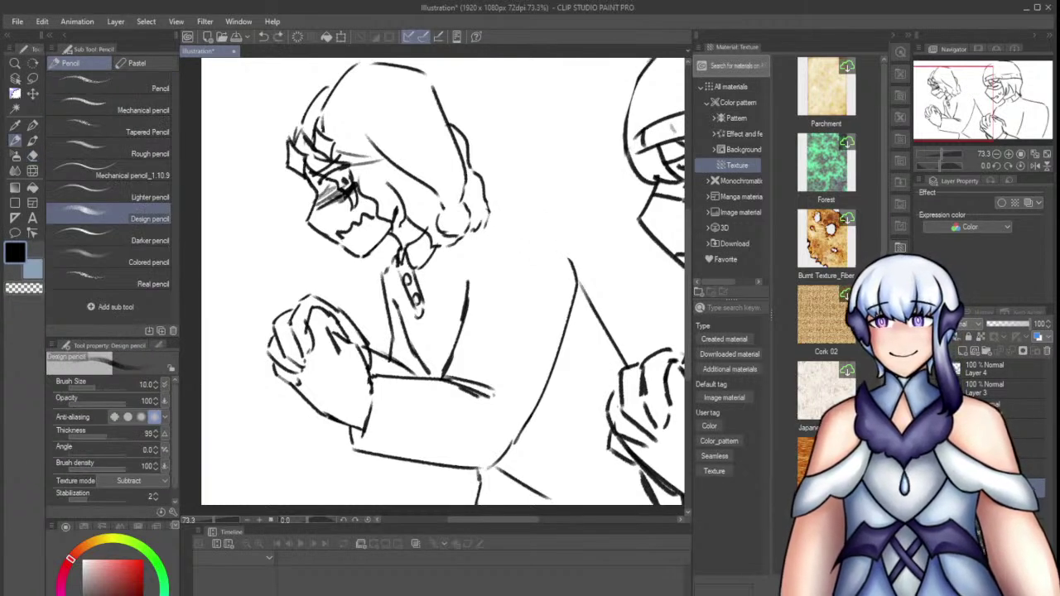
key(bracketleft)
mouse_move(485, 217)
mouse_down()
mouse_move(549, 221)
mouse_move(559, 279)
mouse_move(542, 436)
mouse_up()
key(bracketleft)
key(ctrl+z)
drag(550, 252, 539, 441)
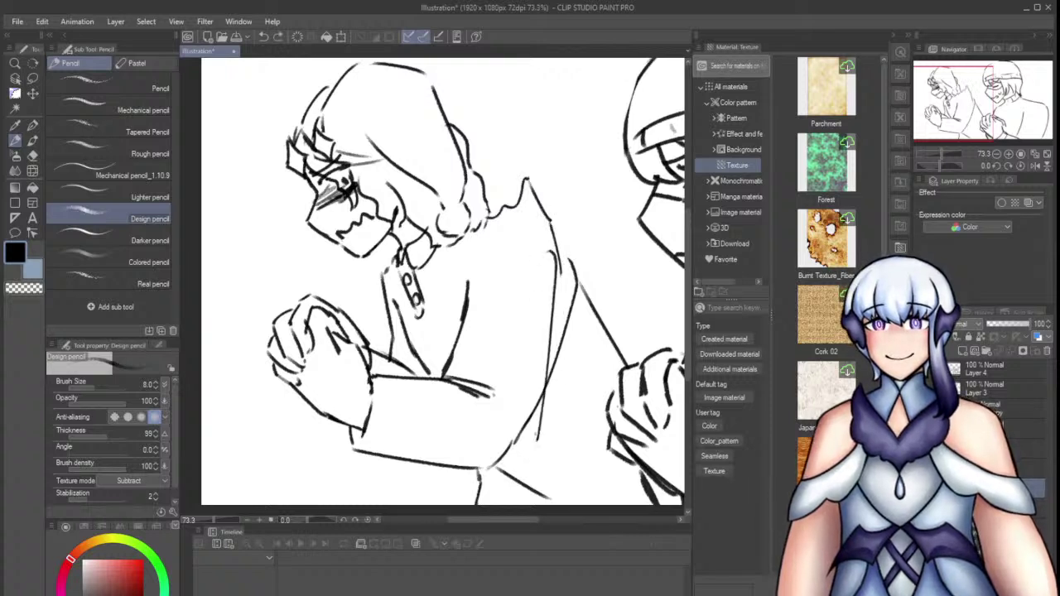
Erase the upper part of the old curved line beside the first character's new back line
key(e)
drag(570, 263, 561, 355)
drag(576, 290, 566, 358)
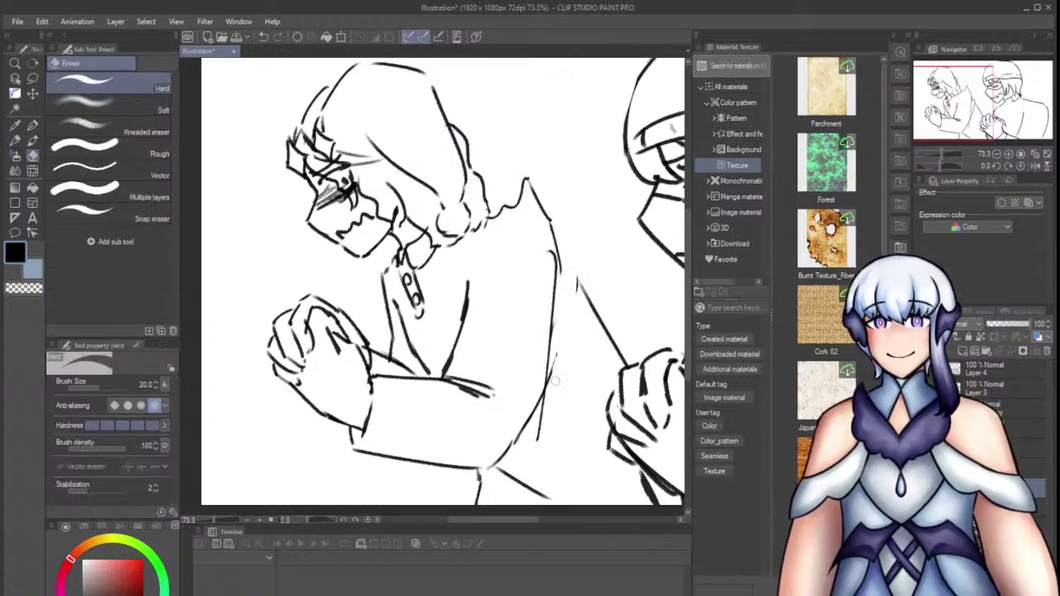
key(p)
key(p)
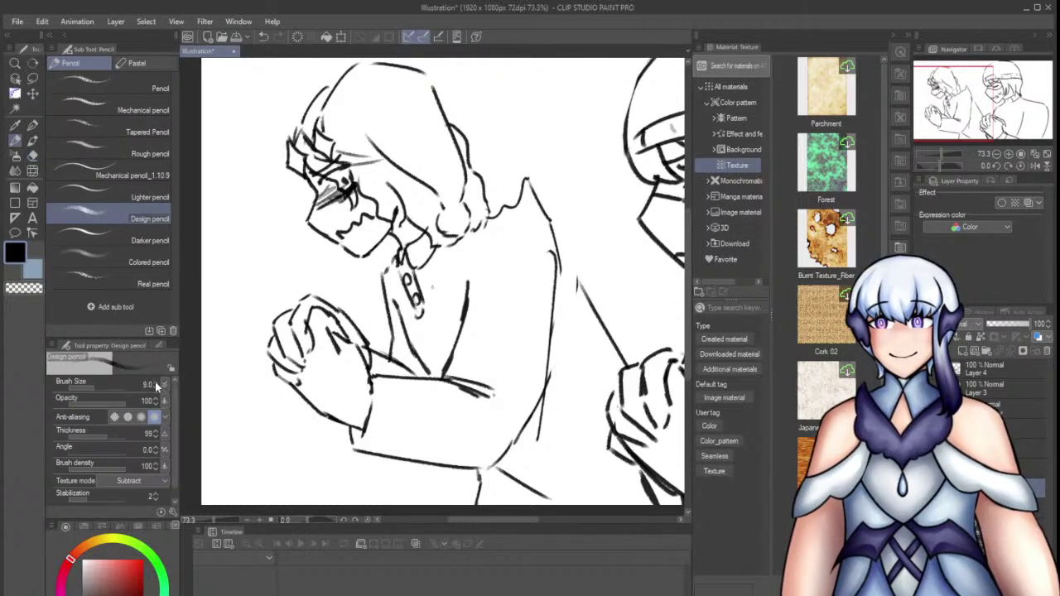
Replace the first character's slanted inner arm line with a near-vertical stroke
key(e)
mouse_move(469, 280)
mouse_down()
mouse_move(465, 321)
mouse_move(433, 286)
mouse_move(461, 331)
mouse_move(445, 369)
mouse_up()
click(100, 388)
key(p)
drag(463, 268, 463, 369)
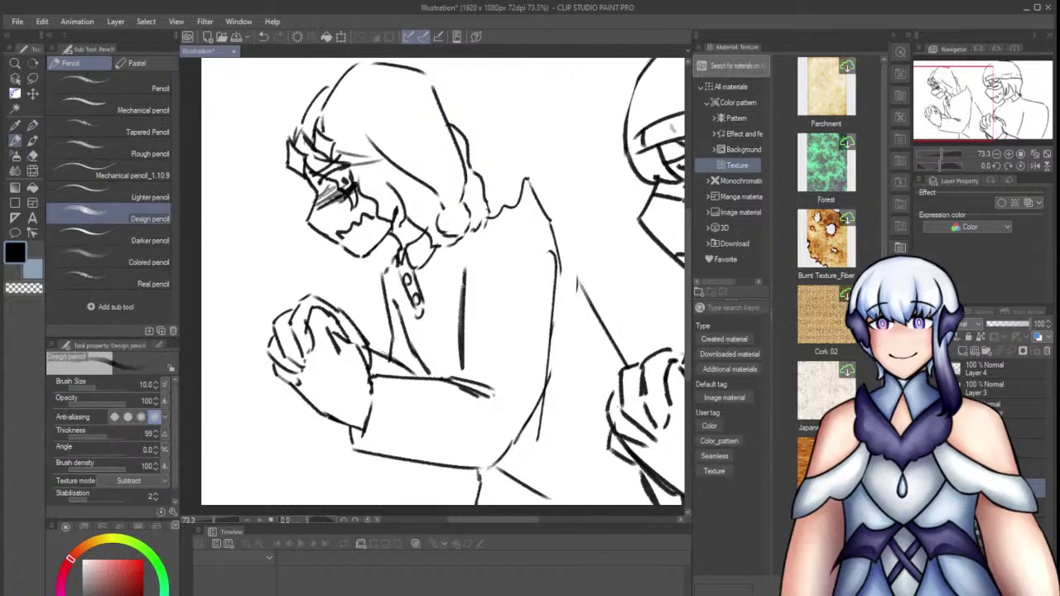
key(ctrl+z)
drag(462, 263, 460, 369)
Reinforce the first character's back line and draw small ovals above the jagged shoulder
drag(563, 247, 548, 382)
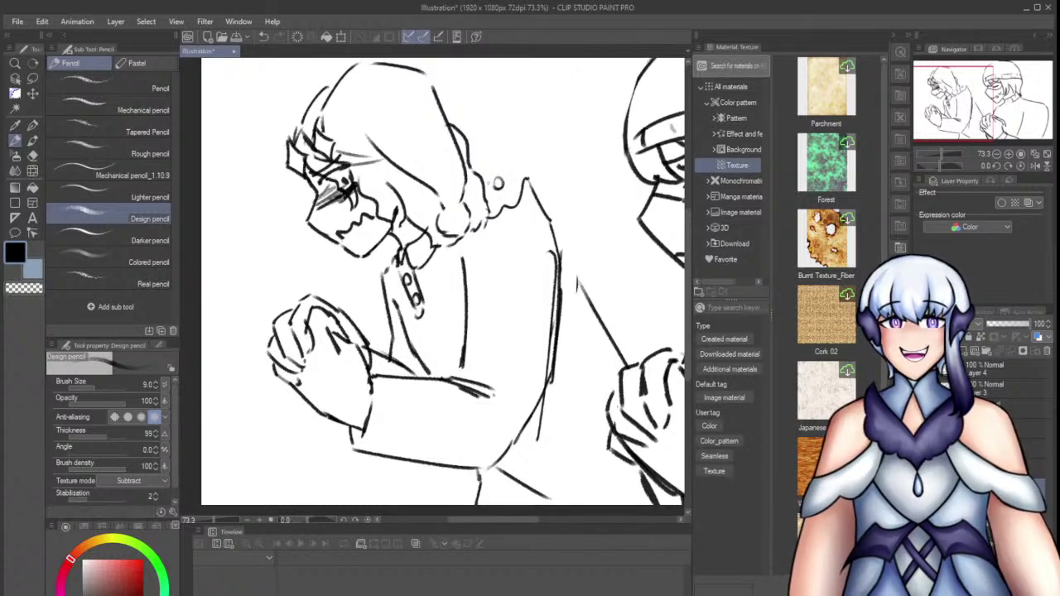
mouse_move(503, 181)
mouse_down()
mouse_move(502, 162)
mouse_move(509, 179)
mouse_up()
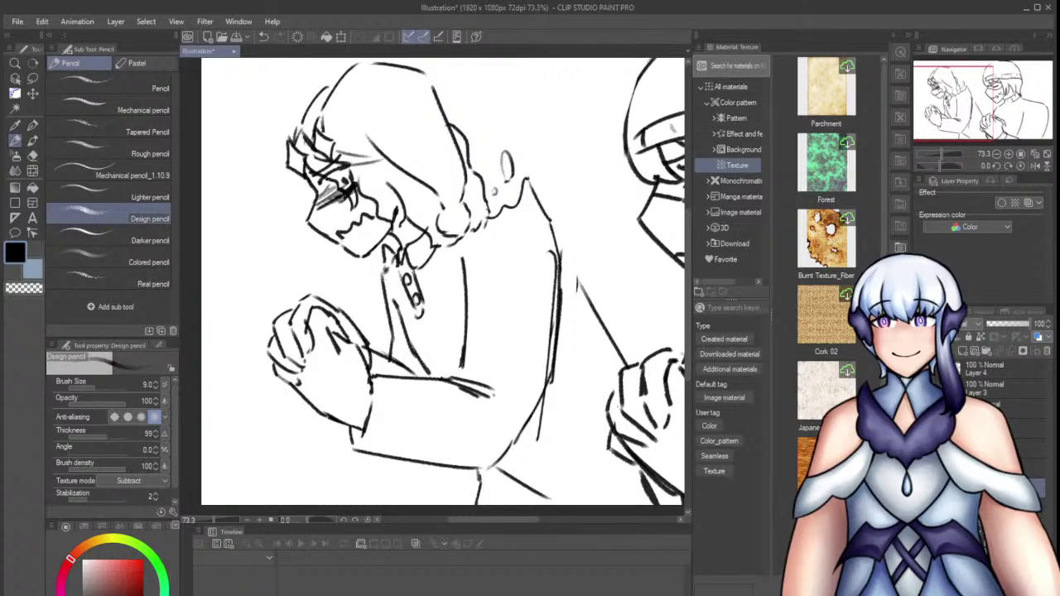
Erase the first character's clasped hands and most of the forearm, enlarging the hard eraser to 411.8 with no anti-aliasing
key(e)
drag(374, 370, 507, 407)
drag(413, 369, 378, 351)
drag(330, 306, 338, 321)
click(115, 406)
drag(107, 388, 116, 386)
drag(288, 328, 305, 403)
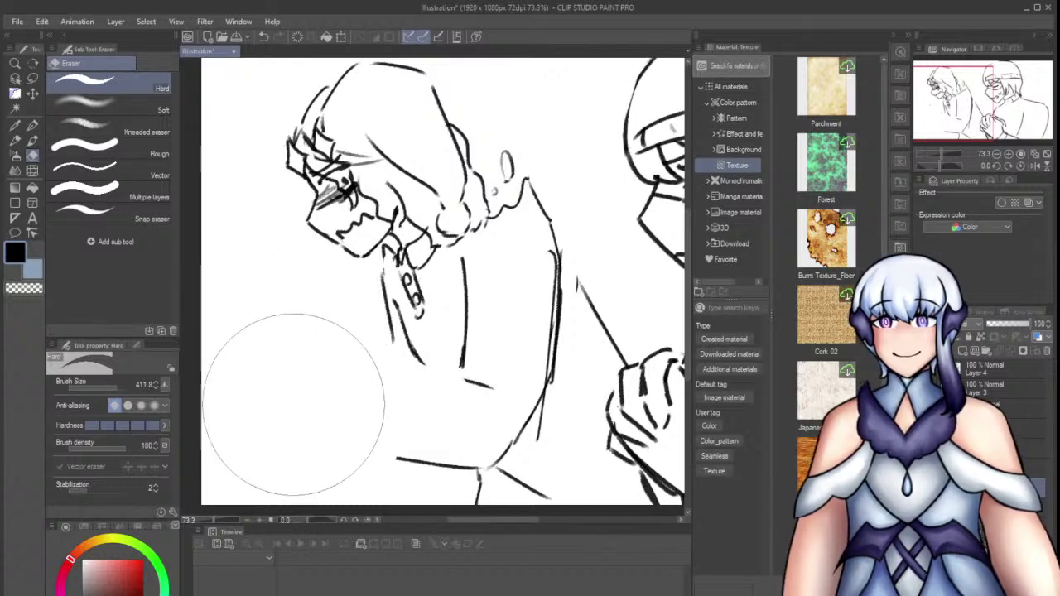
Sketch the first finger shapes of a raised hand just below the first character's chin
click(110, 387)
key(p)
mouse_move(339, 270)
mouse_down()
mouse_move(404, 293)
mouse_move(406, 312)
mouse_up()
key(ctrl+z)
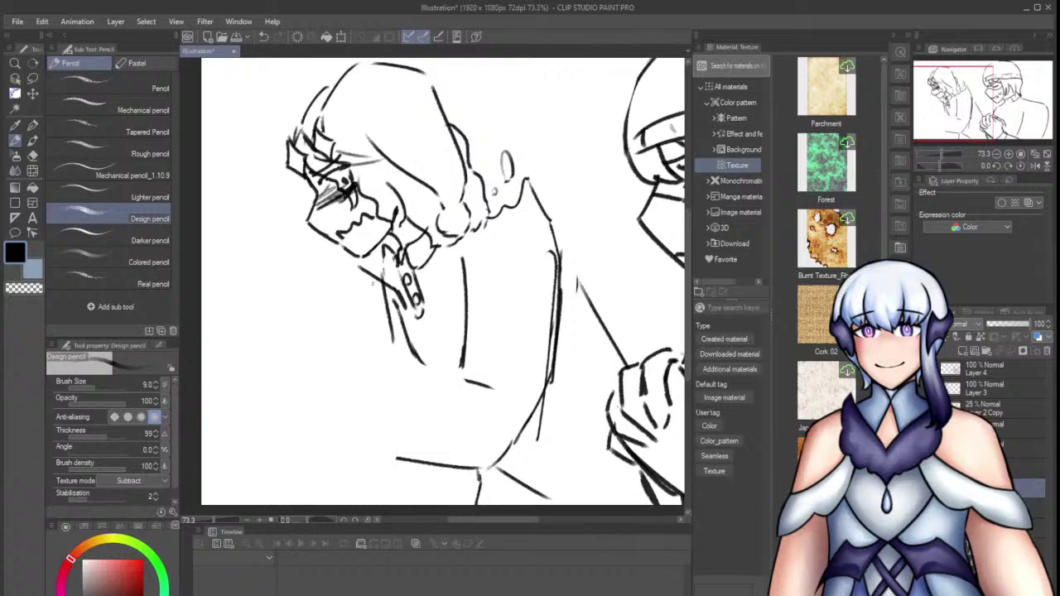
drag(361, 261, 351, 293)
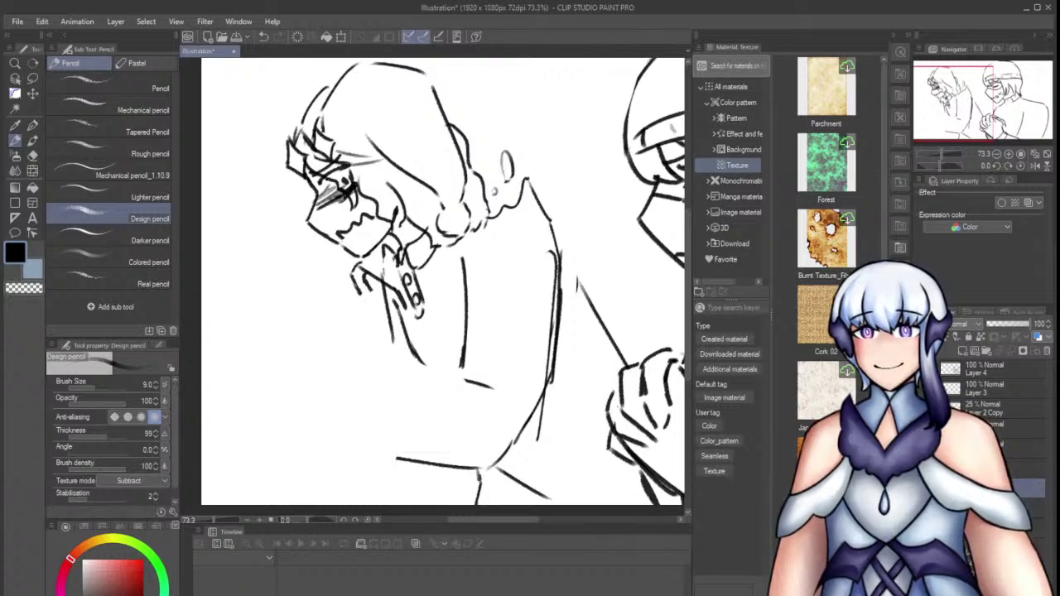
key(p)
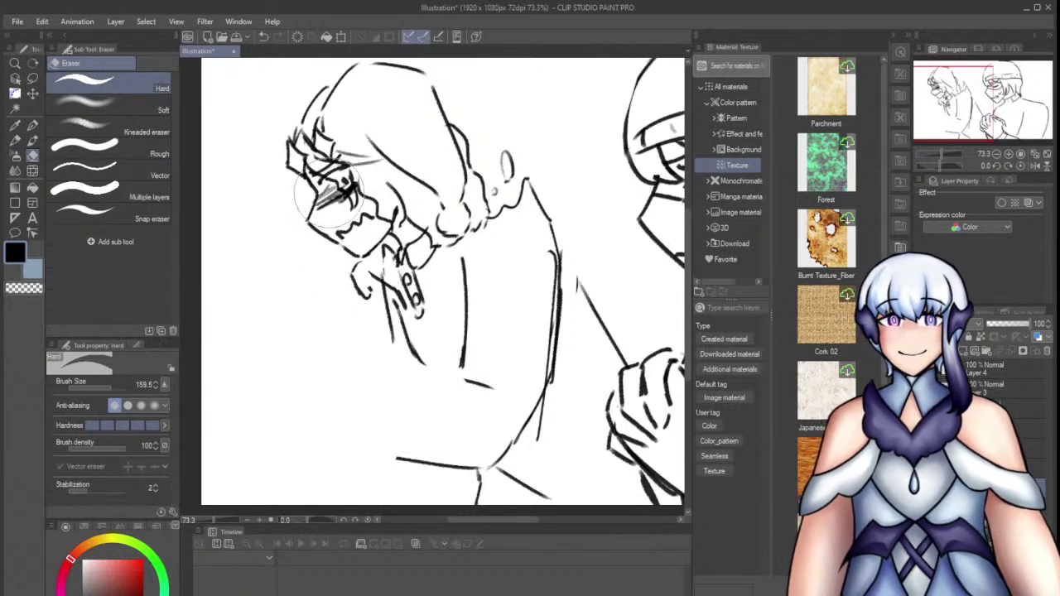
key(p)
mouse_move(361, 258)
mouse_down()
mouse_move(387, 285)
mouse_move(383, 303)
mouse_move(398, 295)
mouse_move(386, 293)
mouse_up()
Erase the first character's shirt-front lines below the new fingers with the hard eraser reduced to 76.3
key(e)
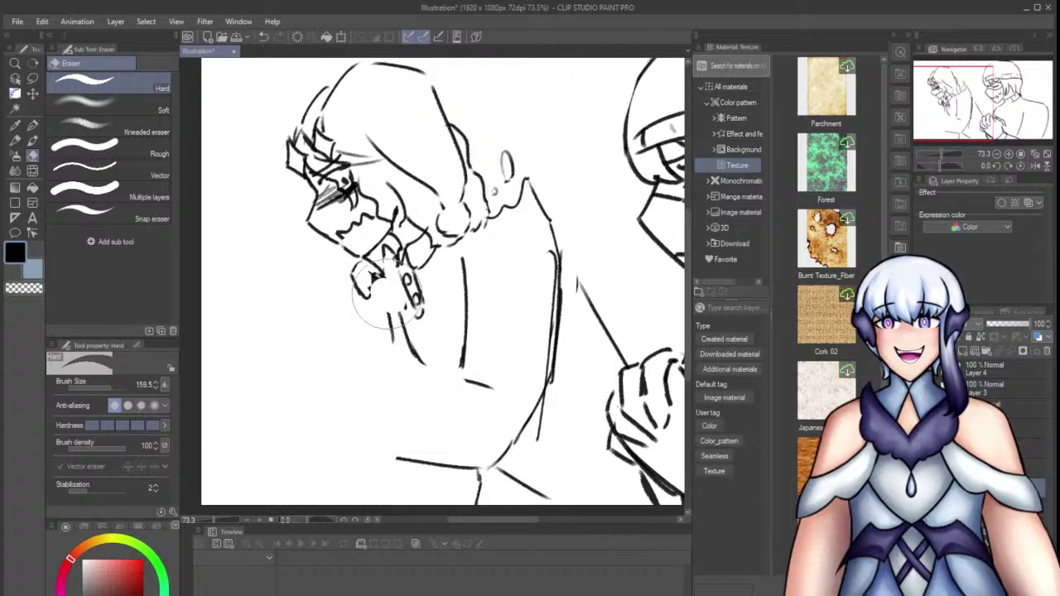
key(ctrl+z)
click(109, 387)
key(bracketleft)
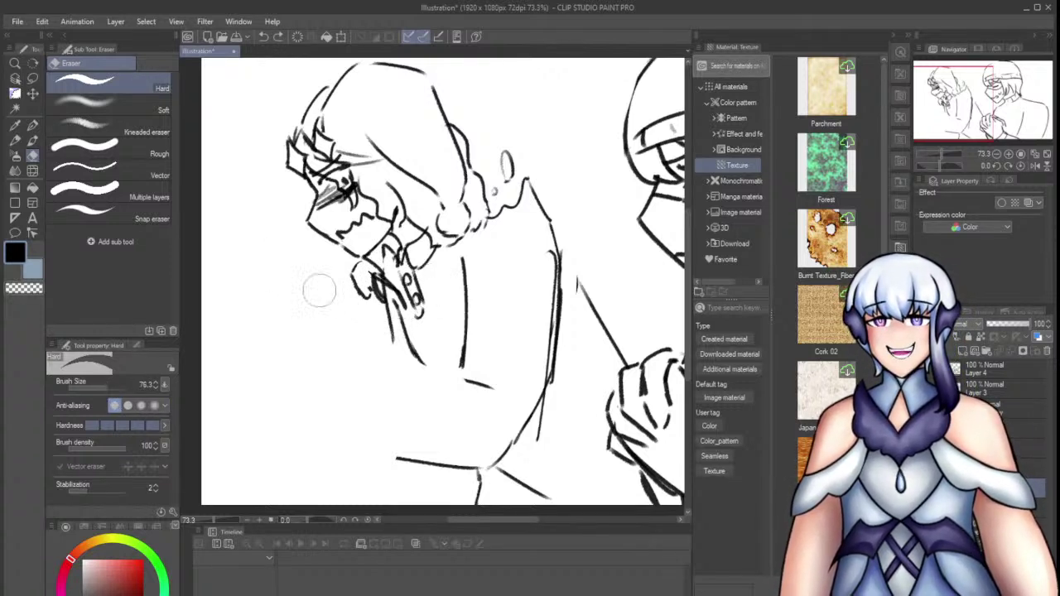
mouse_move(379, 286)
mouse_down()
mouse_move(404, 307)
mouse_move(404, 363)
mouse_up()
Draw the remaining curled fingers along the outer side of the first character's raised hand
key(p)
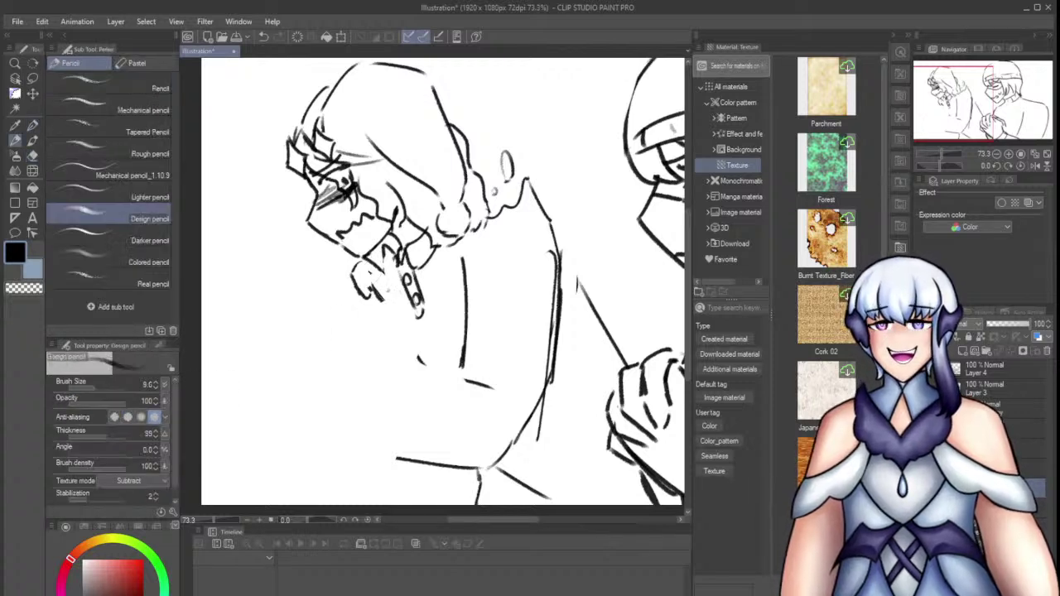
mouse_move(352, 265)
mouse_down()
mouse_move(335, 283)
mouse_move(358, 314)
mouse_up()
key(ctrl+z)
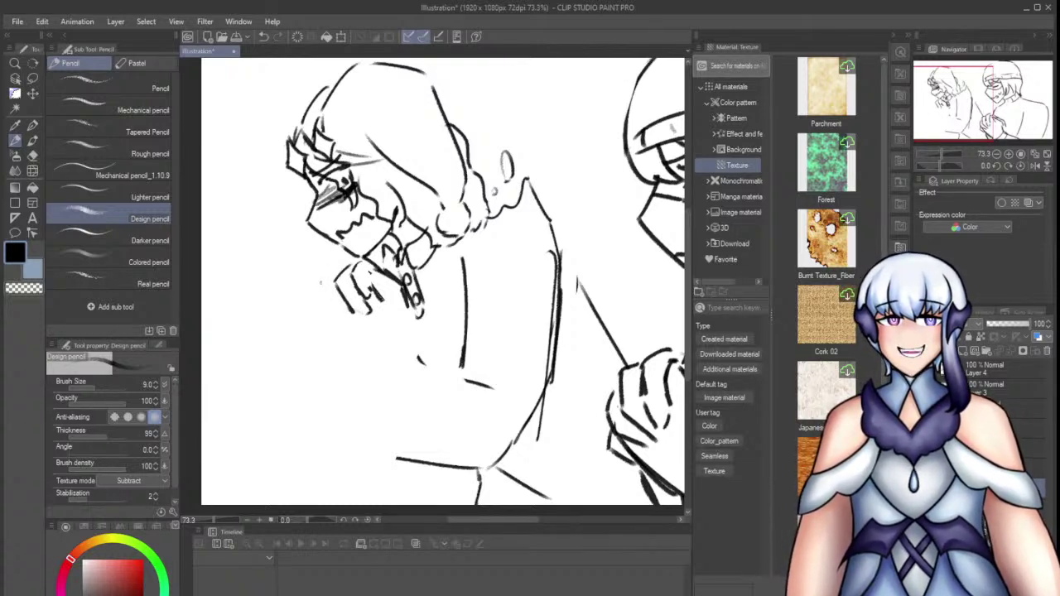
key(ctrl+z)
drag(333, 290, 339, 321)
Draw the inner-side strokes of the raised hand and its lower edge running down towards the wrist
mouse_move(372, 284)
mouse_down()
mouse_move(389, 305)
mouse_move(380, 275)
mouse_move(388, 286)
mouse_up()
key(ctrl+z)
drag(387, 275, 412, 331)
key(ctrl+z)
key(ctrl+z)
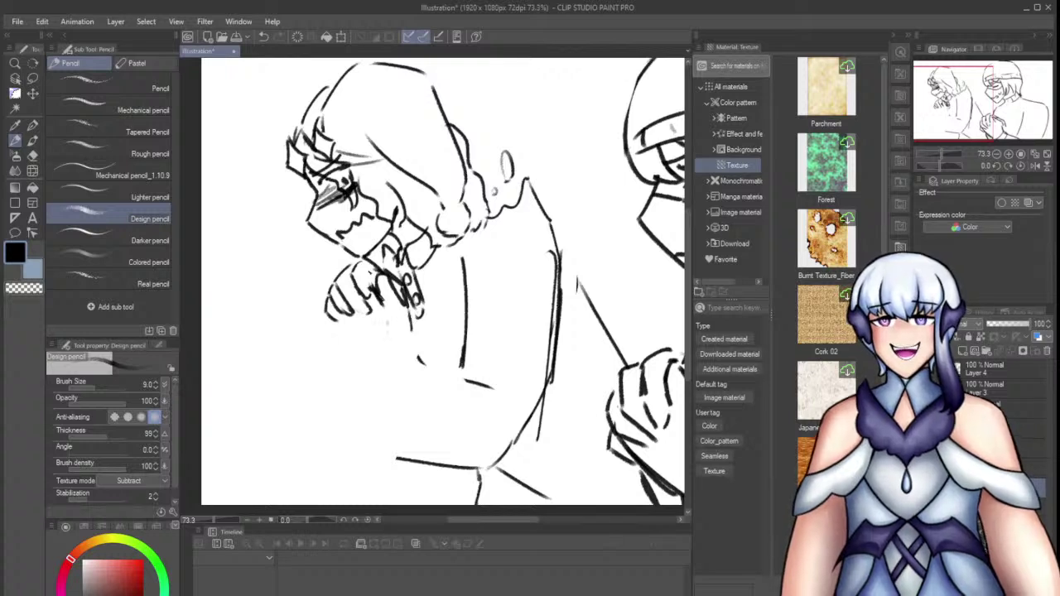
drag(332, 325, 369, 360)
key(ctrl+z)
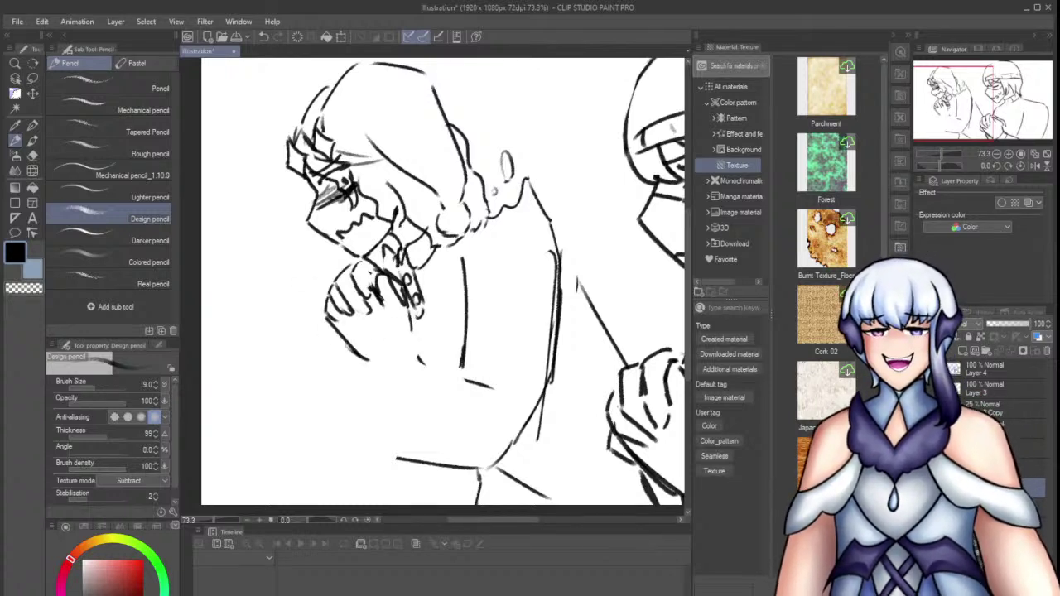
Erase the first character's old shirt lines below the raised hand with the hard eraser
key(e)
drag(489, 386, 431, 362)
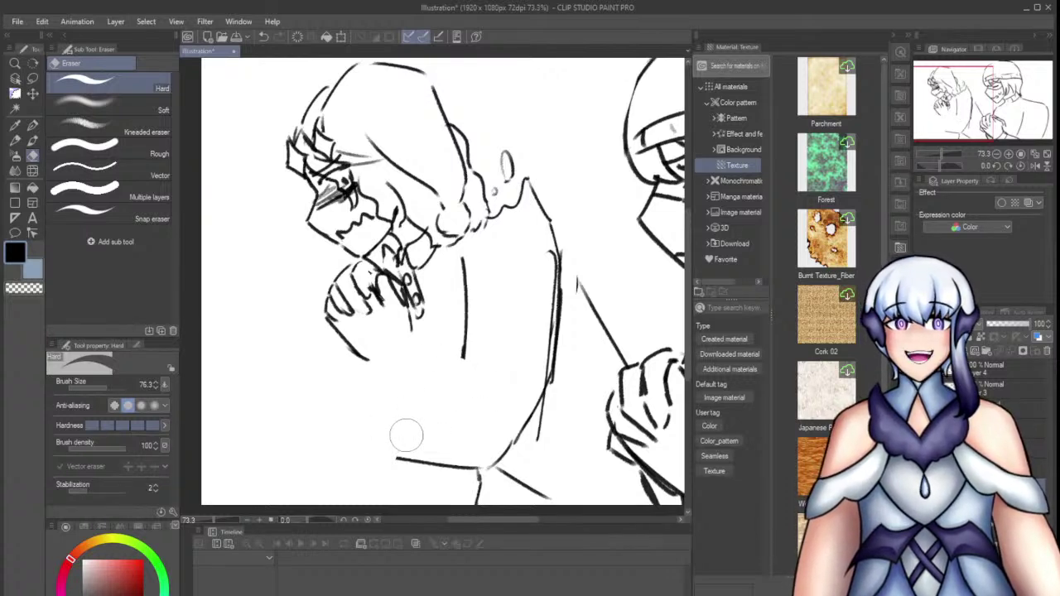
drag(450, 440, 406, 443)
Draw the wrist line closing the first character's raised hand and the lower edge of the forearm
key(p)
mouse_move(417, 333)
mouse_down()
mouse_move(370, 370)
mouse_move(475, 457)
mouse_up()
click(363, 366)
key(ctrl+z)
drag(368, 377, 456, 454)
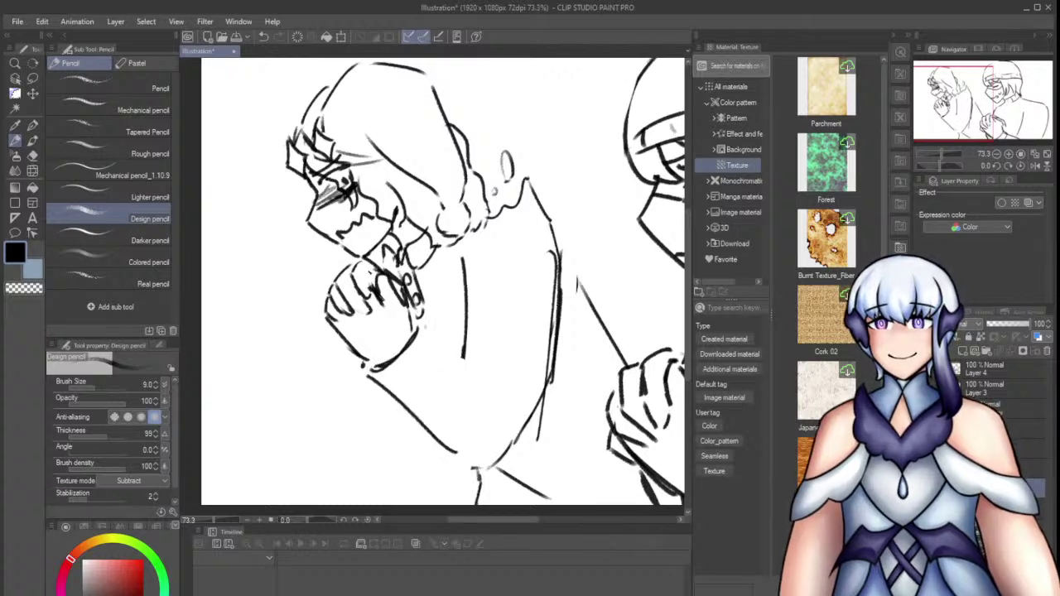
Draw the first character's upper forearm edge and hanging sleeve curve, and strengthen the line running down from the back
drag(414, 325, 516, 386)
key(ctrl+z)
drag(327, 320, 426, 452)
key(ctrl+z)
mouse_move(358, 355)
mouse_down()
mouse_move(414, 446)
mouse_move(435, 446)
mouse_up()
mouse_move(569, 252)
mouse_down()
mouse_move(622, 350)
mouse_move(617, 340)
mouse_up()
key(ctrl+z)
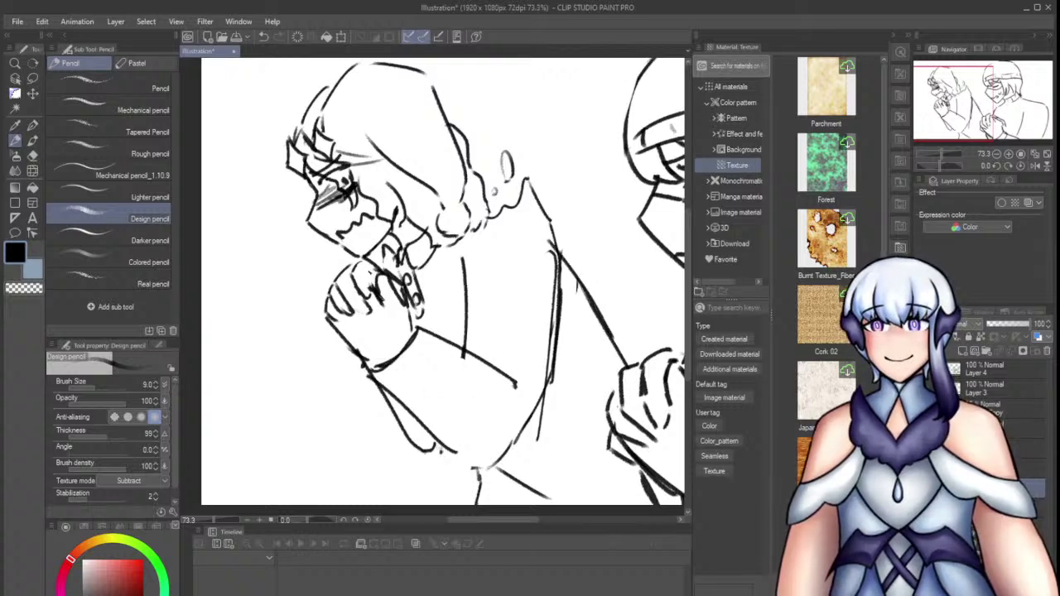
Add short wavy trembling marks around the first character's face, hair, back and raised hand
drag(277, 217, 312, 251)
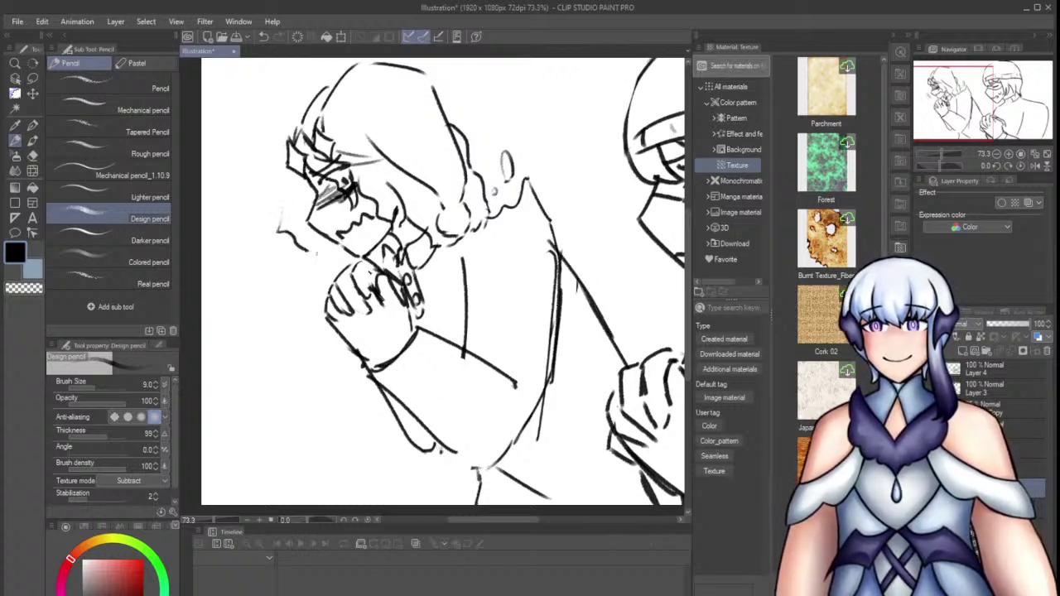
drag(482, 134, 489, 162)
mouse_move(577, 244)
mouse_down()
mouse_move(598, 255)
mouse_move(604, 278)
mouse_up()
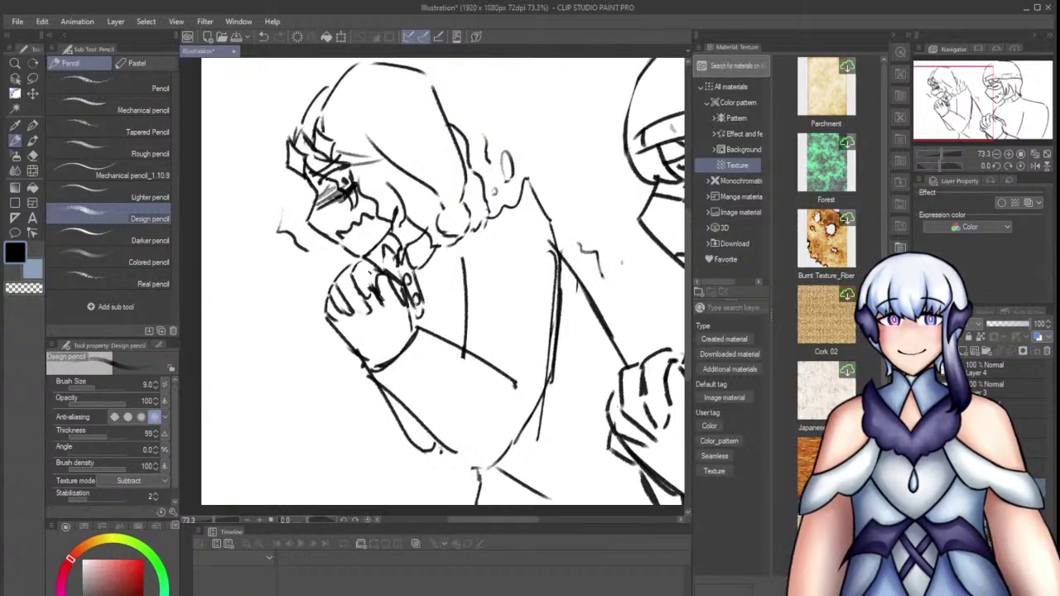
scroll(420, 232, down, 3)
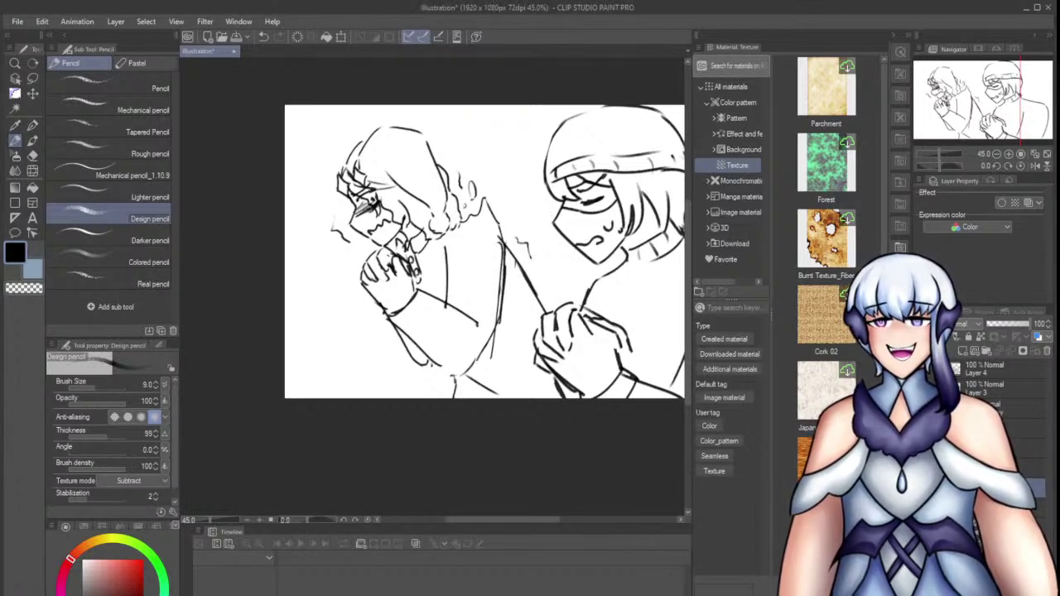
drag(359, 281, 353, 298)
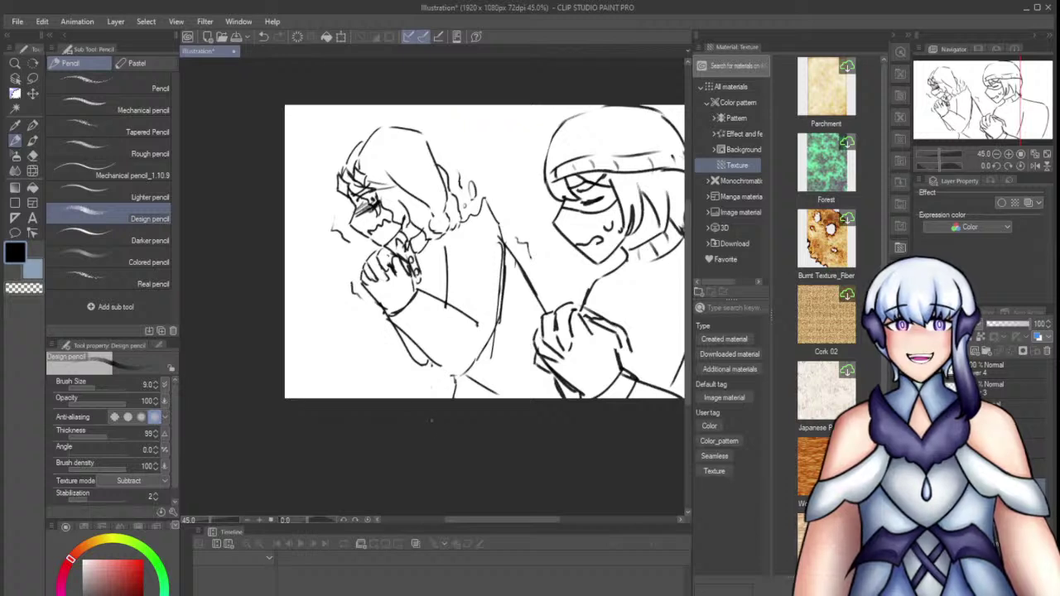
click(289, 190)
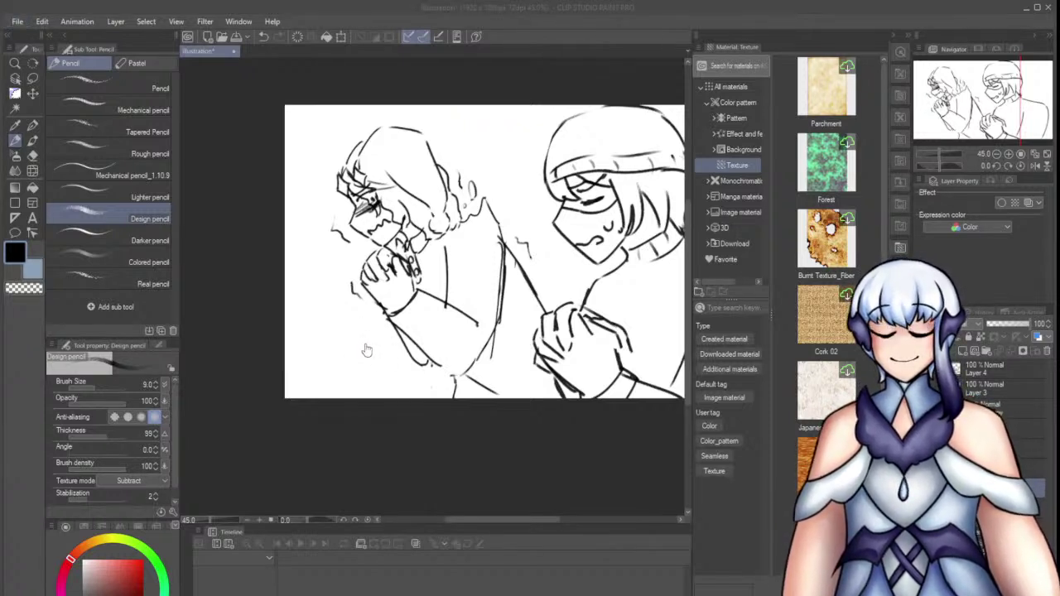
click(367, 350)
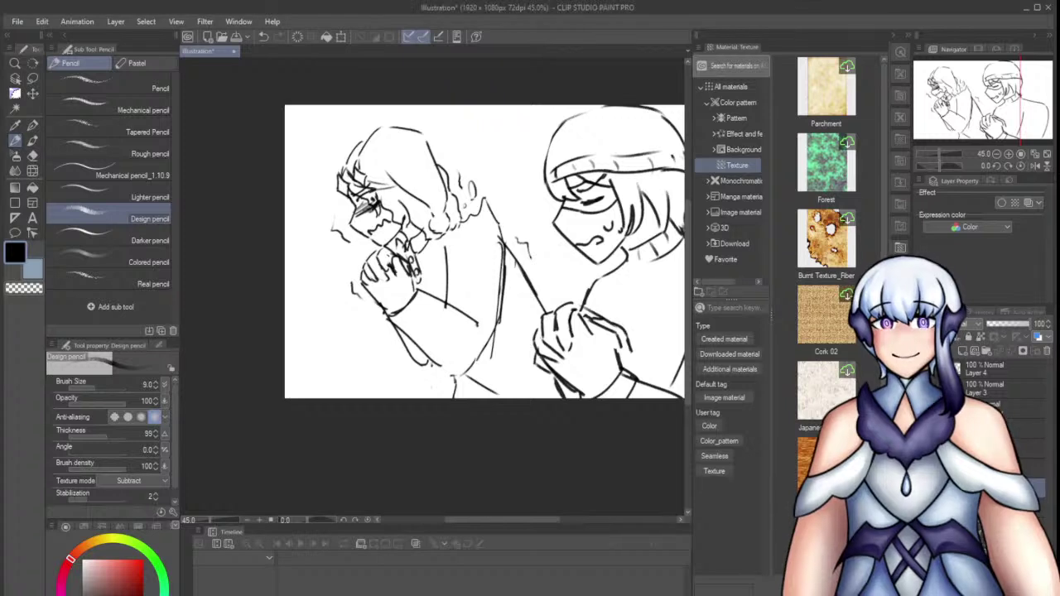
Hide the layer containing the two-character sketch
click(922, 489)
click(922, 489)
click(921, 489)
click(921, 488)
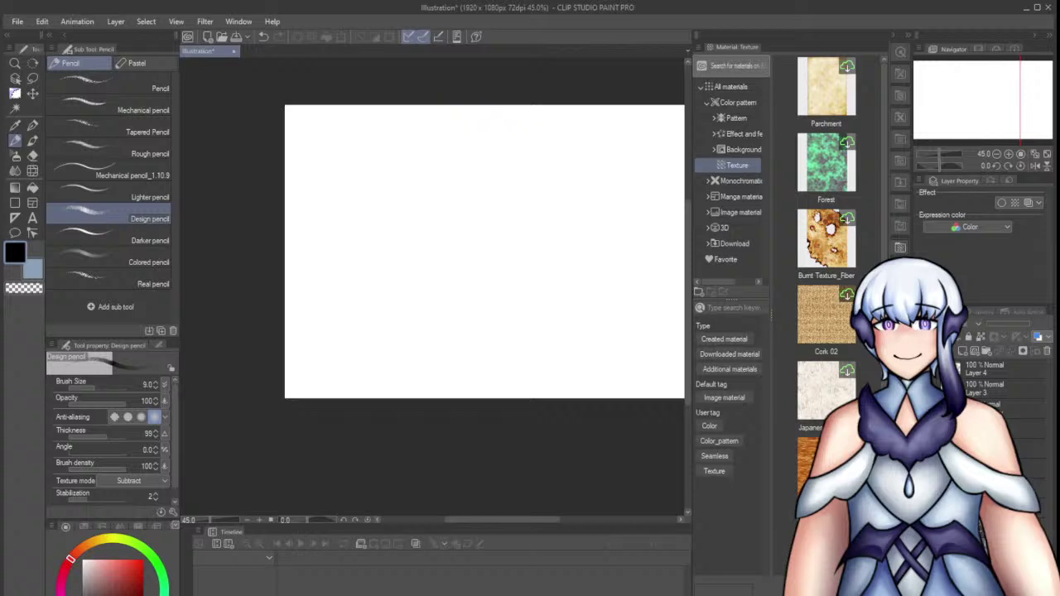
Review the earlier sketch layers by showing and hiding them one after another
click(921, 469)
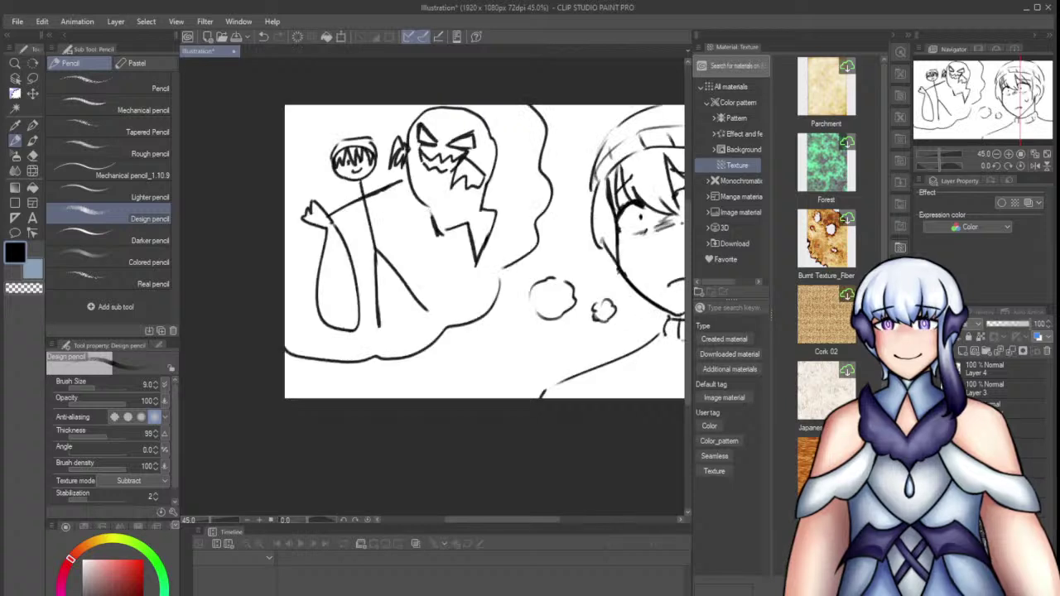
click(921, 469)
click(921, 448)
click(921, 448)
click(921, 428)
click(921, 427)
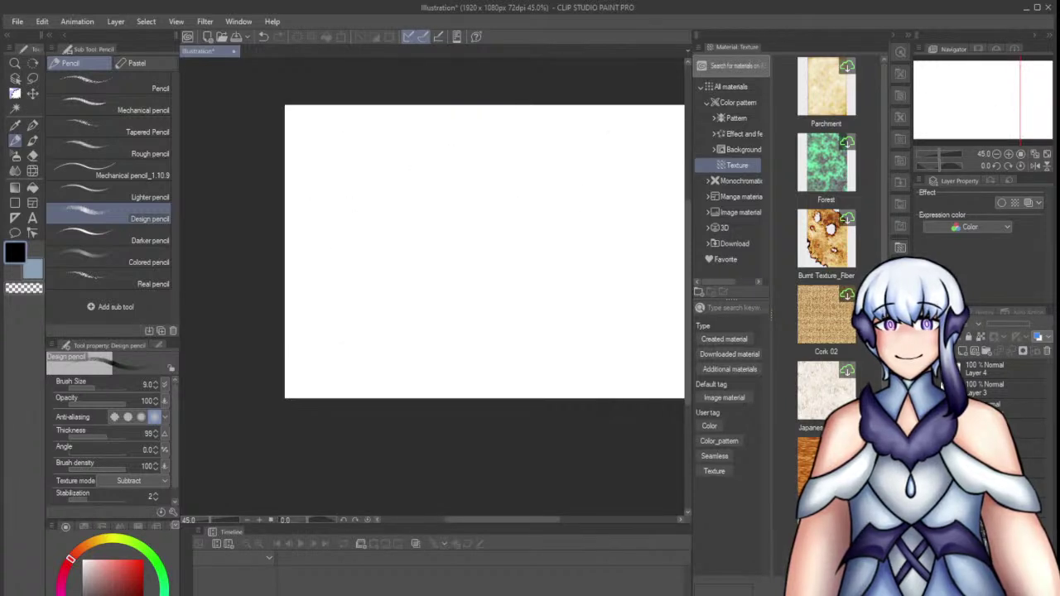
click(921, 407)
click(986, 408)
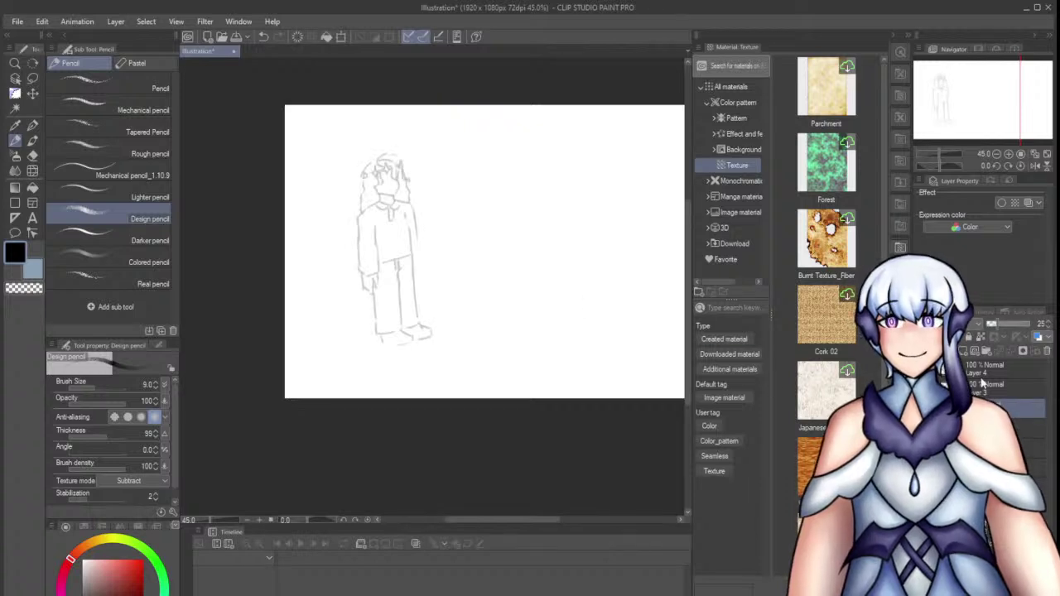
click(921, 408)
Select the empty layer with 54% opacity and set the Design pencil's brush size to 12
click(986, 486)
scroll(381, 327, down, 3)
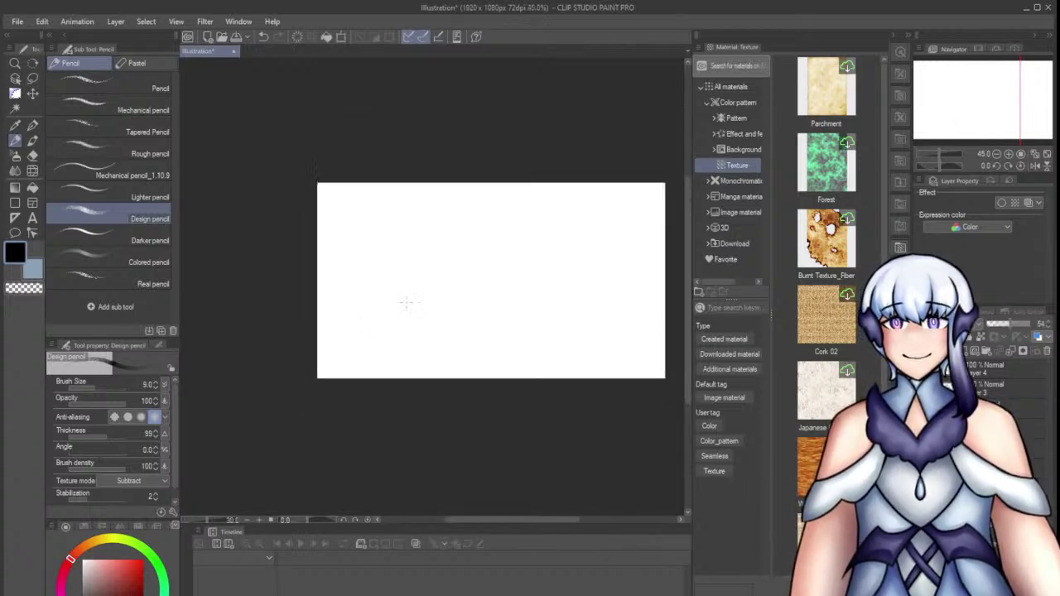
scroll(504, 277, up, 4)
drag(416, 242, 433, 297)
key(ctrl+z)
click(155, 381)
click(156, 382)
click(156, 382)
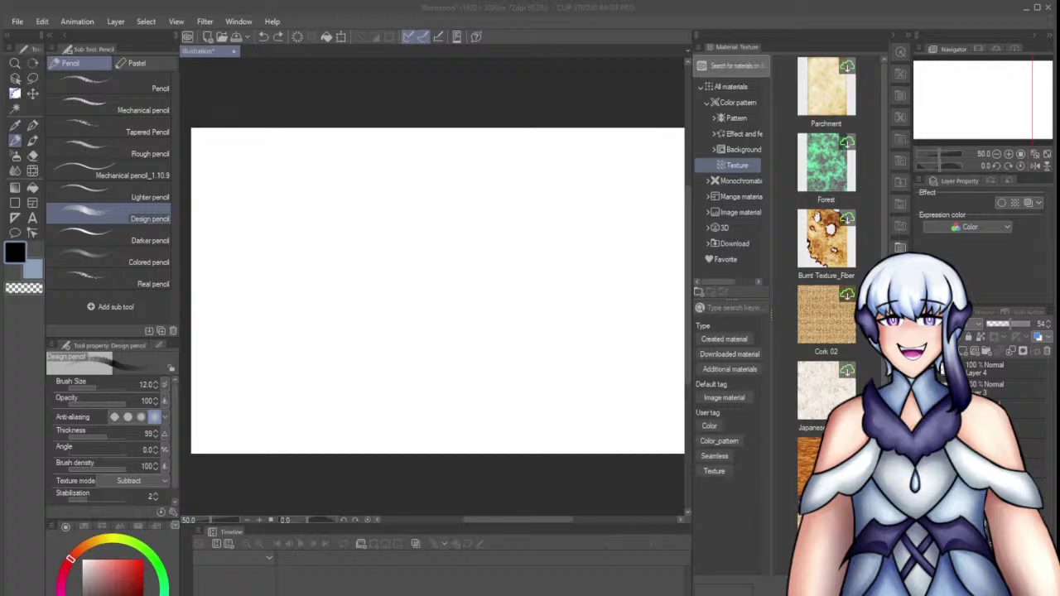
click(321, 367)
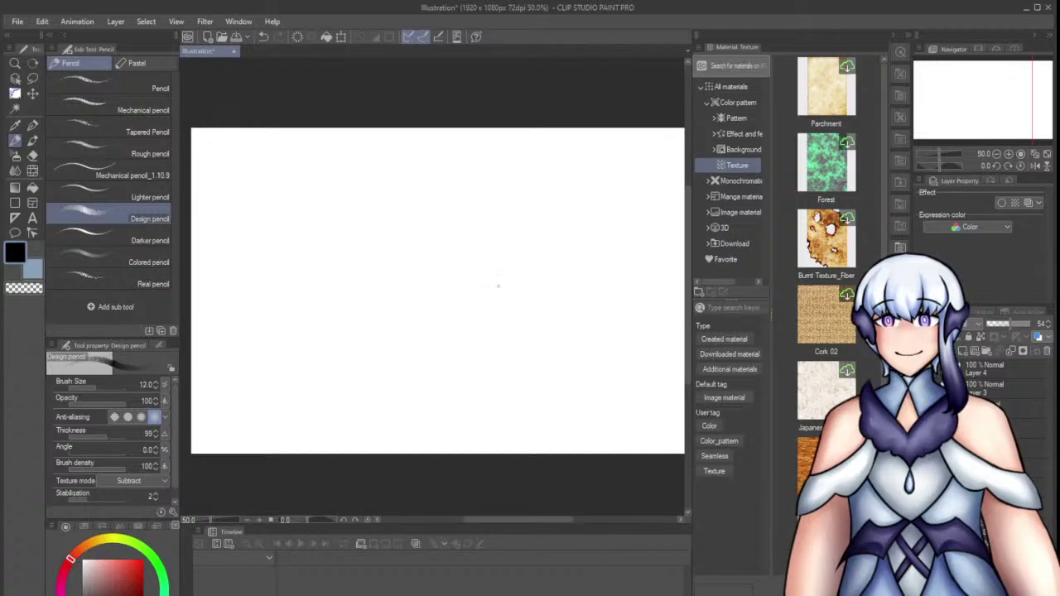
scroll(270, 241, down, 3)
scroll(392, 237, up, 3)
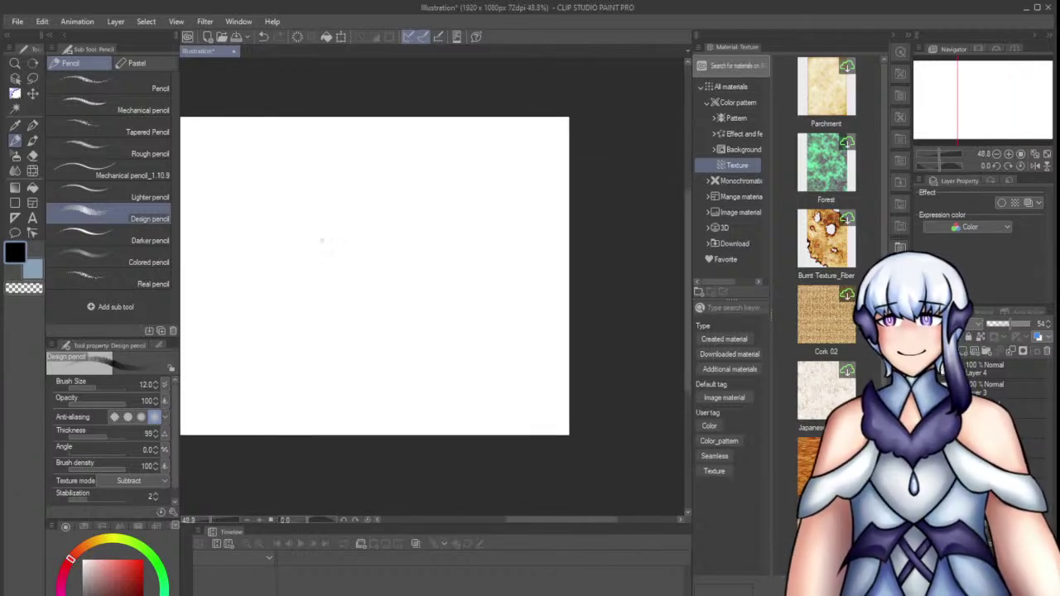
Sketch a new face's left side and the jaw line slanting towards the chin as a grey guide
drag(331, 228, 341, 271)
drag(328, 237, 339, 269)
key(ctrl+z)
mouse_move(336, 184)
mouse_down()
mouse_move(354, 239)
mouse_move(343, 260)
mouse_move(337, 246)
mouse_move(344, 273)
mouse_move(411, 322)
mouse_up()
key(ctrl+z)
key(ctrl+z)
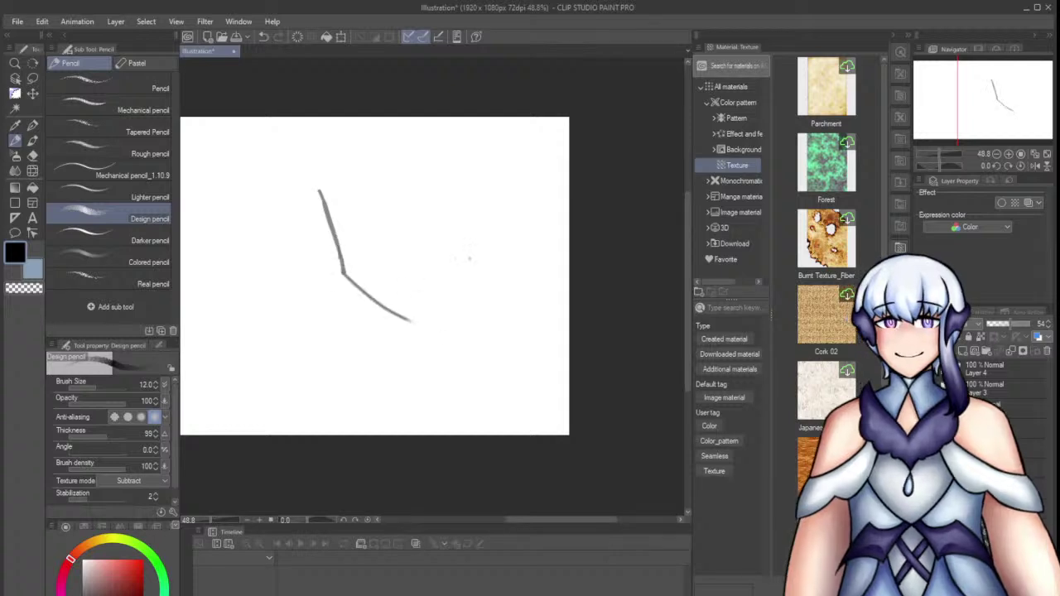
Sketch the face's right jaw and side line, and redraw the left jaw so both sides meet at a pointed chin
drag(481, 269, 483, 243)
key(ctrl+z)
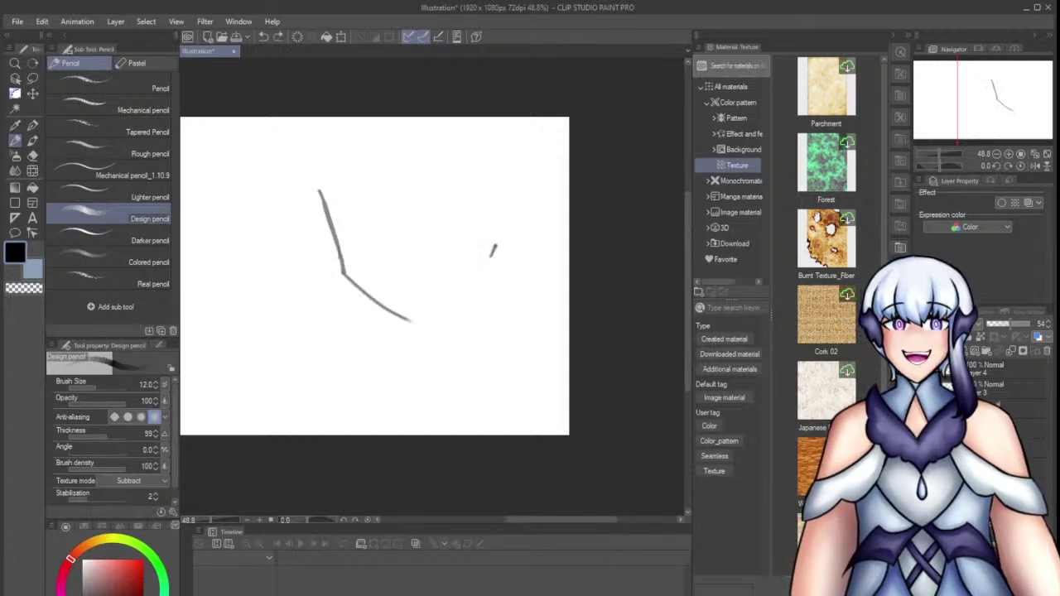
key(ctrl+z)
mouse_move(487, 238)
mouse_down()
mouse_move(475, 272)
mouse_move(406, 322)
mouse_up()
key(ctrl+z)
key(ctrl+z)
mouse_move(477, 272)
mouse_down()
mouse_move(404, 334)
mouse_move(419, 320)
mouse_up()
drag(343, 274, 399, 327)
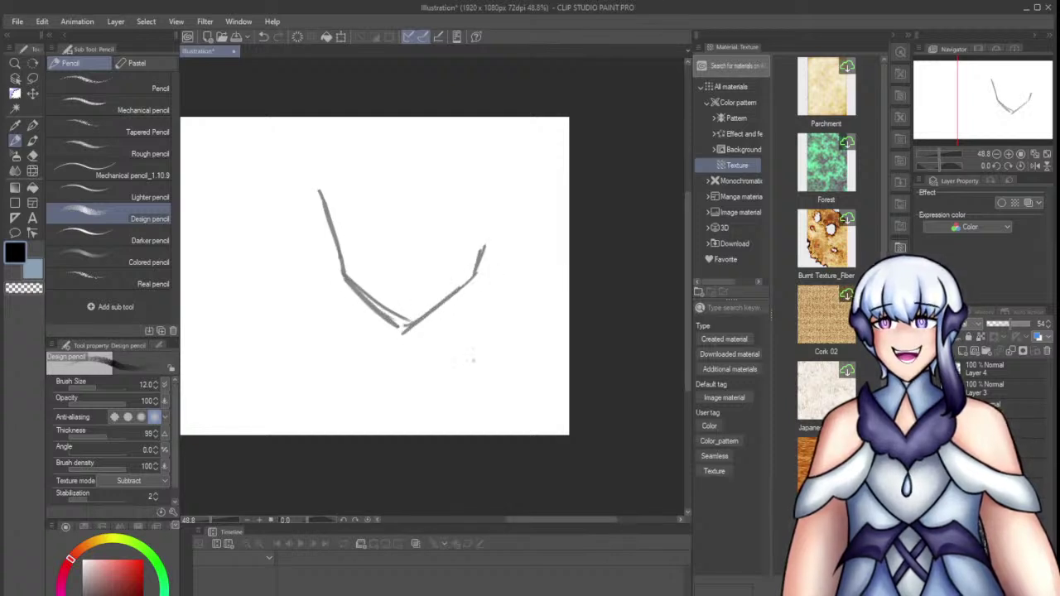
drag(597, 522, 570, 532)
mouse_move(596, 178)
mouse_down()
mouse_move(587, 278)
mouse_move(598, 275)
mouse_up()
key(ctrl+z)
Switch to a layer with 100% opacity and trace the left side of the face in black over the guide
click(1006, 428)
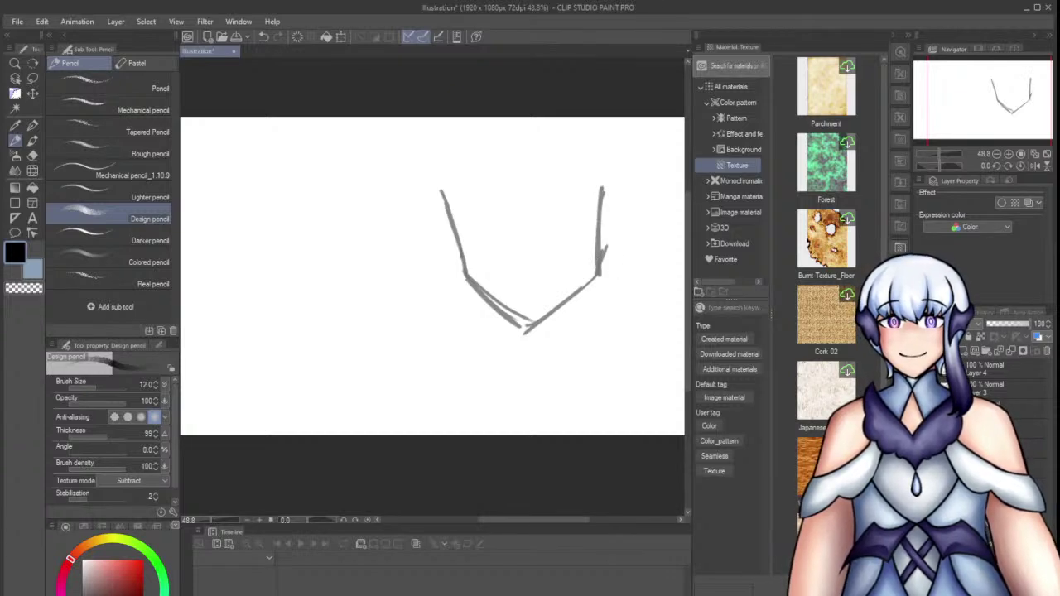
scroll(520, 287, up, 4)
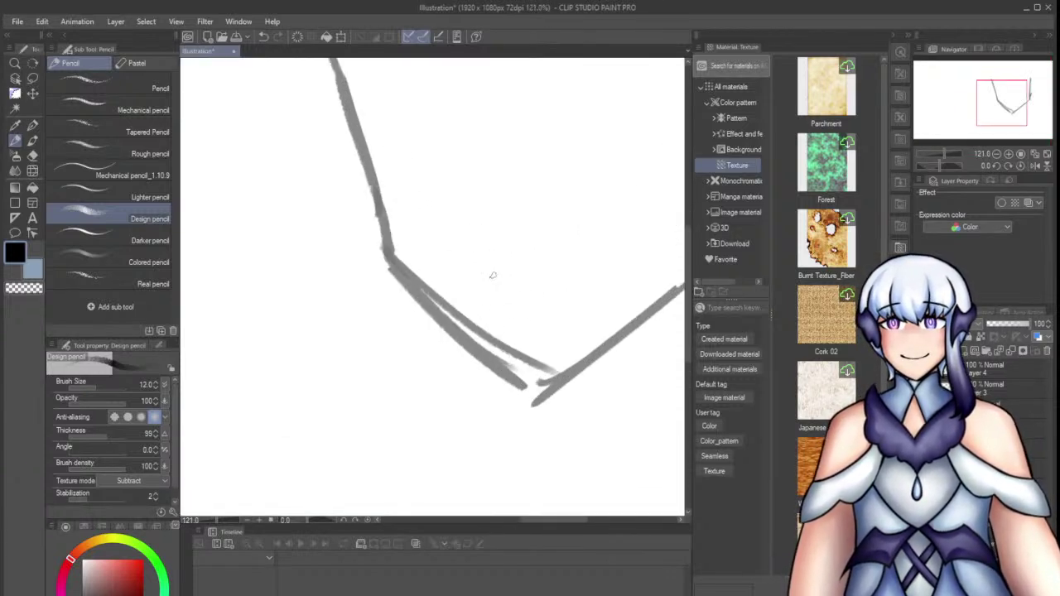
drag(338, 80, 387, 248)
scroll(438, 279, down, 2)
key(ctrl+z)
mouse_move(389, 140)
mouse_down()
mouse_move(422, 289)
mouse_move(443, 322)
mouse_move(499, 359)
mouse_up()
key(ctrl+z)
key(ctrl+z)
Trace the jaw in black just outside the grey guide, including the right side down to the chin
drag(424, 300, 490, 347)
key(ctrl+z)
drag(421, 292, 494, 350)
mouse_move(599, 233)
mouse_down()
mouse_move(595, 283)
mouse_move(507, 373)
mouse_up()
key(ctrl+z)
key(ctrl+z)
key(ctrl+z)
mouse_move(582, 287)
mouse_down()
mouse_move(507, 368)
mouse_move(588, 294)
mouse_move(499, 369)
mouse_move(495, 357)
mouse_move(545, 317)
mouse_up()
key(ctrl+z)
key(ctrl+z)
key(ctrl+z)
key(ctrl+z)
Erase the black left jaw stroke and redraw the upper part of that jaw line
key(e)
mouse_move(416, 264)
mouse_down()
mouse_move(451, 323)
mouse_move(488, 341)
mouse_up()
key(p)
mouse_move(411, 237)
mouse_down()
mouse_move(422, 282)
mouse_move(413, 260)
mouse_move(412, 279)
mouse_move(456, 332)
mouse_up()
key(ctrl+z)
key(ctrl+z)
key(ctrl+z)
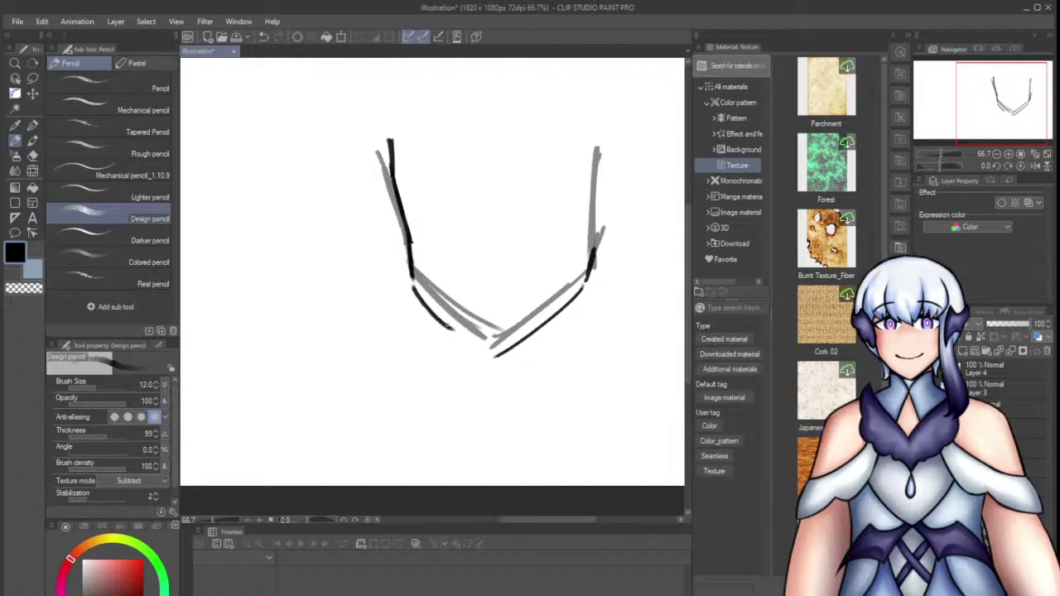
Extend the left jaw line to the chin point and add a short mouth stroke above it
drag(407, 280, 492, 358)
key(ctrl+z)
drag(435, 315, 499, 358)
mouse_move(484, 308)
mouse_down()
mouse_move(507, 317)
mouse_move(558, 262)
mouse_move(575, 267)
mouse_move(506, 312)
mouse_up()
key(ctrl+z)
key(ctrl+z)
key(ctrl+z)
key(ctrl+z)
Draw the eye mask's lower edge curving over the nose and across the face, with two small drops beneath its right part
mouse_move(413, 258)
mouse_down()
mouse_move(464, 241)
mouse_move(448, 254)
mouse_move(466, 236)
mouse_move(549, 243)
mouse_up()
key(ctrl+z)
key(ctrl+z)
key(ctrl+z)
key(ctrl+z)
key(ctrl+z)
key(ctrl+z)
key(ctrl+z)
mouse_move(413, 263)
mouse_down()
mouse_move(510, 240)
mouse_move(586, 247)
mouse_up()
key(ctrl+z)
key(ctrl+z)
drag(519, 247, 600, 232)
key(ctrl+z)
key(ctrl+z)
drag(527, 253, 590, 240)
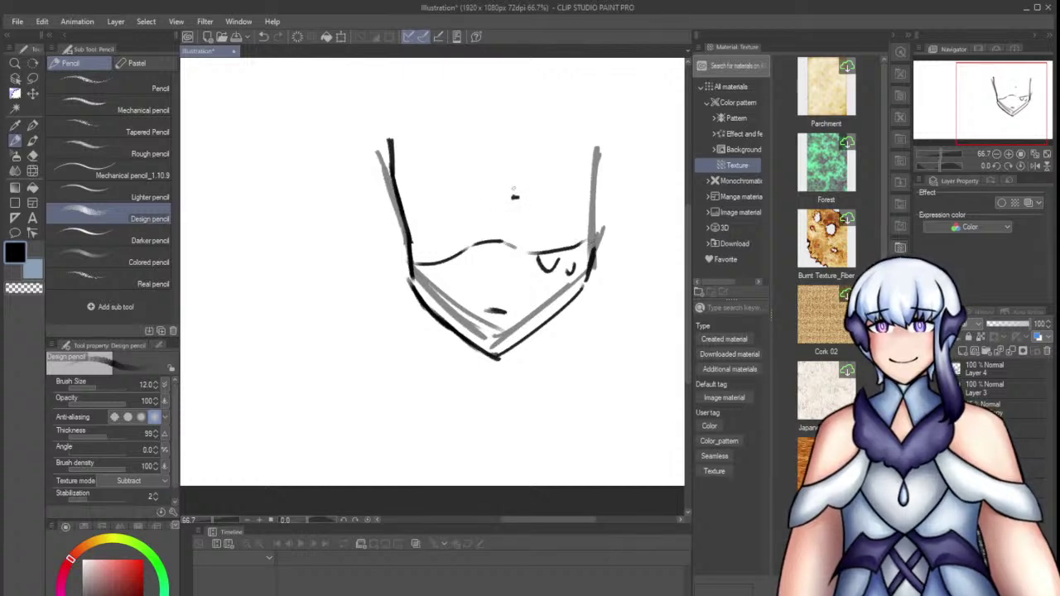
Draw the right eye with a thick lash line and small pupil, plus a straight brow line above it
drag(543, 173, 564, 169)
mouse_move(512, 204)
mouse_down()
mouse_move(565, 198)
mouse_move(515, 204)
mouse_move(525, 229)
mouse_up()
key(ctrl+z)
key(ctrl+z)
key(ctrl+z)
drag(563, 200, 573, 214)
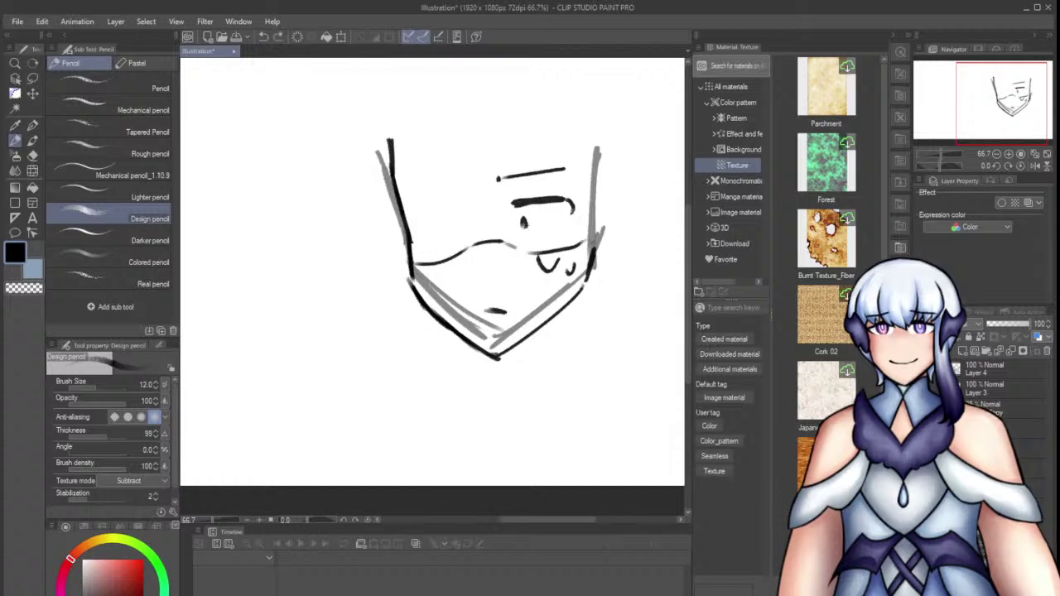
Draw the left eye with a slanted lash line and small pupil close to the face's edge
mouse_move(449, 214)
mouse_down()
mouse_move(411, 226)
mouse_move(447, 212)
mouse_move(427, 231)
mouse_up()
key(ctrl+z)
key(ctrl+z)
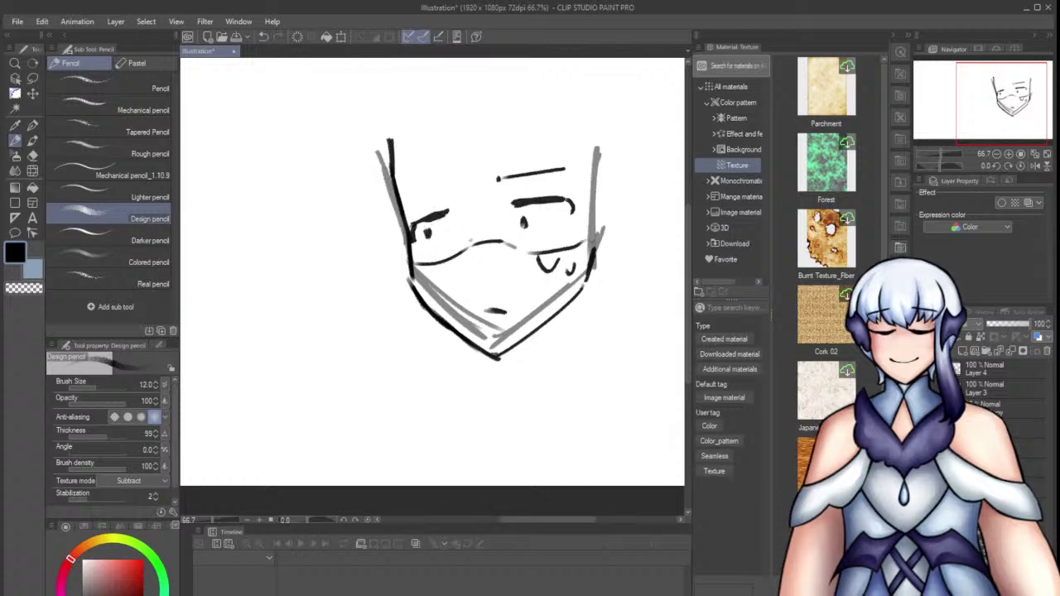
Draw the upper edge of the eye mask across the brows and down at the right side of the face
mouse_move(408, 191)
mouse_down()
mouse_move(484, 196)
mouse_move(502, 186)
mouse_up()
drag(499, 191, 572, 166)
key(ctrl+z)
mouse_move(500, 194)
mouse_down()
mouse_move(567, 172)
mouse_move(595, 182)
mouse_move(603, 218)
mouse_up()
key(ctrl+z)
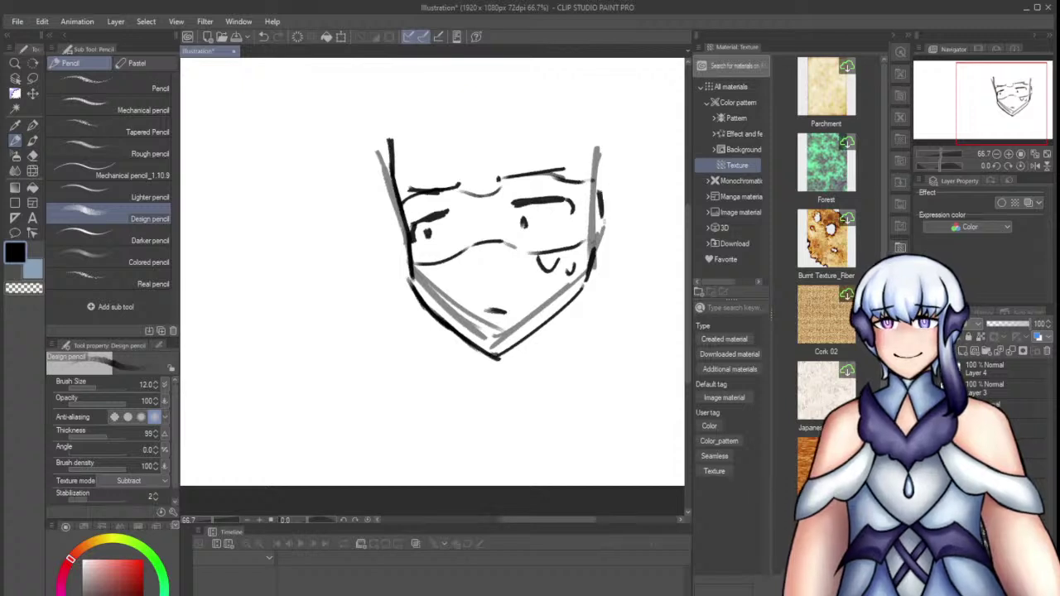
Draw the first two curved bang strands down the middle of the forehead, meeting above the nose bridge
drag(480, 149, 407, 198)
key(ctrl+z)
drag(449, 133, 463, 202)
key(ctrl+z)
drag(450, 115, 474, 191)
mouse_move(474, 163)
mouse_down()
mouse_move(490, 183)
mouse_move(486, 166)
mouse_up()
key(e)
key(p)
key(p)
Add a curved strand beside the central bangs, ending between the eyes
drag(503, 118, 514, 179)
mouse_move(514, 180)
mouse_down()
mouse_move(491, 178)
mouse_move(470, 158)
mouse_up()
key(ctrl+z)
key(ctrl+z)
drag(510, 206, 470, 160)
mouse_move(468, 150)
mouse_down()
mouse_move(478, 205)
mouse_move(446, 137)
mouse_up()
Draw the bangs over the right brow and temple, then the strands framing the left side of the face
drag(507, 108, 567, 207)
drag(569, 142, 578, 226)
drag(583, 222, 604, 192)
drag(610, 152, 586, 221)
drag(439, 128, 423, 197)
drag(399, 150, 389, 182)
drag(403, 181, 384, 226)
drag(379, 138, 404, 230)
Draw an arc over the top of the bangs, running from the left temple across to the right one
drag(601, 210, 585, 310)
key(ctrl+z)
drag(412, 167, 455, 135)
key(ctrl+z)
key(ctrl+z)
mouse_move(379, 159)
mouse_down()
mouse_move(447, 113)
mouse_move(529, 104)
mouse_up()
key(ctrl+z)
mouse_move(447, 113)
mouse_down()
mouse_move(540, 116)
mouse_move(529, 102)
mouse_move(600, 144)
mouse_up()
key(ctrl+z)
key(ctrl+z)
key(ctrl+z)
key(ctrl+z)
drag(527, 104, 613, 149)
Draw the outer hair contour beside the right side of the face and the neck line below the jaw
drag(611, 98, 627, 263)
key(ctrl+z)
key(ctrl+z)
mouse_move(631, 178)
mouse_down()
mouse_move(621, 262)
mouse_move(599, 302)
mouse_up()
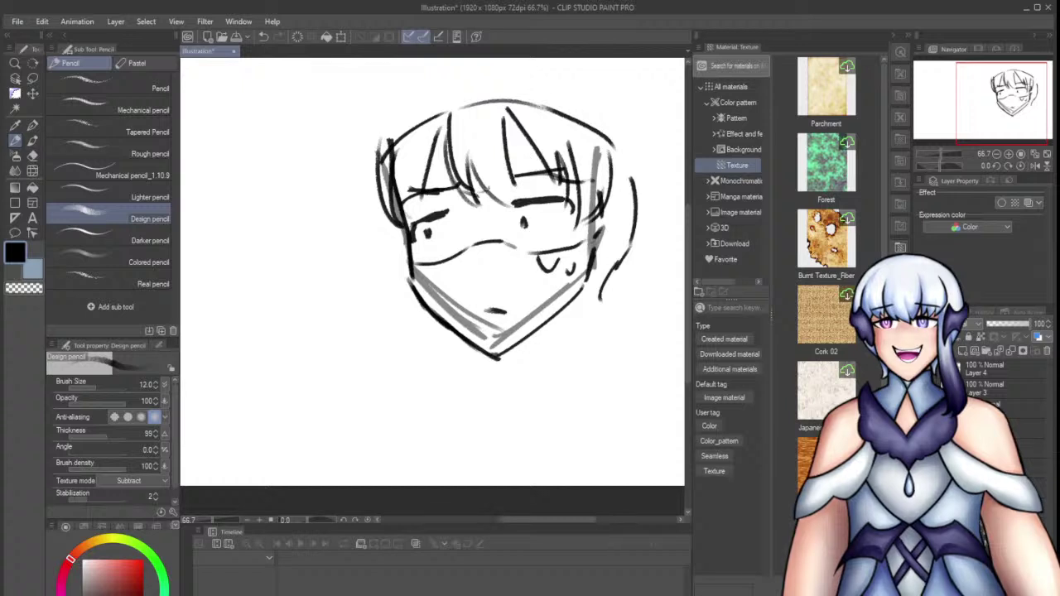
mouse_move(573, 296)
mouse_down()
mouse_move(569, 371)
mouse_move(599, 364)
mouse_up()
key(ctrl+z)
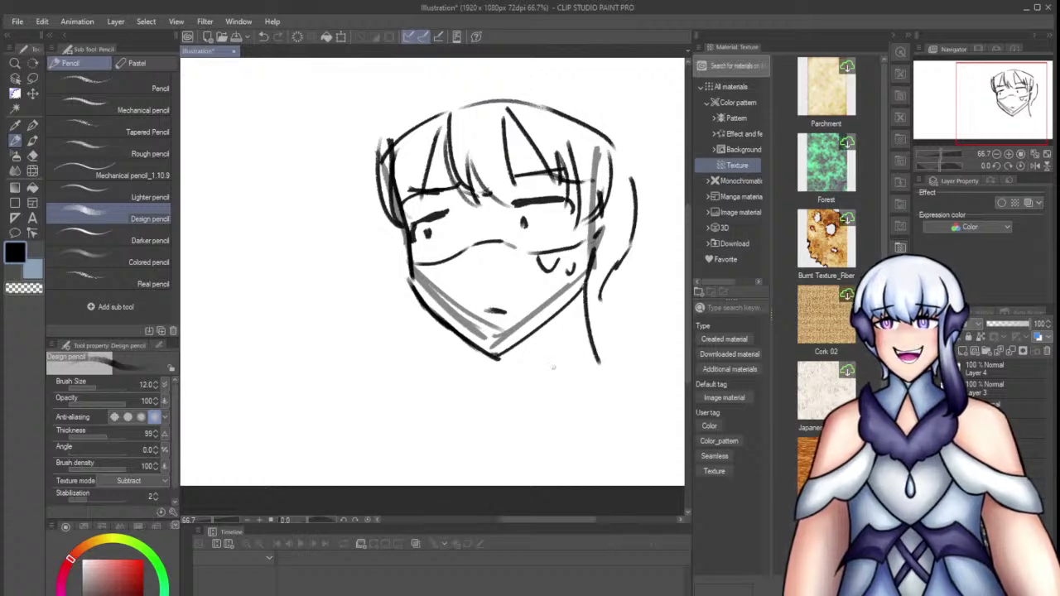
Extend the left eye's lash line, erase the old left cheek outline and redraw the contour slightly inward
mouse_move(424, 212)
mouse_down()
mouse_move(417, 264)
mouse_move(460, 211)
mouse_up()
key(ctrl+z)
key(ctrl+z)
drag(402, 192, 434, 313)
key(ctrl+z)
key(e)
mouse_move(392, 236)
mouse_down()
mouse_move(406, 285)
mouse_move(397, 298)
mouse_move(403, 273)
mouse_move(418, 329)
mouse_up()
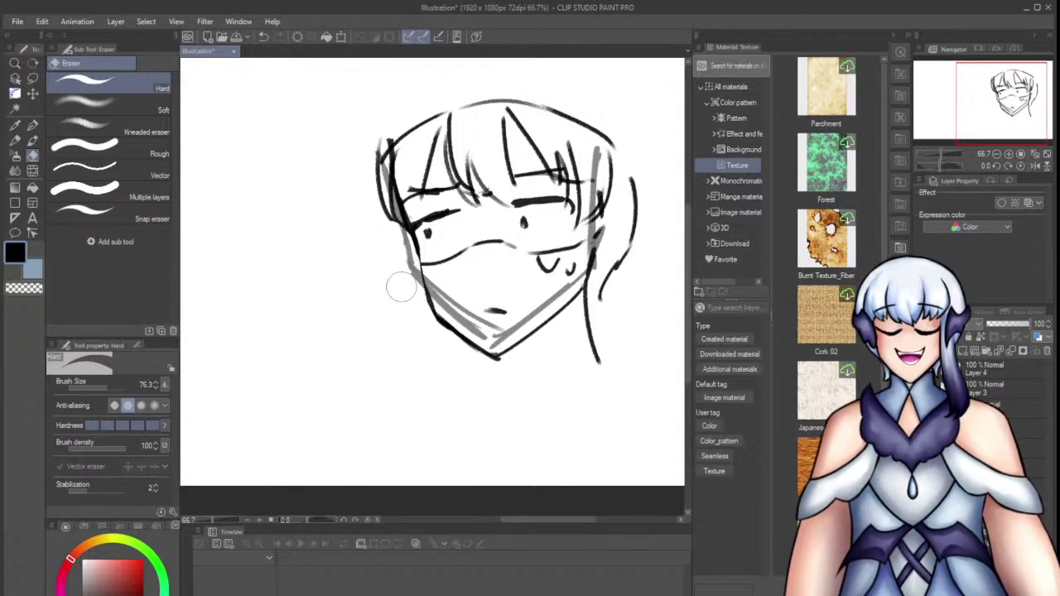
key(p)
drag(415, 260, 431, 319)
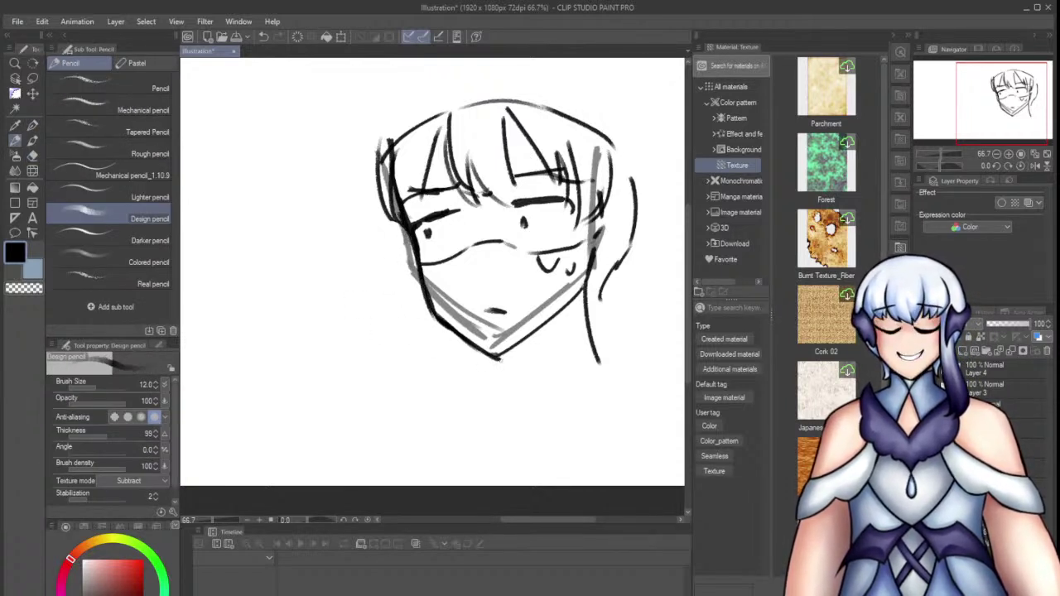
Draw the collar's upper edge from the chin to the neck line, with short strokes starting its two sides
key(ctrl+z)
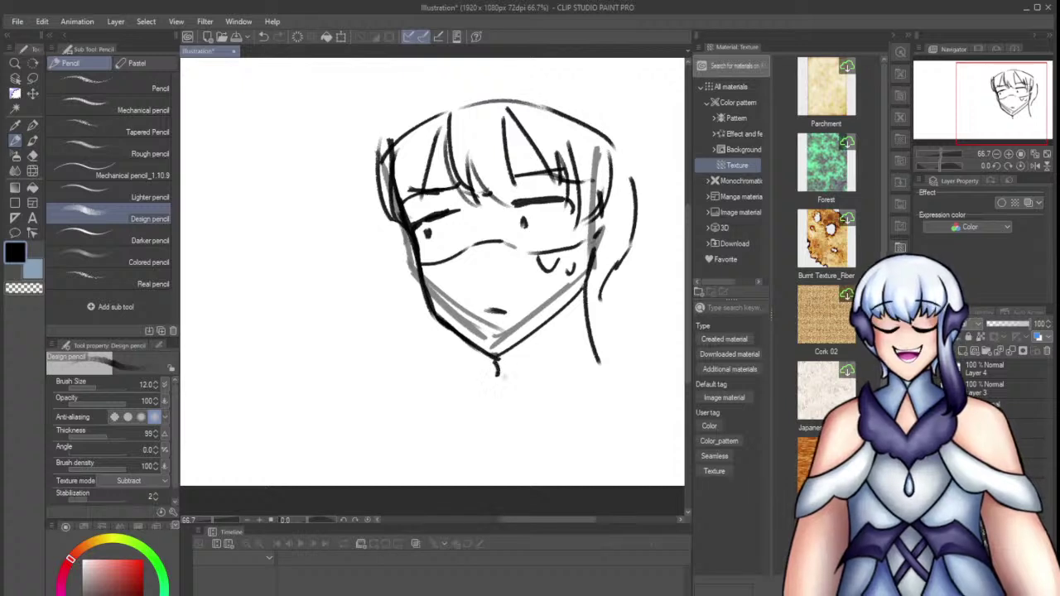
key(ctrl+z)
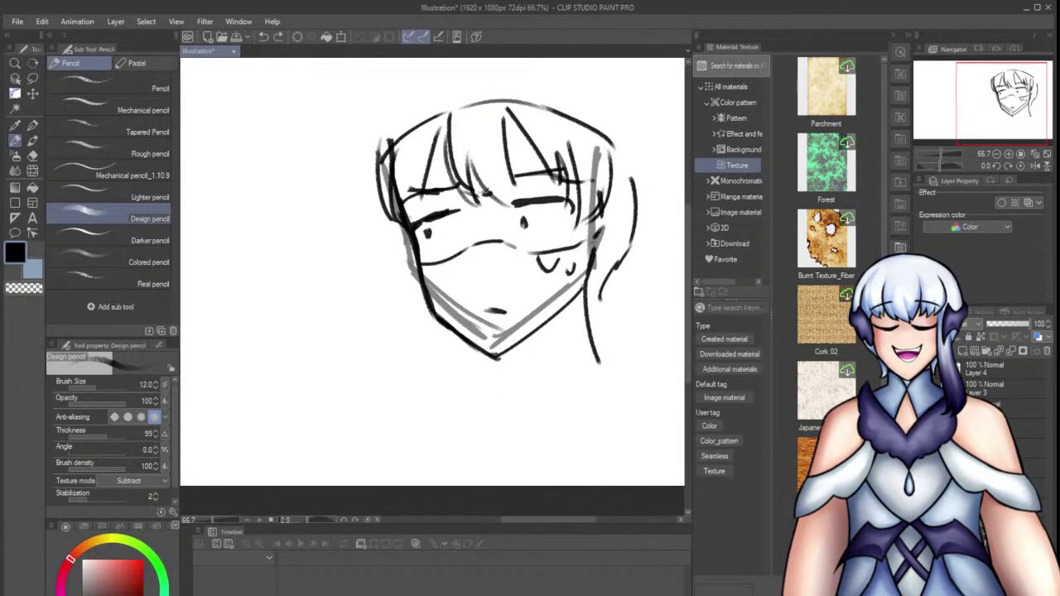
mouse_move(497, 363)
mouse_down()
mouse_move(579, 349)
mouse_move(605, 360)
mouse_move(596, 351)
mouse_up()
key(e)
key(p)
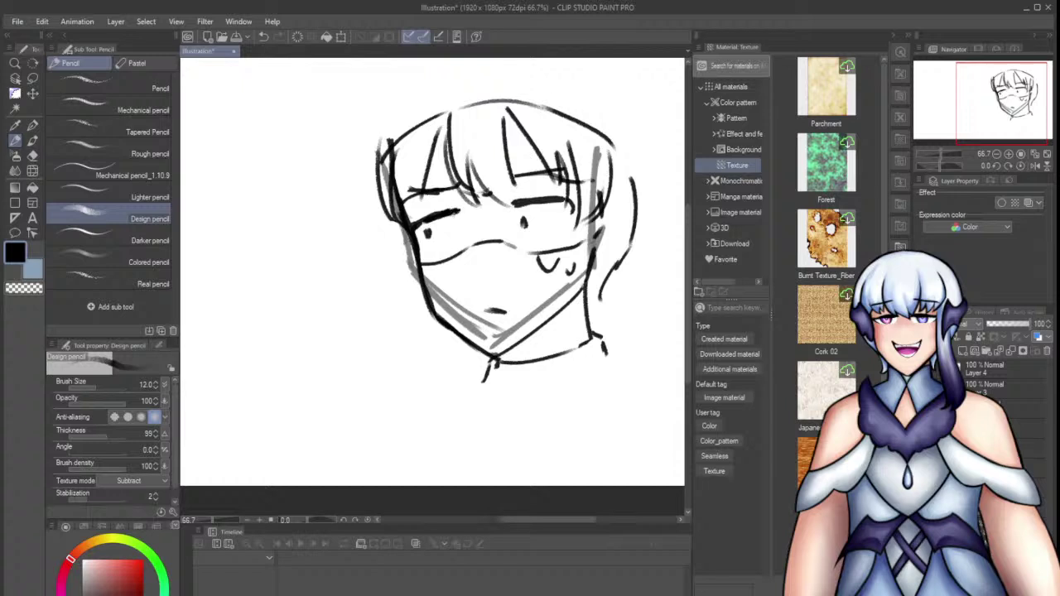
Draw hair locks beside the left cheek and at the nape on the right
mouse_move(393, 219)
mouse_down()
mouse_move(413, 307)
mouse_move(411, 283)
mouse_up()
key(ctrl+z)
drag(411, 263, 420, 285)
drag(602, 297, 615, 330)
drag(593, 294, 601, 325)
key(ctrl+z)
key(ctrl+z)
Outline the right and left sides of the head's crown above the hairline arc
drag(638, 93, 648, 169)
key(ctrl+z)
drag(621, 83, 631, 161)
mouse_move(378, 150)
mouse_down()
mouse_move(404, 75)
mouse_move(426, 60)
mouse_up()
key(ctrl+z)
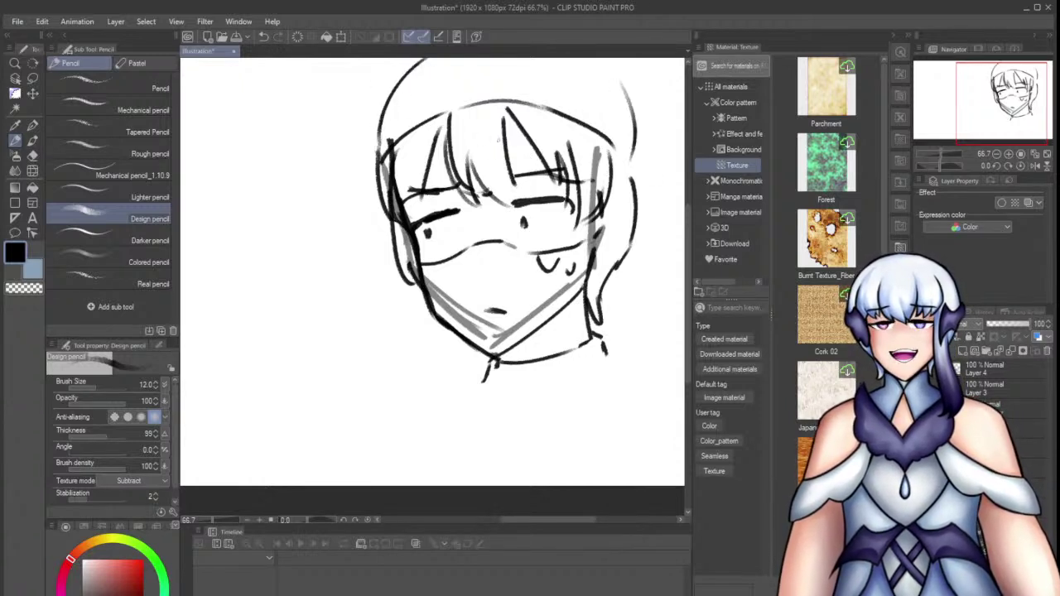
Redraw the crown's right side so it joins the side hair, and add a curved stroke inside its left side
scroll(488, 251, down, 2)
mouse_move(579, 92)
mouse_down()
mouse_move(610, 136)
mouse_move(599, 166)
mouse_up()
key(e)
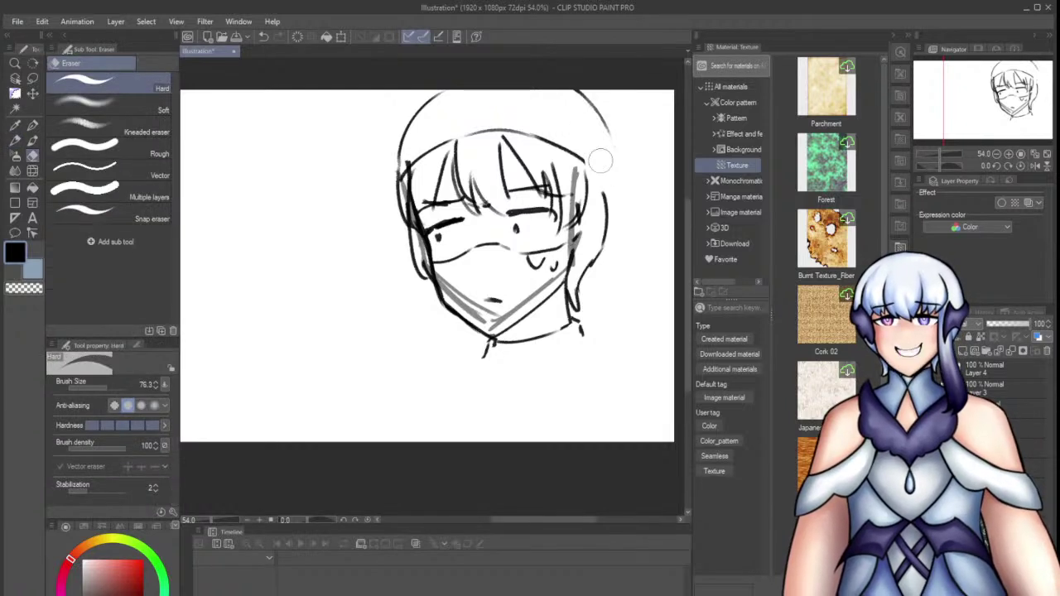
key(p)
mouse_move(607, 126)
mouse_down()
mouse_move(612, 194)
mouse_move(611, 167)
mouse_move(603, 185)
mouse_up()
key(ctrl+z)
key(ctrl+z)
drag(446, 119, 402, 157)
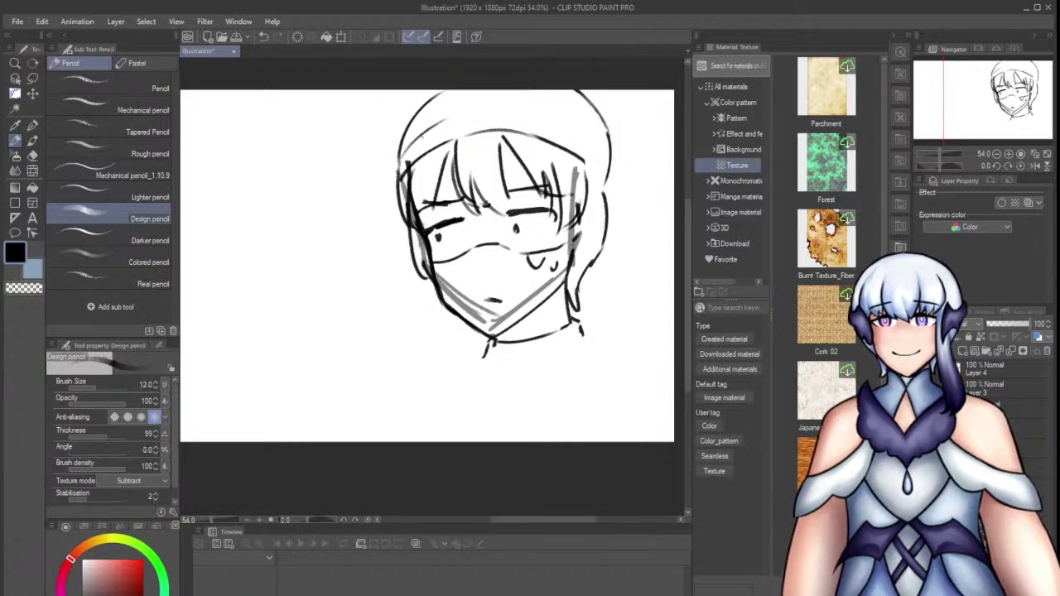
Sketch a second, fainter arc across the head above the hairline and erase part of the crown's right outline
mouse_move(463, 117)
mouse_down()
mouse_move(572, 119)
mouse_move(608, 174)
mouse_up()
key(ctrl+z)
key(ctrl+z)
key(ctrl+z)
mouse_move(477, 111)
mouse_down()
mouse_move(497, 109)
mouse_move(486, 125)
mouse_move(518, 107)
mouse_up()
key(ctrl+z)
key(ctrl+z)
drag(565, 125, 600, 151)
key(ctrl+t)
key(Escape)
mouse_move(570, 96)
mouse_down()
mouse_move(608, 180)
mouse_move(596, 180)
mouse_move(583, 108)
mouse_move(605, 176)
mouse_move(616, 164)
mouse_up()
key(ctrl+z)
key(ctrl+z)
key(e)
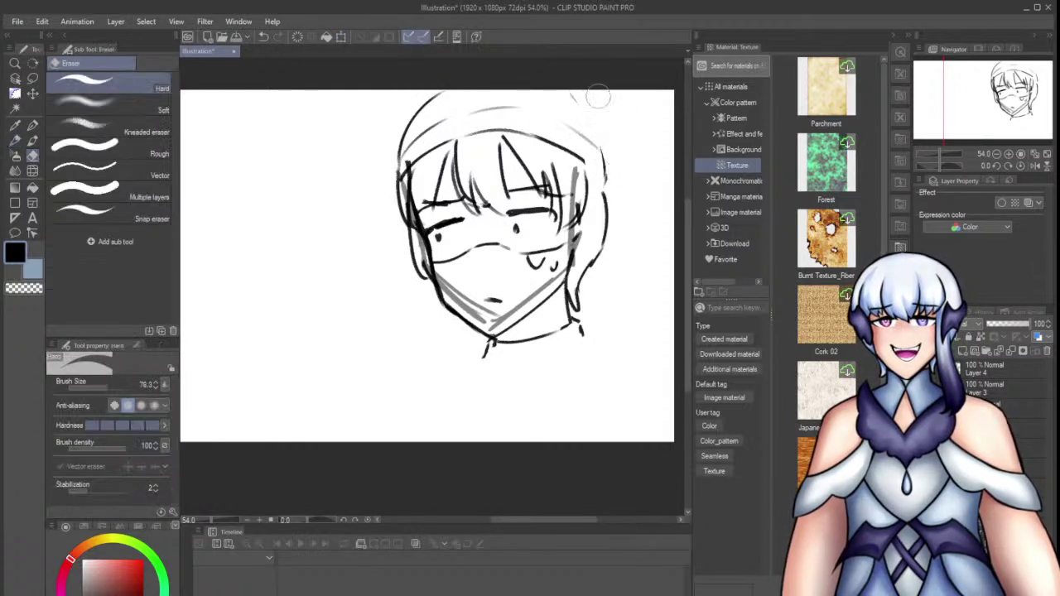
Lasso the top of the head and move it down slightly to shorten the head
click(32, 93)
click(32, 78)
mouse_move(614, 189)
mouse_down()
mouse_move(510, 129)
mouse_move(460, 135)
mouse_move(392, 183)
mouse_move(473, 47)
mouse_move(648, 215)
mouse_up()
key(ctrl+t)
drag(573, 179, 574, 189)
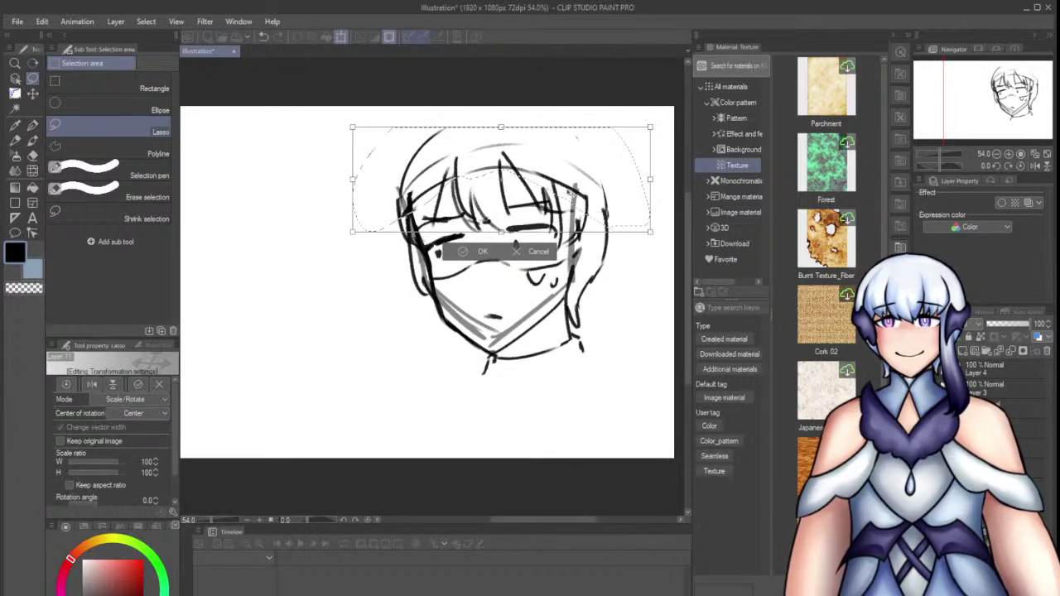
key(Return)
Erase the crown's old left outline and redraw the left and right sides of the head
key(e)
mouse_move(455, 164)
mouse_down()
mouse_move(407, 199)
mouse_move(439, 137)
mouse_move(403, 190)
mouse_move(405, 170)
mouse_move(410, 219)
mouse_up()
key(p)
key(ctrl+z)
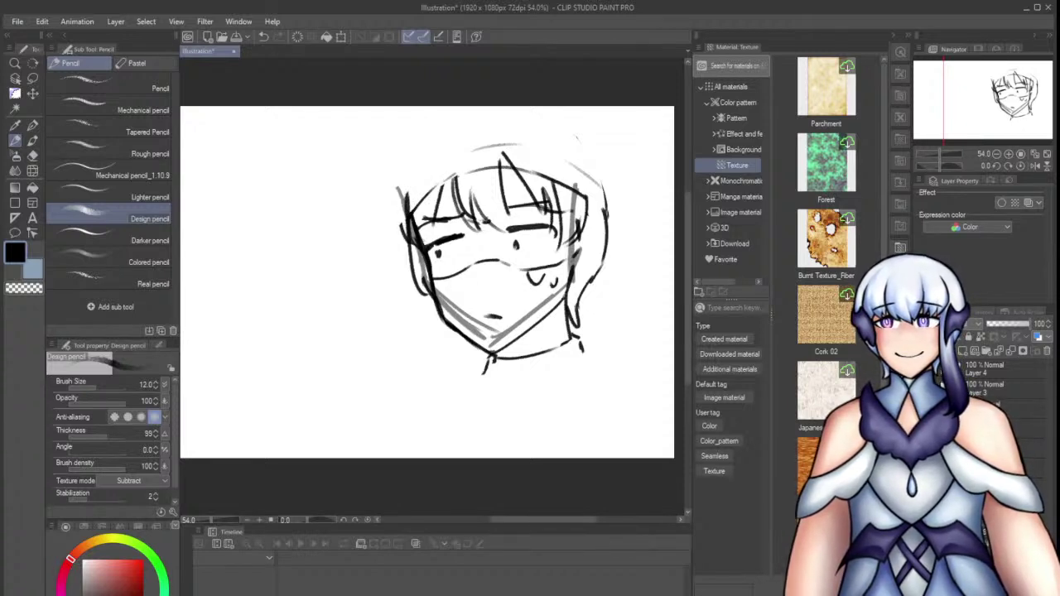
drag(426, 123, 403, 186)
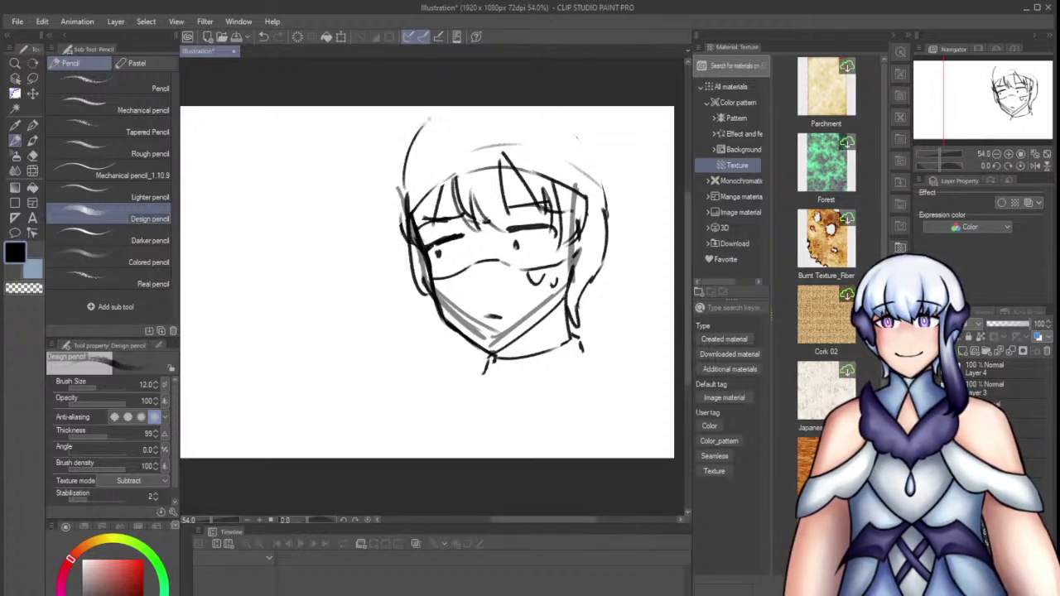
key(ctrl+z)
mouse_move(573, 117)
mouse_down()
mouse_move(607, 154)
mouse_move(612, 197)
mouse_up()
key(ctrl+z)
drag(580, 117, 609, 196)
Add short vertical strokes along the band between the two arcs on the head
drag(427, 164, 421, 196)
drag(441, 159, 436, 190)
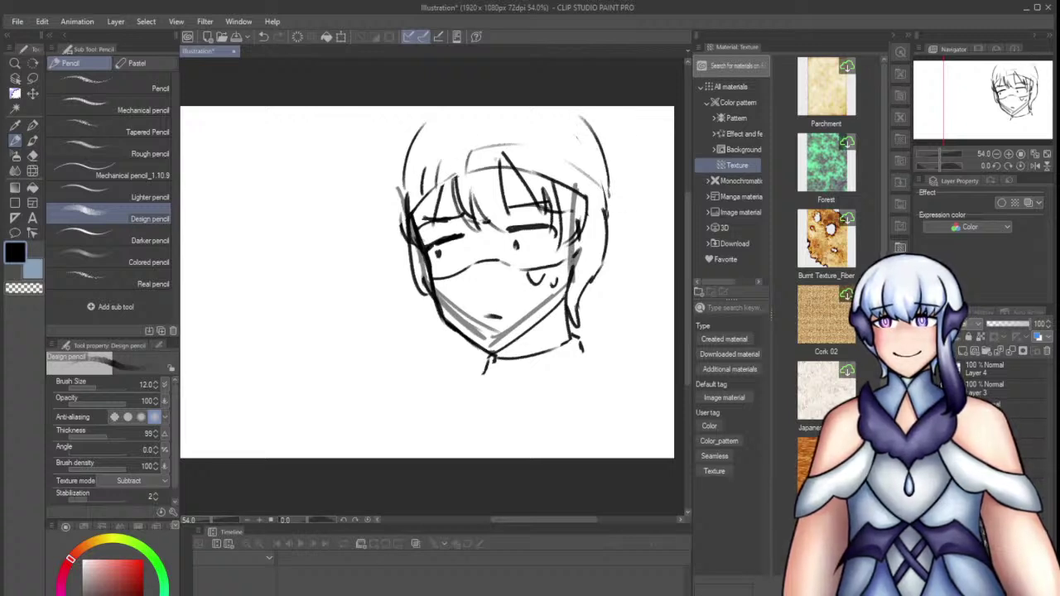
mouse_move(560, 151)
mouse_down()
mouse_move(574, 181)
mouse_move(563, 184)
mouse_up()
key(ctrl+z)
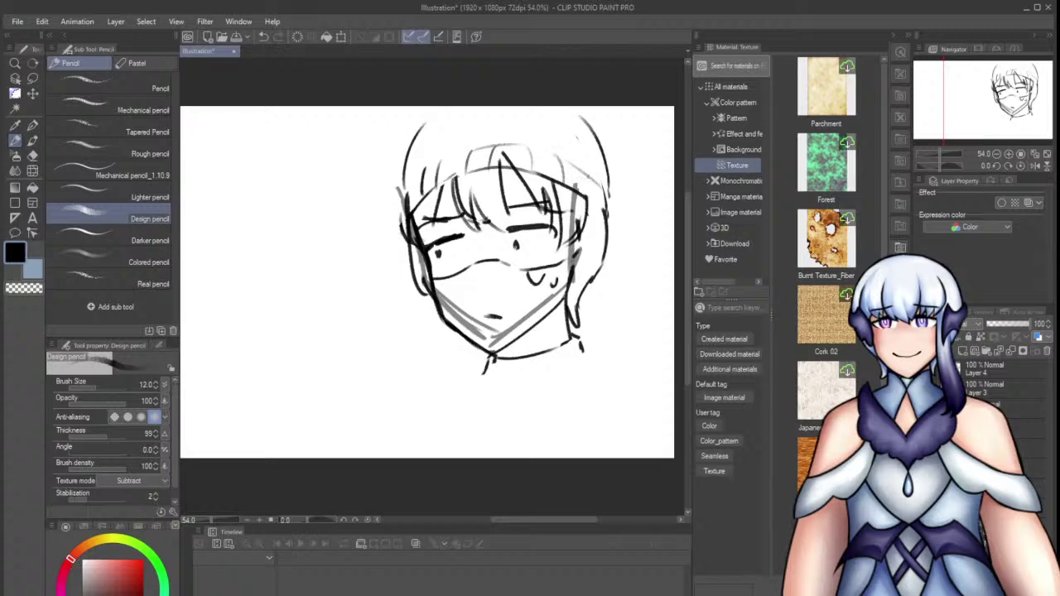
Complete the ribbed turtleneck collar and draw the right shoulder line out to the canvas's edge
mouse_move(496, 383)
mouse_down()
mouse_move(596, 368)
mouse_move(503, 382)
mouse_up()
key(ctrl+z)
key(ctrl+z)
mouse_move(540, 357)
mouse_down()
mouse_move(538, 376)
mouse_move(673, 361)
mouse_up()
key(ctrl+z)
drag(583, 357, 674, 367)
Draw the left shoulder sloping to the canvas's lower edge and a peaked curve at the bottom of the chest
drag(487, 367, 390, 406)
key(ctrl+z)
mouse_move(485, 375)
mouse_down()
mouse_move(386, 415)
mouse_move(346, 458)
mouse_move(424, 398)
mouse_move(340, 456)
mouse_up()
key(ctrl+z)
key(ctrl+z)
drag(338, 458, 363, 433)
key(ctrl+z)
drag(411, 399, 340, 455)
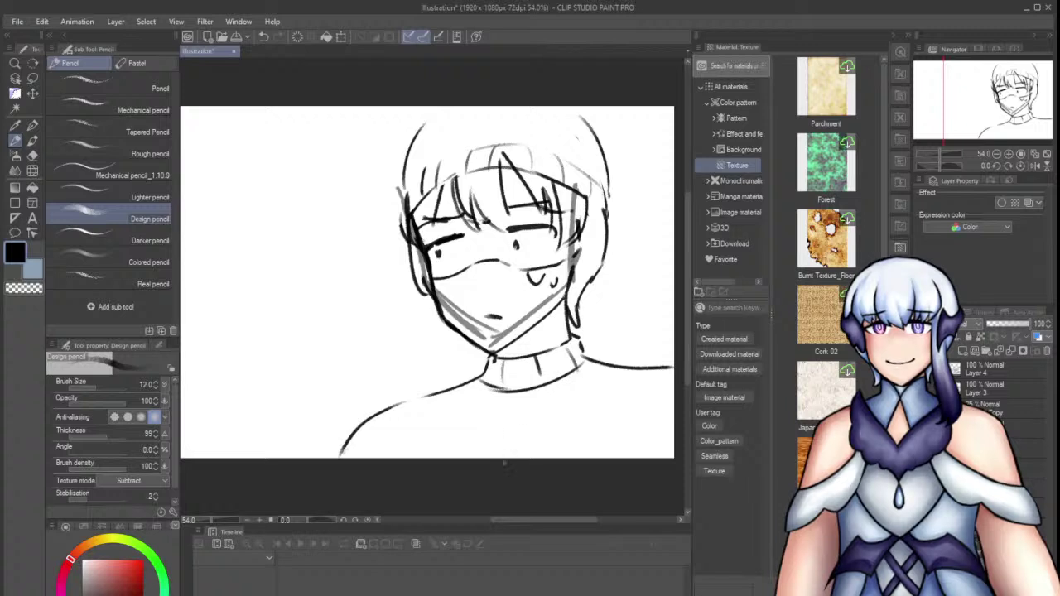
drag(499, 459, 596, 463)
scroll(560, 387, down, 2)
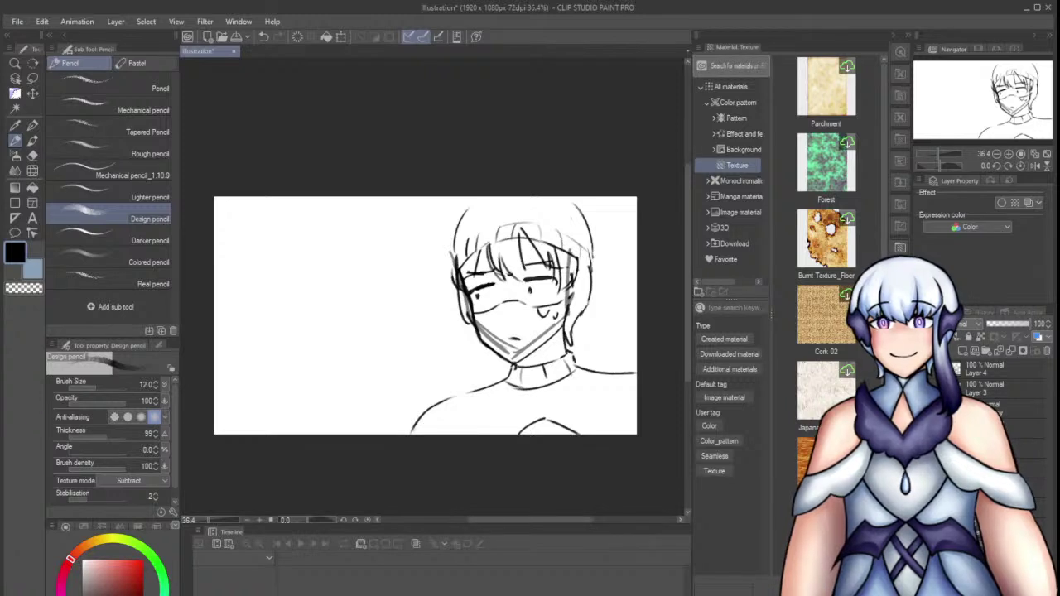
Hide the character sketch and clear the rough face guide strokes from their layer
click(921, 370)
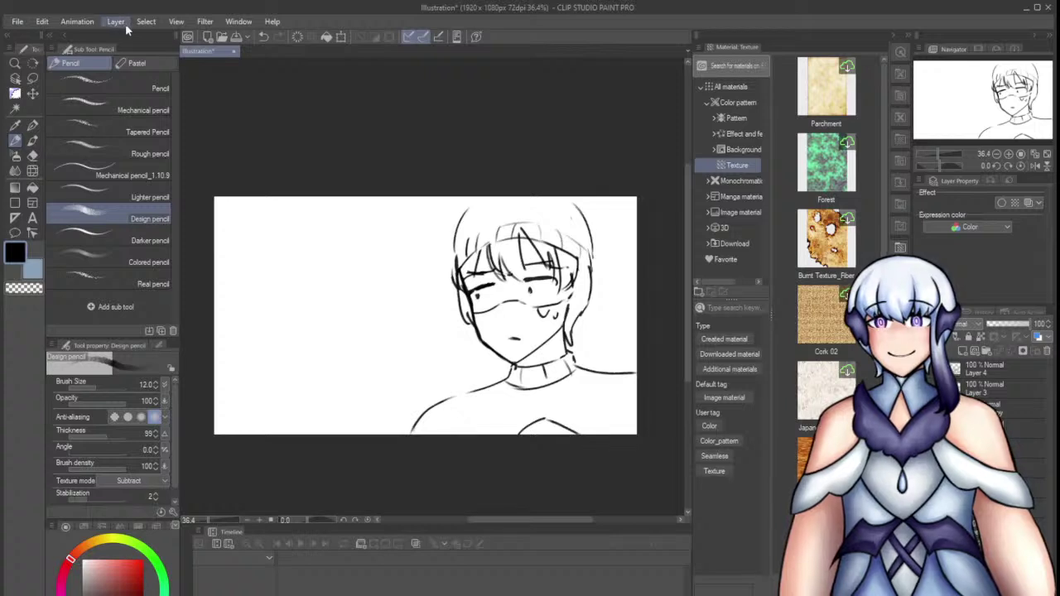
click(258, 191)
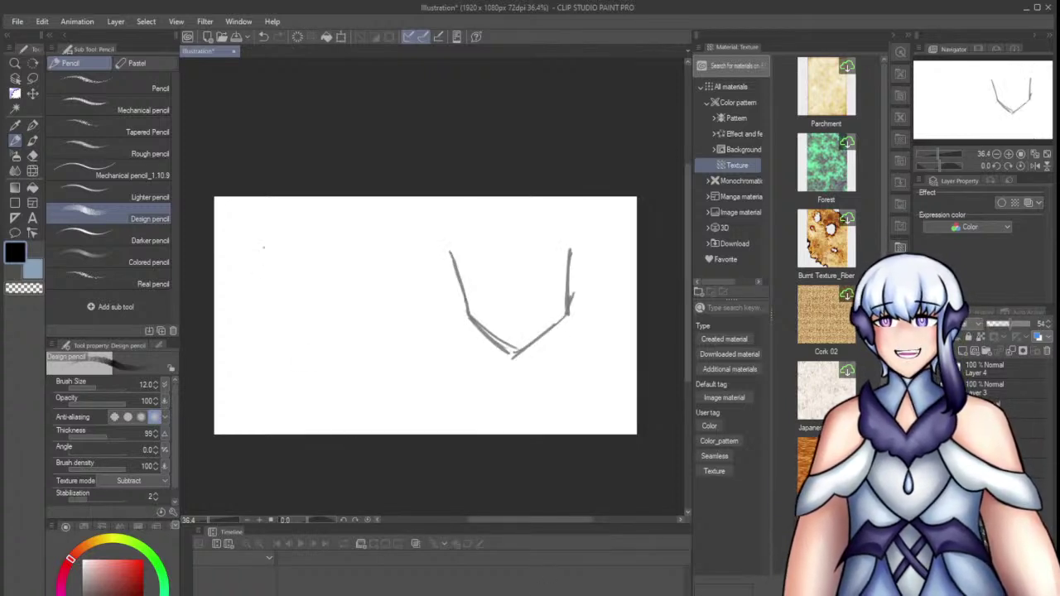
key(Delete)
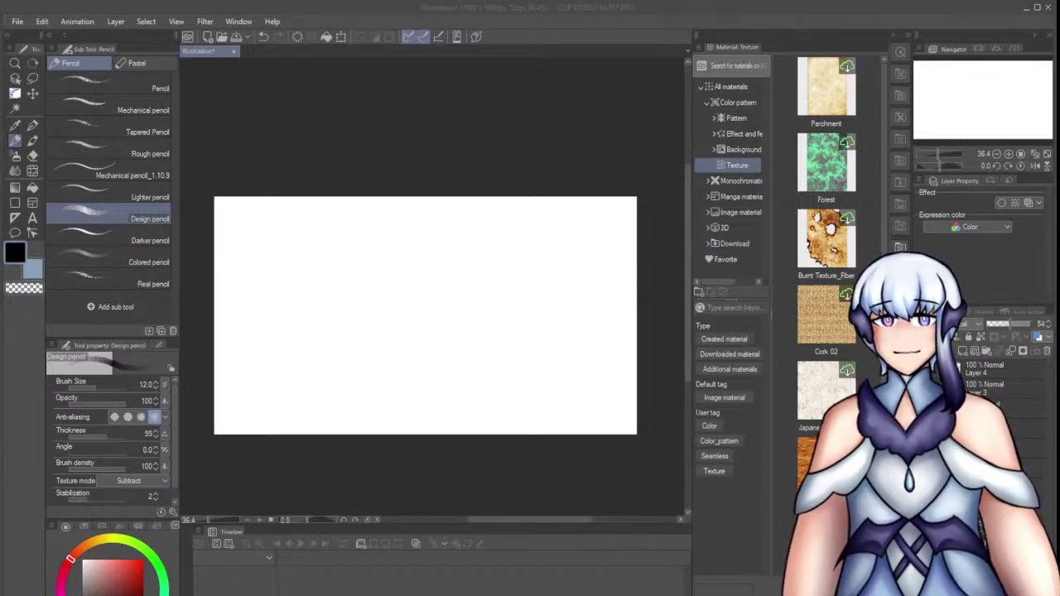
mouse_move(312, 322)
mouse_down()
mouse_move(394, 277)
mouse_move(282, 296)
mouse_up()
key(ctrl+z)
mouse_move(333, 344)
mouse_down()
mouse_move(417, 308)
mouse_move(333, 344)
mouse_up()
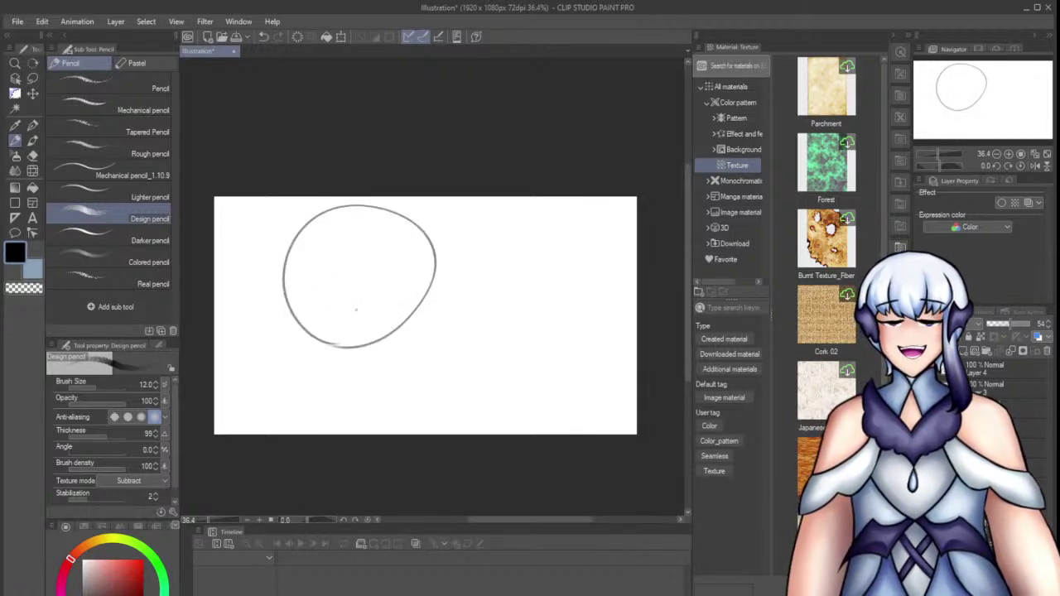
drag(360, 212, 375, 341)
key(ctrl+z)
drag(302, 301, 445, 293)
key(ctrl+z)
key(ctrl+z)
drag(290, 302, 444, 287)
drag(333, 319, 435, 303)
key(ctrl+z)
key(ctrl+z)
key(ctrl+z)
key(ctrl+z)
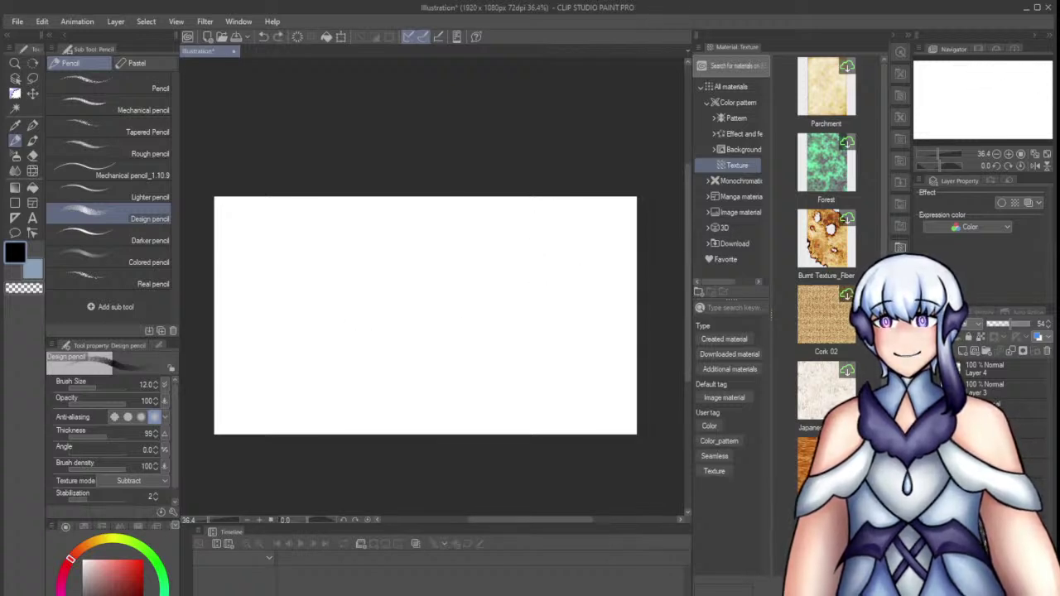
Sketch a light horizon line across the canvas's lower third, then redraw it darker and gently sloped on a full-opacity layer
drag(217, 373, 603, 368)
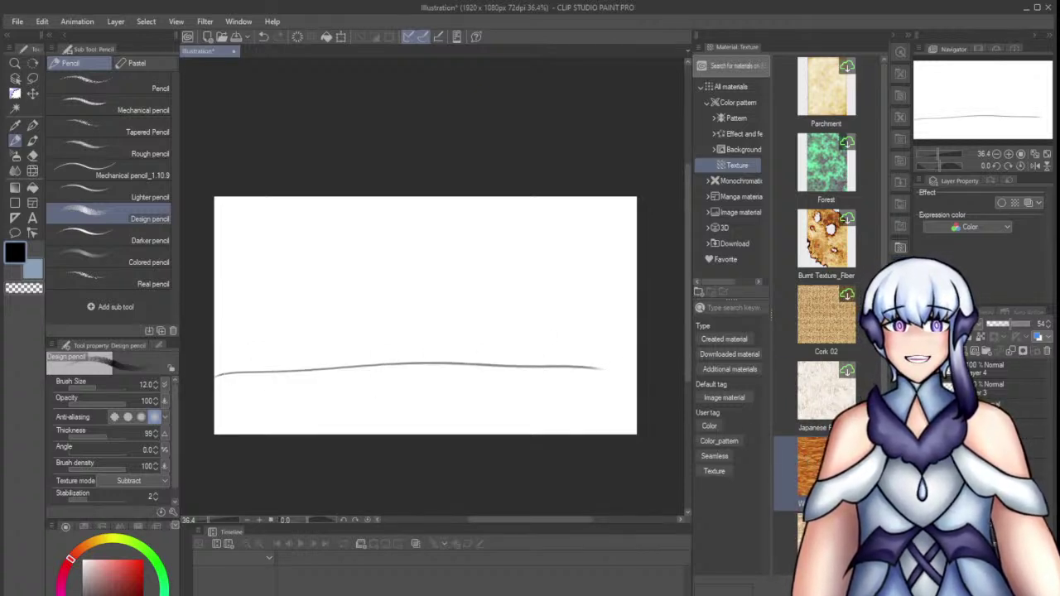
click(999, 427)
drag(215, 391, 518, 379)
key(ctrl+z)
drag(215, 375, 527, 351)
key(ctrl+z)
drag(214, 373, 533, 383)
key(ctrl+z)
drag(214, 370, 508, 366)
key(ctrl+z)
drag(216, 378, 569, 366)
key(ctrl+z)
drag(215, 384, 636, 364)
Sketch a half-sun arc rising above the horizon on the canvas's right half
drag(469, 316, 507, 291)
key(ctrl+z)
mouse_move(448, 357)
mouse_down()
mouse_move(505, 307)
mouse_move(603, 364)
mouse_up()
key(ctrl+z)
mouse_move(448, 362)
mouse_down()
mouse_move(479, 313)
mouse_move(603, 297)
mouse_move(593, 308)
mouse_up()
key(ctrl+z)
key(ctrl+z)
key(ctrl+z)
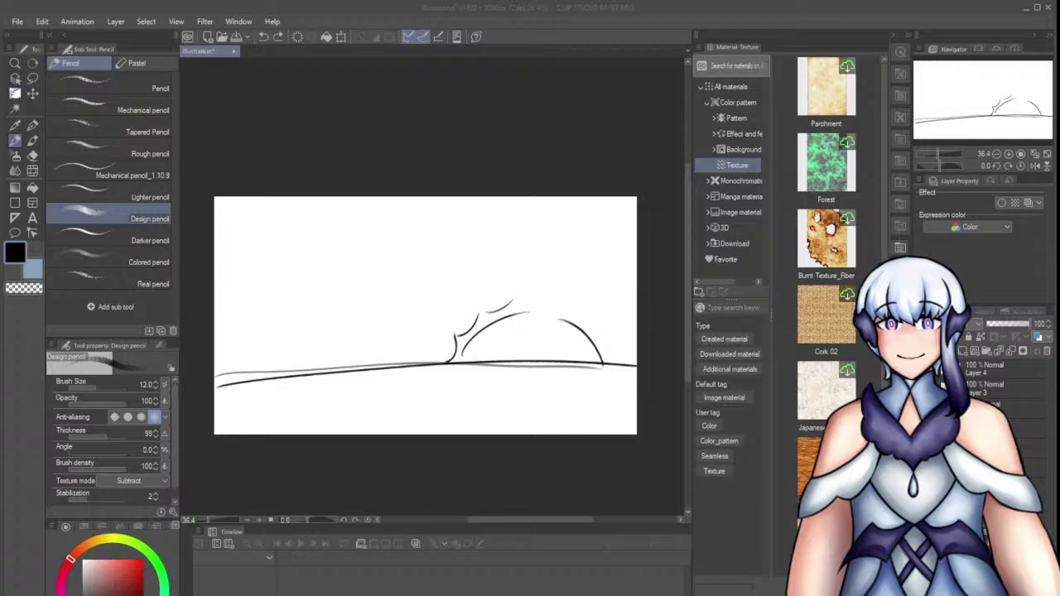
key(ctrl+z)
key(ctrl+z)
key(ctrl+z)
Add pointed rays around the half sun, with a tall one above and shorter ones at the sides
mouse_move(521, 312)
mouse_down()
mouse_move(531, 267)
mouse_move(540, 313)
mouse_move(559, 317)
mouse_up()
drag(487, 310, 501, 320)
mouse_move(434, 331)
mouse_down()
mouse_move(469, 340)
mouse_move(462, 359)
mouse_move(463, 347)
mouse_up()
key(ctrl+z)
key(ctrl+z)
drag(431, 331, 460, 357)
mouse_move(636, 333)
mouse_down()
mouse_move(605, 347)
mouse_move(604, 363)
mouse_move(595, 342)
mouse_move(597, 362)
mouse_up()
key(ctrl+z)
key(ctrl+z)
key(ctrl+z)
key(ctrl+z)
mouse_move(434, 338)
mouse_down()
mouse_move(468, 344)
mouse_move(457, 363)
mouse_up()
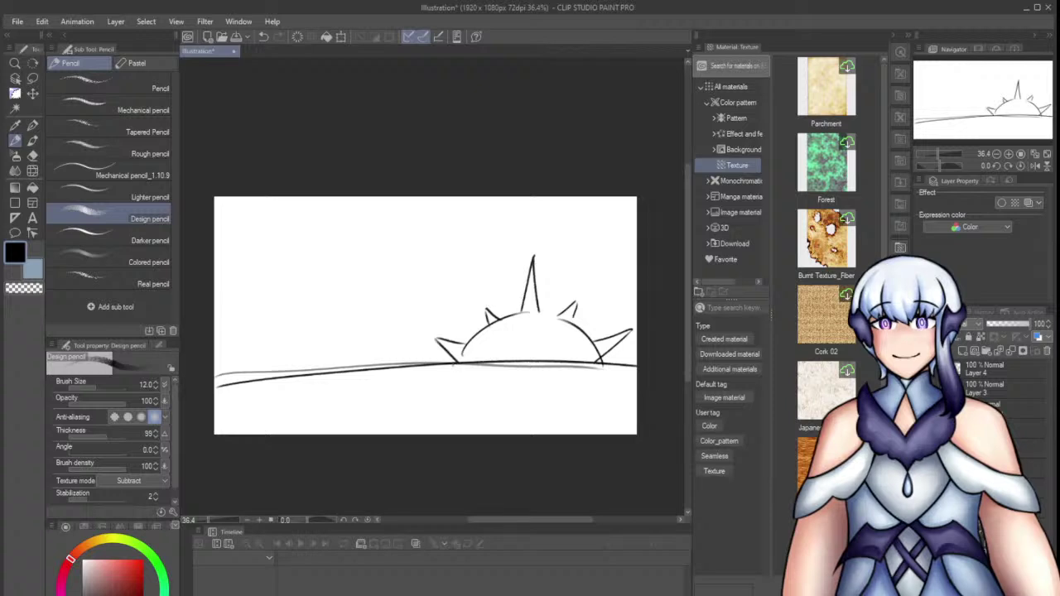
Sketch a mountain range behind the horizon left of the sun and a zigzag reflection in the foreground
drag(447, 321, 283, 370)
key(ctrl+z)
key(ctrl+z)
mouse_move(451, 378)
mouse_down()
mouse_move(588, 383)
mouse_move(505, 394)
mouse_move(535, 425)
mouse_up()
mouse_move(217, 373)
mouse_down()
mouse_move(286, 308)
mouse_move(361, 319)
mouse_up()
key(ctrl+z)
mouse_move(216, 344)
mouse_down()
mouse_move(279, 292)
mouse_move(308, 319)
mouse_move(409, 358)
mouse_up()
mouse_move(325, 328)
mouse_down()
mouse_move(401, 311)
mouse_move(520, 359)
mouse_up()
key(ctrl+z)
Erase the line overlap where the lowest sun ray meets the horizon and redraw the sun's edge there
key(e)
mouse_move(459, 349)
mouse_down()
mouse_move(445, 357)
mouse_move(444, 342)
mouse_move(461, 344)
mouse_move(442, 340)
mouse_move(450, 352)
mouse_move(445, 328)
mouse_up()
key(ctrl+z)
key(ctrl+z)
key(p)
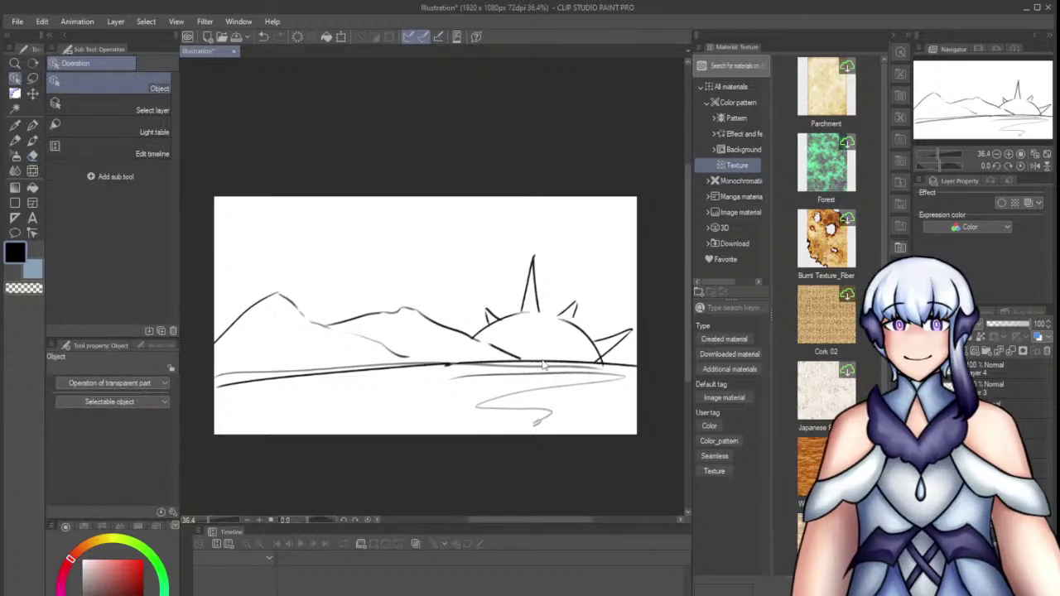
key(p)
scroll(566, 350, up, 3)
key(p)
key(p)
scroll(561, 174, down, 3)
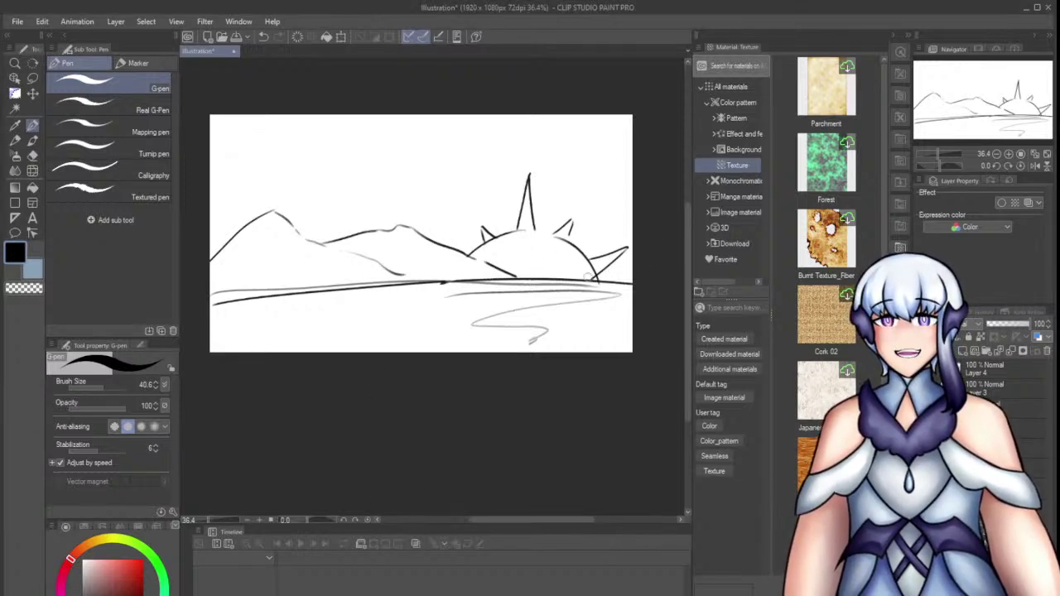
key(e)
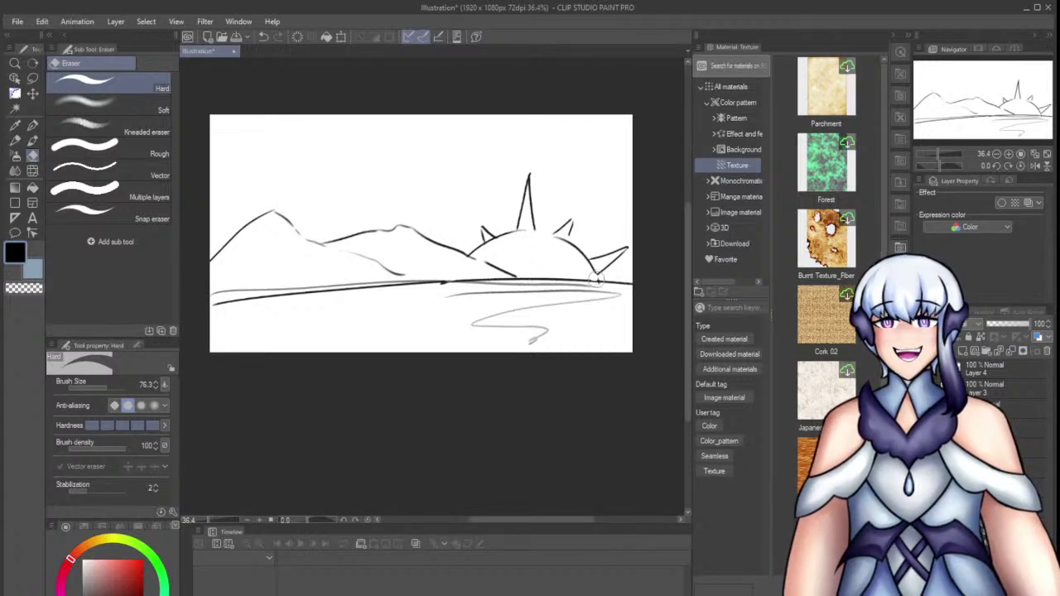
key(p)
drag(594, 273, 597, 282)
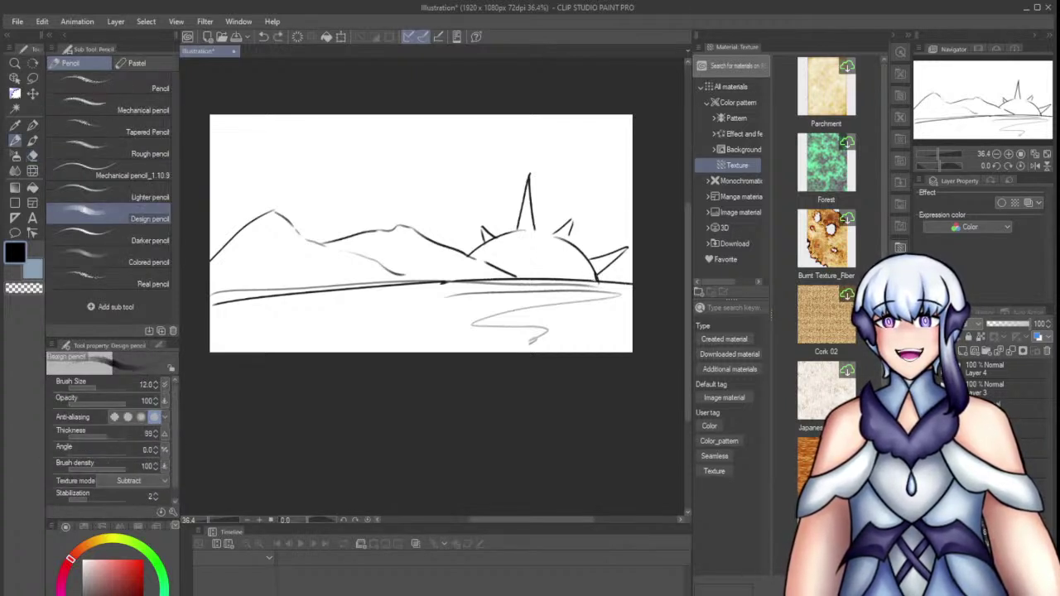
scroll(589, 303, down, 1)
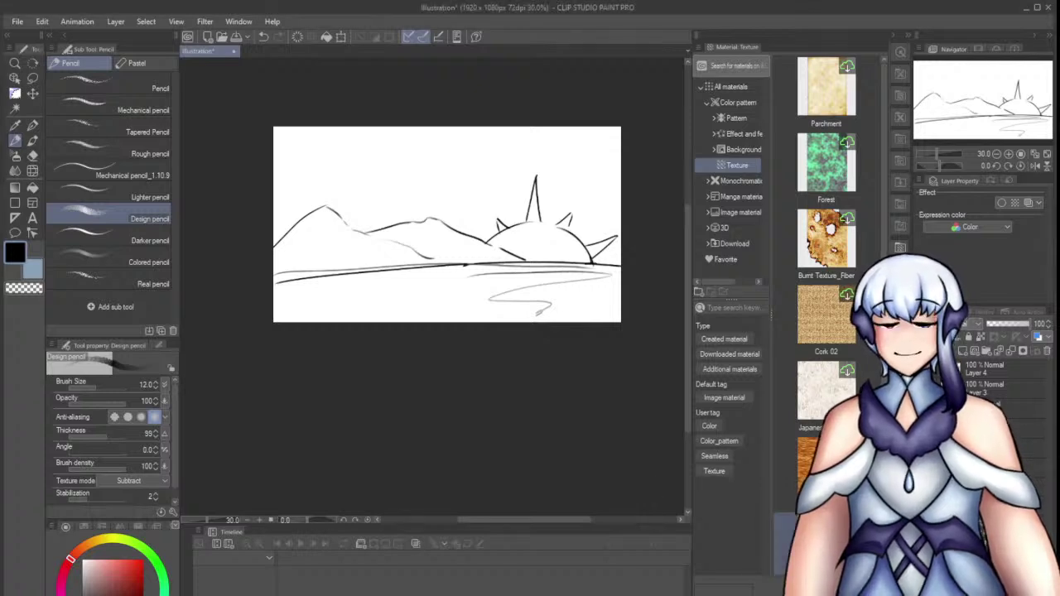
Delete the landscape sketch and clear the remaining light horizon line from its layer
click(1047, 351)
click(1047, 351)
key(Delete)
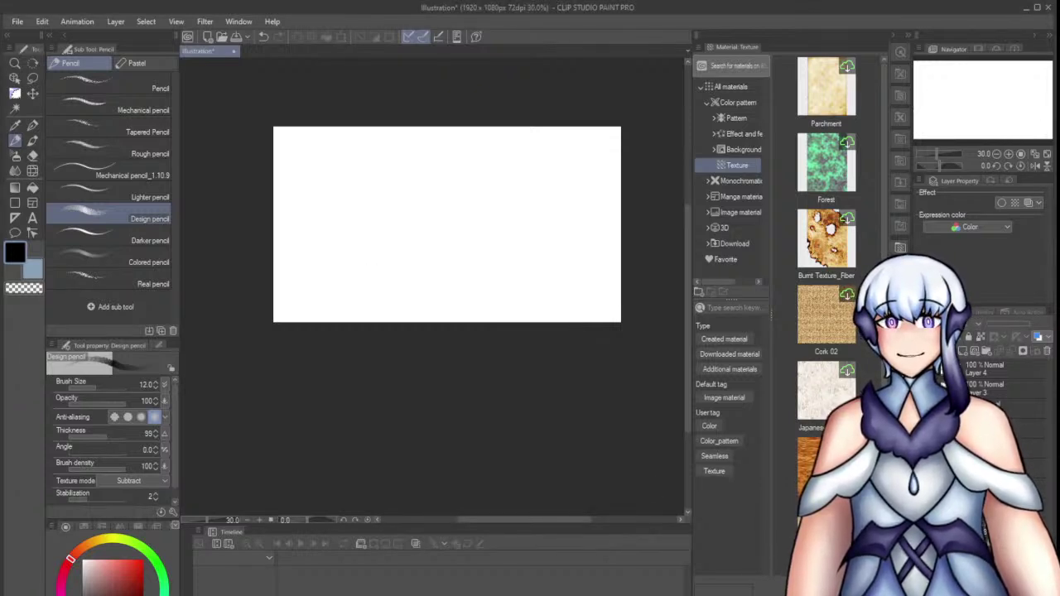
key(ctrl+z)
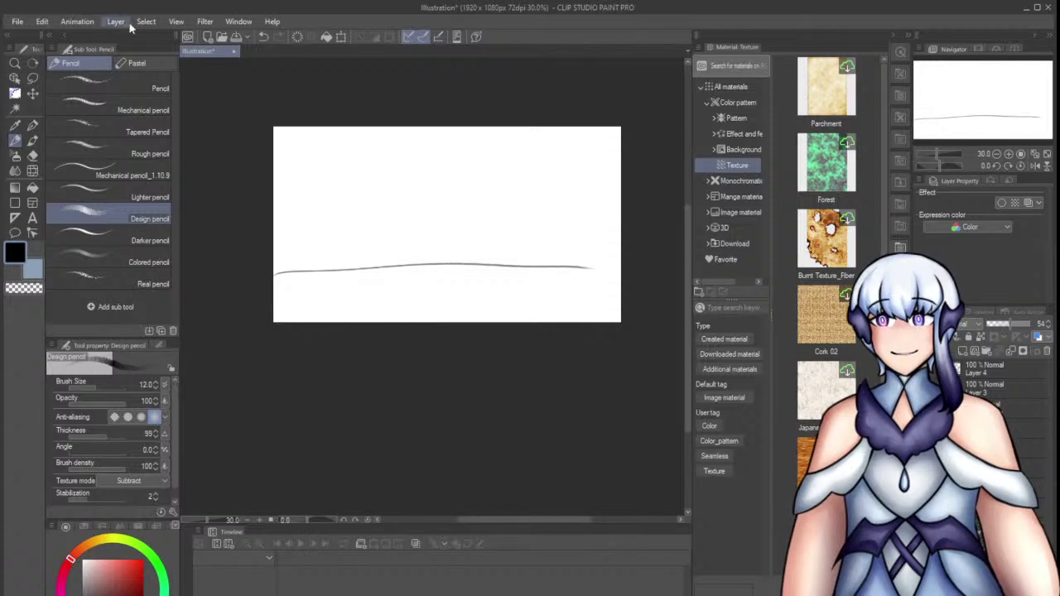
key(Delete)
Sketch a rough head in the canvas's upper left with a circle, crossed guide lines and an angular jaw, and transform it
drag(330, 146, 362, 159)
key(ctrl+z)
drag(338, 206, 334, 211)
drag(359, 157, 363, 218)
key(ctrl+z)
drag(359, 164, 362, 220)
mouse_move(329, 207)
mouse_down()
mouse_move(389, 222)
mouse_move(369, 249)
mouse_move(324, 222)
mouse_move(352, 249)
mouse_move(356, 211)
mouse_up()
key(ctrl+z)
key(ctrl+z)
key(ctrl+t)
key(Return)
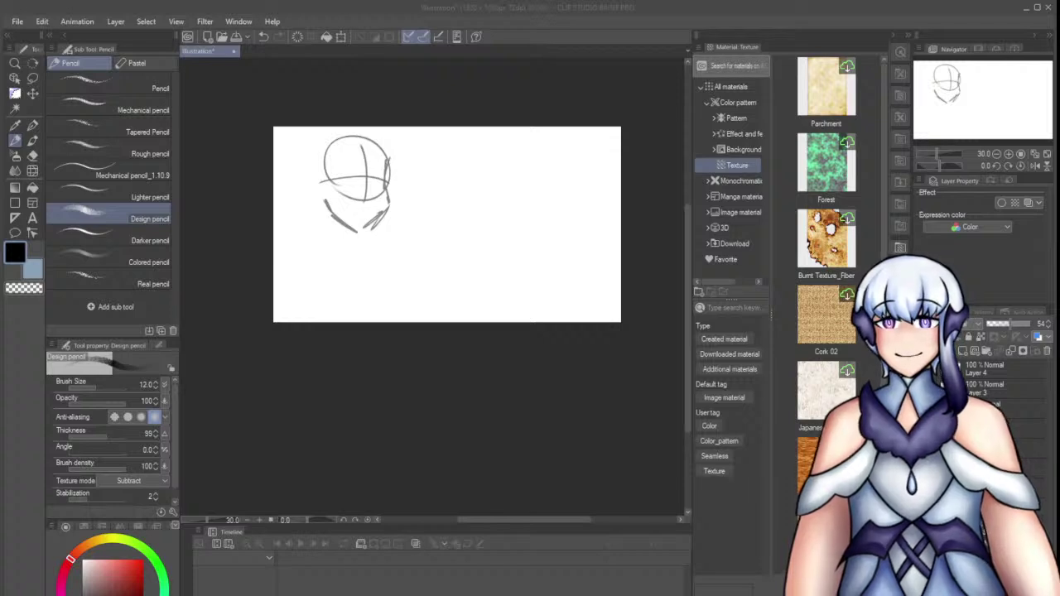
Draw the upper contour of an outstretched arm running from beside the jaw toward the canvas's right side
click(334, 253)
mouse_move(386, 213)
mouse_down()
mouse_move(387, 236)
mouse_move(456, 225)
mouse_up()
key(ctrl+z)
key(ctrl+z)
key(ctrl+z)
drag(380, 221, 501, 227)
key(ctrl+z)
key(ctrl+z)
key(ctrl+z)
key(ctrl+z)
drag(380, 224, 515, 230)
key(ctrl+z)
key(ctrl+z)
Close the outstretched arm with an angled end line and a long underside line
mouse_move(417, 221)
mouse_down()
mouse_move(520, 222)
mouse_move(503, 259)
mouse_up()
key(ctrl+z)
drag(520, 224, 509, 262)
drag(409, 268, 511, 272)
Sketch the neck line and the opposite shoulder sloping down to the canvas's left edge
drag(343, 232, 287, 259)
key(ctrl+z)
drag(287, 262, 274, 290)
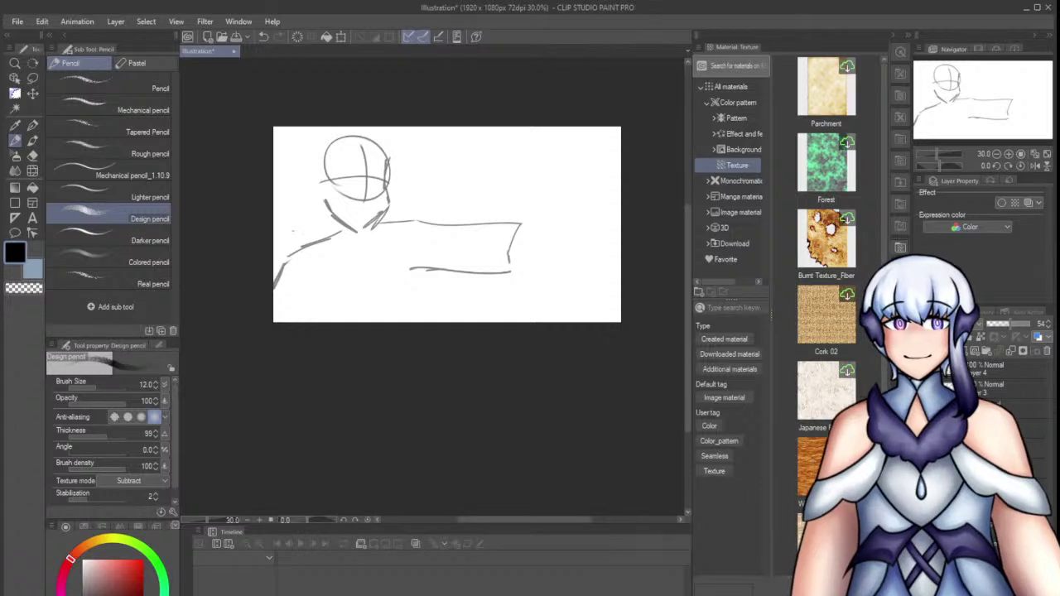
scroll(296, 226, up, 2)
drag(339, 183, 339, 250)
key(ctrl+z)
drag(341, 185, 330, 245)
drag(403, 237, 399, 255)
mouse_move(330, 240)
mouse_down()
mouse_move(266, 268)
mouse_move(355, 239)
mouse_move(267, 300)
mouse_move(273, 327)
mouse_up()
key(e)
key(p)
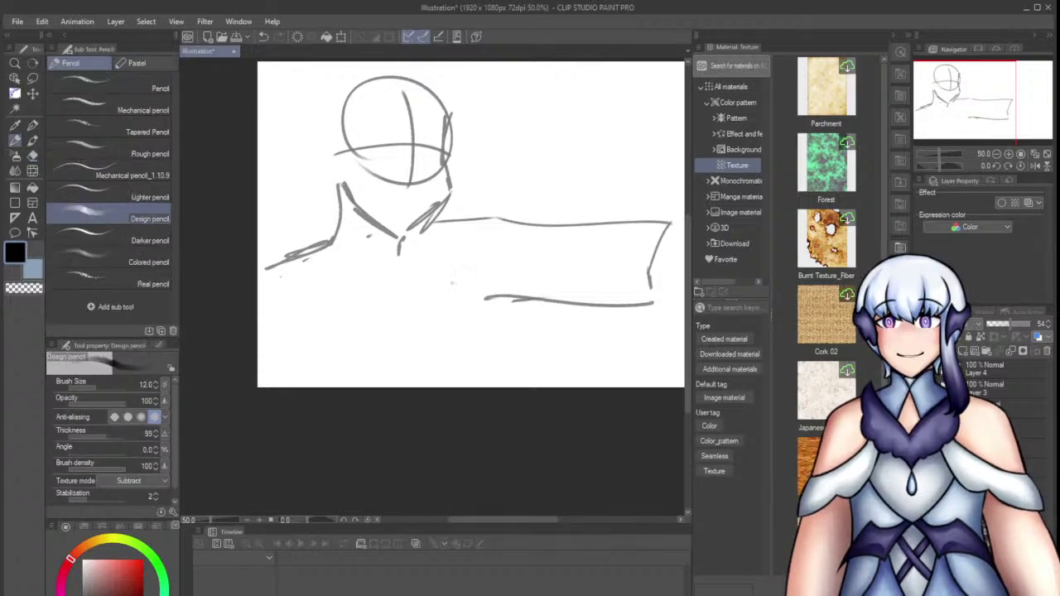
Draw the armpit curve beneath the outstretched arm and the side of the torso down to the canvas's lower edge
drag(472, 316, 470, 323)
key(ctrl+z)
mouse_move(484, 299)
mouse_down()
mouse_move(468, 317)
mouse_move(478, 366)
mouse_up()
drag(464, 315, 475, 353)
key(ctrl+z)
key(ctrl+z)
drag(452, 291, 473, 381)
drag(457, 334, 469, 370)
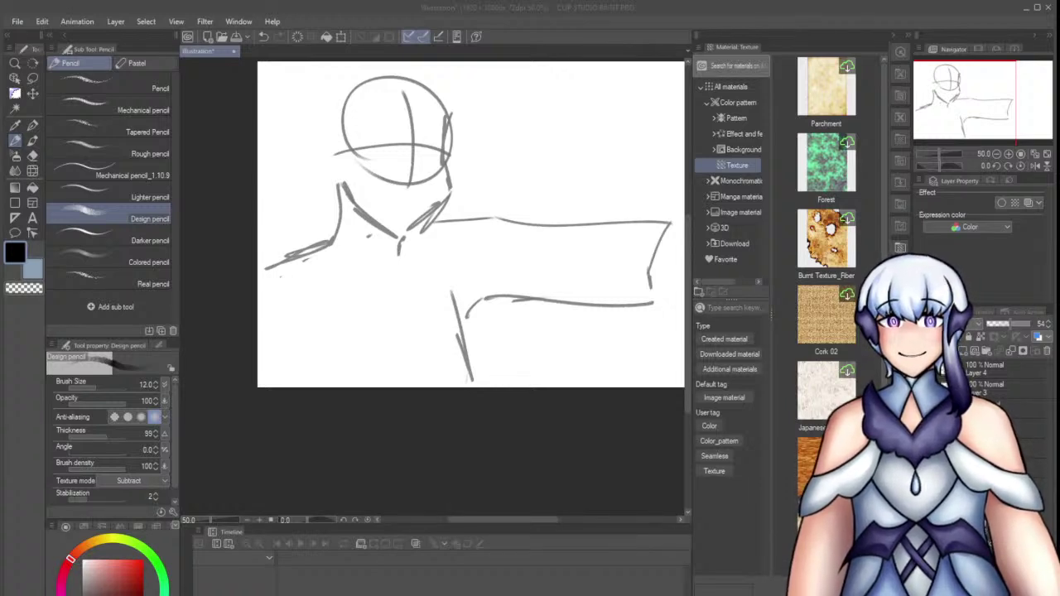
Add a new layer and draw a dark line down the right side of the face over the rough guide
click(963, 355)
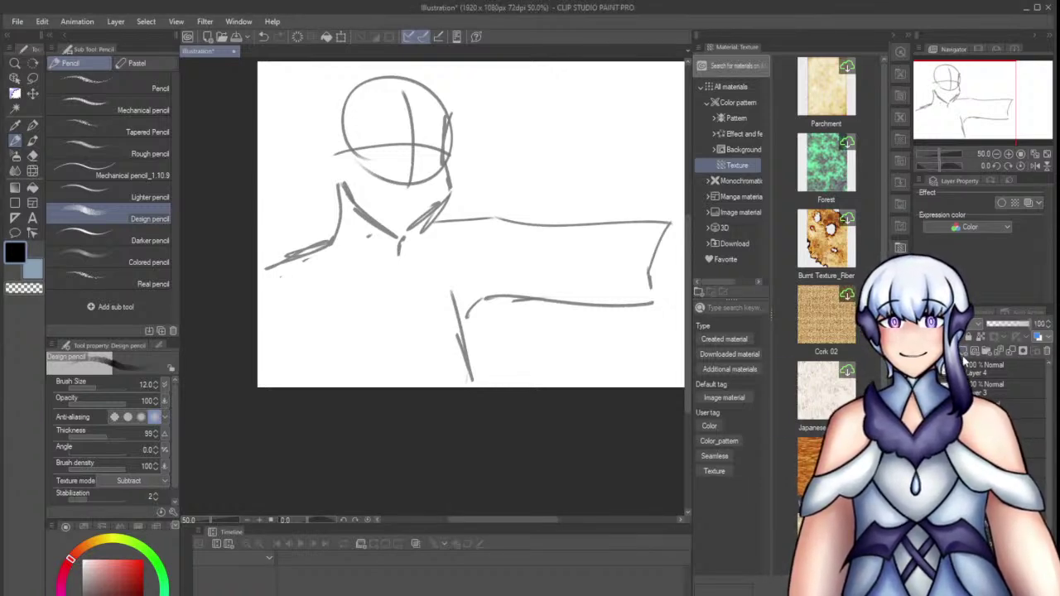
key(p)
key(p)
scroll(408, 153, up, 3)
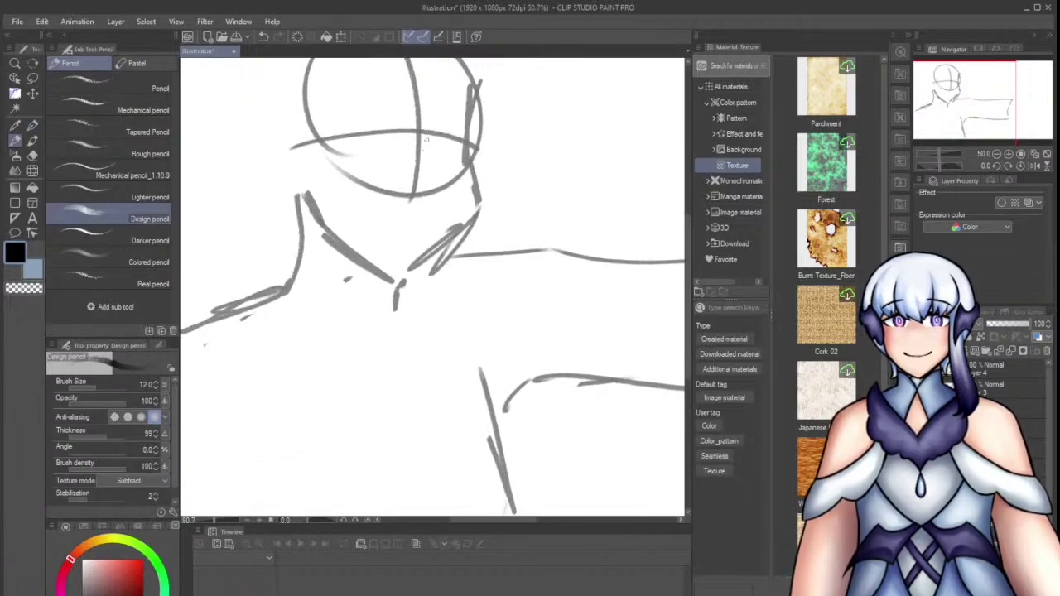
drag(502, 126, 480, 191)
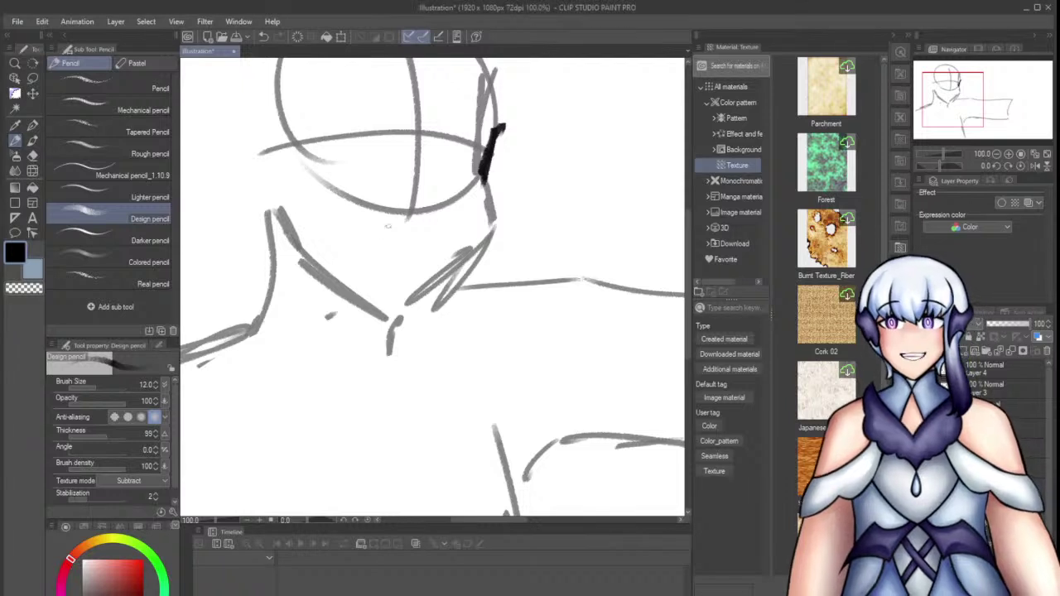
key(ctrl+z)
mouse_move(495, 106)
mouse_down()
mouse_move(476, 172)
mouse_move(478, 226)
mouse_move(443, 298)
mouse_up()
key(ctrl+z)
key(ctrl+z)
Draw the dark V-shaped jawline meeting at a pointed chin
mouse_move(481, 226)
mouse_down()
mouse_move(426, 328)
mouse_move(394, 341)
mouse_up()
key(ctrl+z)
drag(479, 253, 407, 340)
key(ctrl+z)
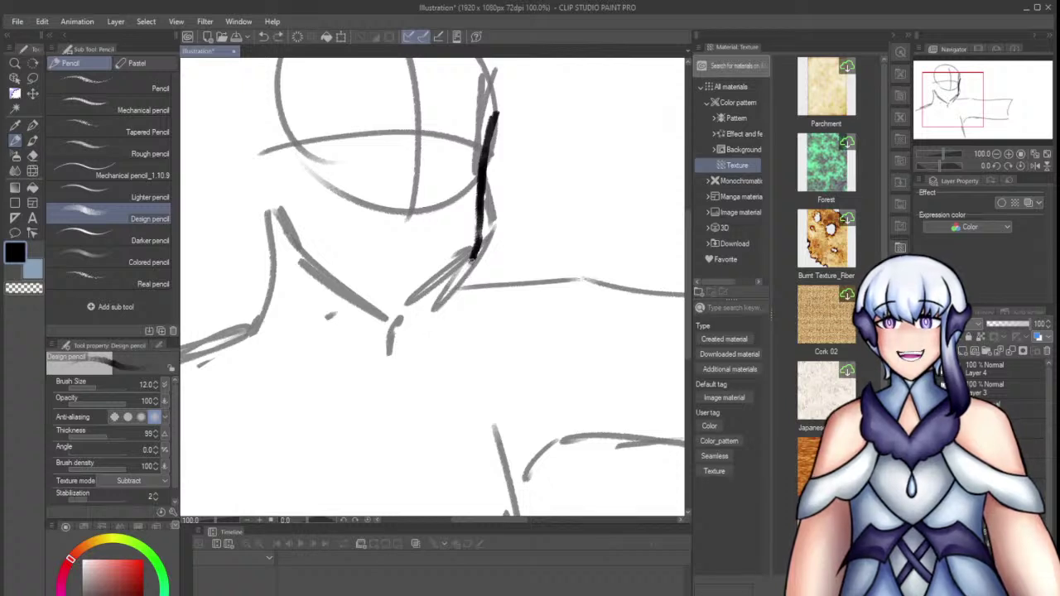
drag(479, 252, 386, 343)
mouse_move(276, 240)
mouse_down()
mouse_move(366, 333)
mouse_move(295, 277)
mouse_move(384, 336)
mouse_up()
key(ctrl+z)
key(ctrl+z)
drag(294, 277, 381, 335)
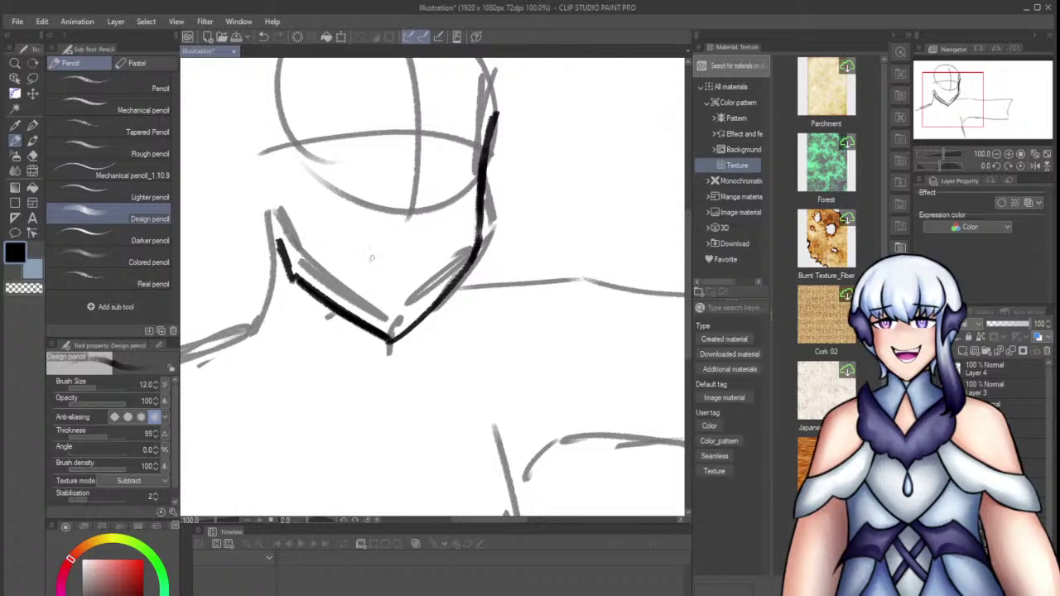
Draw the fringe as long hair strands hanging across the forehead to the eye guide line
scroll(489, 303, down, 2)
drag(424, 112, 430, 187)
key(ctrl+z)
drag(392, 123, 407, 203)
mouse_move(458, 116)
mouse_down()
mouse_move(452, 192)
mouse_move(429, 209)
mouse_move(404, 204)
mouse_up()
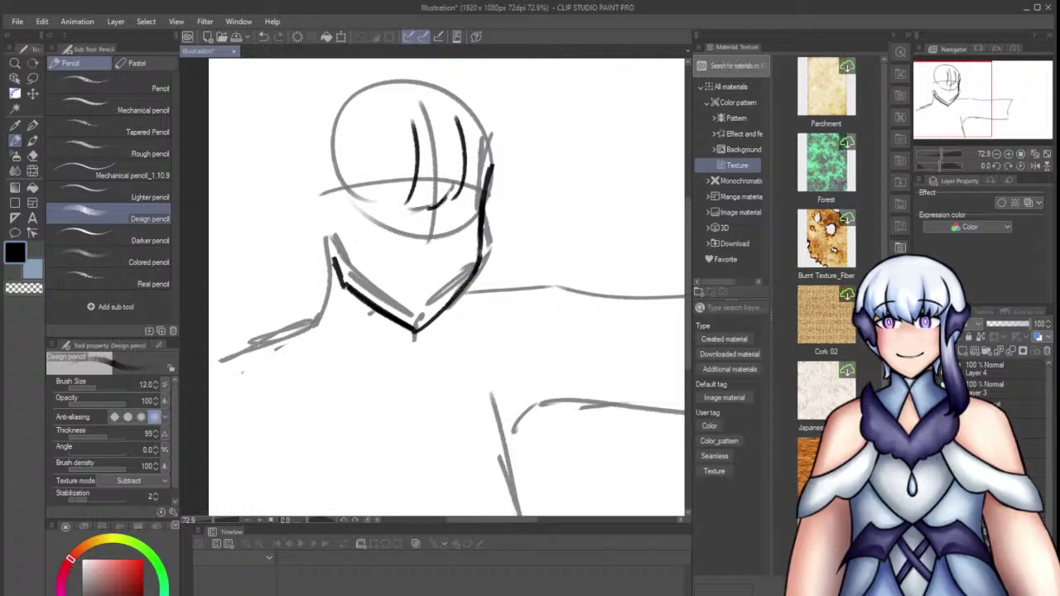
drag(457, 114, 469, 195)
drag(499, 142, 473, 194)
key(ctrl+z)
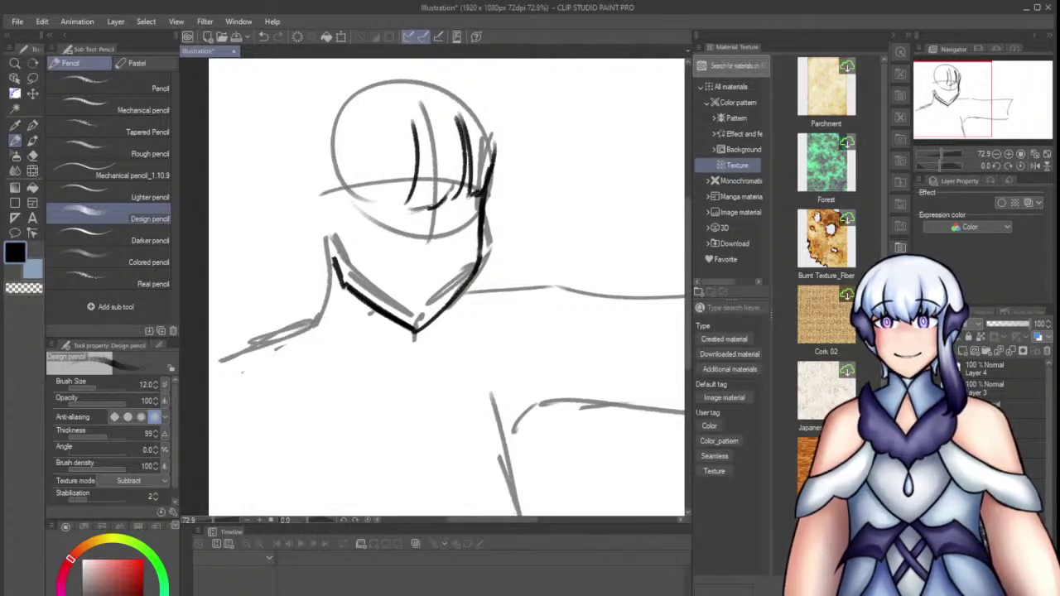
mouse_move(389, 118)
mouse_down()
mouse_move(379, 175)
mouse_move(387, 195)
mouse_move(407, 177)
mouse_move(381, 190)
mouse_move(353, 182)
mouse_up()
key(ctrl+z)
key(ctrl+z)
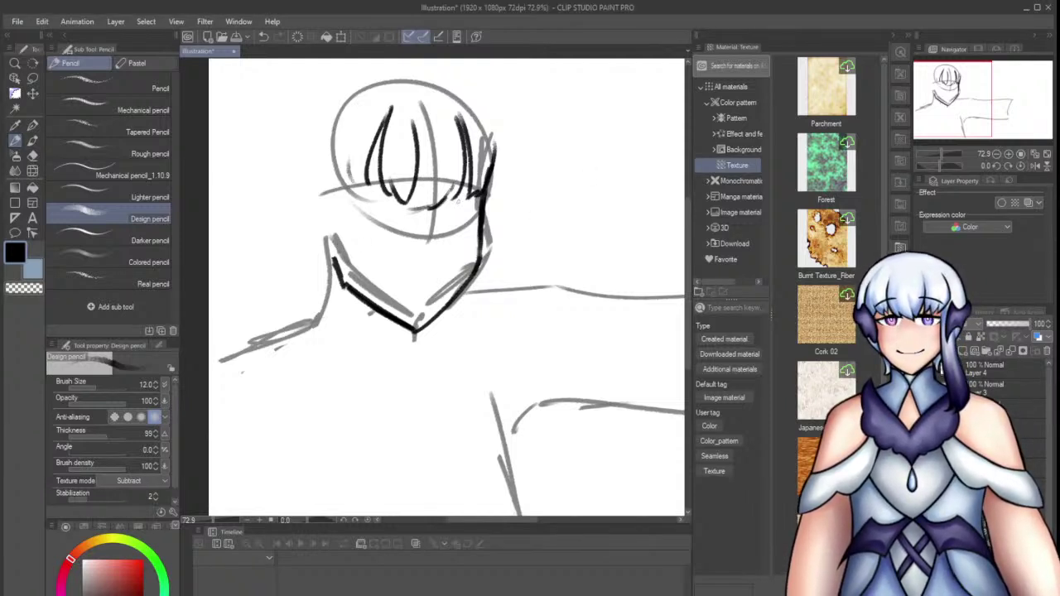
Draw a hair lock curving down beside the right side of the face
drag(502, 152, 509, 219)
key(ctrl+z)
mouse_move(502, 151)
mouse_down()
mouse_move(526, 275)
mouse_move(512, 243)
mouse_up()
key(ctrl+z)
drag(495, 184, 506, 238)
key(ctrl+z)
drag(490, 198, 489, 248)
Extend the right side hair down in a flared lock with short tip strokes resting on the shoulder
mouse_move(499, 248)
mouse_down()
mouse_move(512, 239)
mouse_move(564, 276)
mouse_up()
key(ctrl+z)
drag(518, 227, 583, 273)
mouse_move(583, 274)
mouse_down()
mouse_move(522, 268)
mouse_move(553, 294)
mouse_up()
key(ctrl+z)
key(ctrl+z)
key(ctrl+z)
mouse_move(548, 298)
mouse_down()
mouse_move(525, 303)
mouse_move(493, 288)
mouse_up()
mouse_move(490, 297)
mouse_down()
mouse_move(473, 311)
mouse_move(521, 309)
mouse_move(463, 298)
mouse_up()
key(ctrl+z)
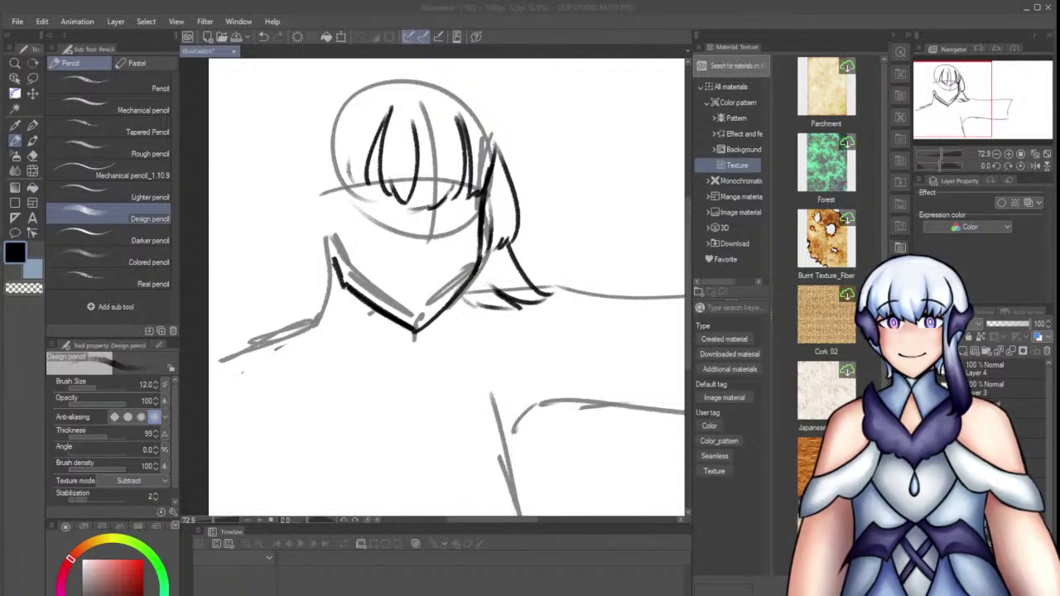
Draw a curved hair strand just outside the left side of the head circle
drag(341, 128, 321, 182)
key(ctrl+z)
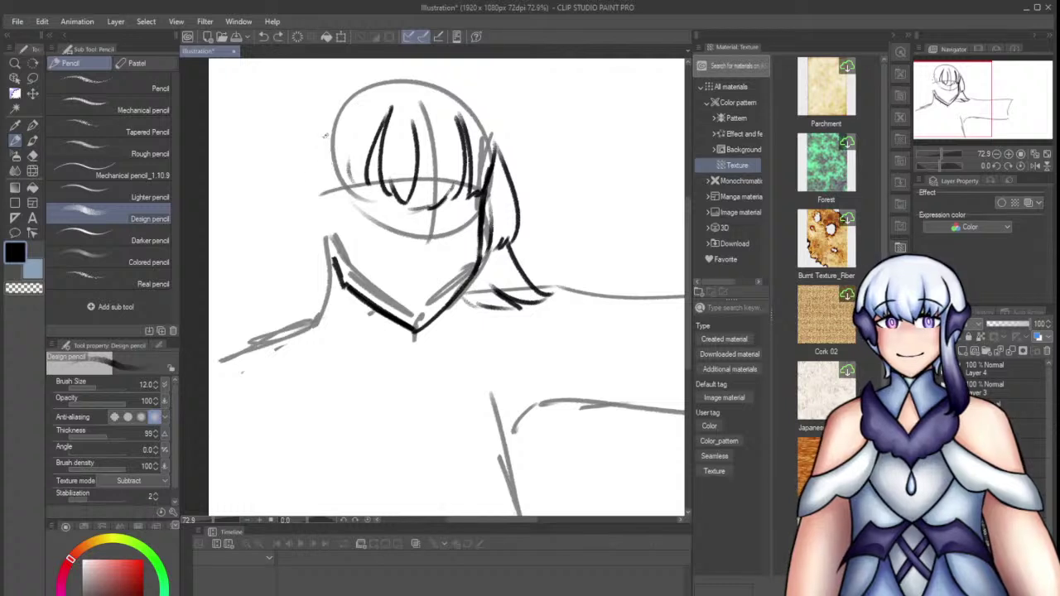
drag(328, 133, 304, 213)
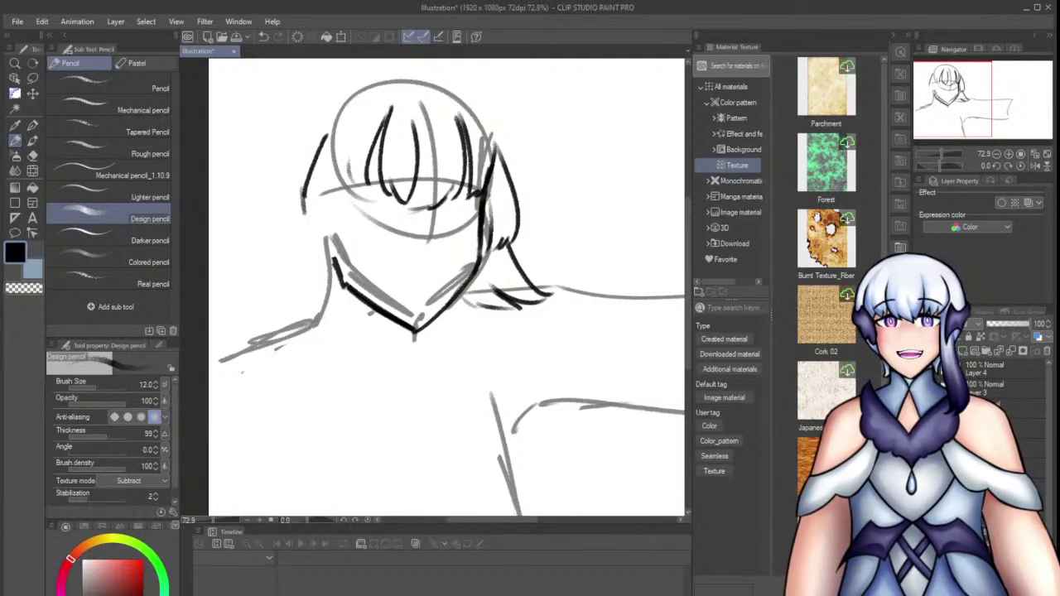
Draw a rounded hair bun with inner fold lines beside the upper left of the head, joined by a short hairline stroke
drag(303, 89, 345, 126)
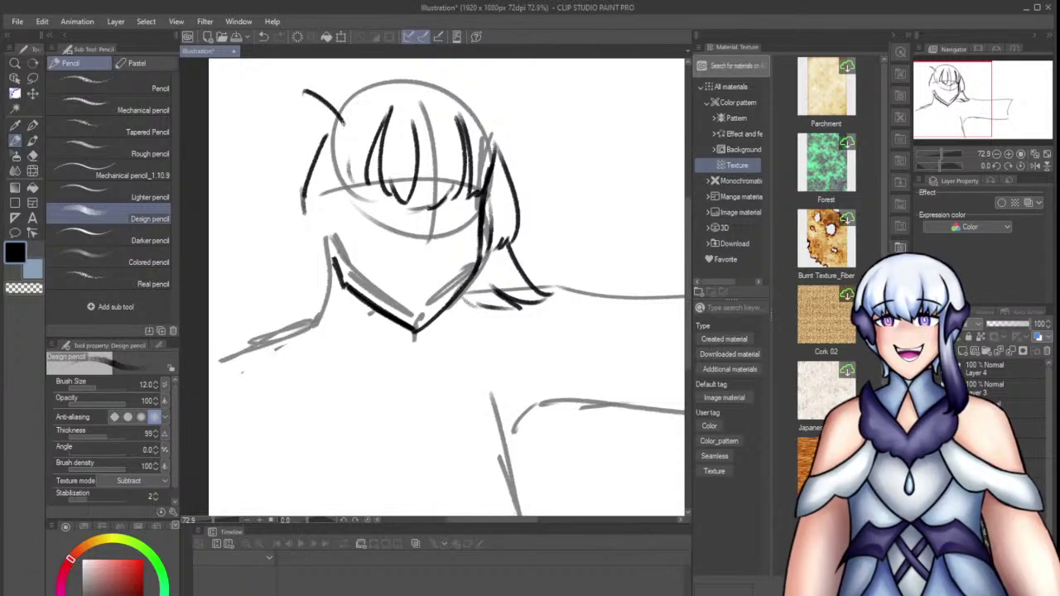
key(ctrl+z)
mouse_move(321, 87)
mouse_down()
mouse_move(356, 116)
mouse_move(290, 174)
mouse_up()
key(ctrl+z)
key(ctrl+z)
drag(267, 116, 270, 155)
mouse_move(272, 161)
mouse_down()
mouse_move(306, 155)
mouse_move(318, 139)
mouse_up()
drag(318, 90, 283, 159)
mouse_move(307, 123)
mouse_down()
mouse_move(270, 124)
mouse_move(274, 115)
mouse_up()
key(ctrl+z)
mouse_move(269, 156)
mouse_down()
mouse_move(274, 95)
mouse_move(306, 111)
mouse_move(298, 82)
mouse_move(314, 104)
mouse_up()
key(ctrl+z)
mouse_move(283, 97)
mouse_down()
mouse_move(275, 86)
mouse_move(270, 96)
mouse_move(298, 79)
mouse_up()
key(ctrl+z)
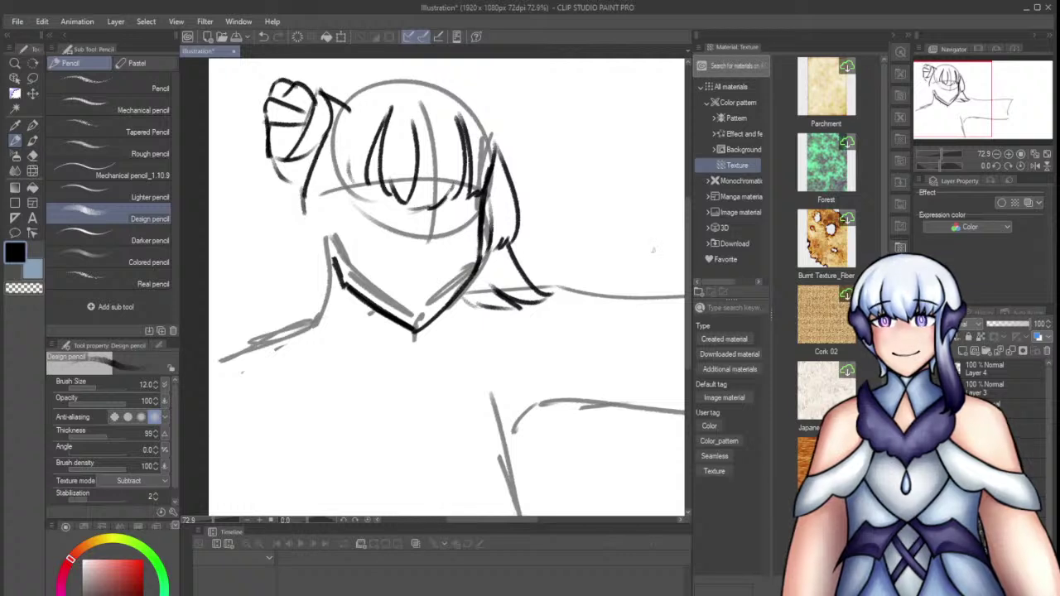
Erase the lower end of the strand under the left bun and draw a small ribbon knot there
key(e)
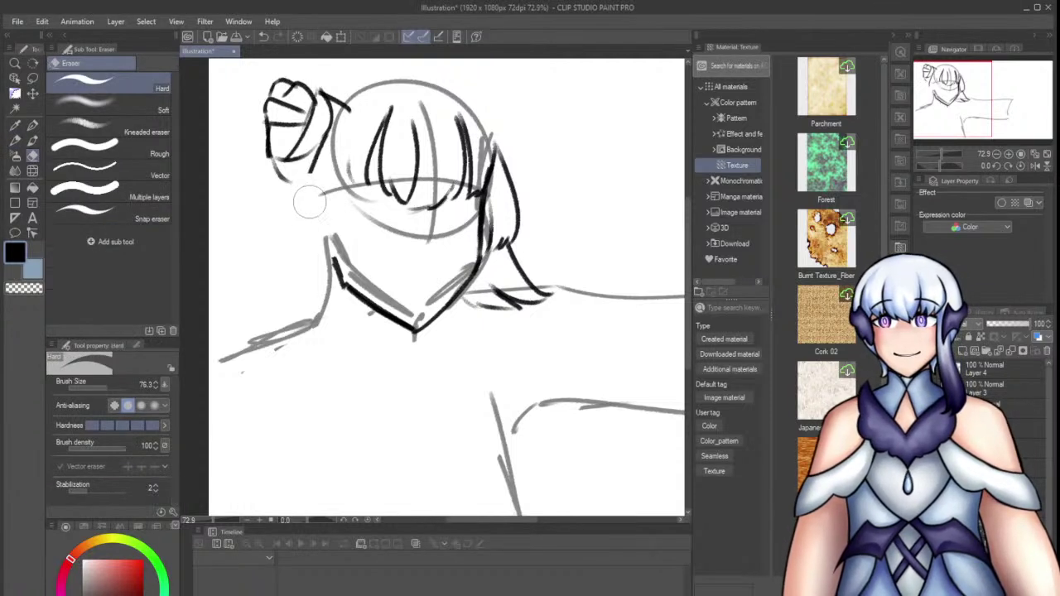
key(p)
mouse_move(296, 178)
mouse_down()
mouse_move(323, 193)
mouse_move(294, 188)
mouse_move(280, 201)
mouse_move(298, 192)
mouse_up()
key(ctrl+z)
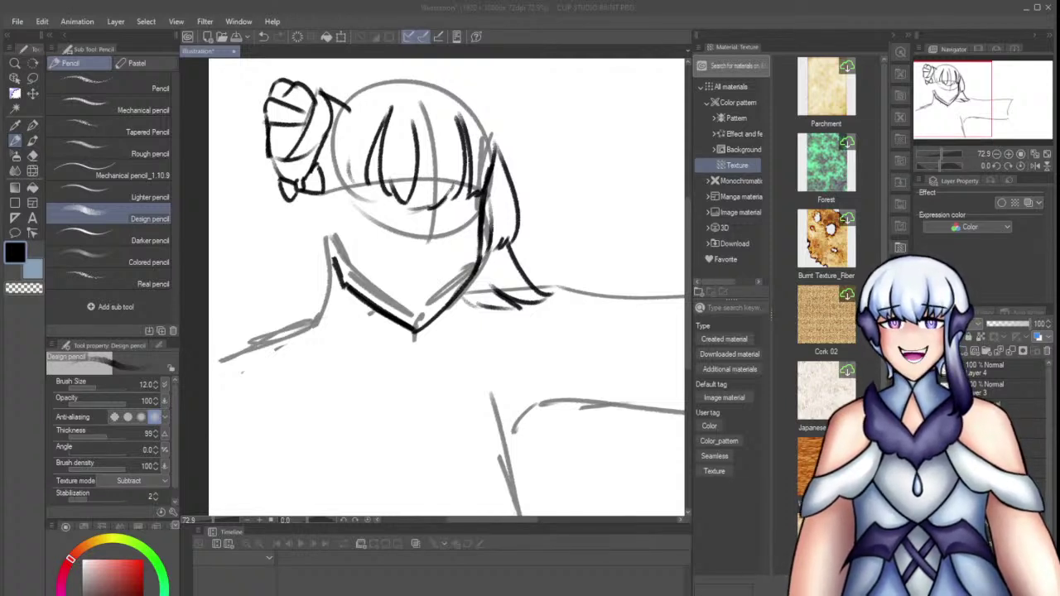
Draw a long lock hanging from the ribbon knot to the shoulder, and a fringe strand joining the knot to the forehead hair
click(381, 361)
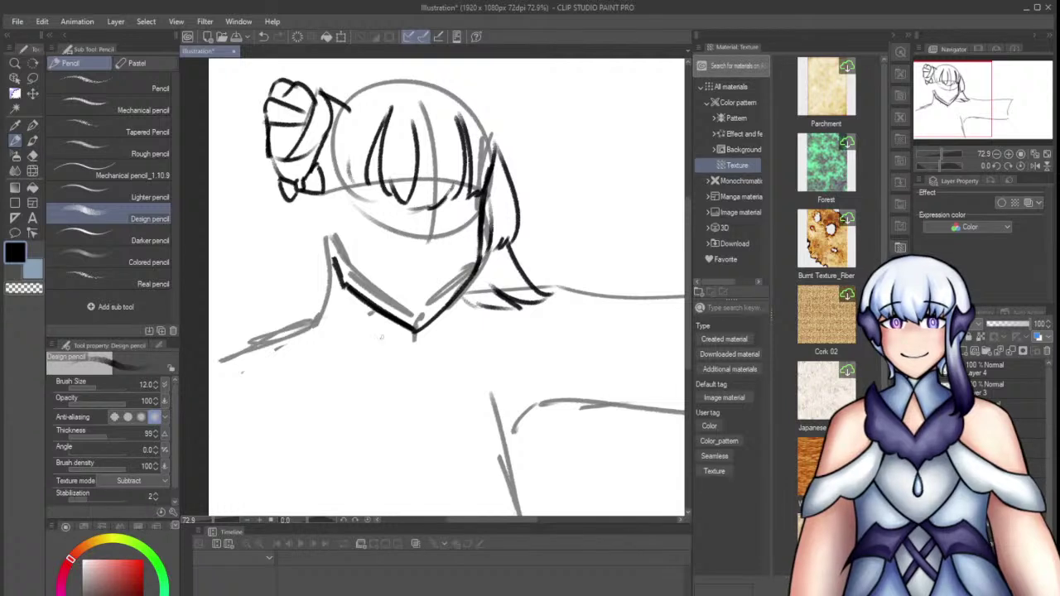
drag(321, 199, 362, 337)
key(ctrl+z)
mouse_move(289, 199)
mouse_down()
mouse_move(305, 332)
mouse_move(336, 346)
mouse_move(364, 339)
mouse_up()
mouse_move(329, 144)
mouse_down()
mouse_move(349, 215)
mouse_move(371, 182)
mouse_move(370, 208)
mouse_up()
key(ctrl+z)
key(ctrl+z)
drag(367, 208, 322, 189)
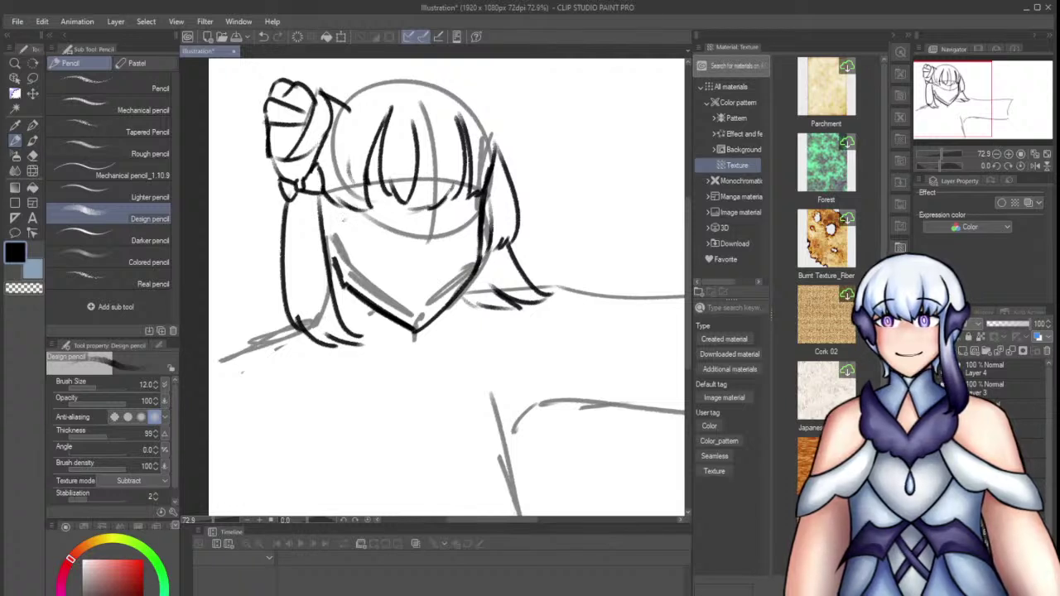
Draw the outer contour of the back hair from the left bun down, curling inward above the shoulder
drag(251, 175, 232, 259)
key(ctrl+z)
drag(242, 207, 231, 323)
mouse_move(235, 300)
mouse_down()
mouse_move(241, 322)
mouse_move(294, 329)
mouse_up()
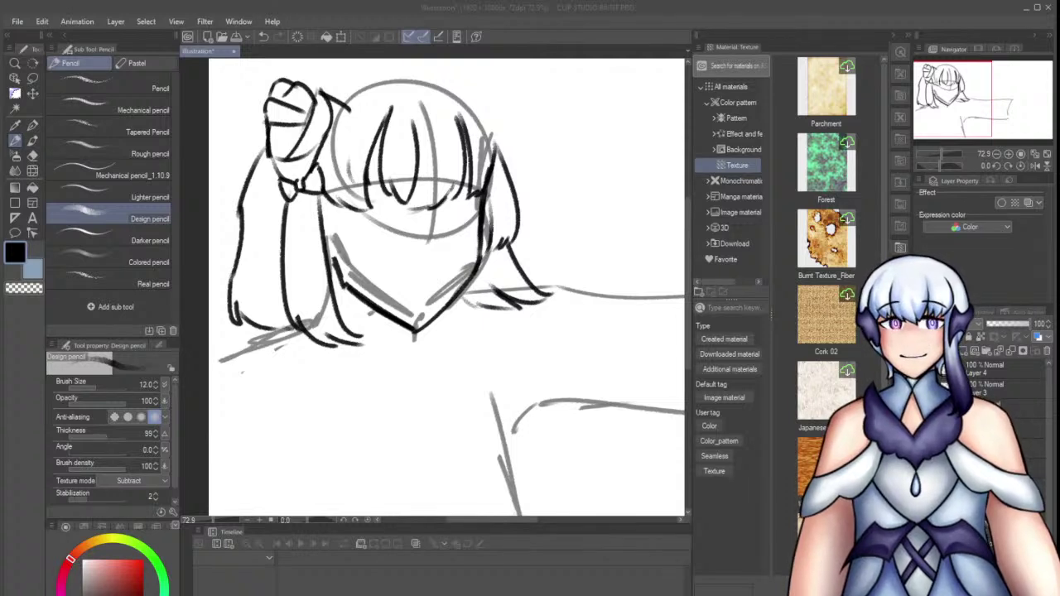
Draw the hair contour over the top of the head and a smaller bun at its upper right
click(475, 97)
key(ctrl+z)
mouse_move(348, 85)
mouse_down()
mouse_move(417, 81)
mouse_move(488, 133)
mouse_up()
key(ctrl+z)
mouse_move(444, 95)
mouse_down()
mouse_move(478, 83)
mouse_move(484, 124)
mouse_move(501, 109)
mouse_up()
drag(502, 112, 492, 132)
mouse_move(495, 88)
mouse_down()
mouse_move(502, 111)
mouse_move(495, 89)
mouse_up()
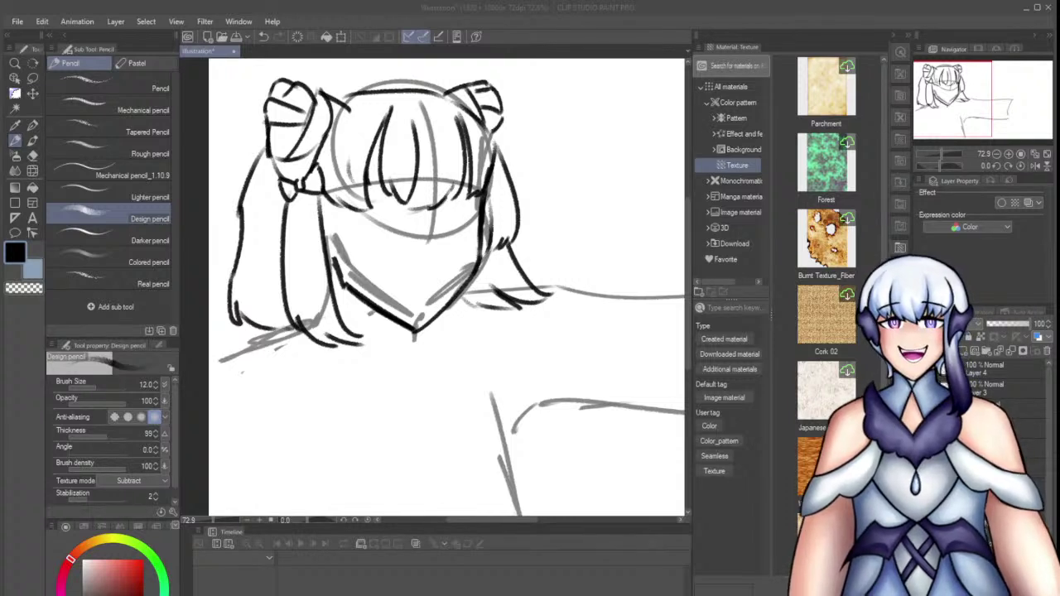
Draw a choker band under the chin with a heart-shaped buckle at its centre and a small loop beside it
click(487, 181)
drag(415, 332, 421, 357)
key(ctrl+z)
mouse_move(377, 327)
mouse_down()
mouse_move(396, 343)
mouse_move(415, 335)
mouse_move(377, 358)
mouse_move(351, 351)
mouse_move(389, 365)
mouse_move(360, 345)
mouse_move(318, 355)
mouse_move(376, 336)
mouse_move(396, 383)
mouse_move(419, 357)
mouse_move(401, 374)
mouse_up()
key(ctrl+z)
key(ctrl+z)
key(ctrl+z)
key(ctrl+z)
key(ctrl+z)
drag(415, 369, 402, 384)
drag(380, 344, 401, 356)
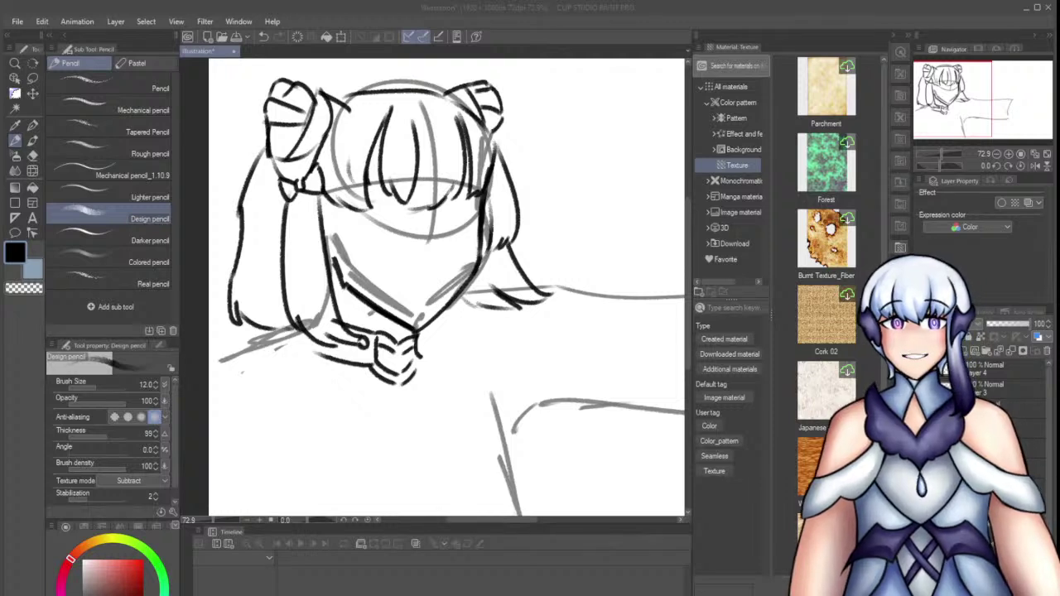
drag(426, 332, 427, 364)
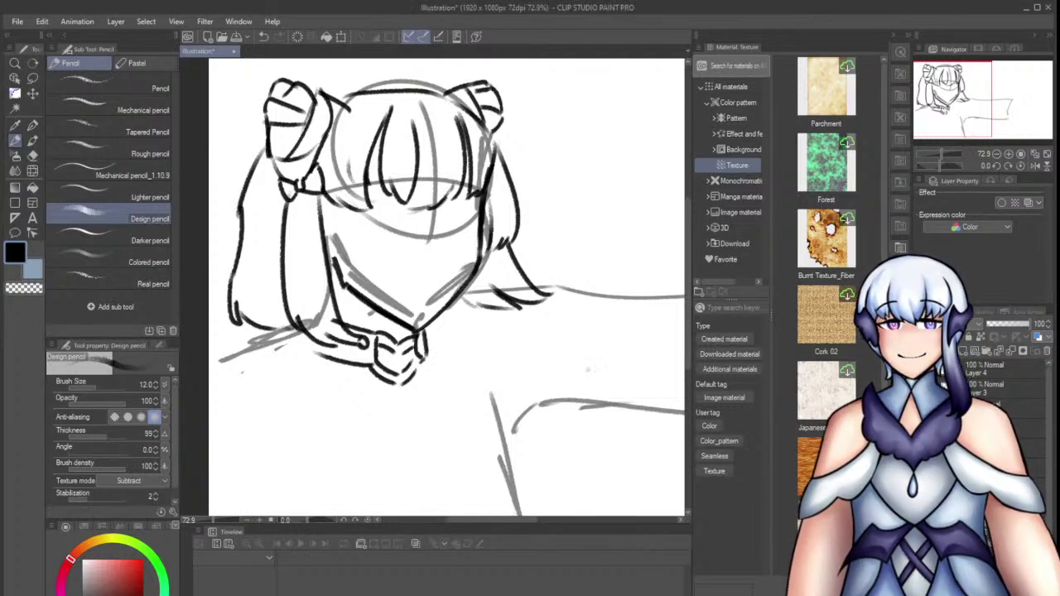
Draw a tapering strap from the right of the choker down to the armpit of the outstretched arm
scroll(445, 219, down, 5)
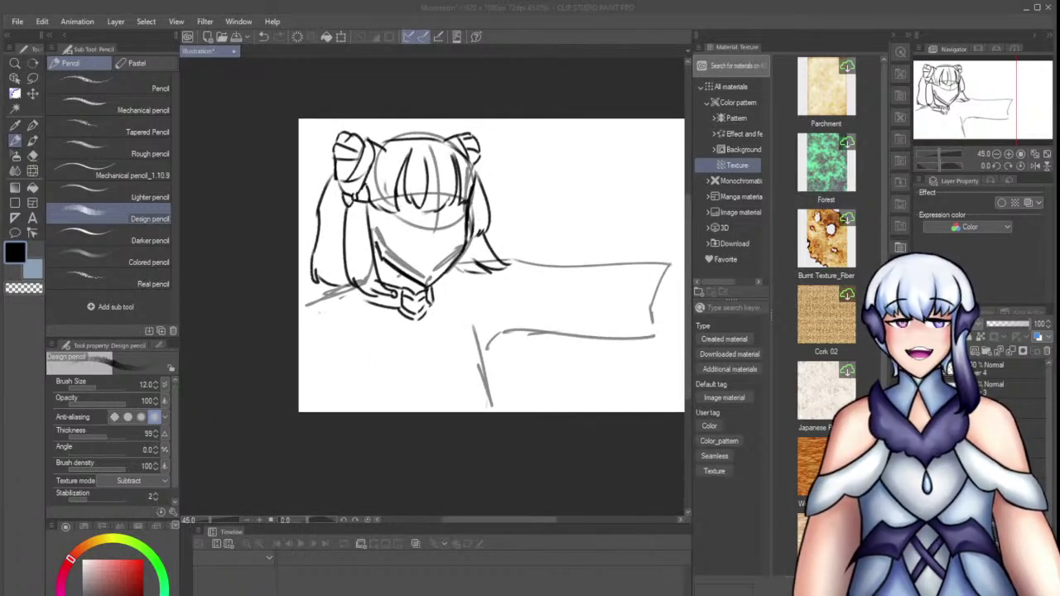
drag(438, 316, 457, 368)
key(ctrl+z)
mouse_move(433, 294)
mouse_down()
mouse_move(467, 367)
mouse_move(475, 333)
mouse_move(474, 353)
mouse_up()
key(ctrl+z)
key(ctrl+z)
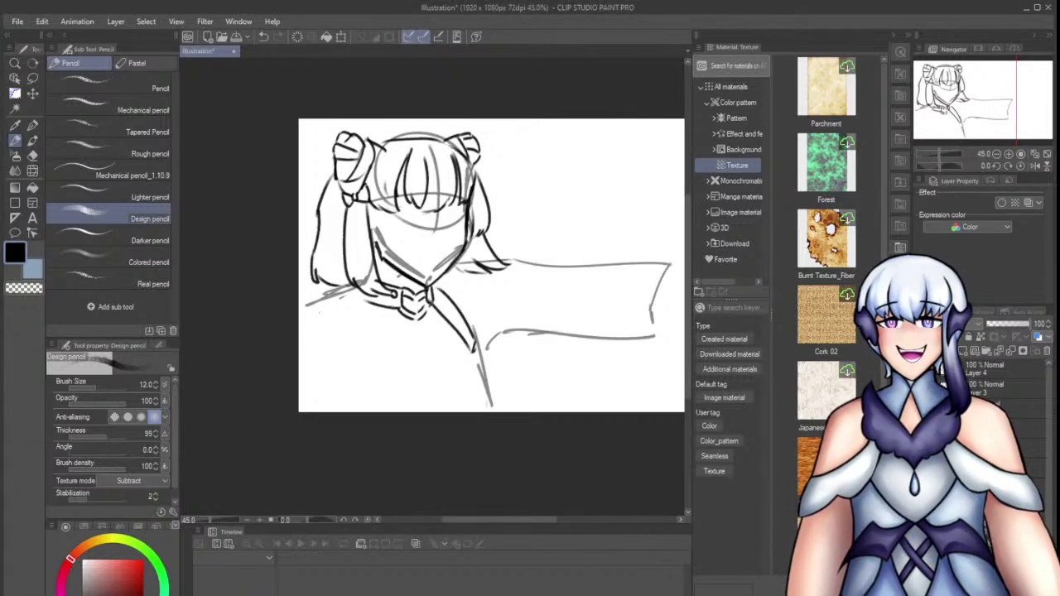
key(ctrl+z)
Draw two parallel curved strap lines running from the left shoulder down the chest
mouse_move(359, 298)
mouse_down()
mouse_move(390, 372)
mouse_move(394, 363)
mouse_up()
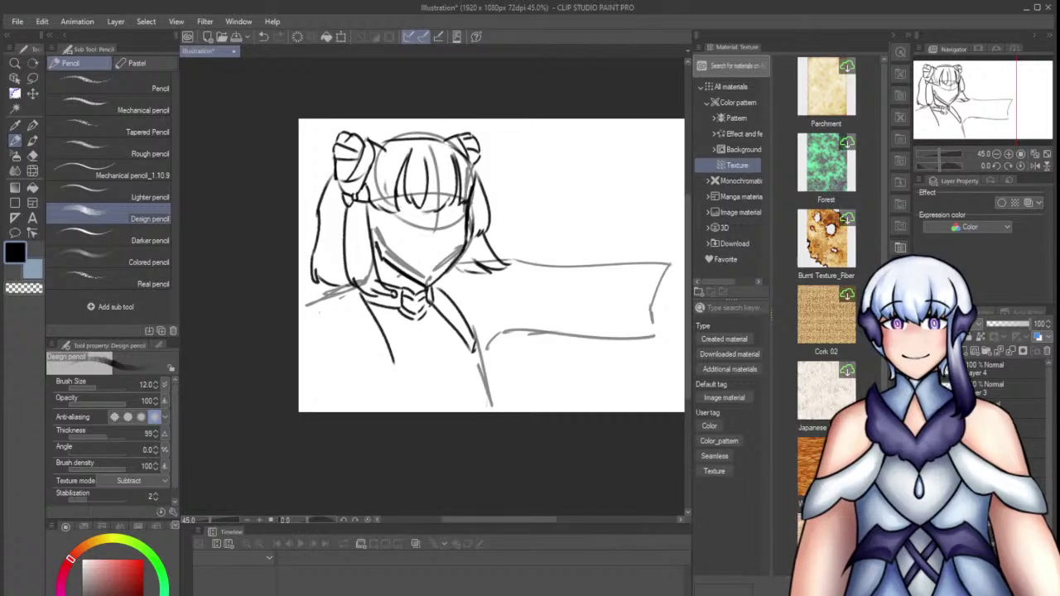
mouse_move(359, 292)
mouse_down()
mouse_move(341, 300)
mouse_move(369, 362)
mouse_up()
key(ctrl+z)
key(ctrl+z)
drag(346, 299, 376, 375)
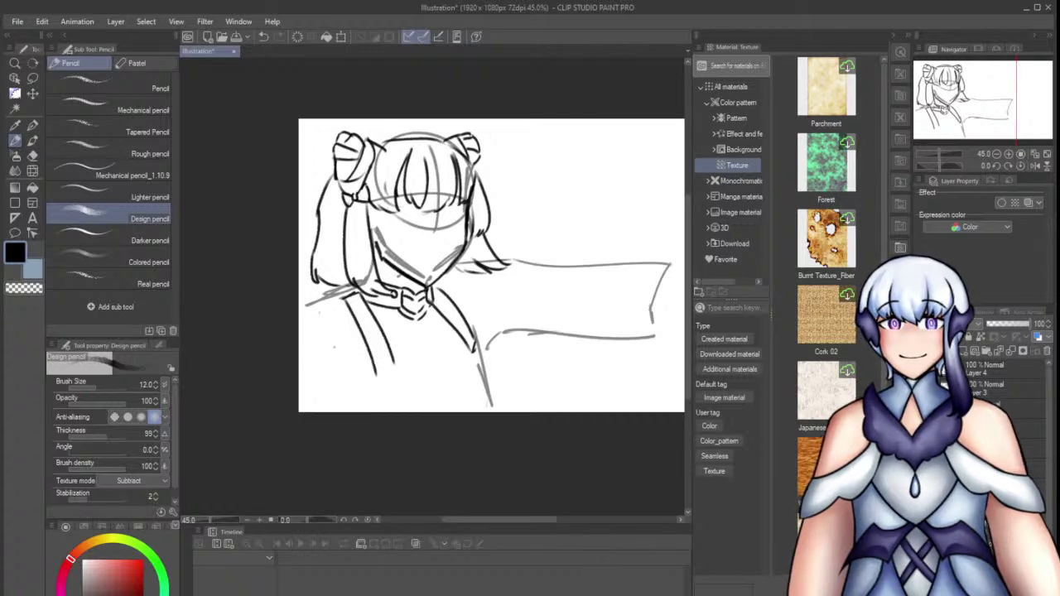
Clean up the base of the heart buckle with the eraser and draw two short straps hanging from it
drag(415, 328, 404, 369)
key(ctrl+z)
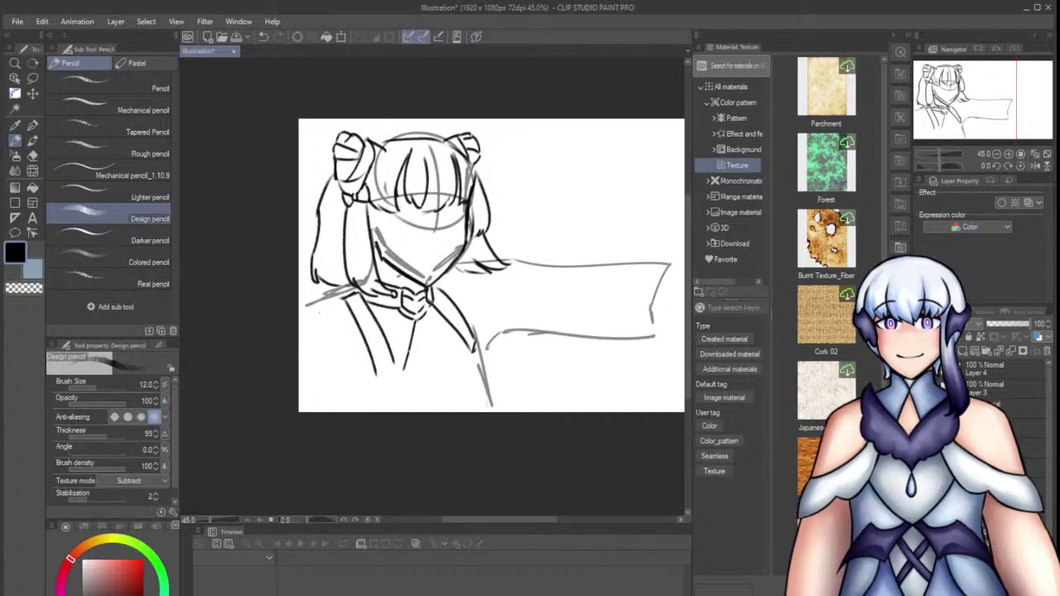
key(ctrl+z)
mouse_move(414, 314)
mouse_down()
mouse_move(404, 330)
mouse_move(408, 321)
mouse_up()
key(e)
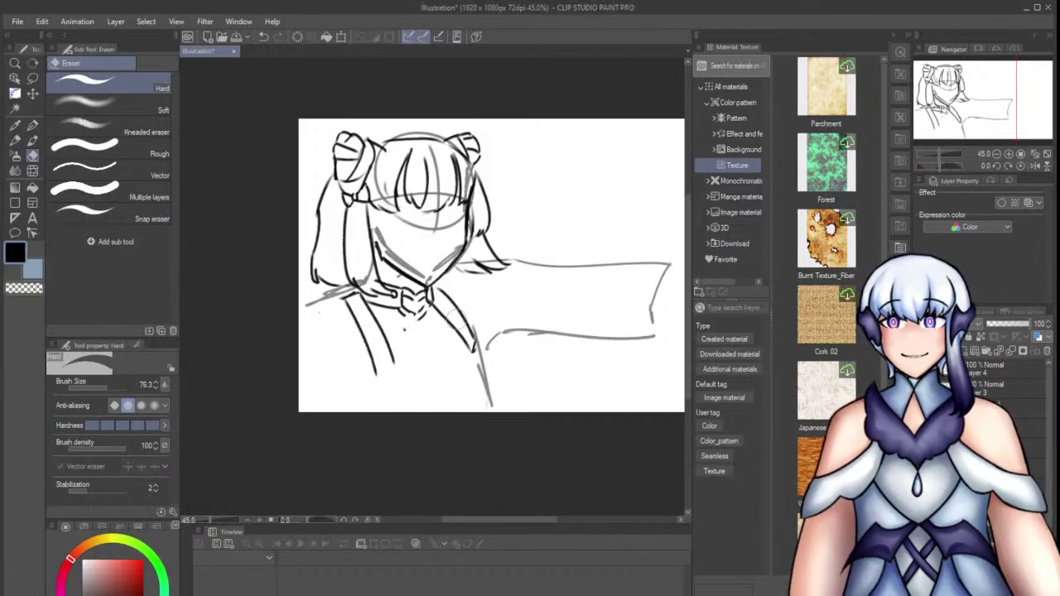
scroll(440, 323, up, 3)
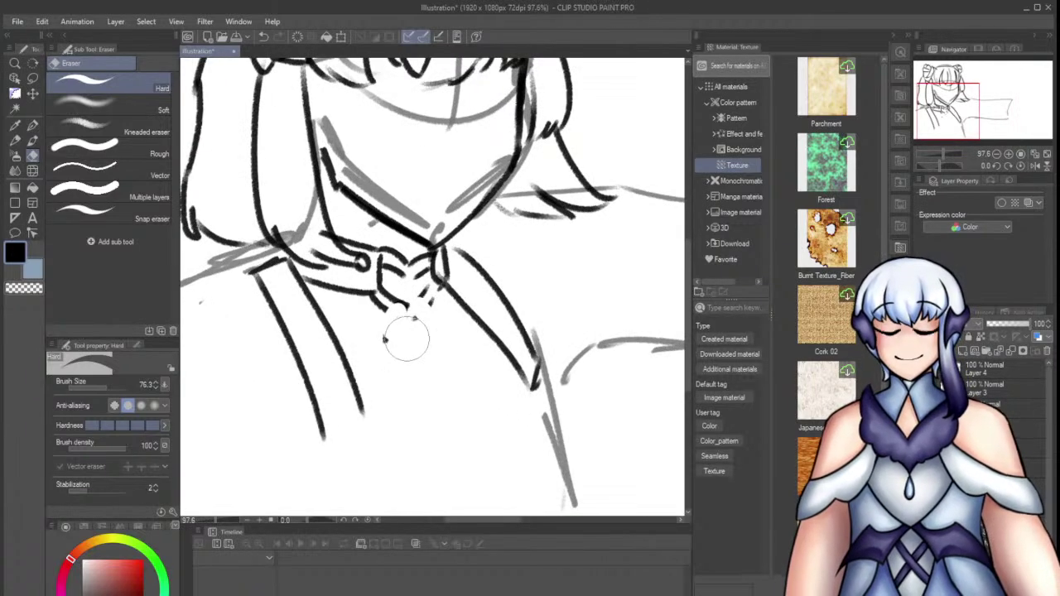
key(p)
mouse_move(414, 305)
mouse_down()
mouse_move(437, 339)
mouse_move(392, 314)
mouse_move(407, 315)
mouse_move(393, 345)
mouse_up()
key(ctrl+z)
drag(388, 316, 385, 343)
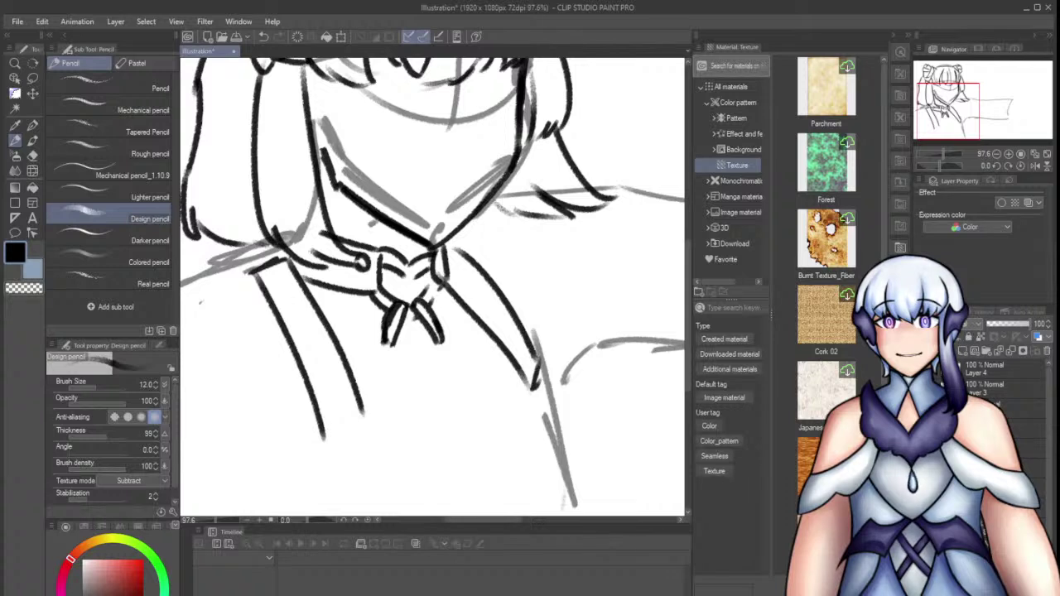
Draw a padlock-shaped clasp at the end of each of the two short straps
drag(426, 338, 434, 361)
mouse_move(441, 335)
mouse_down()
mouse_move(457, 333)
mouse_move(464, 346)
mouse_up()
mouse_move(402, 338)
mouse_down()
mouse_move(412, 358)
mouse_move(372, 337)
mouse_move(361, 347)
mouse_move(370, 341)
mouse_move(367, 358)
mouse_move(381, 362)
mouse_move(461, 349)
mouse_move(452, 379)
mouse_up()
key(ctrl+z)
key(ctrl+z)
key(ctrl+z)
drag(367, 351, 409, 357)
drag(409, 358, 399, 387)
mouse_move(366, 354)
mouse_down()
mouse_move(363, 380)
mouse_move(401, 387)
mouse_up()
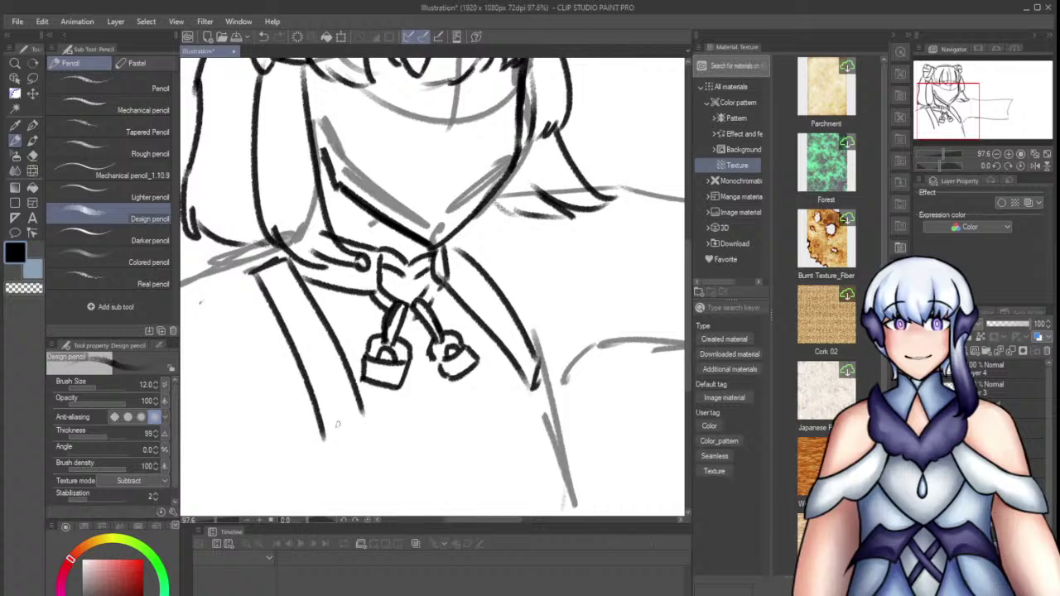
Extend both straps below the clasps with diverging lines, and darken the torso edge under the armpit
drag(473, 364, 546, 432)
drag(446, 377, 489, 454)
mouse_move(399, 386)
mouse_down()
mouse_move(384, 470)
mouse_move(362, 412)
mouse_move(332, 476)
mouse_up()
key(e)
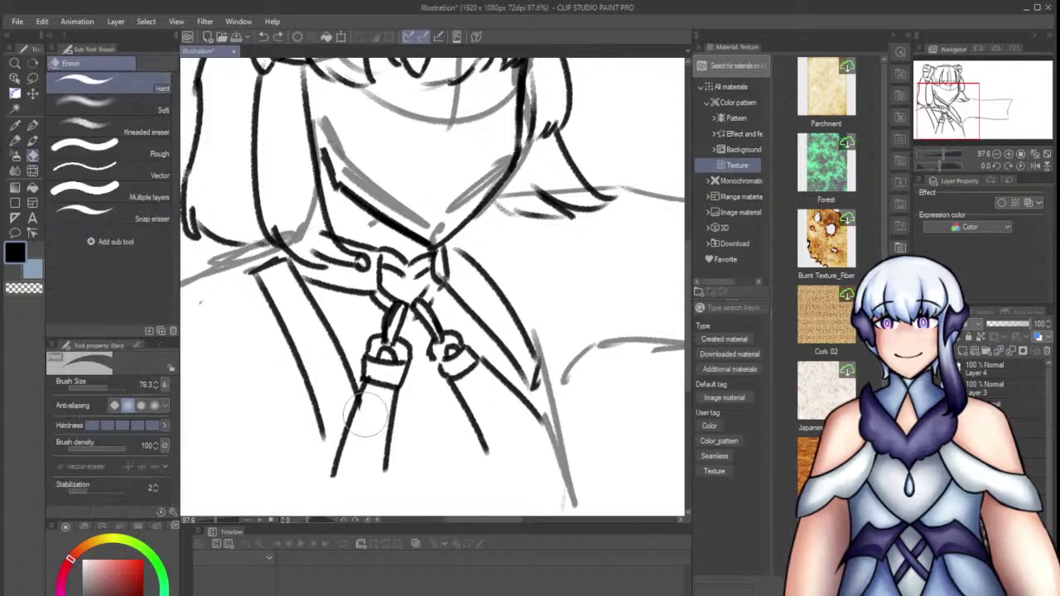
key(p)
drag(537, 376, 555, 435)
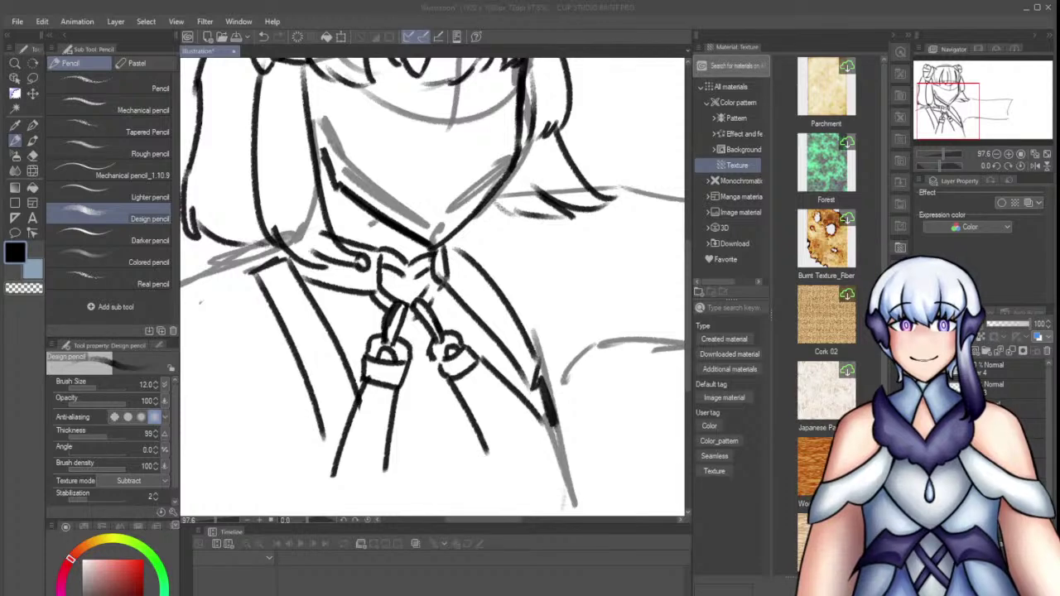
Draw the garment's neckline across the chest under the straps and erase the strap ends that overshoot it
scroll(511, 400, down, 4)
mouse_move(421, 444)
mouse_down()
mouse_move(555, 415)
mouse_move(538, 408)
mouse_up()
key(ctrl+z)
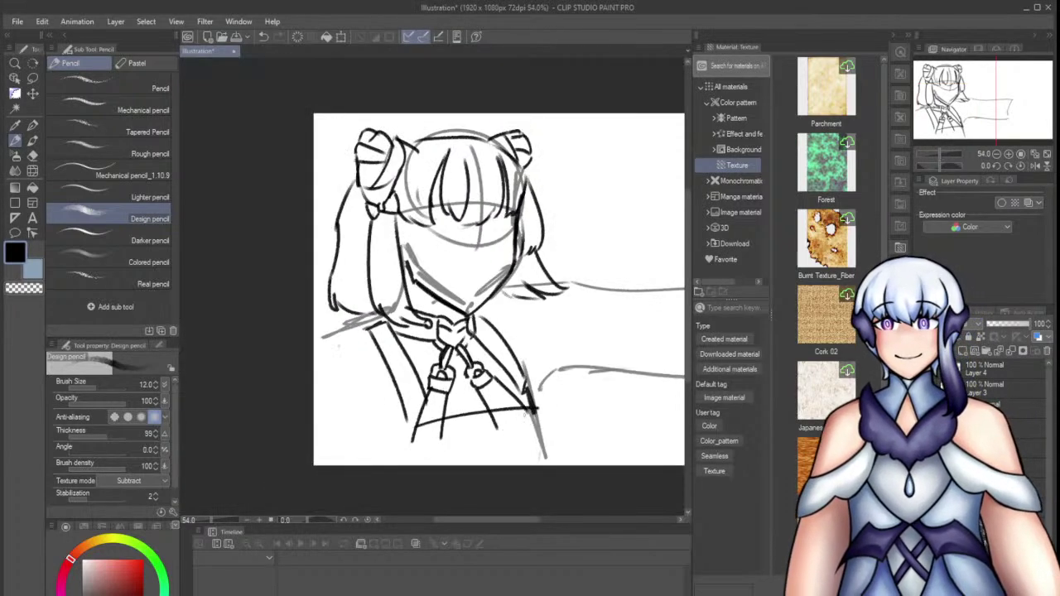
key(ctrl+z)
mouse_move(416, 423)
mouse_down()
mouse_move(529, 404)
mouse_move(539, 422)
mouse_move(487, 431)
mouse_up()
key(e)
key(ctrl+y)
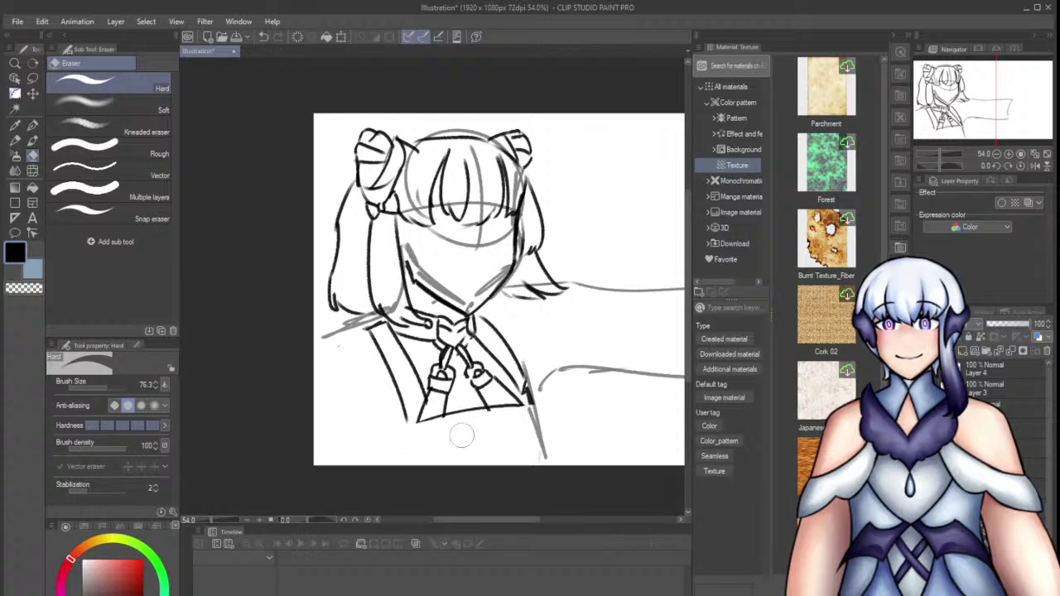
Draw the right chest contour down to the canvas edge and a short strap end hanging below the neckline
key(p)
mouse_move(528, 406)
mouse_down()
mouse_move(559, 466)
mouse_move(561, 448)
mouse_up()
key(ctrl+z)
key(ctrl+z)
drag(561, 447, 563, 465)
key(ctrl+z)
mouse_move(465, 413)
mouse_down()
mouse_move(478, 453)
mouse_move(494, 450)
mouse_up()
key(ctrl+z)
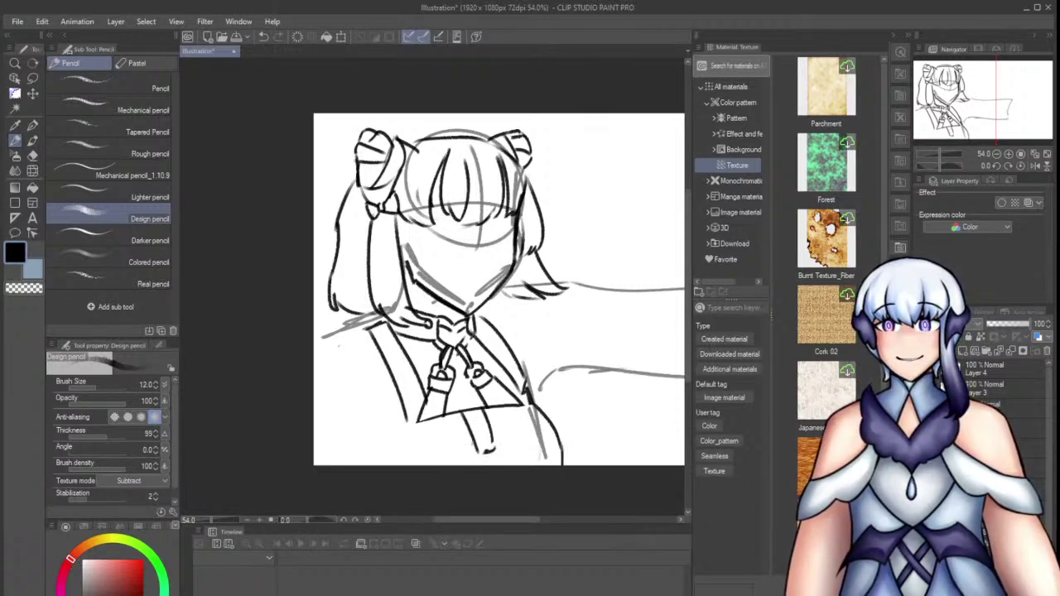
key(ctrl+z)
Draw the left shoulder line from the strap out to the canvas edge
drag(369, 328, 314, 346)
key(ctrl+z)
drag(371, 327, 313, 333)
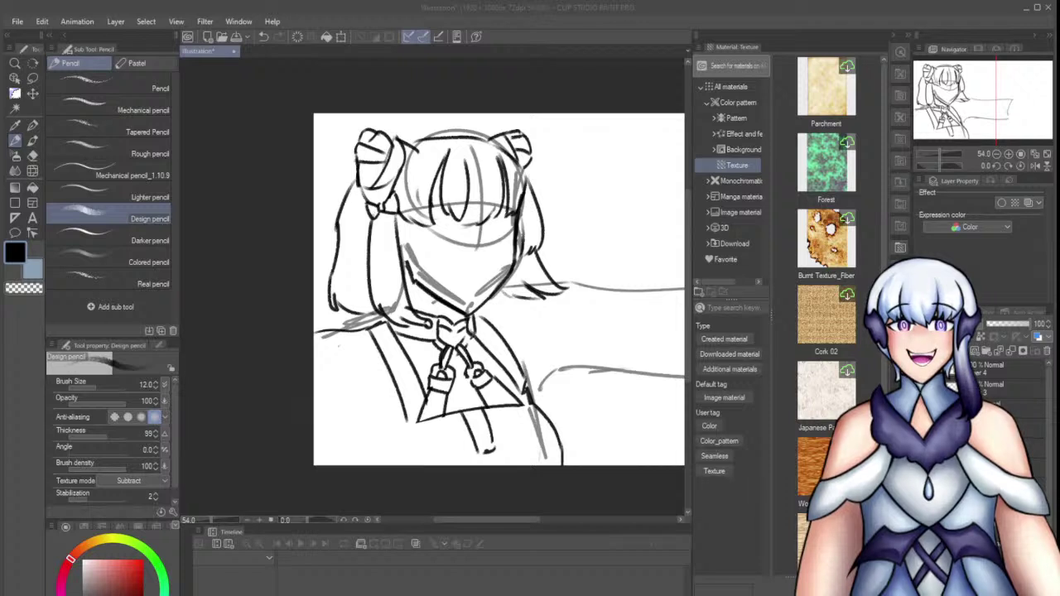
Extend the neckline to the left and draw the left chest contour curving down to the canvas edge
click(407, 375)
mouse_move(388, 424)
mouse_down()
mouse_move(358, 465)
mouse_move(438, 419)
mouse_up()
key(ctrl+z)
key(ctrl+z)
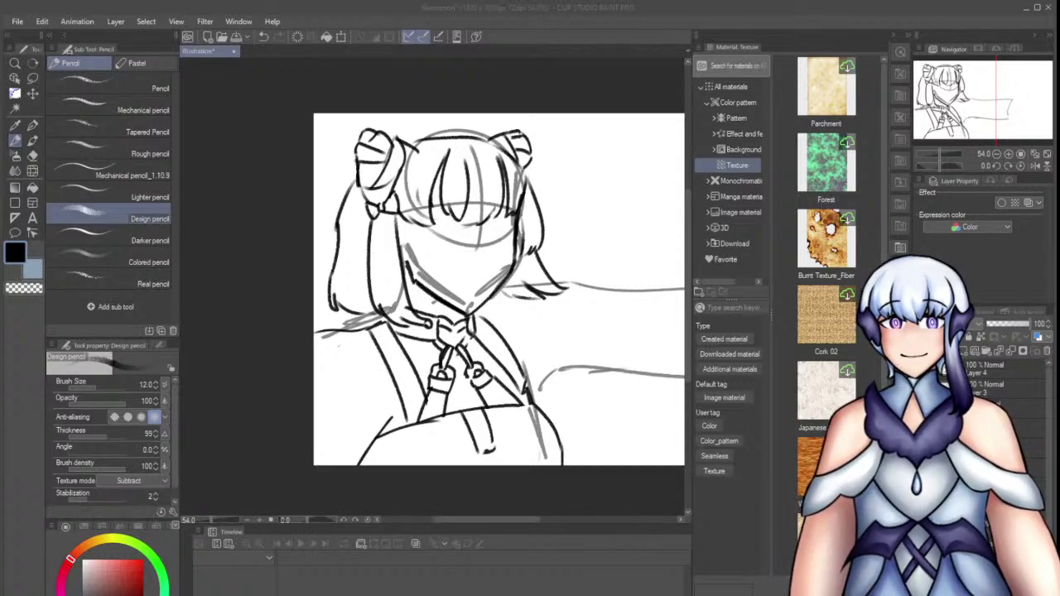
Draw a short line in the lower left corner, plus the right shoulder line and a wide curved sleeve opening on the outstretched arm
drag(301, 453, 336, 466)
mouse_move(599, 292)
mouse_down()
mouse_move(546, 405)
mouse_move(581, 376)
mouse_move(557, 420)
mouse_move(654, 300)
mouse_move(630, 422)
mouse_move(579, 464)
mouse_up()
key(ctrl+z)
key(ctrl+z)
key(ctrl+z)
key(ctrl+z)
mouse_move(478, 315)
mouse_down()
mouse_move(495, 304)
mouse_move(603, 300)
mouse_up()
key(ctrl+z)
key(ctrl+z)
key(ctrl+z)
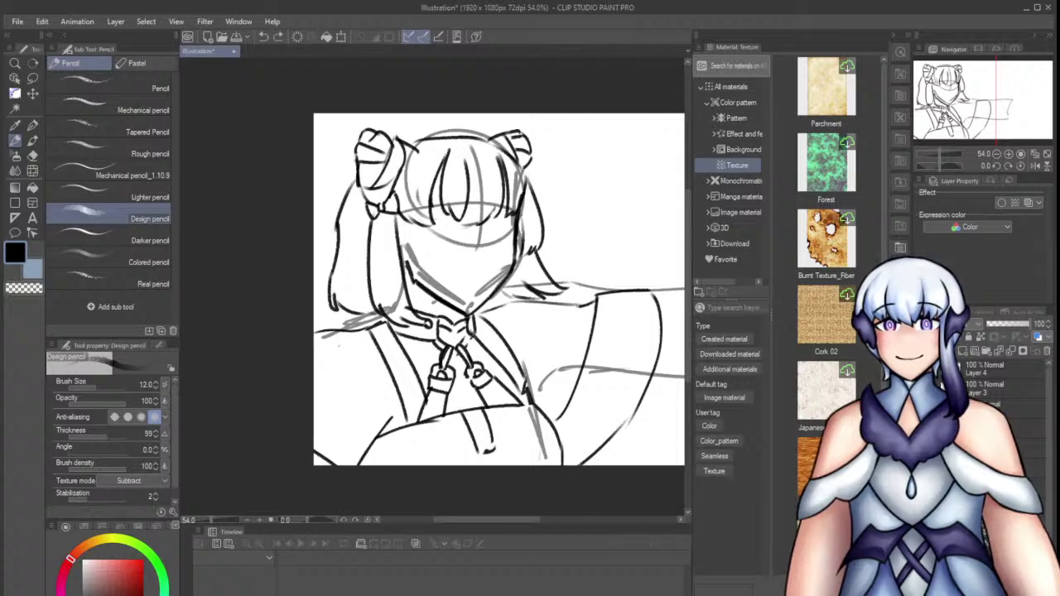
Draw the upper contour of the outstretched forearm sleeve from the sleeve opening to the wrist, with a rising hand line beyond it
click(550, 521)
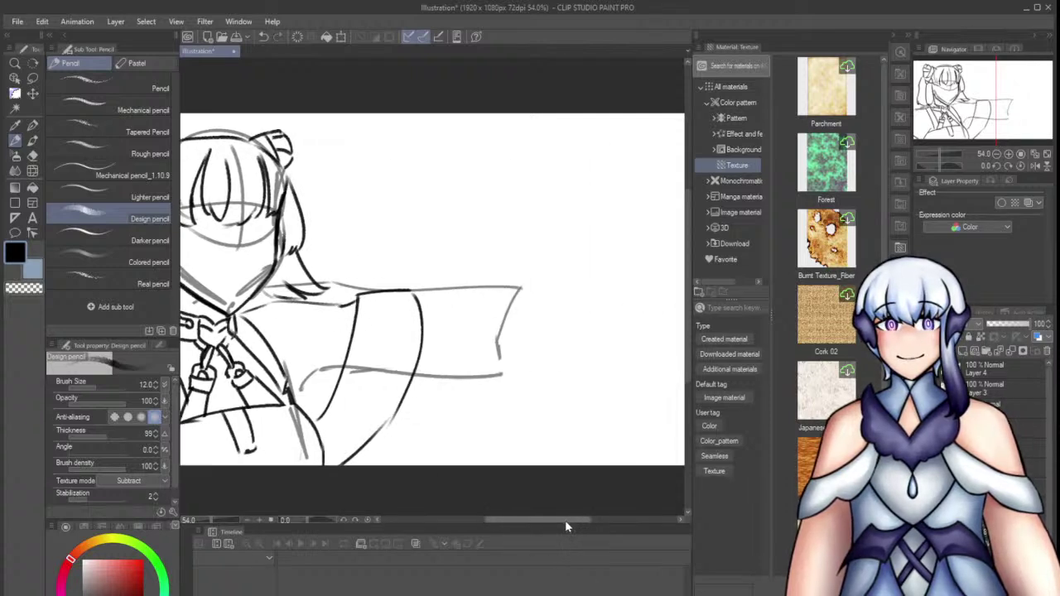
drag(403, 301, 585, 308)
key(ctrl+z)
mouse_move(489, 305)
mouse_down()
mouse_move(582, 307)
mouse_move(600, 327)
mouse_move(671, 309)
mouse_up()
key(ctrl+z)
key(ctrl+z)
key(ctrl+z)
drag(603, 326, 669, 304)
mouse_move(666, 306)
mouse_down()
mouse_move(684, 296)
mouse_move(661, 331)
mouse_up()
key(ctrl+z)
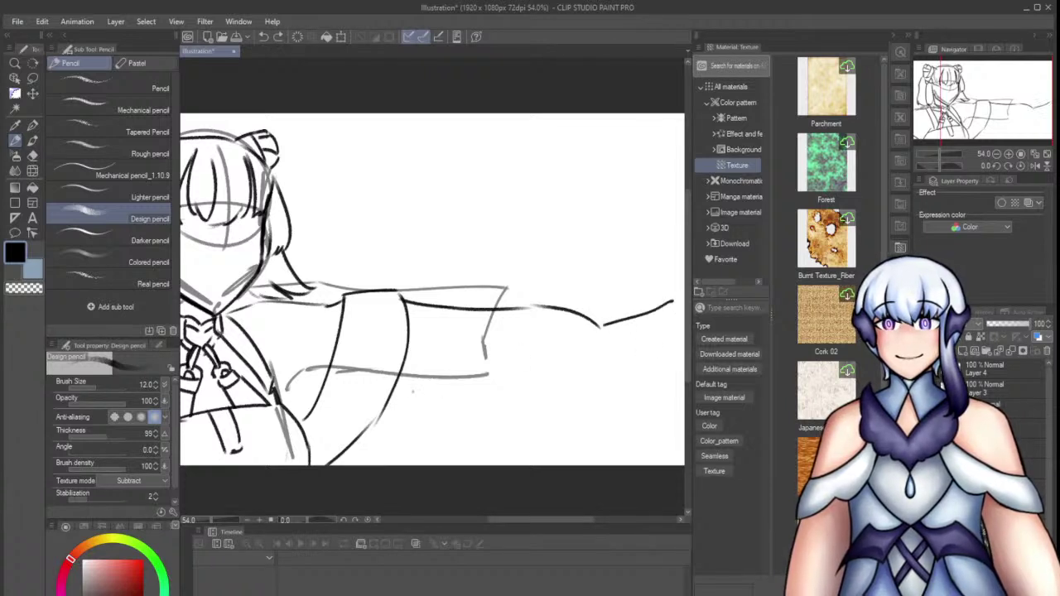
Draw the sagging lower contour of the forearm sleeve and close it at the wrist with a curved cuff
drag(389, 403, 459, 420)
key(ctrl+z)
drag(413, 338, 432, 406)
drag(406, 365, 419, 409)
drag(391, 409, 472, 429)
key(ctrl+z)
key(ctrl+z)
key(ctrl+z)
mouse_move(391, 397)
mouse_down()
mouse_move(489, 429)
mouse_move(572, 426)
mouse_up()
key(ctrl+z)
drag(597, 321, 607, 396)
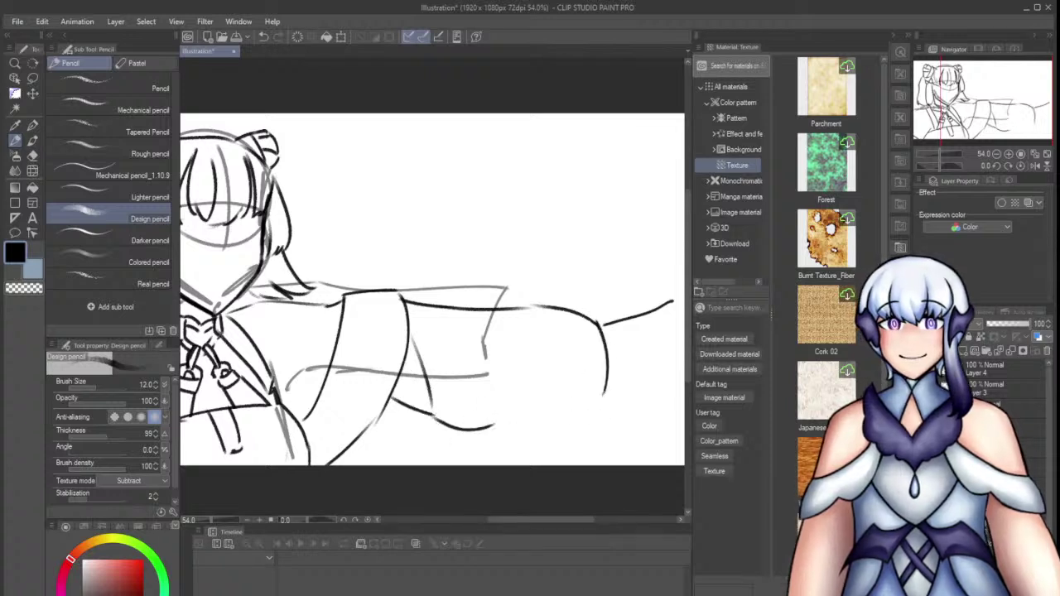
mouse_move(601, 323)
mouse_down()
mouse_move(621, 332)
mouse_move(627, 401)
mouse_move(530, 429)
mouse_move(490, 432)
mouse_move(484, 420)
mouse_up()
key(ctrl+z)
Erase the forearm lines next to the sleeve opening to leave a gap between the two parts
scroll(479, 290, down, 3)
scroll(499, 318, up, 2)
click(33, 79)
key(e)
drag(423, 290, 412, 271)
drag(424, 310, 413, 373)
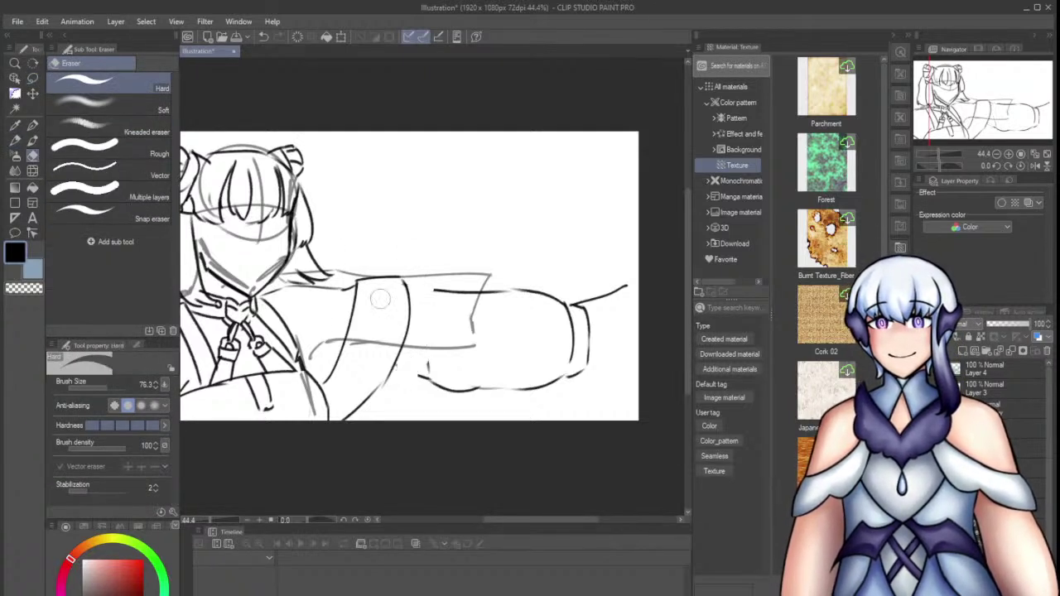
Lasso the forearm sleeve and hand line, shift them slightly closer to the shoulder, and deselect
key(m)
mouse_move(626, 231)
mouse_down()
mouse_move(407, 403)
mouse_move(431, 377)
mouse_up()
key(ctrl+t)
key(Return)
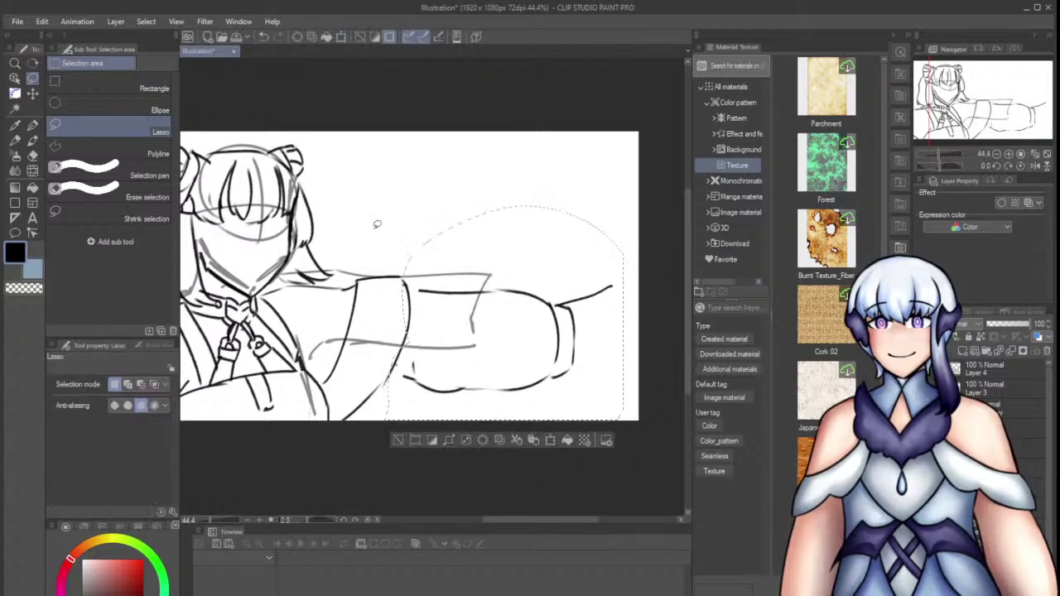
key(ctrl+d)
key(p)
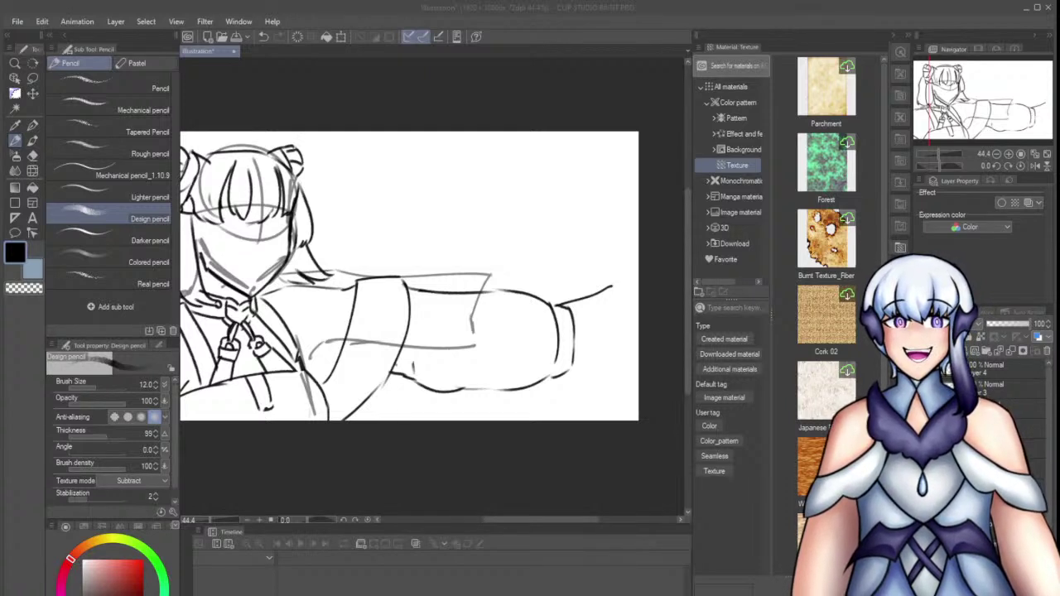
Redraw the lower forearm contour beside the sleeve opening so it slopes straight into the sagging sleeve
mouse_move(416, 401)
mouse_down()
mouse_move(410, 380)
mouse_move(450, 386)
mouse_move(407, 386)
mouse_move(395, 371)
mouse_move(470, 387)
mouse_up()
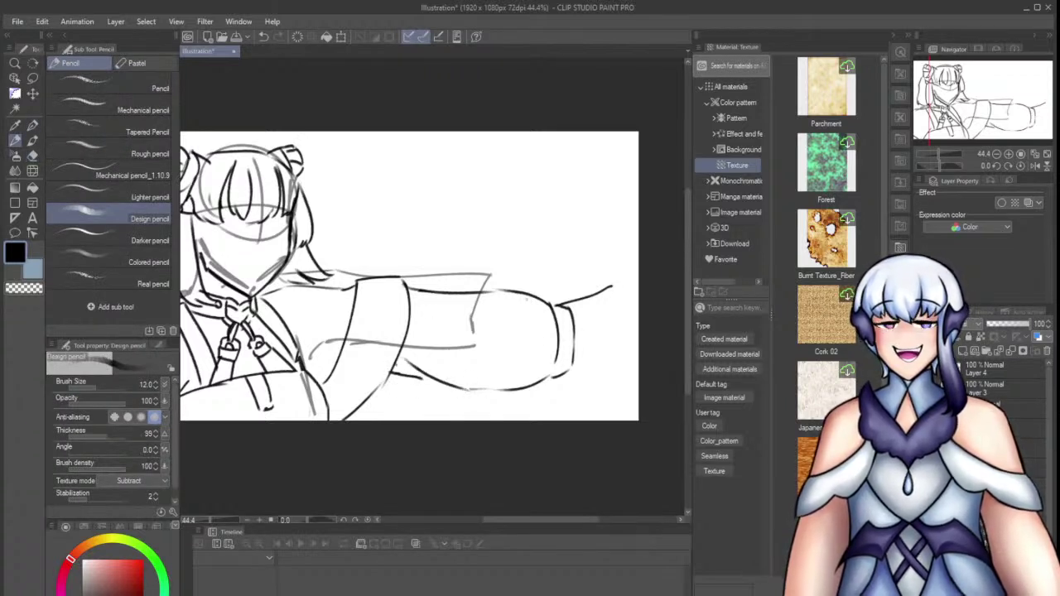
scroll(639, 300, down, 2)
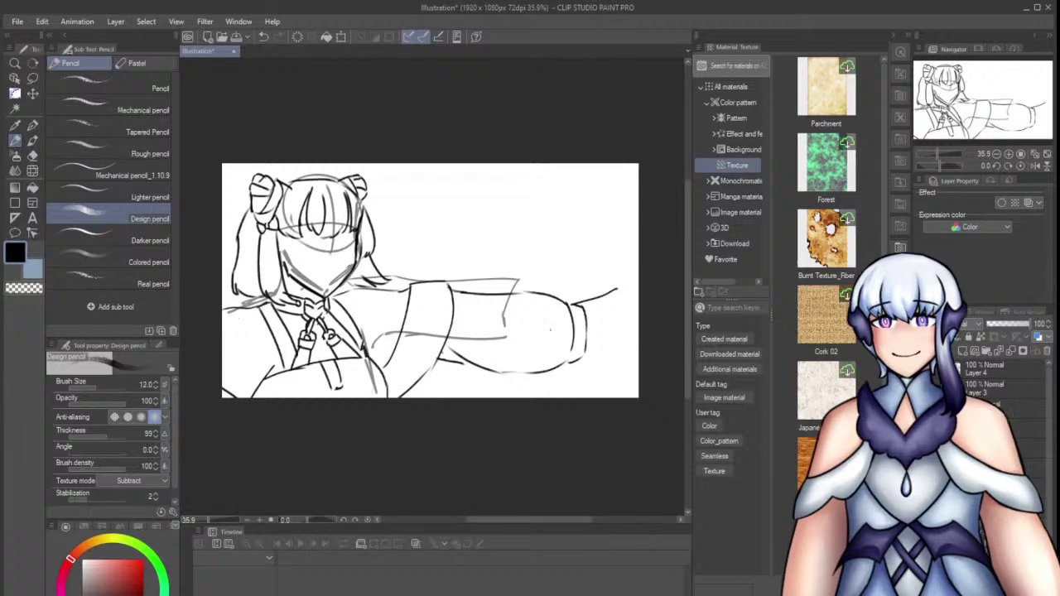
scroll(445, 346, up, 2)
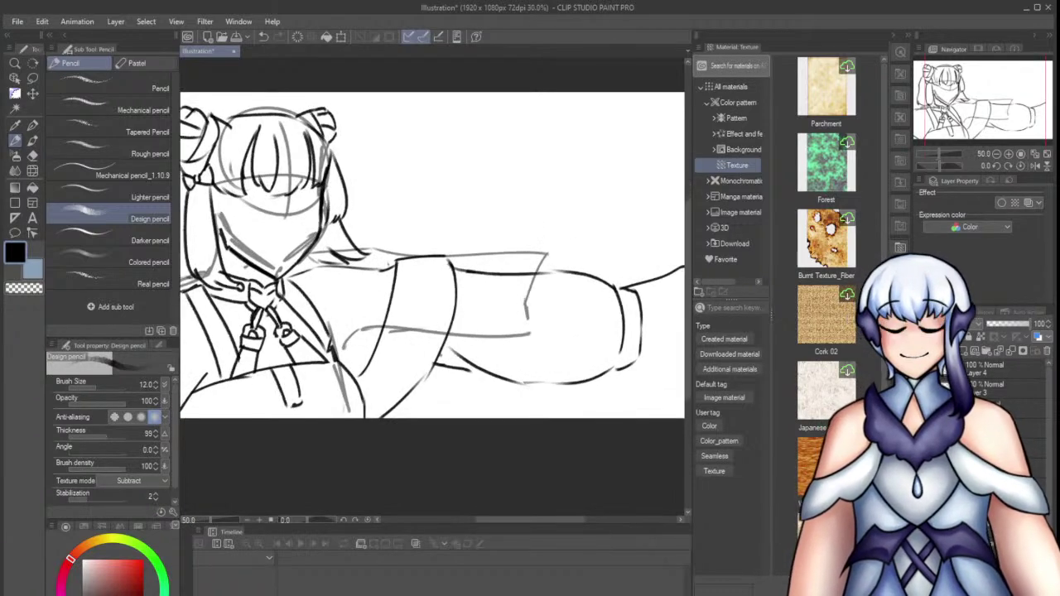
Erase the curved edge of the sleeve opening, redraw it as a straighter band, and join the forearm's upper contour to it
key(e)
mouse_move(402, 289)
mouse_down()
mouse_move(440, 290)
mouse_move(443, 336)
mouse_move(411, 280)
mouse_move(416, 264)
mouse_move(448, 272)
mouse_move(440, 265)
mouse_move(440, 362)
mouse_up()
key(p)
key(ctrl+z)
key(ctrl+z)
drag(440, 263, 437, 358)
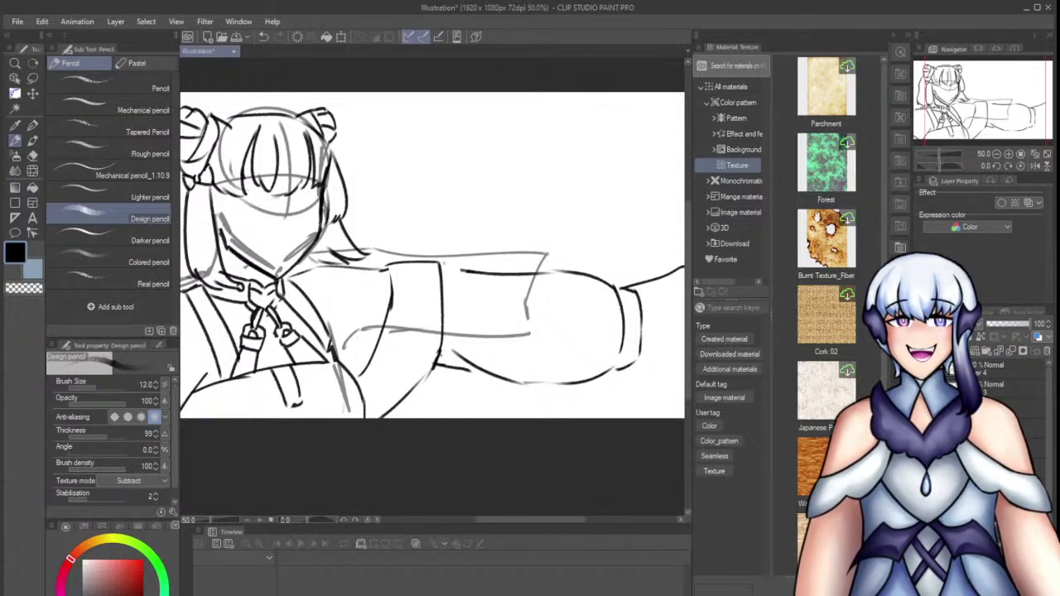
mouse_move(440, 284)
mouse_down()
mouse_move(501, 274)
mouse_move(472, 260)
mouse_up()
key(ctrl+z)
key(ctrl+z)
key(ctrl+z)
key(e)
key(ctrl+z)
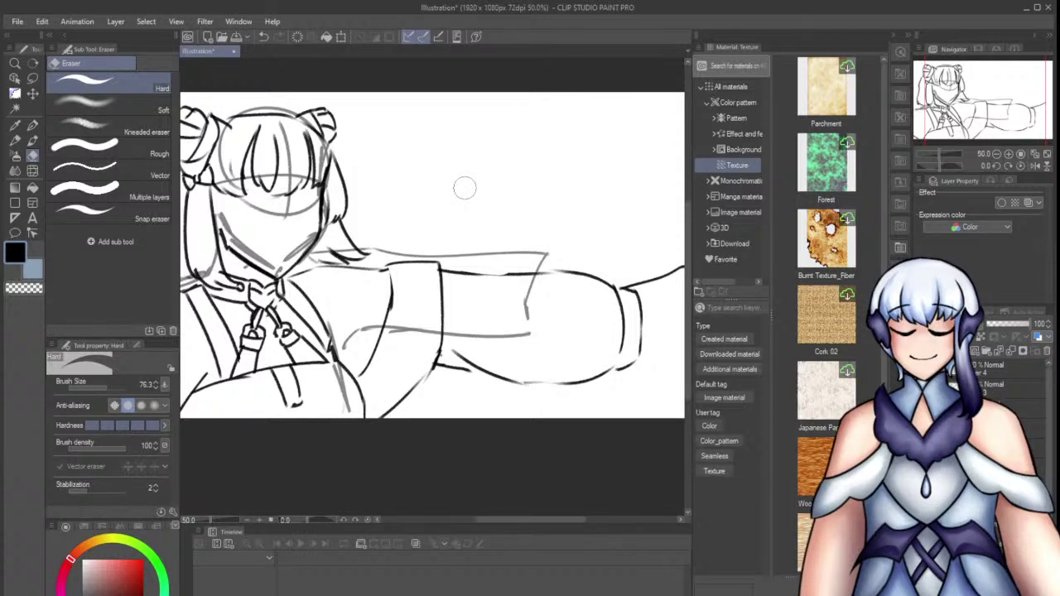
Erase the old wrist cuff and redraw it as a narrower curved band slightly closer to the elbow
drag(630, 302, 634, 356)
key(p)
mouse_move(617, 287)
mouse_down()
mouse_move(609, 355)
mouse_move(626, 363)
mouse_up()
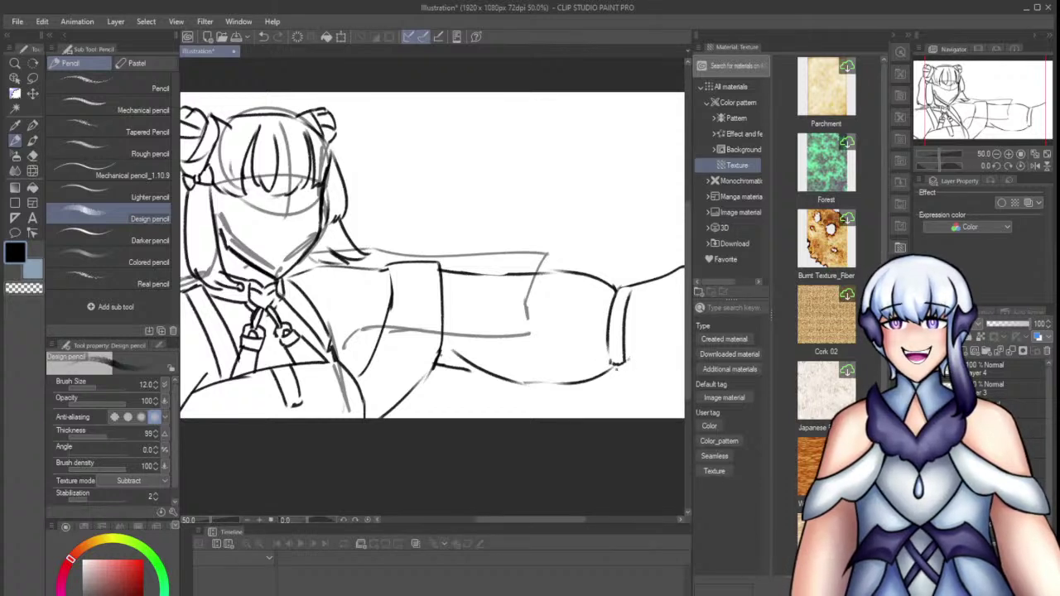
drag(549, 521, 575, 523)
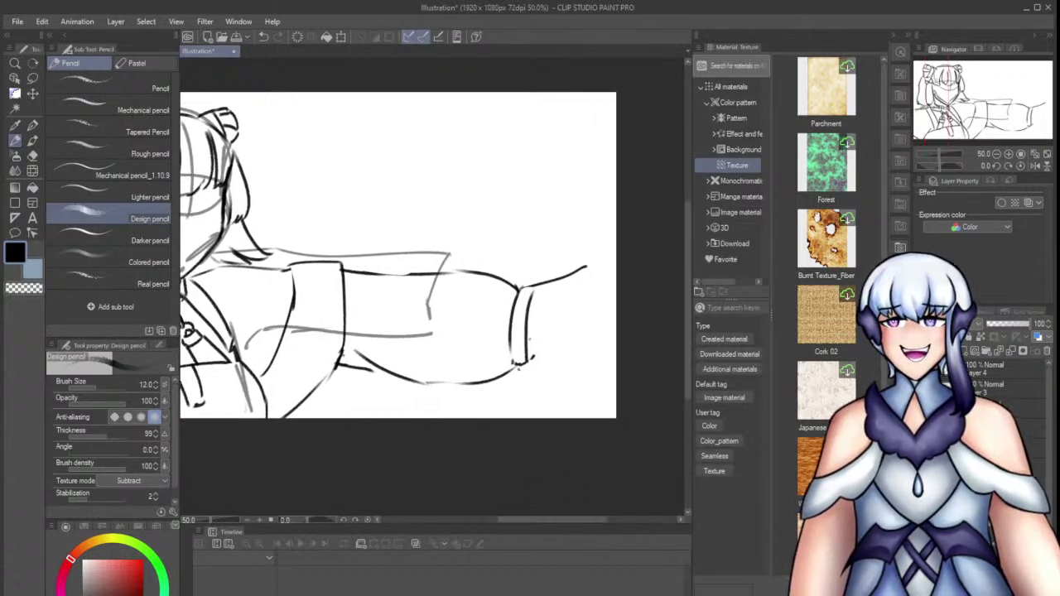
Scale the character line drawing down to 95 percent, keeping it anchored at the canvas's lower left corner
mouse_move(506, 529)
mouse_down()
mouse_move(464, 530)
mouse_move(547, 534)
mouse_move(532, 531)
mouse_up()
key(ctrl+t)
key(Escape)
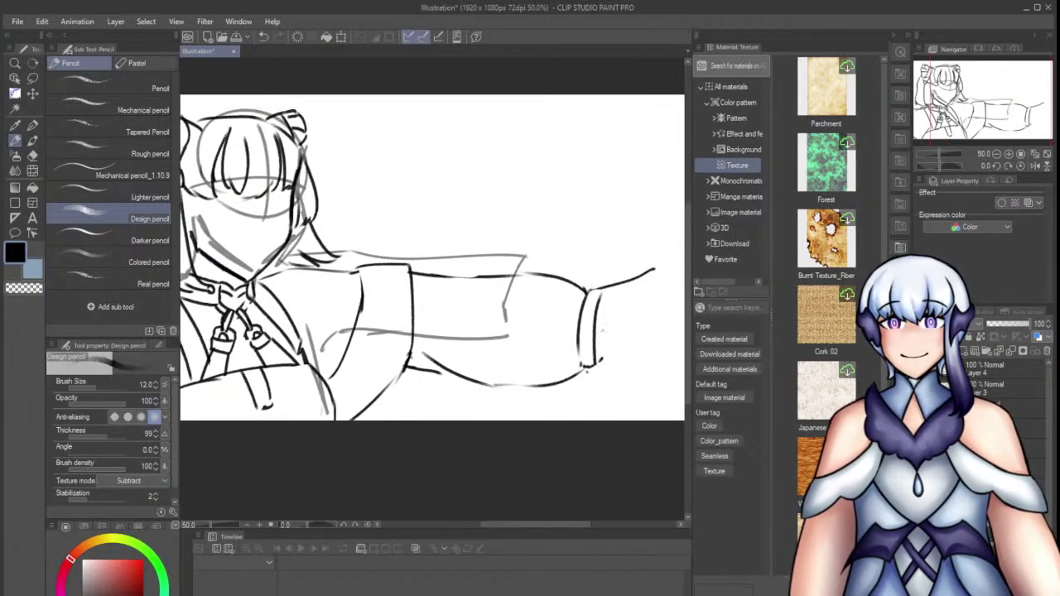
drag(632, 318, 684, 312)
mouse_move(537, 524)
mouse_down()
mouse_move(562, 525)
mouse_move(467, 526)
mouse_up()
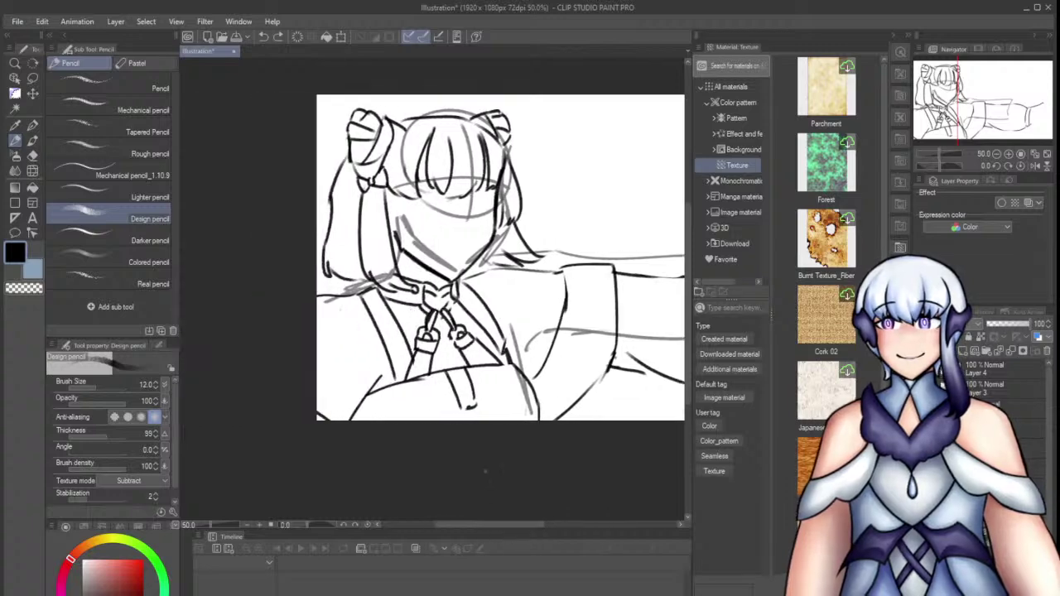
key(ctrl+t)
key(ctrl+z)
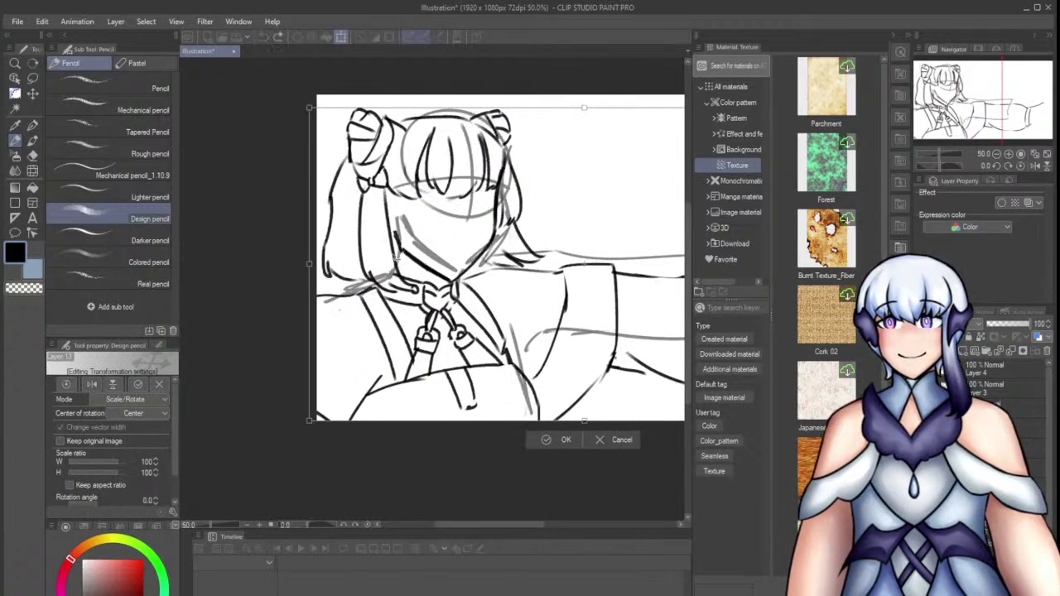
scroll(318, 181, down, 2)
drag(643, 139, 617, 171)
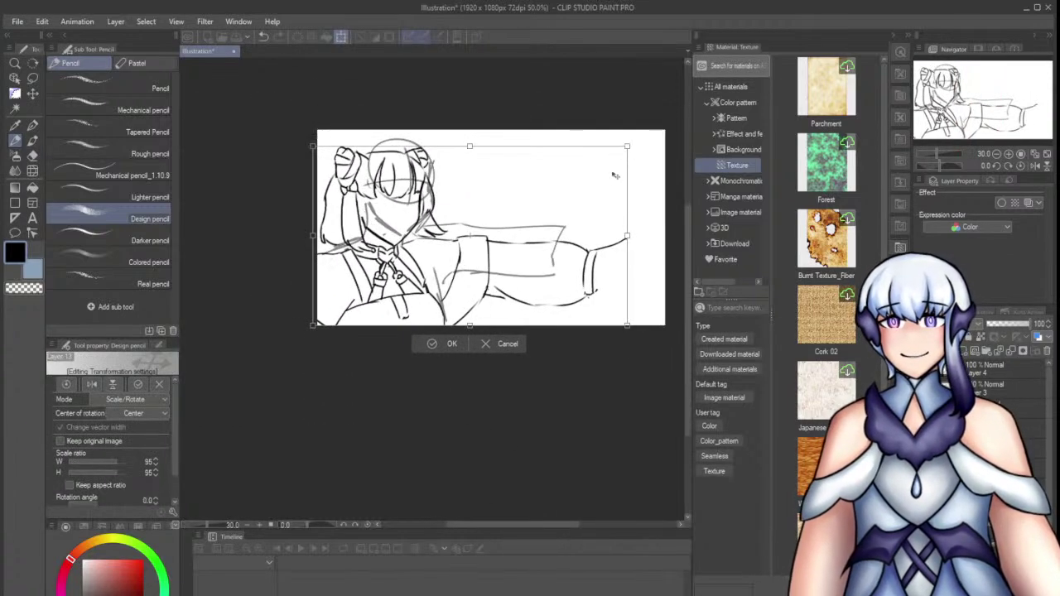
key(Return)
Draw the hand beyond the cuff with an extended pointing finger, a thumb, and the start of the curled fingers
scroll(650, 309, up, 4)
mouse_move(561, 198)
mouse_down()
mouse_move(644, 162)
mouse_move(630, 189)
mouse_move(656, 154)
mouse_move(594, 214)
mouse_move(592, 249)
mouse_move(617, 266)
mouse_up()
key(ctrl+z)
key(ctrl+z)
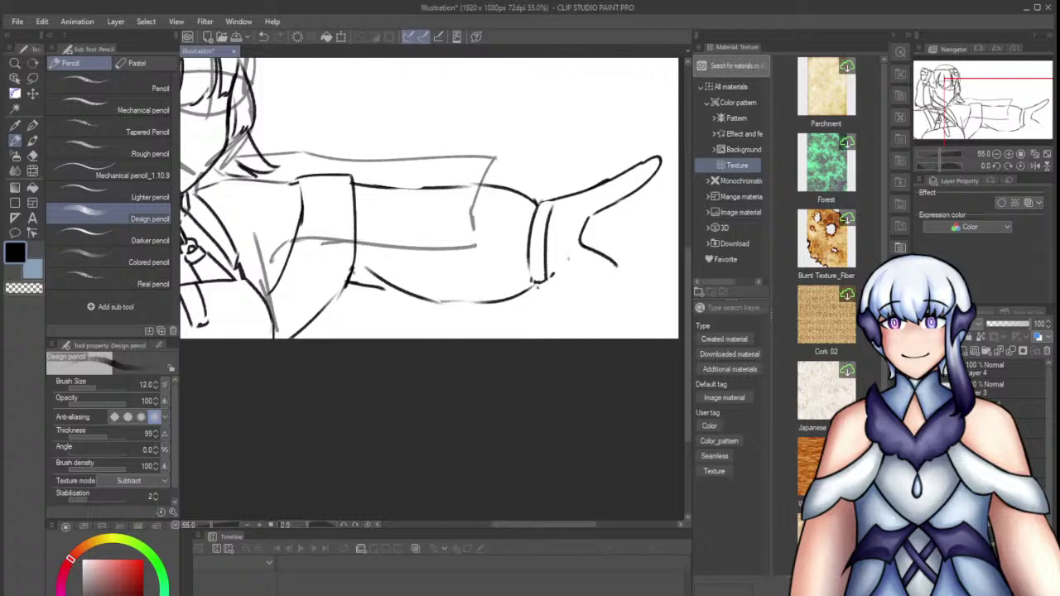
drag(547, 267, 609, 280)
drag(614, 212, 637, 226)
key(ctrl+z)
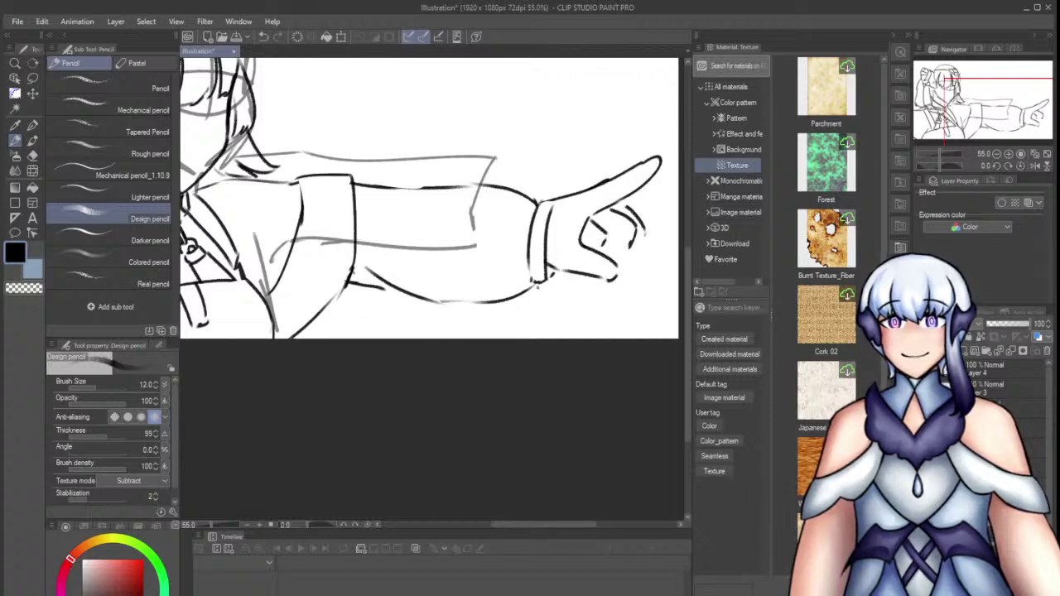
Clean up the curled fingers and close their outline against the thumb
key(e)
mouse_move(652, 230)
mouse_down()
mouse_move(638, 225)
mouse_move(642, 241)
mouse_move(615, 266)
mouse_up()
key(p)
key(ctrl+z)
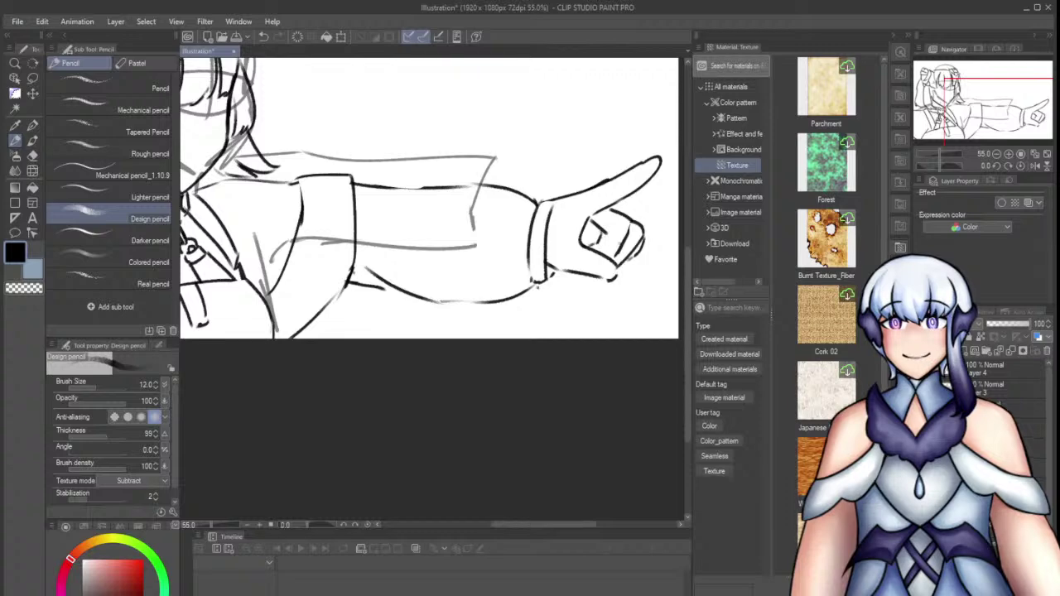
Hide the grey rough guide layer so only the character line drawing is displayed
scroll(650, 303, down, 2)
scroll(605, 207, up, 2)
scroll(588, 214, down, 2)
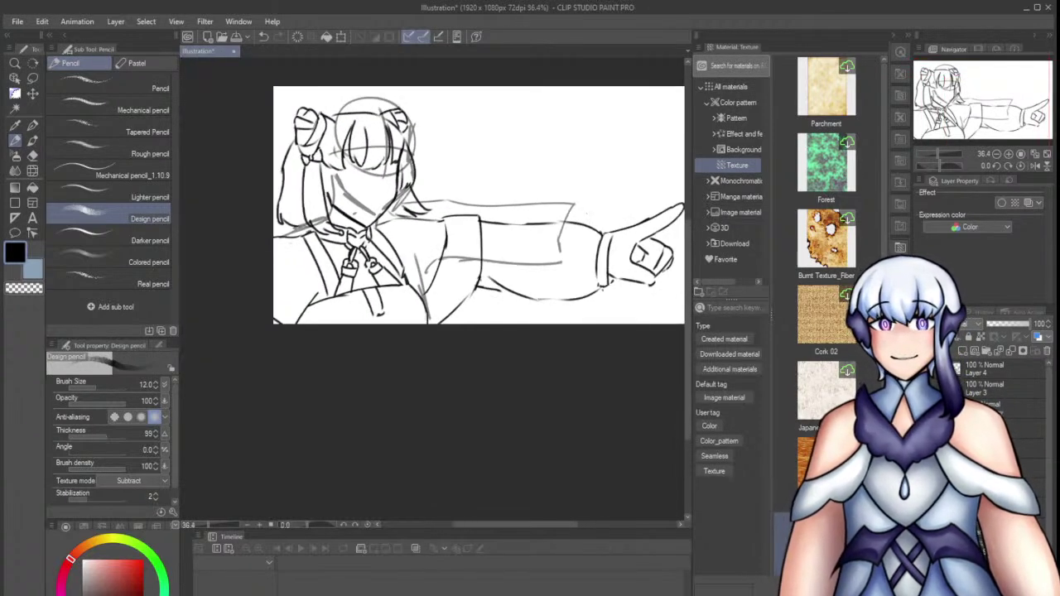
click(920, 409)
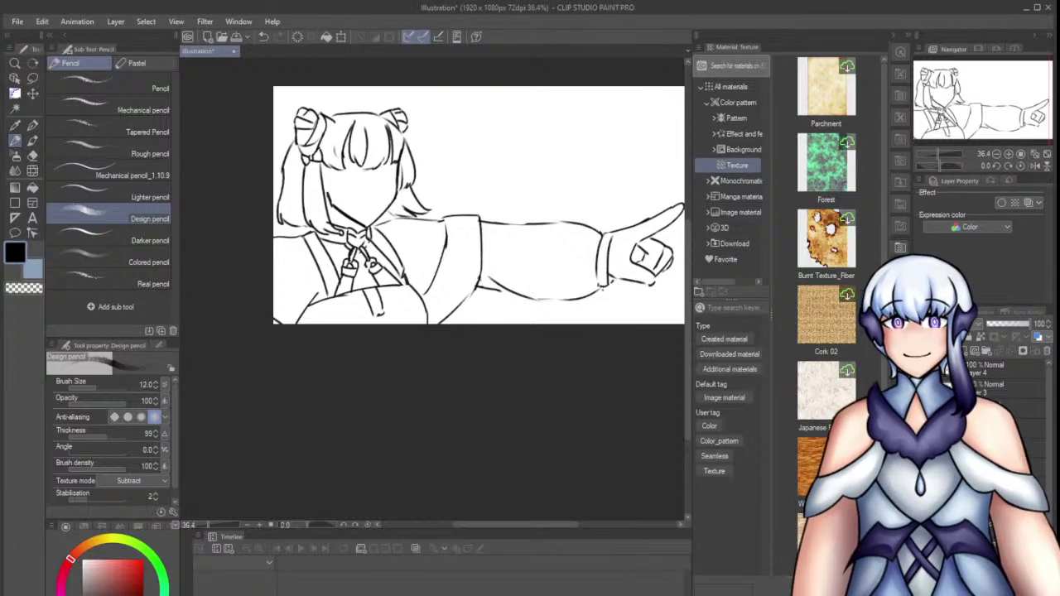
Draw the arched upper lash line and the slanted, frowning eyebrow of the character's right eye
scroll(342, 144, up, 8)
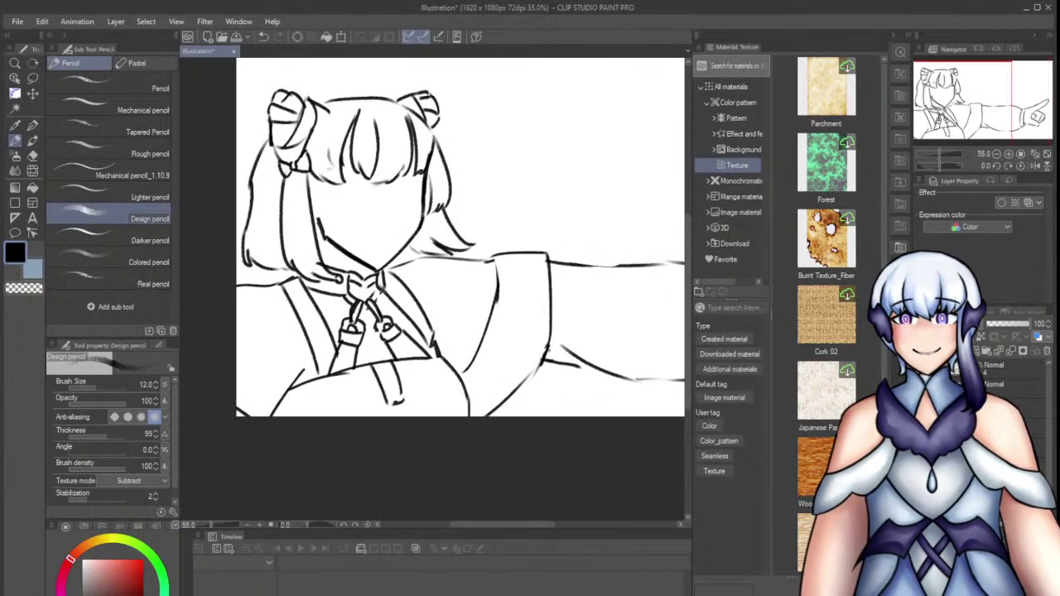
drag(303, 235, 334, 279)
key(ctrl+z)
mouse_move(317, 217)
mouse_down()
mouse_move(377, 161)
mouse_move(469, 144)
mouse_move(497, 148)
mouse_up()
drag(352, 89, 534, 108)
key(ctrl+z)
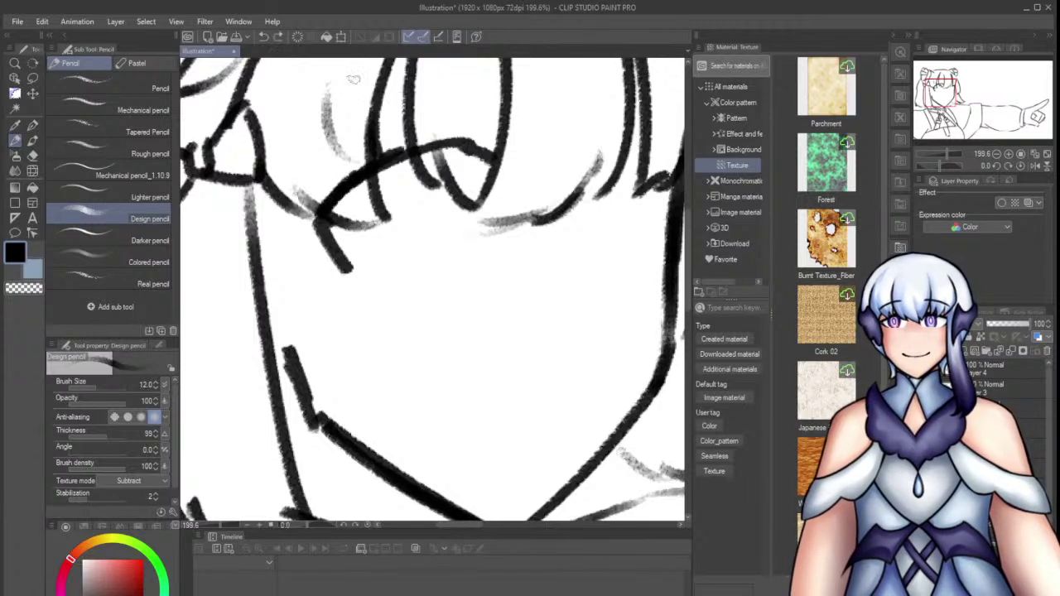
drag(352, 83, 527, 110)
Draw a small oval pupil and a short lower lid line for the character's right eye
drag(388, 249, 454, 256)
key(ctrl+z)
drag(406, 283, 461, 285)
drag(447, 222, 444, 251)
key(ctrl+z)
drag(453, 210, 448, 251)
key(ctrl+z)
key(ctrl+z)
mouse_move(411, 299)
mouse_down()
mouse_move(478, 289)
mouse_move(422, 283)
mouse_move(476, 283)
mouse_up()
key(ctrl+z)
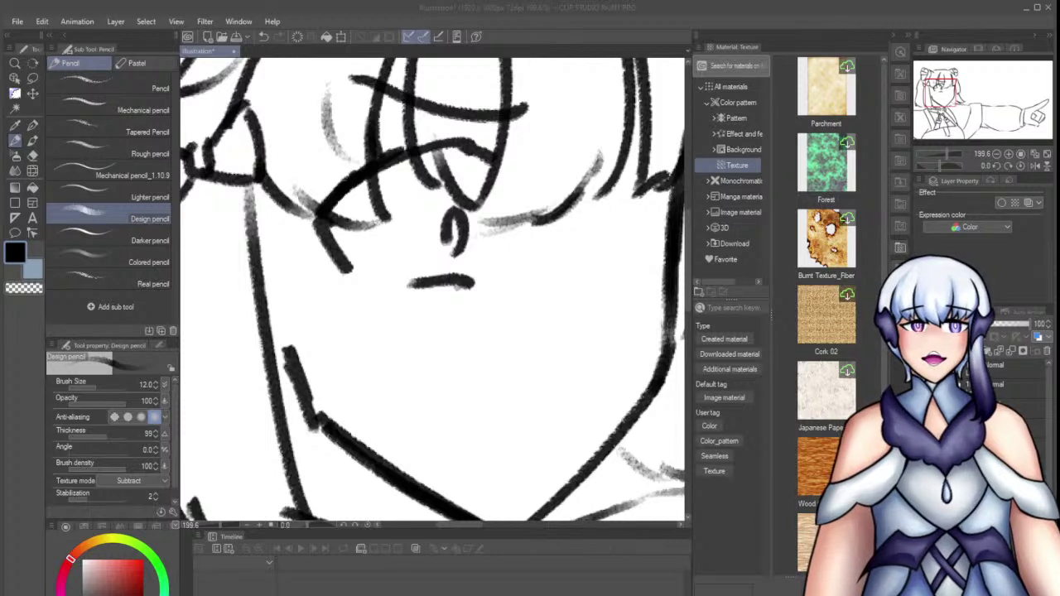
Draw a downturned, frowning mouth above the chin, retrying the curve until it fits
click(364, 394)
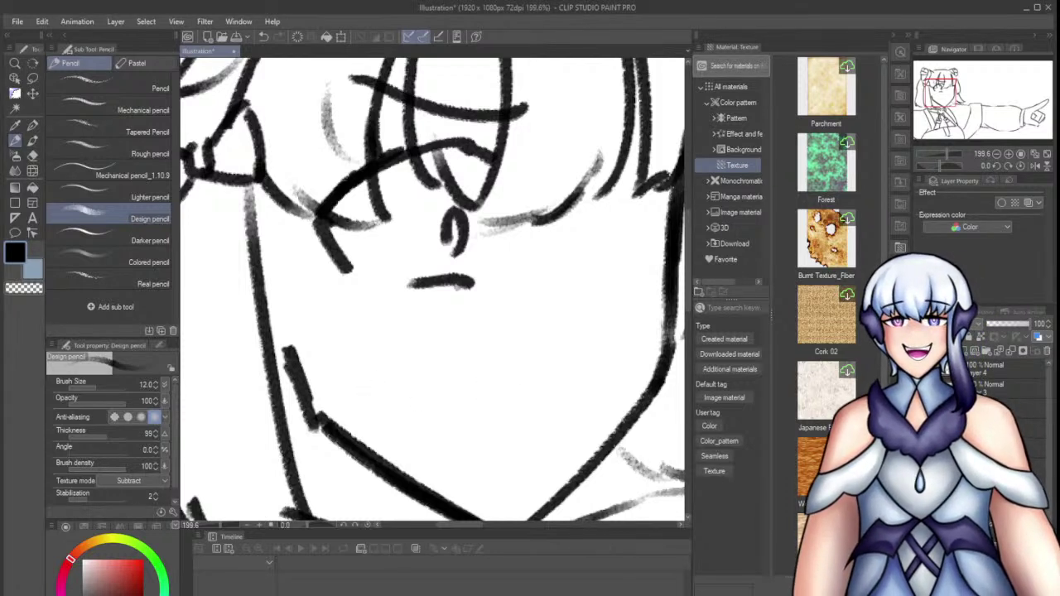
click(485, 426)
mouse_move(426, 396)
mouse_down()
mouse_move(521, 418)
mouse_move(497, 419)
mouse_up()
key(ctrl+z)
key(ctrl+z)
drag(388, 381, 494, 377)
key(ctrl+z)
drag(405, 382, 472, 380)
key(ctrl+z)
mouse_move(459, 421)
mouse_down()
mouse_move(496, 437)
mouse_move(551, 424)
mouse_up()
key(ctrl+z)
key(ctrl+z)
key(ctrl+z)
drag(439, 424, 559, 438)
key(ctrl+z)
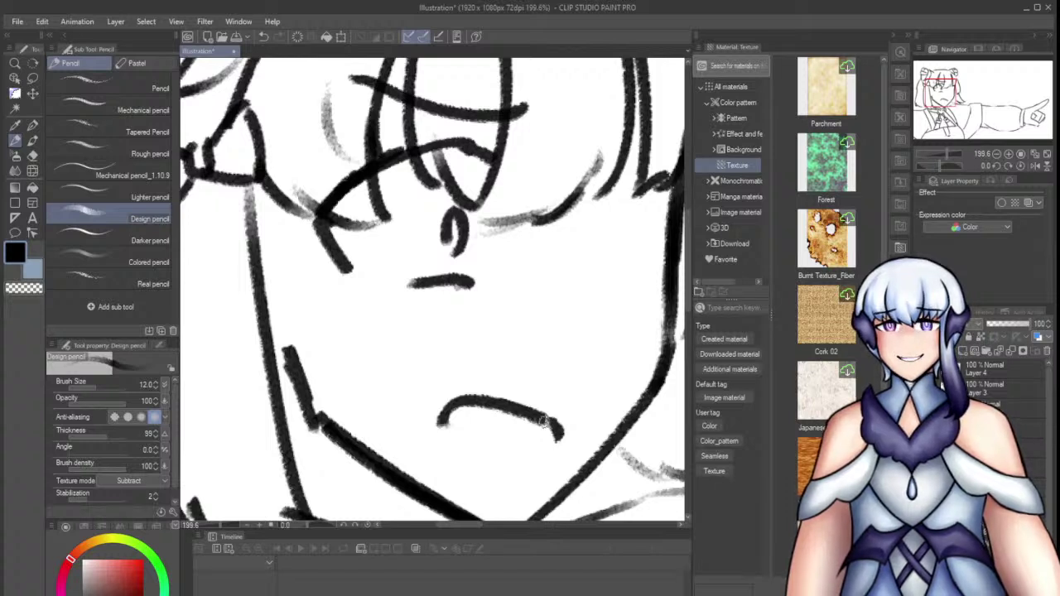
Trim the outer corner of the right eye's lash line and draw the arched upper lash line of the left eye
key(e)
mouse_move(320, 279)
mouse_down()
mouse_move(285, 259)
mouse_move(307, 277)
mouse_up()
key(p)
mouse_move(580, 169)
mouse_down()
mouse_move(619, 154)
mouse_move(665, 187)
mouse_up()
mouse_move(612, 154)
mouse_down()
mouse_move(669, 195)
mouse_move(582, 167)
mouse_up()
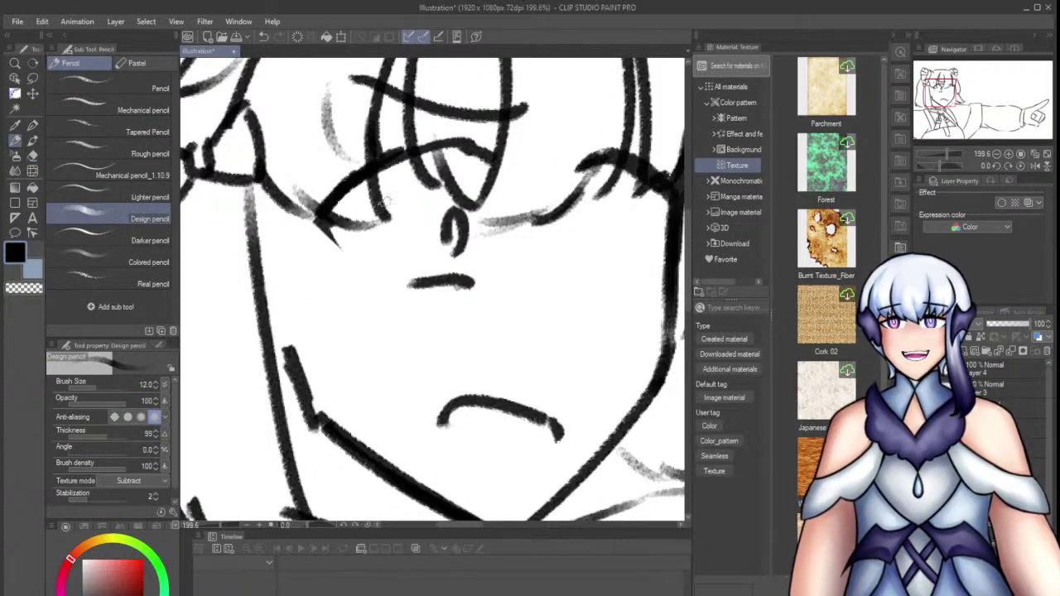
Thicken the right eye's upper lash line and add lash strokes along its arch
drag(346, 186, 446, 153)
mouse_move(382, 171)
mouse_down()
mouse_move(461, 154)
mouse_move(499, 174)
mouse_move(492, 138)
mouse_up()
mouse_move(402, 155)
mouse_down()
mouse_move(438, 139)
mouse_move(452, 150)
mouse_move(351, 159)
mouse_up()
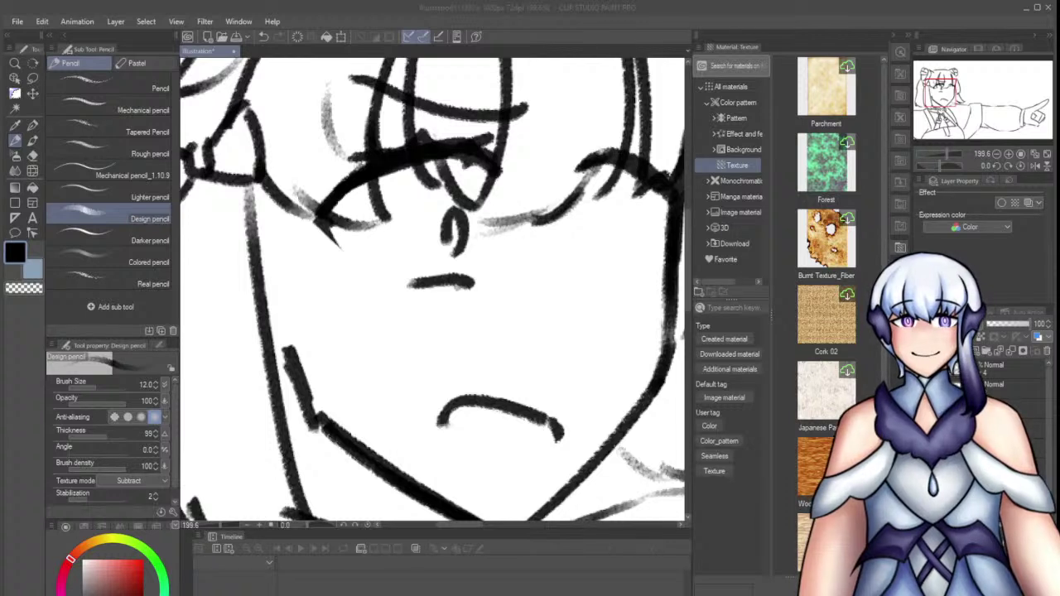
click(320, 309)
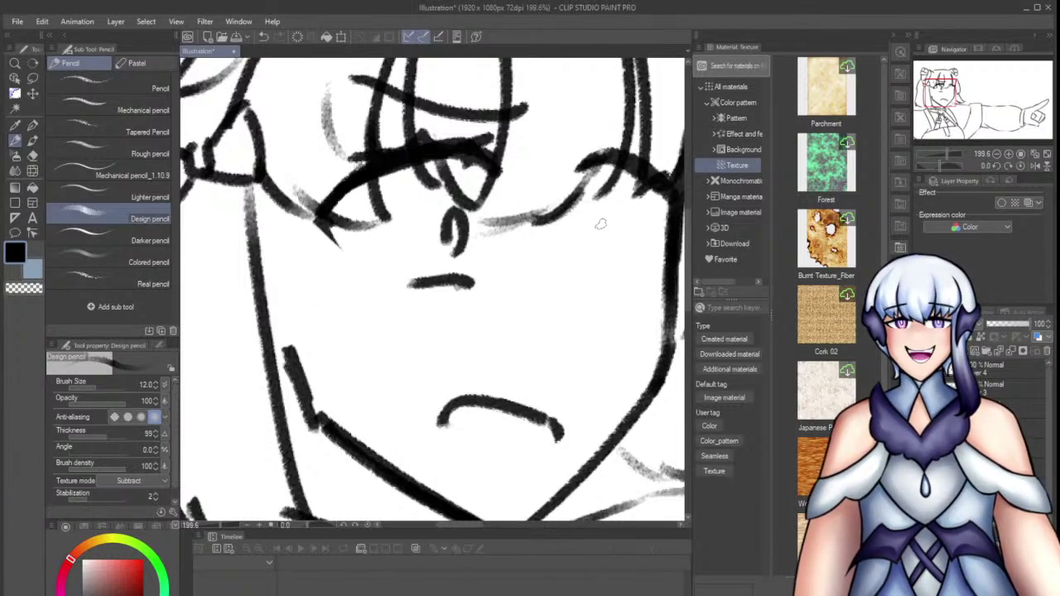
Draw the oval pupil and a short lower lid line for the character's left eye
drag(596, 249, 611, 286)
key(ctrl+z)
key(ctrl+z)
key(ctrl+z)
drag(581, 274, 609, 275)
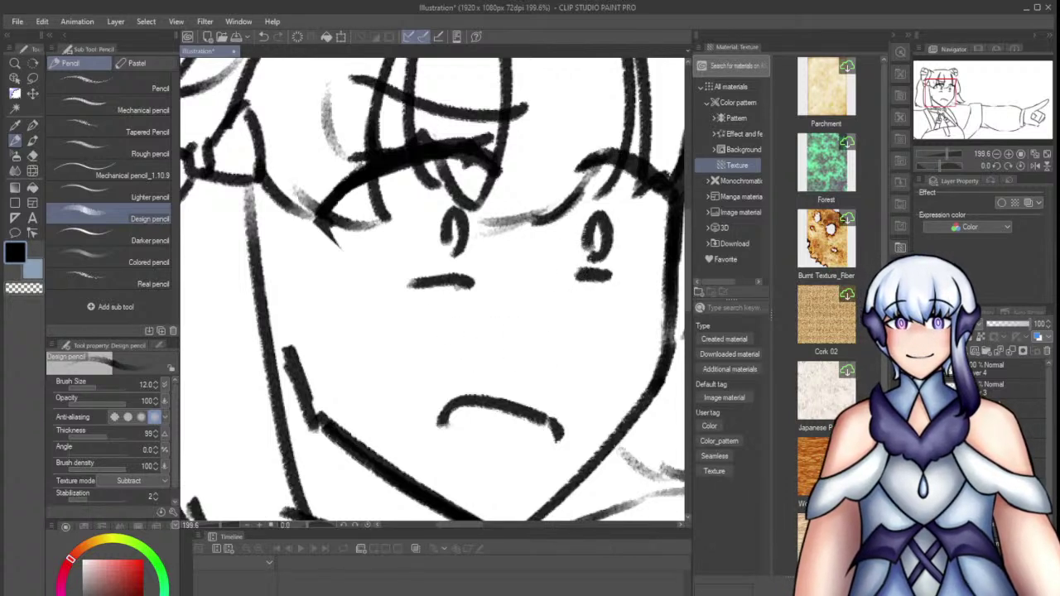
mouse_move(319, 381)
mouse_down()
mouse_move(448, 300)
mouse_move(376, 373)
mouse_up()
drag(322, 310, 440, 364)
drag(348, 287, 474, 351)
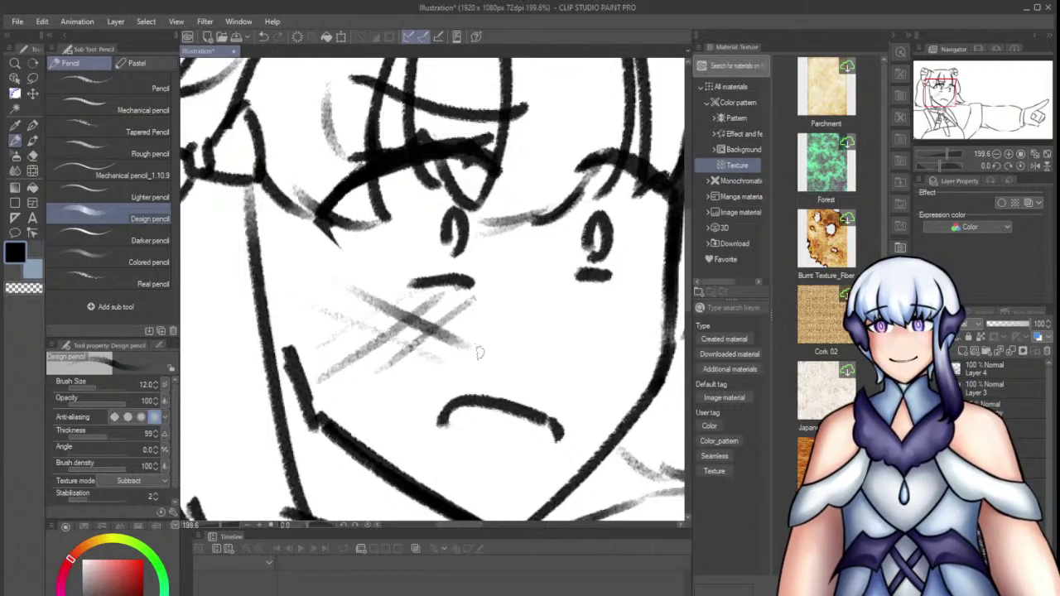
key(ctrl+z)
key(ctrl+z)
key(ctrl+z)
key(ctrl+z)
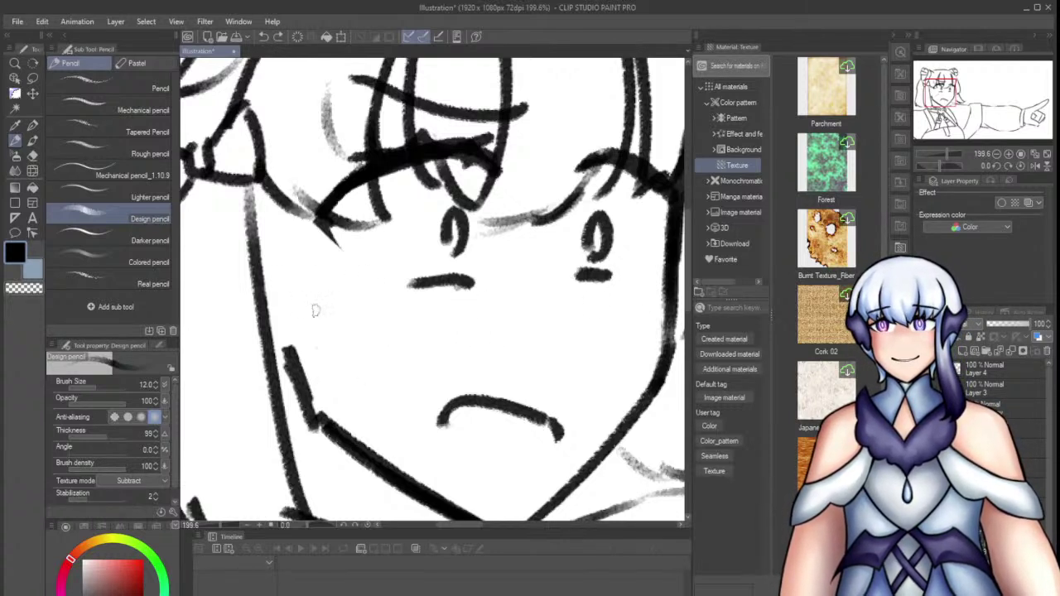
Hatch light crossed blush strokes on both cheeks below the eyes
drag(298, 301, 397, 348)
drag(322, 274, 419, 324)
drag(448, 278, 393, 308)
drag(285, 336, 384, 260)
drag(319, 340, 404, 278)
drag(376, 320, 421, 288)
mouse_move(623, 294)
mouse_down()
mouse_move(672, 325)
mouse_move(679, 310)
mouse_up()
drag(585, 296, 663, 344)
drag(603, 315, 666, 279)
drag(635, 342, 685, 309)
Draw a small nose mark between the eyes and hatch light diagonal blush strokes across the nose
drag(539, 269, 543, 288)
drag(514, 280, 544, 259)
drag(485, 292, 532, 267)
drag(541, 263, 563, 248)
drag(514, 292, 593, 253)
drag(533, 306, 597, 252)
drag(580, 285, 594, 268)
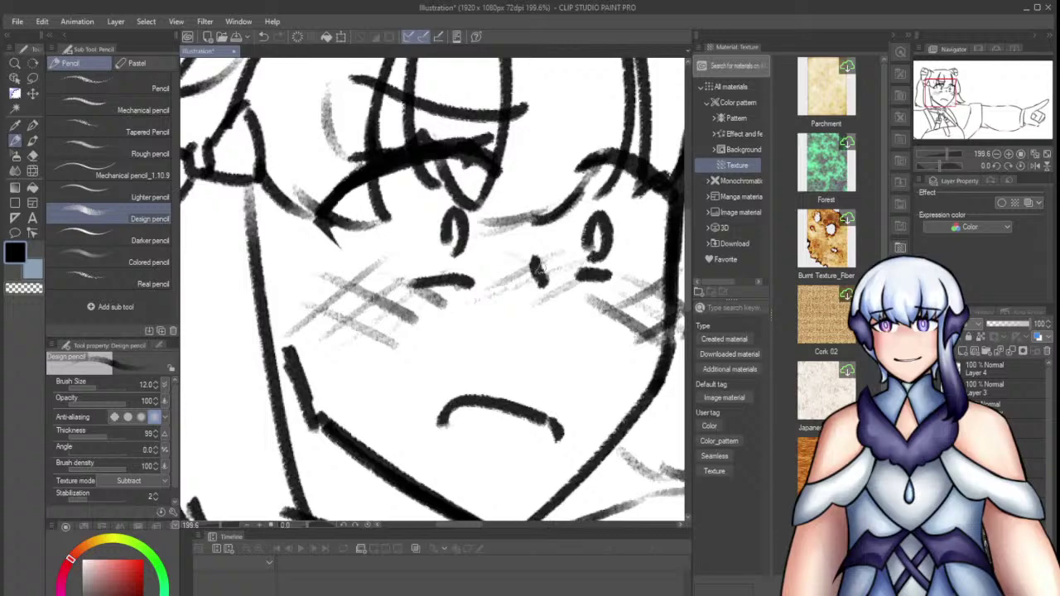
Thicken the outer corners of both upper lash lines with darker strokes
mouse_move(348, 207)
mouse_down()
mouse_move(333, 243)
mouse_move(325, 217)
mouse_move(308, 235)
mouse_move(329, 240)
mouse_move(354, 172)
mouse_up()
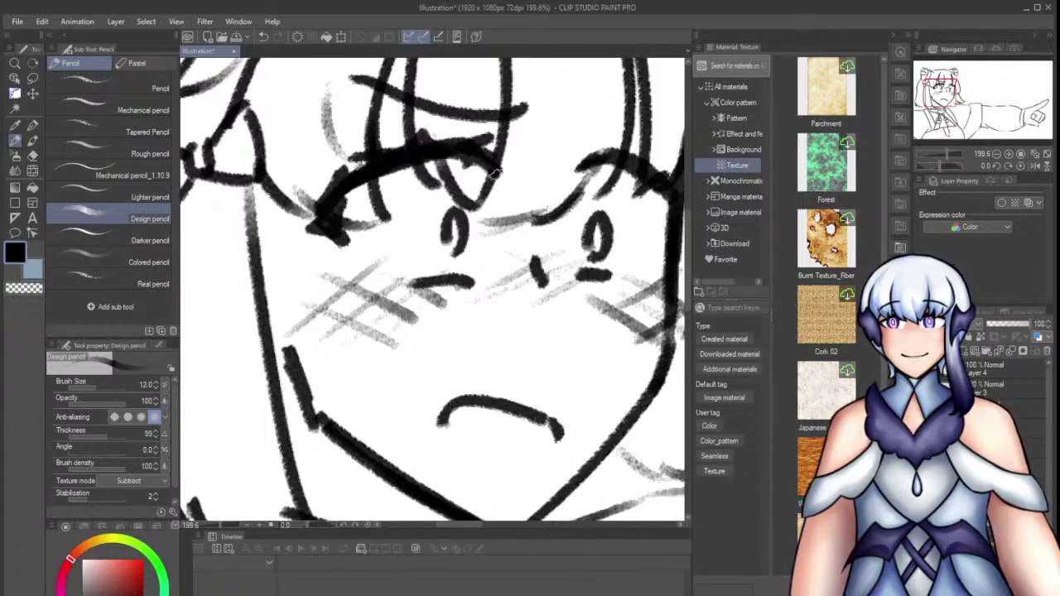
mouse_move(627, 160)
mouse_down()
mouse_move(659, 177)
mouse_move(642, 153)
mouse_move(591, 213)
mouse_up()
scroll(494, 117, down, 4)
scroll(595, 168, up, 2)
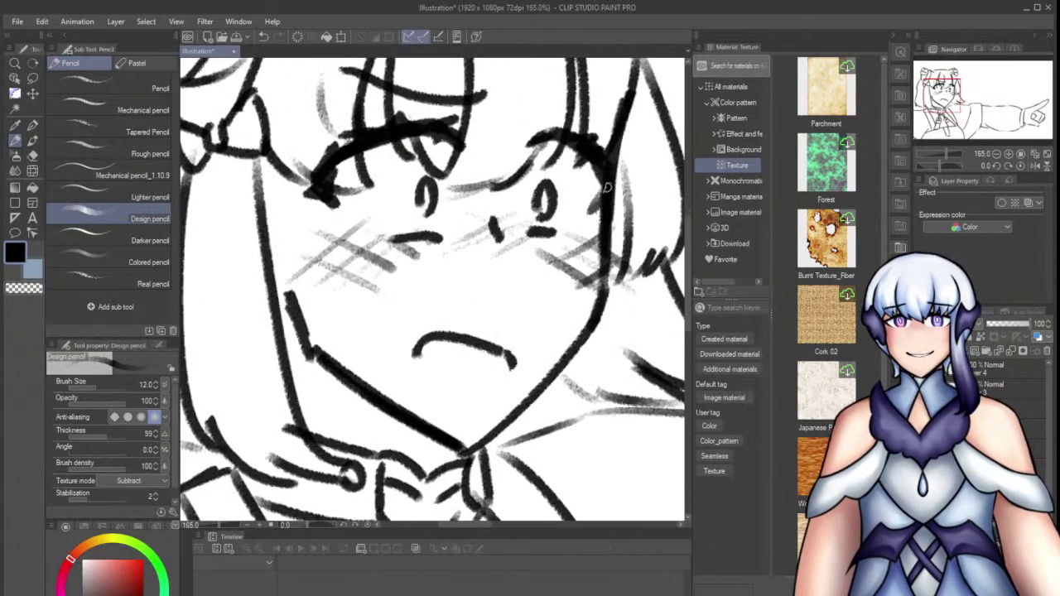
Draw the eyebrow above the character's left eye, with a small crease mark between the brows
scroll(607, 194, down, 5)
scroll(587, 196, down, 2)
scroll(586, 196, up, 4)
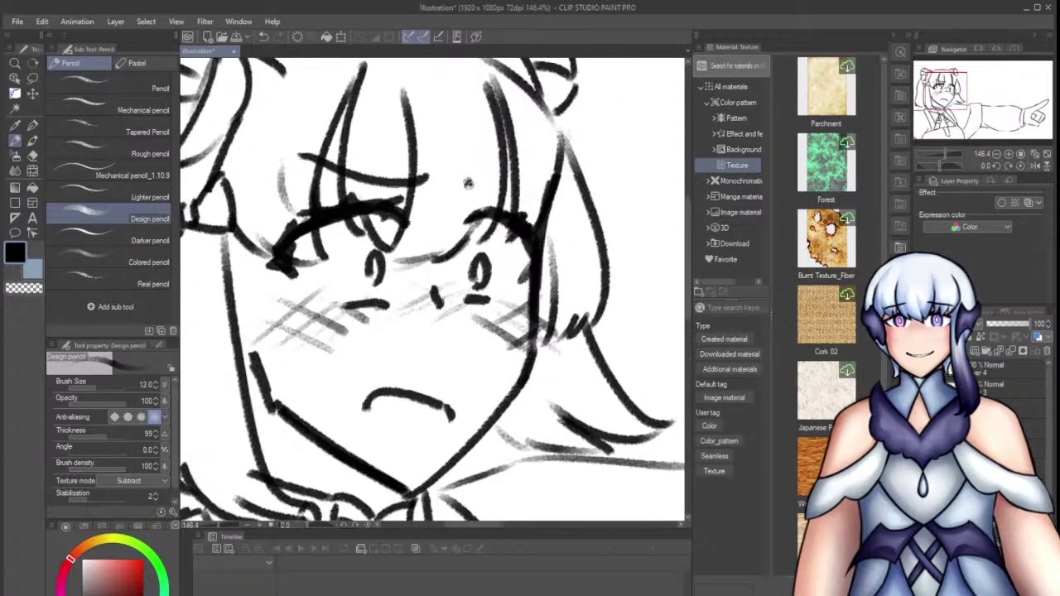
drag(460, 184, 533, 174)
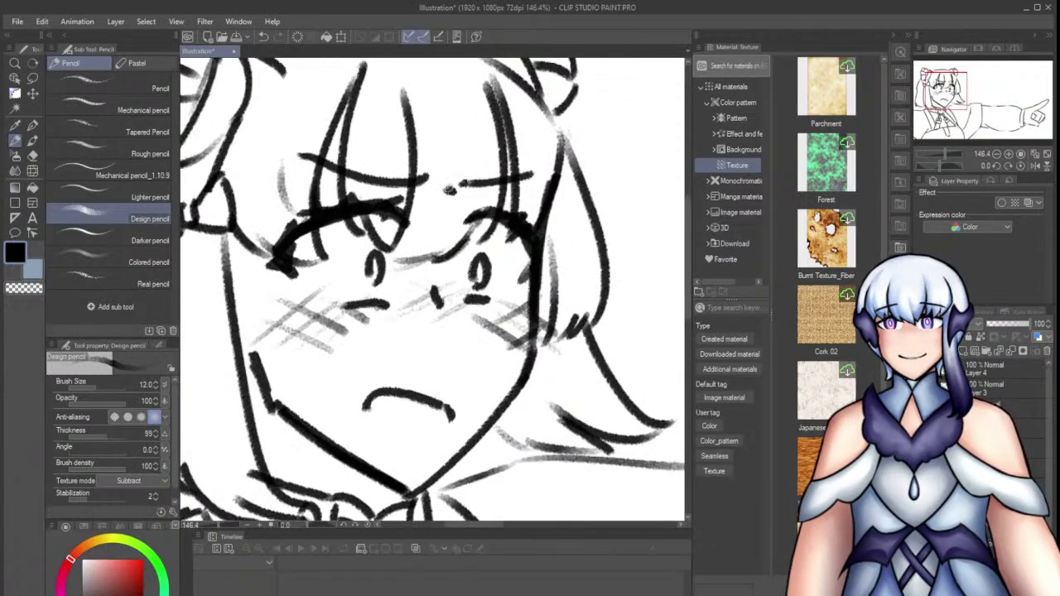
scroll(223, 168, down, 2)
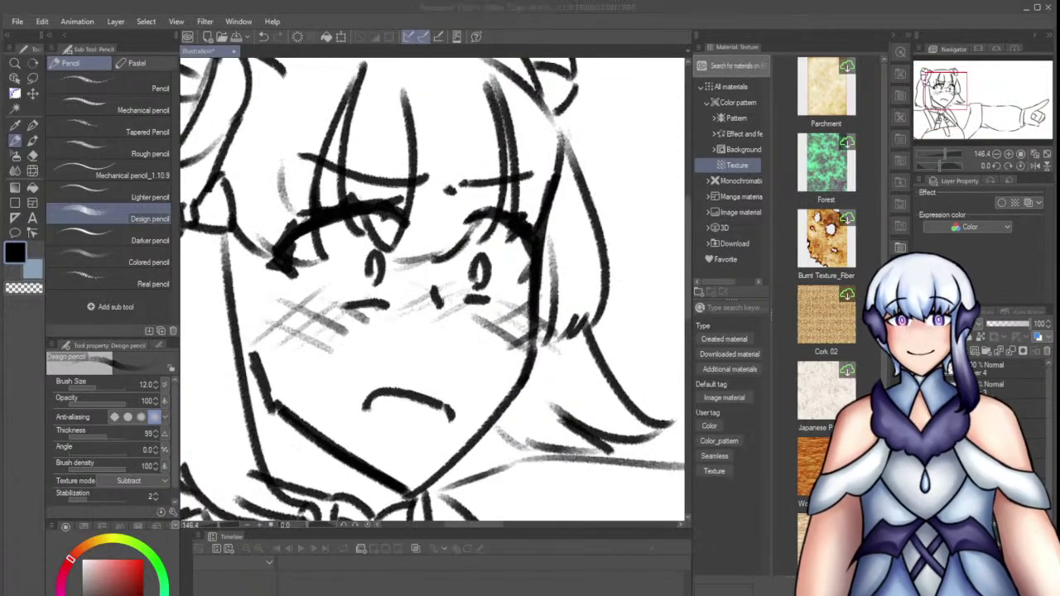
scroll(222, 167, down, 2)
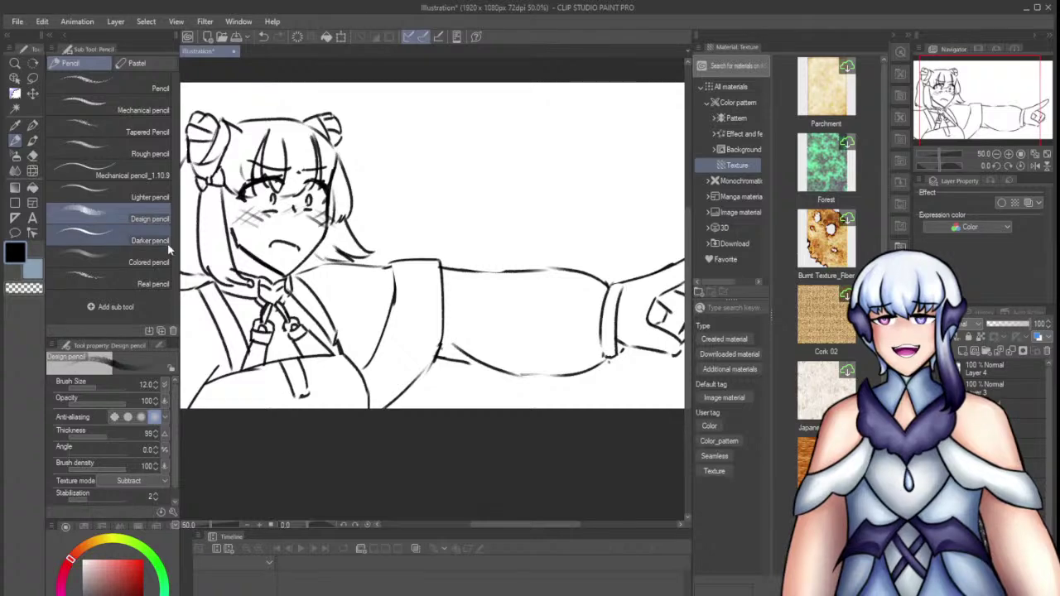
scroll(286, 222, up, 2)
scroll(277, 222, down, 4)
scroll(274, 222, up, 4)
scroll(248, 221, up, 3)
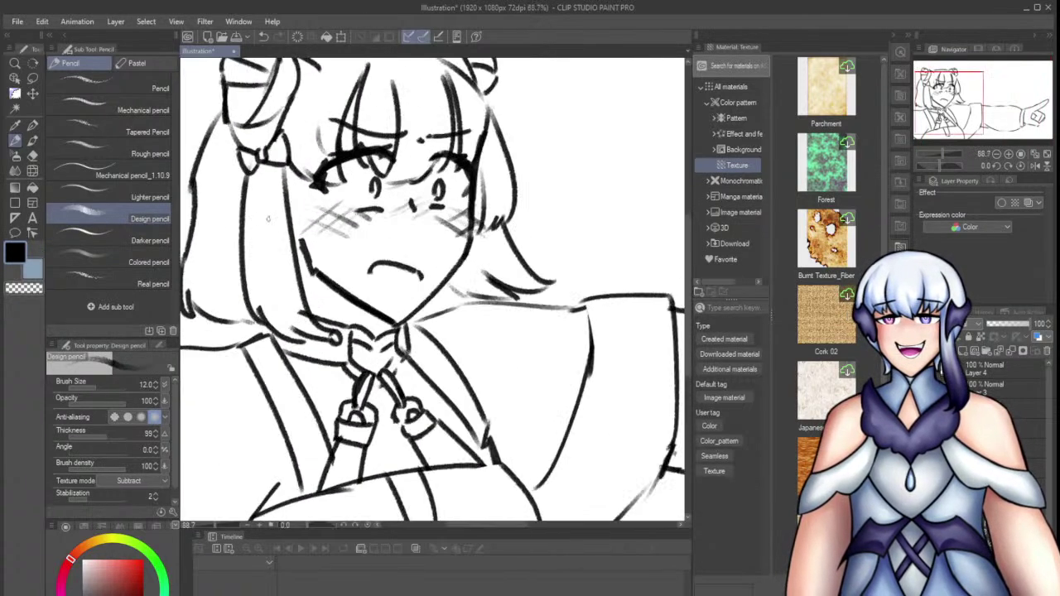
Undo the last stroke and darken the upper lash line of the character's right eye
key(ctrl+z)
mouse_move(350, 160)
mouse_down()
mouse_move(419, 123)
mouse_move(404, 118)
mouse_up()
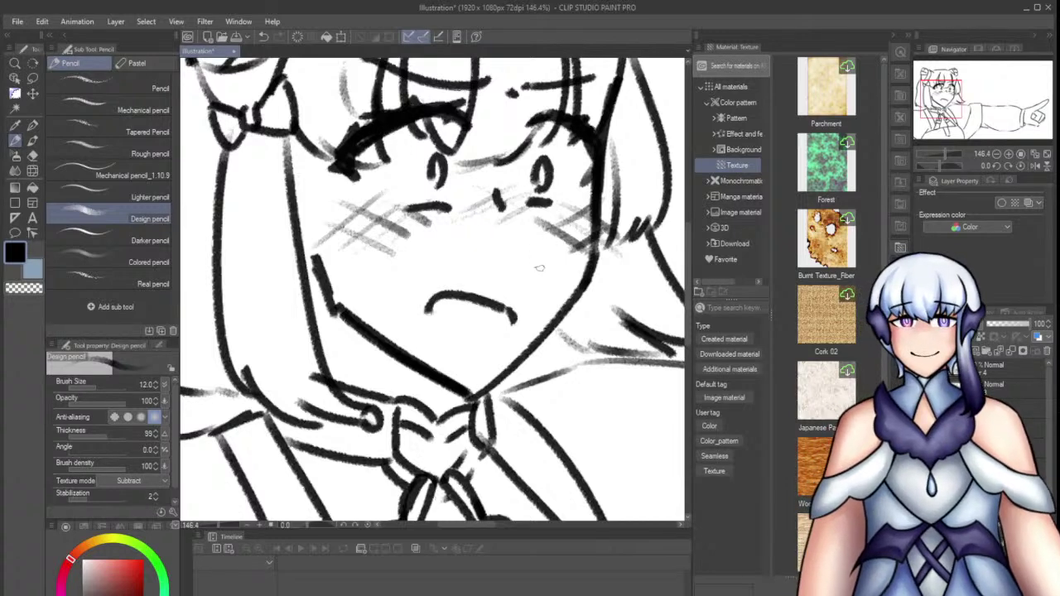
scroll(521, 295, down, 5)
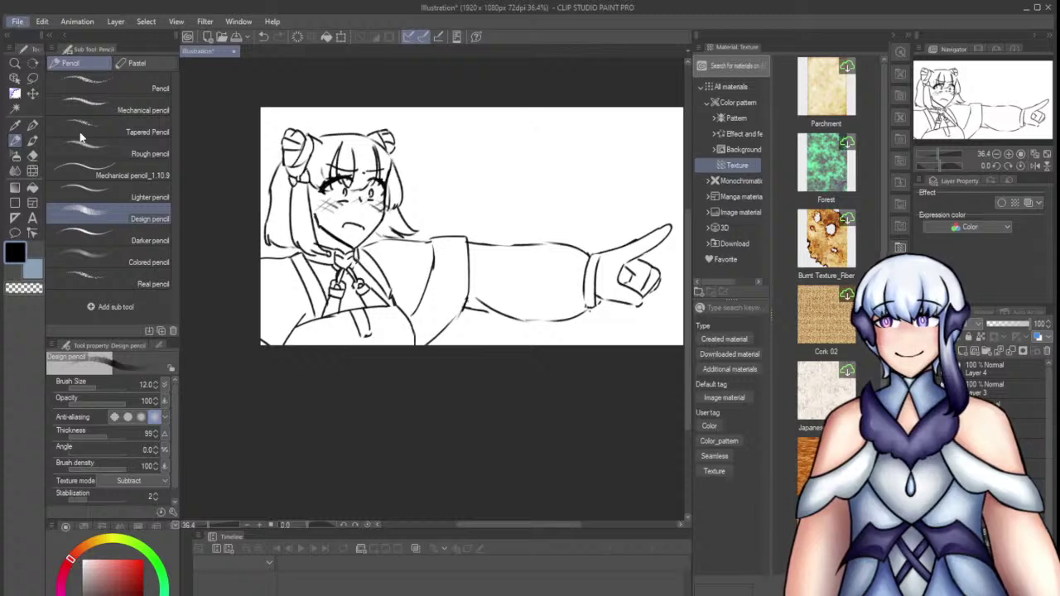
key(alt+Tab)
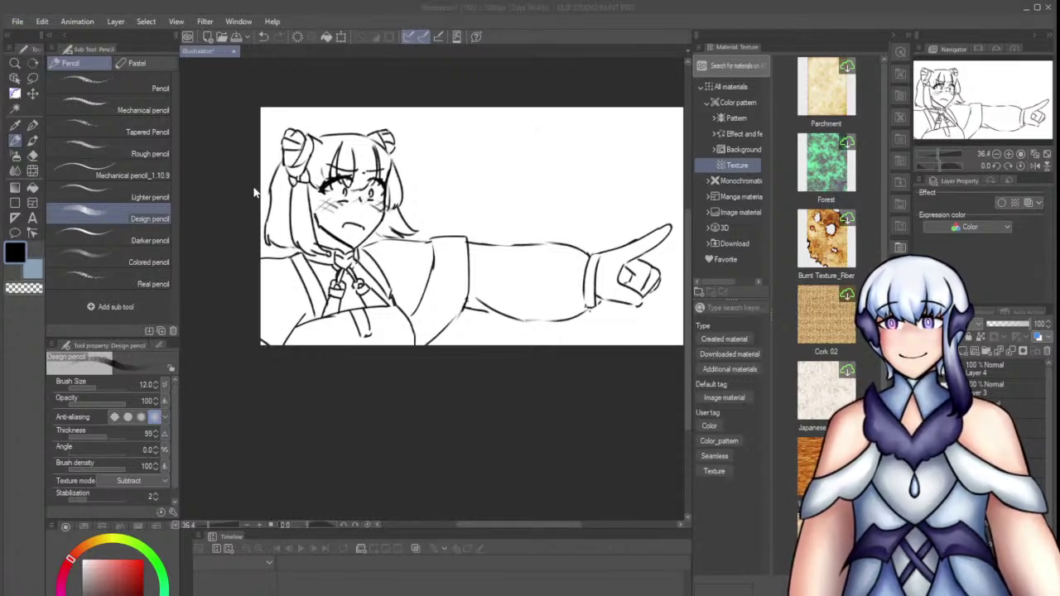
click(254, 188)
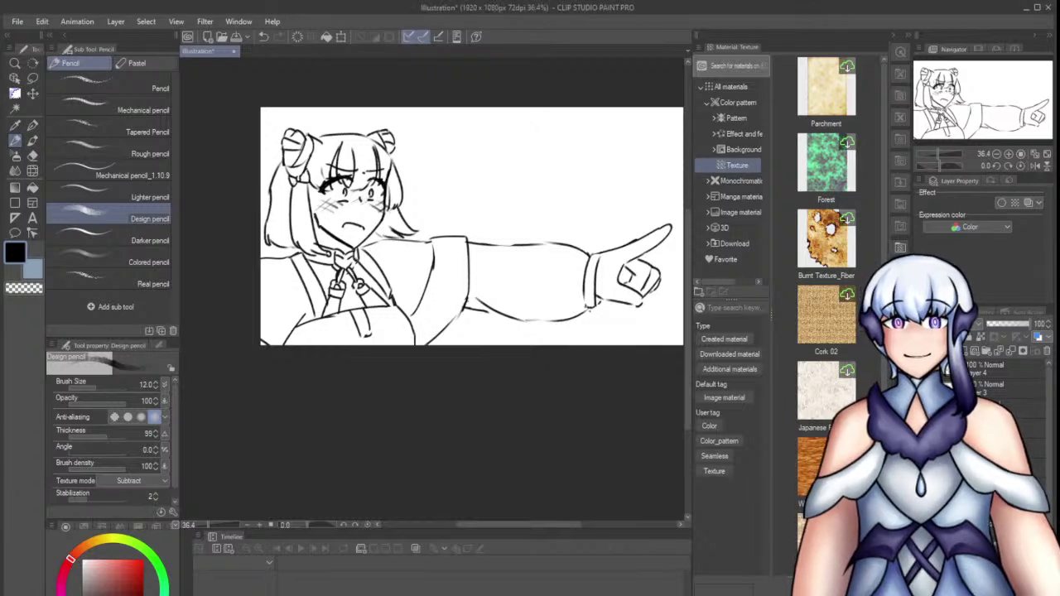
Clear the canvas of the finished character drawing and its old rough construction sketch
click(921, 369)
click(921, 389)
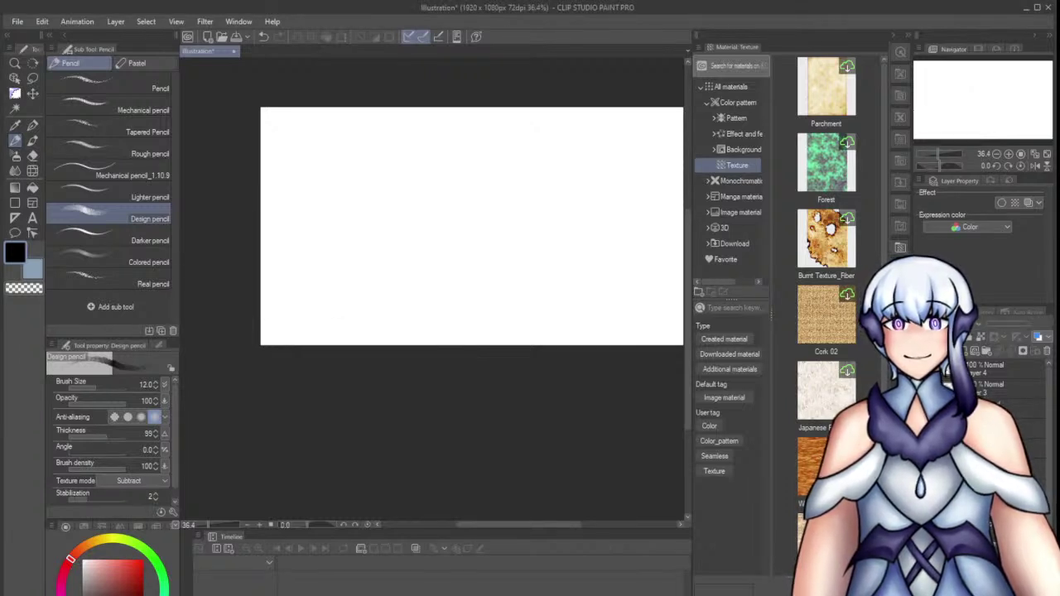
key(ctrl+z)
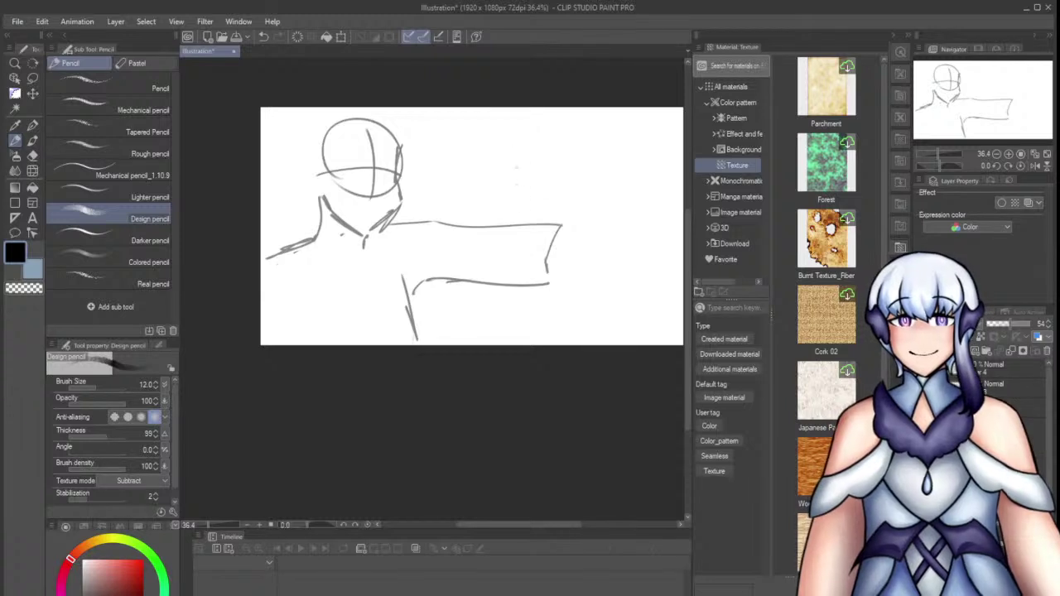
key(Delete)
key(ctrl+z)
Sketch a light head circle with curved cross guidelines and an angled jaw below it in the right half of the canvas
mouse_move(560, 217)
mouse_down()
mouse_move(615, 211)
mouse_move(544, 189)
mouse_move(596, 219)
mouse_move(548, 199)
mouse_up()
key(ctrl+z)
key(ctrl+z)
mouse_move(558, 215)
mouse_down()
mouse_move(606, 148)
mouse_move(555, 212)
mouse_up()
mouse_move(589, 144)
mouse_down()
mouse_move(586, 235)
mouse_move(550, 212)
mouse_move(631, 195)
mouse_up()
key(ctrl+z)
key(ctrl+z)
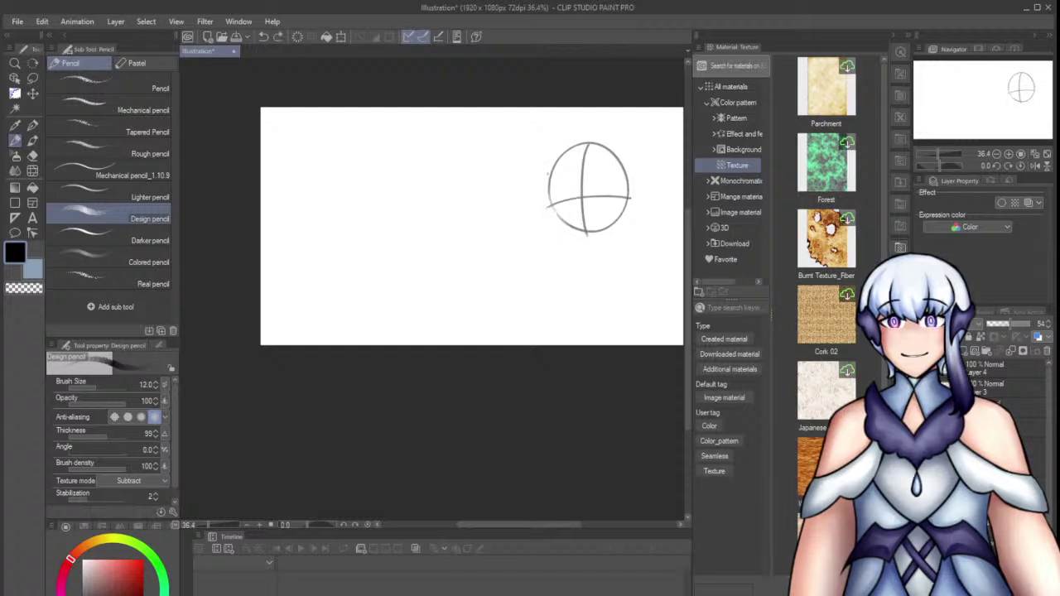
drag(559, 235, 596, 259)
key(ctrl+z)
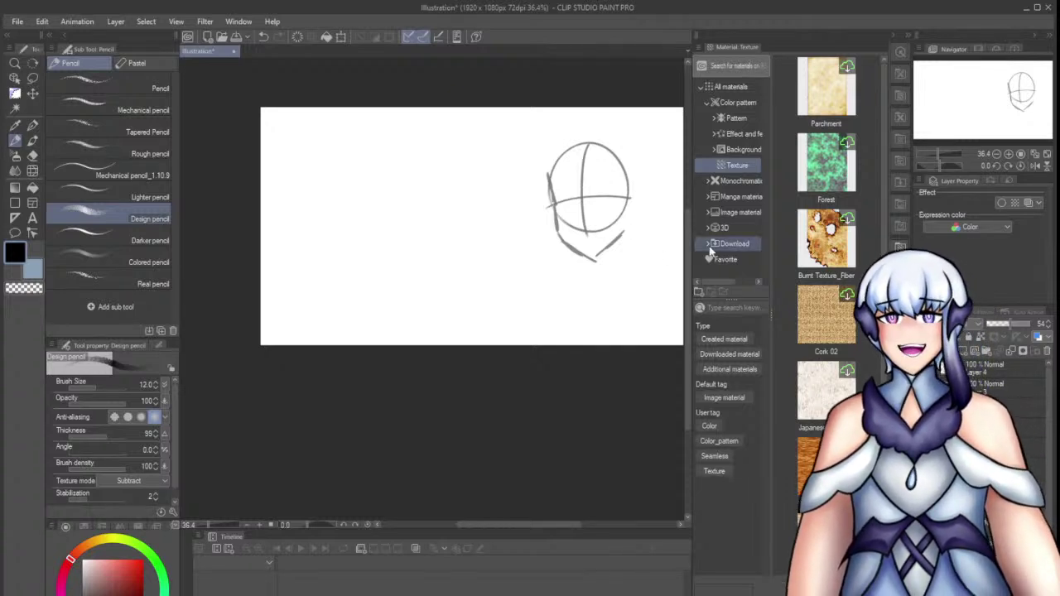
On the full-opacity upper layer, draw the dark cheek and jaw outline over the rough head, meeting in a pointed chin
click(965, 363)
scroll(480, 253, down, 3)
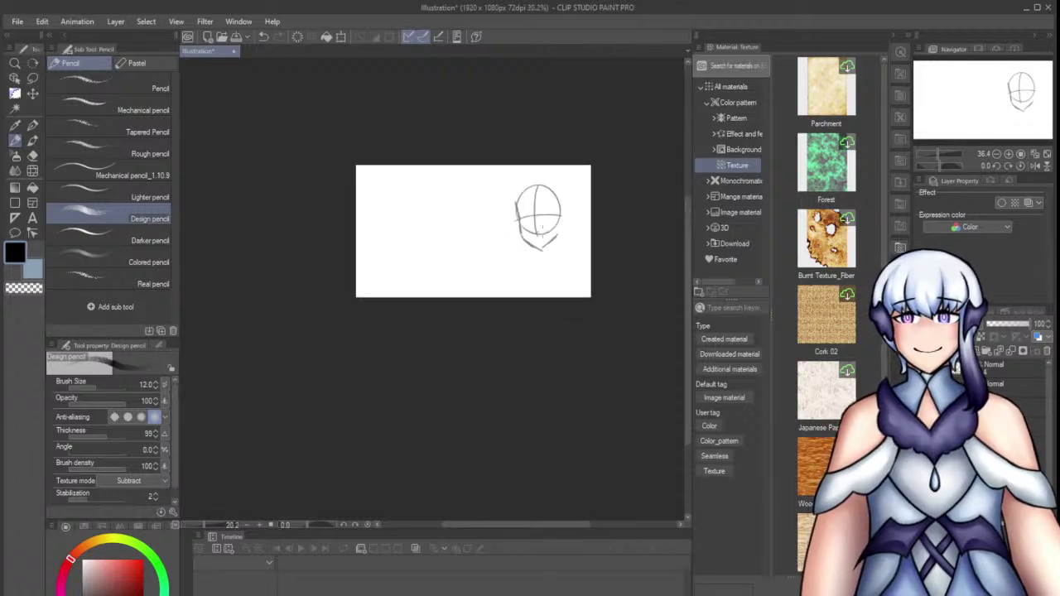
scroll(580, 248, up, 3)
scroll(480, 213, up, 3)
mouse_move(448, 166)
mouse_down()
mouse_move(484, 291)
mouse_move(530, 323)
mouse_up()
key(ctrl+z)
drag(479, 288, 534, 323)
key(ctrl+z)
key(ctrl+z)
drag(481, 289, 501, 300)
mouse_move(630, 247)
mouse_down()
mouse_move(617, 271)
mouse_move(553, 319)
mouse_up()
key(ctrl+z)
key(ctrl+z)
mouse_move(621, 270)
mouse_down()
mouse_move(548, 328)
mouse_move(528, 324)
mouse_up()
Draw a small mouth above the chin and two narrow oval eyes along the horizontal guideline
drag(533, 271, 548, 290)
key(ctrl+z)
mouse_move(534, 277)
mouse_down()
mouse_move(544, 290)
mouse_move(549, 283)
mouse_move(537, 286)
mouse_up()
key(ctrl+z)
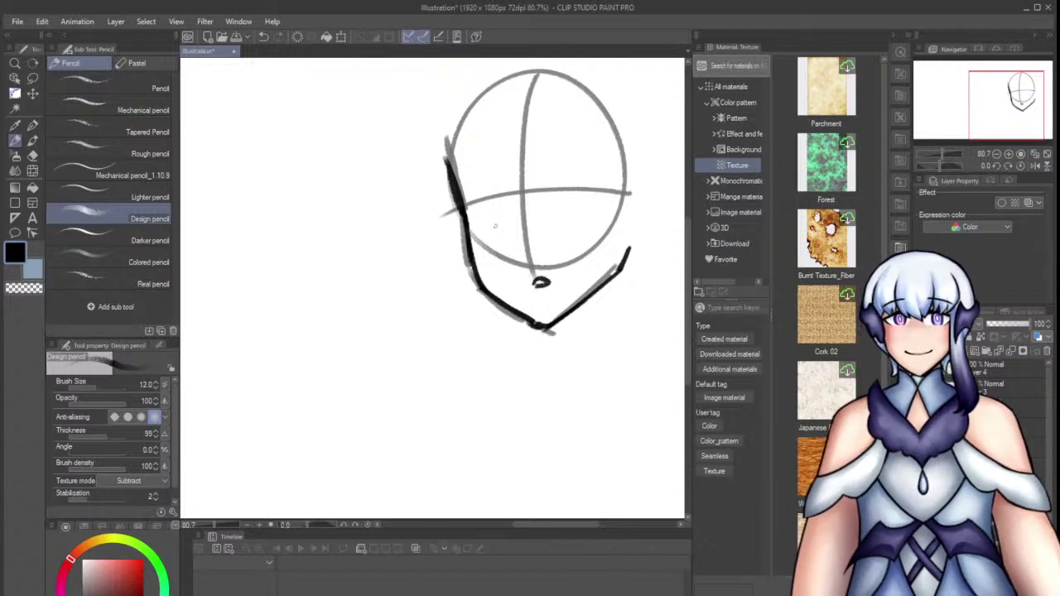
mouse_move(501, 187)
mouse_down()
mouse_move(495, 217)
mouse_move(500, 189)
mouse_up()
key(ctrl+z)
key(ctrl+z)
mouse_move(562, 178)
mouse_down()
mouse_move(556, 217)
mouse_move(563, 179)
mouse_up()
key(ctrl+z)
key(ctrl+z)
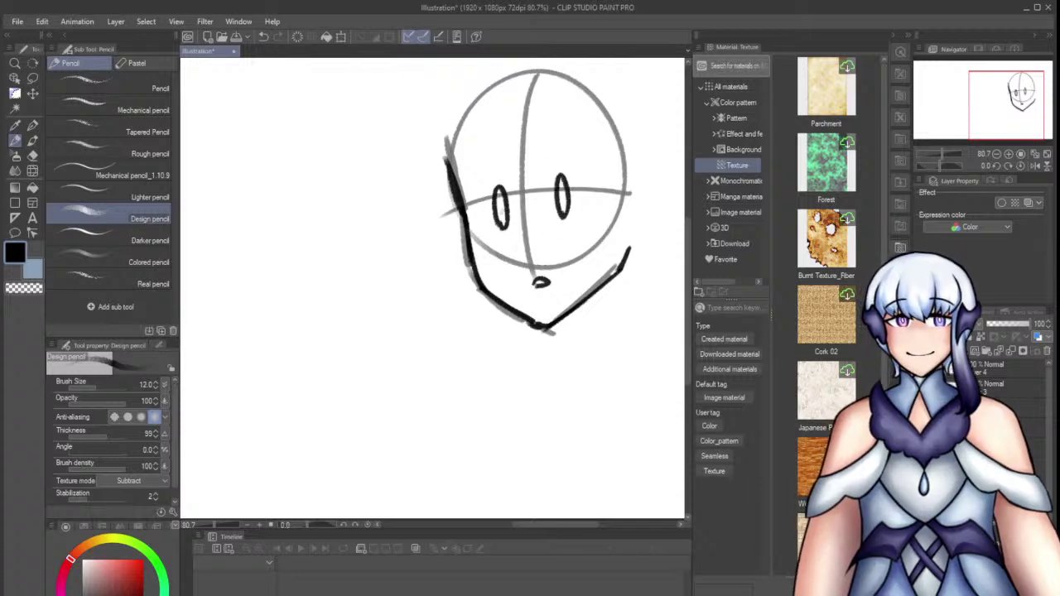
Draw the wavy central bang strand falling from the forehead to between the eyes
mouse_move(497, 101)
mouse_down()
mouse_move(502, 192)
mouse_move(532, 170)
mouse_move(546, 197)
mouse_up()
key(ctrl+z)
key(ctrl+z)
drag(549, 114, 549, 206)
key(ctrl+z)
mouse_move(547, 107)
mouse_down()
mouse_move(552, 197)
mouse_move(593, 187)
mouse_up()
key(ctrl+z)
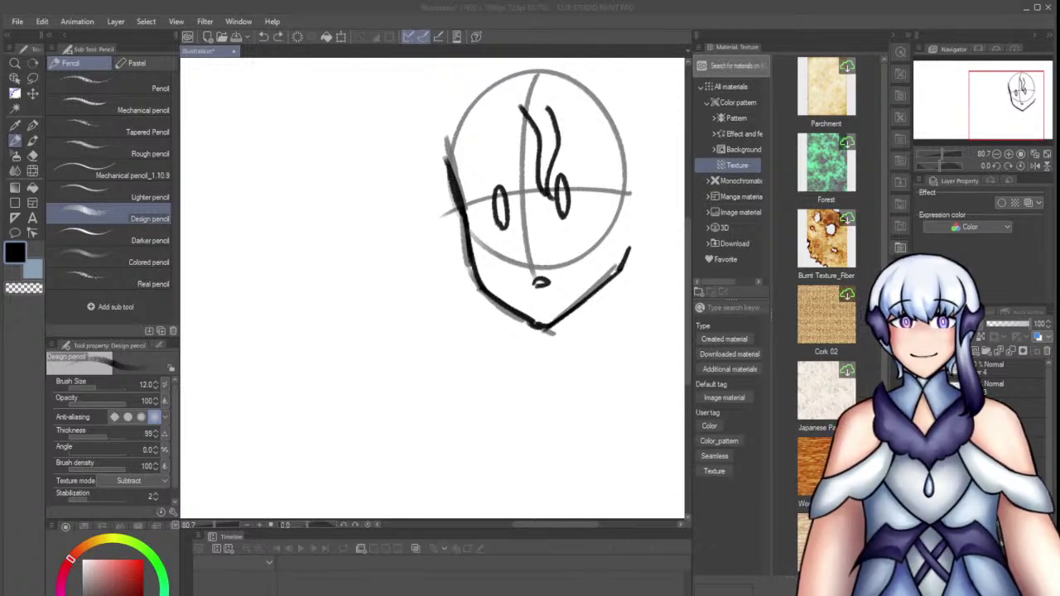
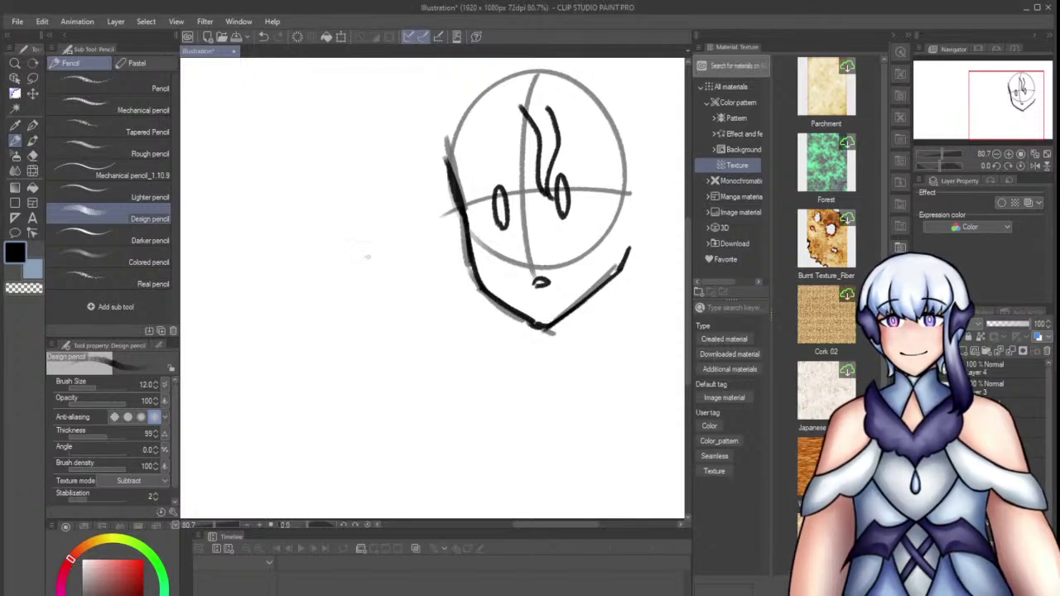
Draw further curved bang strands on both sides of the central one, plus a short lock at the temple
drag(513, 102, 495, 186)
key(ctrl+z)
drag(515, 116, 512, 201)
drag(486, 131, 503, 197)
drag(582, 131, 621, 183)
key(ctrl+z)
key(ctrl+z)
mouse_move(564, 100)
mouse_down()
mouse_move(593, 156)
mouse_move(591, 191)
mouse_up()
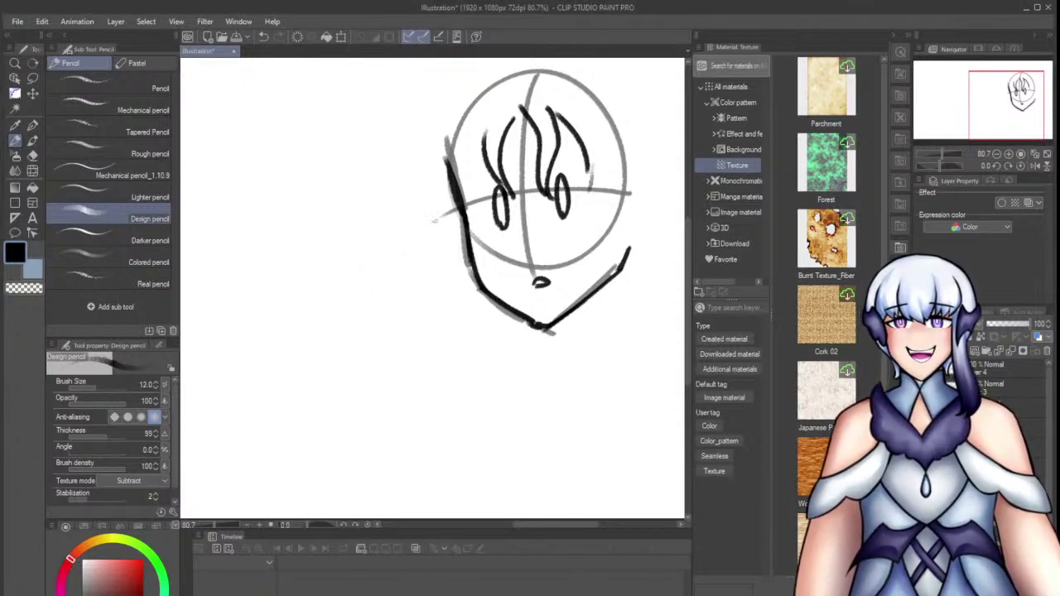
drag(473, 160, 464, 214)
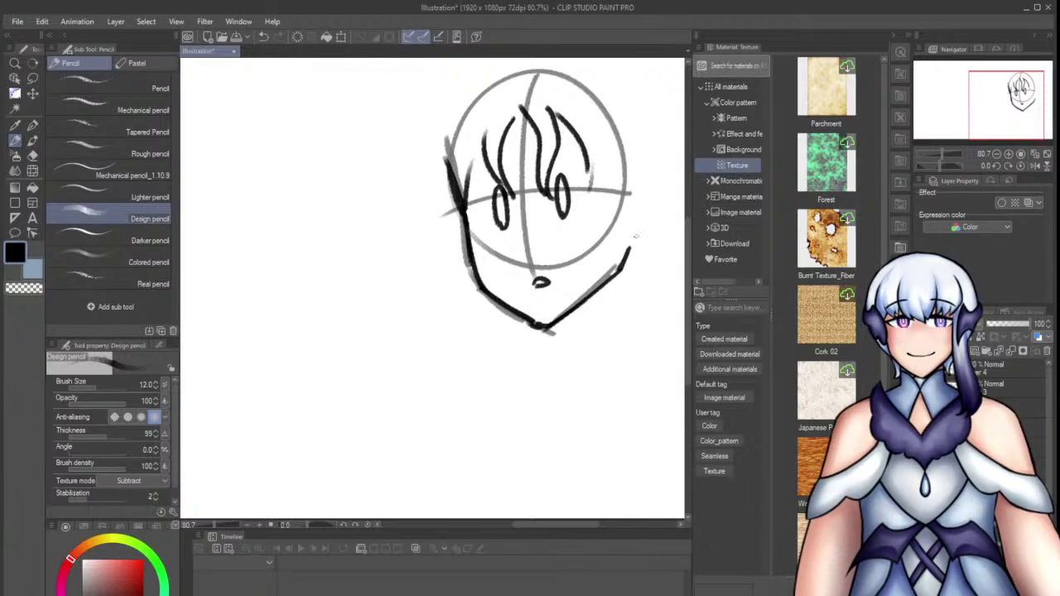
Erase the upper end of the jaw line on the viewer's right and draw a four-pointed diamond earring there
mouse_move(617, 227)
mouse_down()
mouse_move(603, 283)
mouse_move(627, 234)
mouse_move(610, 276)
mouse_up()
key(ctrl+z)
key(e)
mouse_move(626, 239)
mouse_down()
mouse_move(637, 251)
mouse_move(609, 267)
mouse_up()
key(p)
key(p)
drag(605, 267, 619, 307)
key(ctrl+z)
drag(607, 266, 635, 301)
mouse_move(628, 228)
mouse_down()
mouse_move(644, 288)
mouse_move(634, 250)
mouse_move(650, 260)
mouse_move(637, 299)
mouse_up()
key(ctrl+z)
key(ctrl+z)
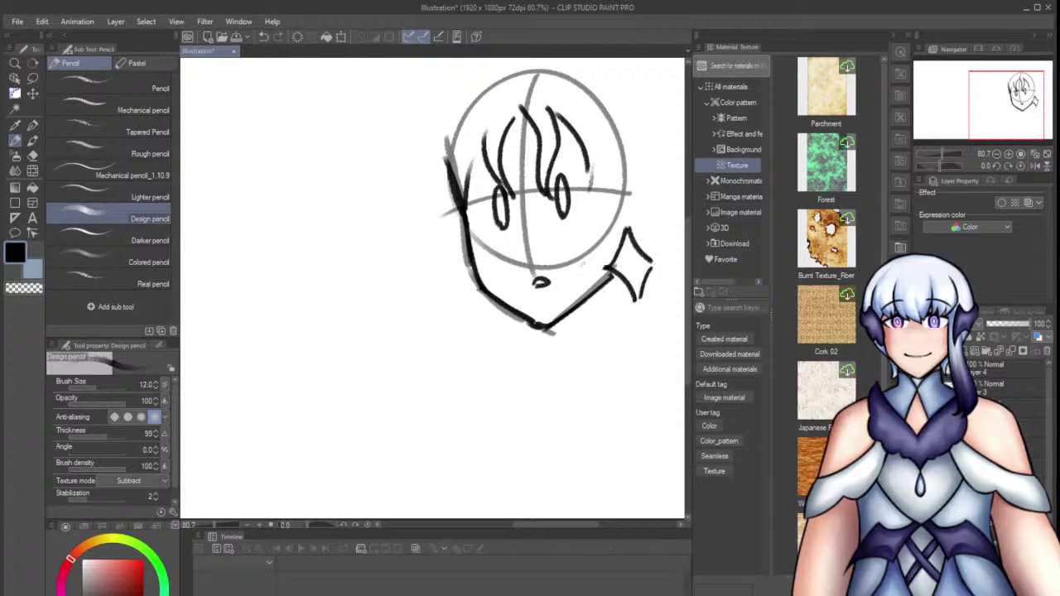
Draw a matching, partly hidden diamond earring beside the jaw on the viewer's left
key(ctrl+z)
drag(471, 247, 455, 291)
drag(455, 291, 482, 319)
drag(482, 319, 487, 304)
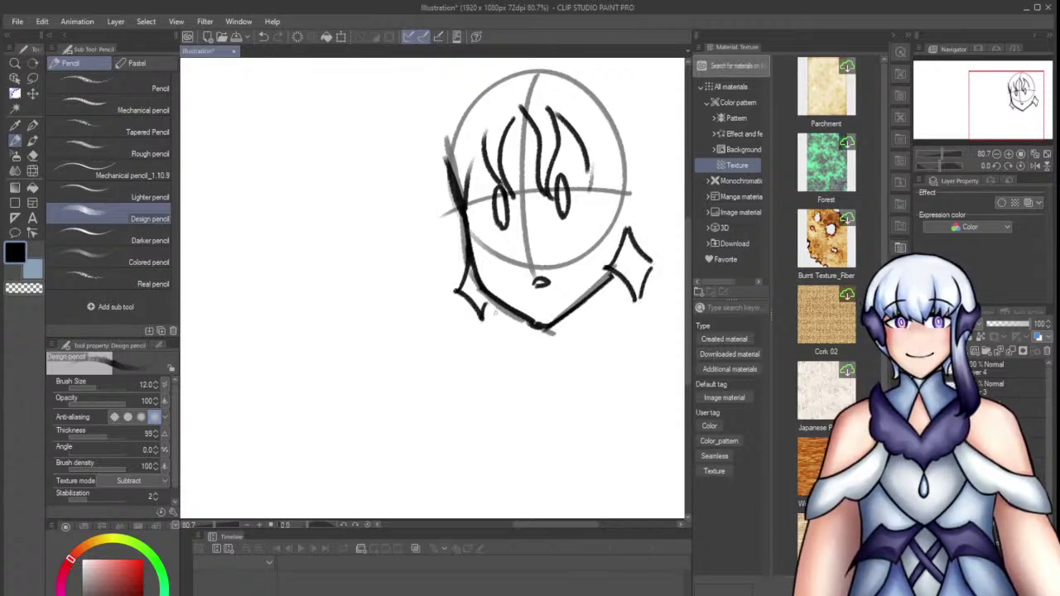
key(ctrl+z)
Draw the side hair locks framing the face, running down past both temples
drag(592, 146, 609, 208)
drag(612, 208, 615, 230)
drag(476, 152, 438, 224)
key(ctrl+z)
drag(434, 149, 454, 251)
key(ctrl+z)
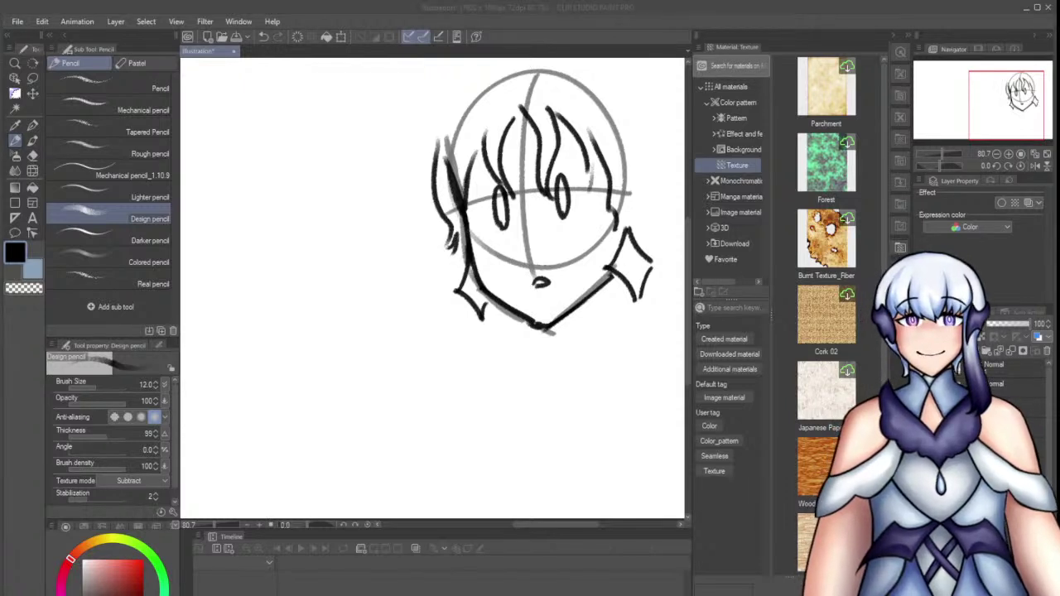
Erase the upper ends of the central bangs and draw a large four-pointed diamond ornament above the forehead
key(e)
mouse_move(516, 114)
mouse_down()
mouse_move(515, 93)
mouse_move(527, 121)
mouse_up()
key(p)
drag(518, 82, 537, 114)
mouse_move(540, 117)
mouse_down()
mouse_move(525, 176)
mouse_move(523, 162)
mouse_up()
key(ctrl+z)
drag(517, 82, 495, 130)
drag(496, 130, 517, 157)
click(529, 168)
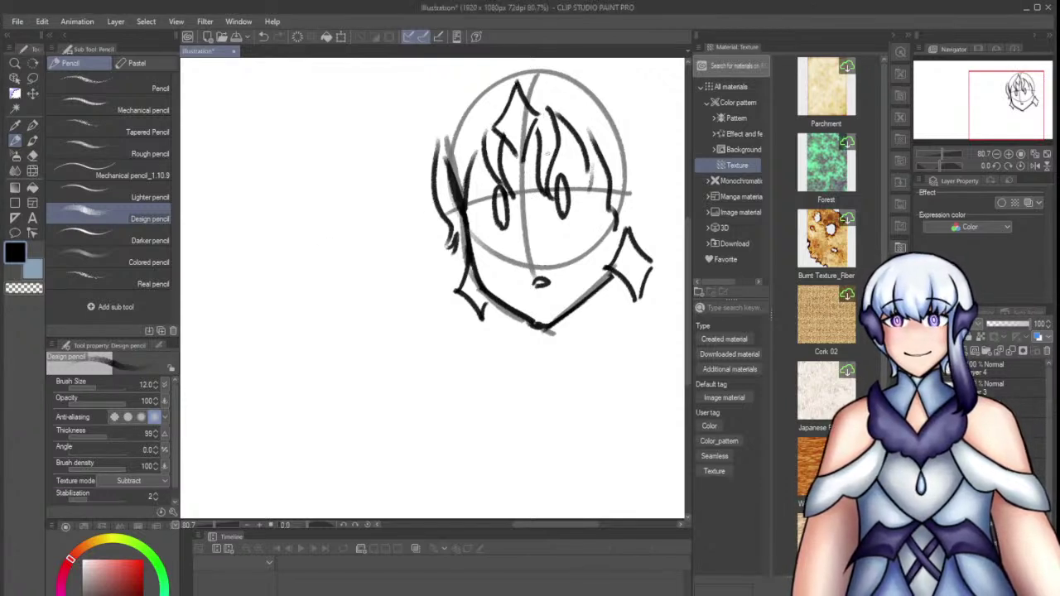
Draw four smaller diamond ornaments across the hair, two on each side of the large one
mouse_move(576, 107)
mouse_down()
mouse_move(581, 137)
mouse_move(596, 142)
mouse_up()
mouse_move(628, 96)
mouse_down()
mouse_move(623, 121)
mouse_move(636, 114)
mouse_move(644, 126)
mouse_up()
drag(626, 121, 635, 129)
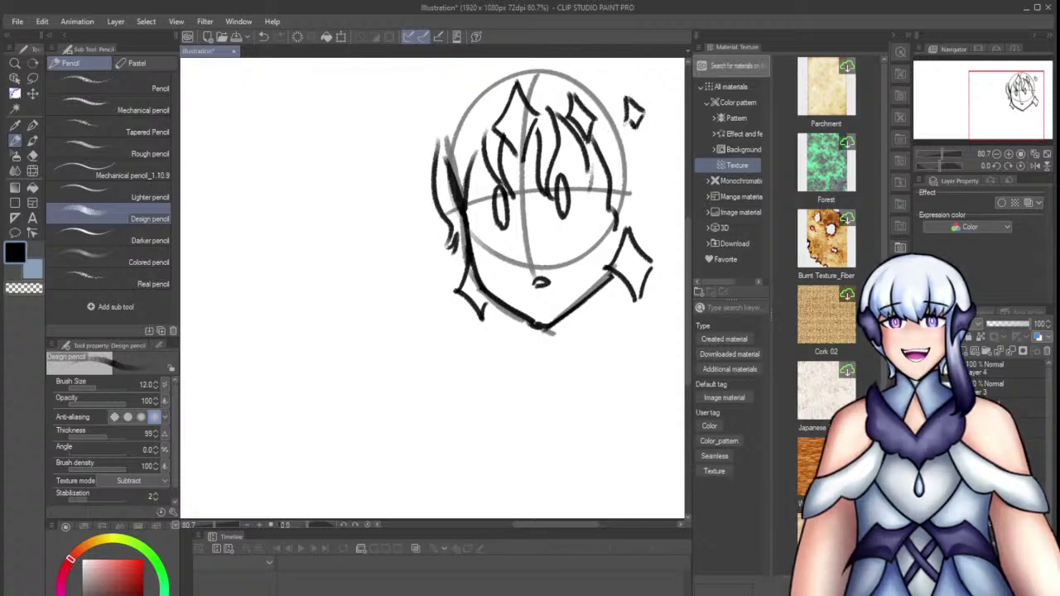
mouse_move(469, 108)
mouse_down()
mouse_move(461, 140)
mouse_move(475, 147)
mouse_move(443, 144)
mouse_up()
key(ctrl+z)
mouse_move(432, 129)
mouse_down()
mouse_move(443, 140)
mouse_move(426, 145)
mouse_move(439, 152)
mouse_up()
Draw the rounded outline of the hair over the top of the head circle
mouse_move(444, 140)
mouse_down()
mouse_move(438, 153)
mouse_move(477, 82)
mouse_up()
key(ctrl+z)
drag(434, 131, 490, 77)
drag(453, 105, 555, 77)
key(ctrl+z)
drag(487, 71, 596, 67)
key(ctrl+z)
drag(517, 64, 608, 74)
key(ctrl+z)
key(ctrl+z)
mouse_move(446, 116)
mouse_down()
mouse_move(489, 75)
mouse_move(538, 62)
mouse_move(621, 62)
mouse_move(659, 105)
mouse_up()
key(ctrl+z)
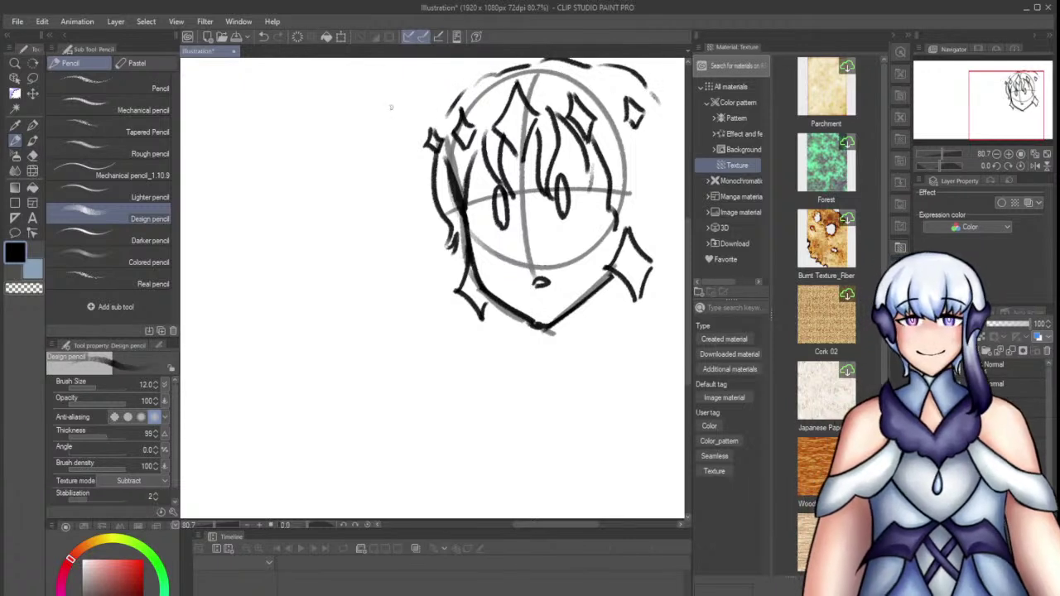
Draw long wavy hair outlines down both sides of the head and two short neck lines below the jaw
scroll(418, 120, down, 2)
drag(560, 165, 566, 212)
key(ctrl+z)
mouse_move(576, 115)
mouse_down()
mouse_move(604, 162)
mouse_move(597, 172)
mouse_move(606, 229)
mouse_up()
key(ctrl+z)
drag(430, 176, 421, 264)
drag(500, 246, 497, 261)
drag(548, 228, 552, 258)
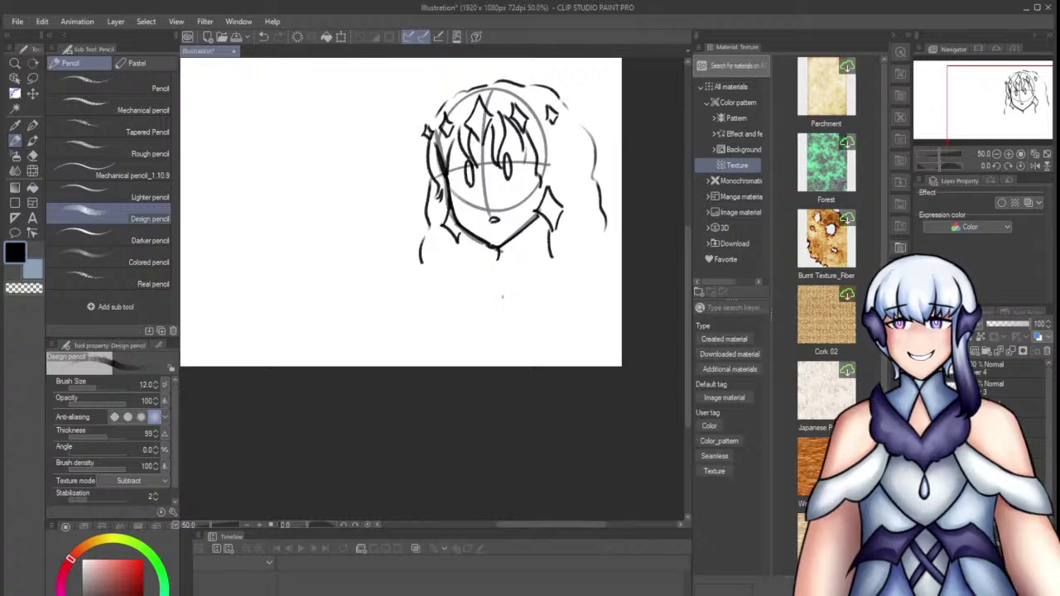
Draw a curved neckline and collar band around the base of the neck
scroll(495, 282, up, 3)
drag(497, 242, 610, 251)
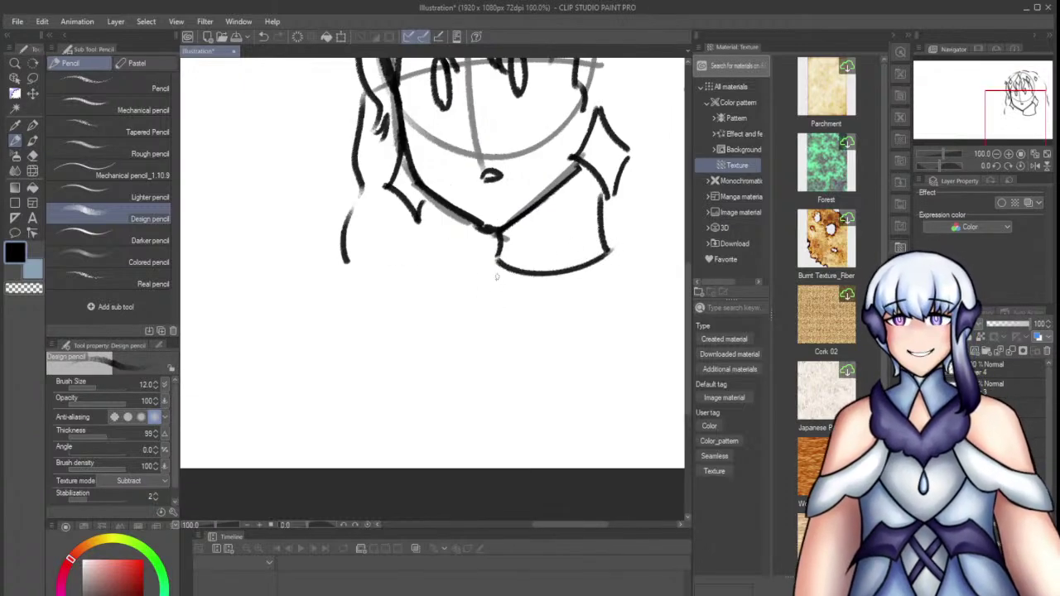
key(ctrl+z)
mouse_move(478, 260)
mouse_down()
mouse_move(487, 293)
mouse_move(520, 287)
mouse_up()
mouse_move(612, 249)
mouse_down()
mouse_move(597, 272)
mouse_move(540, 291)
mouse_move(684, 278)
mouse_up()
key(ctrl+z)
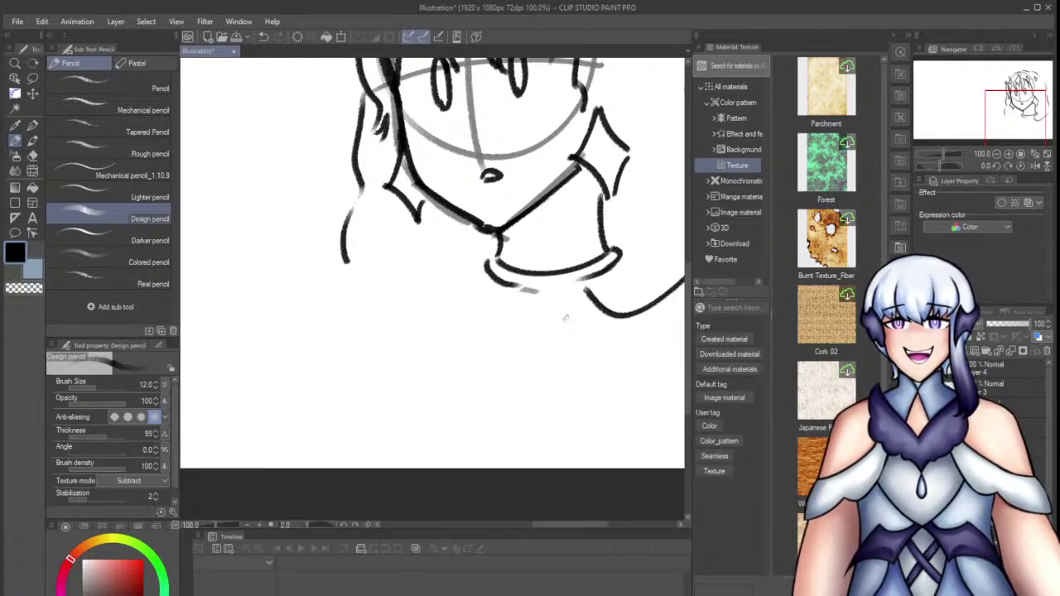
mouse_move(543, 297)
mouse_down()
mouse_move(460, 304)
mouse_move(488, 265)
mouse_up()
key(ctrl+z)
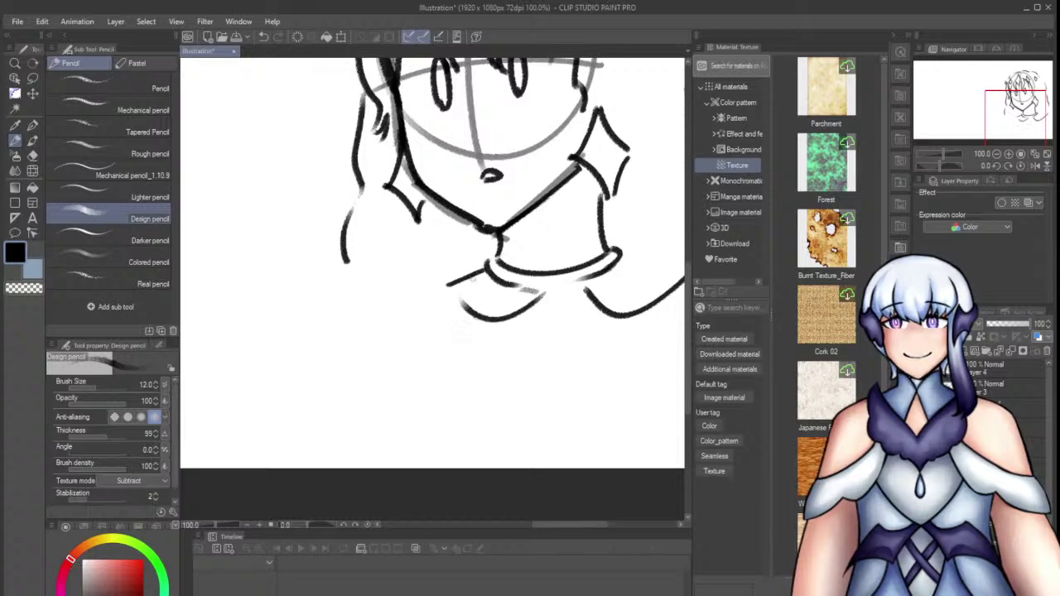
key(ctrl+z)
key(ctrl+z)
key(ctrl+z)
key(ctrl+y)
key(ctrl+z)
Draw two wide collar flaps spreading from the neck, with curved lower edges and sloping upper edges
drag(565, 287, 685, 292)
mouse_move(547, 292)
mouse_down()
mouse_move(527, 307)
mouse_move(443, 298)
mouse_up()
key(ctrl+z)
drag(540, 293, 421, 298)
drag(487, 267, 424, 297)
key(ctrl+z)
drag(618, 252, 681, 272)
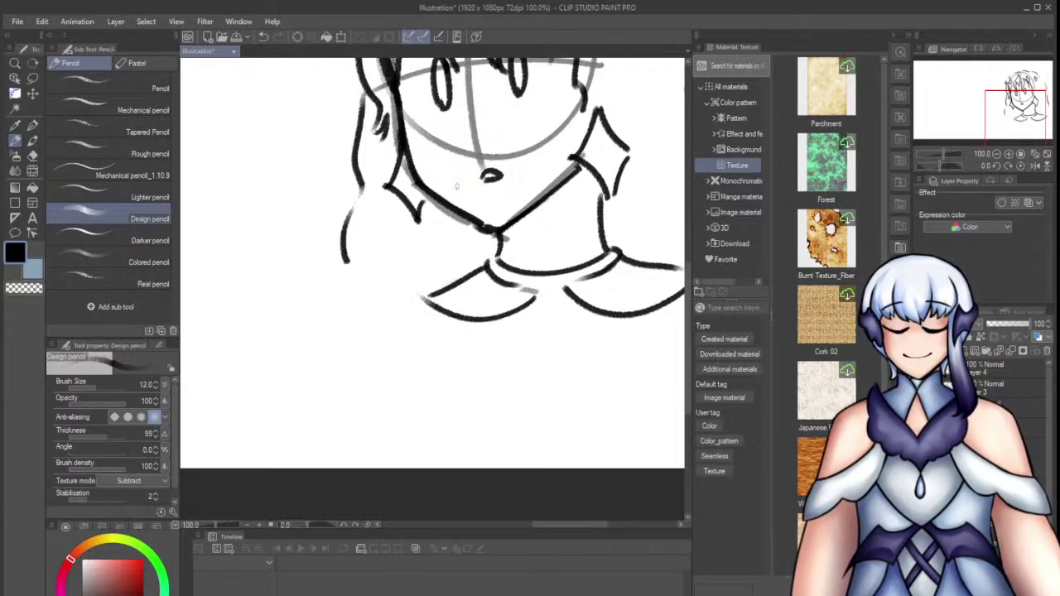
Add a parallel border line with rounded outer tips beneath the curved edge of each collar flap
scroll(532, 273, down, 3)
key(ctrl+z)
drag(610, 265, 656, 275)
key(ctrl+z)
mouse_move(549, 288)
mouse_down()
mouse_move(601, 314)
mouse_move(651, 289)
mouse_up()
key(ctrl+z)
drag(595, 316, 671, 276)
drag(657, 274, 671, 273)
mouse_move(450, 292)
mouse_down()
mouse_move(431, 299)
mouse_move(508, 328)
mouse_up()
key(ctrl+z)
drag(546, 292, 495, 316)
drag(431, 299, 502, 315)
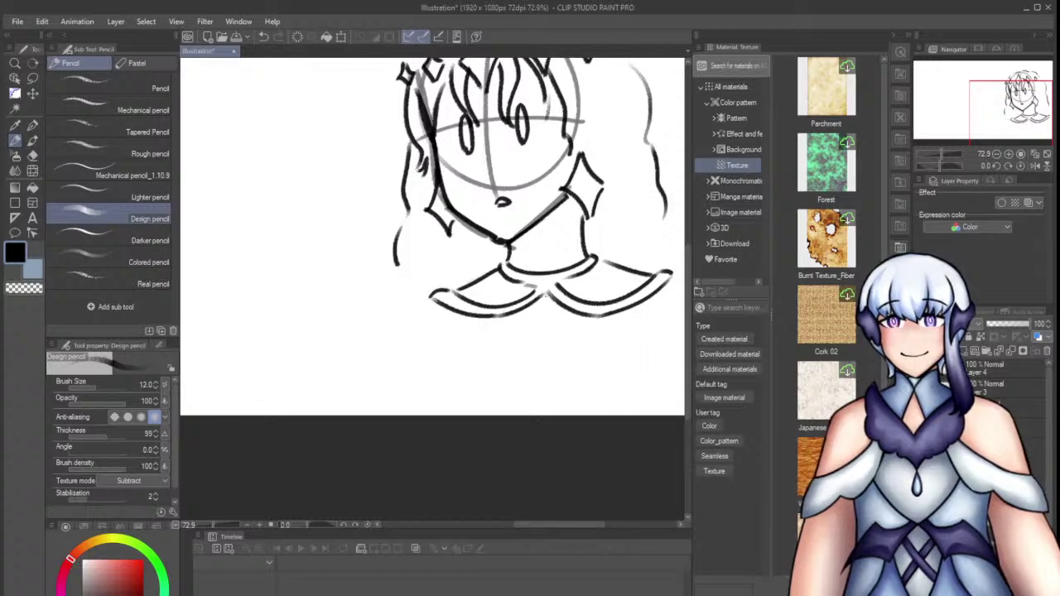
Draw a vertical fold line through each collar flap, from its upper edge down to the border
mouse_move(596, 262)
mouse_down()
mouse_move(605, 314)
mouse_move(610, 300)
mouse_up()
key(ctrl+z)
key(ctrl+z)
drag(599, 258, 605, 304)
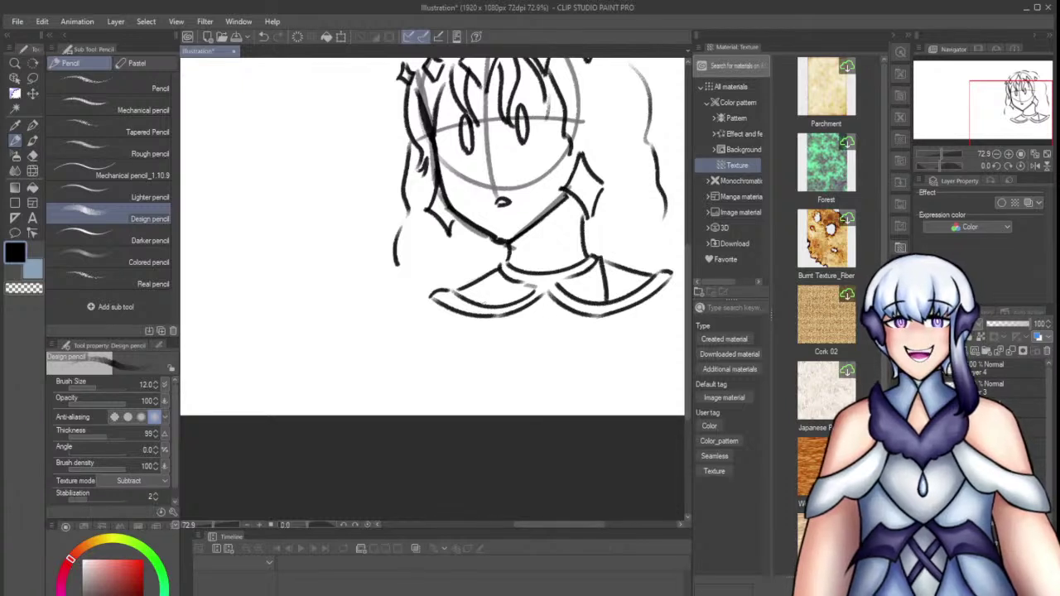
drag(495, 266, 495, 305)
Draw two torso side lines from the collar to the canvas's lower edge, with a faint centre line between them
drag(609, 321, 608, 415)
key(ctrl+z)
drag(540, 324, 545, 407)
key(ctrl+z)
drag(497, 321, 502, 414)
key(ctrl+z)
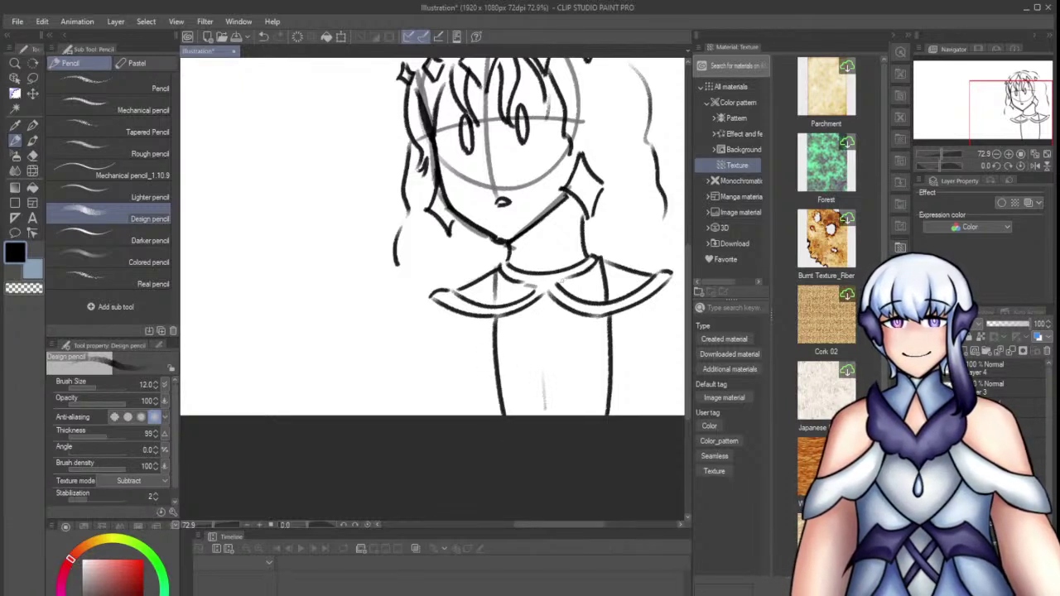
Draw the sloping shoulder lines outward from the collar tips and the left arm's outer and inner lines to the canvas's lower edge
scroll(558, 267, down, 3)
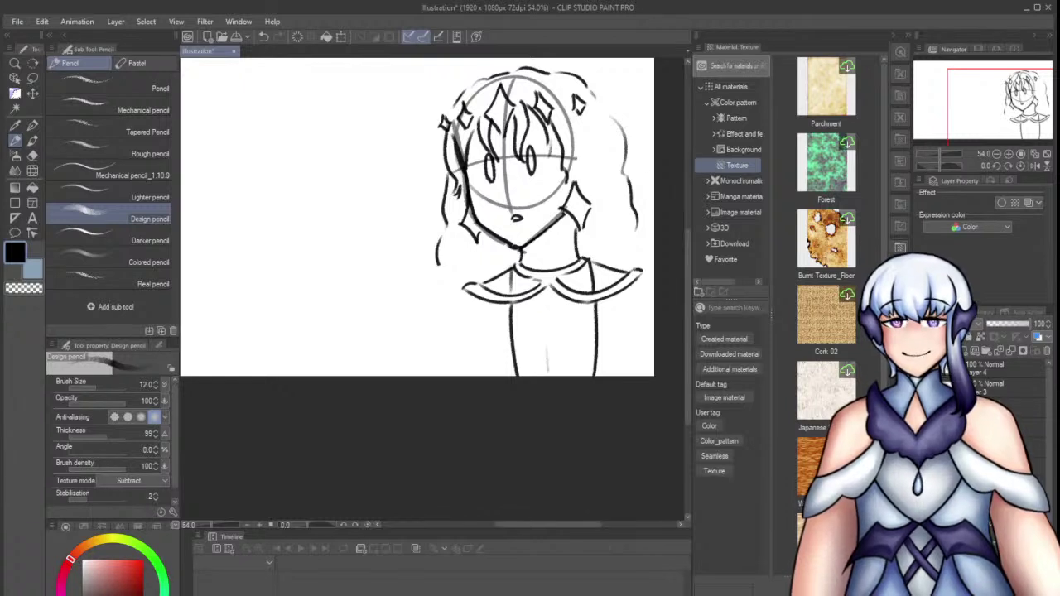
drag(641, 273, 656, 278)
mouse_move(468, 286)
mouse_down()
mouse_move(414, 315)
mouse_move(432, 305)
mouse_move(382, 424)
mouse_up()
key(ctrl+z)
drag(472, 295, 452, 377)
key(ctrl+z)
key(ctrl+z)
drag(455, 359, 449, 374)
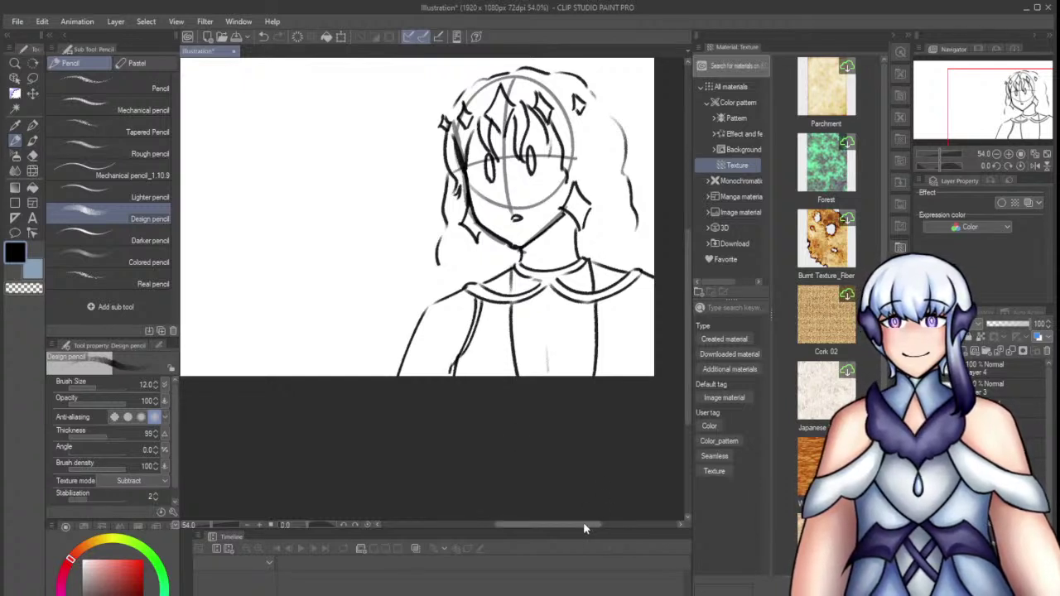
Extend the outer hair lines on both sides down to the shoulders, and hide the grey head guide layer
drag(585, 524, 568, 525)
drag(512, 269, 505, 304)
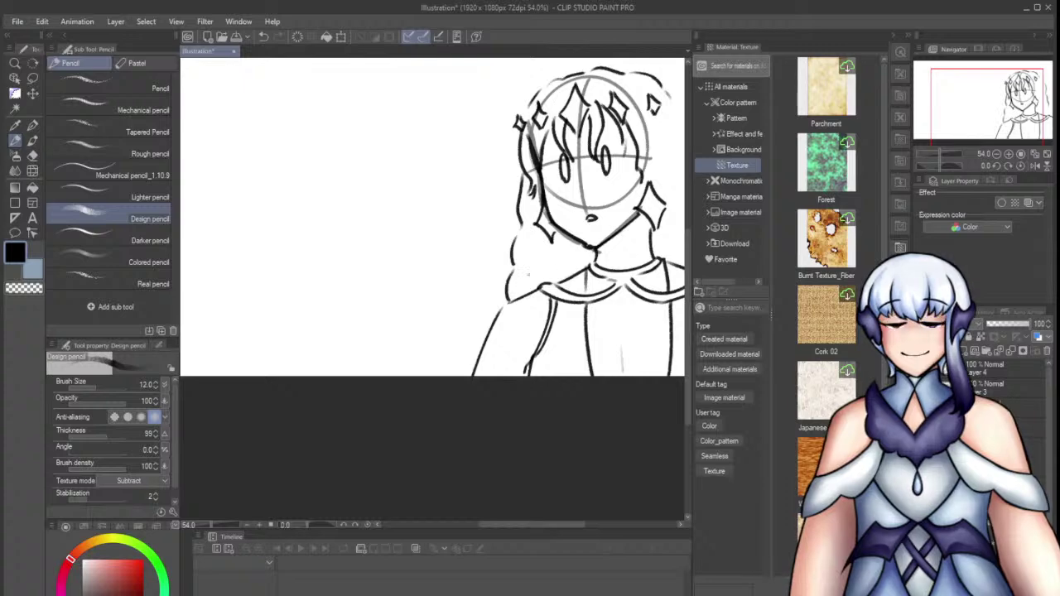
scroll(464, 232, down, 4)
scroll(545, 217, up, 4)
drag(639, 223, 653, 262)
key(ctrl+z)
key(ctrl+z)
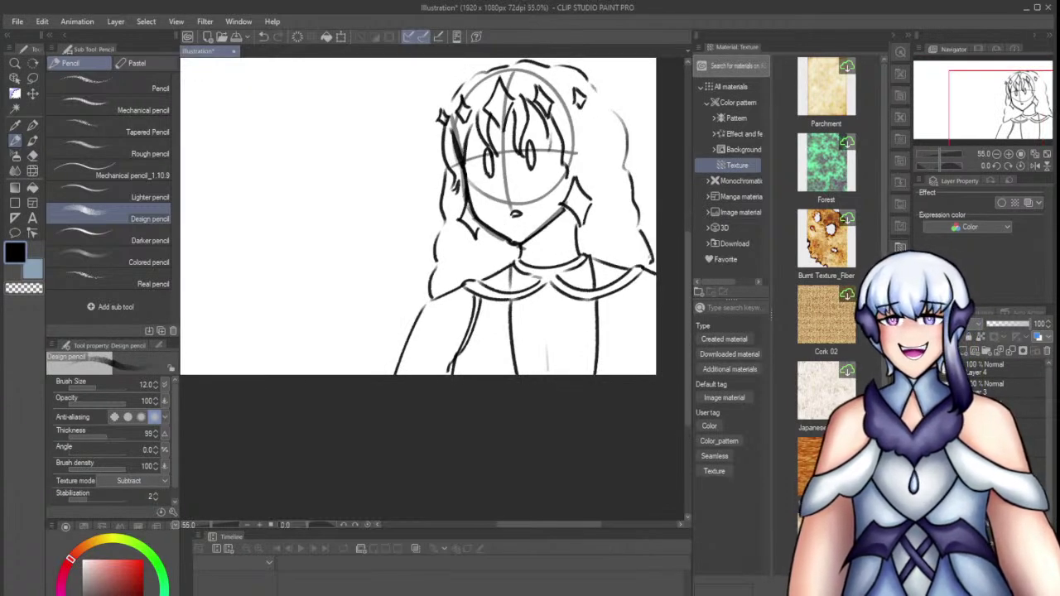
scroll(571, 194, down, 2)
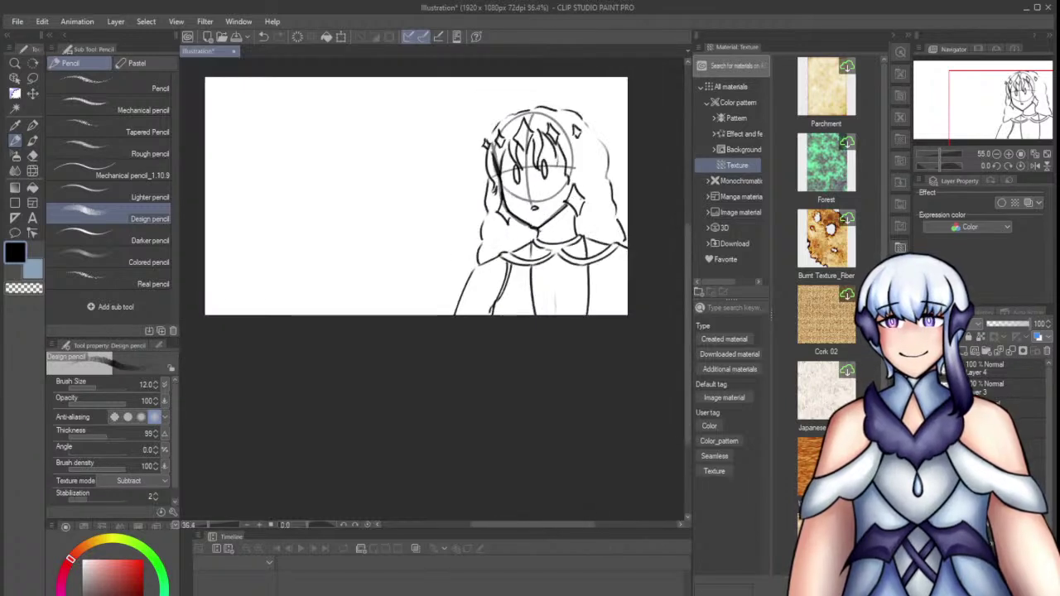
click(921, 408)
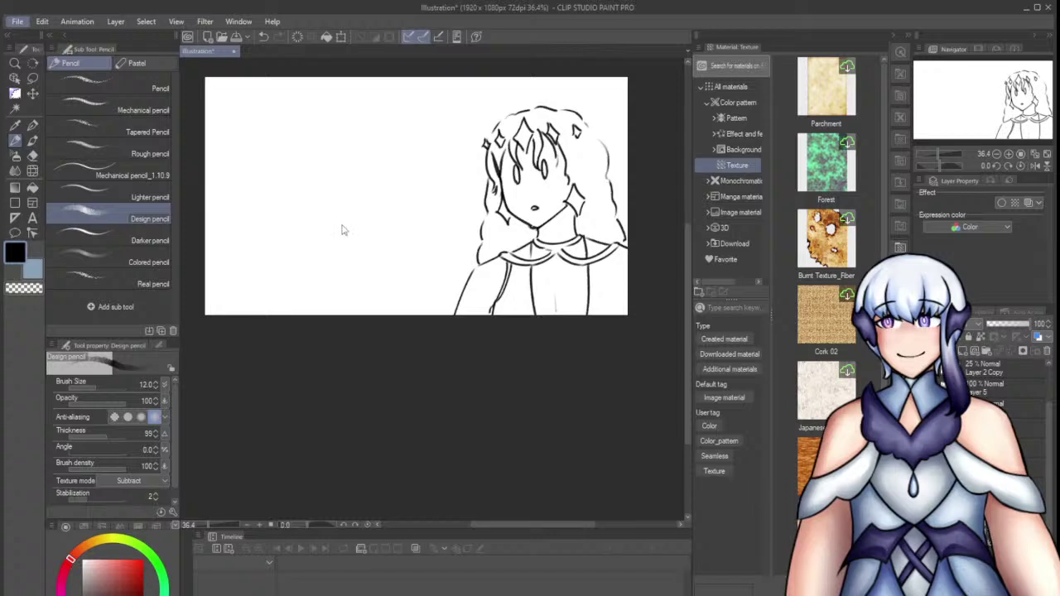
Create a new blank 1920 x 1080 px illustration and close the finished character sketch
key(alt+Tab)
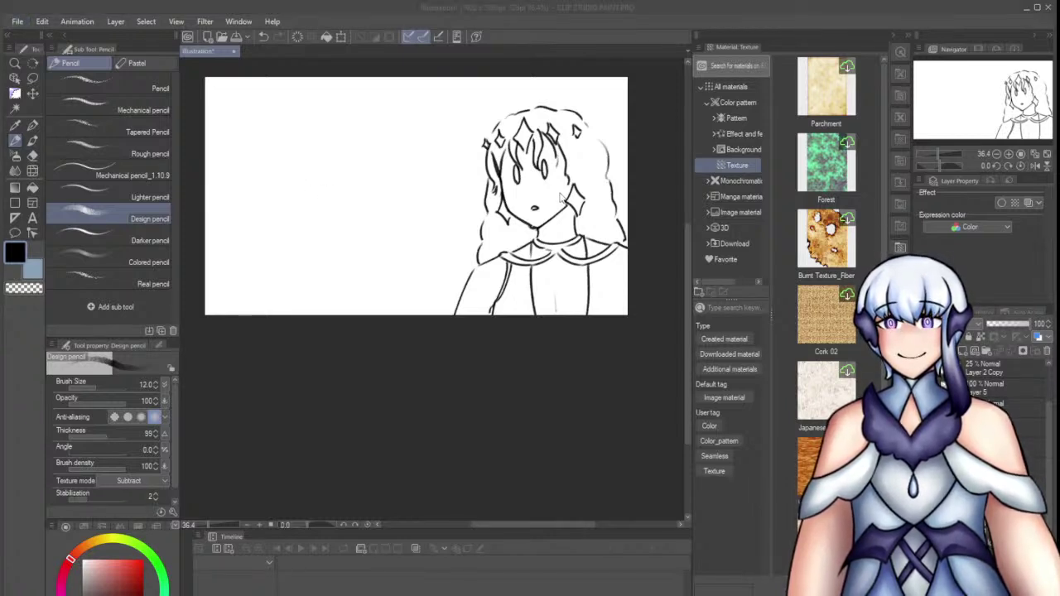
click(560, 193)
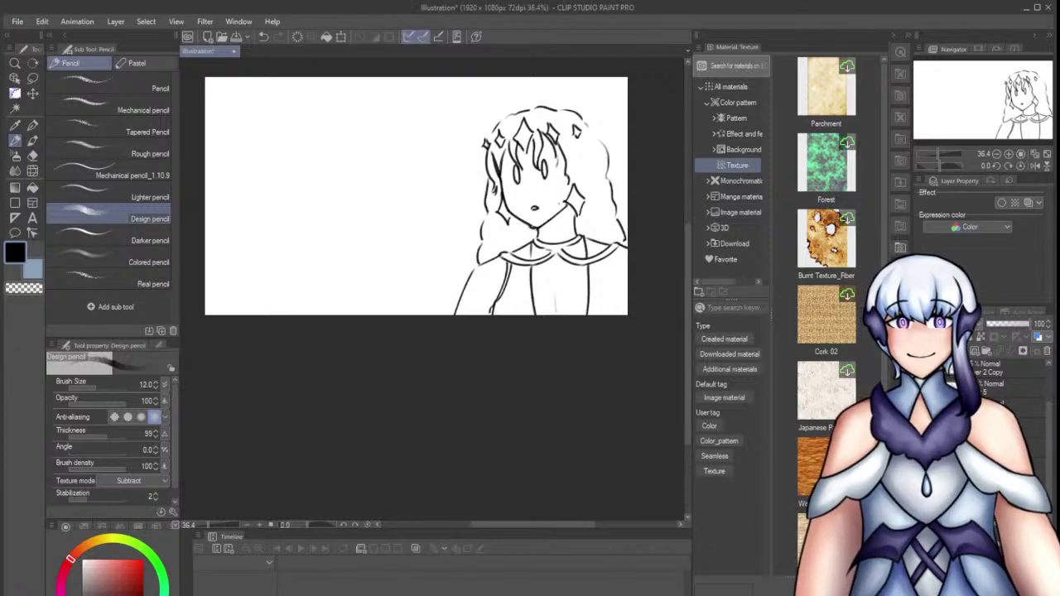
click(17, 25)
click(28, 40)
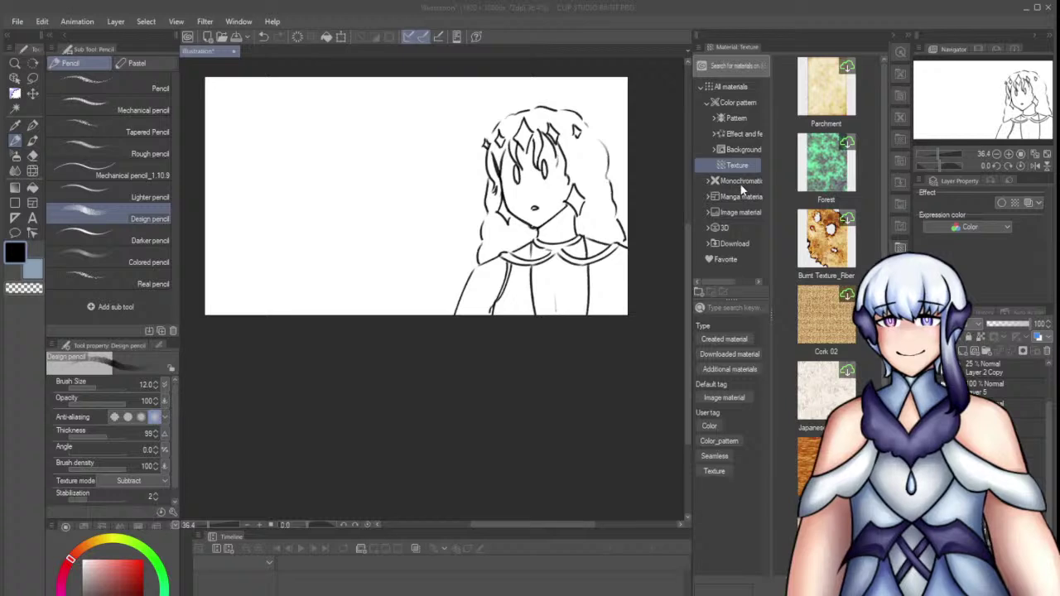
click(741, 186)
click(208, 53)
key(alt+Tab)
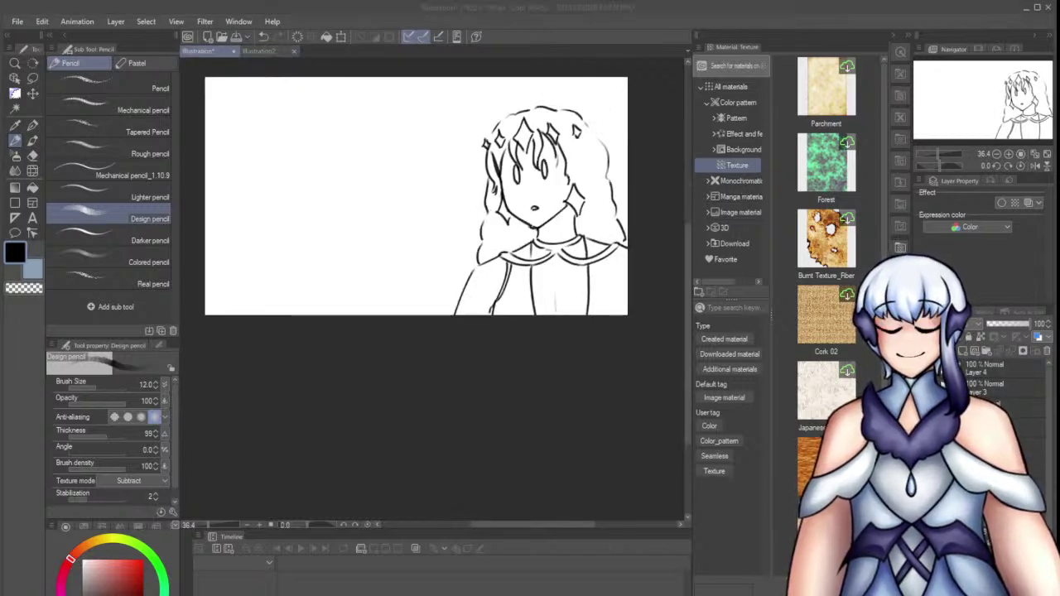
click(234, 50)
scroll(400, 137, down, 1)
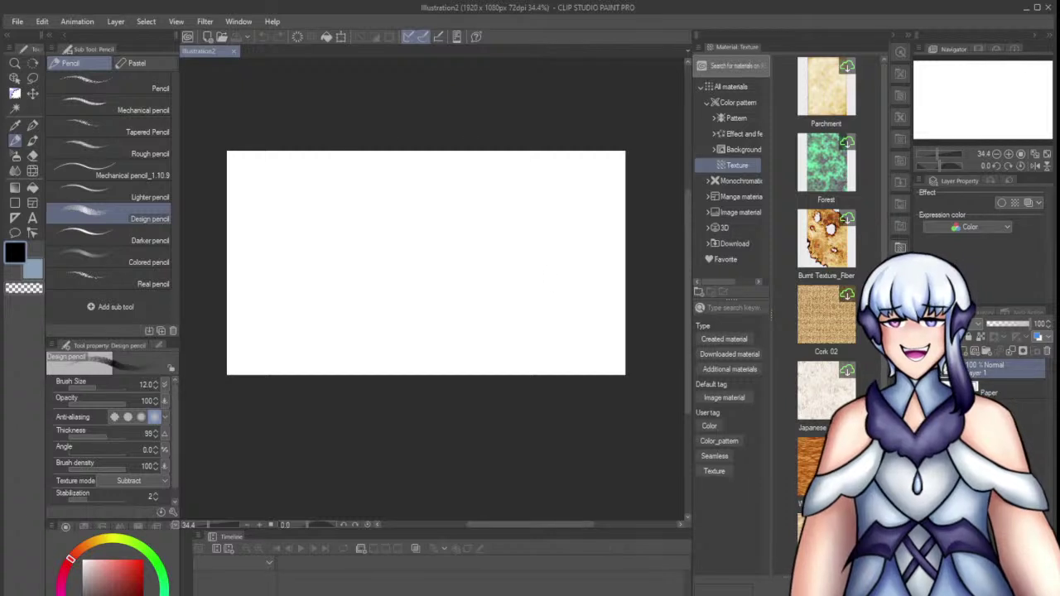
Draw two small round head circles side by side in the upper middle of the blank canvas
mouse_move(450, 197)
mouse_down()
mouse_move(455, 225)
mouse_move(478, 192)
mouse_move(448, 224)
mouse_move(445, 192)
mouse_up()
key(ctrl+z)
key(ctrl+z)
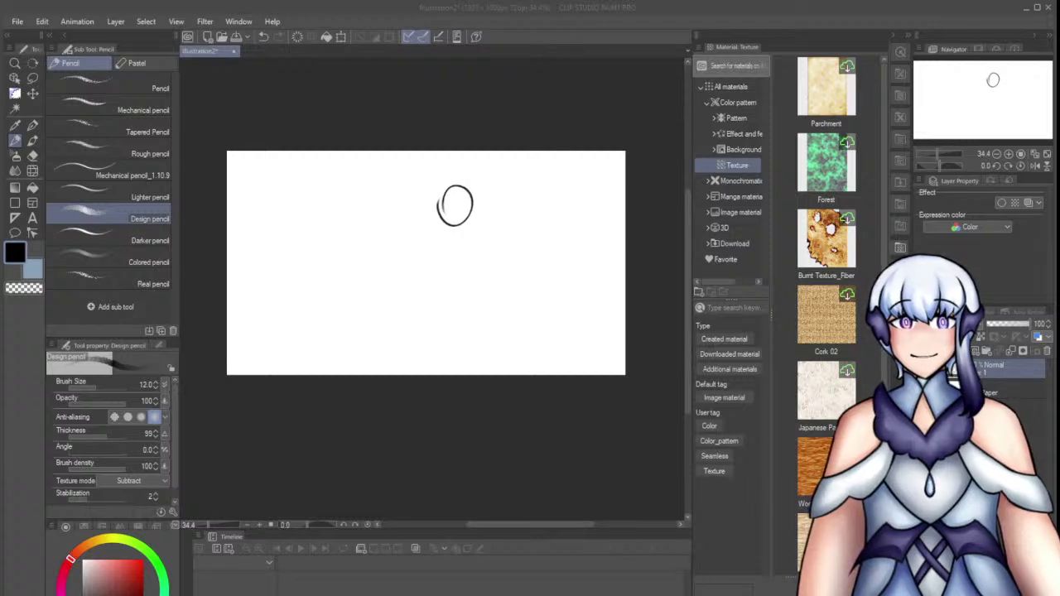
click(326, 70)
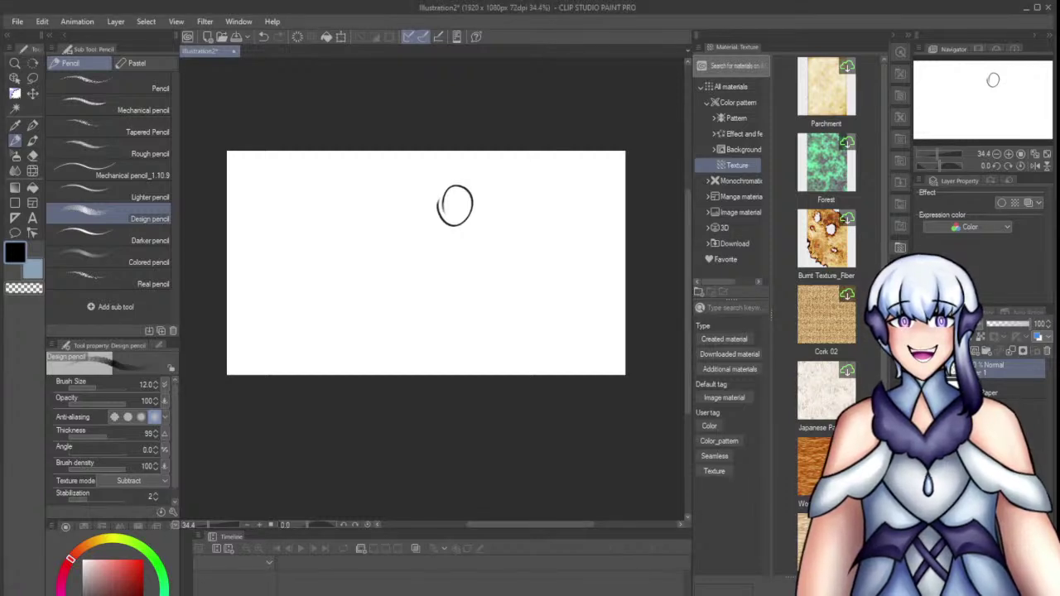
click(560, 204)
mouse_move(400, 204)
mouse_down()
mouse_move(401, 240)
mouse_move(406, 228)
mouse_up()
key(ctrl+z)
key(ctrl+z)
drag(416, 191, 404, 225)
mouse_move(408, 191)
mouse_down()
mouse_move(408, 227)
mouse_move(395, 206)
mouse_move(448, 227)
mouse_up()
key(ctrl+z)
key(ctrl+z)
key(ctrl+z)
mouse_move(452, 188)
mouse_down()
mouse_move(450, 226)
mouse_move(439, 222)
mouse_move(455, 207)
mouse_up()
Add angular jaw and face lines beneath the two head circles, with the left head facing left and the right head facing right
key(e)
key(p)
key(p)
drag(391, 211, 406, 247)
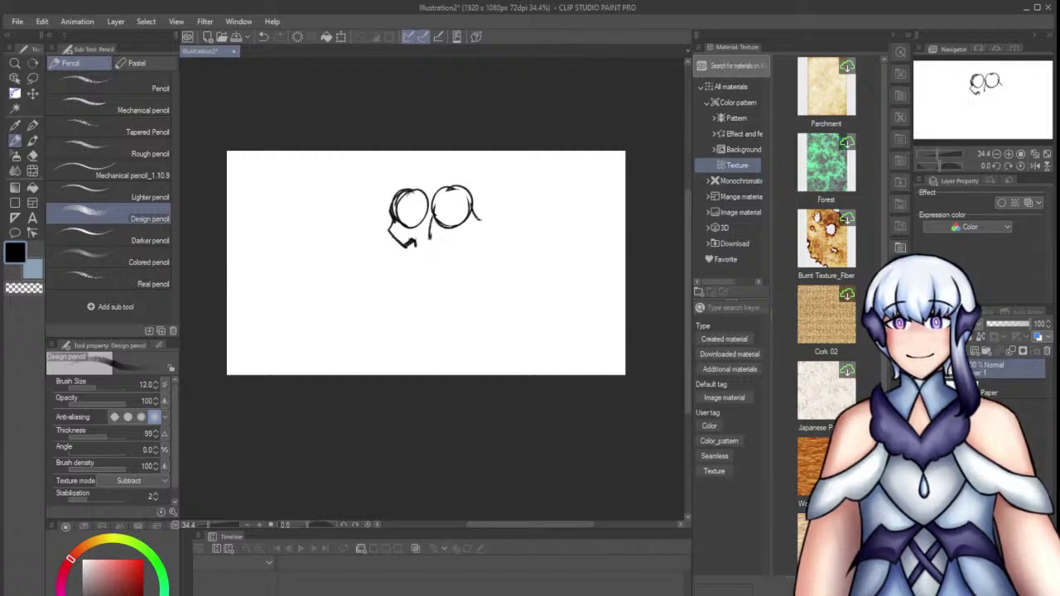
key(ctrl+z)
key(ctrl+z)
drag(473, 231, 481, 220)
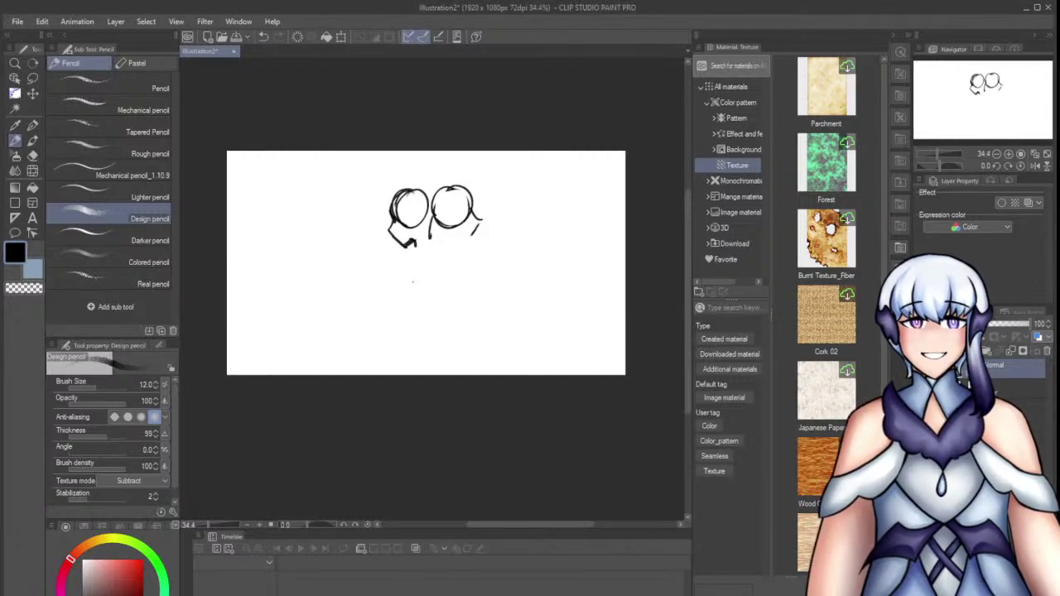
Sketch fringe strands inside the left head circle and a short face line beside the right head
scroll(420, 243, up, 3)
mouse_move(495, 222)
mouse_down()
mouse_move(523, 234)
mouse_move(513, 225)
mouse_move(507, 258)
mouse_up()
key(ctrl+z)
mouse_move(335, 137)
mouse_down()
mouse_move(360, 192)
mouse_move(353, 186)
mouse_move(385, 174)
mouse_up()
key(ctrl+z)
drag(374, 124, 385, 175)
drag(387, 133, 402, 214)
key(ctrl+z)
Erase parts of the head circles' upper edges and rework the fringe strands across both heads
key(e)
drag(372, 114, 413, 116)
mouse_move(521, 125)
mouse_down()
mouse_move(538, 146)
mouse_move(530, 140)
mouse_move(522, 167)
mouse_up()
key(p)
key(ctrl+z)
mouse_move(520, 122)
mouse_down()
mouse_move(508, 163)
mouse_move(483, 141)
mouse_up()
key(ctrl+z)
mouse_move(484, 141)
mouse_down()
mouse_move(507, 197)
mouse_move(412, 154)
mouse_move(381, 203)
mouse_up()
key(ctrl+z)
key(ctrl+z)
key(ctrl+z)
key(ctrl+z)
Draw the left head's side hair as curved strokes falling from the face to below the jaw
drag(412, 157, 385, 213)
drag(386, 214, 429, 198)
mouse_move(430, 202)
mouse_down()
mouse_move(442, 183)
mouse_move(406, 186)
mouse_move(416, 242)
mouse_move(460, 194)
mouse_move(444, 228)
mouse_move(455, 233)
mouse_up()
key(e)
key(p)
key(p)
key(ctrl+z)
Lasso the left head, shift it slightly away from the right head, and deselect it
key(m)
mouse_move(442, 171)
mouse_down()
mouse_move(289, 240)
mouse_move(431, 125)
mouse_up()
key(ctrl+t)
drag(381, 182, 353, 182)
key(Return)
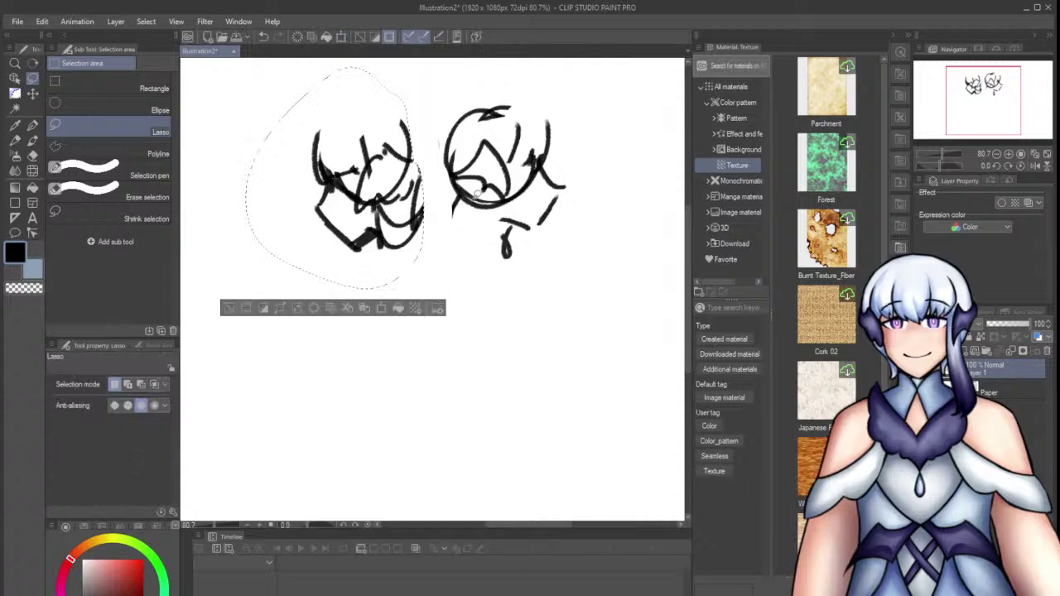
key(ctrl+d)
Draw rounded outer hair outlines over both heads, with back hair lines curving down between them
key(p)
key(p)
mouse_move(435, 121)
mouse_down()
mouse_move(419, 208)
mouse_move(449, 217)
mouse_move(481, 207)
mouse_move(455, 209)
mouse_up()
key(ctrl+z)
key(ctrl+z)
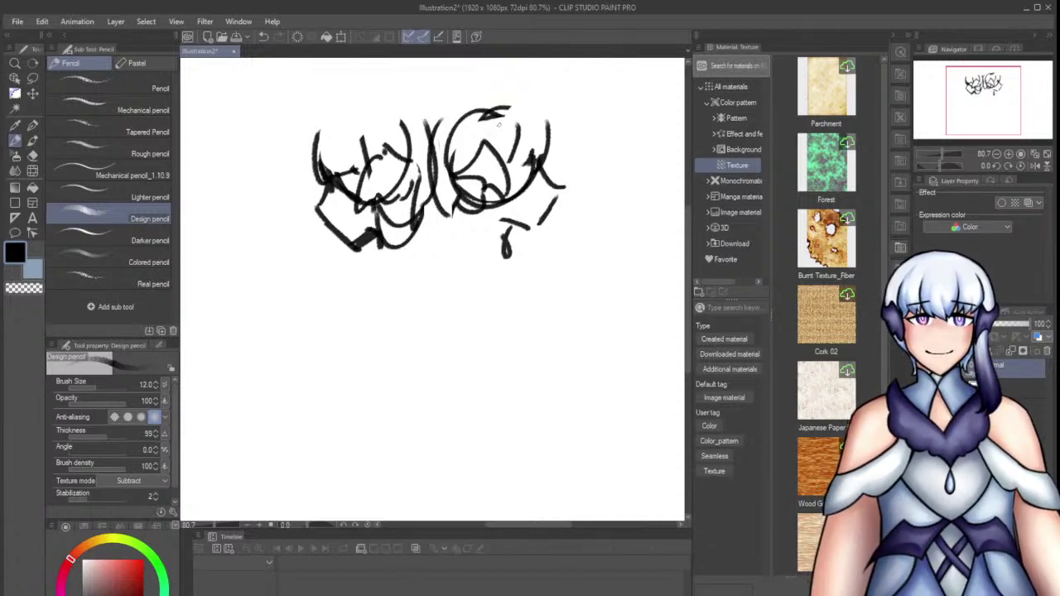
key(ctrl+z)
mouse_move(500, 109)
mouse_down()
mouse_move(551, 145)
mouse_move(548, 157)
mouse_up()
mouse_move(544, 132)
mouse_down()
mouse_move(464, 98)
mouse_move(433, 131)
mouse_up()
drag(487, 95, 454, 103)
mouse_move(329, 121)
mouse_down()
mouse_move(435, 109)
mouse_move(410, 104)
mouse_up()
Draw a long tapering lock of hair hanging down from behind the left head
drag(426, 220, 412, 293)
key(ctrl+z)
drag(438, 190, 448, 275)
key(ctrl+z)
drag(423, 207, 448, 306)
mouse_move(438, 190)
mouse_down()
mouse_move(454, 310)
mouse_move(439, 316)
mouse_up()
mouse_move(385, 240)
mouse_down()
mouse_move(364, 262)
mouse_move(393, 287)
mouse_move(427, 373)
mouse_up()
key(ctrl+z)
key(ctrl+z)
mouse_move(461, 306)
mouse_down()
mouse_move(467, 414)
mouse_move(463, 384)
mouse_up()
key(ctrl+z)
key(ctrl+z)
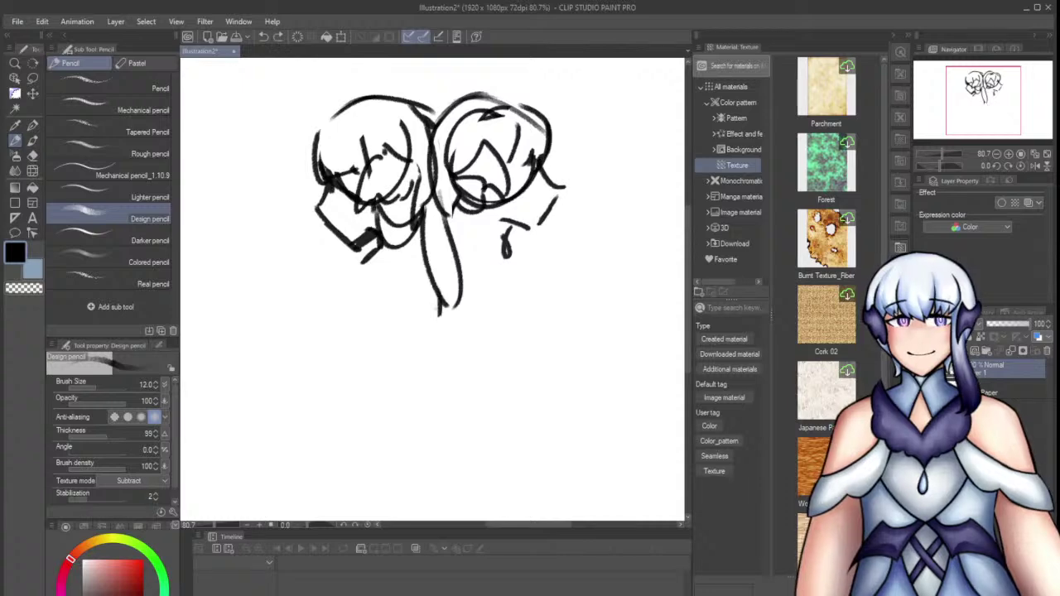
Lasso the right head, move it slightly away from the left head, and deselect it
click(32, 79)
mouse_move(475, 245)
mouse_down()
mouse_move(505, 53)
mouse_move(469, 303)
mouse_move(542, 313)
mouse_move(539, 299)
mouse_up()
key(ctrl+t)
key(Return)
key(ctrl+d)
key(p)
Draw back hair strands down the inner side of the right head, ending in a short neck stroke
mouse_move(490, 114)
mouse_down()
mouse_move(439, 178)
mouse_move(485, 126)
mouse_move(449, 180)
mouse_move(455, 218)
mouse_up()
key(ctrl+z)
drag(453, 180, 469, 220)
drag(471, 133, 454, 220)
drag(487, 114, 447, 260)
key(ctrl+z)
drag(478, 215, 472, 259)
key(ctrl+z)
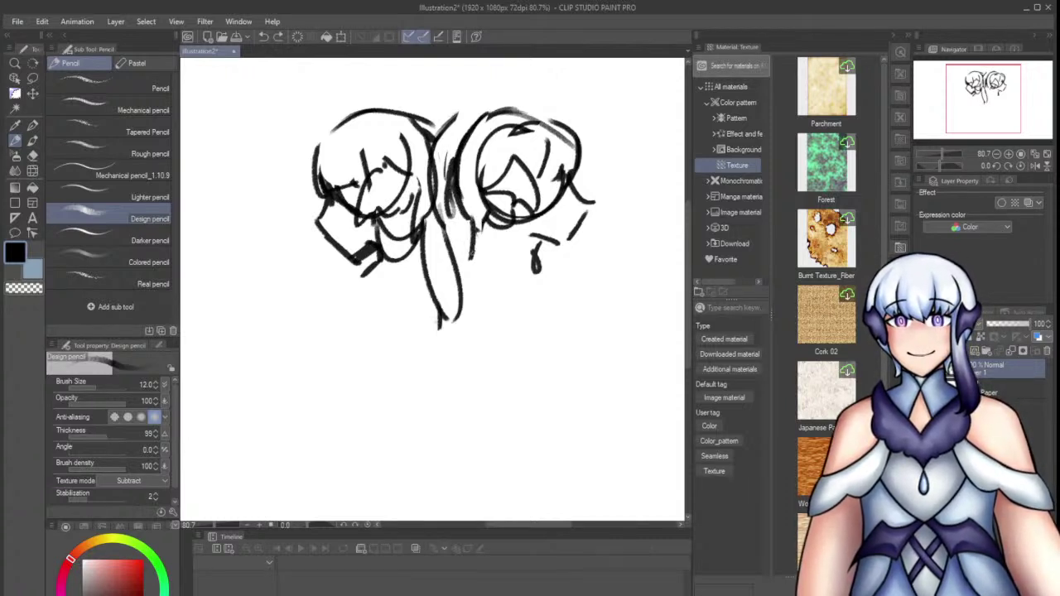
Add short neck strokes beneath both heads and rework the line under the right head's chin
drag(383, 255, 396, 282)
drag(479, 225, 475, 258)
drag(536, 246, 529, 268)
scroll(616, 259, down, 3)
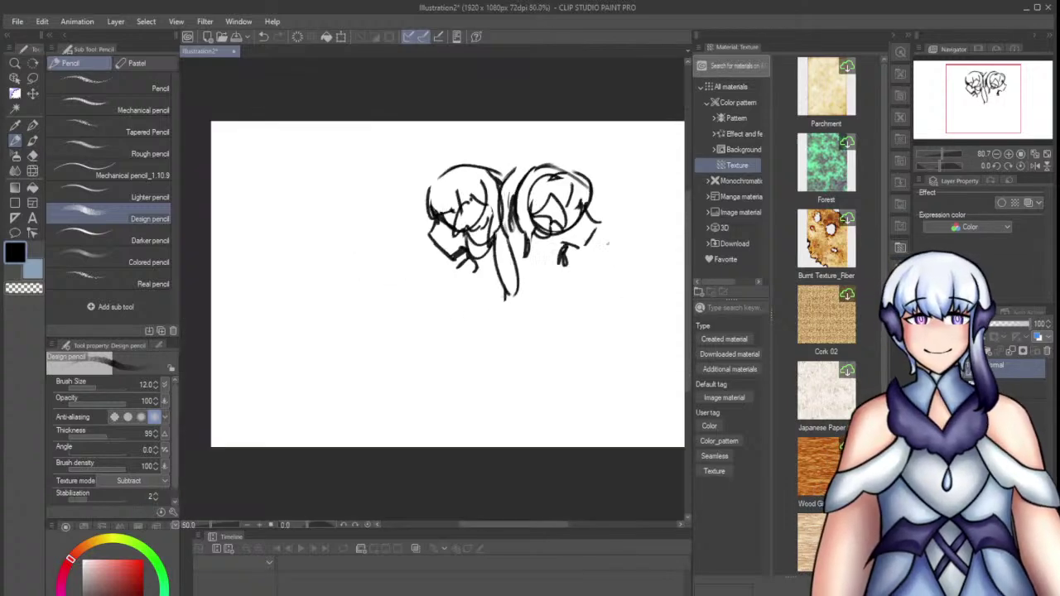
scroll(548, 266, up, 1)
mouse_move(564, 196)
mouse_down()
mouse_move(570, 218)
mouse_move(573, 199)
mouse_up()
key(e)
key(p)
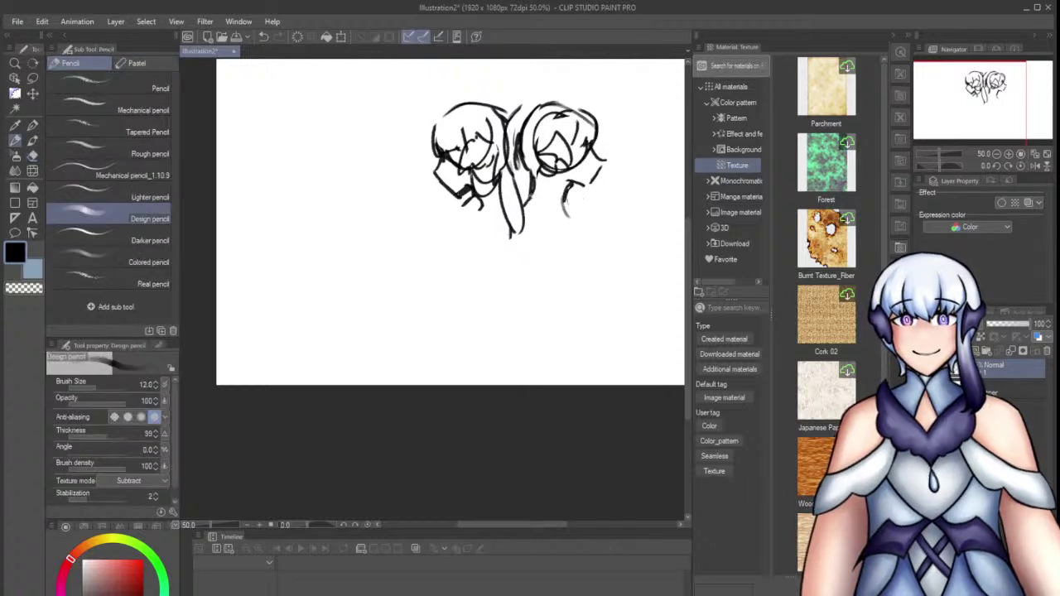
Lasso the left head with its hanging lock, shift it slightly to the left, and deselect it
click(33, 78)
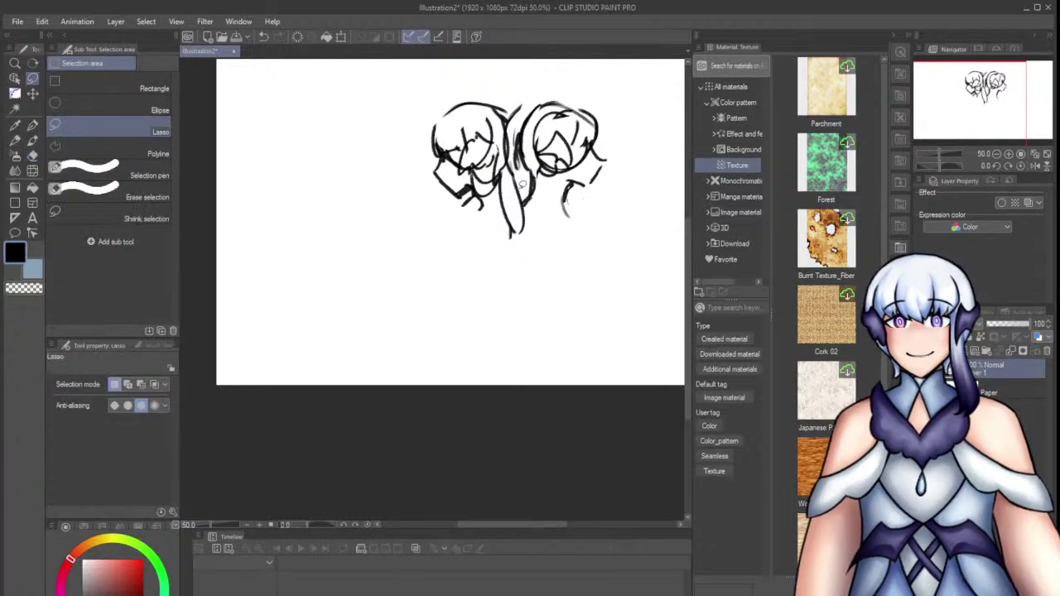
mouse_move(597, 136)
mouse_down()
mouse_move(571, 59)
mouse_move(462, 254)
mouse_move(534, 239)
mouse_up()
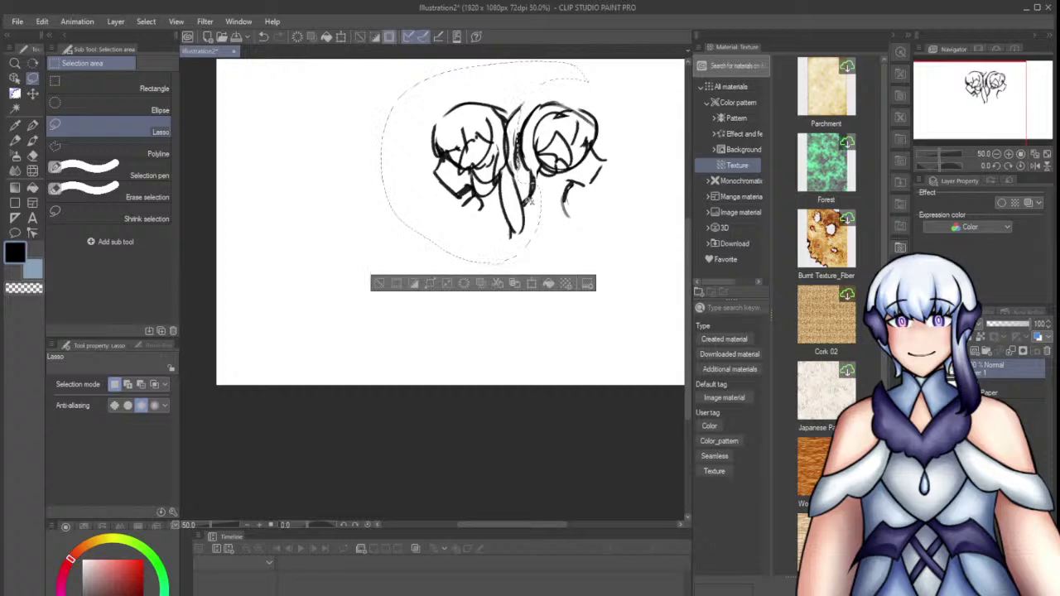
key(ctrl+t)
key(Return)
key(ctrl+d)
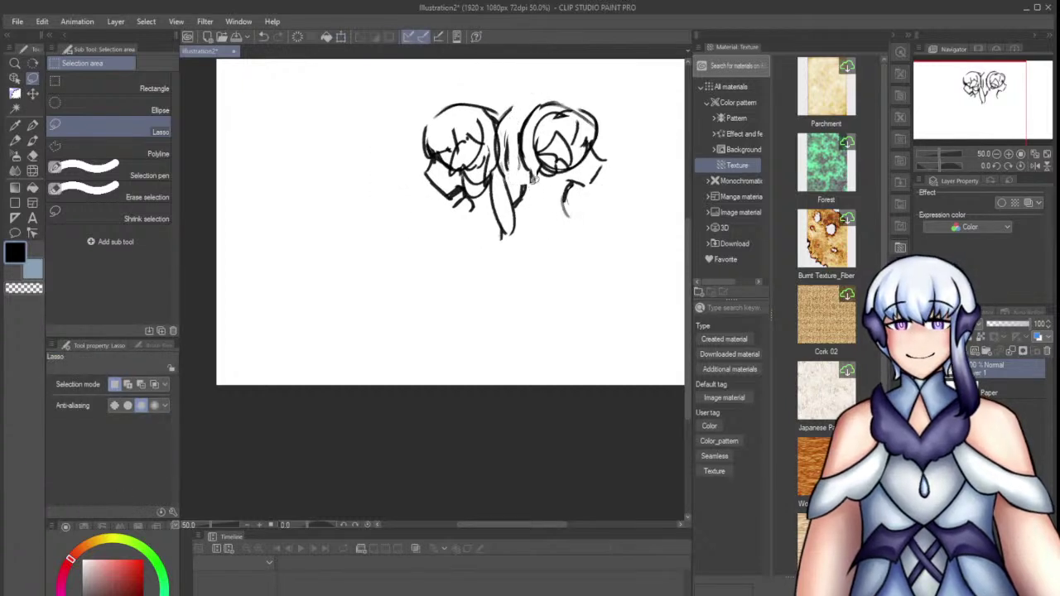
Draw the left figure's back line downward from the neck and thicken the nape strokes between the heads
key(p)
mouse_move(507, 178)
mouse_down()
mouse_move(527, 215)
mouse_move(529, 283)
mouse_up()
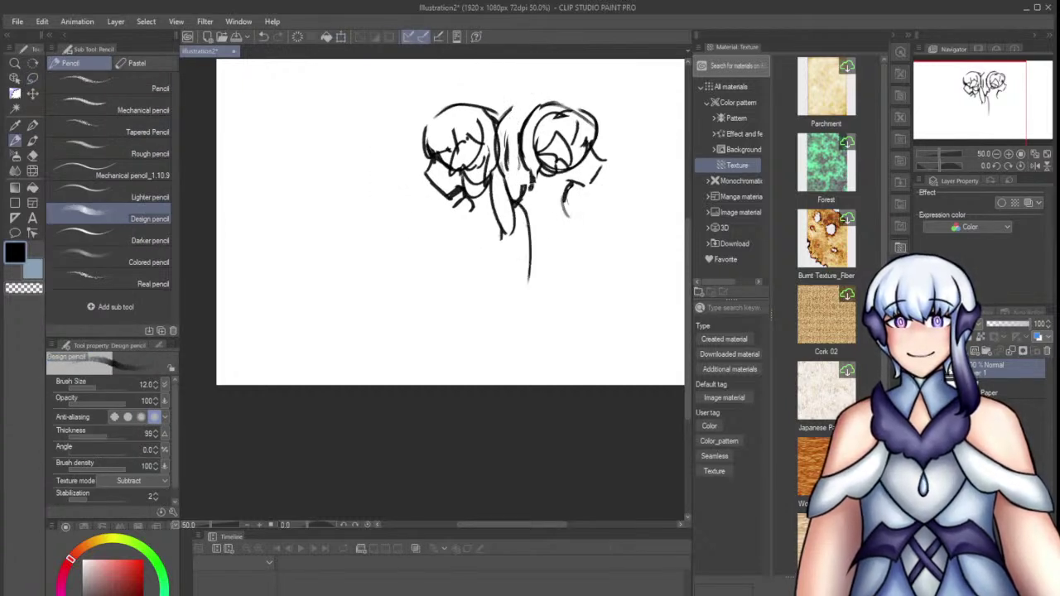
drag(531, 192, 522, 214)
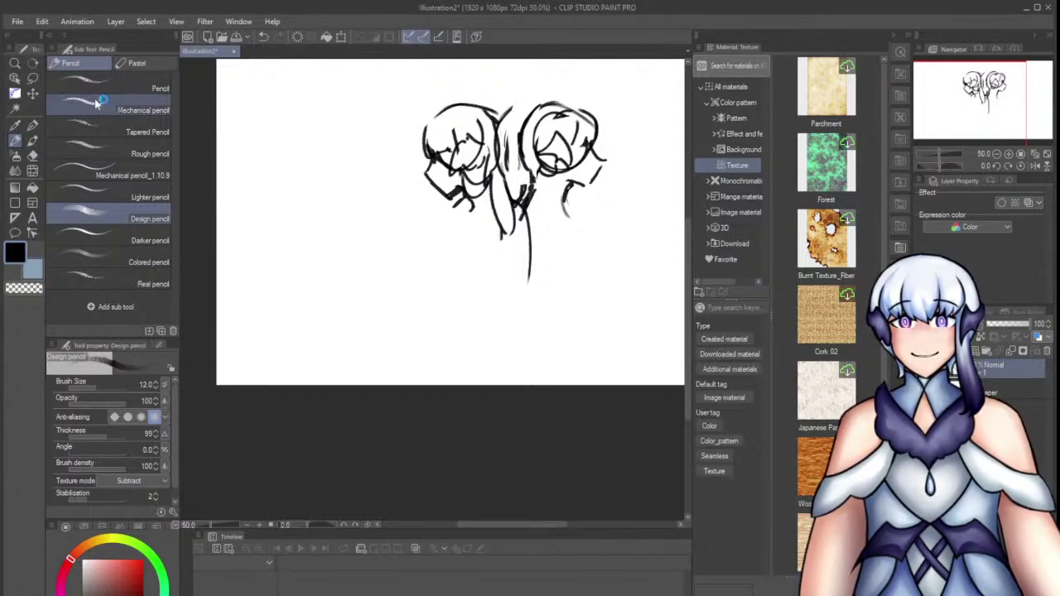
Lasso the right head with its neck strokes, move it further to the right, and deselect it
click(33, 78)
mouse_move(575, 233)
mouse_down()
mouse_move(552, 71)
mouse_move(602, 253)
mouse_move(597, 220)
mouse_move(535, 228)
mouse_up()
key(ctrl+t)
key(Return)
key(ctrl+d)
Draw a shared back line running down from the right neck, and the outer torso lines on both sides to the canvas's lower edge
key(p)
mouse_move(558, 188)
mouse_down()
mouse_move(525, 230)
mouse_move(532, 338)
mouse_up()
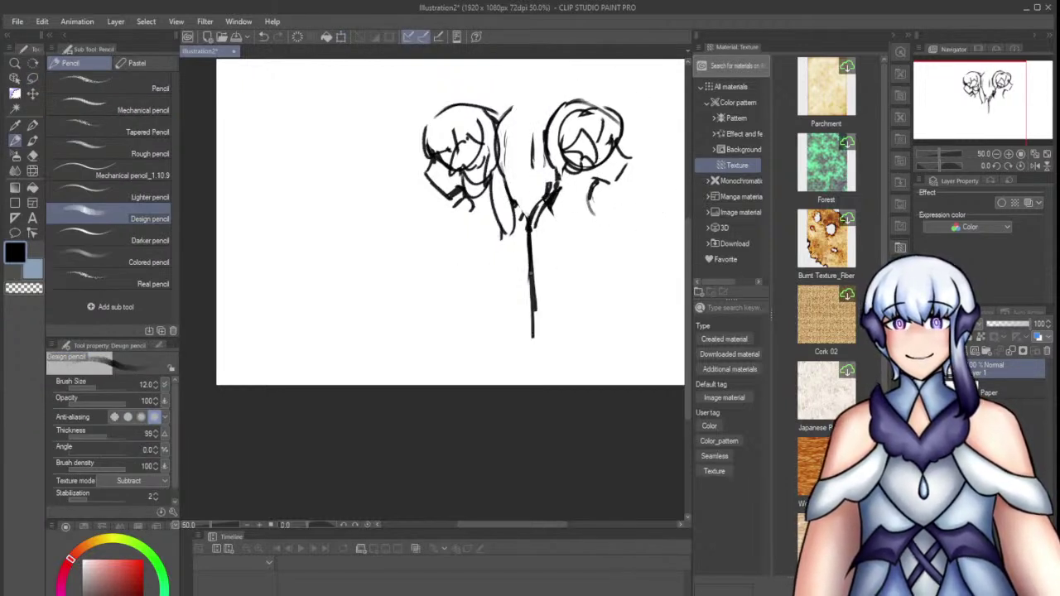
drag(578, 244, 569, 375)
drag(477, 246, 513, 385)
key(ctrl+z)
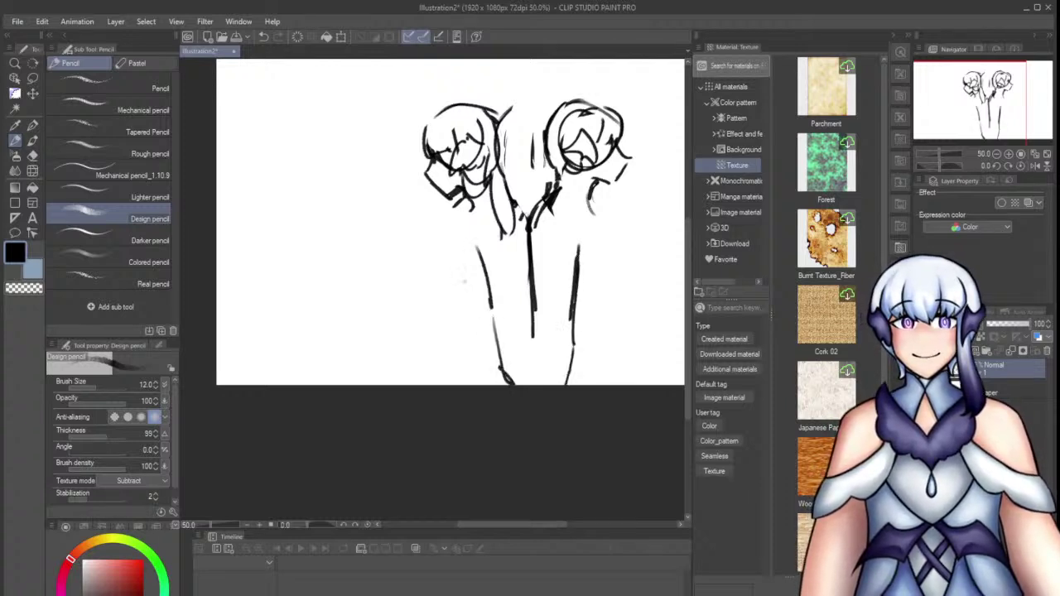
Draw two curved arm lines across the left figure's upper body and a short sloping stroke beneath the right head
drag(476, 241, 526, 264)
key(ctrl+z)
mouse_move(442, 225)
mouse_down()
mouse_move(529, 243)
mouse_move(529, 264)
mouse_up()
key(ctrl+z)
key(ctrl+z)
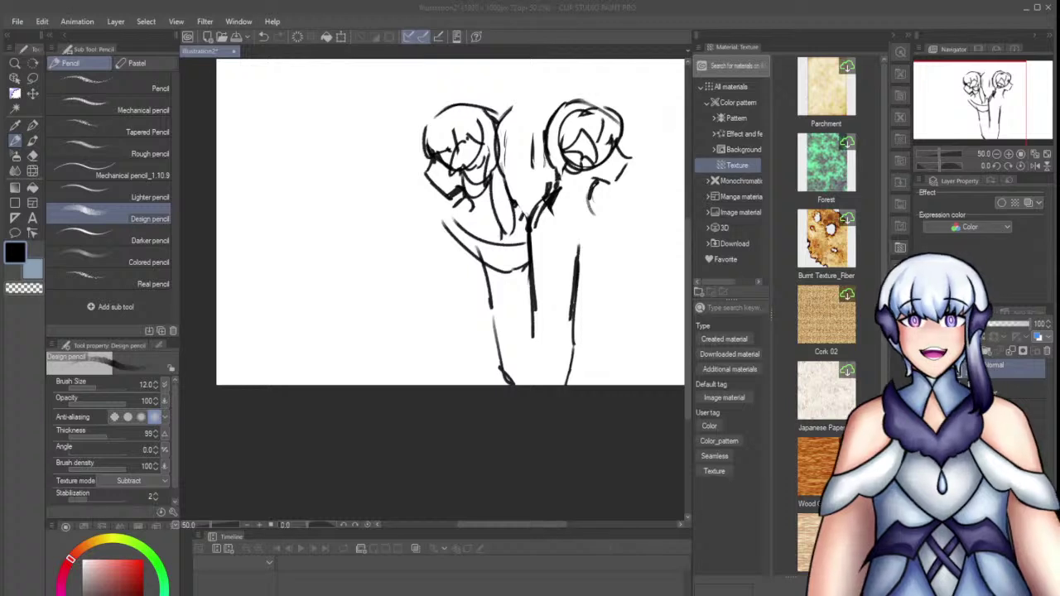
click(426, 294)
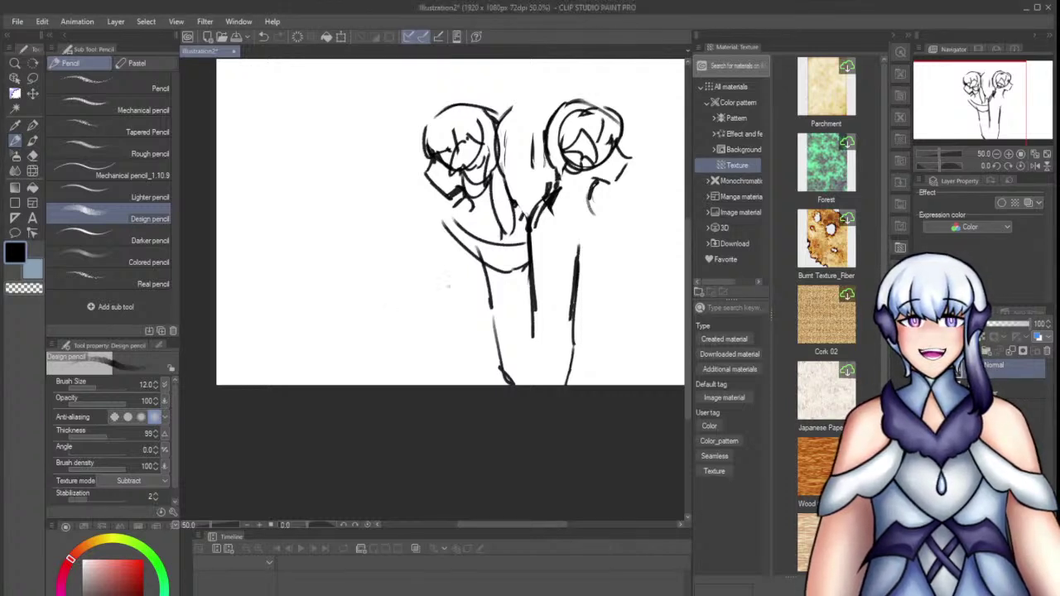
drag(566, 199, 595, 213)
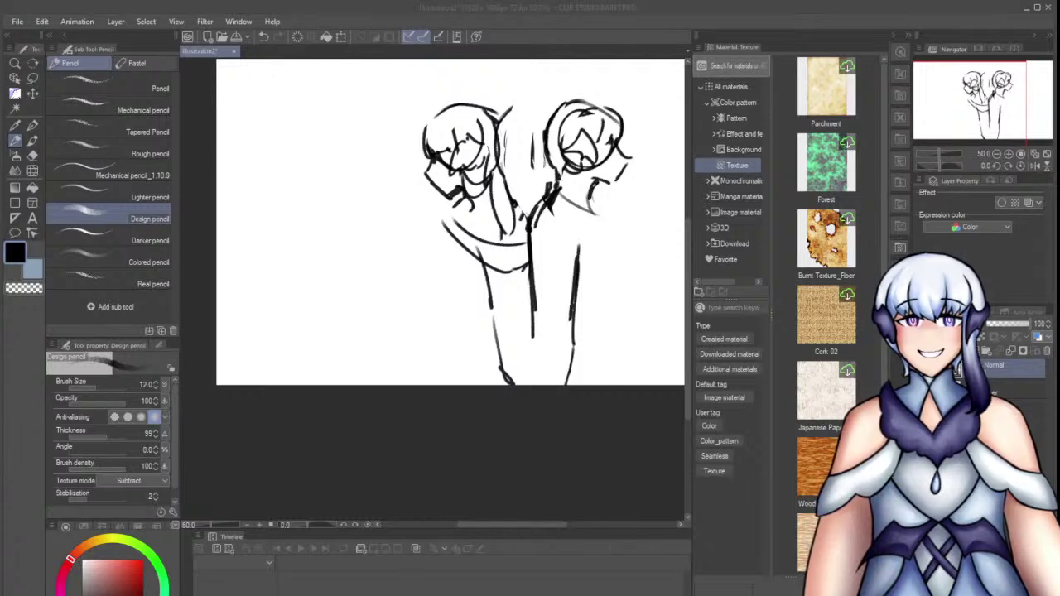
Replace the short sloping stroke beneath the right head with a shoulder and outer arm line running down to the elbow
key(ctrl+z)
mouse_move(558, 181)
mouse_down()
mouse_move(585, 183)
mouse_move(589, 264)
mouse_up()
key(ctrl+z)
drag(597, 210, 616, 286)
drag(616, 286, 614, 311)
key(ctrl+z)
key(ctrl+z)
mouse_move(598, 212)
mouse_down()
mouse_move(615, 267)
mouse_move(612, 318)
mouse_move(629, 338)
mouse_move(566, 347)
mouse_up()
key(ctrl+z)
Draw a curved stroke under the right figure's elbow and a flared line from it down to the canvas's lower edge
drag(615, 313, 583, 348)
drag(619, 318, 648, 385)
key(ctrl+z)
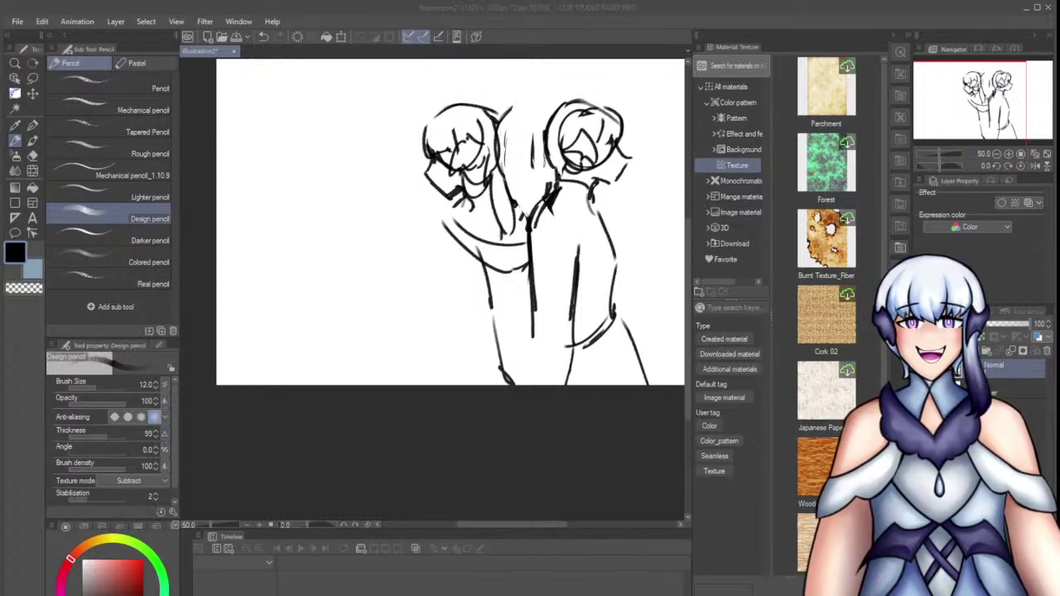
Draw the left figure's hanging arm strokes below the shoulder and a flared outer line down to the canvas's lower edge
click(464, 271)
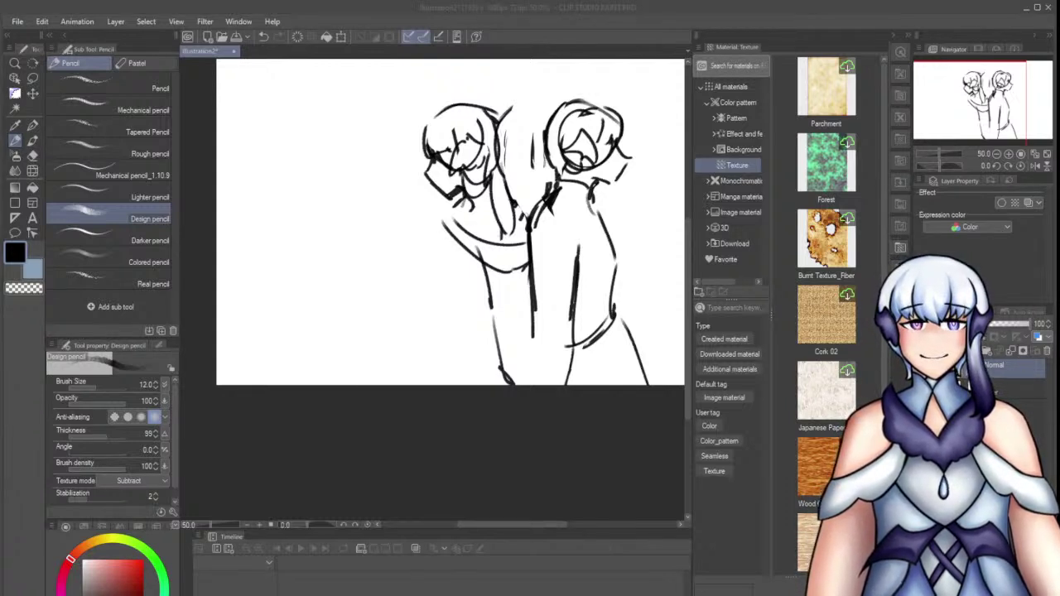
key(alt+Tab)
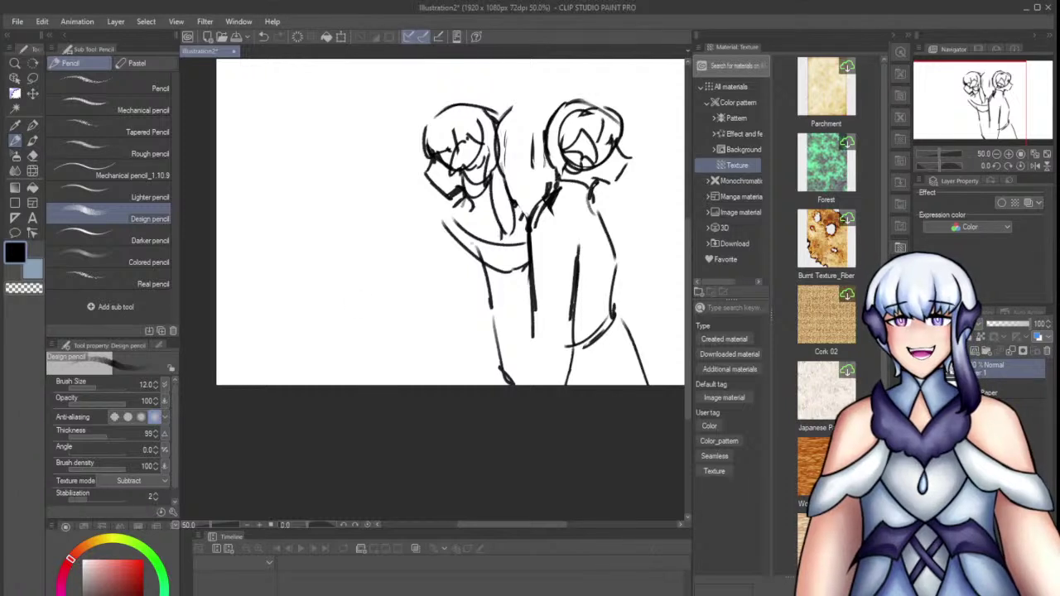
drag(455, 210, 458, 286)
key(ctrl+z)
mouse_move(457, 231)
mouse_down()
mouse_move(467, 282)
mouse_move(447, 283)
mouse_move(452, 290)
mouse_up()
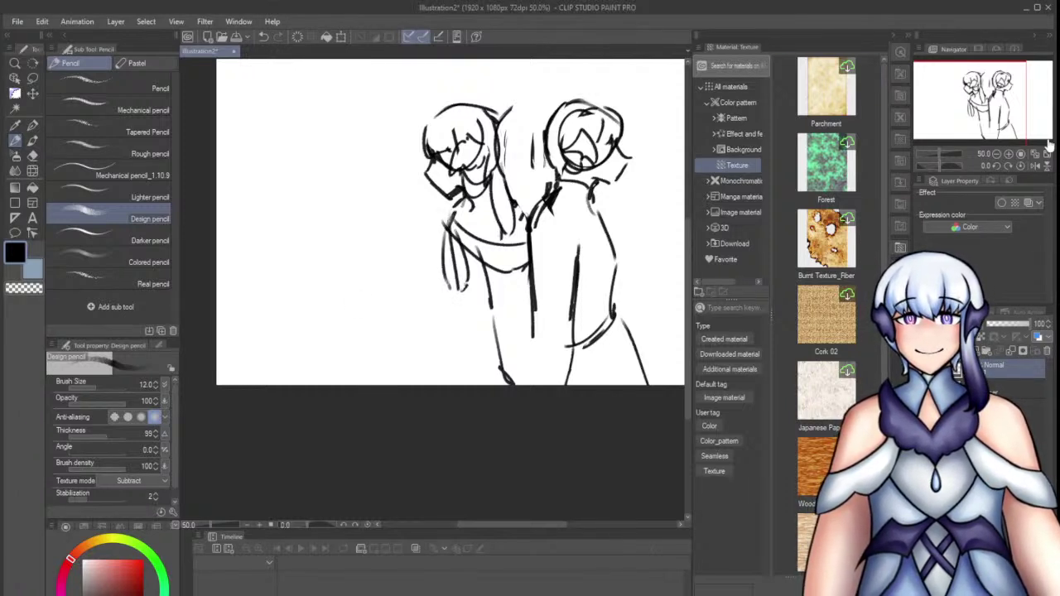
key(alt+Tab)
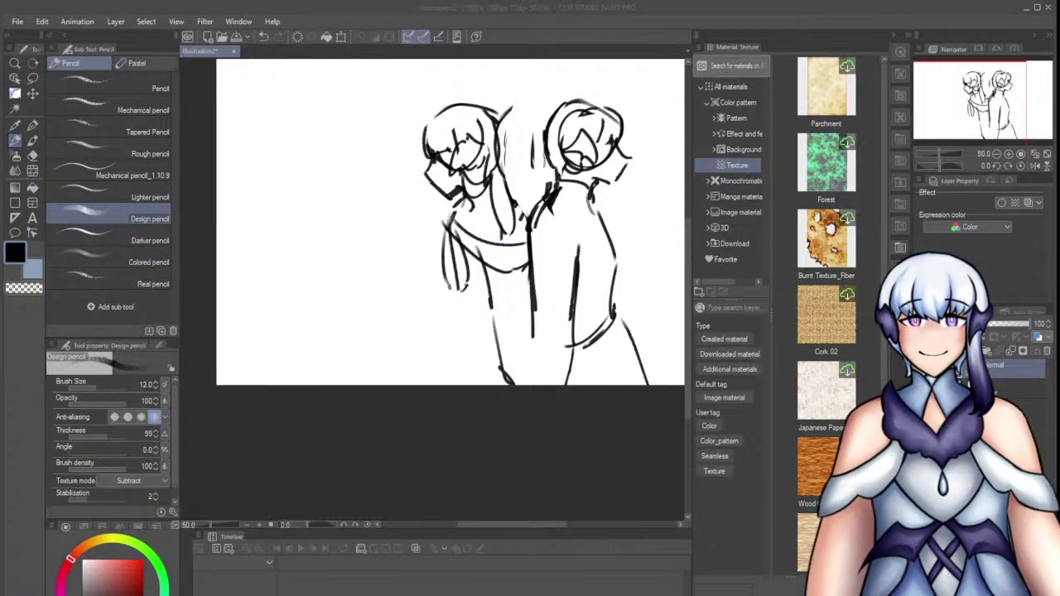
key(alt+Tab)
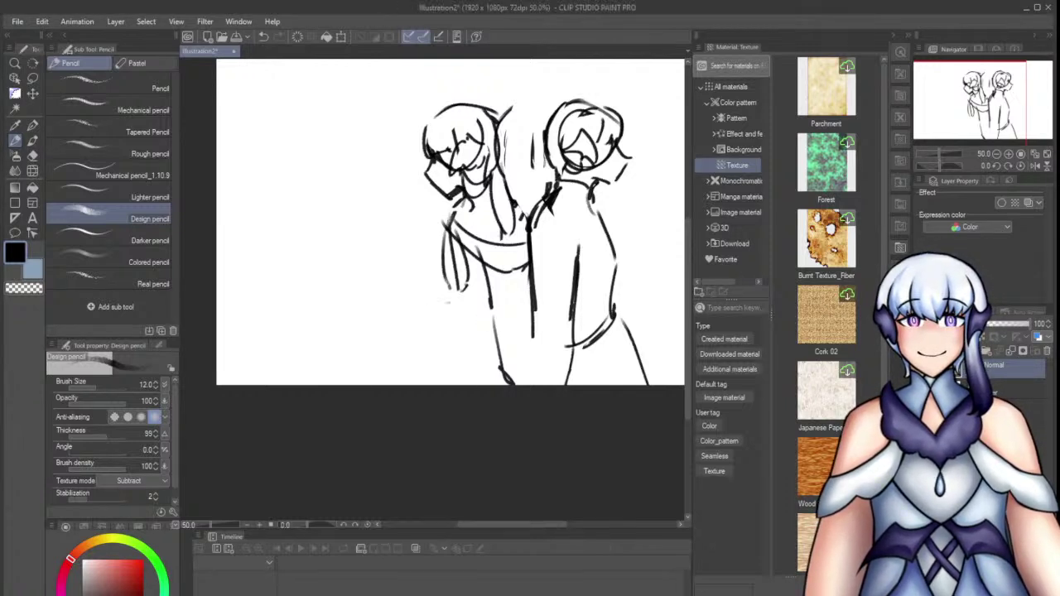
drag(458, 313, 434, 385)
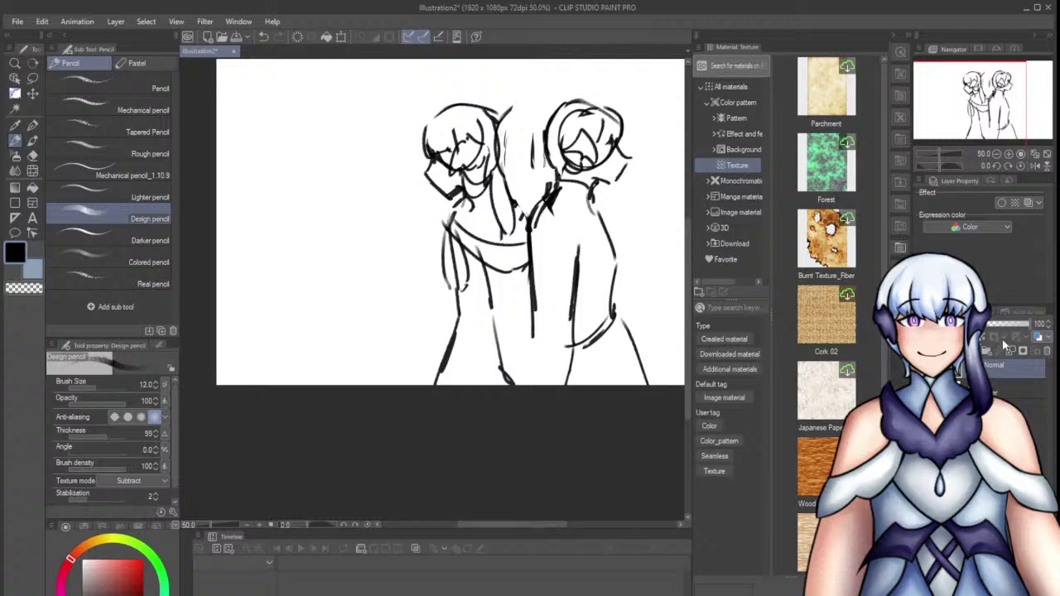
Lower the opacity of the rough sketch layer and add a new layer for cleaner lines
drag(1014, 325, 1003, 323)
click(963, 351)
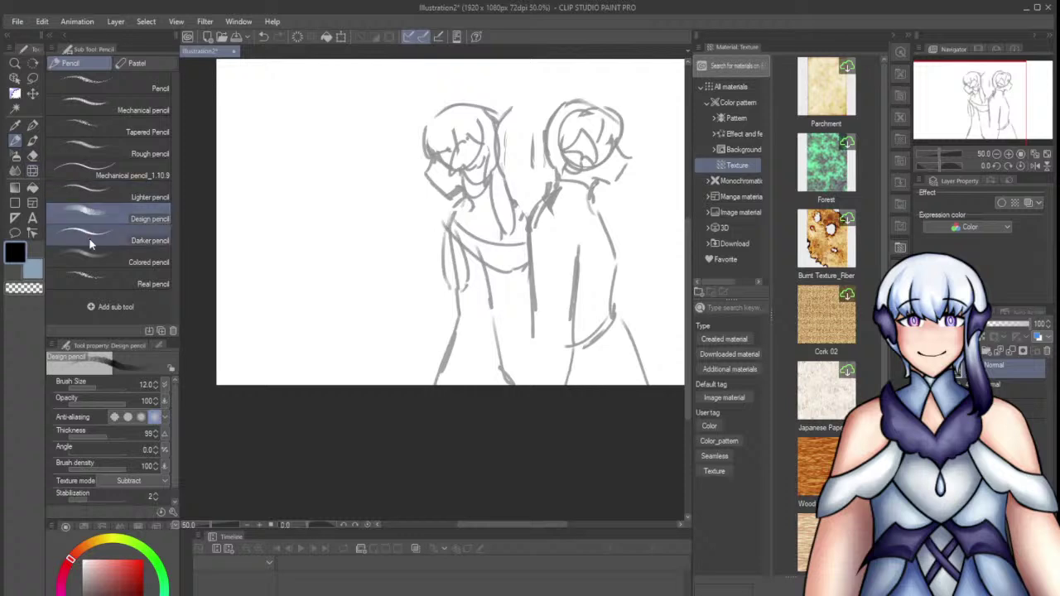
Choose the Mechanical pencil_1.10.9 brush, set its size to 8, and undo the test strokes
click(67, 169)
mouse_move(388, 208)
mouse_down()
mouse_move(412, 198)
mouse_move(389, 299)
mouse_up()
key(ctrl+z)
click(156, 383)
click(156, 383)
click(156, 382)
click(157, 382)
click(156, 383)
mouse_move(481, 265)
mouse_down()
mouse_move(453, 189)
mouse_move(497, 262)
mouse_up()
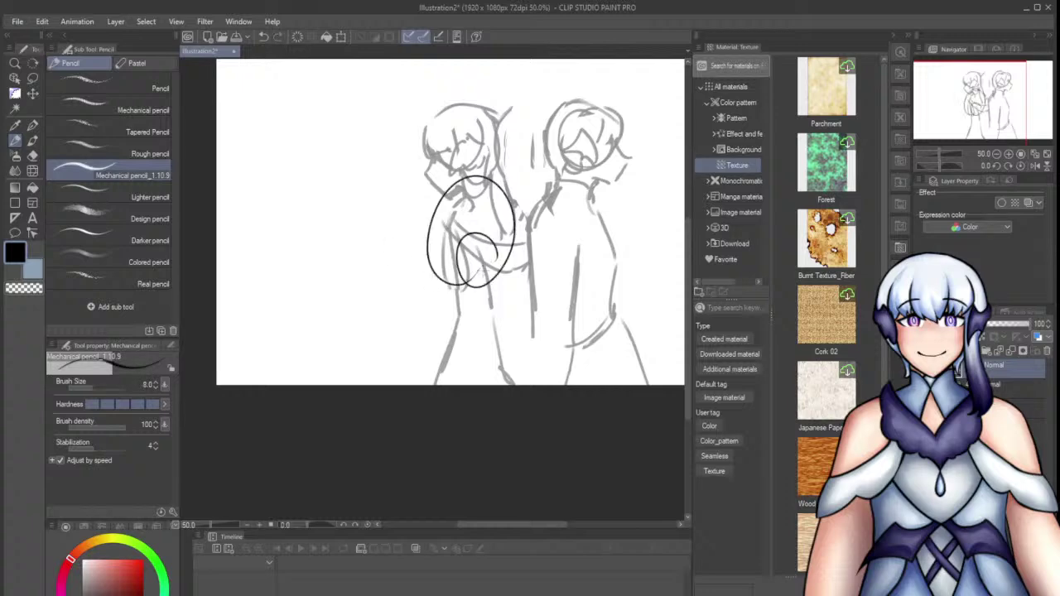
key(ctrl+z)
Line the left face's contour from the brow inward past the eye socket and out to the cheek
scroll(466, 136, up, 7)
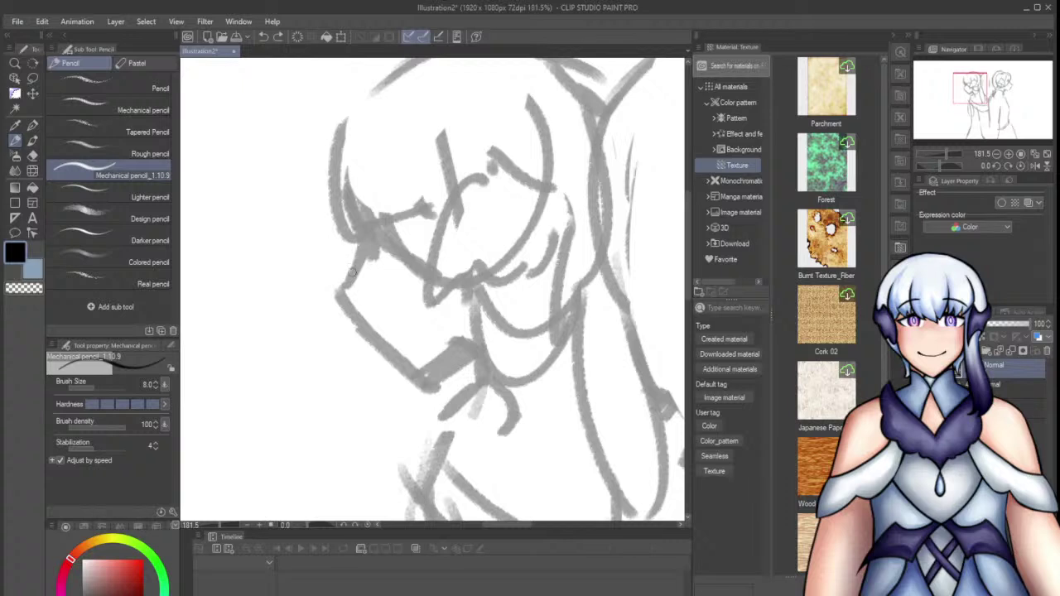
mouse_move(350, 231)
mouse_down()
mouse_move(357, 272)
mouse_move(333, 303)
mouse_up()
key(ctrl+z)
mouse_move(347, 226)
mouse_down()
mouse_move(365, 260)
mouse_move(335, 305)
mouse_up()
key(ctrl+z)
mouse_move(344, 223)
mouse_down()
mouse_move(359, 258)
mouse_move(335, 311)
mouse_move(427, 396)
mouse_up()
key(ctrl+z)
key(ctrl+z)
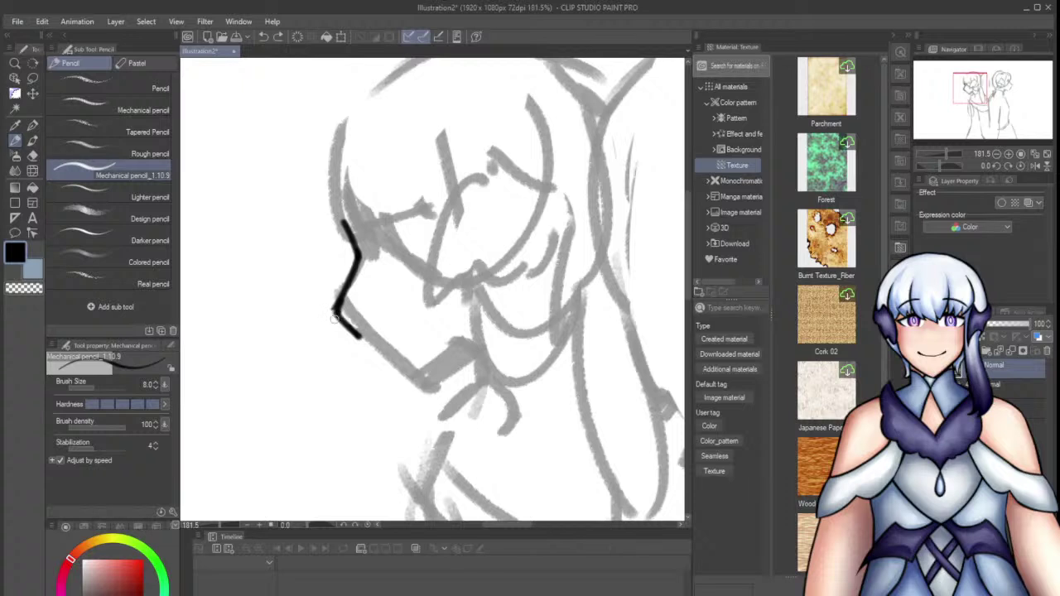
Extend the left face's contour from the cheek downward, undoing the strokes that reach too far past the chin
drag(336, 315, 386, 382)
drag(362, 342, 418, 405)
key(ctrl+z)
key(ctrl+z)
key(ctrl+z)
drag(336, 312, 398, 394)
key(ctrl+z)
mouse_move(355, 330)
mouse_down()
mouse_move(424, 412)
mouse_move(398, 382)
mouse_move(437, 410)
mouse_move(465, 364)
mouse_up()
key(ctrl+z)
key(ctrl+z)
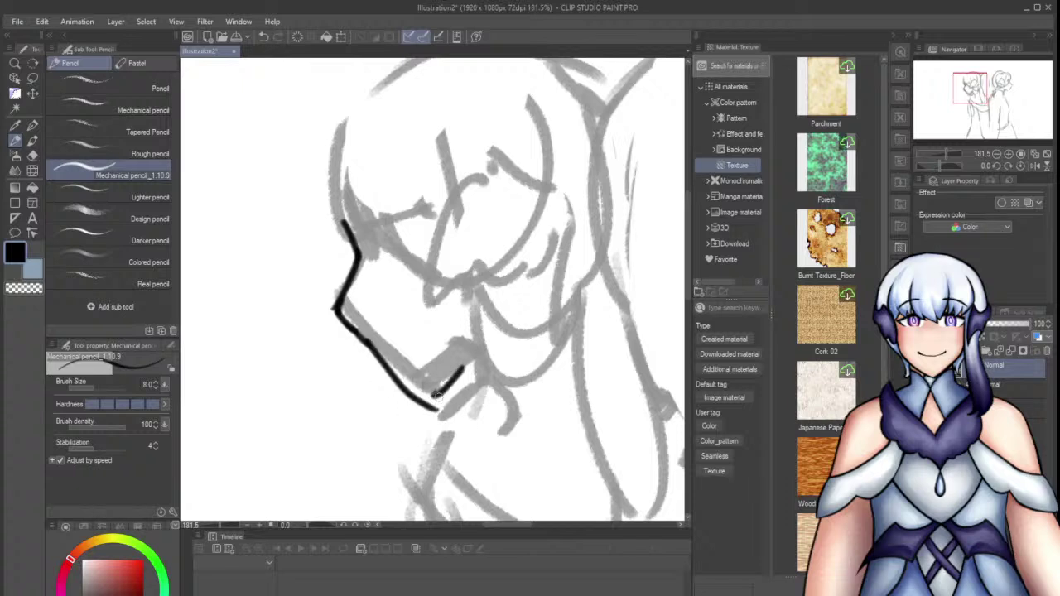
key(ctrl+z)
key(ctrl+z)
Finish the left face's contour down to the chin and draw the jawline rising from the chin toward the ear
drag(381, 362, 421, 406)
key(ctrl+z)
mouse_move(423, 399)
mouse_down()
mouse_move(489, 360)
mouse_move(471, 369)
mouse_up()
key(ctrl+z)
key(ctrl+z)
mouse_move(482, 324)
mouse_down()
mouse_move(473, 348)
mouse_move(419, 388)
mouse_up()
key(ctrl+z)
drag(478, 345, 425, 392)
Draw a thick, slightly rising upper eyelid line inward from the left face's eye-socket notch
drag(371, 258, 414, 250)
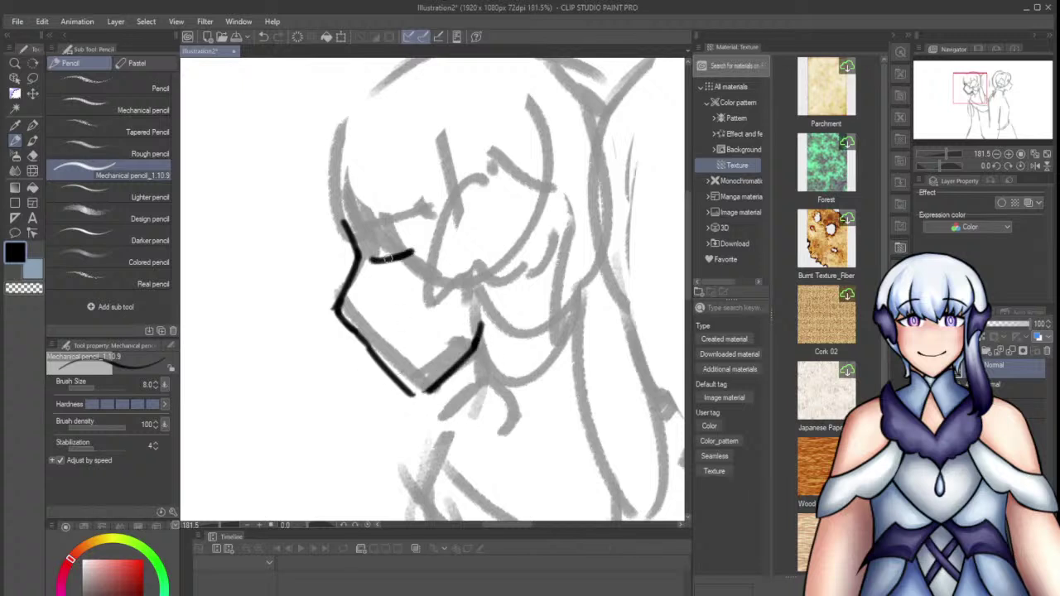
key(ctrl+z)
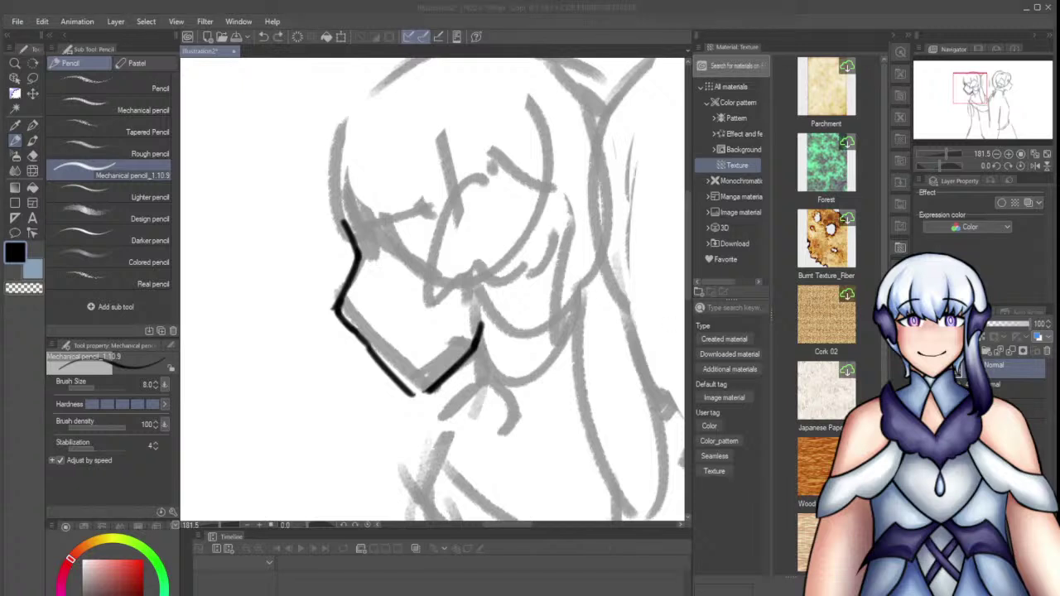
drag(360, 249, 424, 241)
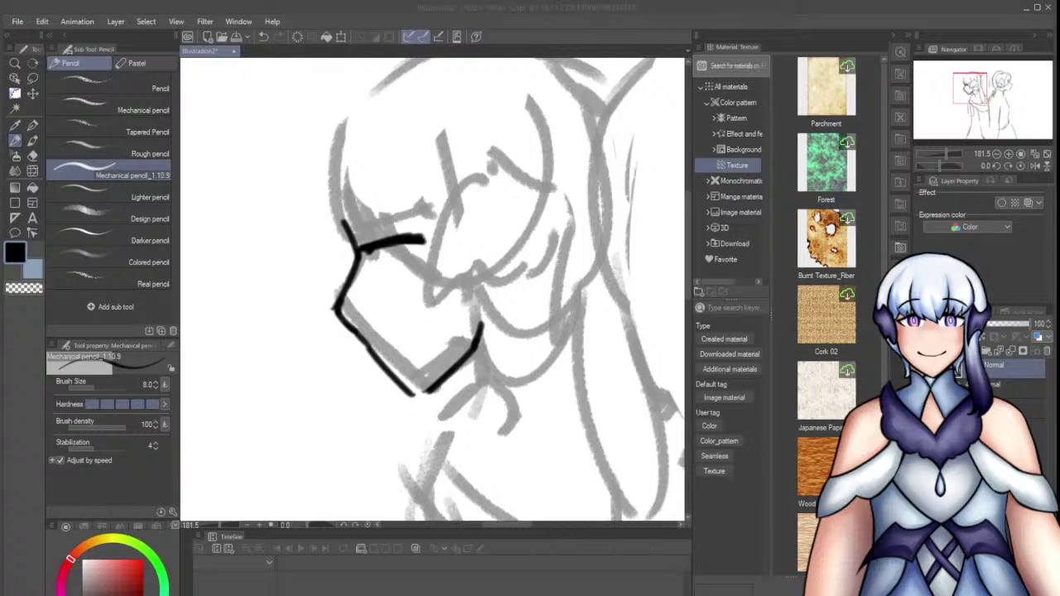
Ink the left figure's eye beneath the thick upper lash line
click(386, 271)
mouse_move(412, 247)
mouse_down()
mouse_move(422, 257)
mouse_move(417, 240)
mouse_move(379, 256)
mouse_move(407, 260)
mouse_up()
key(ctrl+z)
key(ctrl+z)
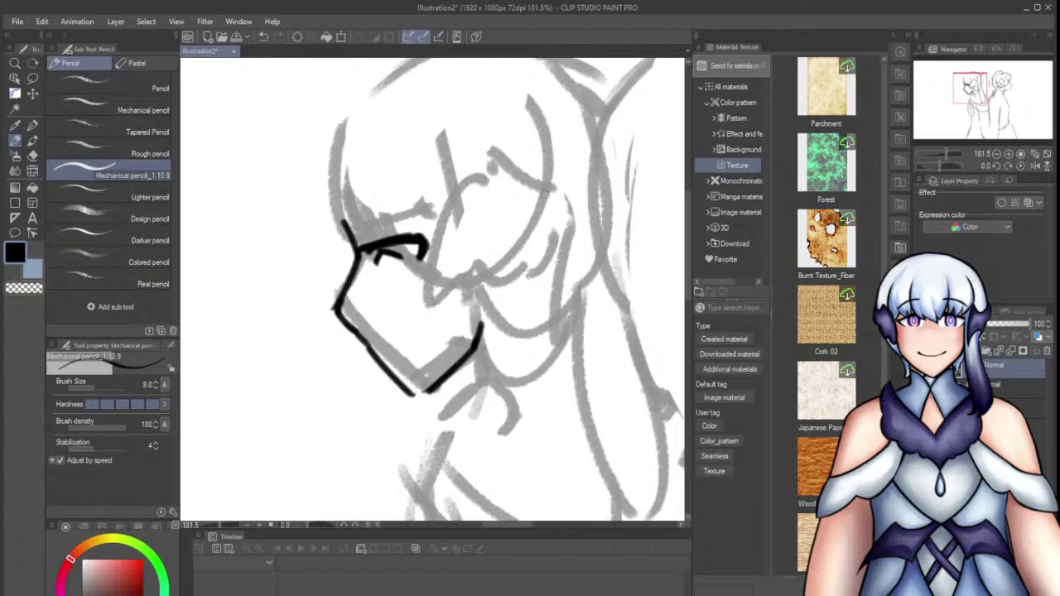
Ink the upper and front edges of the left figure's large side hair lock, from the back of the head down to the cheek
mouse_move(598, 189)
mouse_down()
mouse_move(520, 186)
mouse_move(530, 187)
mouse_move(502, 158)
mouse_up()
key(ctrl+z)
mouse_move(499, 159)
mouse_down()
mouse_move(497, 190)
mouse_move(444, 284)
mouse_up()
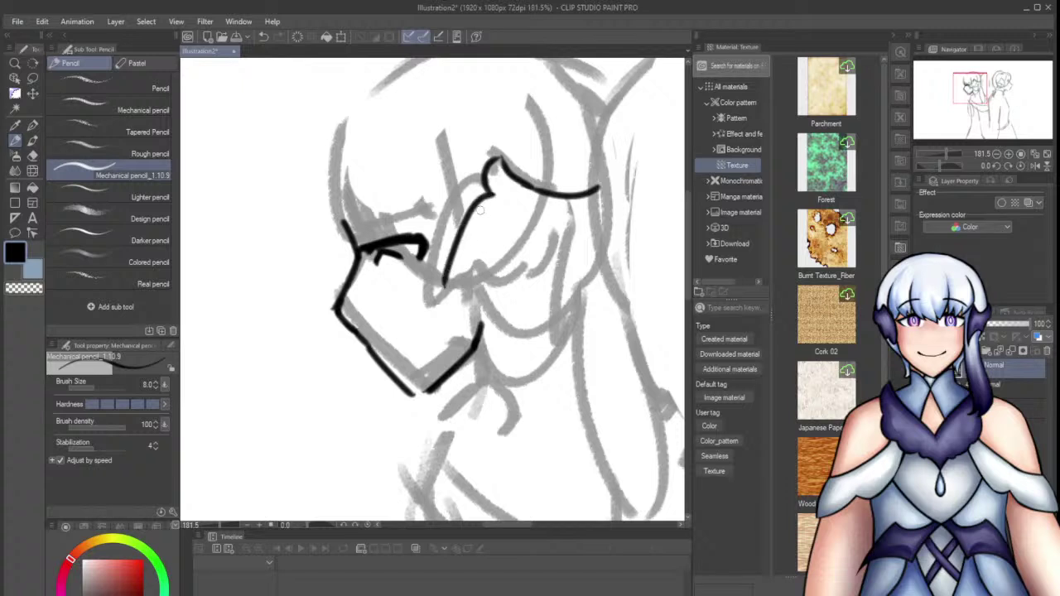
key(ctrl+z)
drag(494, 192, 460, 220)
key(ctrl+z)
drag(494, 189, 425, 292)
key(ctrl+z)
Ink the scalloped lower edge of the left figure's side hair lock from the cheek to the back of the head
mouse_move(463, 219)
mouse_down()
mouse_move(424, 305)
mouse_move(482, 278)
mouse_up()
key(ctrl+z)
drag(421, 306, 495, 276)
key(ctrl+z)
mouse_move(421, 304)
mouse_down()
mouse_move(515, 278)
mouse_move(612, 225)
mouse_move(593, 228)
mouse_up()
key(ctrl+z)
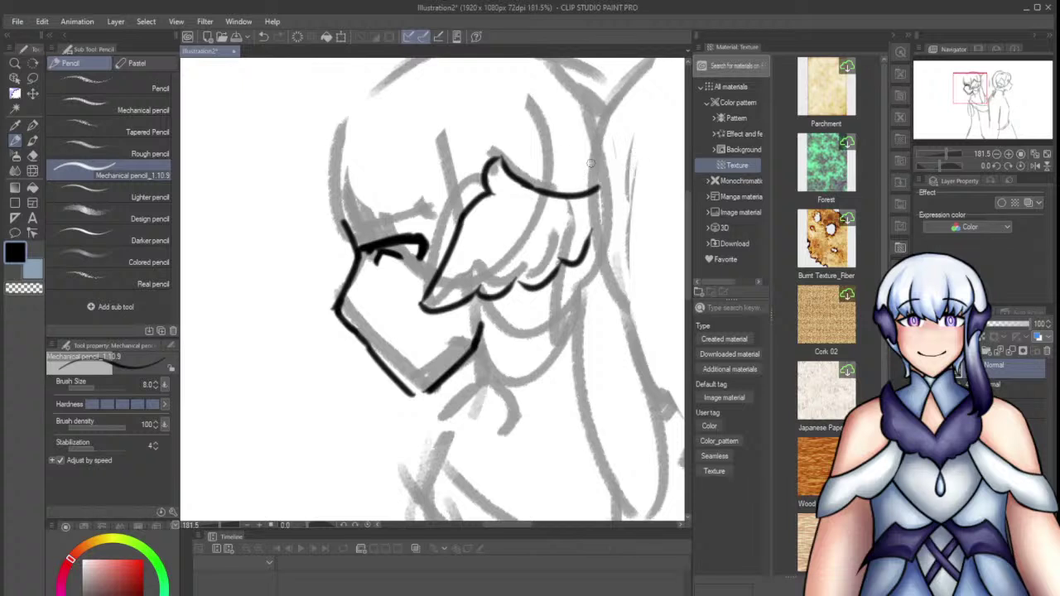
Ink the narrow hair tie shape at the back of the left figure's head
mouse_move(584, 116)
mouse_down()
mouse_move(580, 167)
mouse_move(602, 192)
mouse_up()
key(ctrl+z)
mouse_move(591, 118)
mouse_down()
mouse_move(584, 161)
mouse_move(596, 189)
mouse_move(616, 167)
mouse_move(618, 199)
mouse_up()
drag(603, 142, 631, 247)
key(ctrl+z)
mouse_move(615, 190)
mouse_down()
mouse_move(628, 258)
mouse_move(618, 259)
mouse_up()
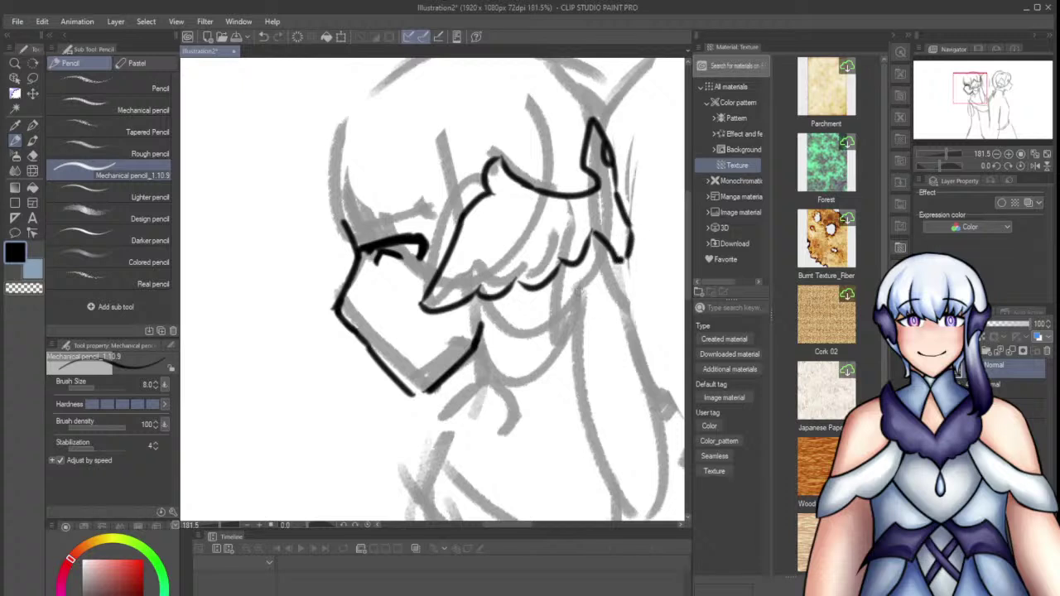
Ink the curved hair loops hanging below the left figure's side lock and erase the line overlapping the jaw
drag(484, 300, 589, 281)
mouse_move(464, 305)
mouse_down()
mouse_move(559, 334)
mouse_move(507, 389)
mouse_move(576, 312)
mouse_up()
key(ctrl+z)
drag(589, 263, 554, 340)
key(e)
click(478, 327)
click(97, 387)
drag(496, 354, 484, 329)
key(p)
key(p)
drag(589, 266, 601, 439)
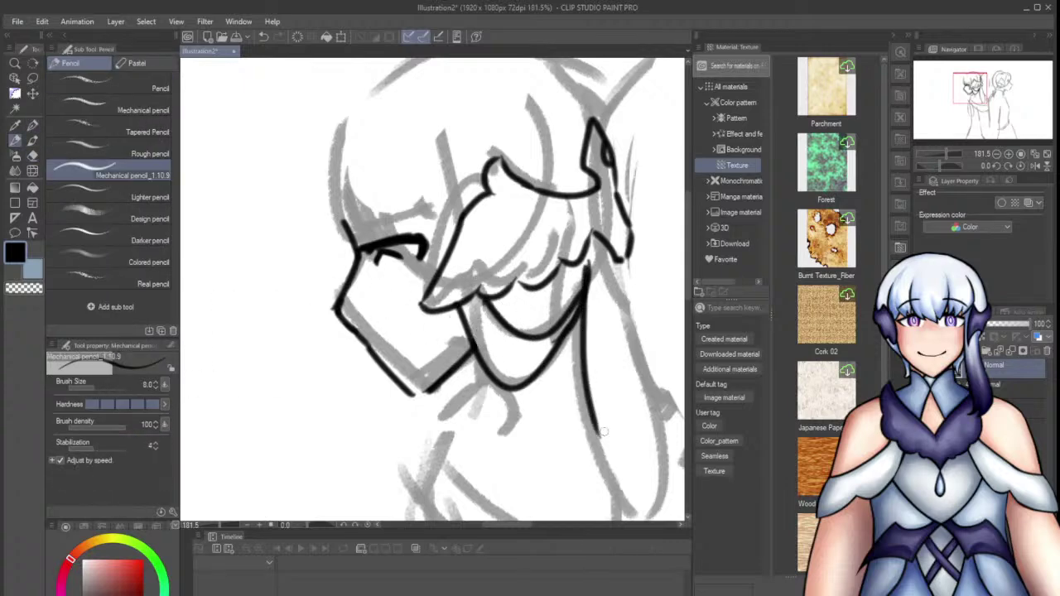
scroll(553, 266, down, 4)
key(e)
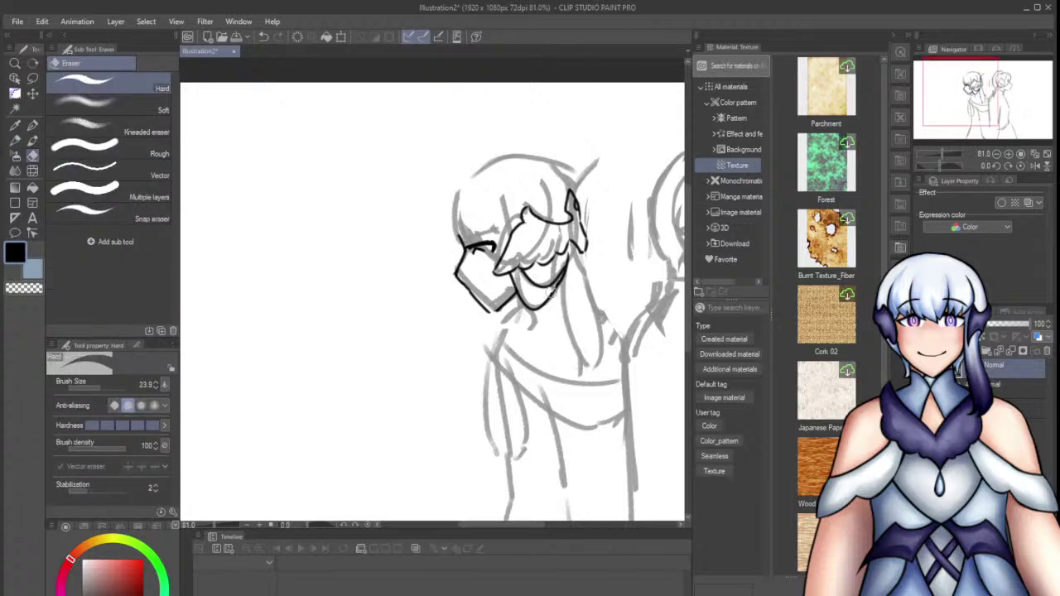
key(p)
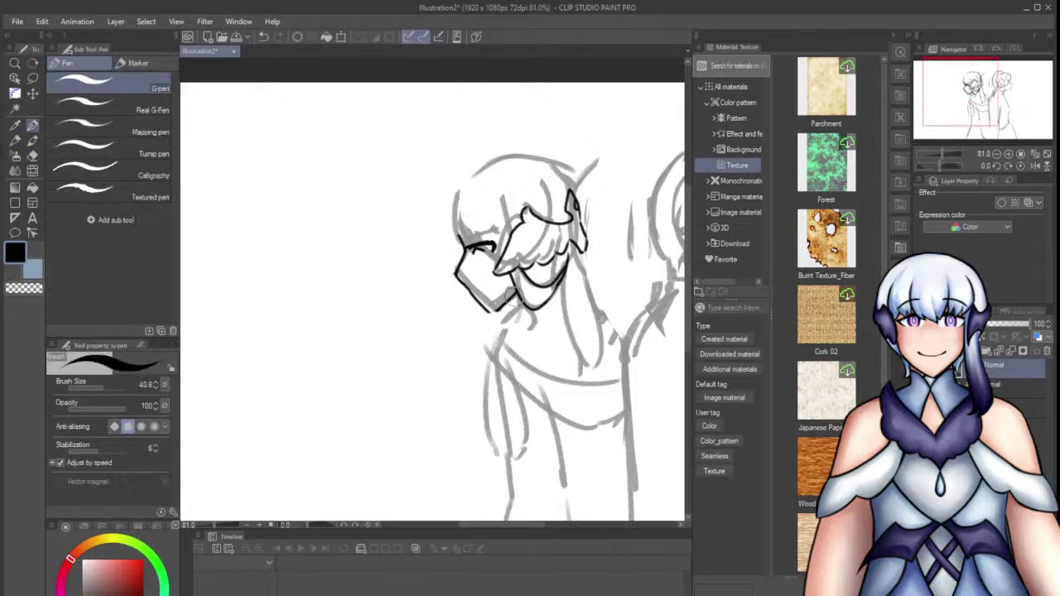
scroll(566, 312, up, 2)
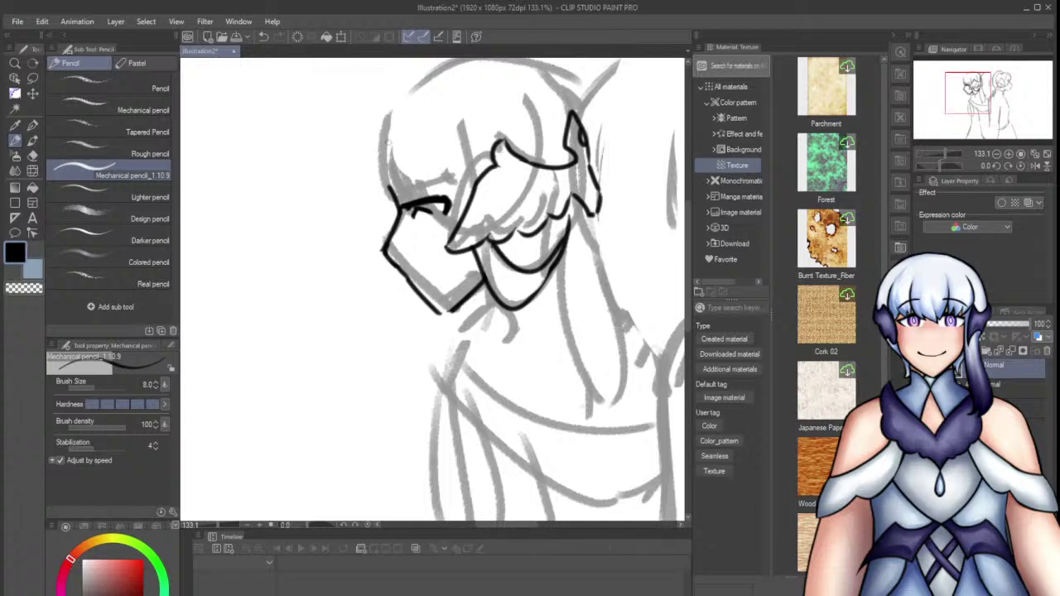
key(ctrl+z)
Ink the outer edge of the left figure's fringe down the forehead to the brow
mouse_move(368, 139)
mouse_down()
mouse_move(374, 205)
mouse_move(398, 202)
mouse_up()
key(ctrl+z)
drag(375, 130, 401, 202)
key(e)
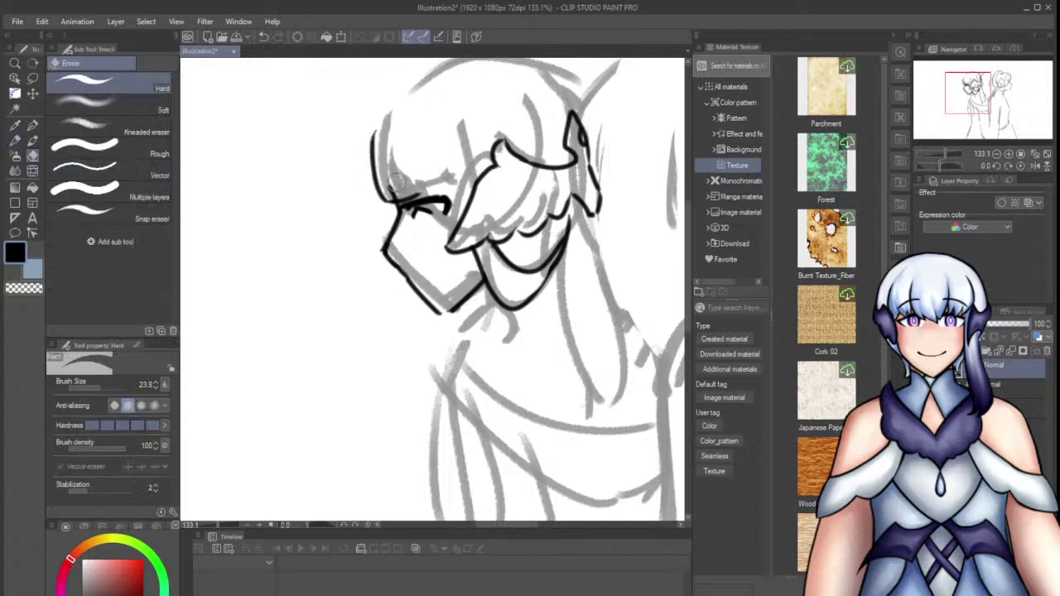
Ink the pointed fringe strands above and beside the left figure's eye
key(p)
key(p)
mouse_move(406, 161)
mouse_down()
mouse_move(421, 191)
mouse_move(461, 185)
mouse_up()
key(ctrl+z)
key(ctrl+z)
key(ctrl+z)
mouse_move(439, 142)
mouse_down()
mouse_move(460, 184)
mouse_move(456, 226)
mouse_move(463, 215)
mouse_move(437, 193)
mouse_up()
key(ctrl+z)
key(ctrl+z)
key(e)
key(p)
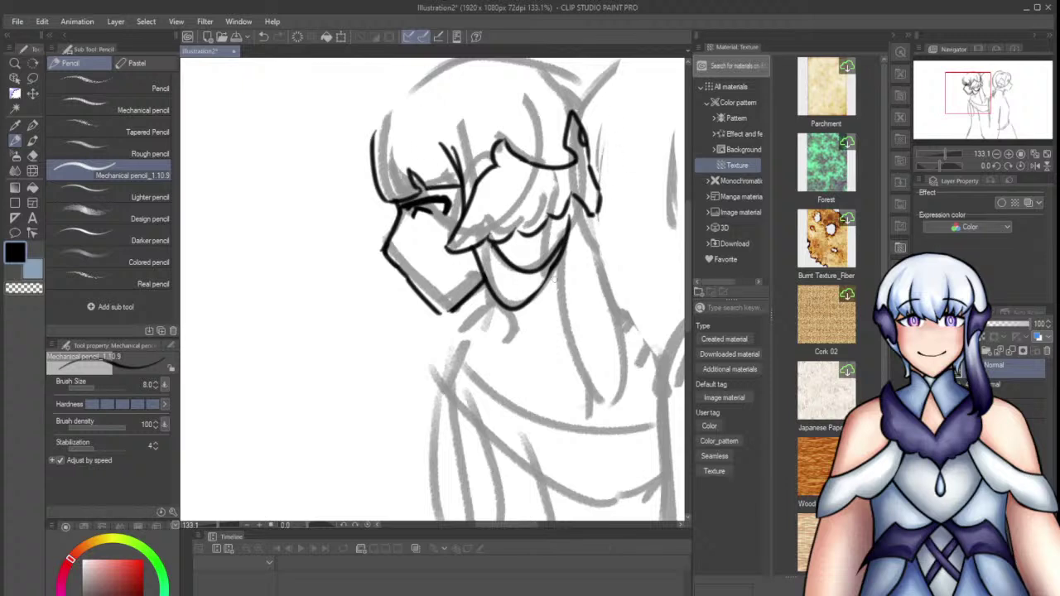
Ink both sides of the left figure's long hanging ponytail and close it in a pointed tip
drag(605, 250, 610, 383)
key(ctrl+z)
drag(594, 210, 615, 386)
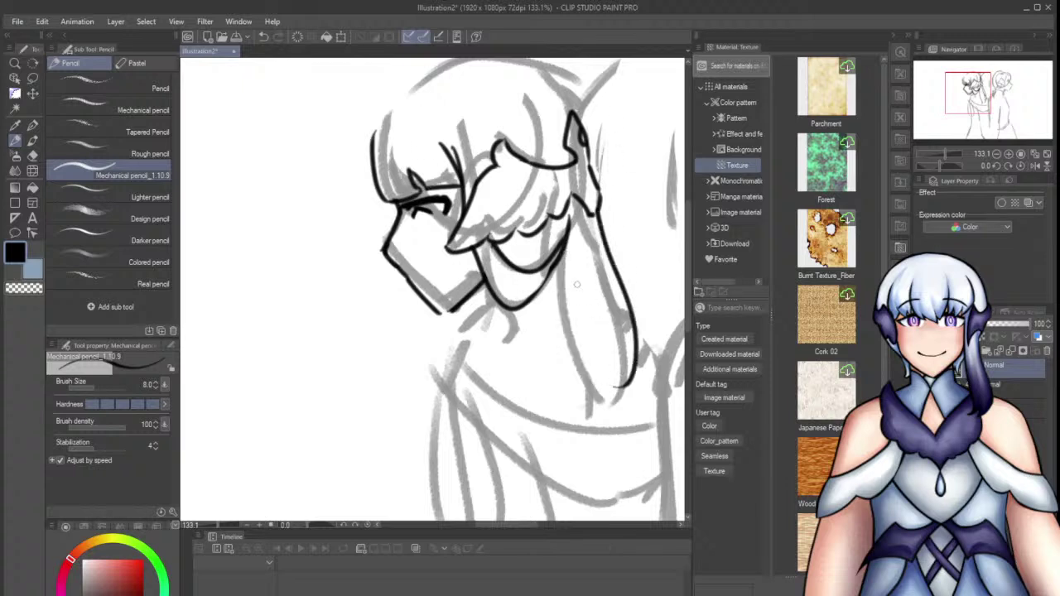
key(ctrl+z)
mouse_move(595, 209)
mouse_down()
mouse_move(633, 370)
mouse_move(622, 391)
mouse_up()
mouse_move(563, 252)
mouse_down()
mouse_move(580, 404)
mouse_move(585, 344)
mouse_move(616, 391)
mouse_up()
key(ctrl+z)
key(ctrl+z)
drag(557, 253, 619, 393)
drag(607, 329, 622, 400)
Ink the right figure's face profile from the forehead through the brow to the cheek
scroll(386, 242, down, 7)
scroll(387, 242, up, 4)
scroll(387, 241, down, 5)
scroll(632, 197, up, 5)
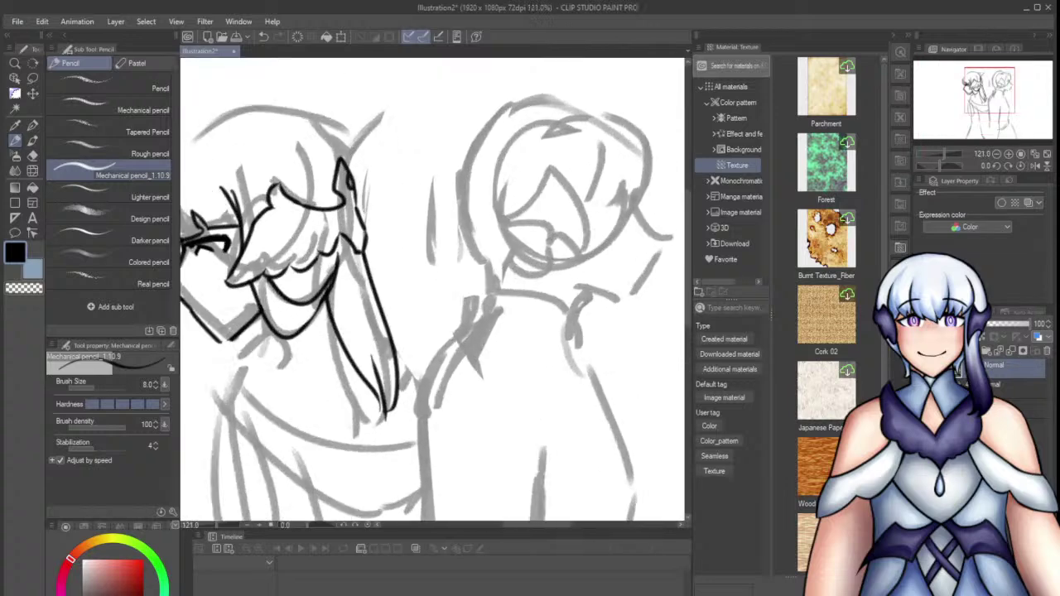
mouse_move(642, 191)
mouse_down()
mouse_move(634, 218)
mouse_move(653, 247)
mouse_up()
key(ctrl+z)
key(ctrl+z)
key(ctrl+z)
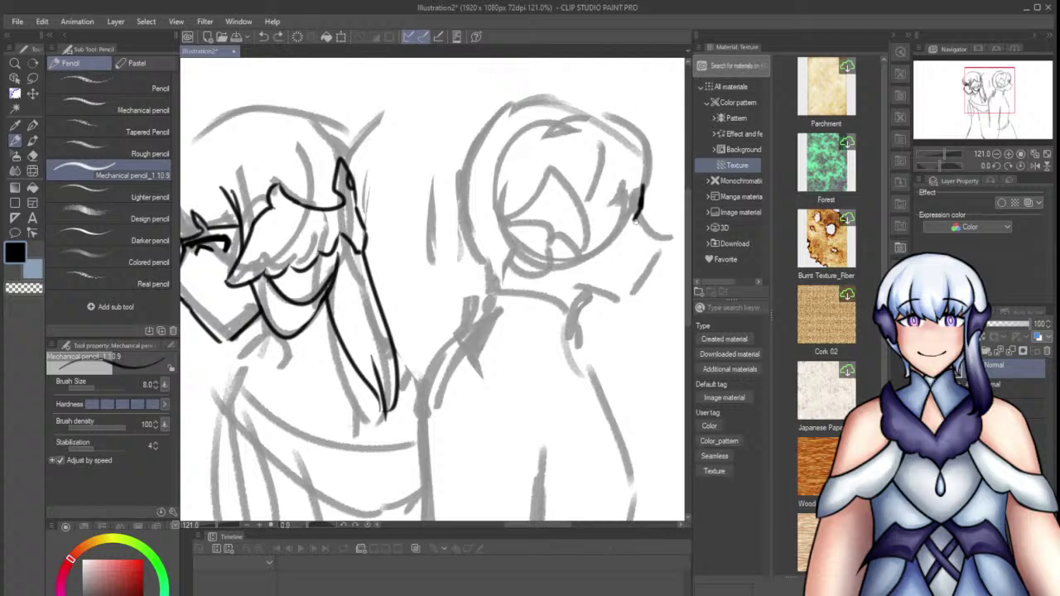
key(ctrl+z)
key(ctrl+z)
key(ctrl+z)
mouse_move(645, 186)
mouse_down()
mouse_move(640, 222)
mouse_move(666, 251)
mouse_up()
key(ctrl+z)
key(ctrl+z)
drag(643, 201, 635, 217)
mouse_move(635, 213)
mouse_down()
mouse_move(660, 244)
mouse_move(638, 220)
mouse_move(651, 235)
mouse_move(623, 283)
mouse_up()
key(ctrl+z)
key(ctrl+z)
Ink the right figure's lower face and jaw, from the cheek to the chin and back toward the neck
drag(653, 237, 629, 300)
key(ctrl+z)
drag(642, 256, 610, 312)
key(ctrl+z)
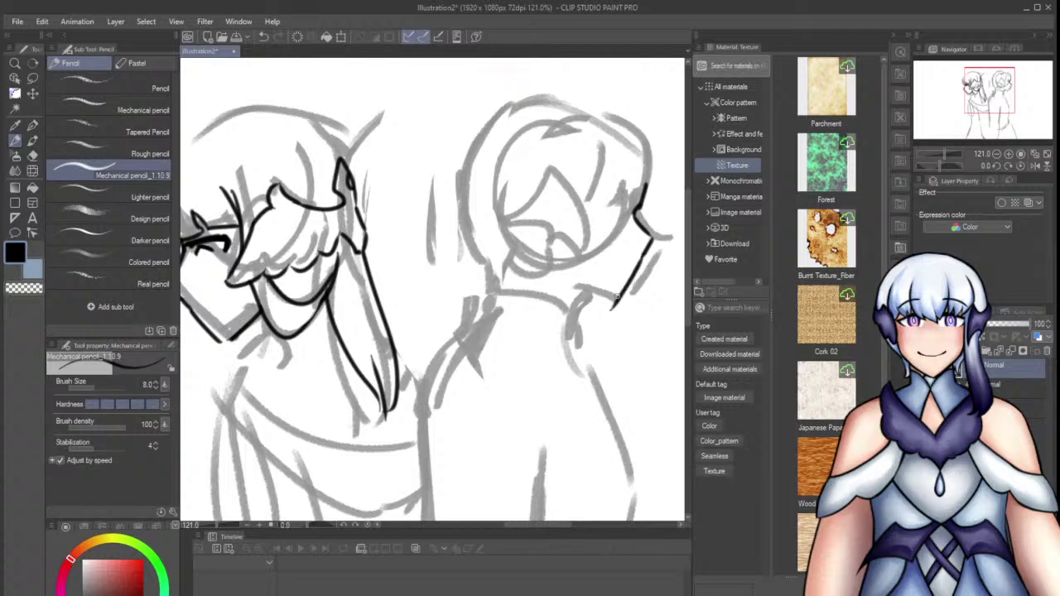
mouse_move(559, 280)
mouse_down()
mouse_move(581, 295)
mouse_move(560, 279)
mouse_move(603, 307)
mouse_up()
key(ctrl+z)
key(ctrl+z)
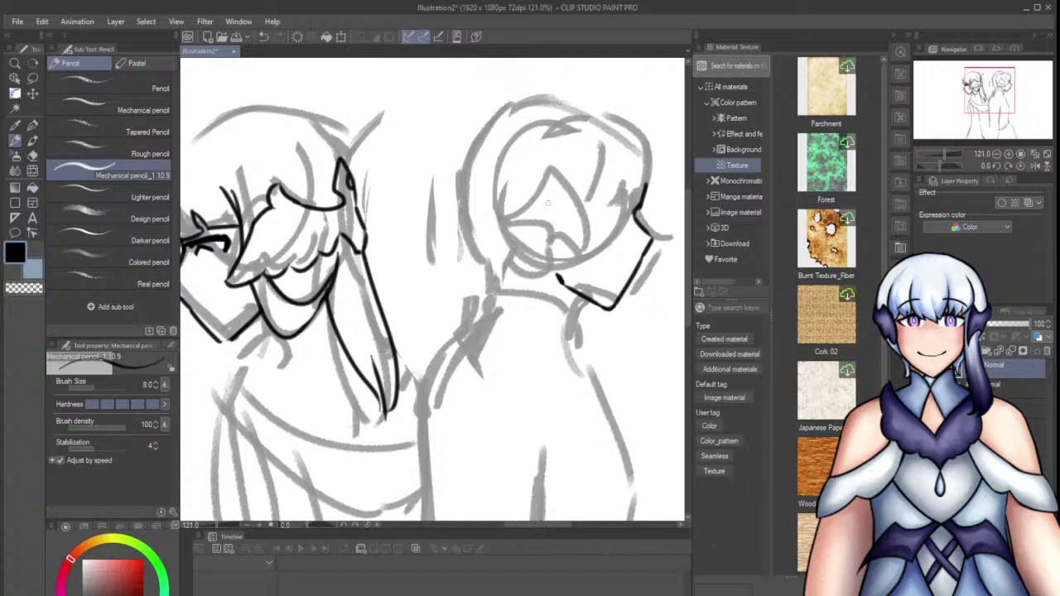
Ink the right figure's fringe with pointed tips across the forehead, cleaning up the strokes
drag(599, 144, 585, 195)
drag(650, 157, 634, 211)
key(ctrl+z)
key(e)
mouse_move(643, 153)
mouse_down()
mouse_move(621, 202)
mouse_move(601, 195)
mouse_up()
key(p)
key(p)
key(ctrl+z)
key(ctrl+z)
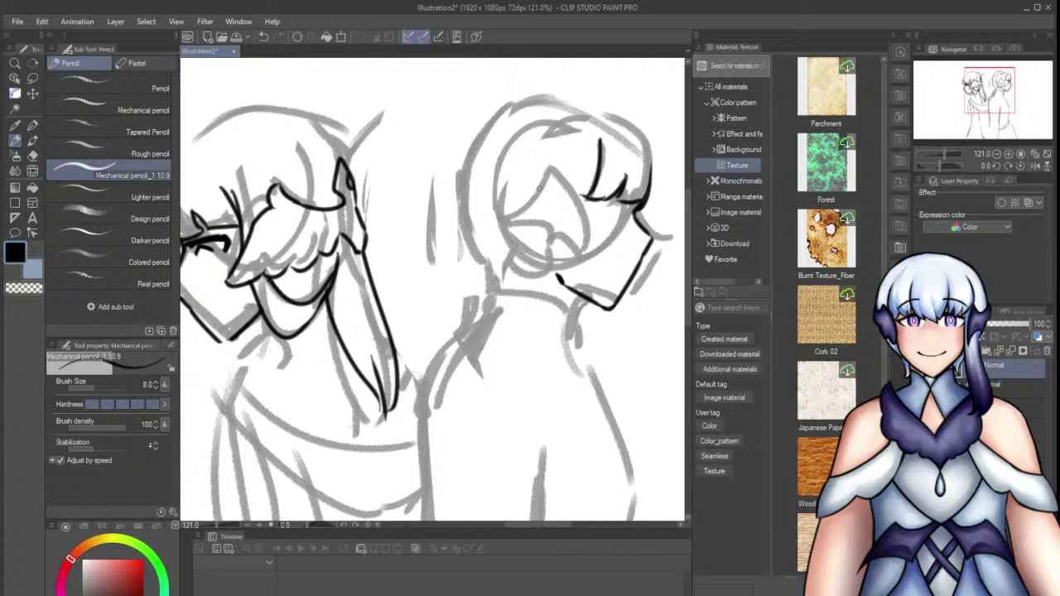
mouse_move(600, 152)
mouse_down()
mouse_move(579, 207)
mouse_move(583, 199)
mouse_up()
key(ctrl+z)
Ink the narrow hair tie shape at the back of the right figure's head
mouse_move(469, 154)
mouse_down()
mouse_move(454, 177)
mouse_move(459, 195)
mouse_move(473, 174)
mouse_move(458, 215)
mouse_move(468, 260)
mouse_up()
key(ctrl+z)
key(ctrl+z)
key(ctrl+z)
key(ctrl+z)
drag(456, 207, 469, 247)
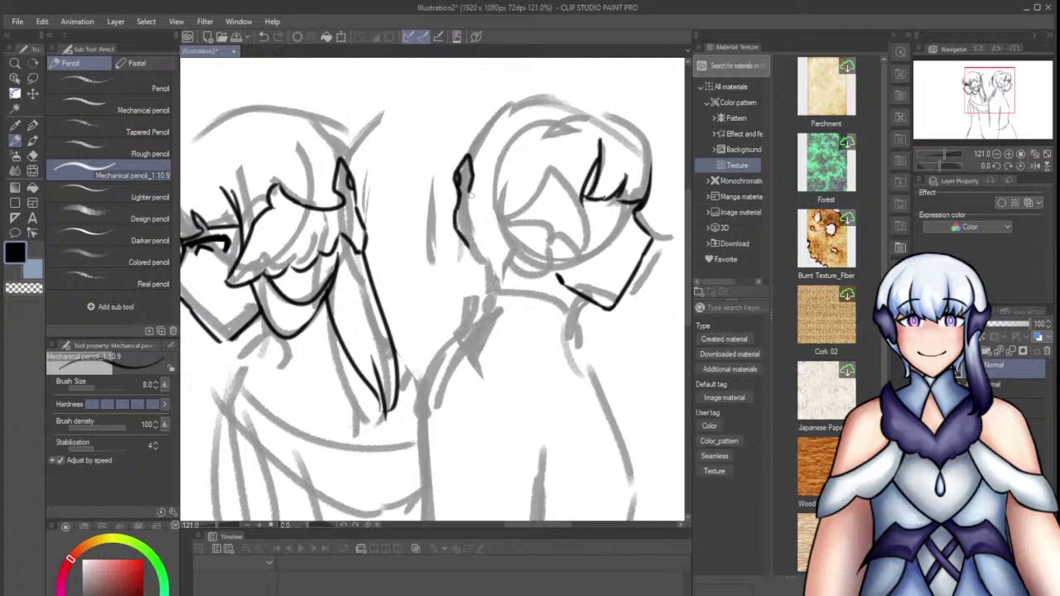
Ink the upper edge of the right figure's swept side hair, from the hair tie to a peak and down toward the jaw
drag(469, 192, 519, 167)
key(ctrl+z)
mouse_move(469, 196)
mouse_down()
mouse_move(535, 159)
mouse_move(569, 214)
mouse_up()
key(ctrl+z)
drag(530, 162, 576, 256)
key(ctrl+z)
drag(530, 163, 580, 260)
key(ctrl+z)
key(ctrl+z)
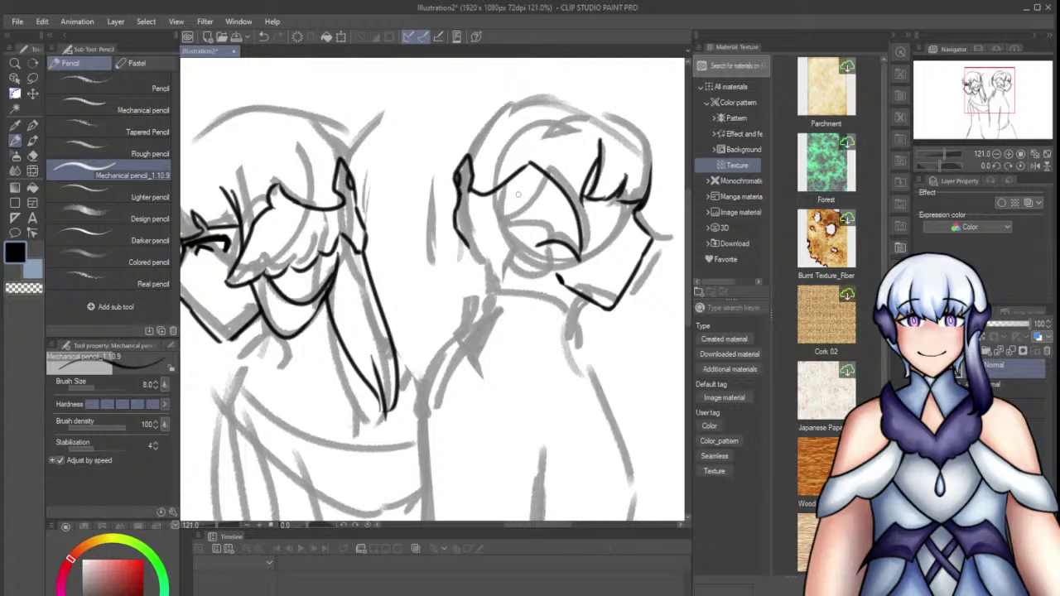
Ink the scalloped inner edge of the right figure's side hair back to the hair tie
mouse_move(498, 198)
mouse_down()
mouse_move(529, 174)
mouse_move(553, 235)
mouse_up()
key(ctrl+z)
key(ctrl+z)
mouse_move(539, 185)
mouse_down()
mouse_move(567, 233)
mouse_move(494, 216)
mouse_move(543, 248)
mouse_move(532, 226)
mouse_move(538, 249)
mouse_up()
key(ctrl+z)
key(ctrl+z)
key(ctrl+z)
key(ctrl+z)
key(ctrl+z)
key(ctrl+z)
key(ctrl+z)
drag(479, 231, 471, 252)
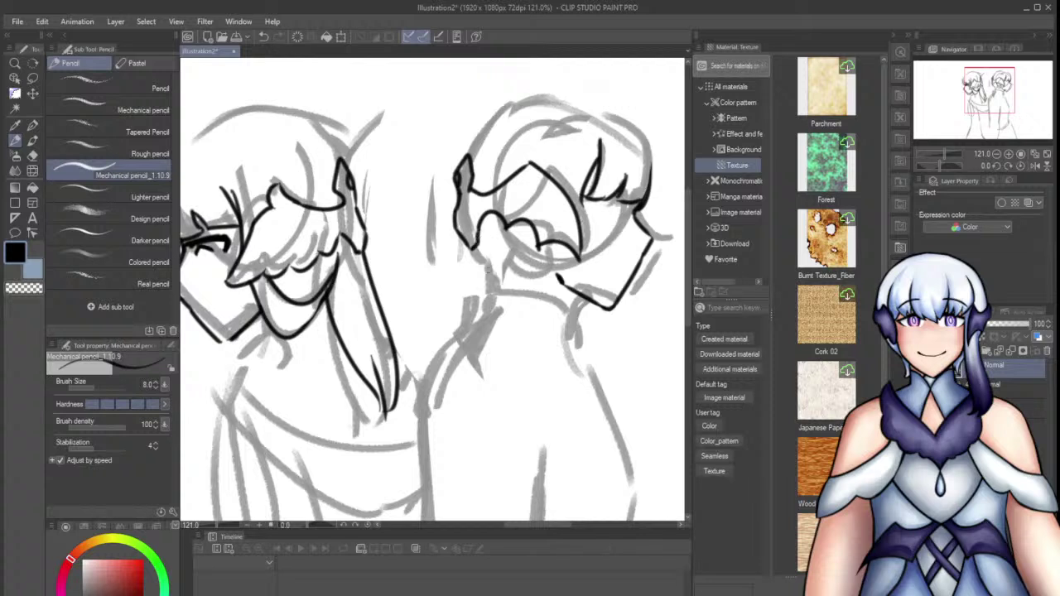
Ink the jagged hair ends along the nape of the right figure's head
key(ctrl+z)
drag(475, 248, 497, 283)
mouse_move(553, 248)
mouse_down()
mouse_move(559, 275)
mouse_move(575, 271)
mouse_move(547, 264)
mouse_move(527, 281)
mouse_up()
key(ctrl+z)
key(ctrl+z)
drag(532, 271, 499, 292)
key(ctrl+z)
key(ctrl+z)
Ink the front and back lines of the right figure's neck below the hair ends
drag(495, 255, 493, 283)
drag(494, 257, 499, 284)
drag(564, 312, 577, 292)
drag(496, 270, 495, 290)
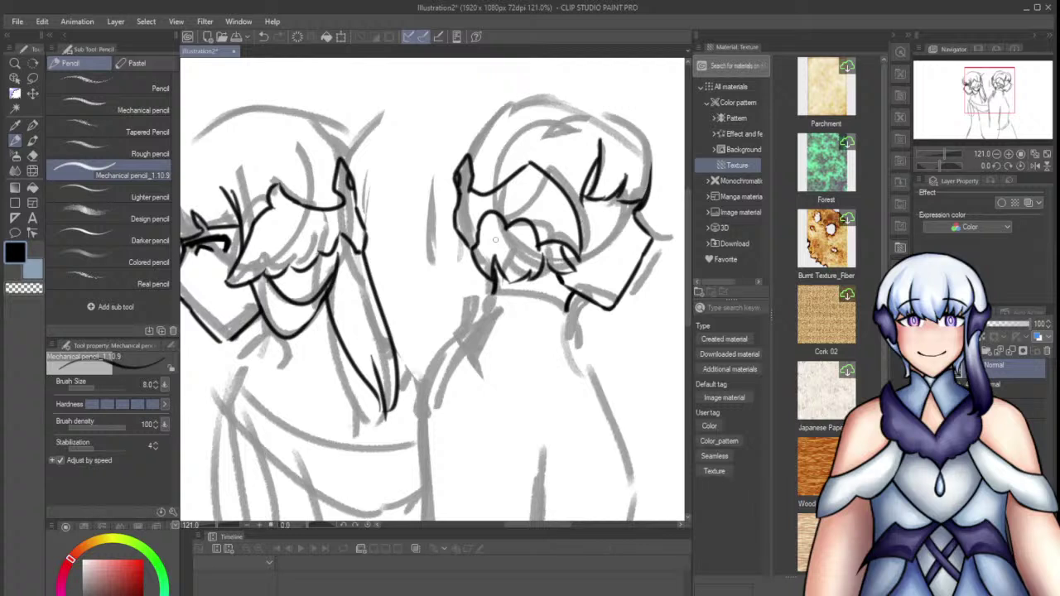
Extend the right figure's fringe strand down to the side hair and ink the curved front of the head above the forehead
drag(586, 196, 580, 239)
key(ctrl+z)
drag(614, 107, 648, 166)
key(ctrl+z)
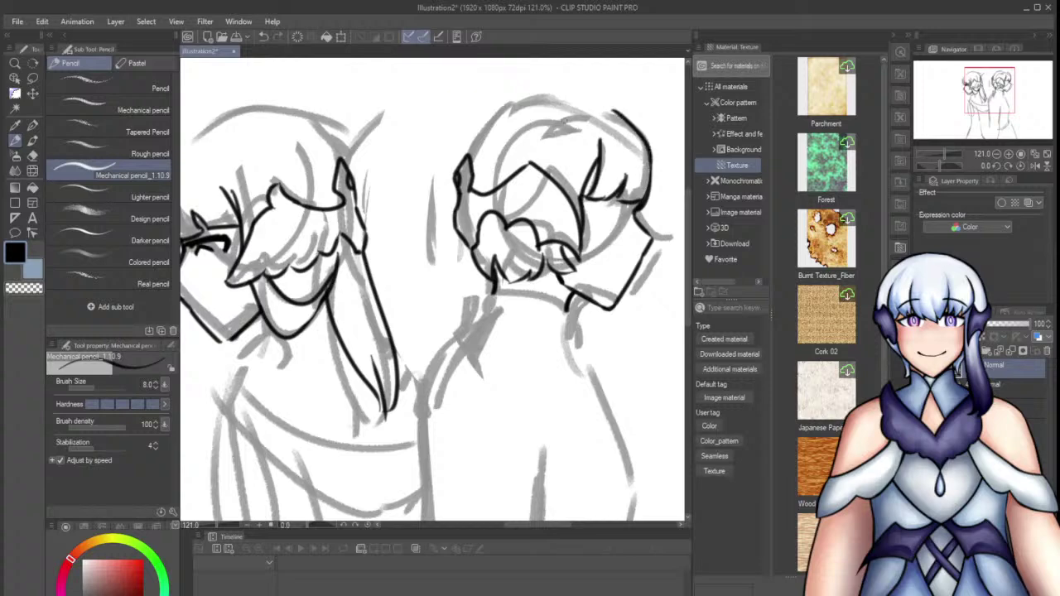
drag(464, 144, 529, 102)
key(ctrl+z)
key(ctrl+z)
key(ctrl+z)
drag(461, 158, 544, 102)
key(ctrl+z)
key(ctrl+z)
mouse_move(462, 159)
mouse_down()
mouse_move(577, 91)
mouse_move(625, 128)
mouse_up()
key(ctrl+z)
key(ctrl+z)
Ink the top of the right figure's head as one curve into the forehead and erase the stray overlap
drag(532, 101, 620, 119)
key(ctrl+z)
mouse_move(523, 103)
mouse_down()
mouse_move(618, 114)
mouse_move(648, 153)
mouse_up()
key(ctrl+z)
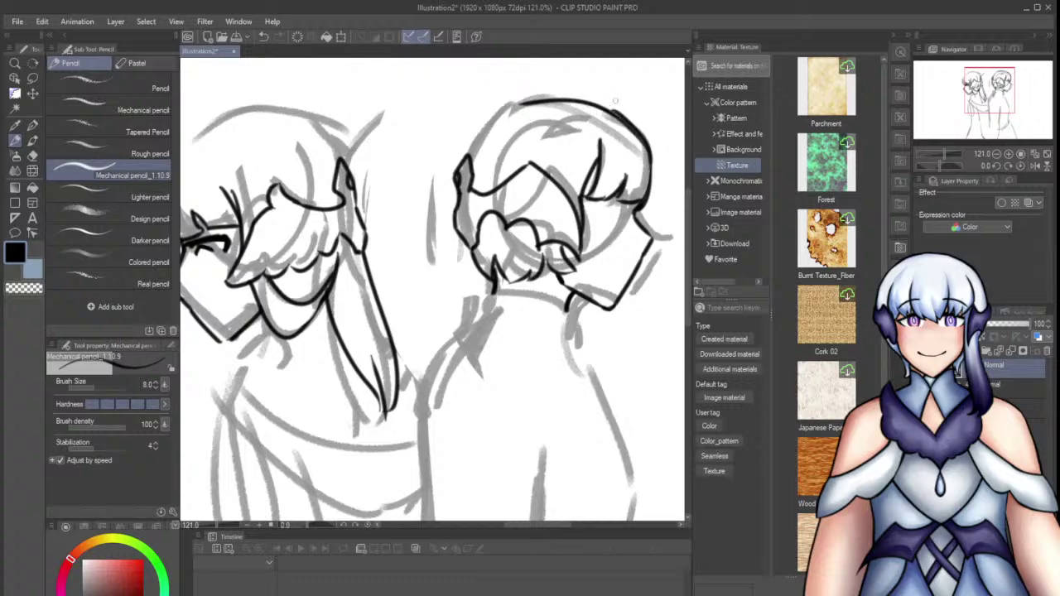
key(e)
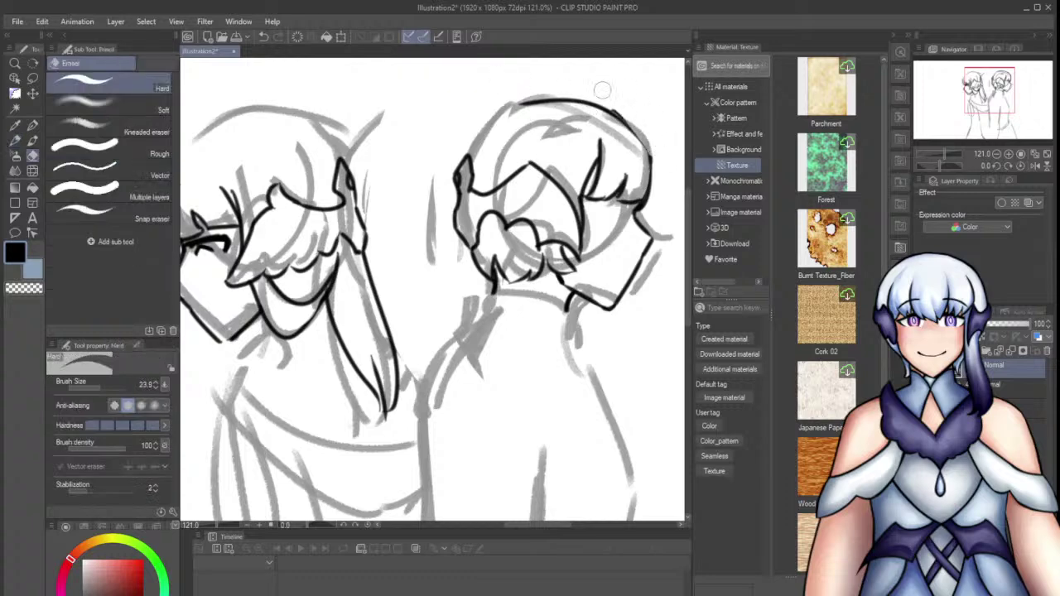
key(p)
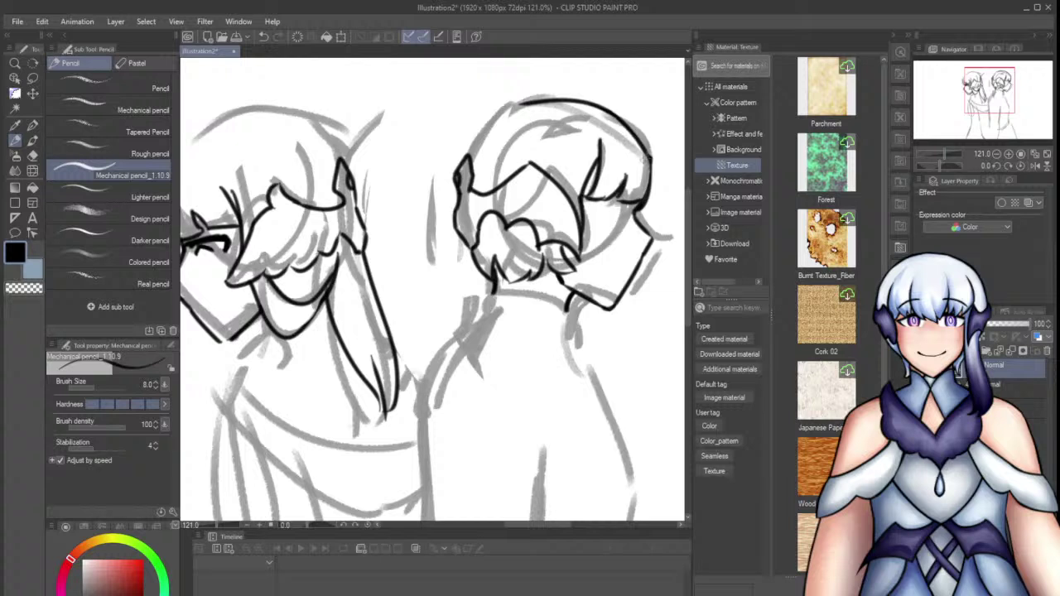
Ink the back curve of the right figure's head from the crown down to the hair ornament
mouse_move(520, 107)
mouse_down()
mouse_move(458, 154)
mouse_move(494, 119)
mouse_move(470, 154)
mouse_up()
key(ctrl+z)
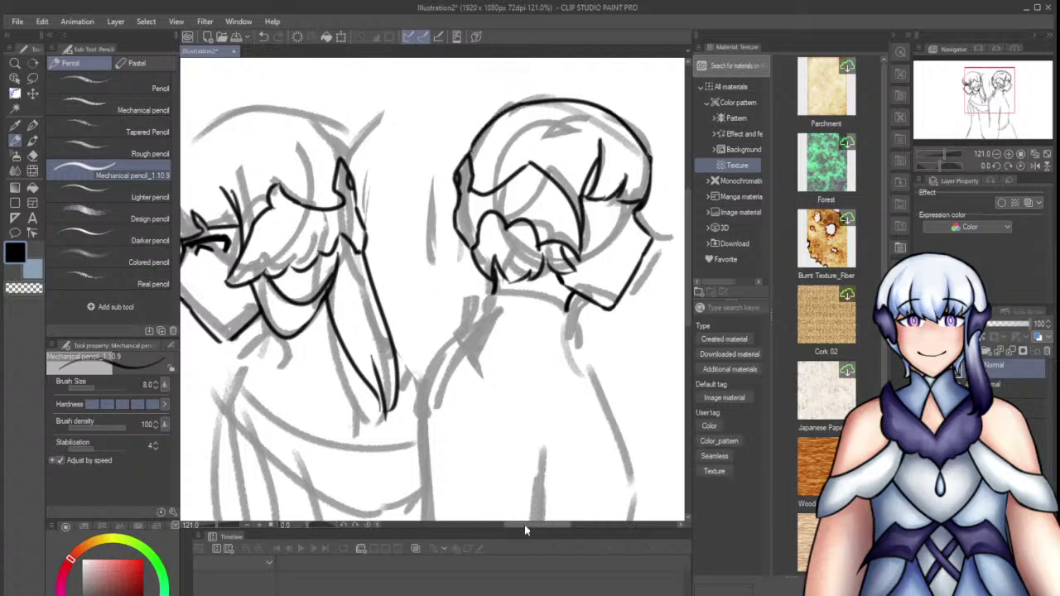
Ink the back curve of the left figure's head from the crown down to the hair ornament
drag(525, 530, 500, 530)
mouse_move(260, 180)
mouse_down()
mouse_move(321, 131)
mouse_move(304, 129)
mouse_up()
key(ctrl+z)
mouse_move(286, 141)
mouse_down()
mouse_move(345, 120)
mouse_move(409, 144)
mouse_up()
mouse_move(311, 126)
mouse_down()
mouse_move(426, 139)
mouse_move(446, 167)
mouse_up()
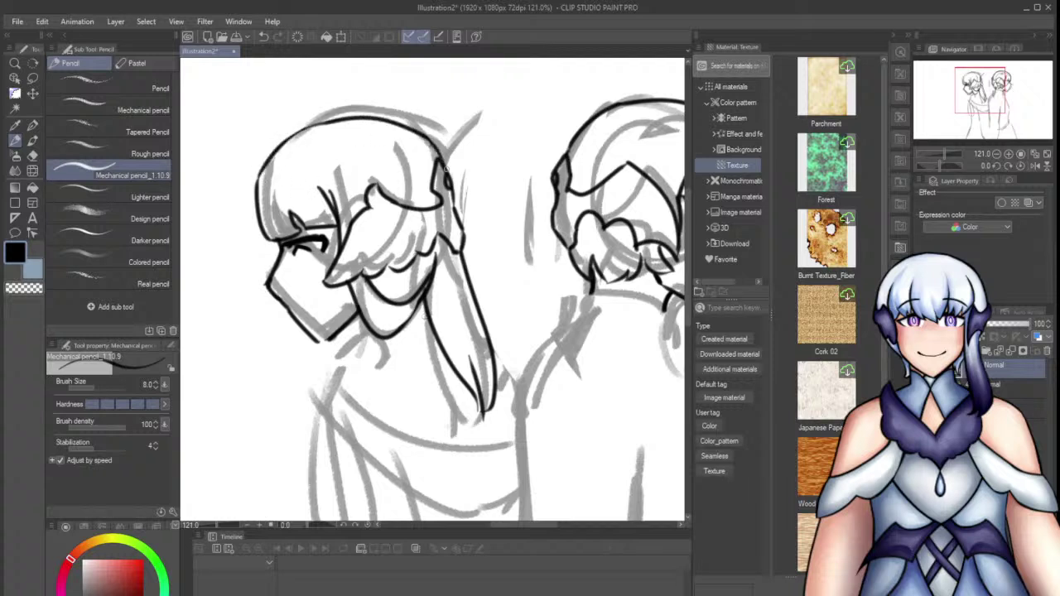
key(ctrl+z)
key(ctrl+z)
key(ctrl+z)
drag(391, 114, 440, 162)
key(ctrl+z)
mouse_move(408, 122)
mouse_down()
mouse_move(452, 173)
mouse_move(447, 164)
mouse_up()
key(ctrl+z)
key(ctrl+z)
key(ctrl+z)
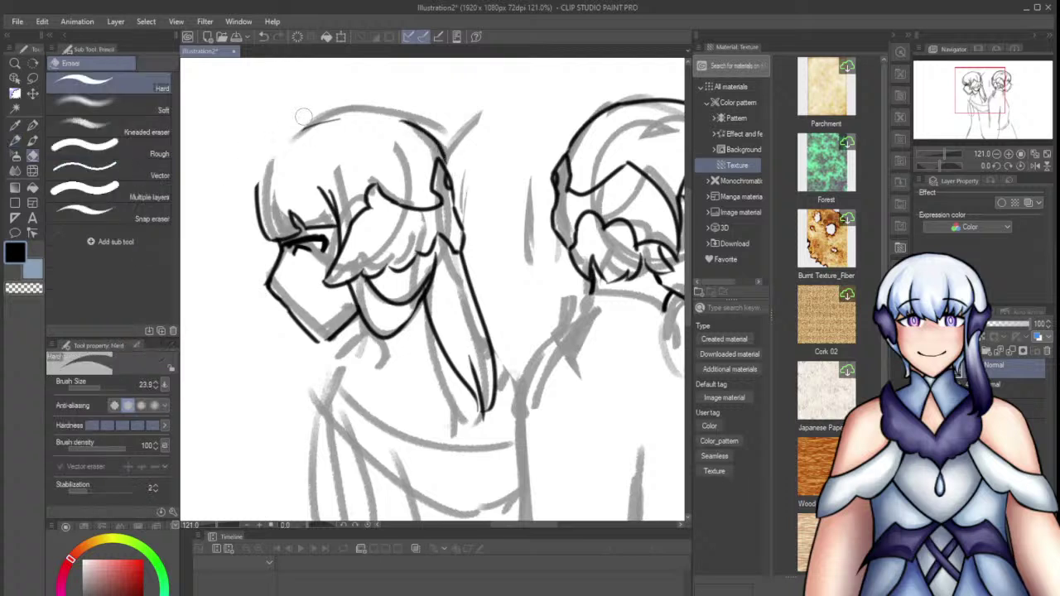
Ink the front and top of the left figure's head as one curve from the forehead over the crown
mouse_move(258, 200)
mouse_down()
mouse_move(309, 128)
mouse_move(297, 141)
mouse_move(375, 116)
mouse_move(276, 154)
mouse_move(295, 138)
mouse_up()
key(ctrl+z)
key(ctrl+z)
key(ctrl+z)
key(ctrl+z)
mouse_move(275, 157)
mouse_down()
mouse_move(356, 115)
mouse_move(414, 124)
mouse_up()
key(ctrl+z)
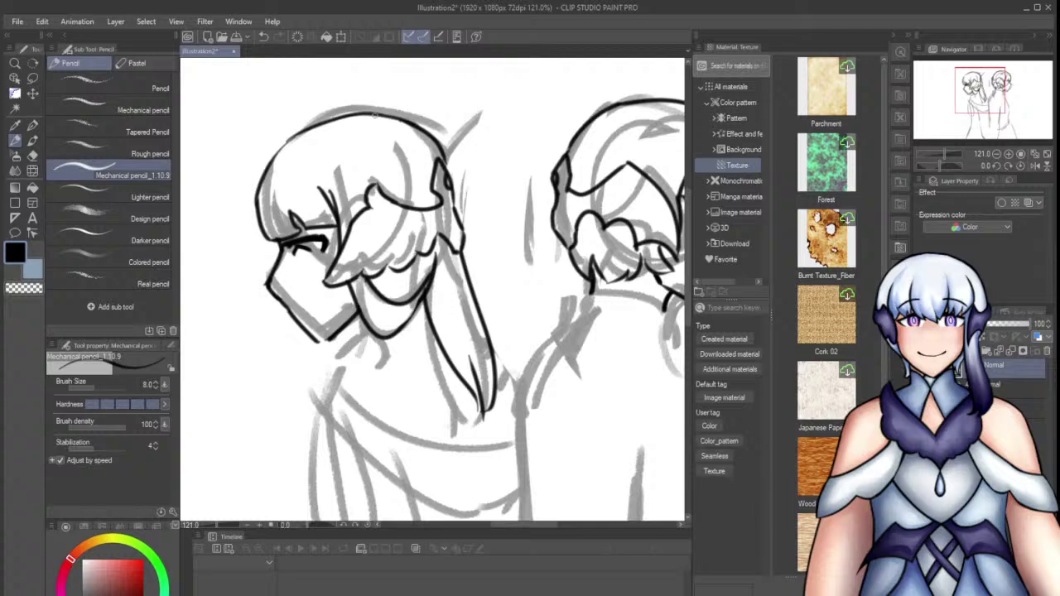
Thicken the left figure's back head curve just above the hair ornament and erase the stray overlap outside it
drag(393, 121, 443, 164)
key(e)
drag(406, 120, 447, 162)
key(ctrl+z)
drag(417, 123, 444, 167)
key(ctrl+z)
drag(401, 107, 456, 160)
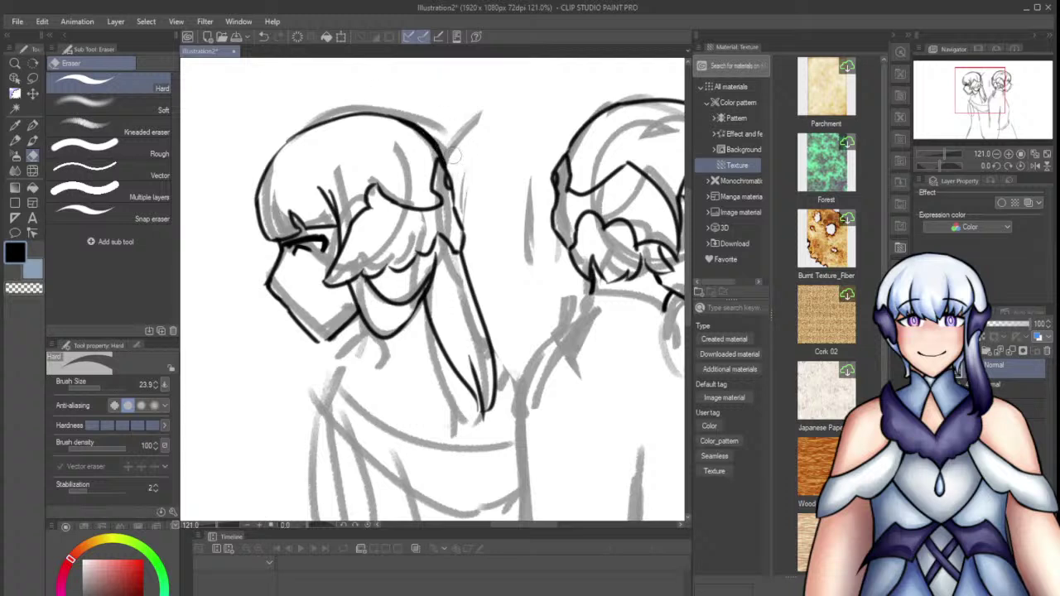
Close the gap at the left figure's chin and rework the short neck line below the hair loop
key(p)
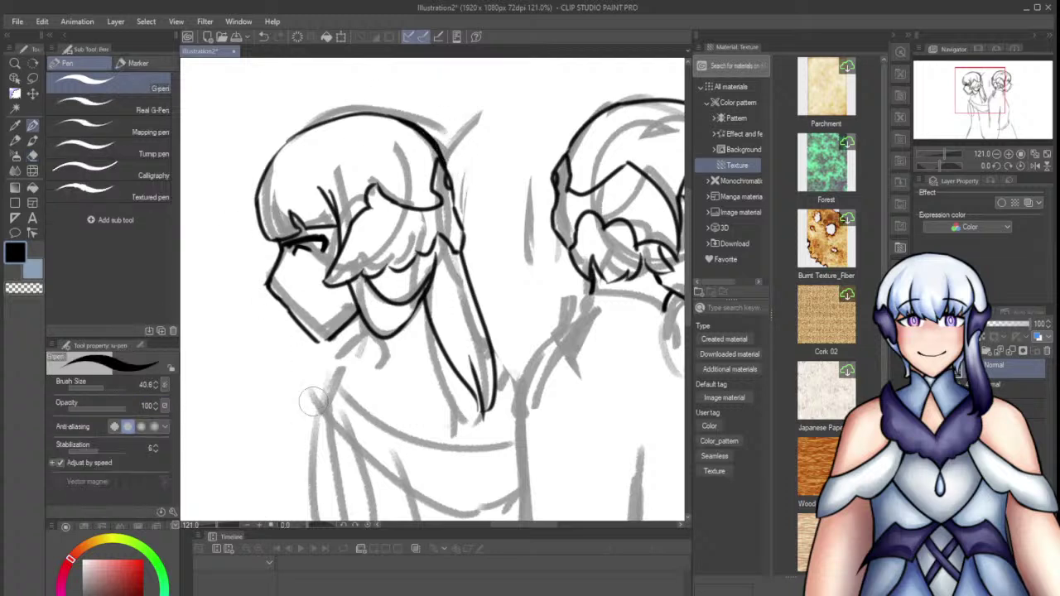
key(p)
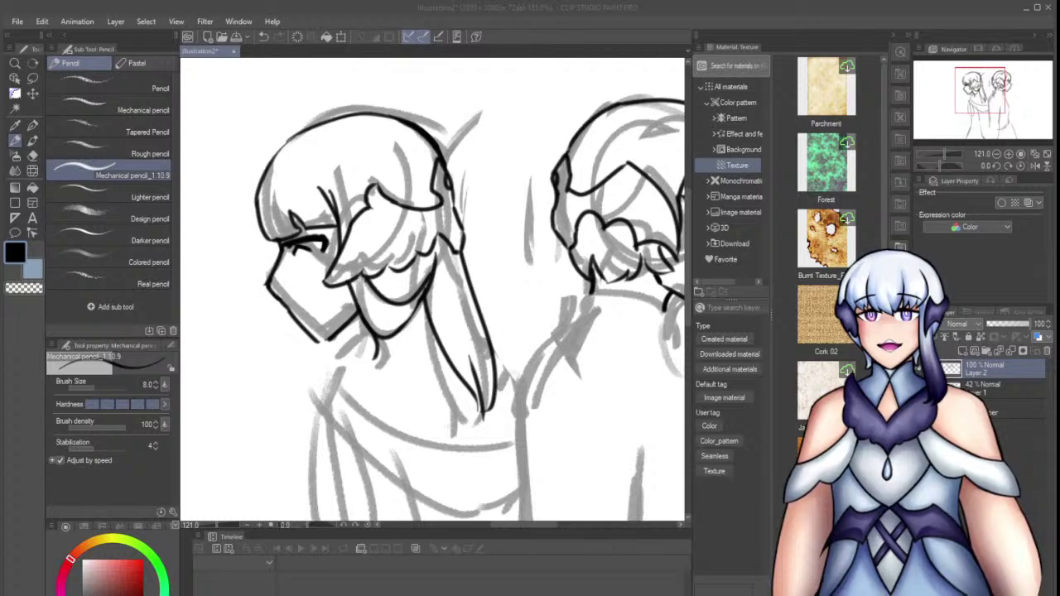
mouse_move(320, 342)
mouse_down()
mouse_move(333, 337)
mouse_move(321, 341)
mouse_up()
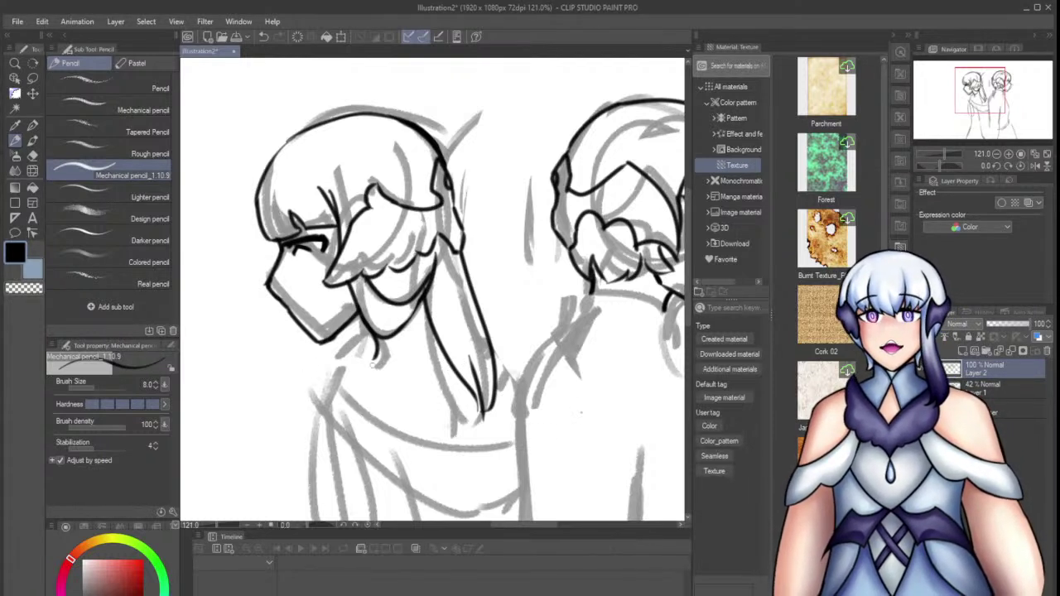
key(e)
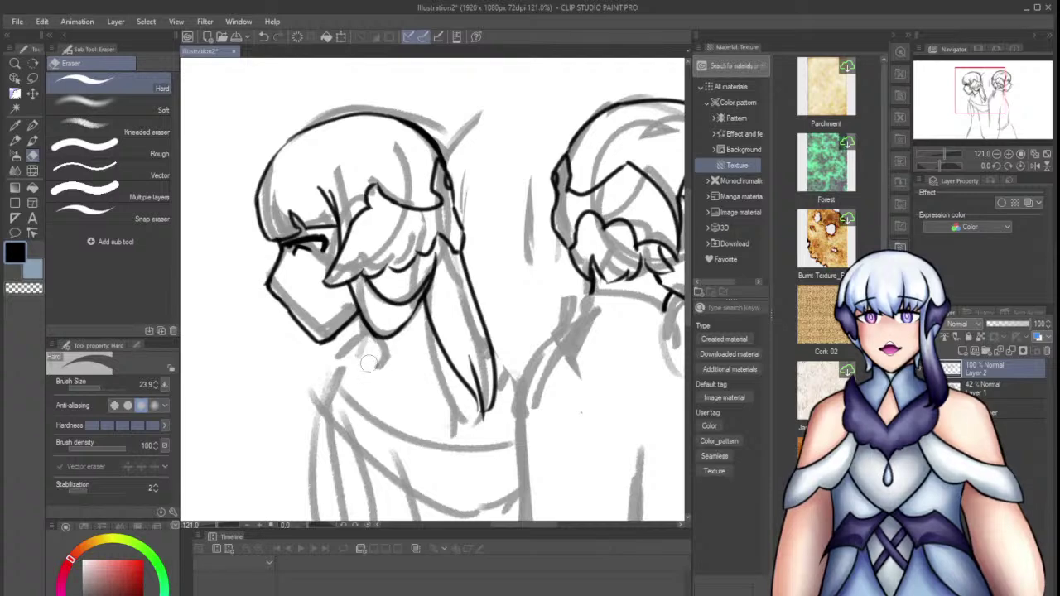
key(p)
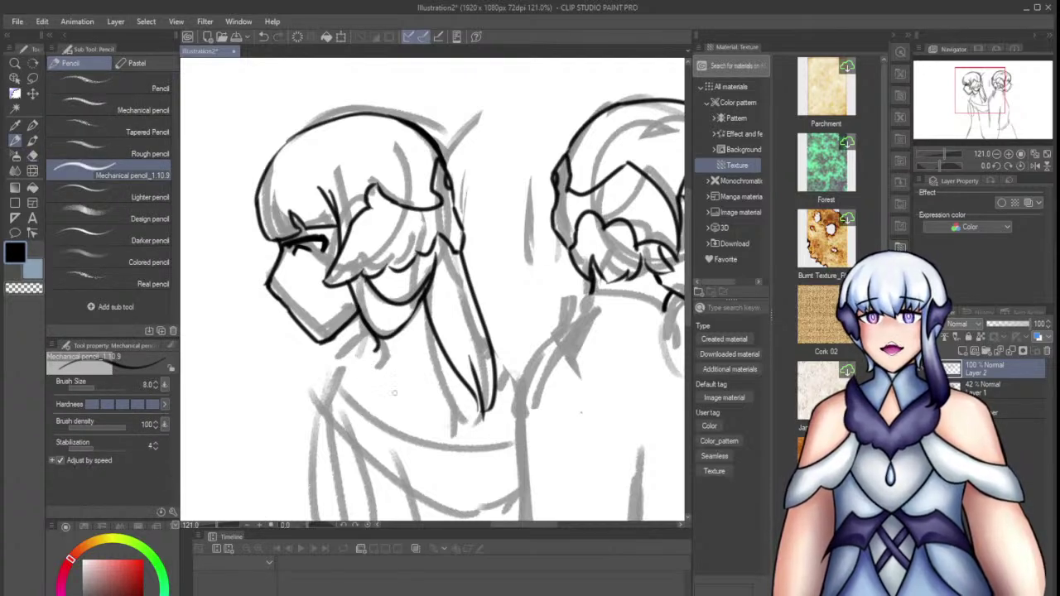
Ink the curved collar line around the base of the right figure's neck
scroll(365, 338, down, 5)
scroll(358, 336, up, 2)
scroll(369, 341, up, 2)
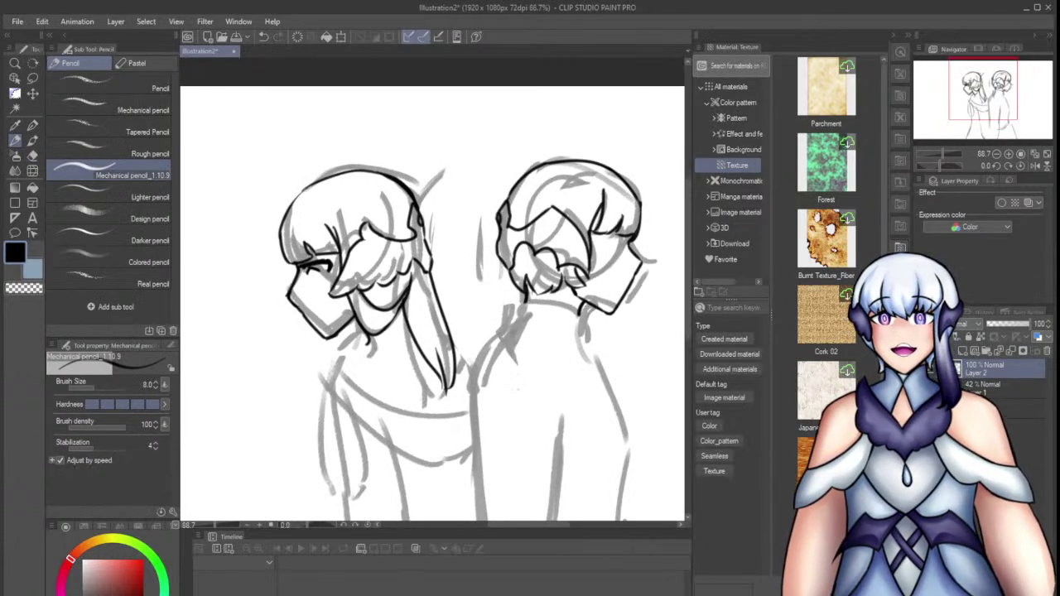
mouse_move(512, 326)
mouse_down()
mouse_move(523, 301)
mouse_move(584, 327)
mouse_move(514, 303)
mouse_move(582, 317)
mouse_move(592, 379)
mouse_up()
key(ctrl+z)
key(ctrl+z)
key(ctrl+z)
key(ctrl+z)
key(ctrl+z)
Ink the right figure's torso outline on the face side, from the collar down to the hip point
mouse_move(584, 335)
mouse_down()
mouse_move(627, 440)
mouse_move(609, 394)
mouse_move(618, 456)
mouse_up()
key(ctrl+z)
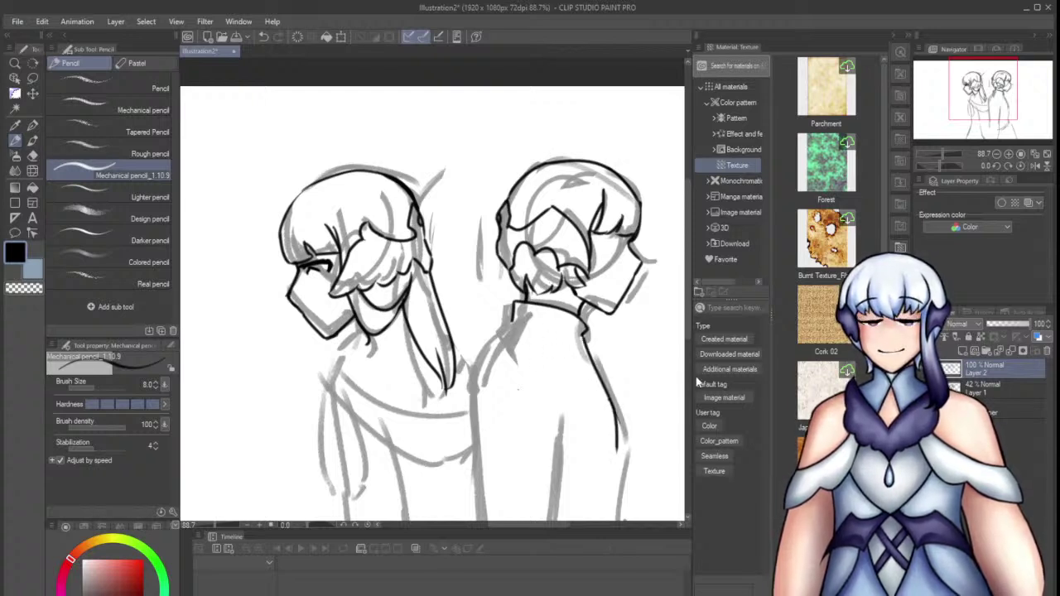
scroll(592, 356, down, 3)
key(ctrl+z)
mouse_move(608, 319)
mouse_down()
mouse_move(624, 383)
mouse_move(616, 371)
mouse_move(613, 424)
mouse_move(609, 380)
mouse_up()
key(ctrl+z)
key(ctrl+z)
key(ctrl+z)
drag(611, 336, 613, 458)
key(ctrl+z)
drag(611, 336, 611, 460)
key(ctrl+z)
key(ctrl+z)
drag(612, 356, 621, 465)
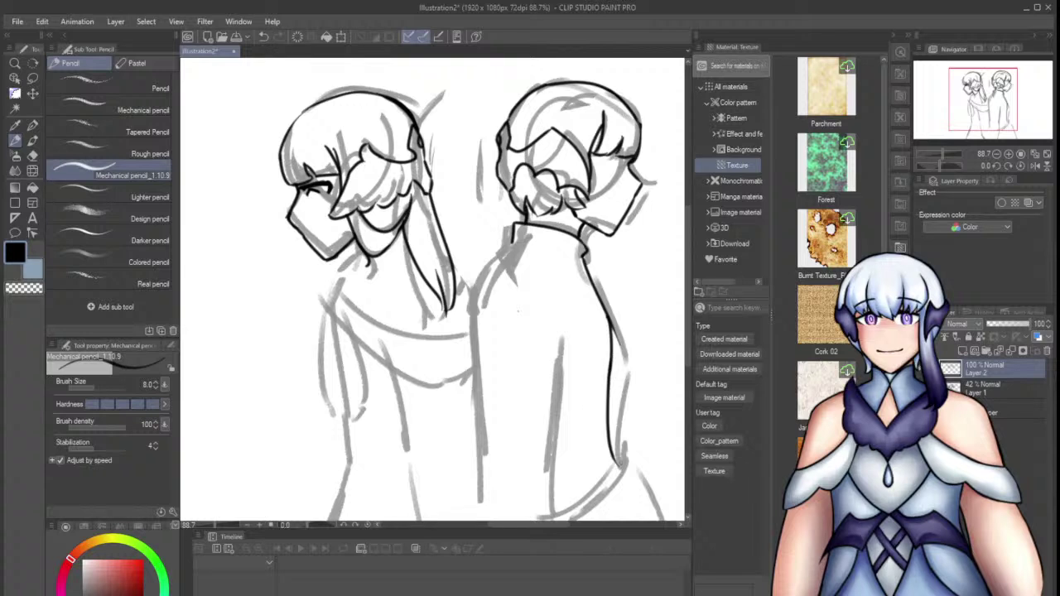
Erase and redraw the middle of the right figure's face-side torso outline as one smooth line
key(e)
drag(606, 301, 613, 370)
key(p)
key(p)
drag(600, 302, 609, 357)
key(ctrl+z)
key(ctrl+z)
drag(598, 293, 609, 391)
key(ctrl+z)
key(ctrl+z)
drag(610, 351, 611, 382)
key(ctrl+z)
key(ctrl+z)
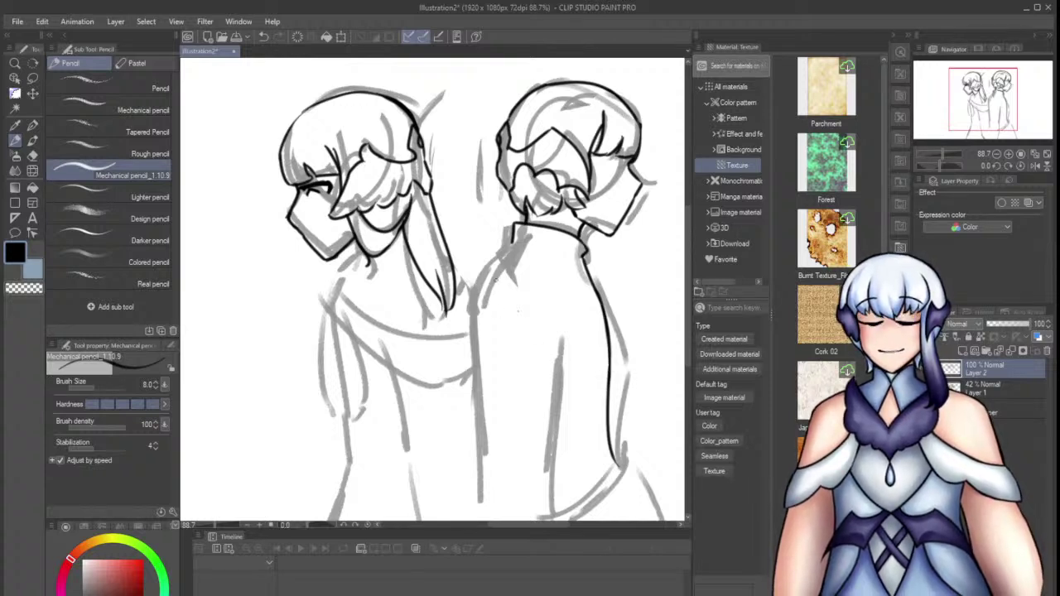
Ink the right figure's shoulder slope from the collar down to the top of the near arm
mouse_move(513, 243)
mouse_down()
mouse_move(464, 297)
mouse_move(476, 383)
mouse_up()
key(ctrl+z)
key(ctrl+z)
Ink the outer edge of the right figure's near arm downward from the shoulder
drag(464, 297, 479, 422)
drag(469, 377, 482, 502)
key(ctrl+z)
key(ctrl+z)
drag(469, 296, 475, 447)
drag(469, 397, 479, 501)
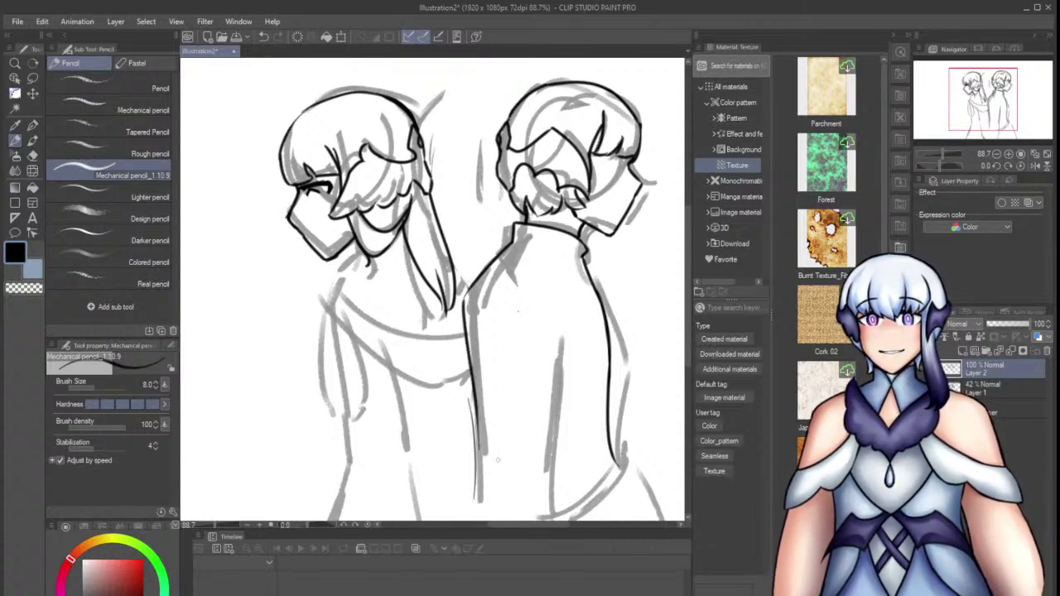
key(ctrl+z)
Ink the inner edge of the right figure's near arm along the grey sketch line
drag(688, 303, 690, 345)
drag(573, 201, 537, 346)
key(ctrl+z)
drag(559, 218, 550, 354)
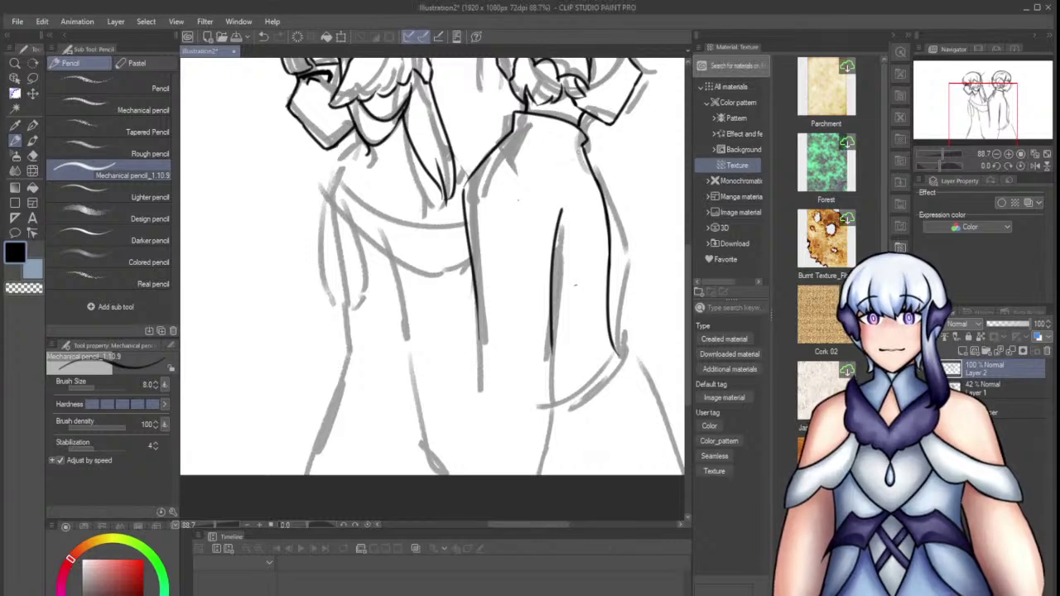
Ink the arched shoulder seam joining the outer and inner edges of the right figure's near arm
drag(579, 159, 579, 175)
drag(511, 129, 568, 187)
key(ctrl+z)
key(ctrl+z)
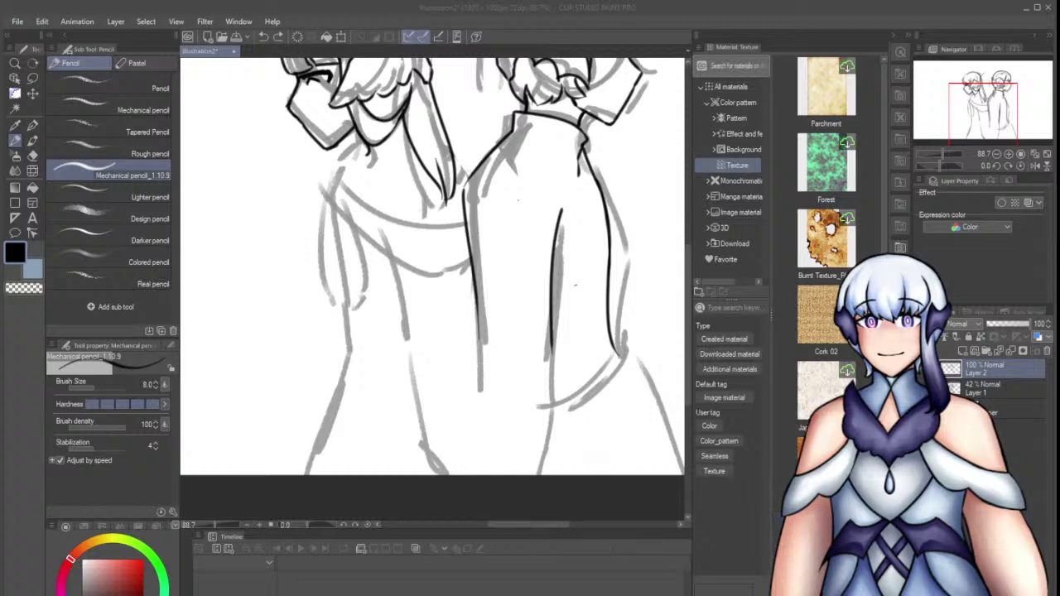
drag(515, 116, 573, 129)
key(ctrl+z)
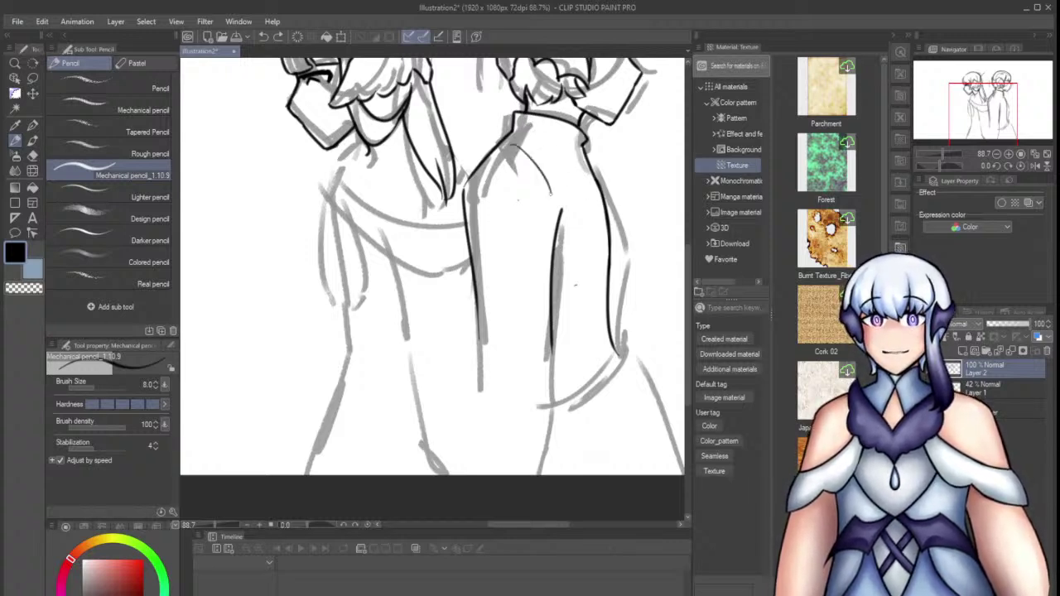
mouse_move(515, 113)
mouse_down()
mouse_move(521, 145)
mouse_move(506, 172)
mouse_move(480, 171)
mouse_move(548, 192)
mouse_move(560, 211)
mouse_up()
key(ctrl+z)
key(ctrl+z)
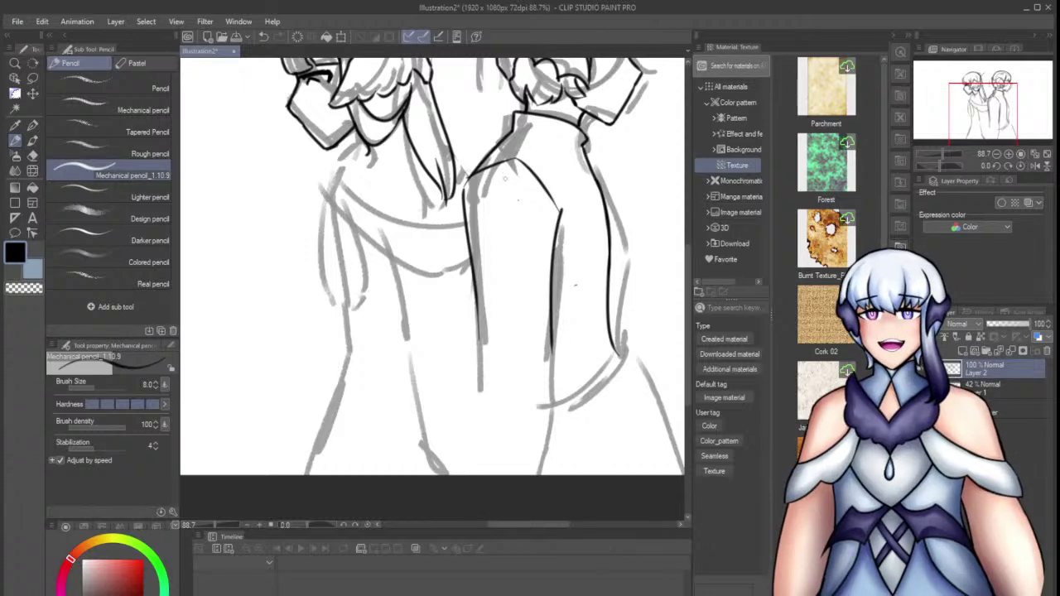
Ink a short line from the right figure's collar to the shoulder seam and erase the stray dots on the clothing
drag(534, 114, 521, 158)
scroll(461, 195, up, 4)
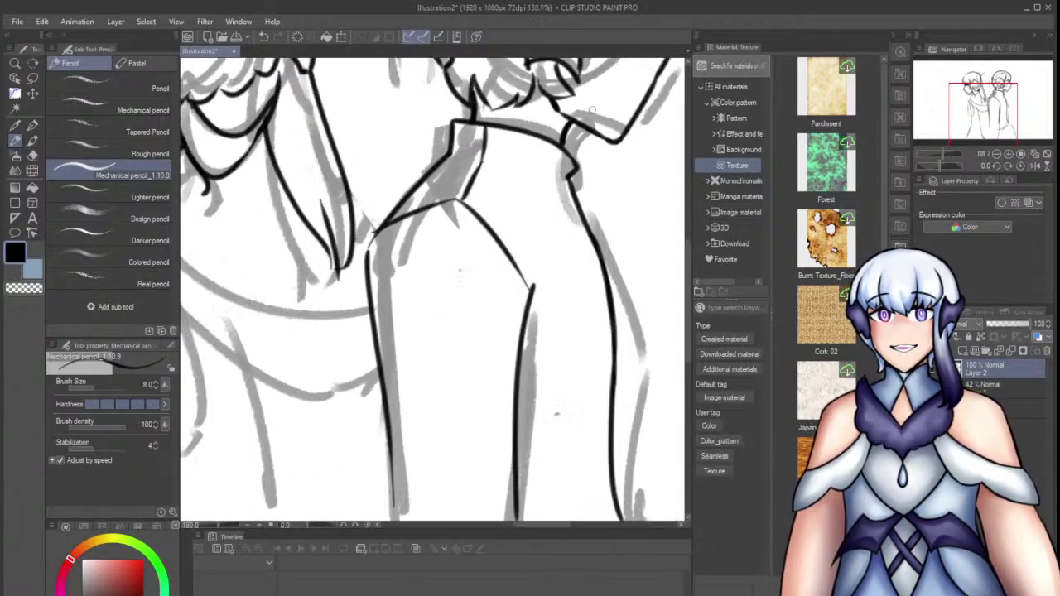
key(e)
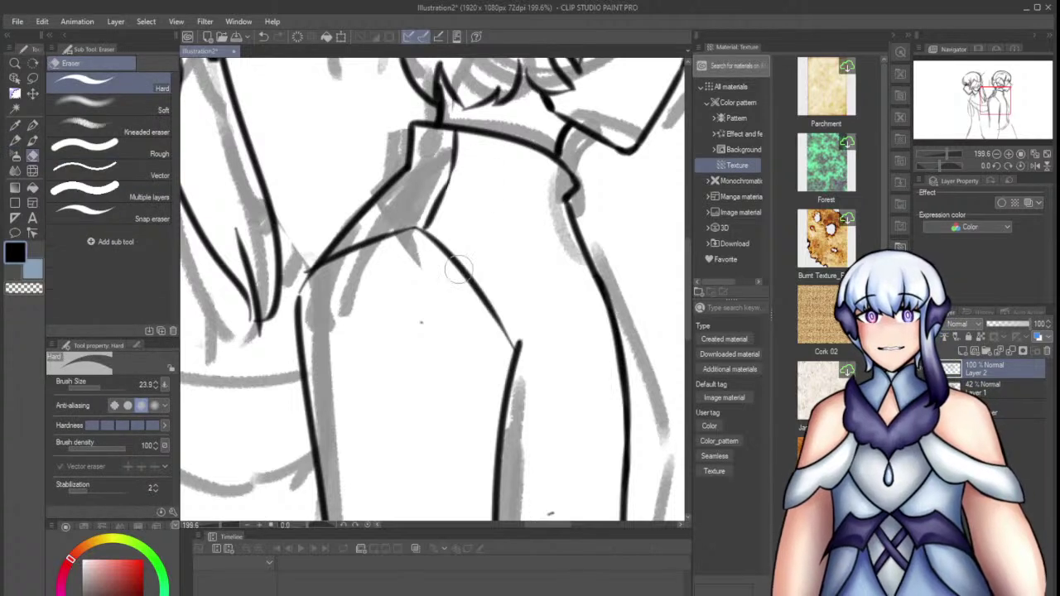
drag(555, 507, 550, 502)
drag(422, 326, 426, 333)
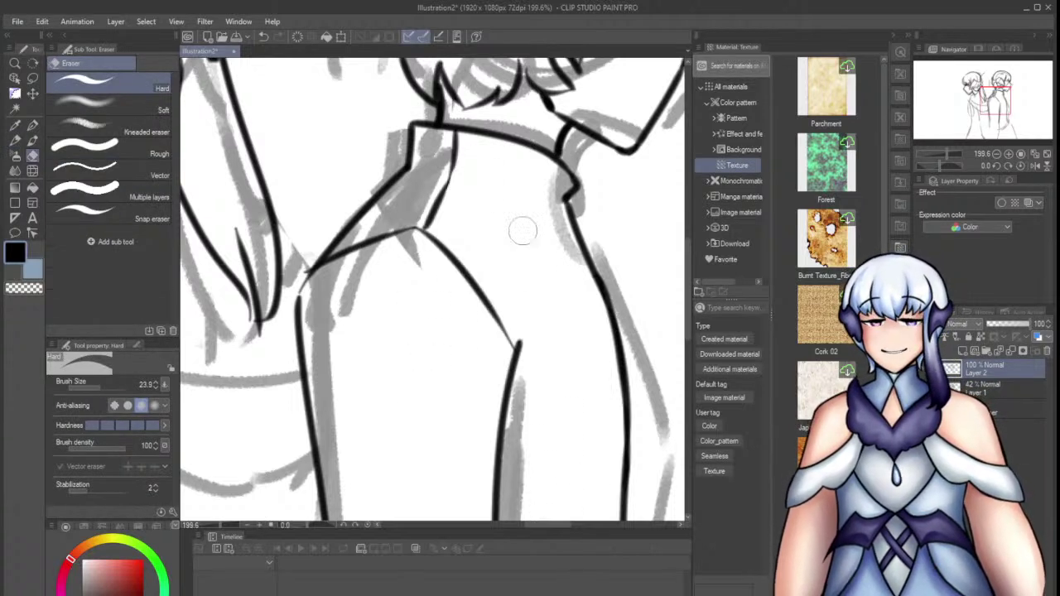
Thicken the right figure's collar line into a solid black band
key(p)
mouse_move(408, 131)
mouse_down()
mouse_move(510, 148)
mouse_move(484, 137)
mouse_move(414, 128)
mouse_move(420, 141)
mouse_move(406, 149)
mouse_move(549, 184)
mouse_up()
drag(497, 149, 558, 196)
key(ctrl+z)
key(ctrl+z)
mouse_move(483, 142)
mouse_down()
mouse_move(577, 184)
mouse_move(517, 146)
mouse_move(578, 171)
mouse_up()
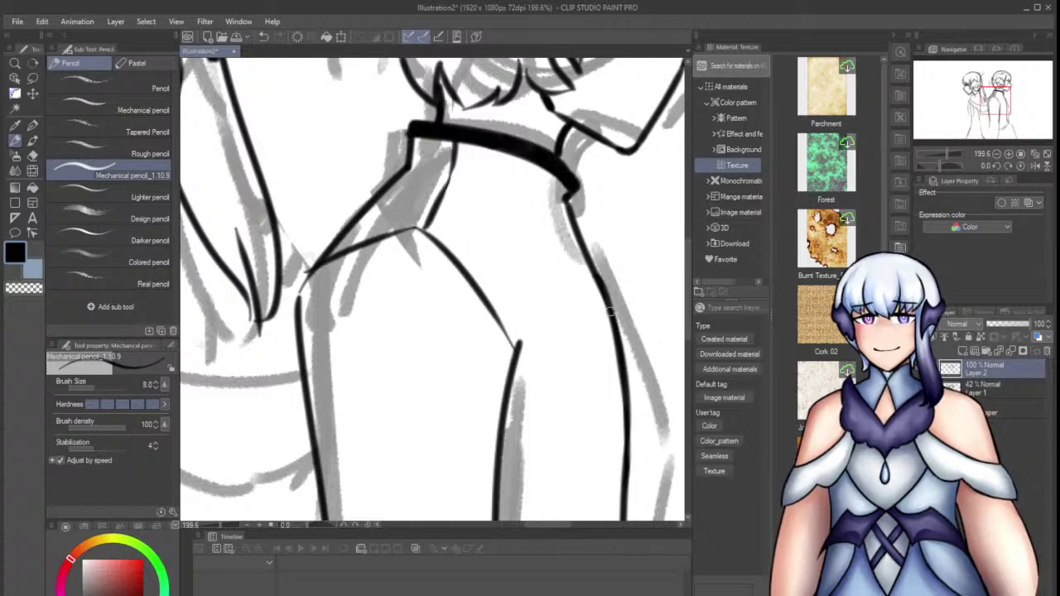
Ink a diagonal line crossing the lower end of the right figure's inner arm line
scroll(603, 361, down, 5)
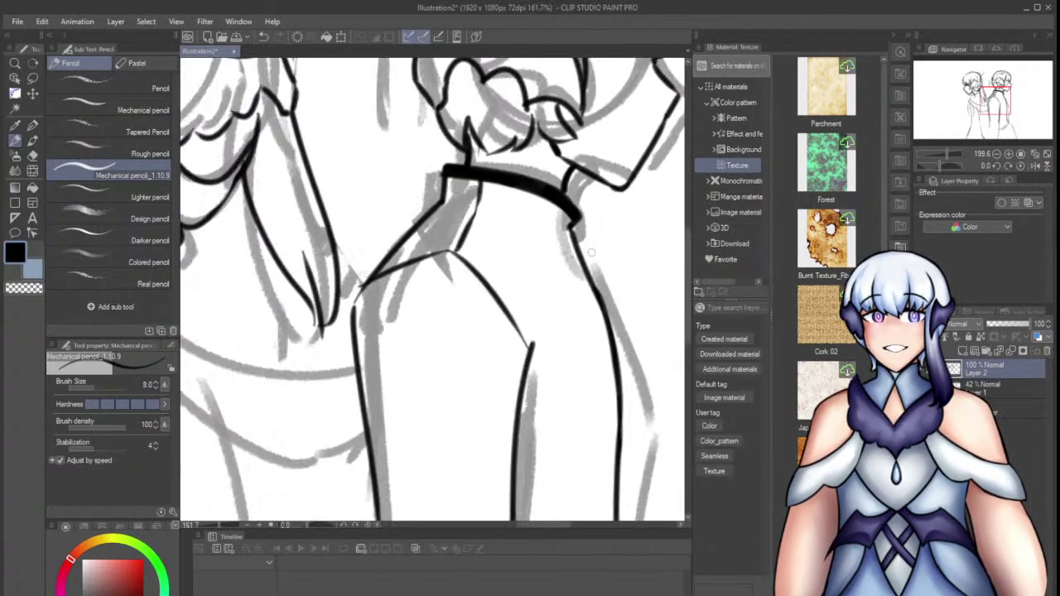
scroll(474, 321, up, 2)
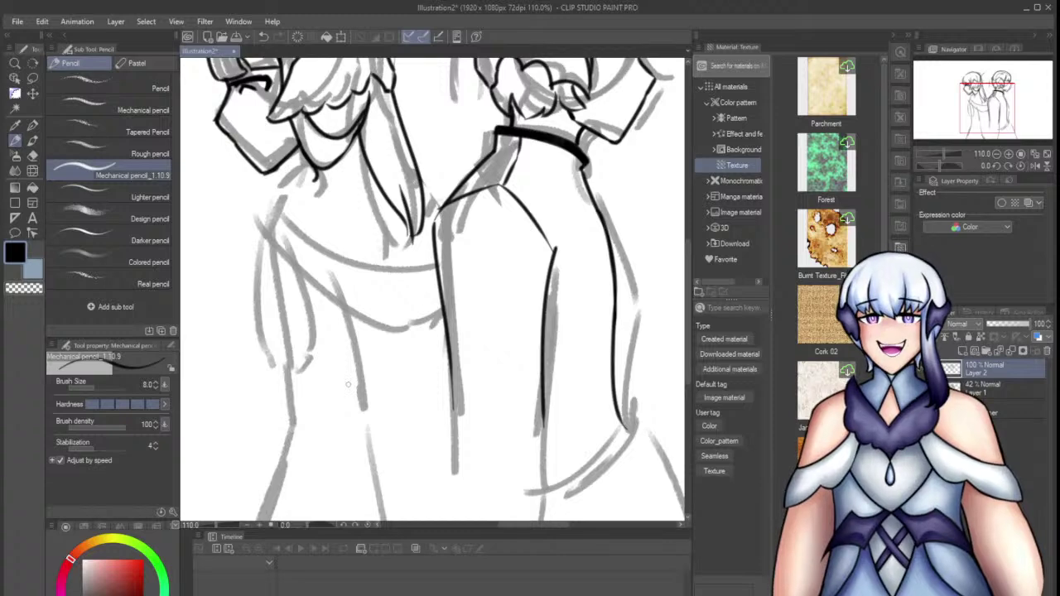
scroll(353, 396, down, 3)
scroll(463, 365, up, 3)
drag(490, 313, 511, 380)
key(ctrl+z)
drag(486, 298, 522, 384)
key(ctrl+z)
drag(485, 304, 519, 389)
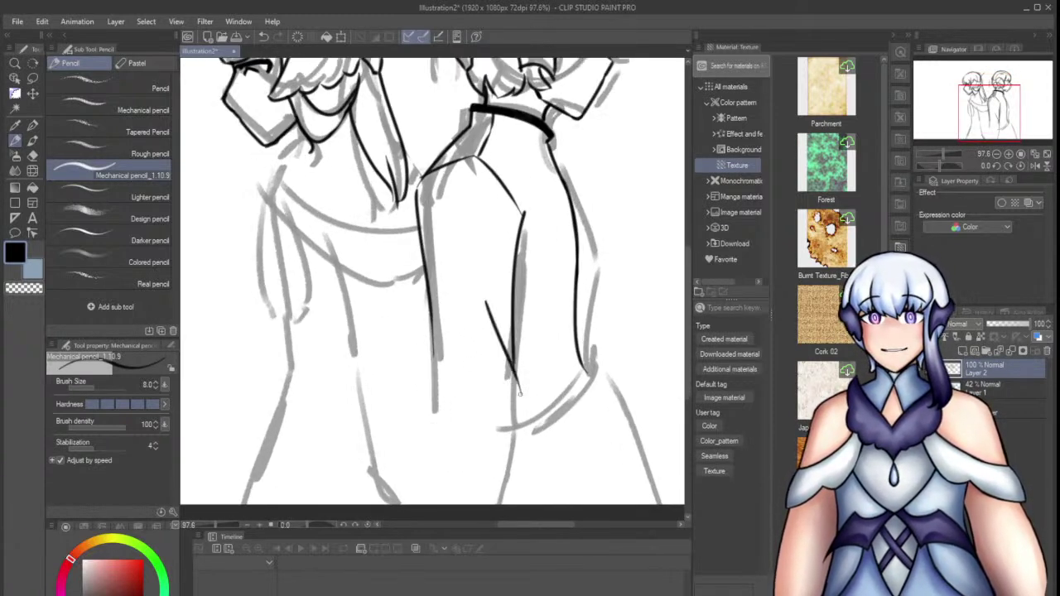
Extend the right figure's outer arm line and inner diagonal down to the canvas edge, adding a short branch off the diagonal
drag(431, 330, 413, 503)
key(ctrl+z)
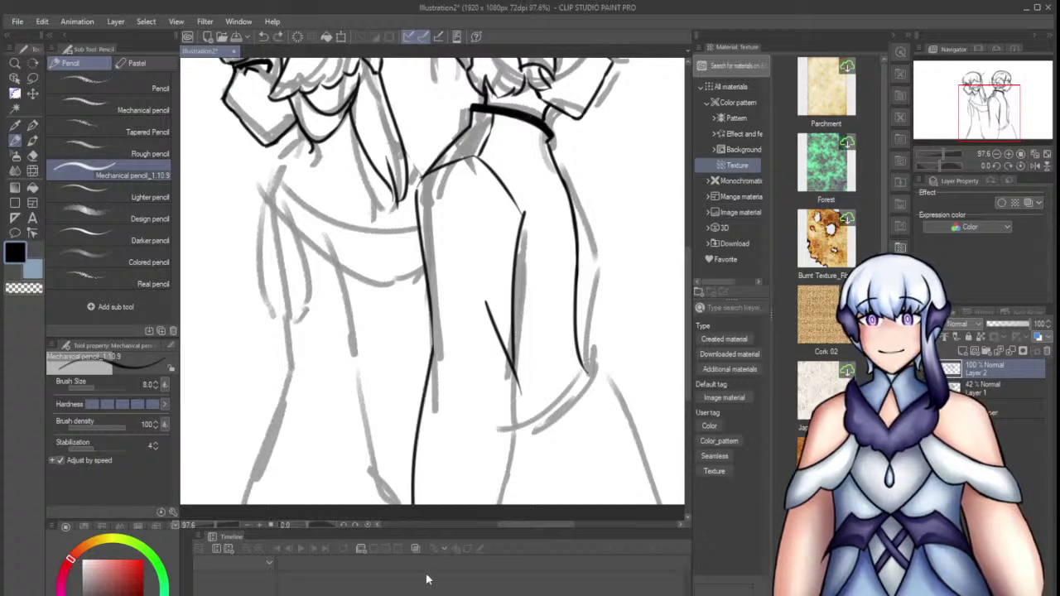
mouse_move(518, 379)
mouse_down()
mouse_move(535, 496)
mouse_move(535, 469)
mouse_move(498, 504)
mouse_up()
key(ctrl+z)
drag(532, 458, 545, 504)
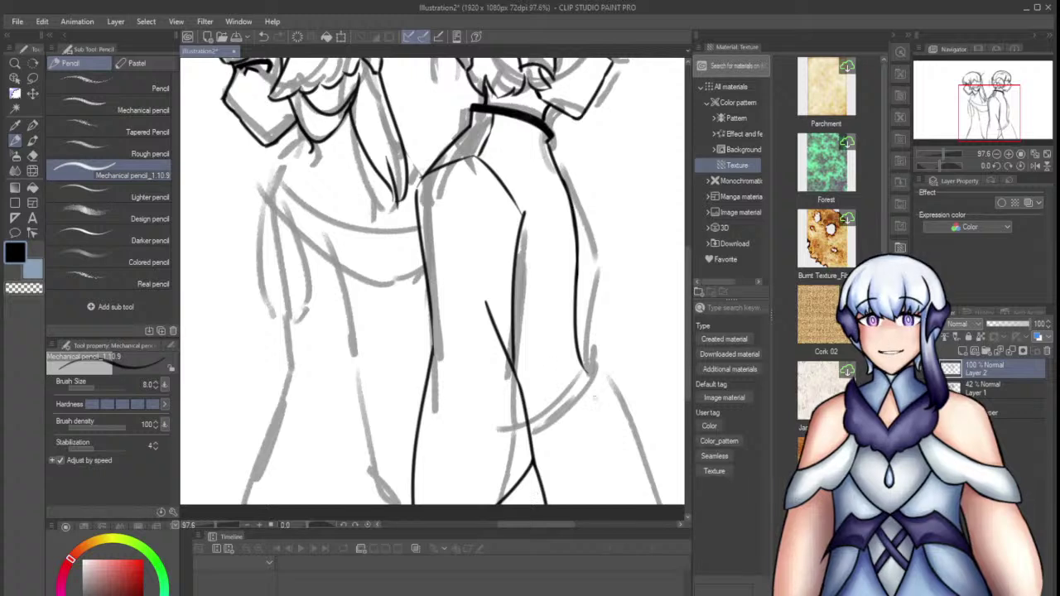
Ink the curved lower edge of the right figure's top from the hip point to the diagonal line, cleaning up the corner
drag(584, 364, 521, 429)
key(ctrl+z)
drag(582, 375, 519, 435)
key(e)
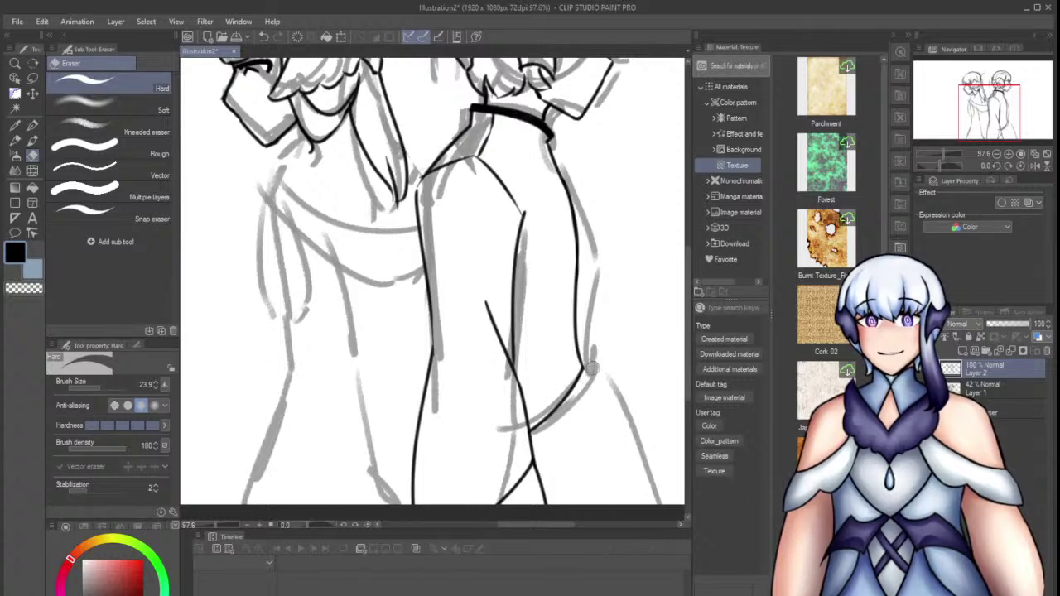
key(p)
mouse_move(584, 370)
mouse_down()
mouse_move(563, 428)
mouse_move(528, 457)
mouse_up()
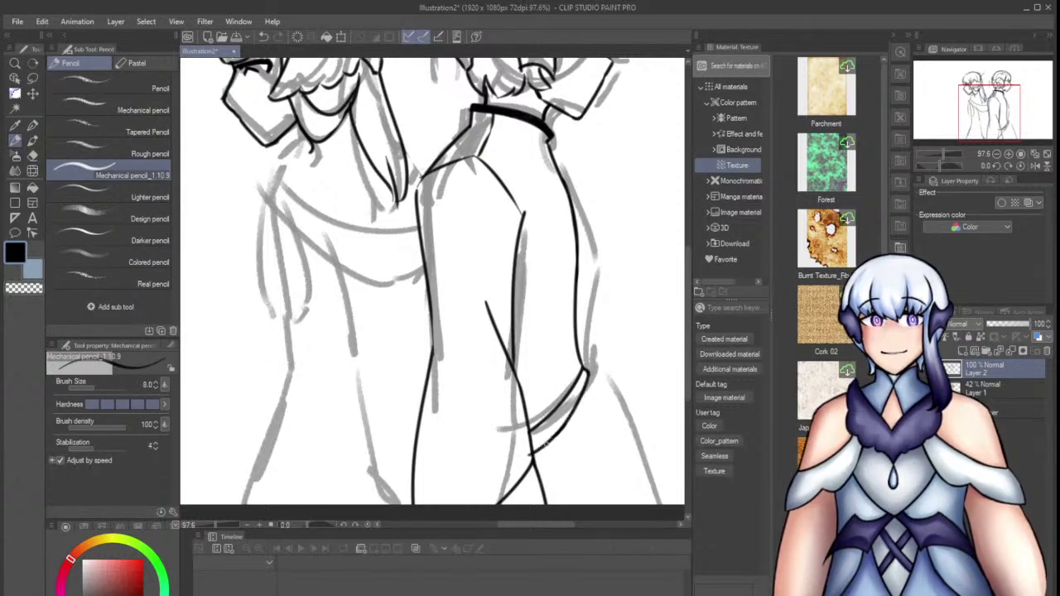
key(ctrl+z)
drag(568, 425, 533, 452)
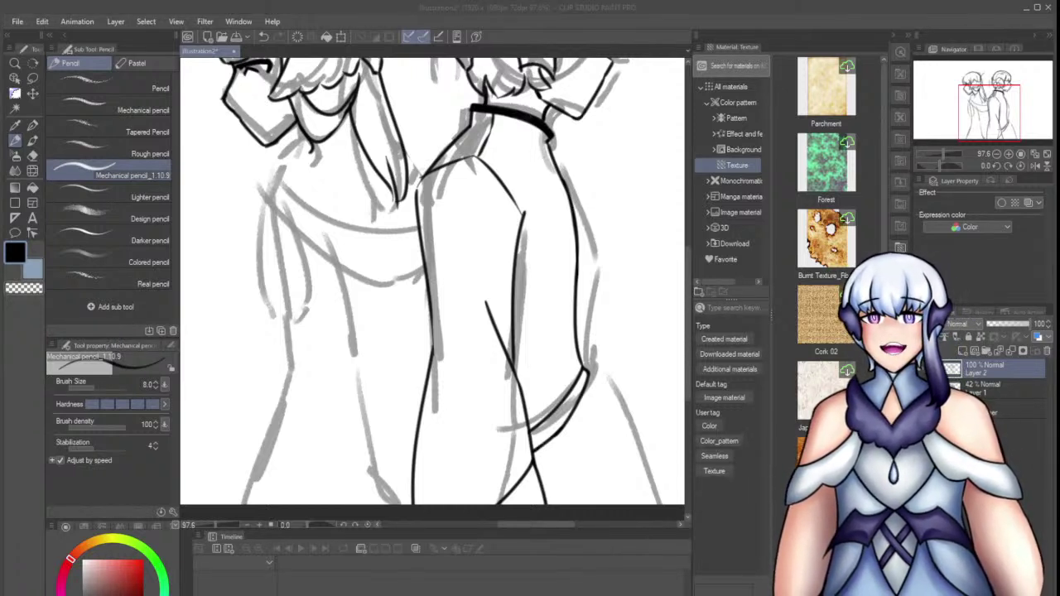
Ink three fold lines fanning down from the right figure's hip point to the canvas edge
click(491, 458)
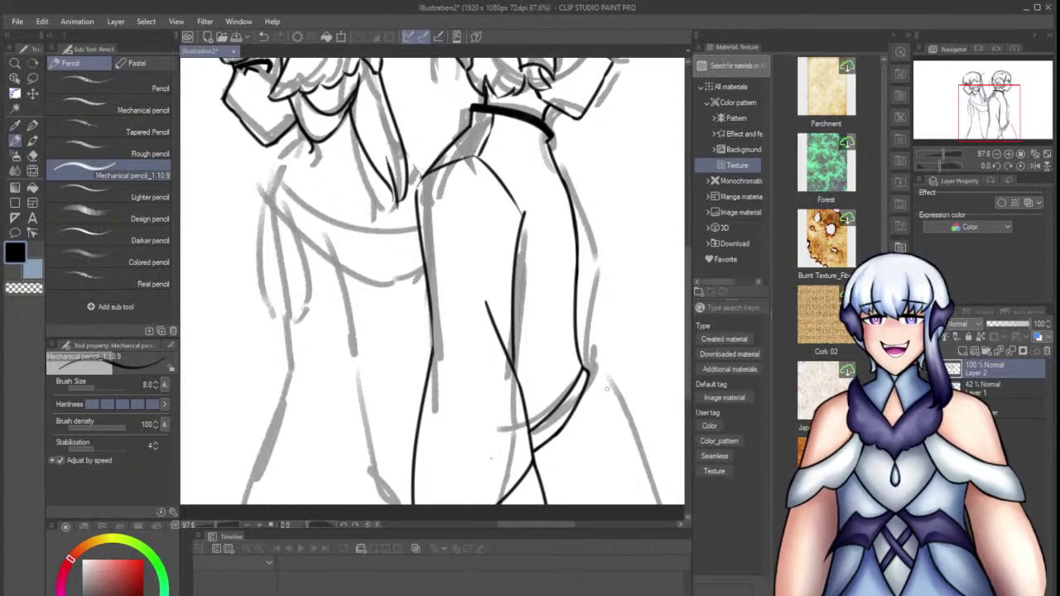
drag(589, 375, 607, 504)
mouse_move(589, 379)
mouse_down()
mouse_move(599, 505)
mouse_move(586, 504)
mouse_move(591, 462)
mouse_move(588, 504)
mouse_up()
key(ctrl+z)
key(ctrl+z)
key(ctrl+z)
key(e)
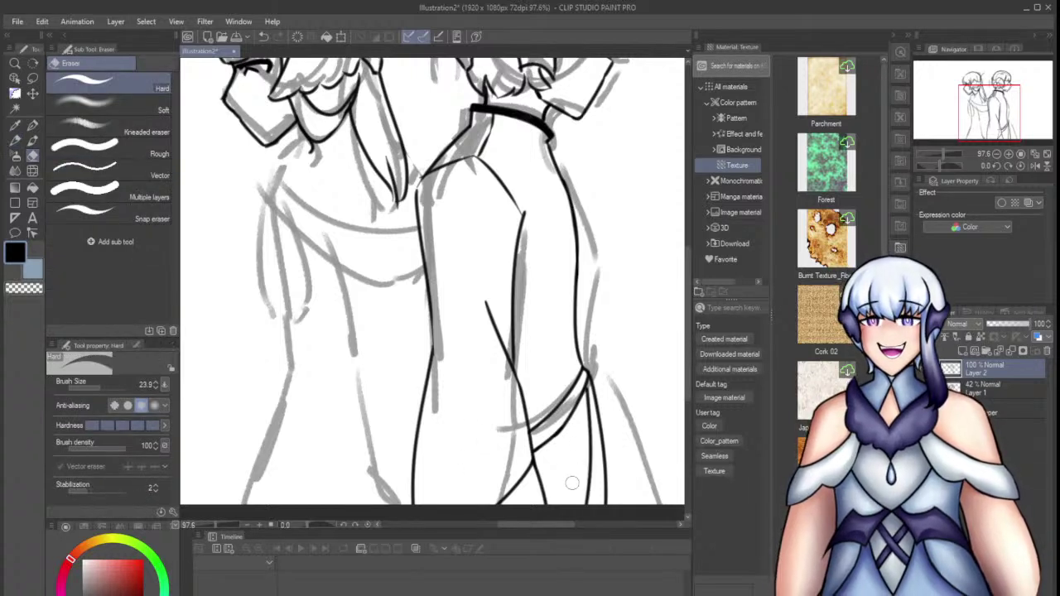
key(p)
drag(589, 383, 629, 532)
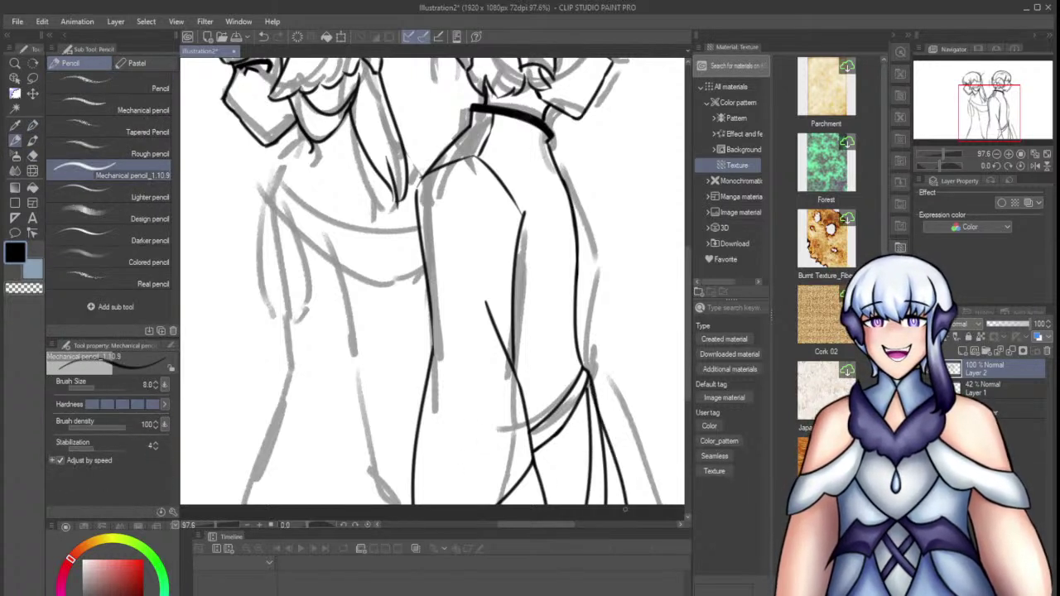
key(ctrl+z)
drag(590, 381, 630, 503)
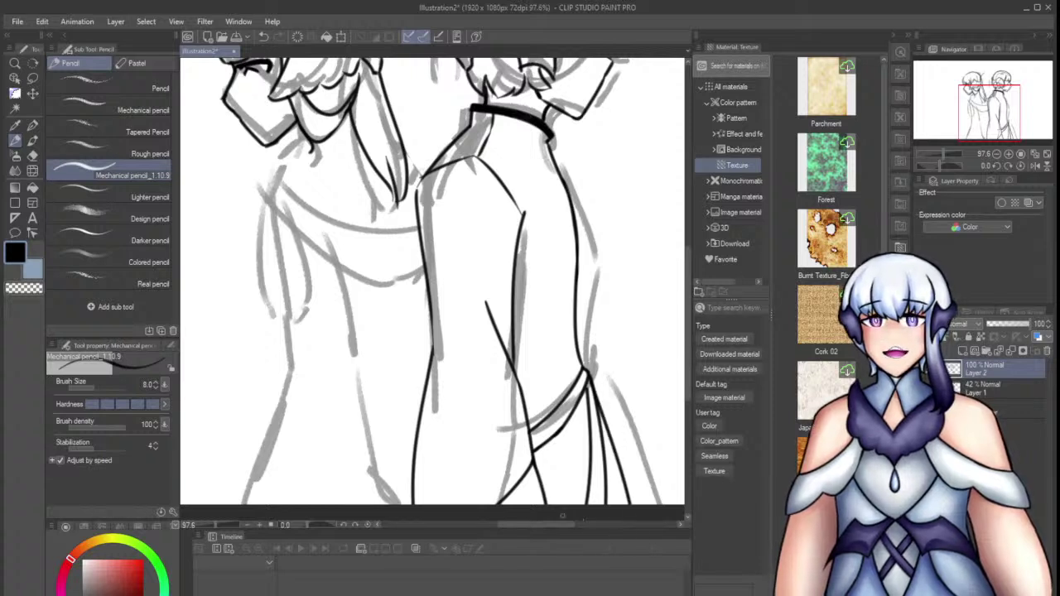
Ink a short line slanting down from the right figure's shoulder peak toward the inner side of the body
drag(559, 522, 541, 533)
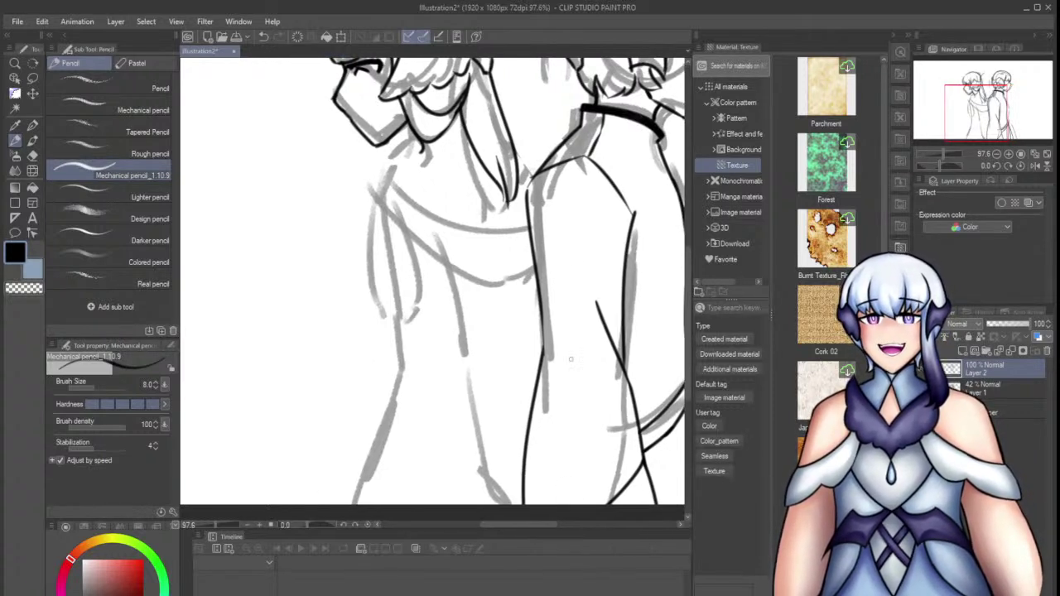
drag(588, 156, 548, 210)
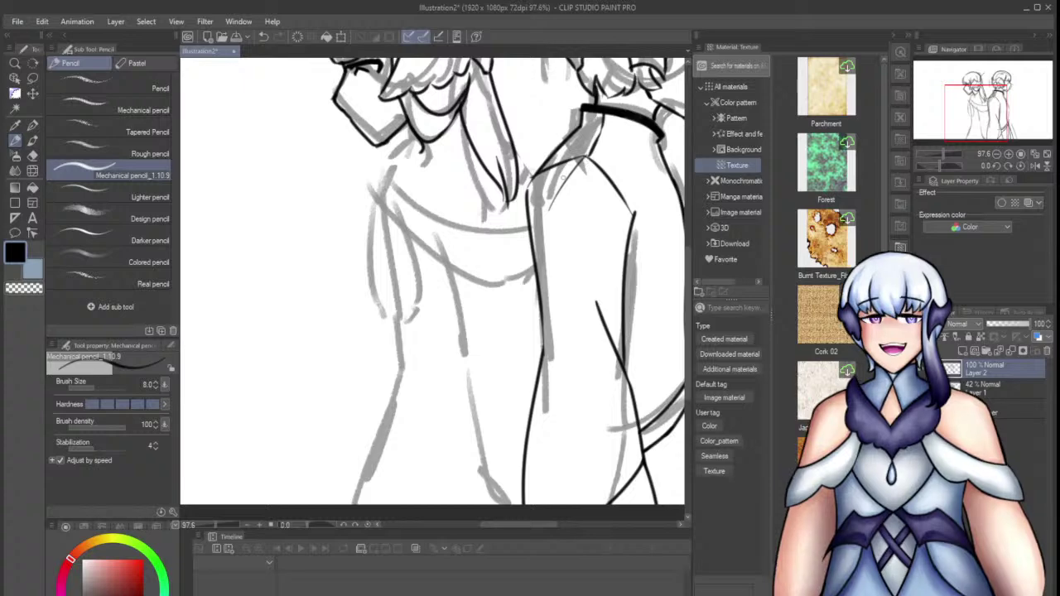
scroll(584, 170, up, 6)
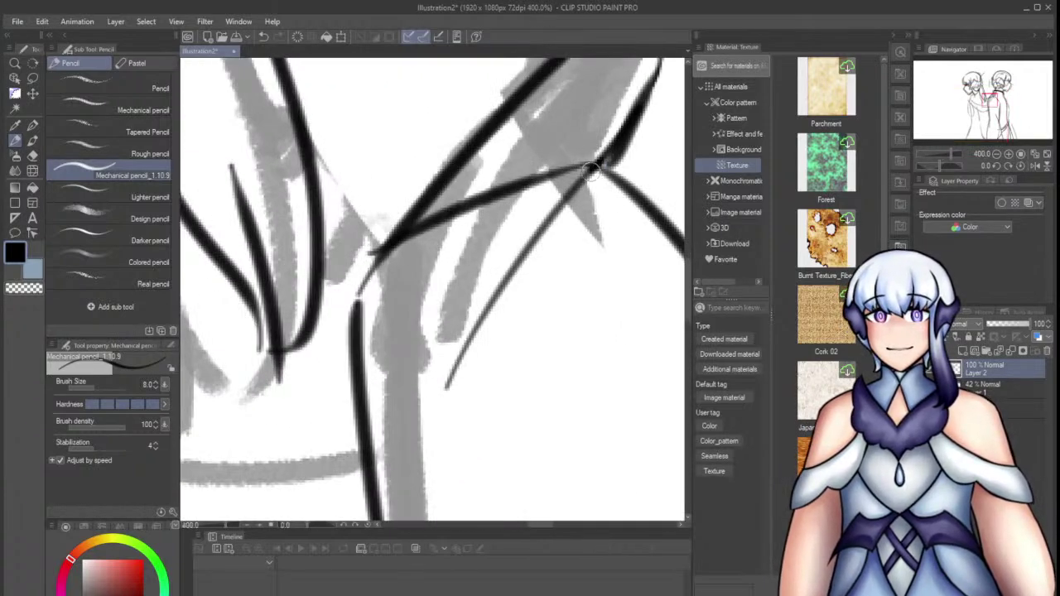
scroll(609, 157, down, 5)
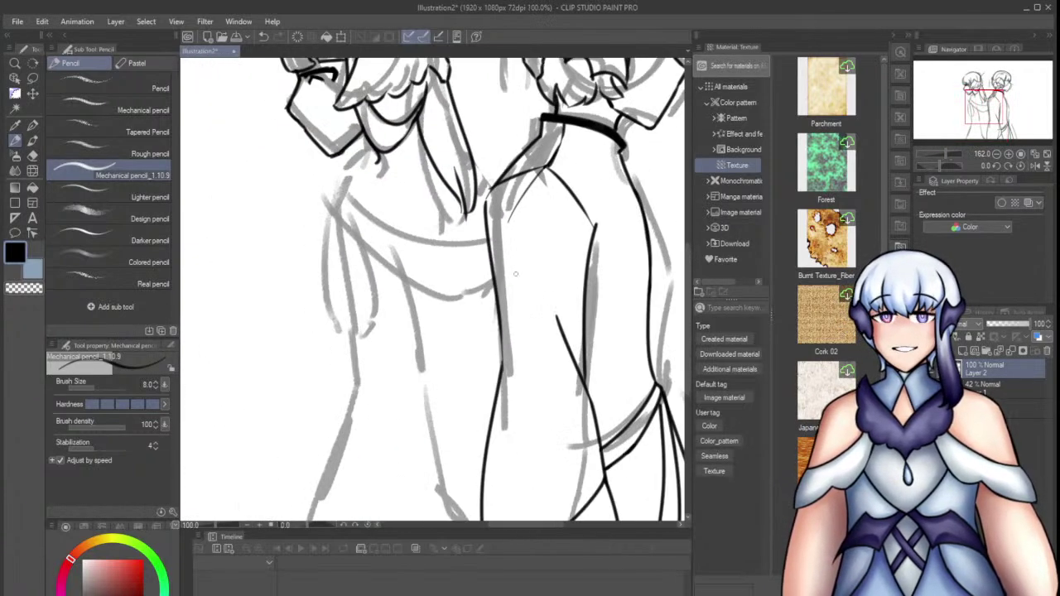
Ink a long thin line from the end of the short shoulder line down to the canvas edge, cleaning up around it
drag(515, 215, 517, 387)
key(ctrl+z)
mouse_move(510, 217)
mouse_down()
mouse_move(531, 384)
mouse_move(526, 366)
mouse_move(518, 520)
mouse_up()
key(ctrl+z)
key(e)
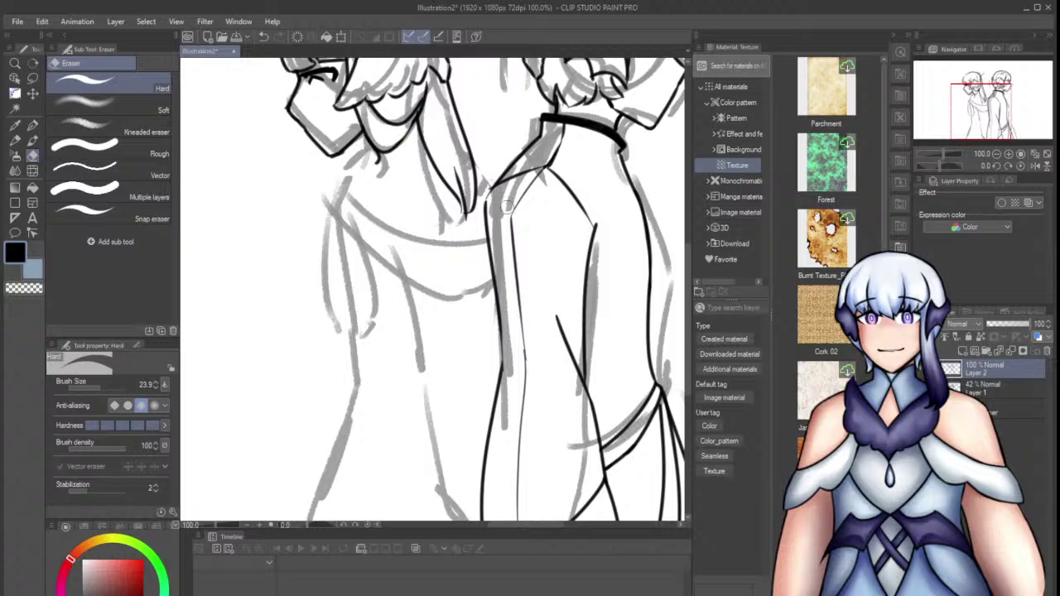
scroll(517, 351, up, 4)
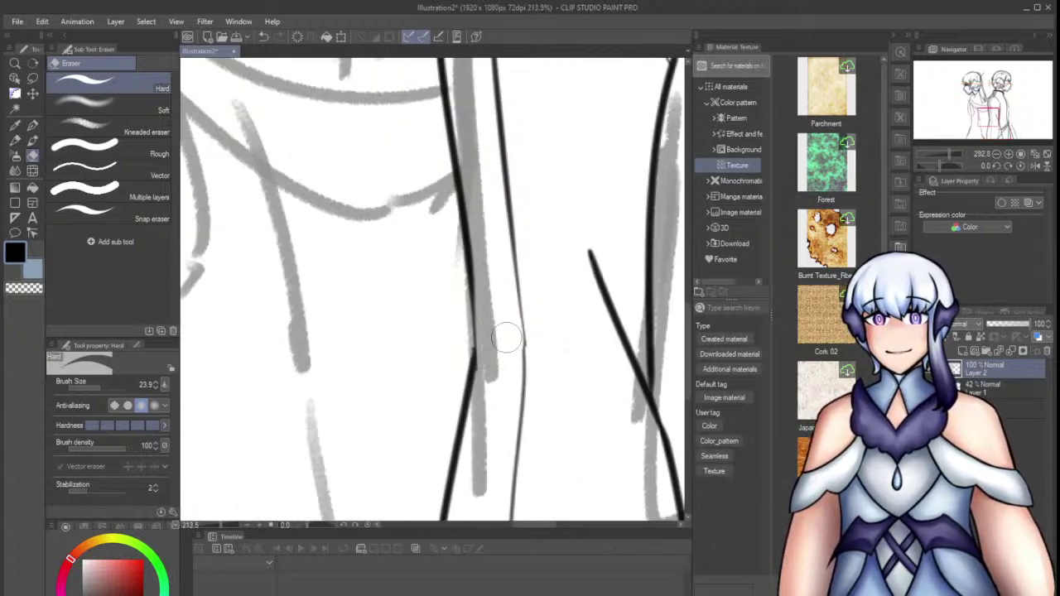
scroll(505, 342, down, 3)
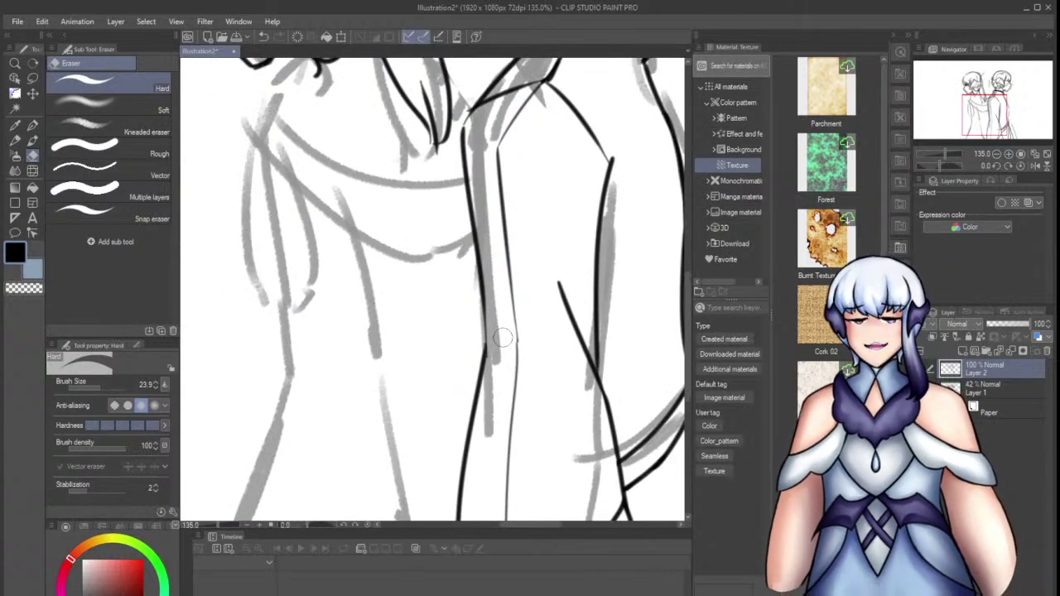
key(p)
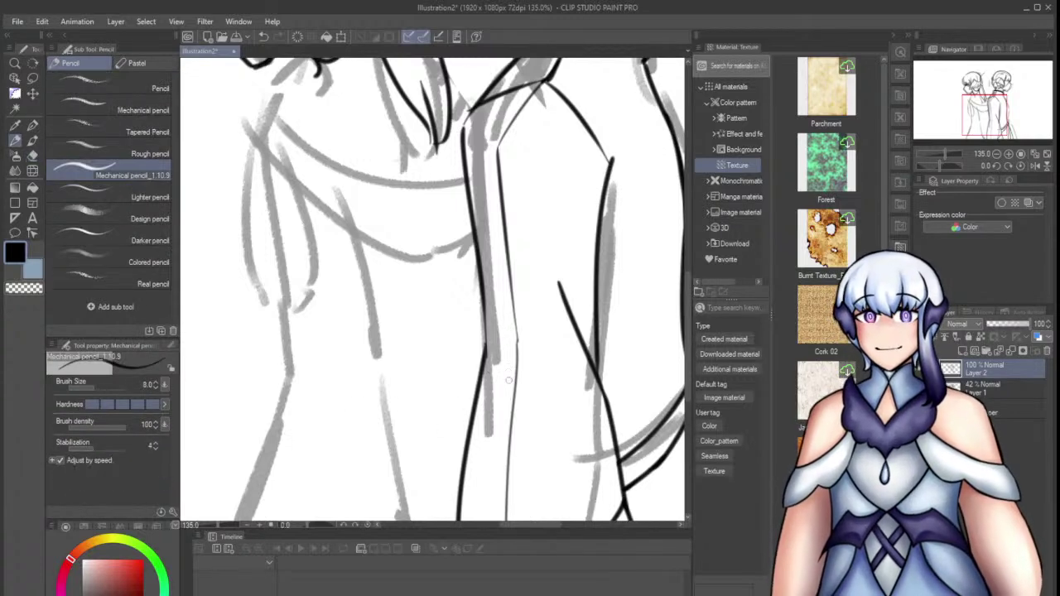
Ink a short curved line on the left figure's chest, crossing the sketched neckline
scroll(513, 412, down, 5)
scroll(497, 273, up, 5)
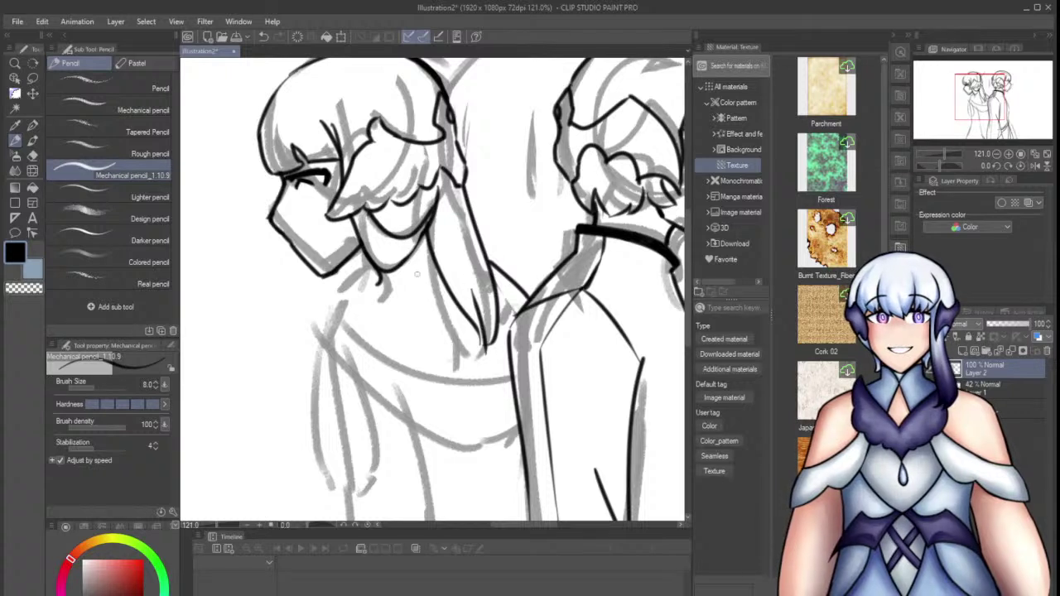
drag(398, 341, 424, 402)
key(ctrl+z)
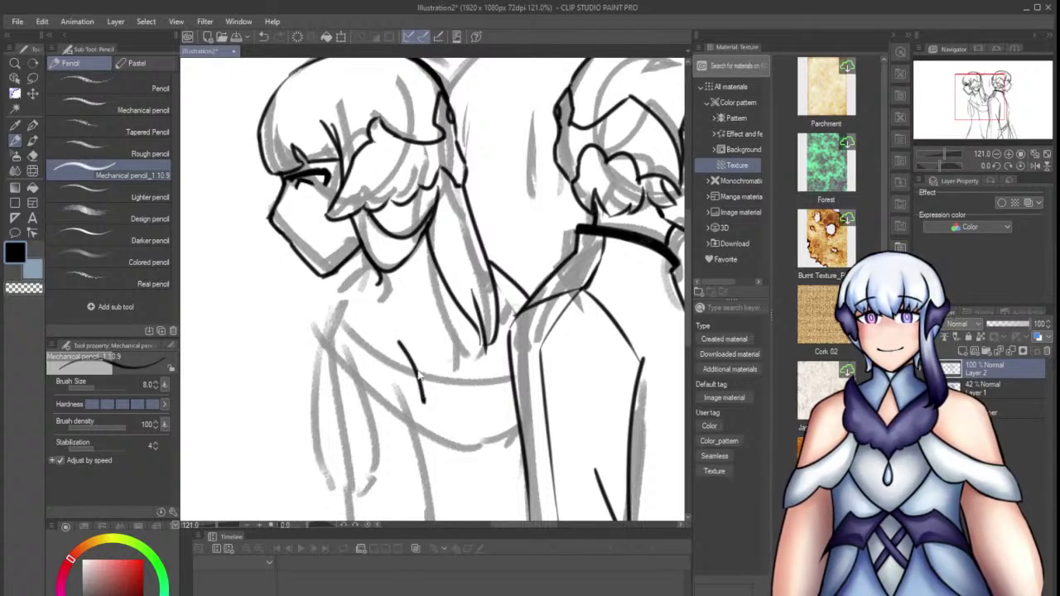
Ink the left figure's slanting front line from the base of the neck down past the sketched neckline
drag(377, 284, 358, 336)
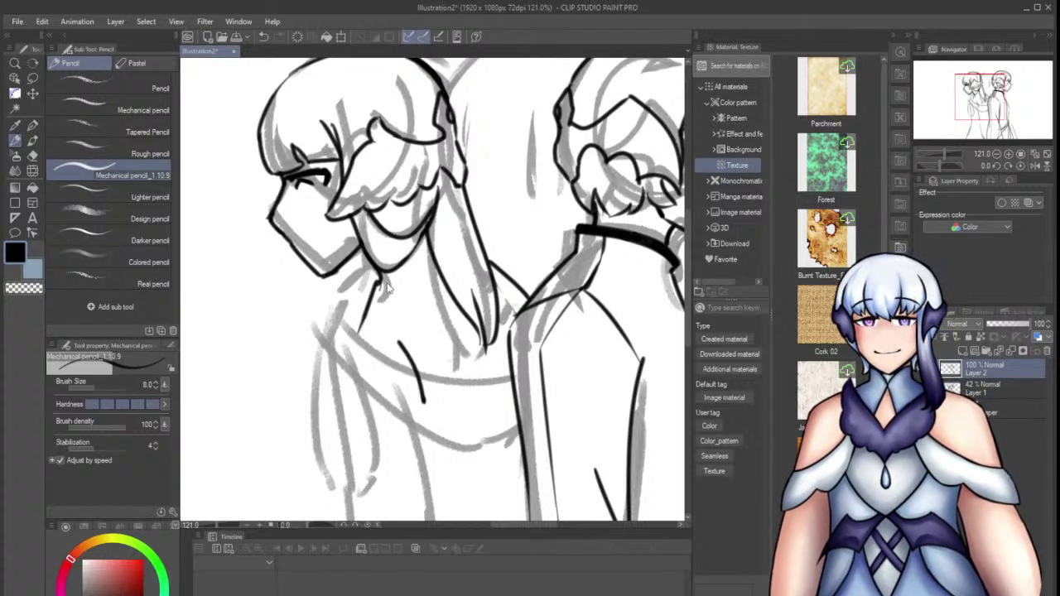
key(ctrl+z)
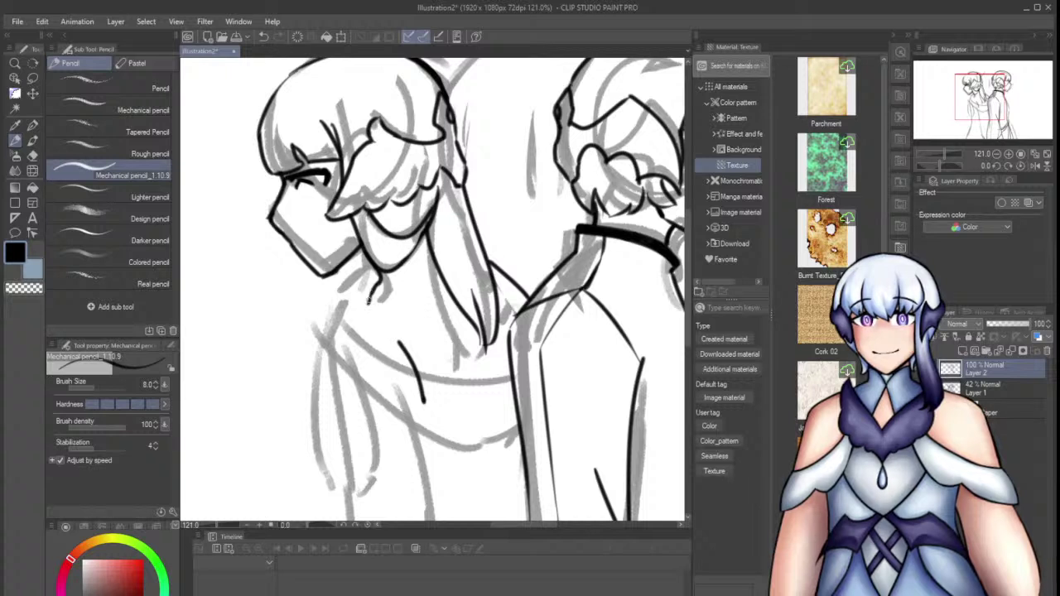
drag(370, 292, 343, 382)
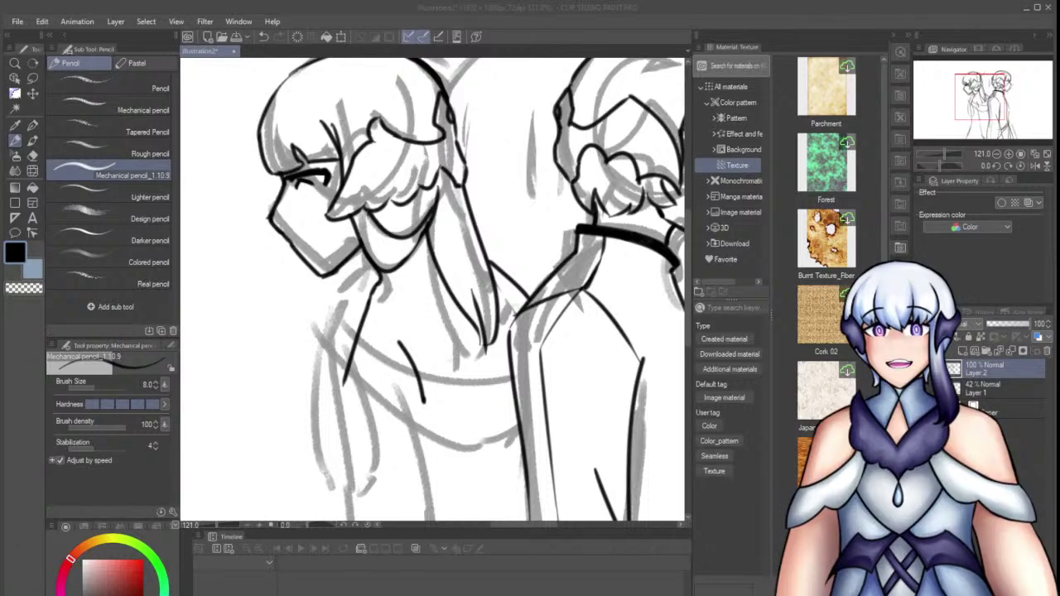
click(391, 371)
Ink the left figure's hanging sleeve drape below the front line, replacing its lower outer edge with a zigzag hem
scroll(443, 197, down, 2)
scroll(378, 318, up, 1)
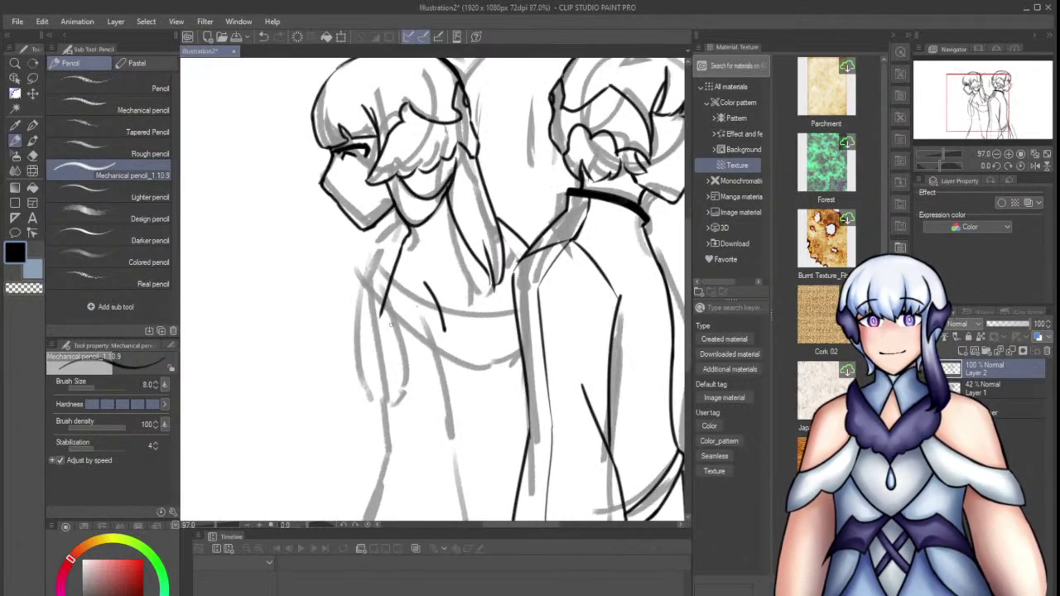
drag(382, 314, 420, 427)
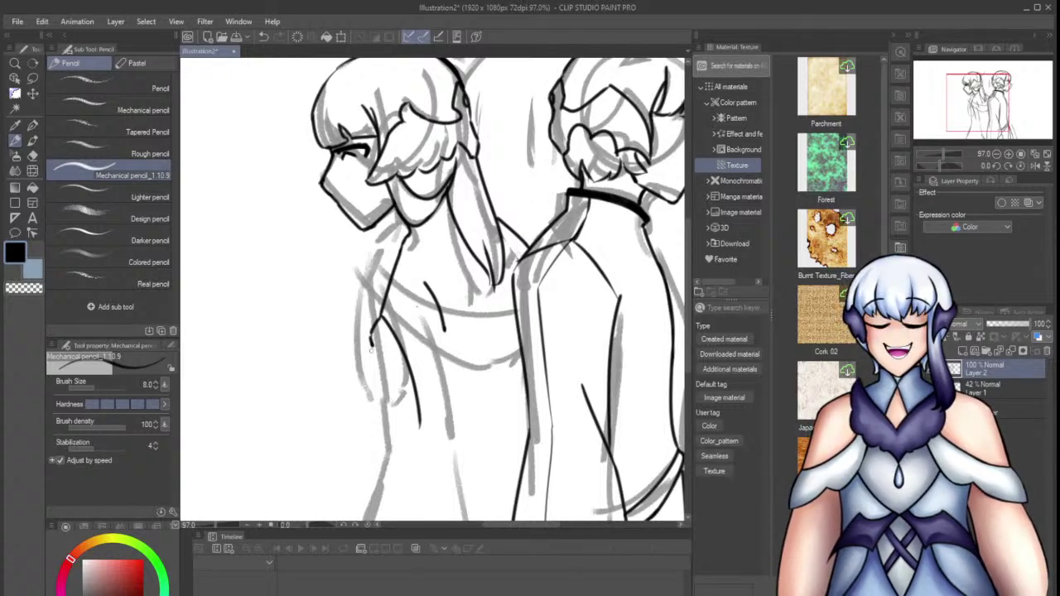
drag(380, 321, 381, 419)
key(ctrl+z)
drag(380, 321, 385, 417)
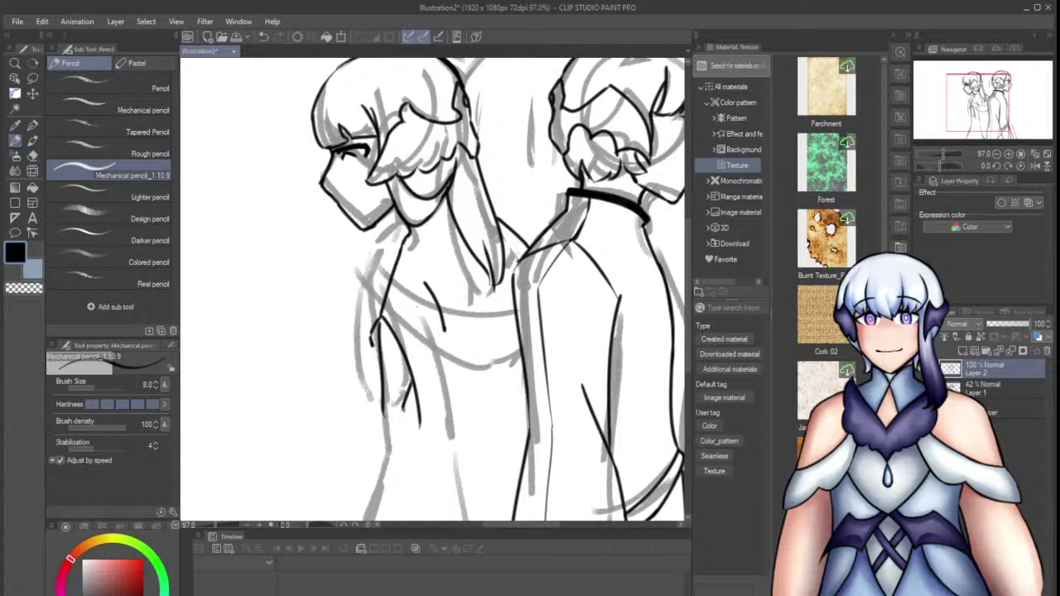
drag(406, 379, 414, 421)
key(e)
drag(414, 378, 415, 436)
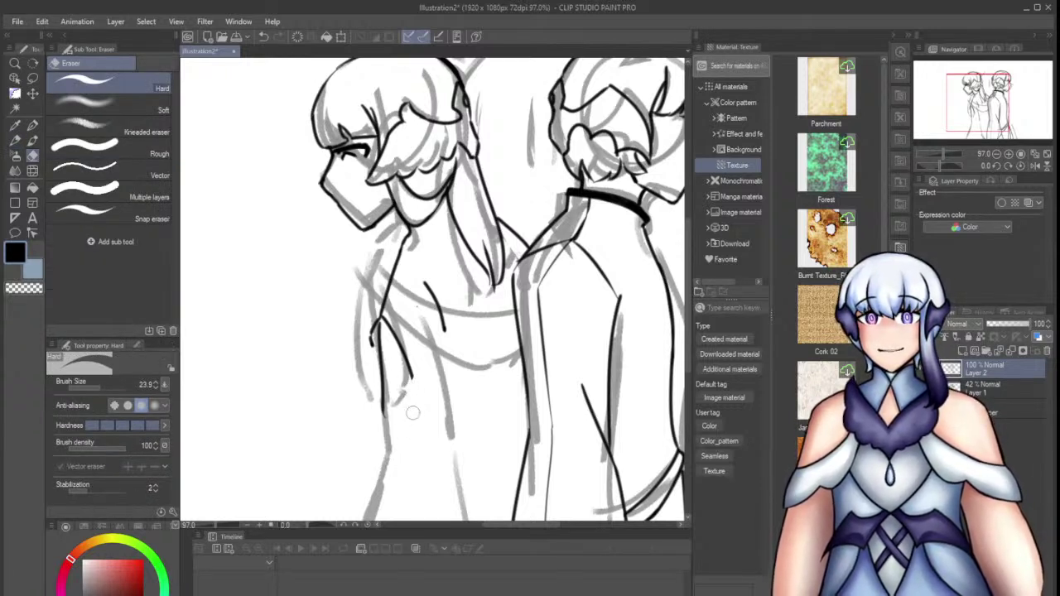
key(p)
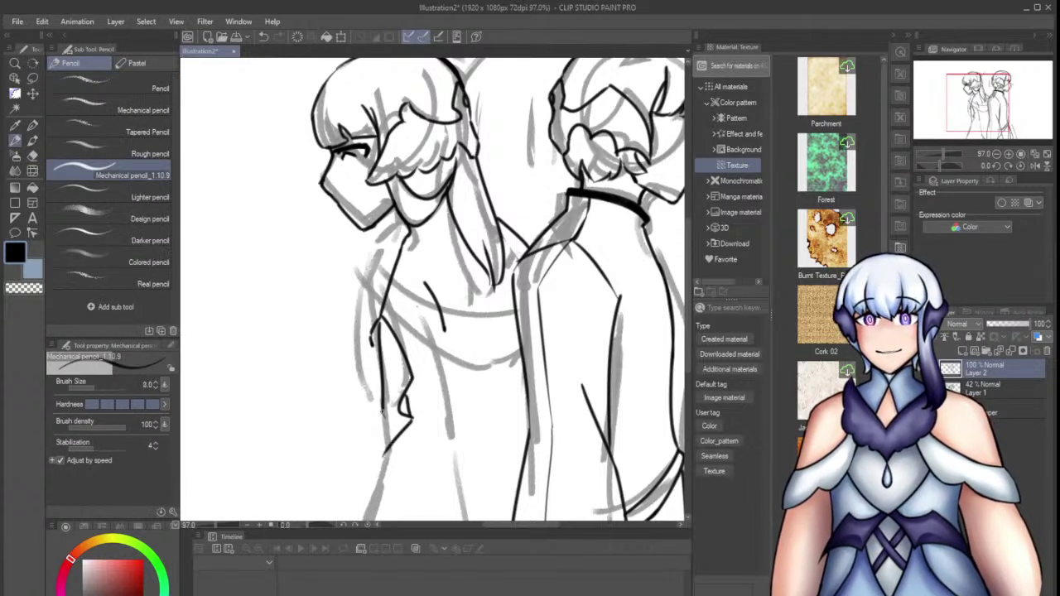
Ink a narrow pointed fold along the outer side of the left figure's sleeve drape
drag(372, 347, 371, 387)
key(ctrl+z)
drag(373, 346, 369, 448)
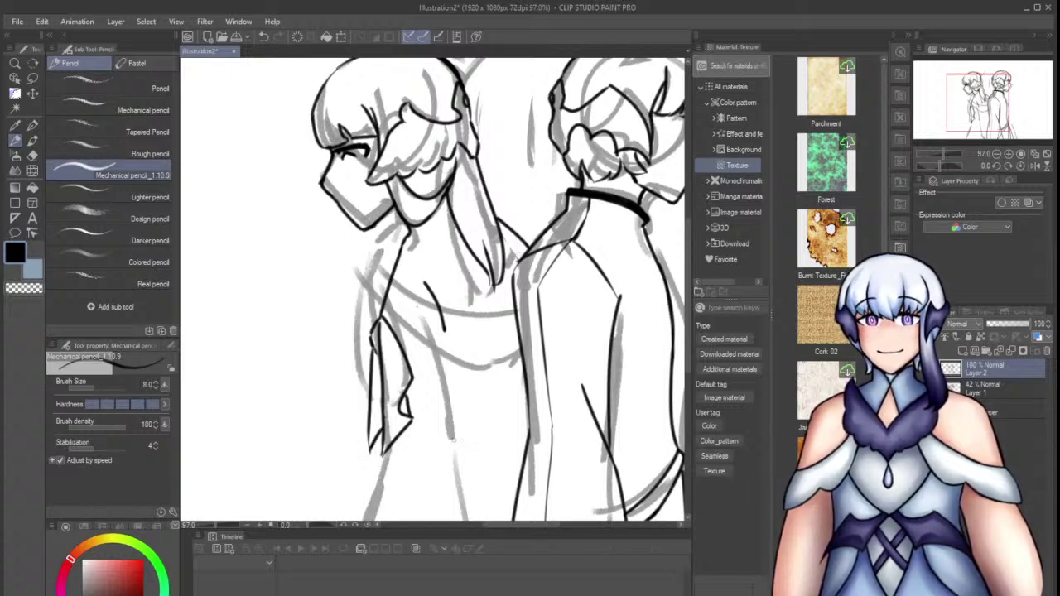
Ink the upper edge of the left figure's top, running from the sleeve drape across the chest to the right figure's back
mouse_move(380, 317)
mouse_down()
mouse_move(478, 359)
mouse_move(457, 340)
mouse_move(471, 349)
mouse_up()
key(ctrl+z)
drag(461, 346, 509, 346)
key(ctrl+z)
key(ctrl+z)
mouse_move(381, 316)
mouse_down()
mouse_move(526, 343)
mouse_move(484, 342)
mouse_move(481, 355)
mouse_move(478, 339)
mouse_up()
key(ctrl+z)
key(ctrl+z)
key(ctrl+z)
key(ctrl+z)
key(ctrl+z)
key(ctrl+z)
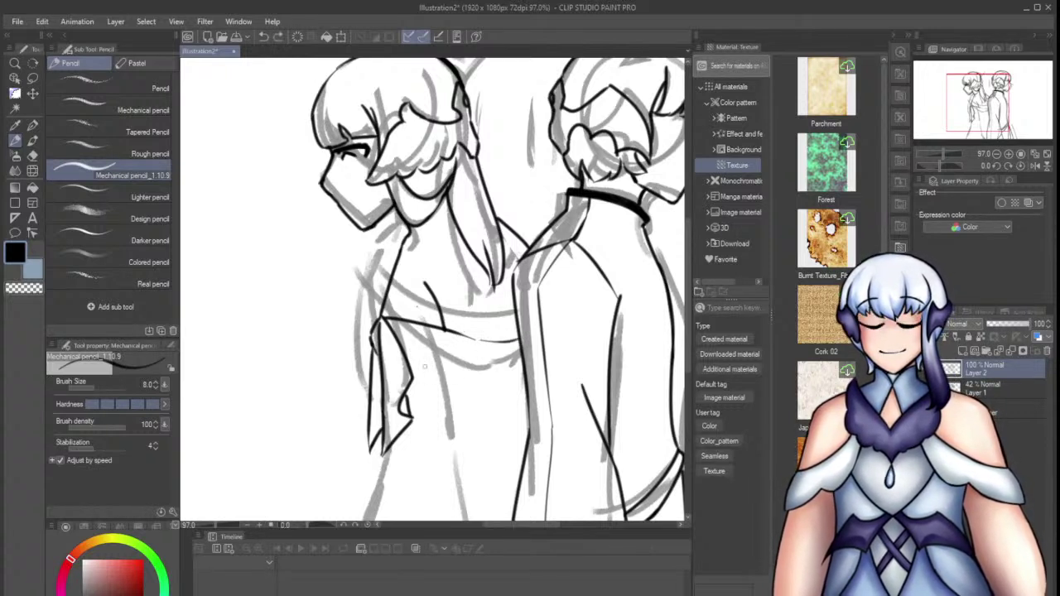
Ink the curved lower edge of the left figure's chest band from the sleeve drape to the right figure's back
drag(446, 381, 467, 401)
key(ctrl+z)
mouse_move(408, 360)
mouse_down()
mouse_move(489, 413)
mouse_move(531, 408)
mouse_up()
key(ctrl+z)
key(ctrl+z)
Close the gap in the upper edge of the left figure's chest band and clean up the joined line
scroll(480, 343, up, 8)
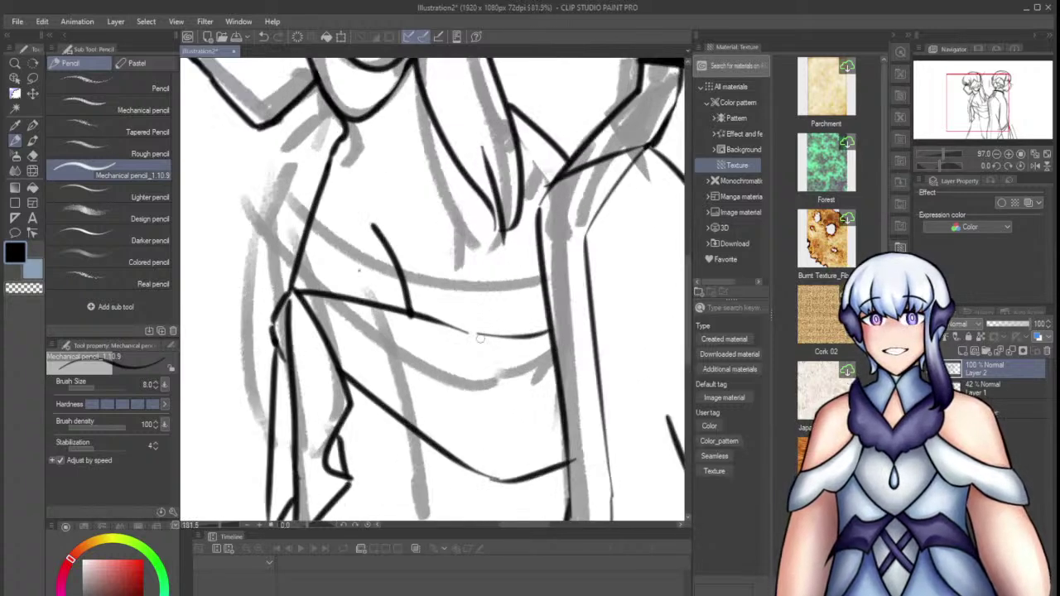
mouse_move(431, 314)
mouse_down()
mouse_move(492, 338)
mouse_move(401, 299)
mouse_move(435, 316)
mouse_move(404, 316)
mouse_move(481, 339)
mouse_move(466, 336)
mouse_move(456, 331)
mouse_move(524, 344)
mouse_up()
key(ctrl+z)
key(e)
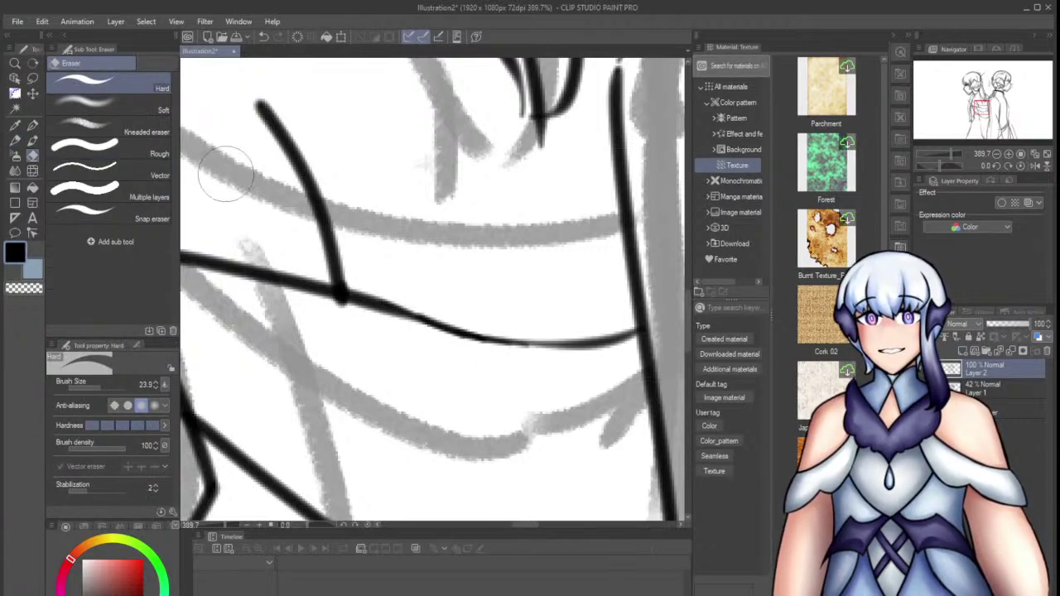
scroll(588, 177, down, 3)
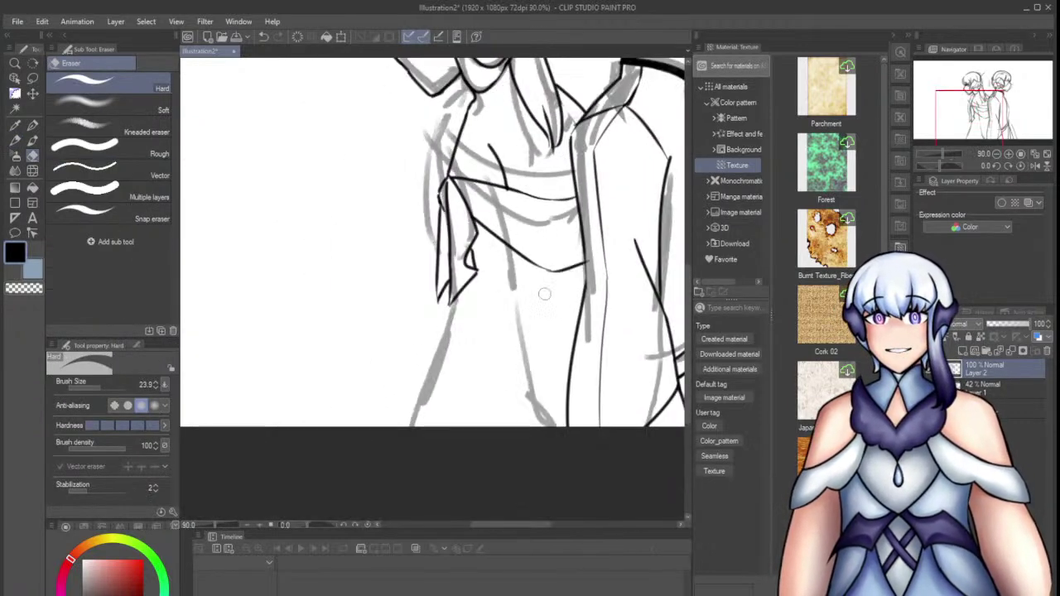
Ink the left figure's inner waist line down from the chest band, plus an overlapping skirt line reaching the canvas edge
key(p)
mouse_move(509, 250)
mouse_down()
mouse_move(514, 310)
mouse_move(510, 289)
mouse_up()
key(ctrl+z)
key(ctrl+z)
mouse_move(507, 243)
mouse_down()
mouse_move(524, 338)
mouse_move(518, 427)
mouse_up()
key(ctrl+z)
key(ctrl+z)
drag(507, 245, 523, 427)
key(ctrl+z)
drag(507, 240, 520, 316)
key(ctrl+z)
drag(505, 240, 524, 356)
drag(529, 309, 514, 447)
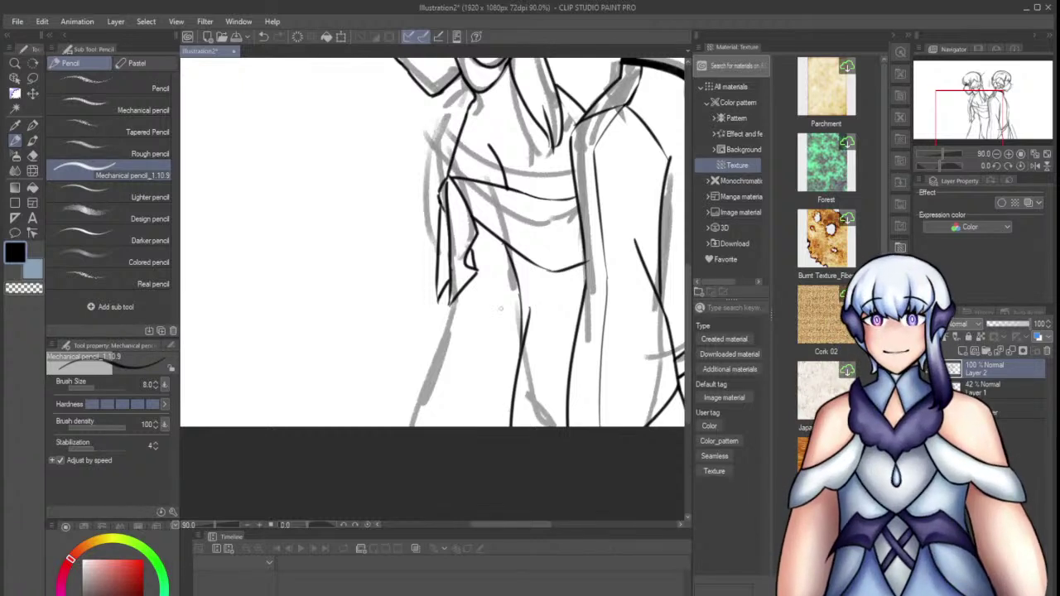
Ink the left figure's outer skirt line from the tip of the sleeve drape down to the canvas edge
drag(431, 297, 419, 362)
key(ctrl+z)
drag(452, 311, 411, 425)
scroll(419, 365, down, 4)
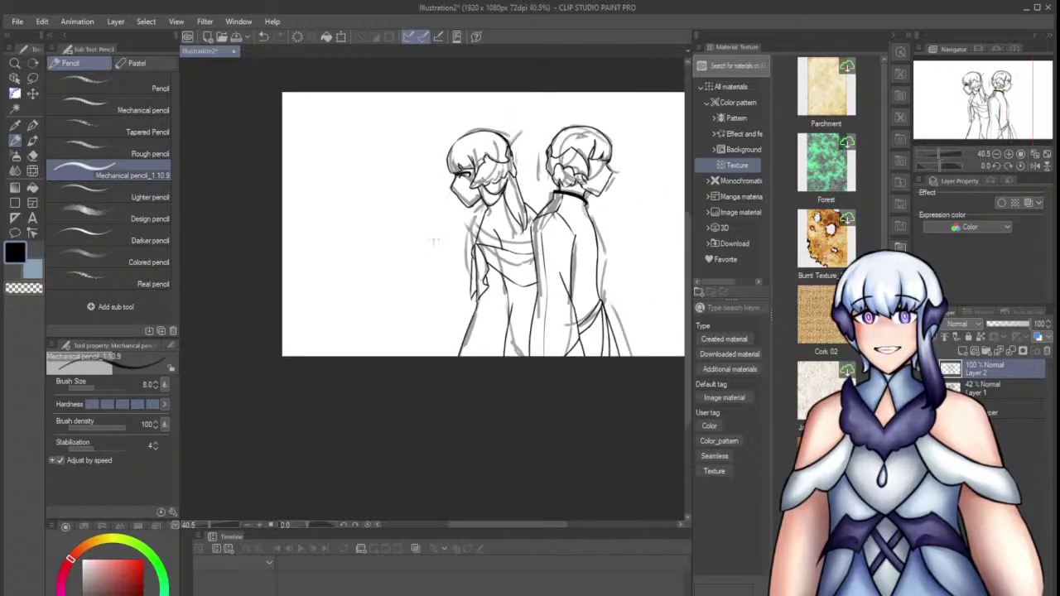
scroll(619, 154, up, 1)
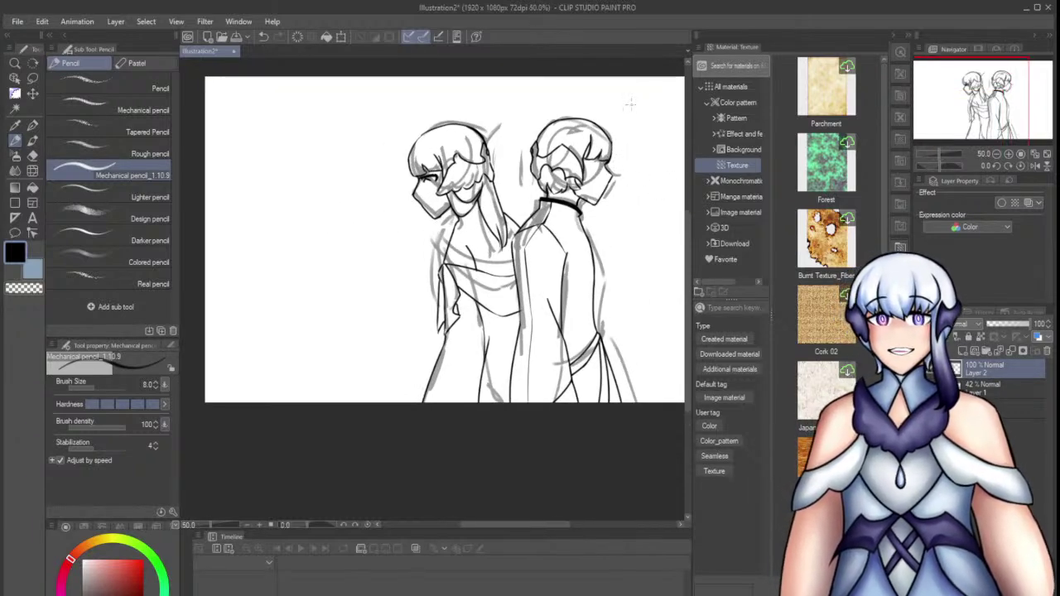
Ink the right figure's eye with a thick upper lash line, a turned-down inner corner and a small curved mark beneath it
scroll(634, 101, up, 7)
mouse_move(489, 249)
mouse_down()
mouse_move(495, 224)
mouse_move(581, 221)
mouse_up()
key(ctrl+z)
mouse_move(487, 216)
mouse_down()
mouse_move(550, 211)
mouse_move(646, 247)
mouse_up()
mouse_move(565, 214)
mouse_down()
mouse_move(625, 239)
mouse_move(613, 222)
mouse_move(644, 243)
mouse_up()
mouse_move(571, 268)
mouse_down()
mouse_move(594, 248)
mouse_move(584, 259)
mouse_move(624, 284)
mouse_up()
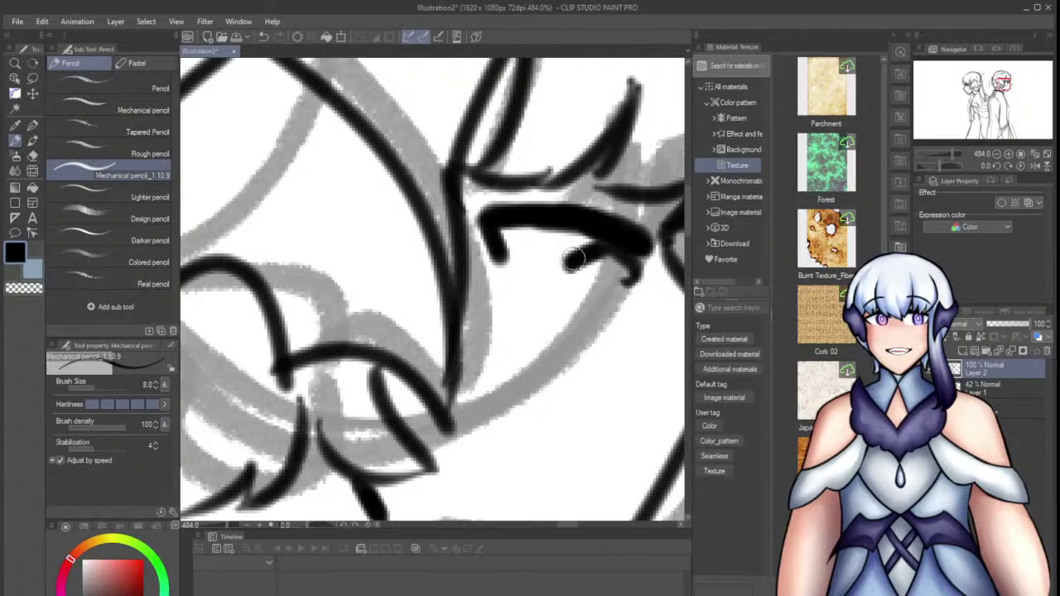
drag(567, 264, 581, 274)
scroll(553, 205, down, 4)
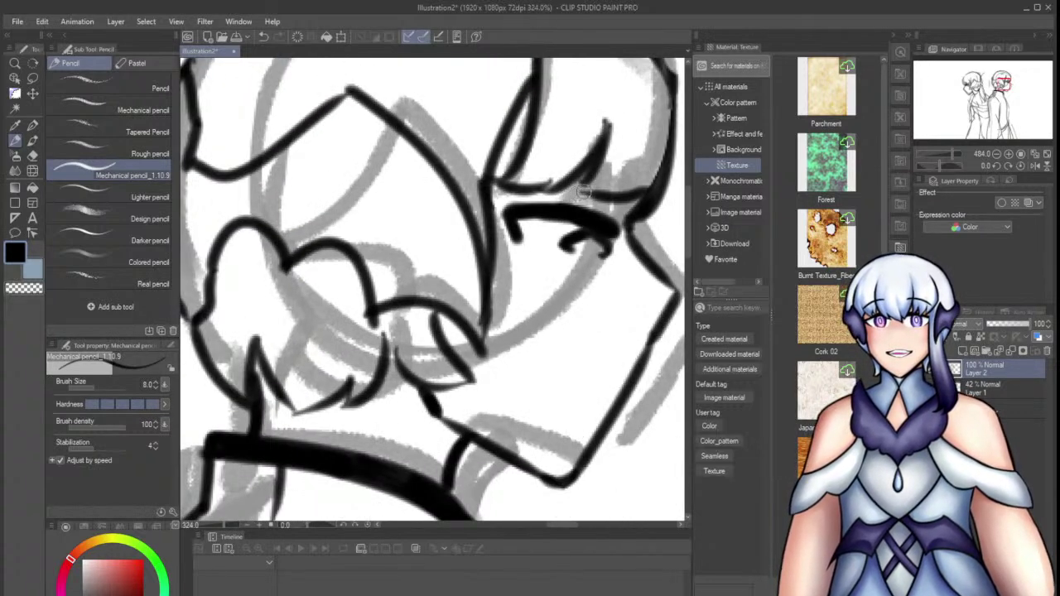
scroll(578, 193, down, 5)
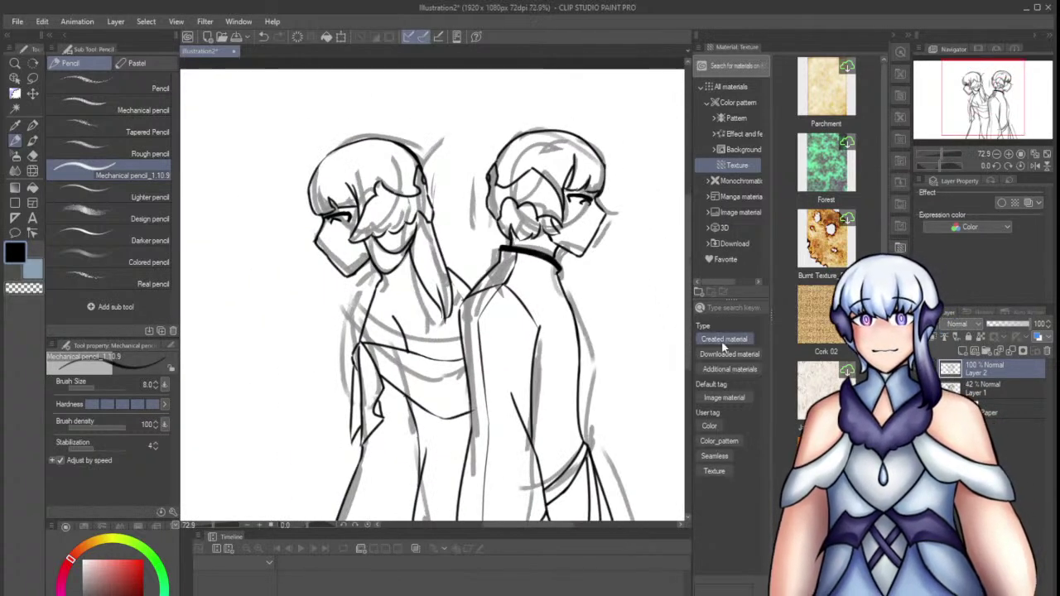
Re-ink the left figure's lower face from the nose tip down to the chin and along the jaw, erasing excess line
scroll(318, 238, up, 1)
key(e)
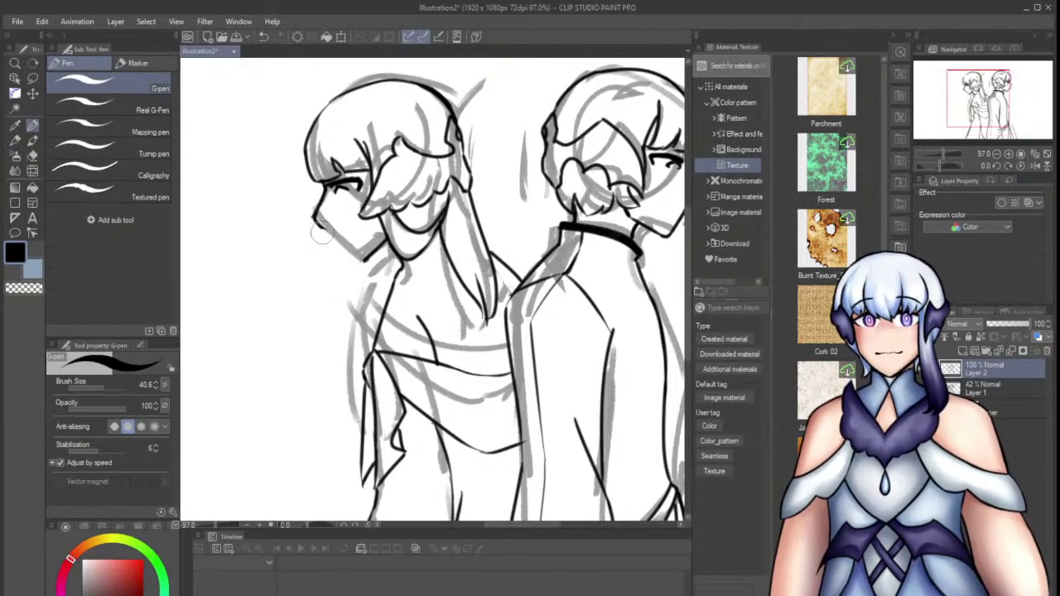
key(p)
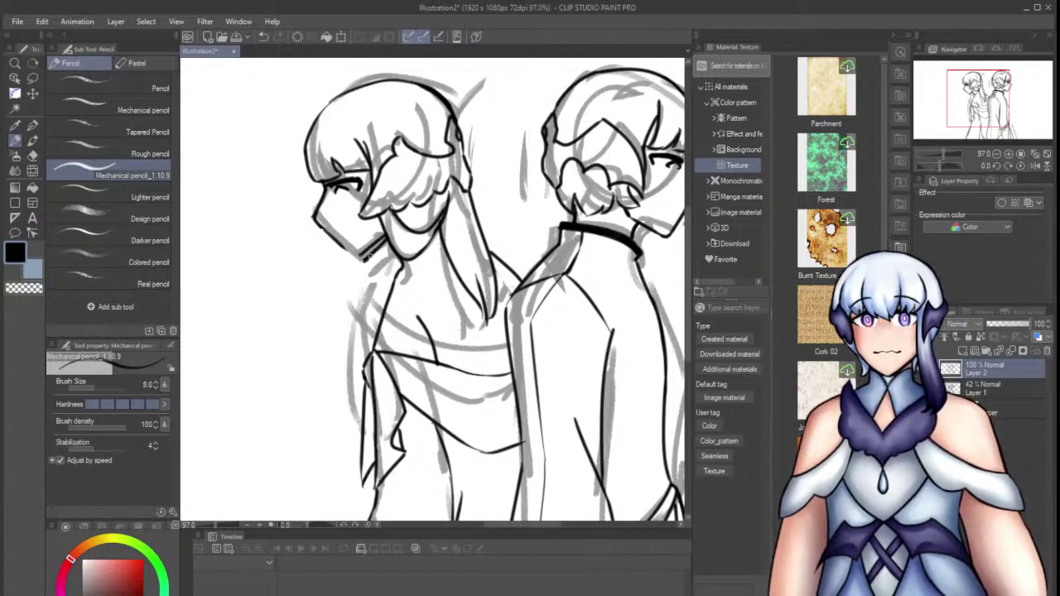
key(e)
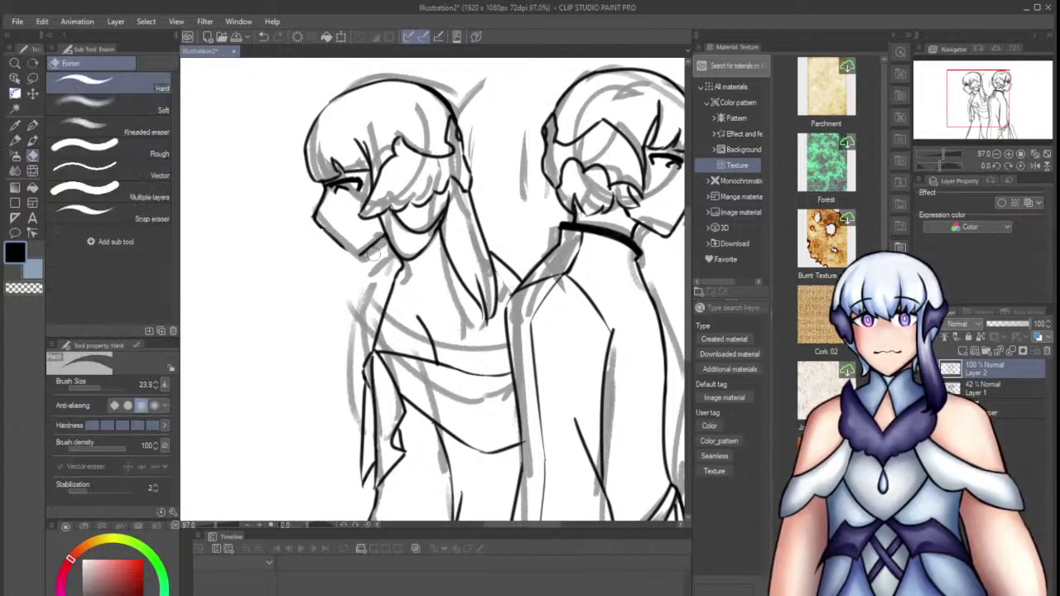
key(p)
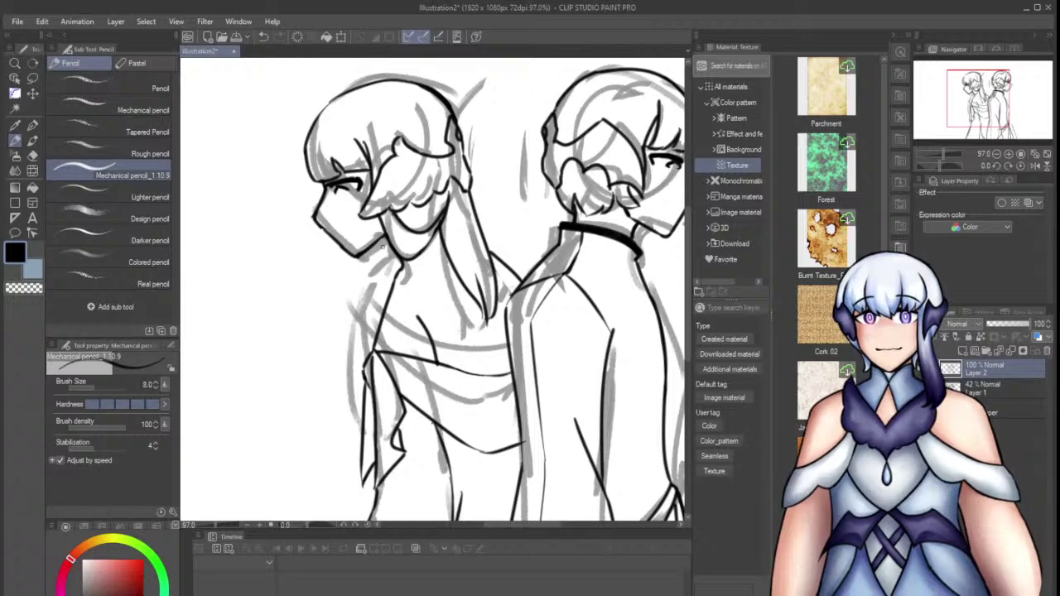
Rework the underside of the left figure's jaw and erase the excess line thickness along the outside of the chin
scroll(383, 246, down, 2)
scroll(329, 162, up, 1)
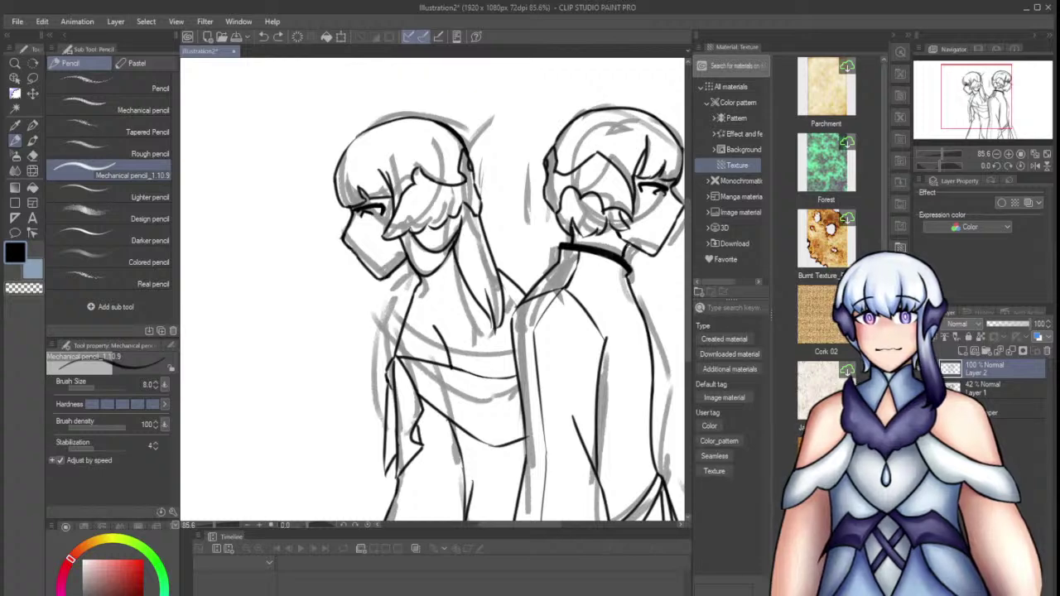
scroll(367, 259, up, 4)
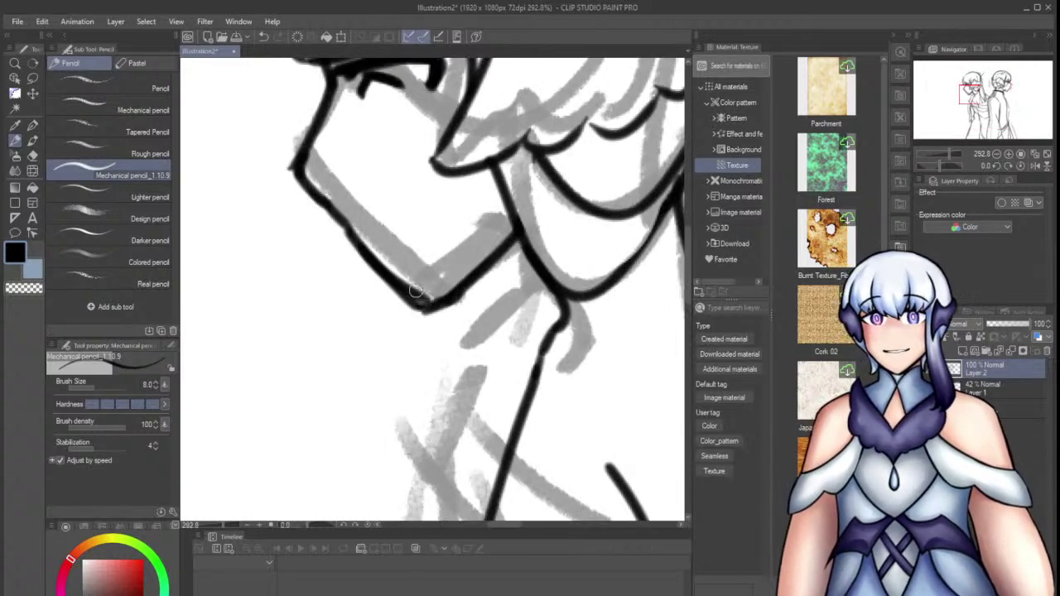
mouse_move(437, 295)
mouse_down()
mouse_move(522, 248)
mouse_move(469, 274)
mouse_move(510, 237)
mouse_move(450, 273)
mouse_move(516, 238)
mouse_up()
key(ctrl+z)
key(ctrl+z)
key(e)
drag(357, 291, 428, 328)
mouse_move(361, 292)
mouse_down()
mouse_move(440, 330)
mouse_move(481, 301)
mouse_up()
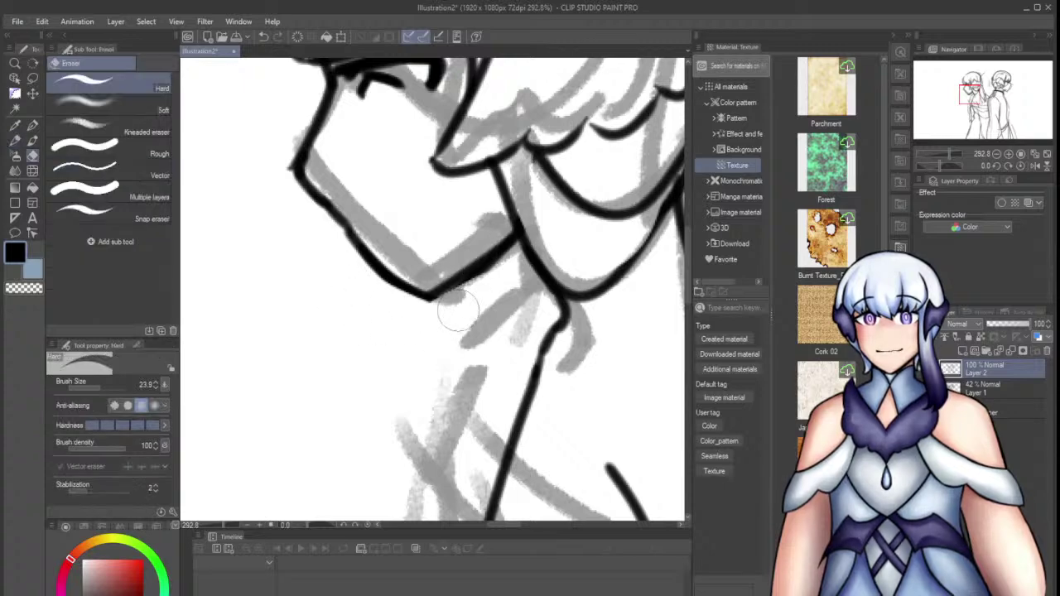
Redraw the left figure's chin corner as a softer, rounded join between the face line and the jaw
scroll(365, 331, down, 6)
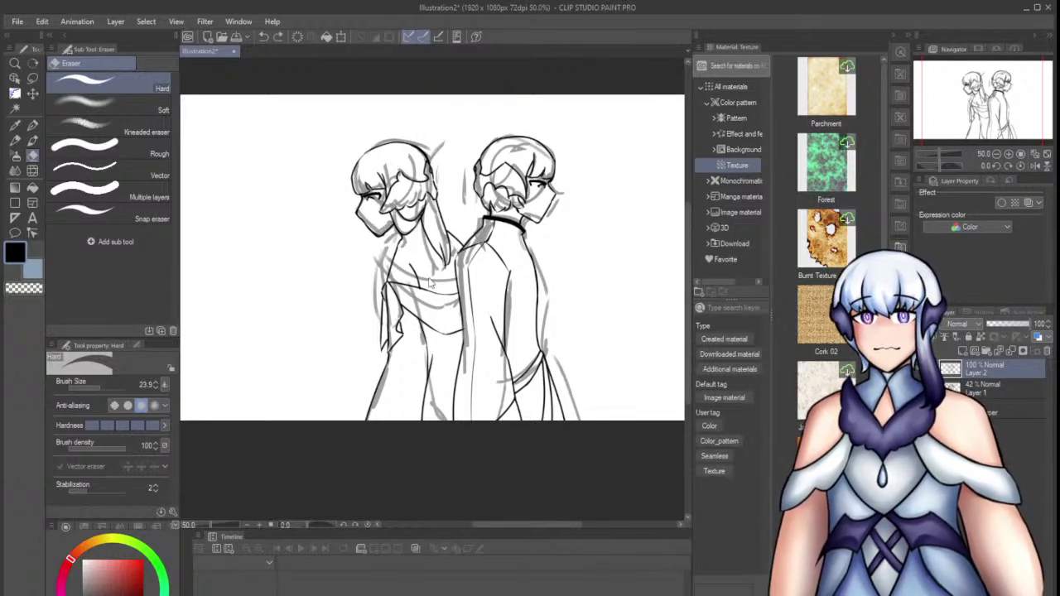
scroll(368, 208, up, 5)
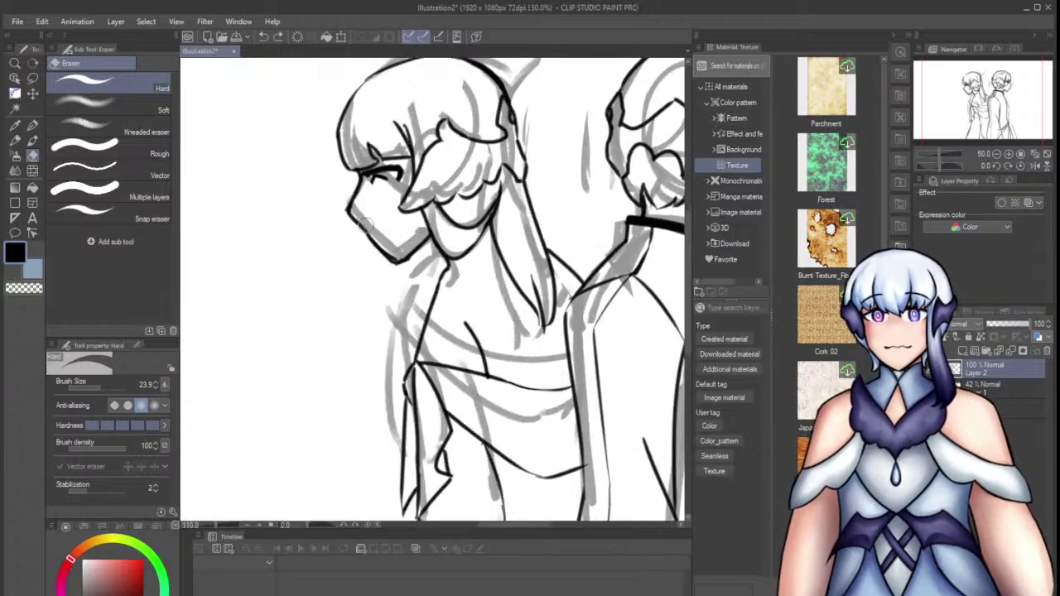
key(p)
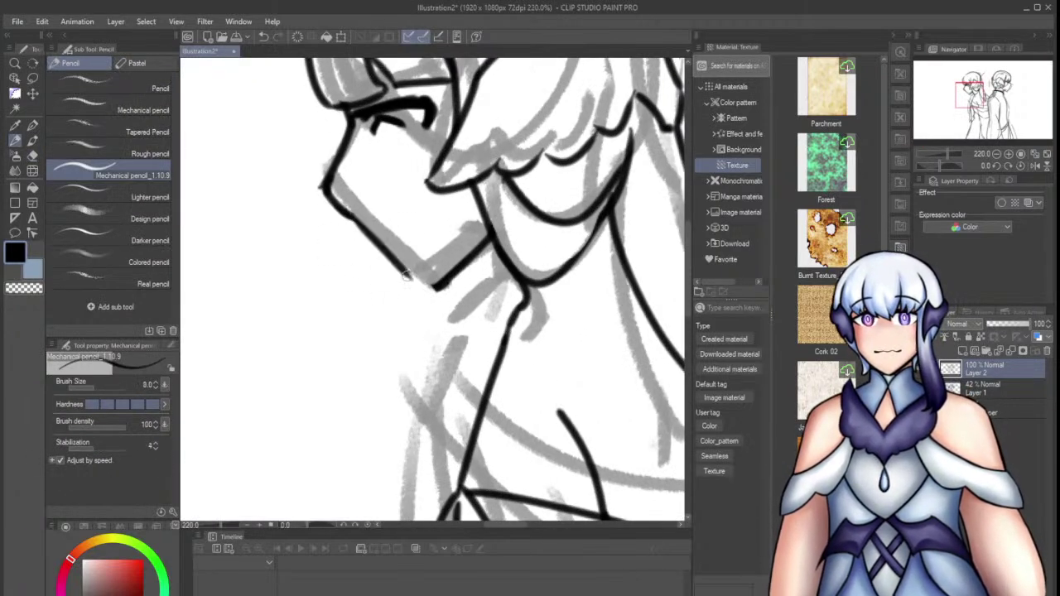
key(ctrl+z)
key(ctrl+z)
mouse_move(405, 266)
mouse_down()
mouse_move(435, 287)
mouse_move(455, 274)
mouse_up()
key(ctrl+z)
key(e)
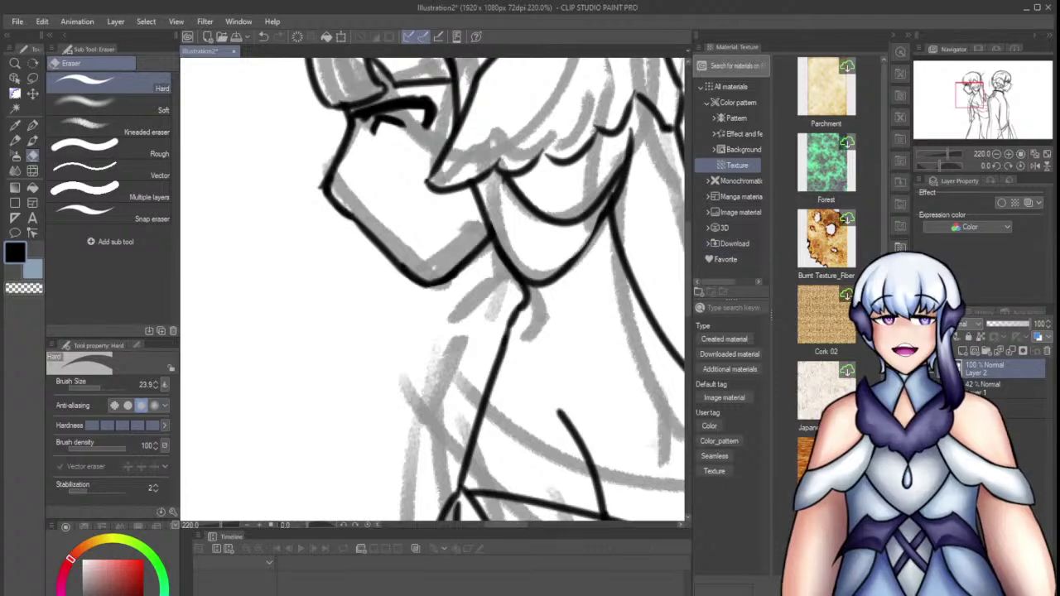
Ink a straighter line down from the left figure's hair edge to the long side lock and erase the old curved line
scroll(450, 296, down, 6)
scroll(456, 240, up, 6)
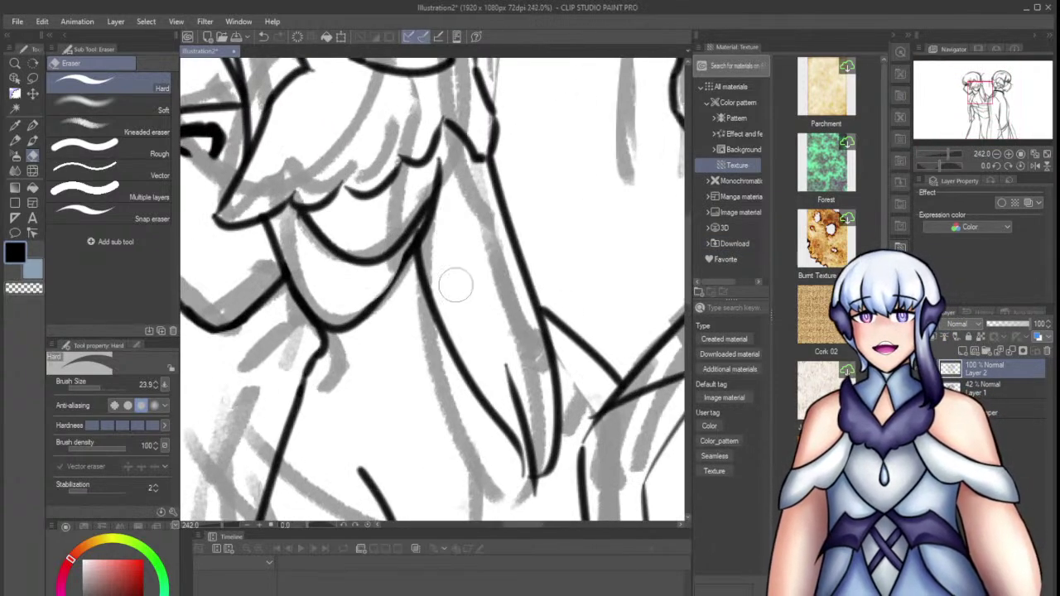
key(p)
drag(439, 142, 422, 252)
key(ctrl+z)
key(e)
drag(450, 165, 447, 246)
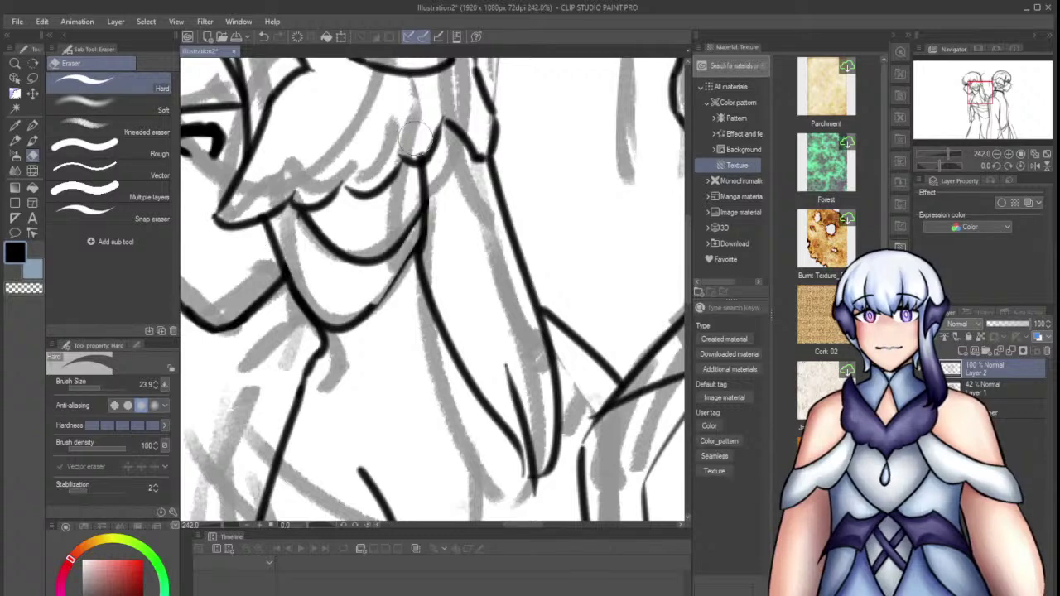
Re-ink the lower curve beneath the left figure's hair so it runs smoothly up into the new vertical line
key(p)
drag(414, 252, 352, 328)
key(ctrl+z)
key(ctrl+z)
drag(423, 227, 343, 333)
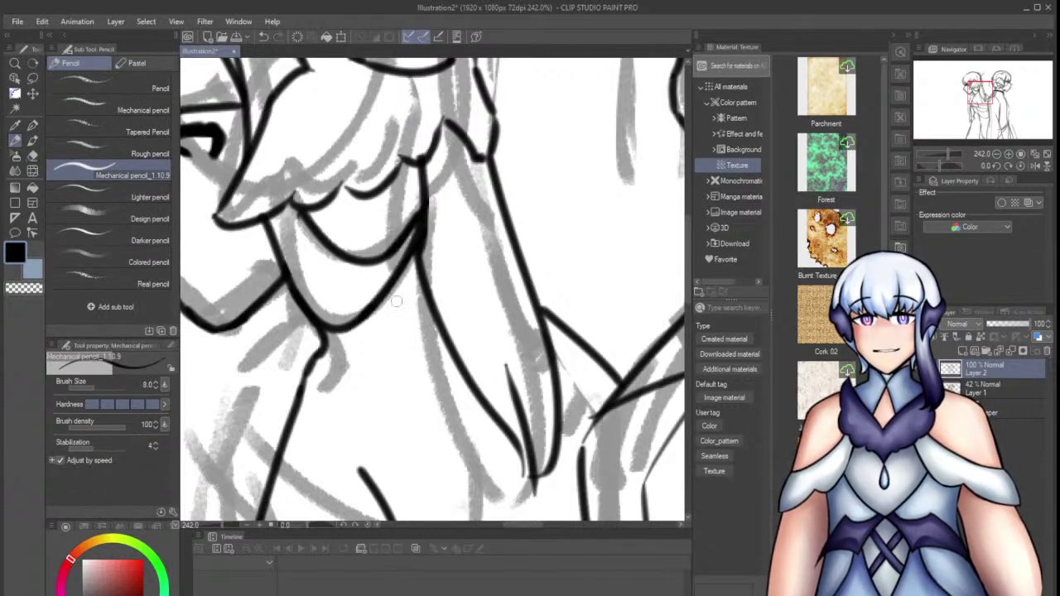
Thicken the thin join in the left figure's lower chest band edge and erase its overshoot past the right figure's back line
scroll(393, 293, down, 6)
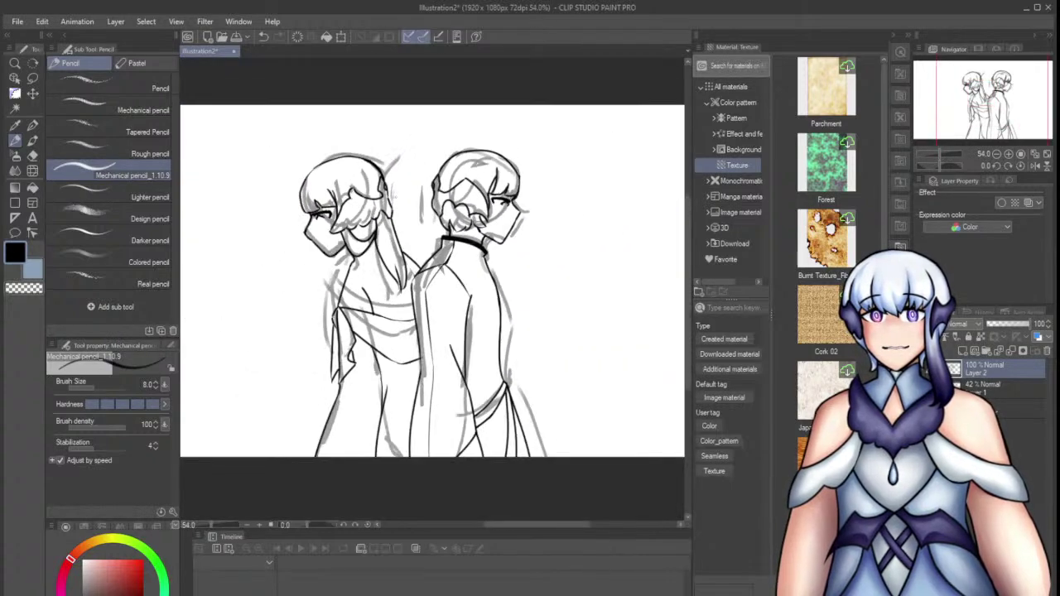
scroll(410, 379, up, 5)
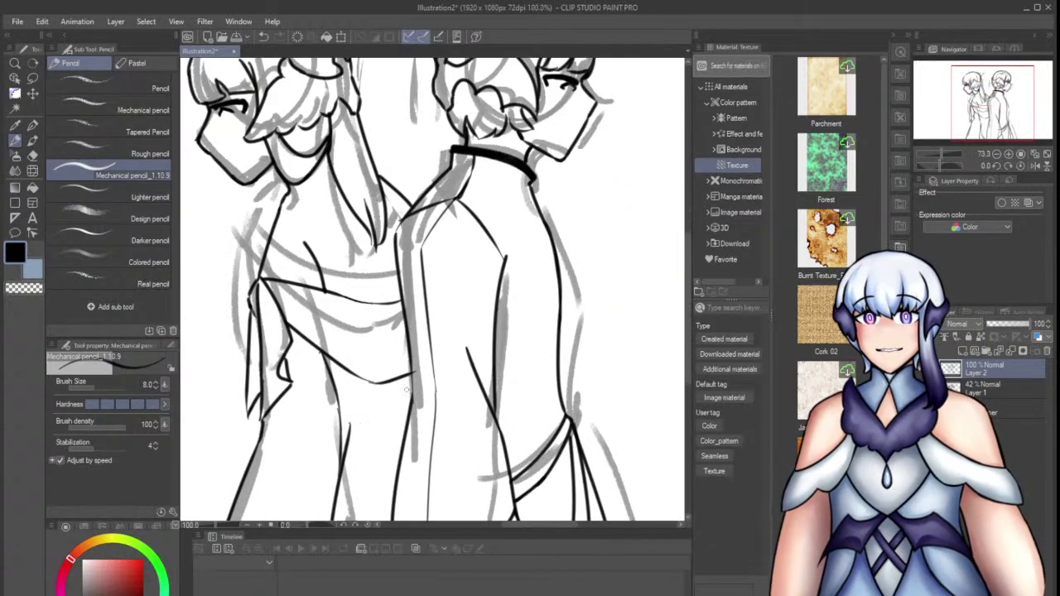
scroll(410, 379, up, 4)
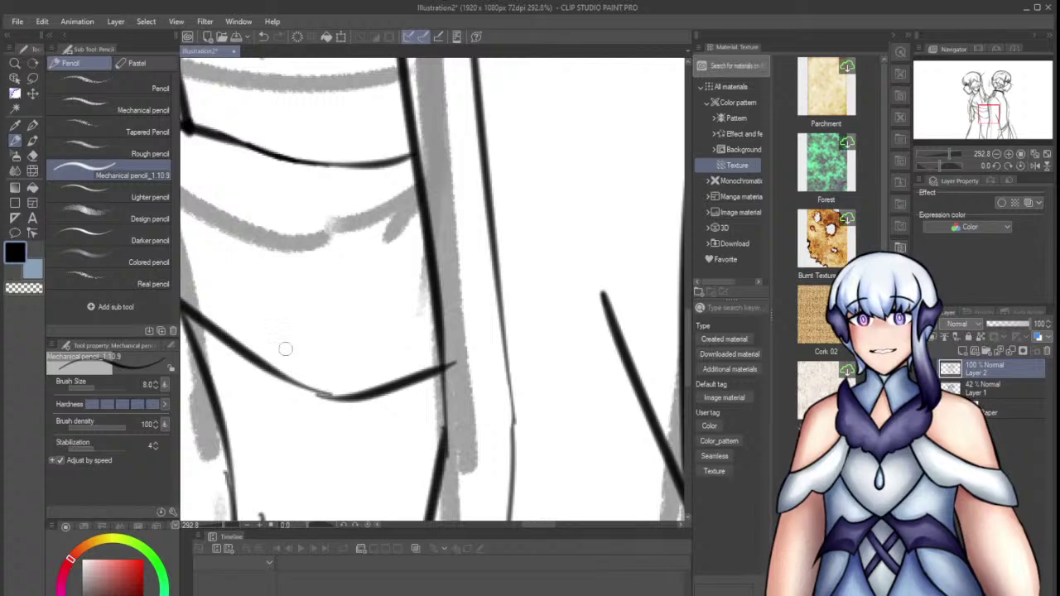
drag(272, 372, 339, 401)
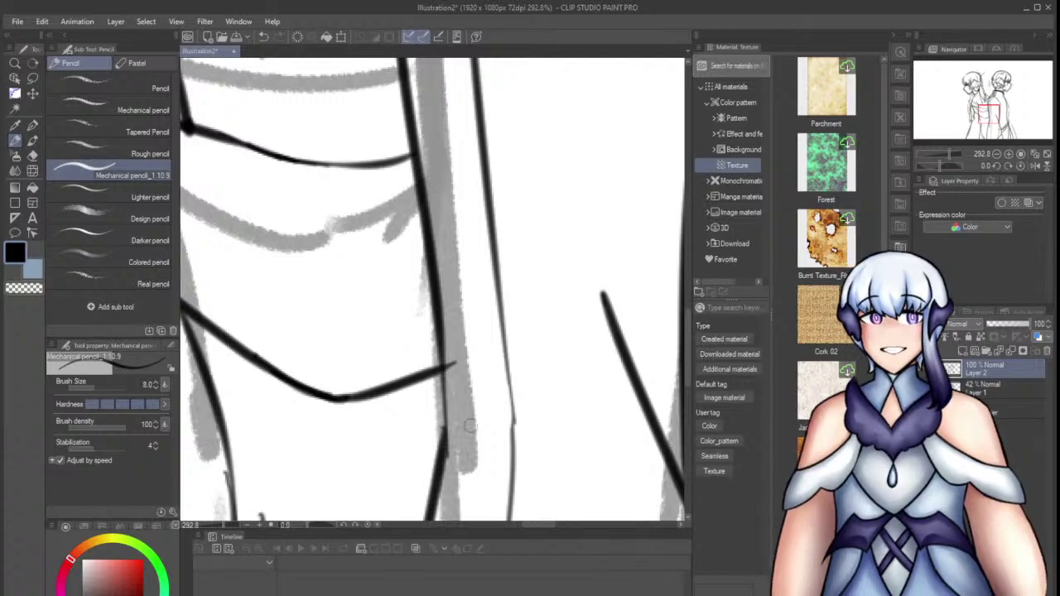
key(e)
drag(458, 390, 469, 361)
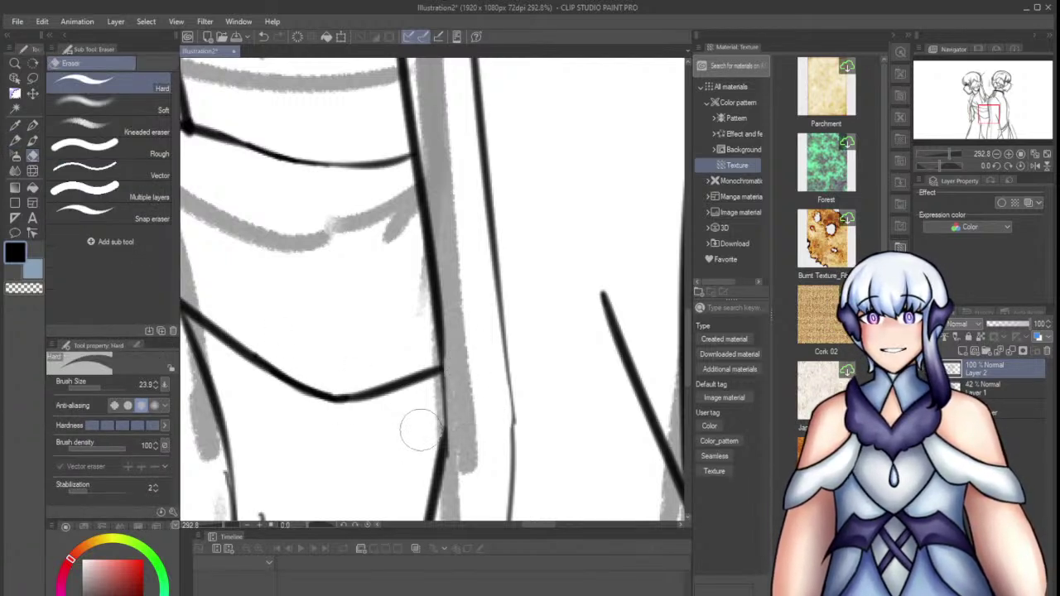
Hide the grey rough sketch and clean up stray line ends around the left figure's fringe and nose on the line art layer
scroll(530, 367, down, 6)
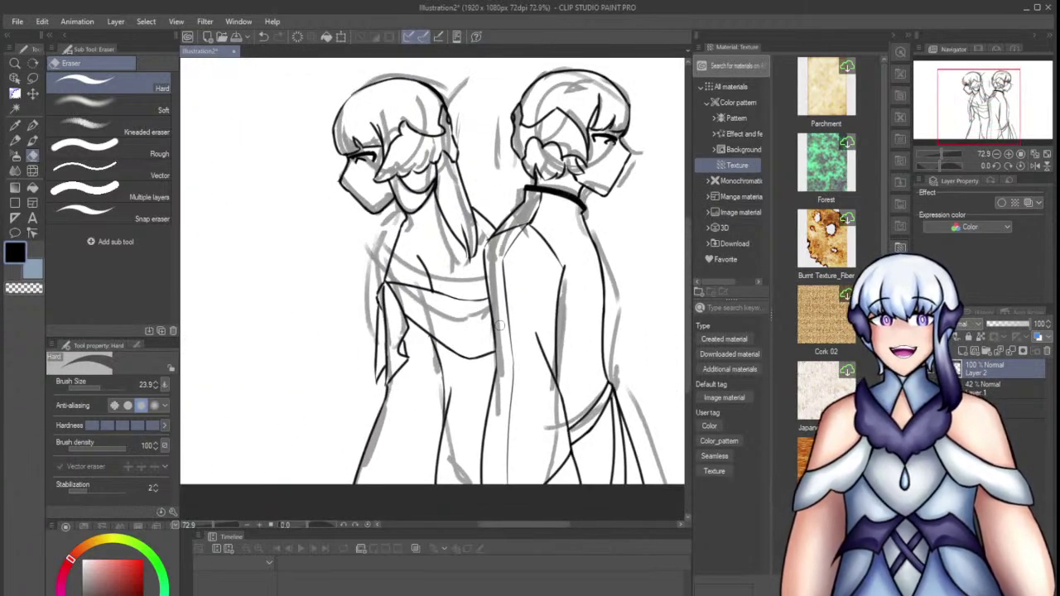
scroll(499, 325, down, 2)
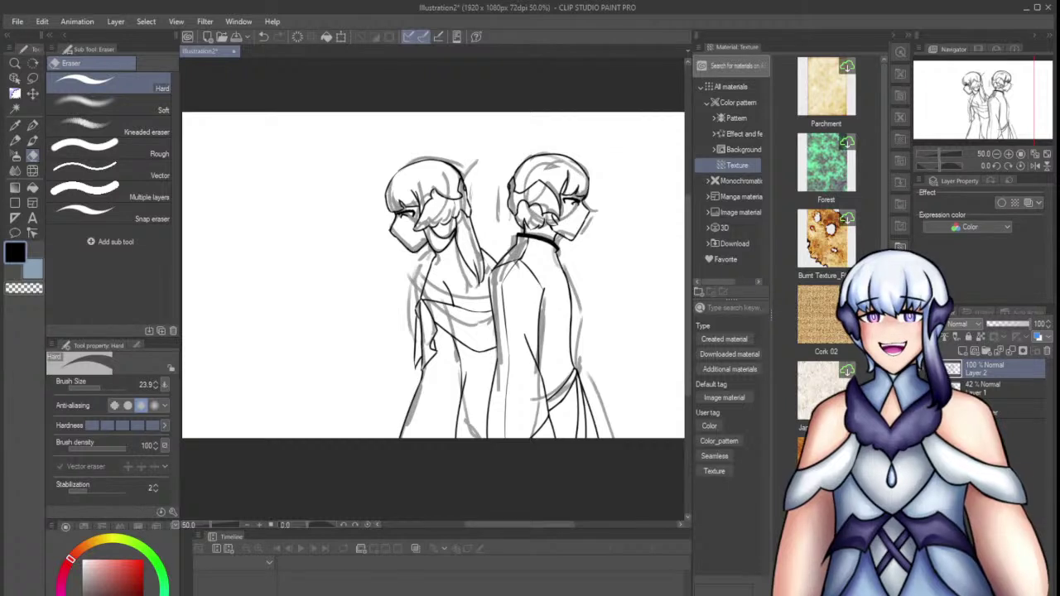
click(923, 390)
click(1004, 409)
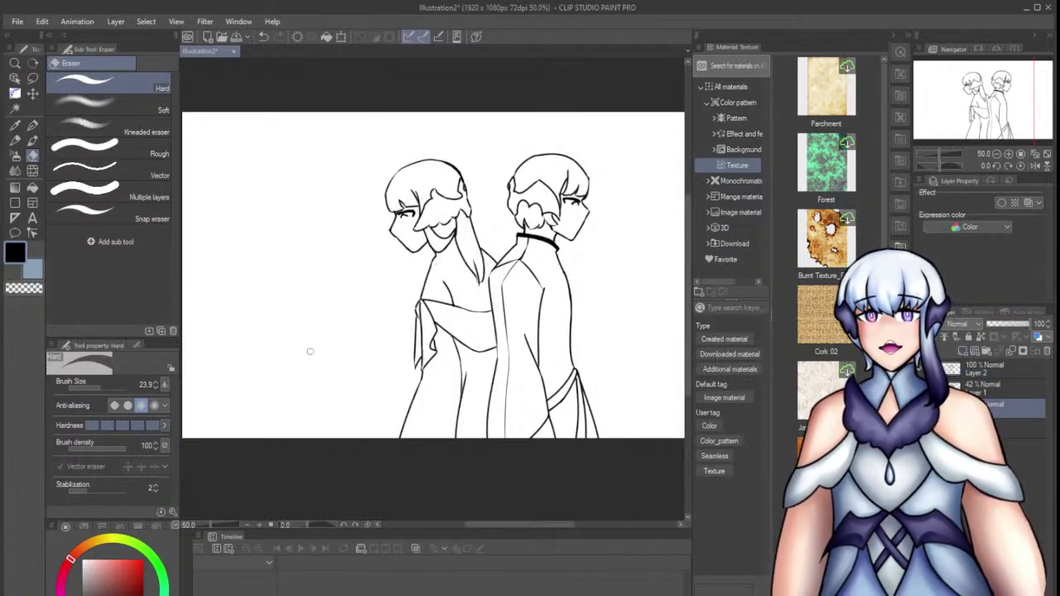
scroll(307, 360, up, 1)
scroll(443, 193, up, 5)
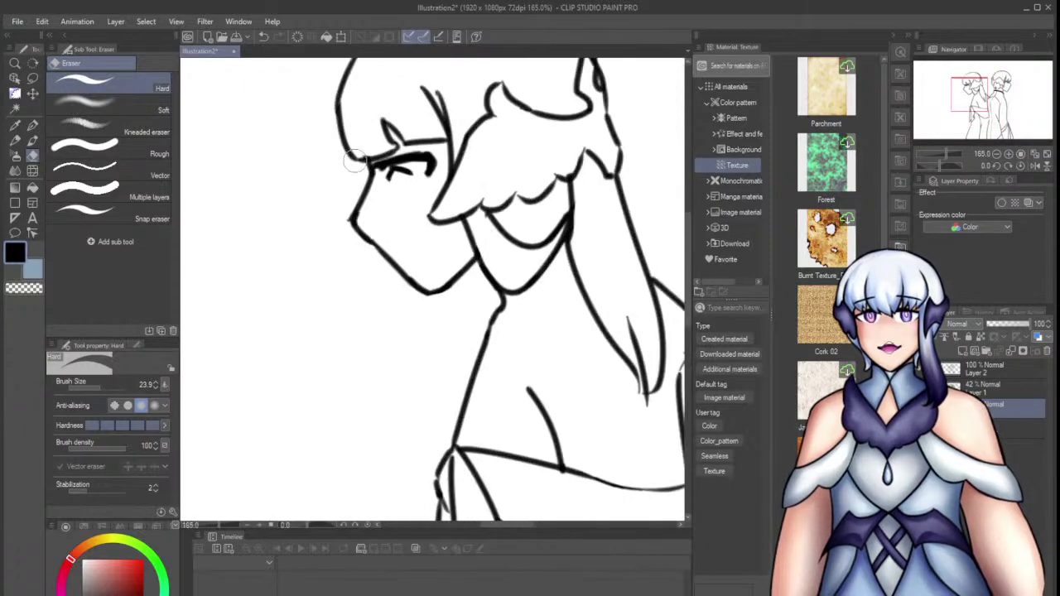
ctrl+click(336, 232)
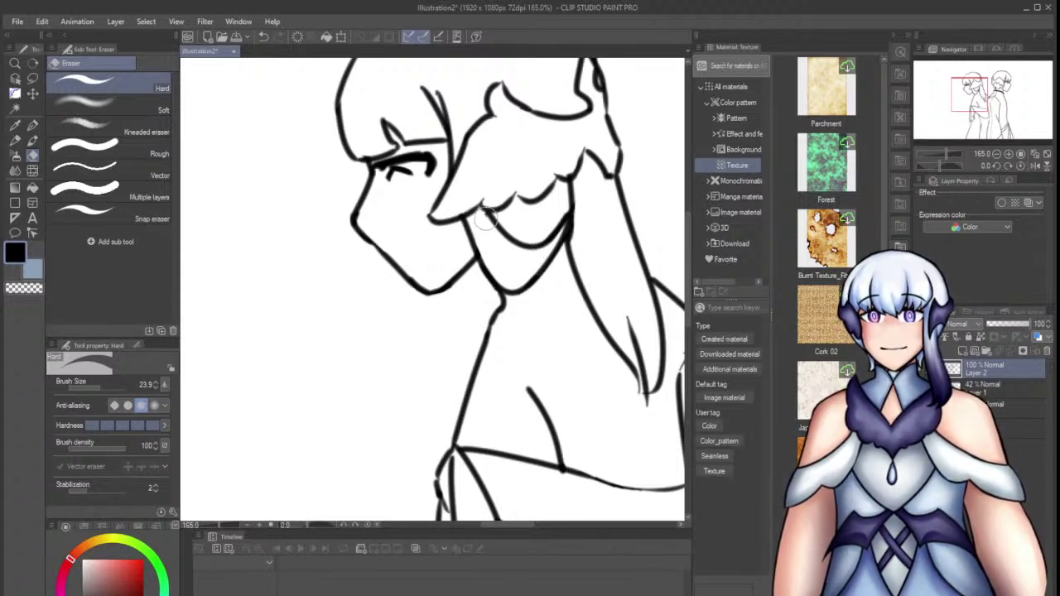
scroll(495, 238, down, 5)
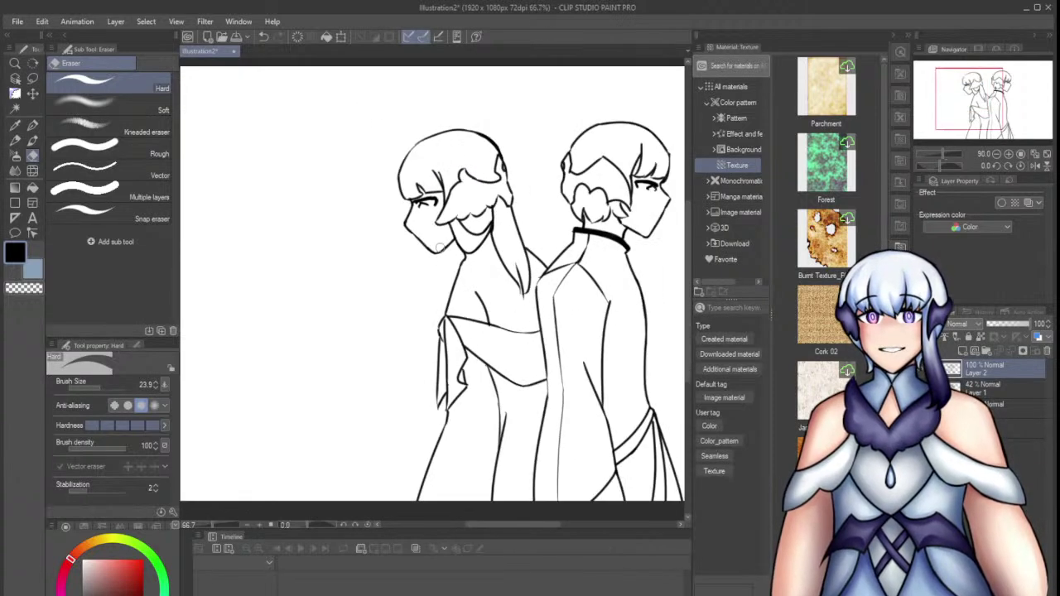
Clean up and rejoin the tip of the left figure's sleeve drape where it meets the outer skirt line
scroll(489, 421, up, 3)
scroll(489, 422, up, 2)
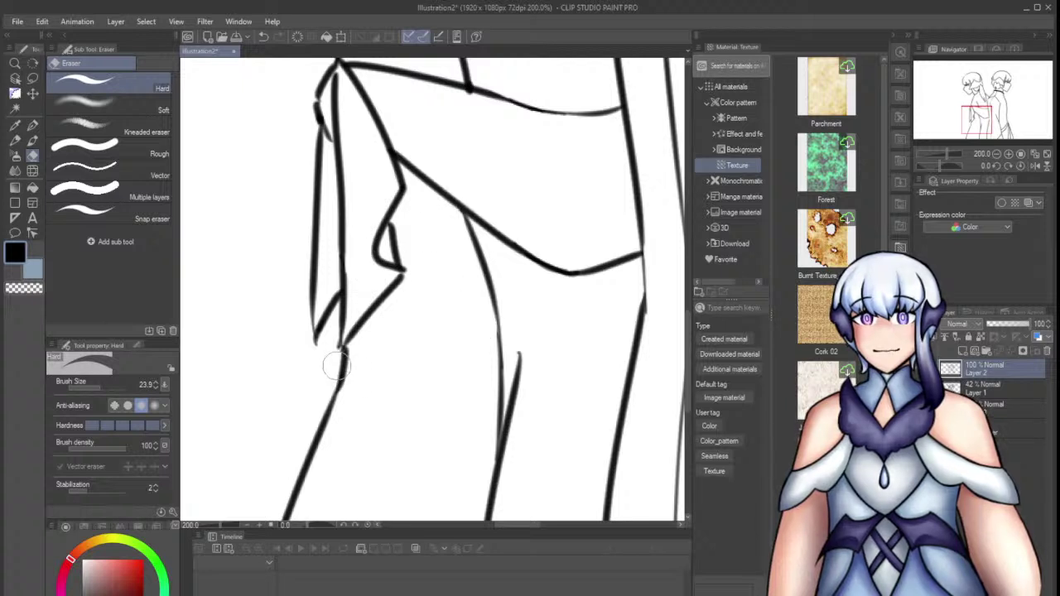
key(p)
key(p)
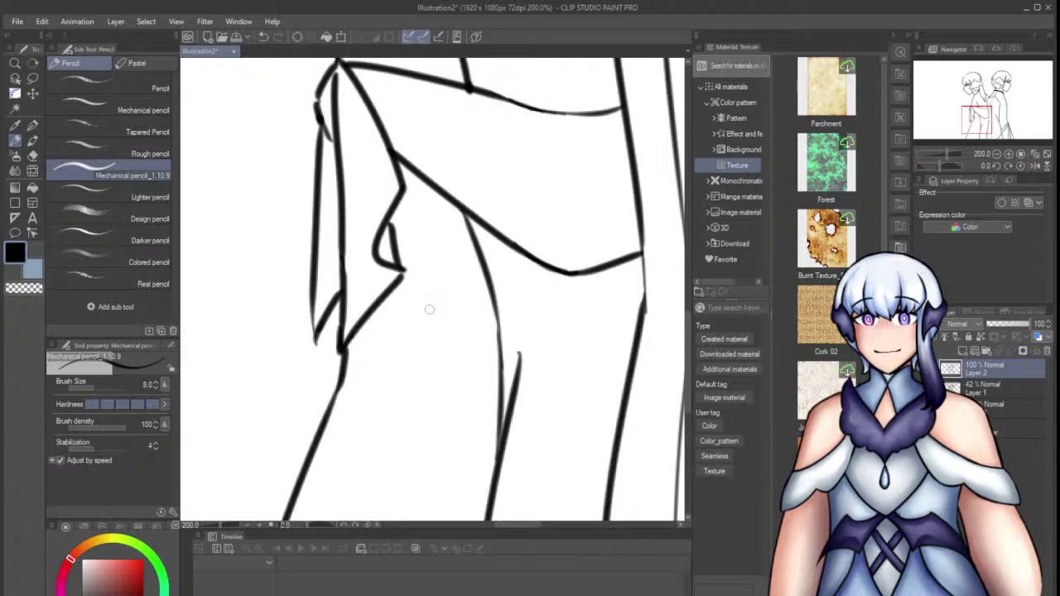
scroll(520, 354, down, 5)
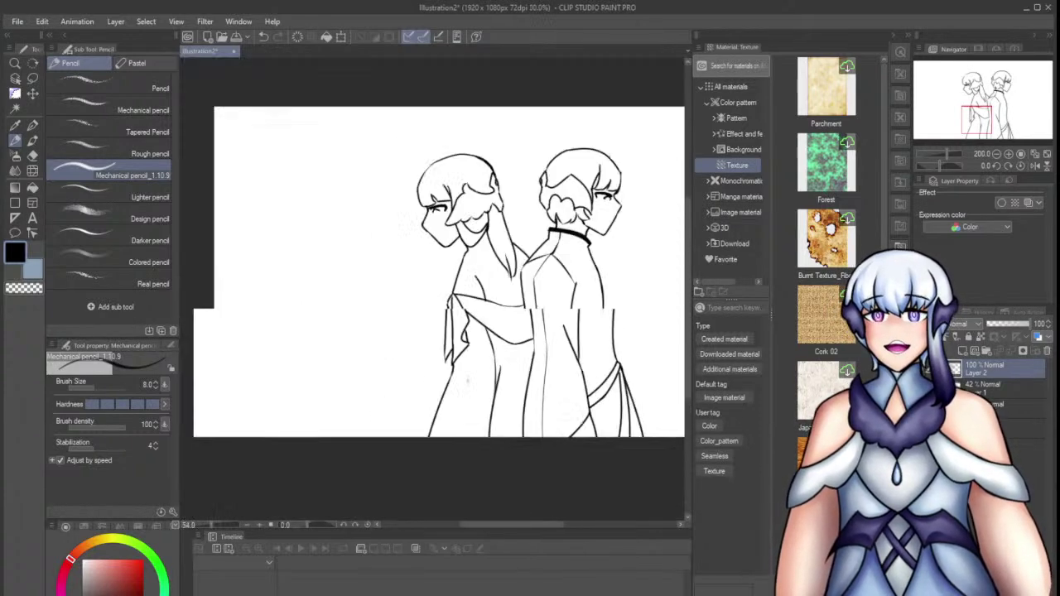
scroll(396, 393, up, 1)
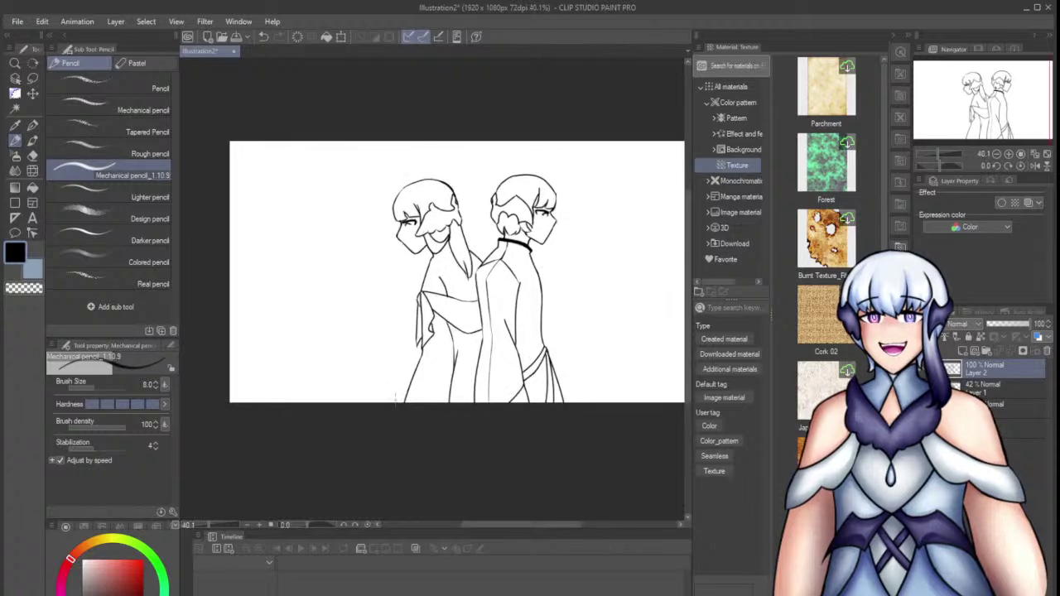
Paste the stained glass window image as a new layer and move it below the line art and sketch layers
scroll(352, 386, up, 1)
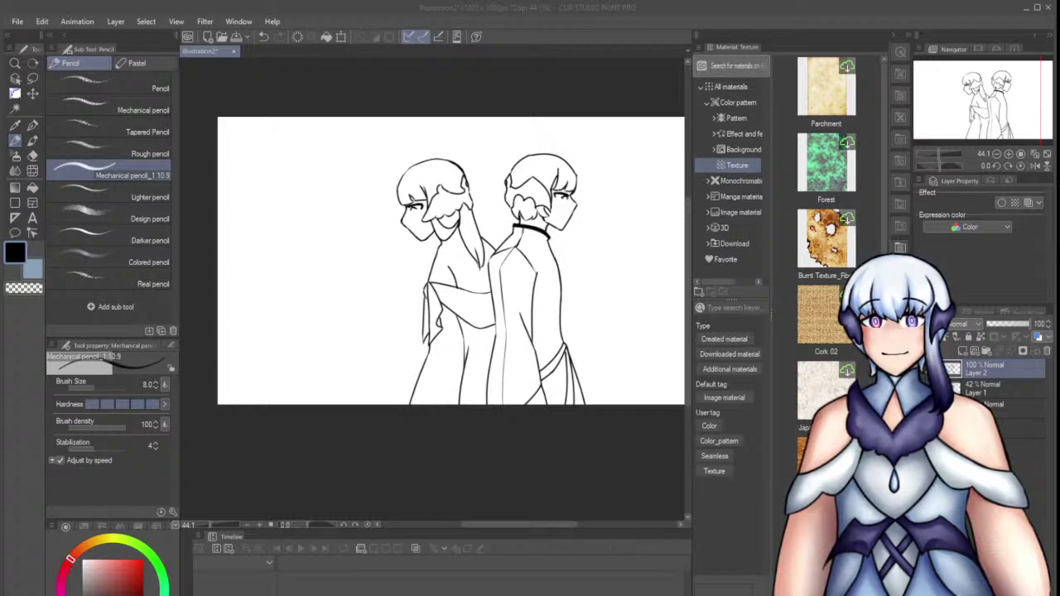
click(981, 377)
key(ctrl+v)
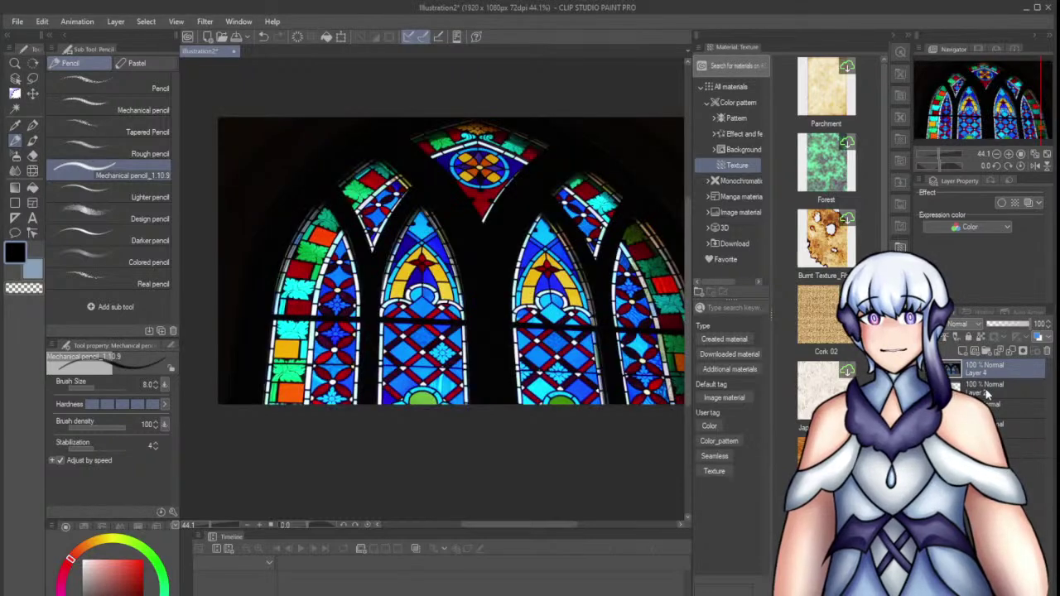
drag(985, 370, 986, 417)
Rotate the stained glass image by 15.5 degrees clockwise and reposition it across the canvas behind the figures
scroll(469, 337, down, 2)
key(ctrl+t)
drag(532, 158, 594, 164)
drag(588, 246, 583, 194)
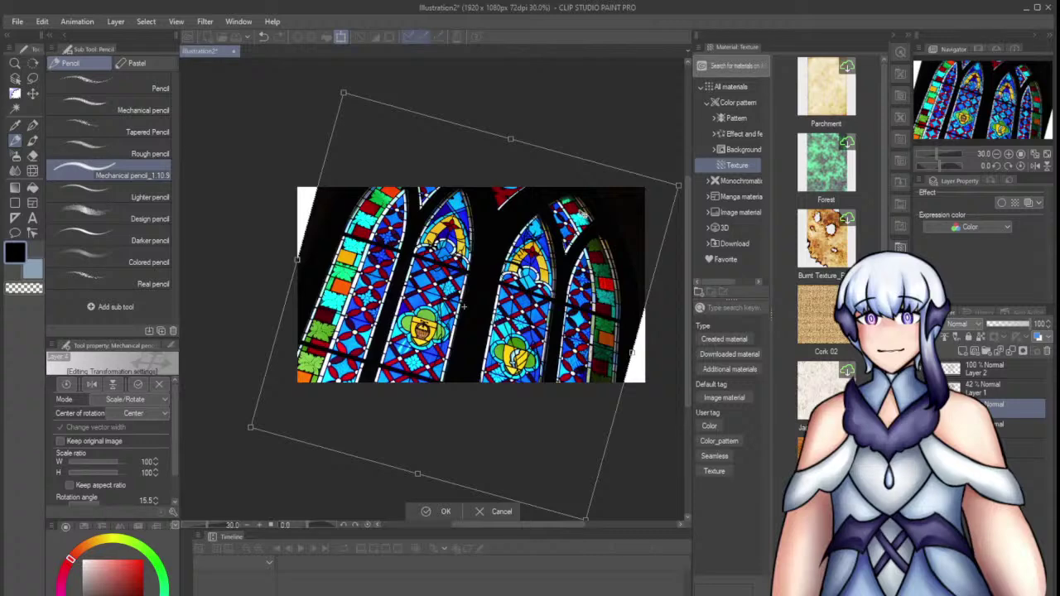
key(Escape)
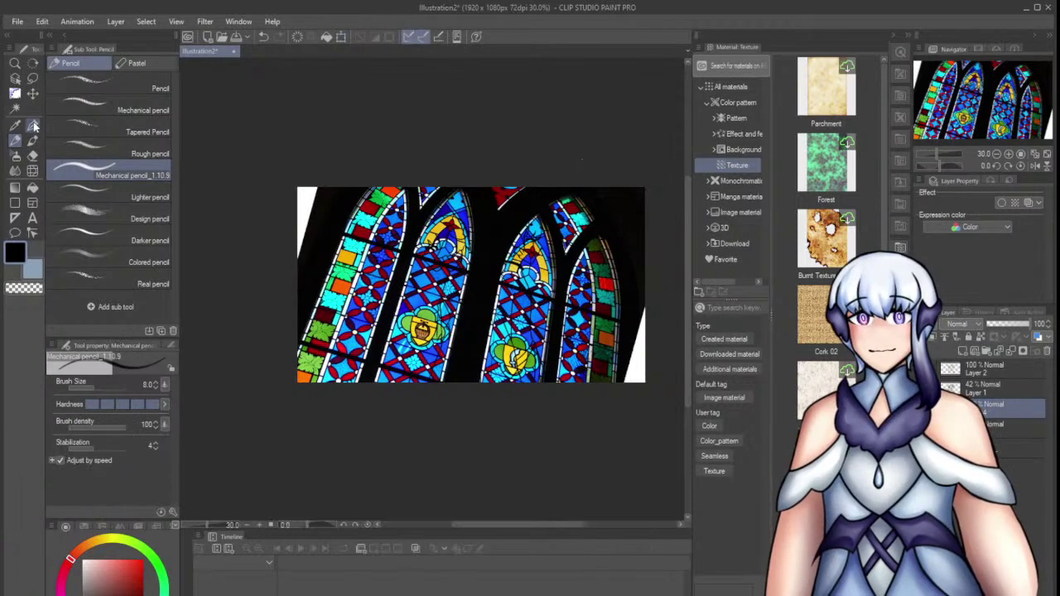
Paint black over the blank corners beside the stained glass with the G-pen, and convert the image's brightness to opacity for grey tones
click(32, 124)
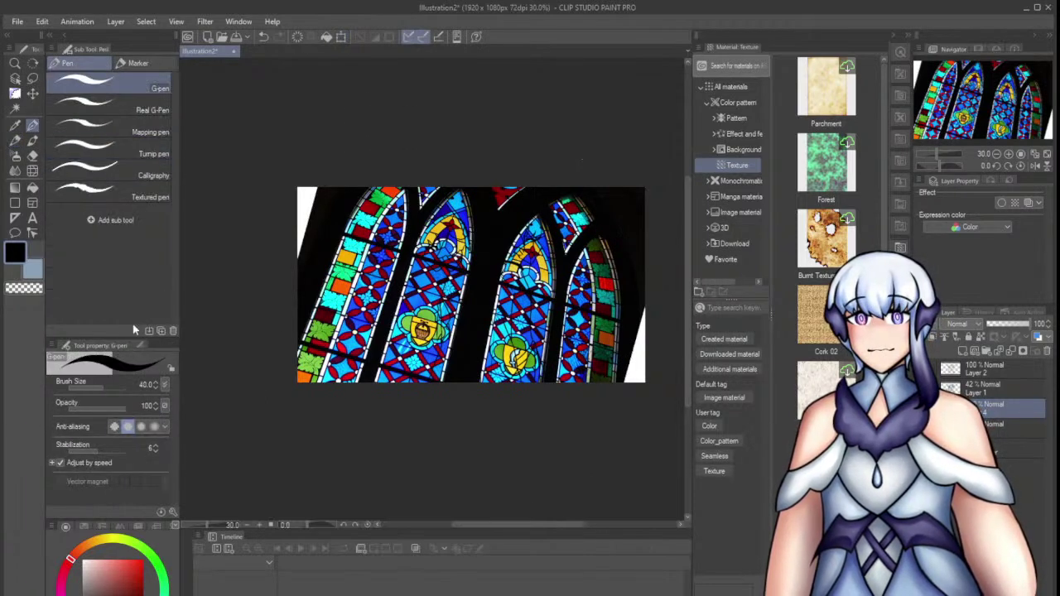
drag(313, 164, 290, 207)
mouse_move(632, 318)
mouse_down()
mouse_move(624, 406)
mouse_move(644, 323)
mouse_move(640, 381)
mouse_up()
click(38, 25)
click(105, 263)
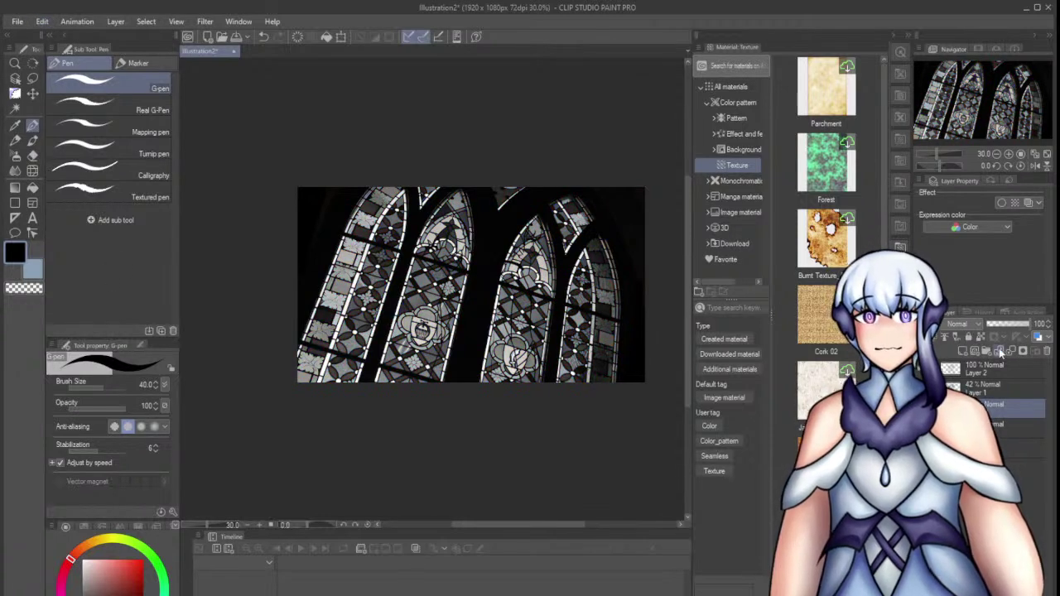
Lower the stained glass layer's opacity to 22 percent
drag(1019, 322, 996, 321)
scroll(440, 206, up, 5)
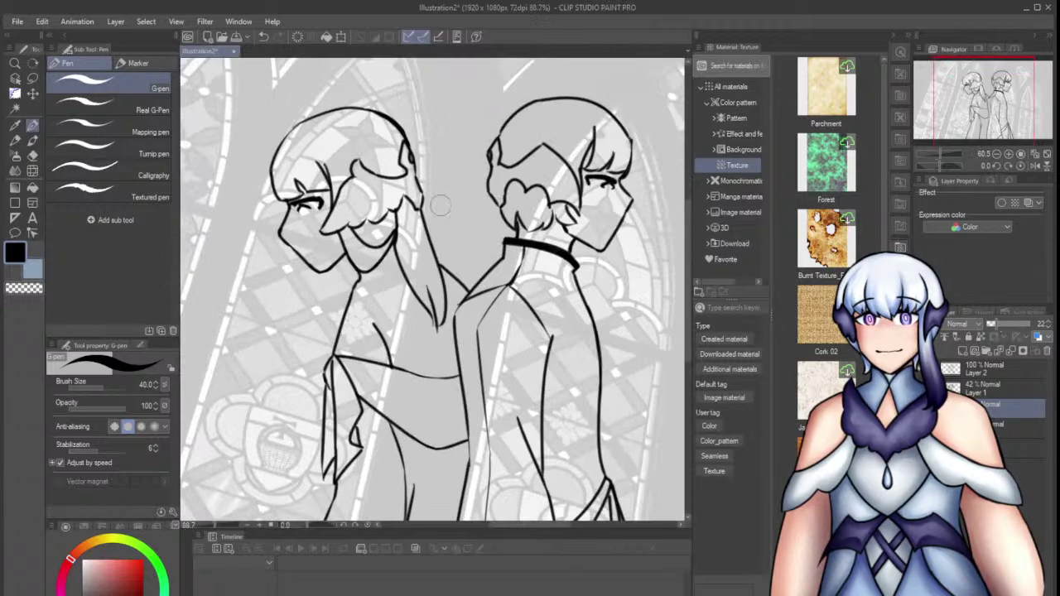
Erase the stray line tail below the tip of the left figure's long hair strand on the line art layer
scroll(406, 315, up, 5)
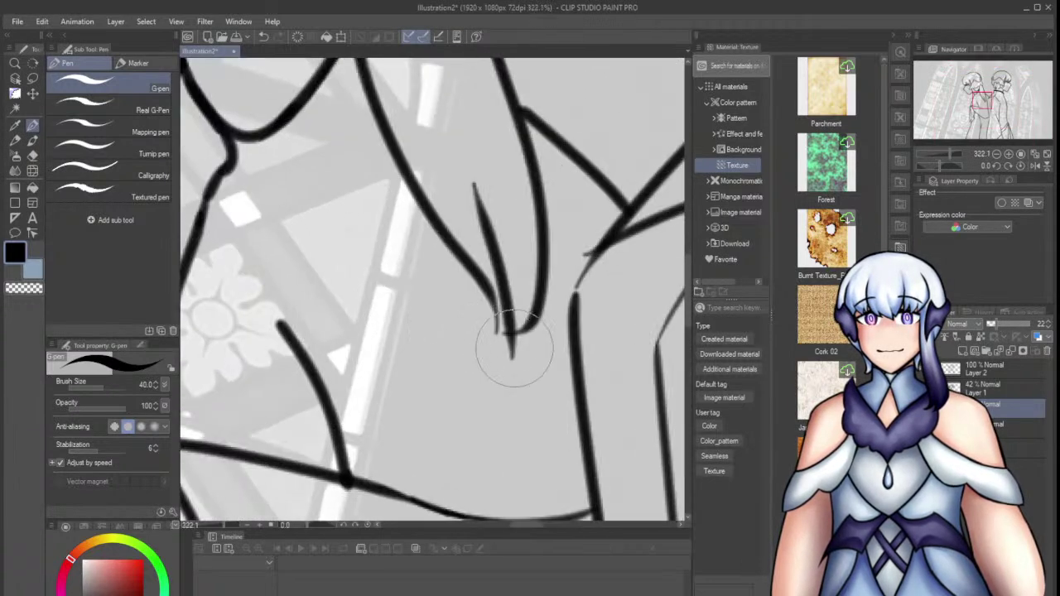
ctrl+shift+click(511, 333)
key(e)
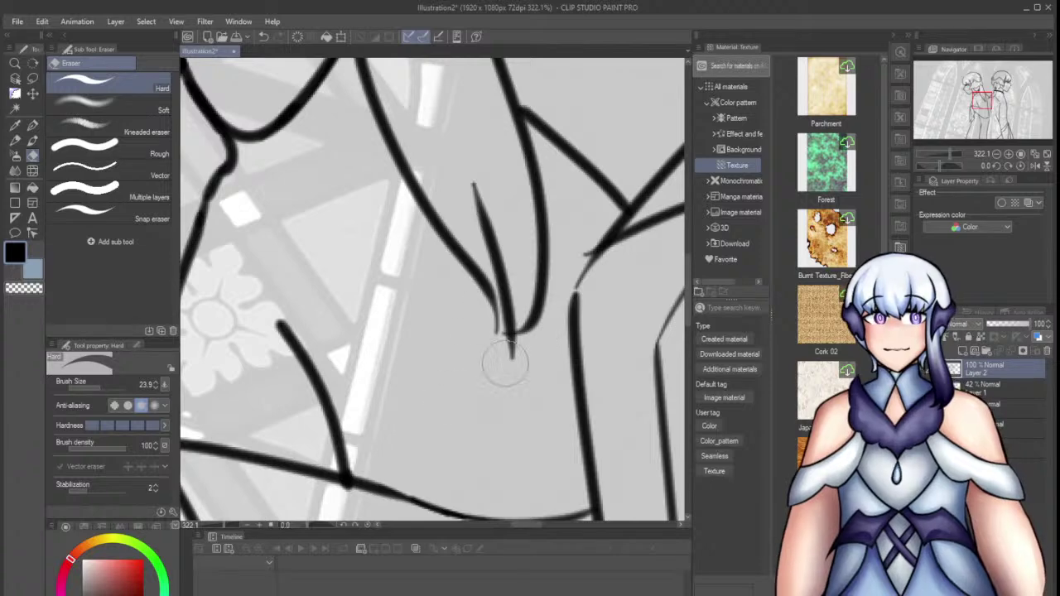
drag(518, 367, 511, 360)
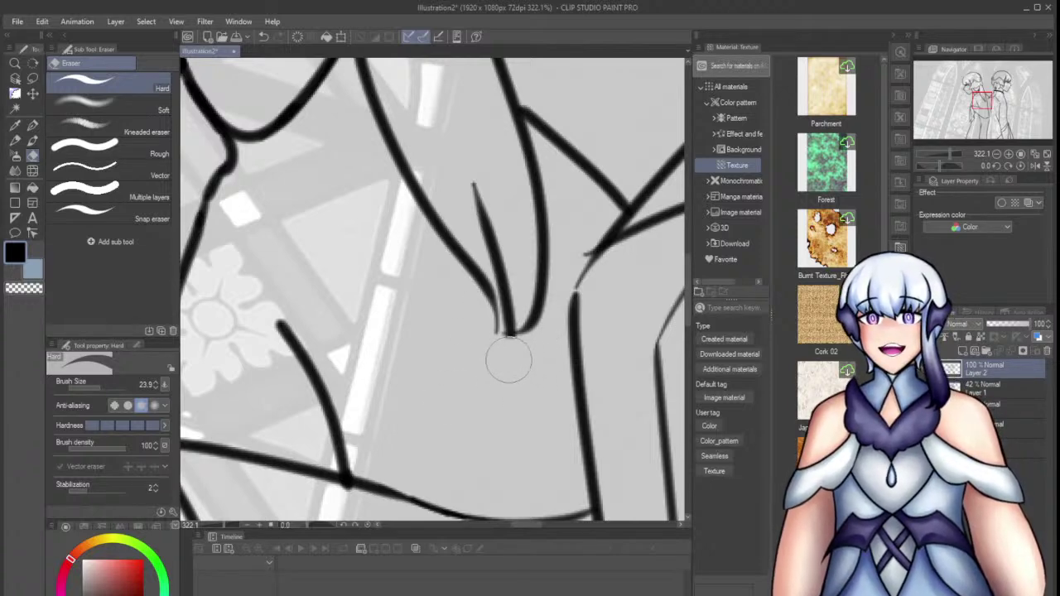
scroll(503, 366, down, 3)
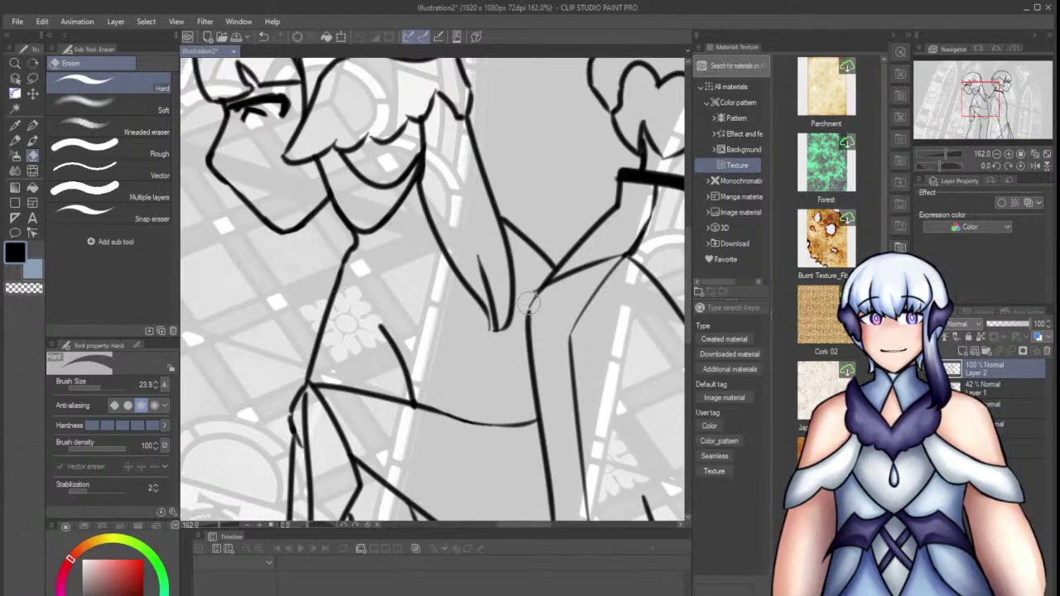
scroll(548, 269, down, 2)
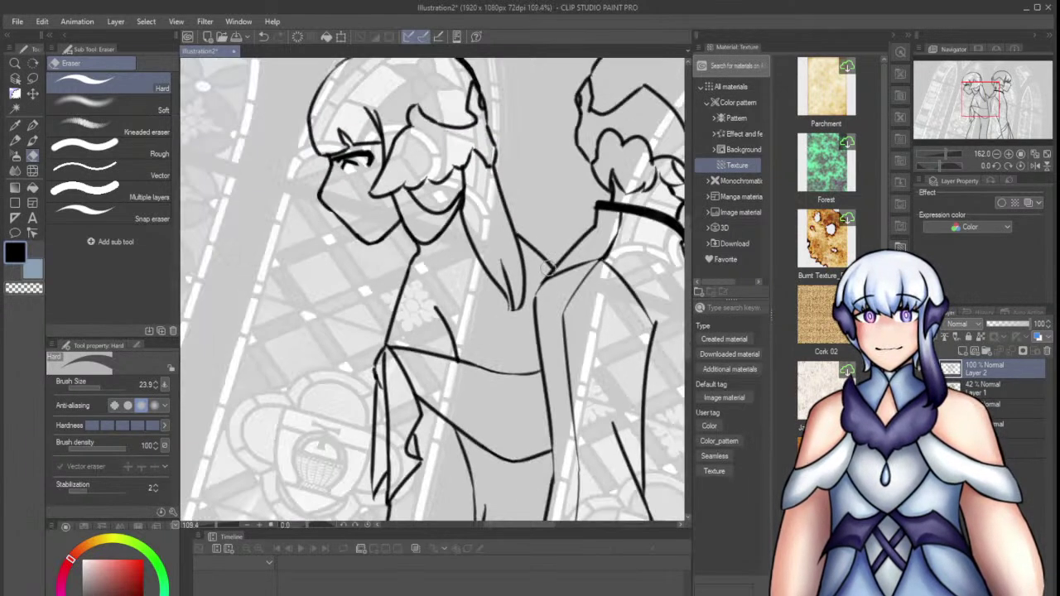
scroll(548, 270, down, 2)
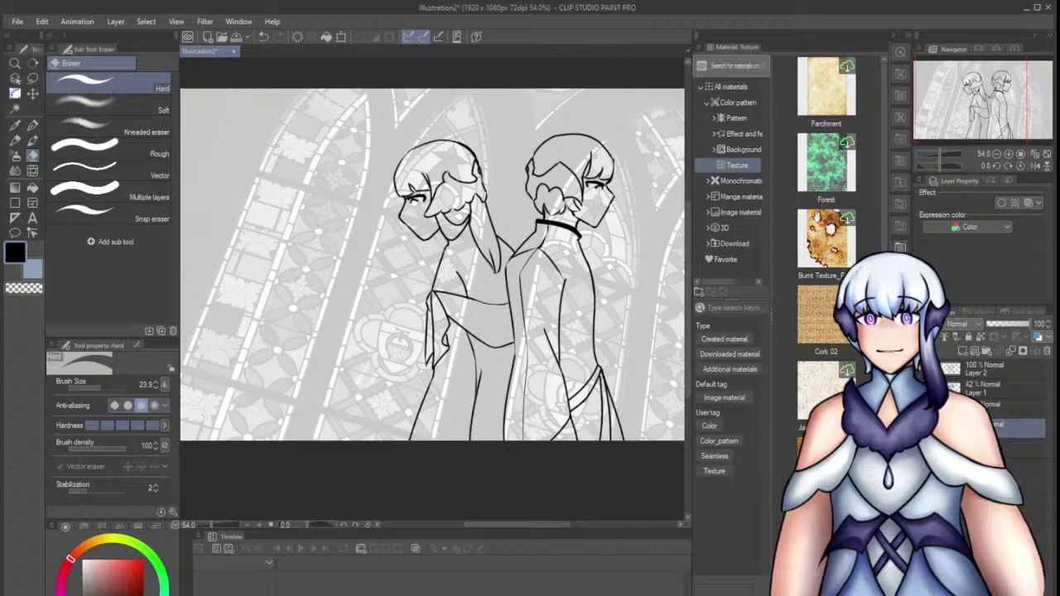
On a new layer above the stained glass, paint white with the G-pen at size 40 over the left figure's face, neck and upper torso
click(1015, 408)
click(974, 354)
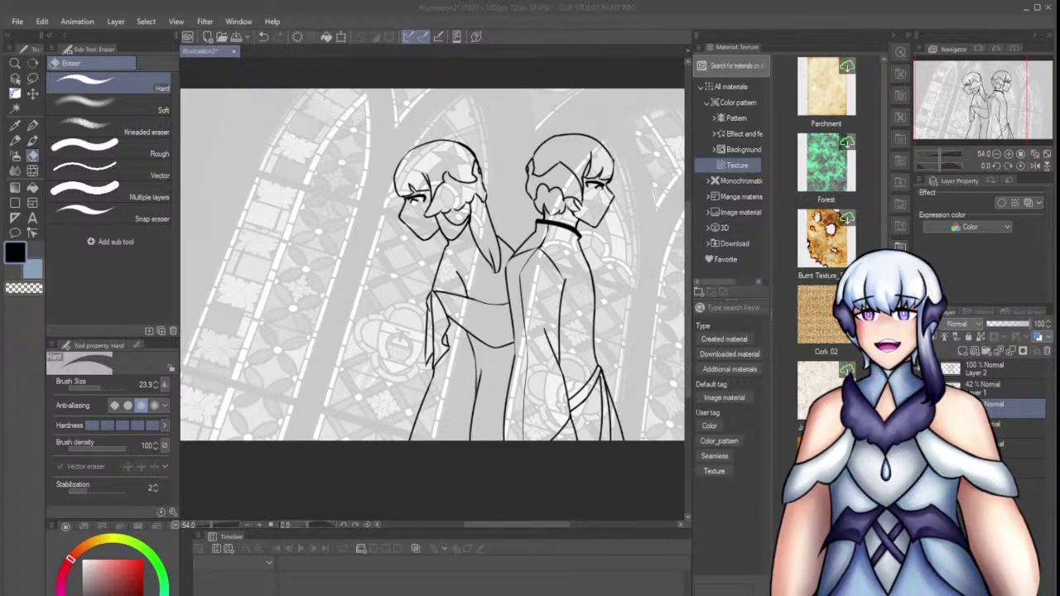
click(33, 125)
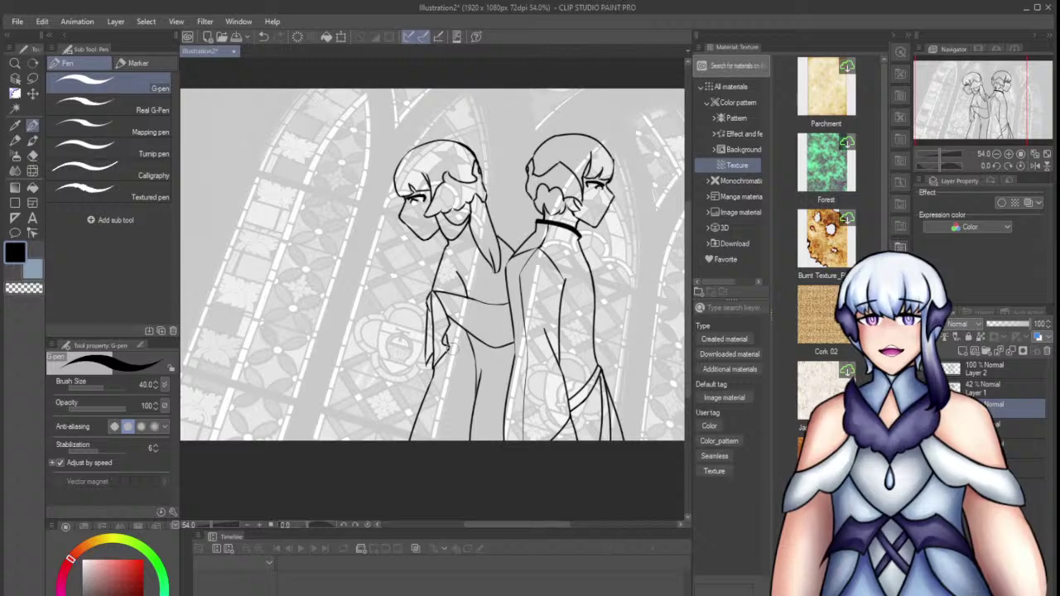
drag(105, 561, 24, 498)
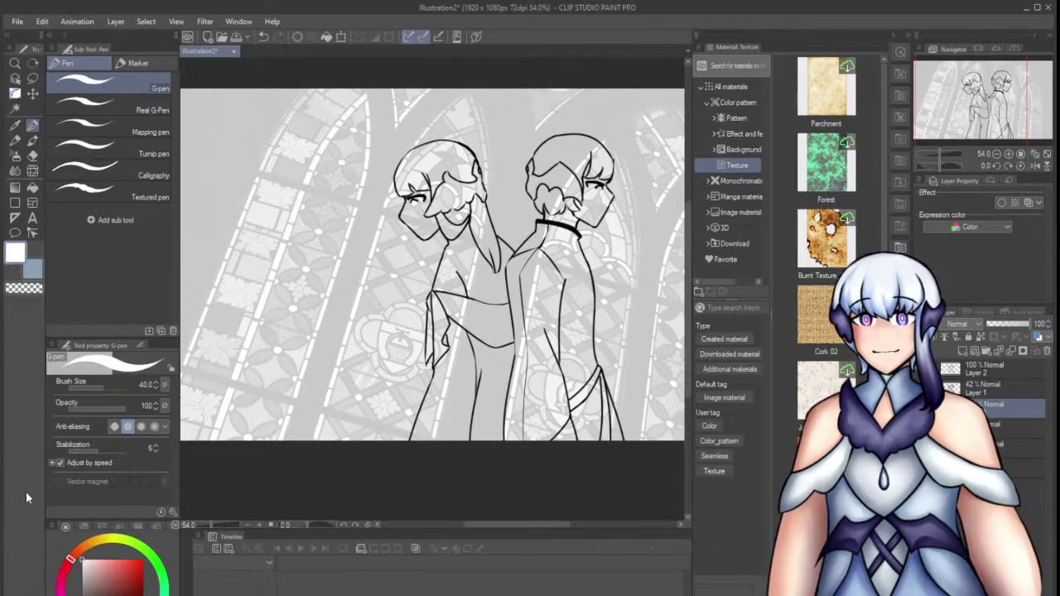
scroll(443, 273, up, 6)
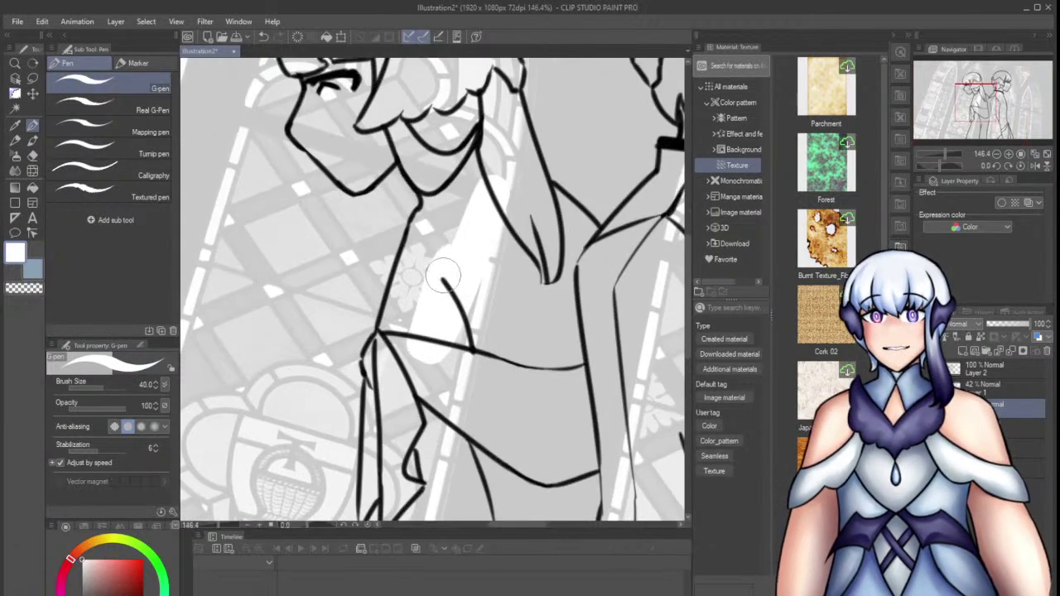
mouse_move(443, 265)
mouse_down()
mouse_move(487, 251)
mouse_move(511, 259)
mouse_move(483, 302)
mouse_move(487, 352)
mouse_move(468, 336)
mouse_move(495, 362)
mouse_move(488, 335)
mouse_move(538, 354)
mouse_move(534, 300)
mouse_move(568, 377)
mouse_move(543, 242)
mouse_move(548, 198)
mouse_move(583, 256)
mouse_move(485, 242)
mouse_move(433, 249)
mouse_move(381, 343)
mouse_move(397, 314)
mouse_move(413, 313)
mouse_move(378, 333)
mouse_move(397, 321)
mouse_move(432, 222)
mouse_move(449, 219)
mouse_move(440, 186)
mouse_move(474, 136)
mouse_move(426, 130)
mouse_move(453, 101)
mouse_move(439, 130)
mouse_move(381, 91)
mouse_move(375, 155)
mouse_move(357, 170)
mouse_move(308, 129)
mouse_move(323, 110)
mouse_move(377, 133)
mouse_up()
drag(688, 301, 689, 281)
mouse_move(331, 218)
mouse_down()
mouse_move(334, 189)
mouse_move(316, 172)
mouse_move(362, 142)
mouse_up()
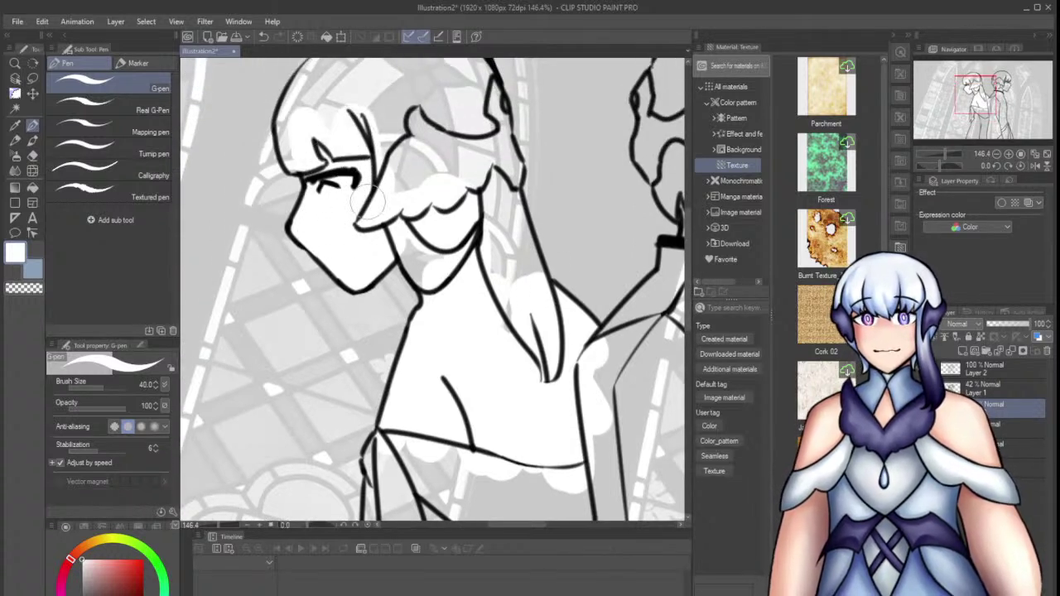
scroll(329, 187, down, 4)
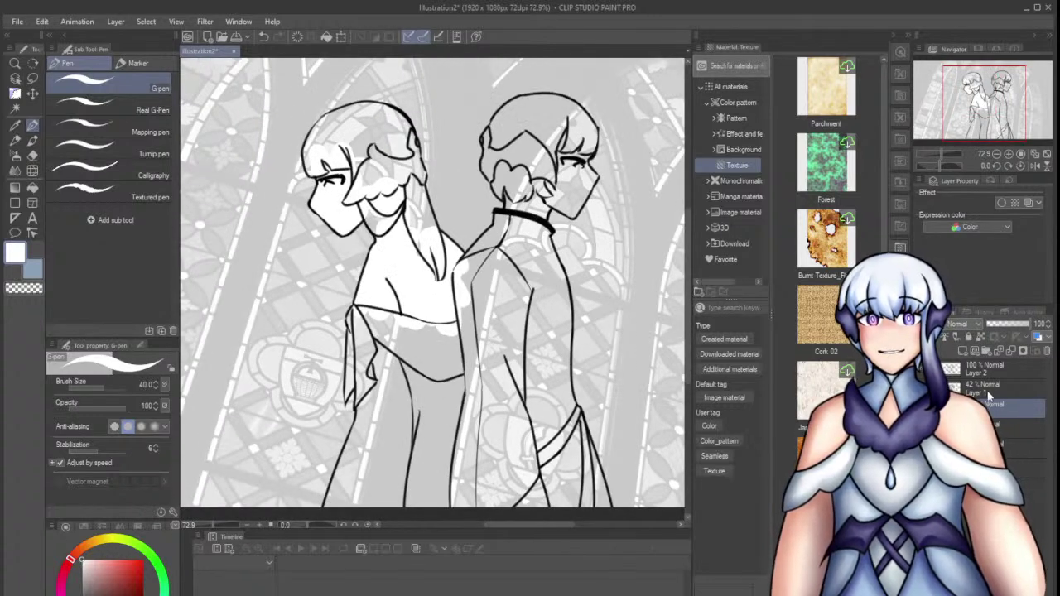
Try to fill the left figure's bodice band with black directly on the line art layer
click(987, 368)
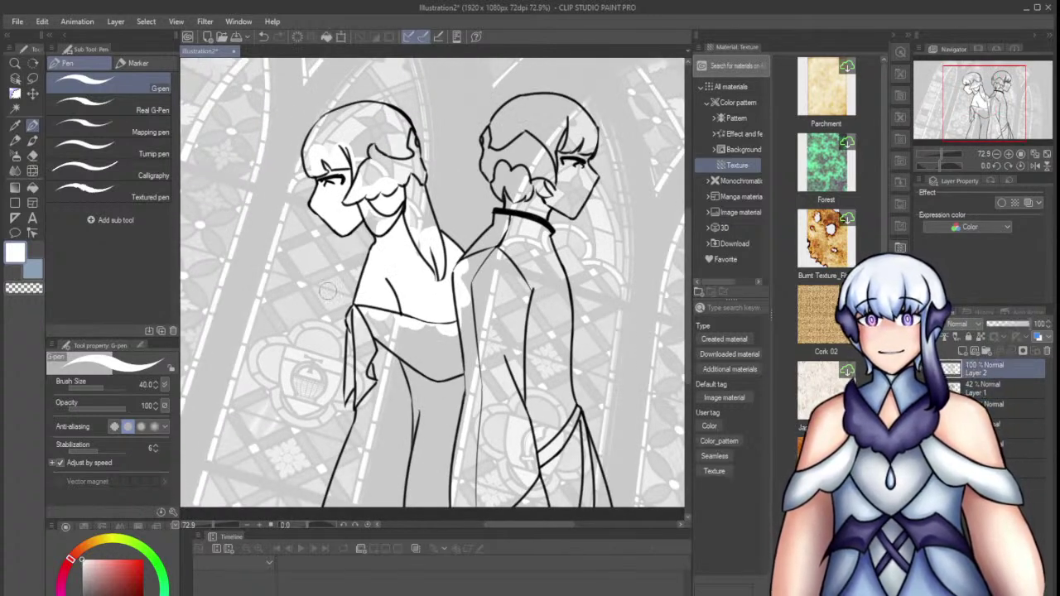
click(32, 187)
click(80, 592)
click(439, 368)
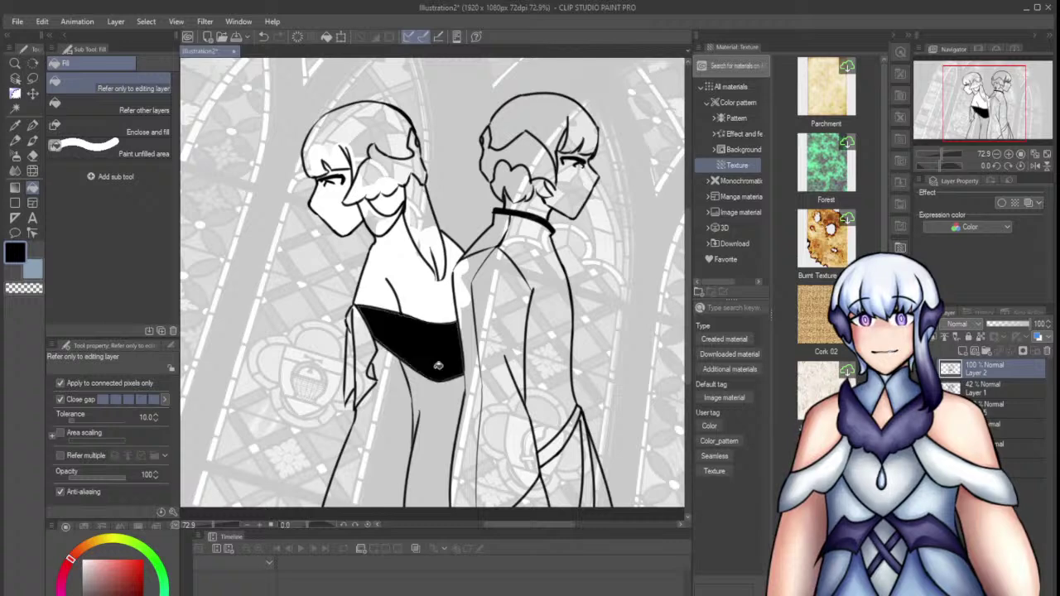
key(ctrl+z)
With the background layers hidden, add a layer beneath the line art and fill the left figure's bodice band black using Refer other layers
click(991, 389)
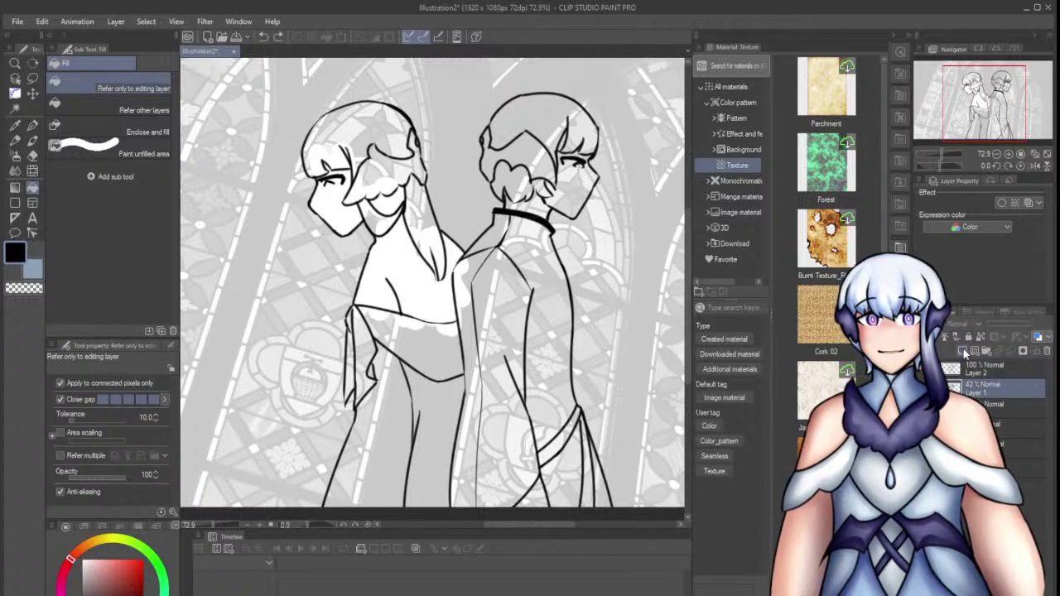
click(963, 352)
click(124, 108)
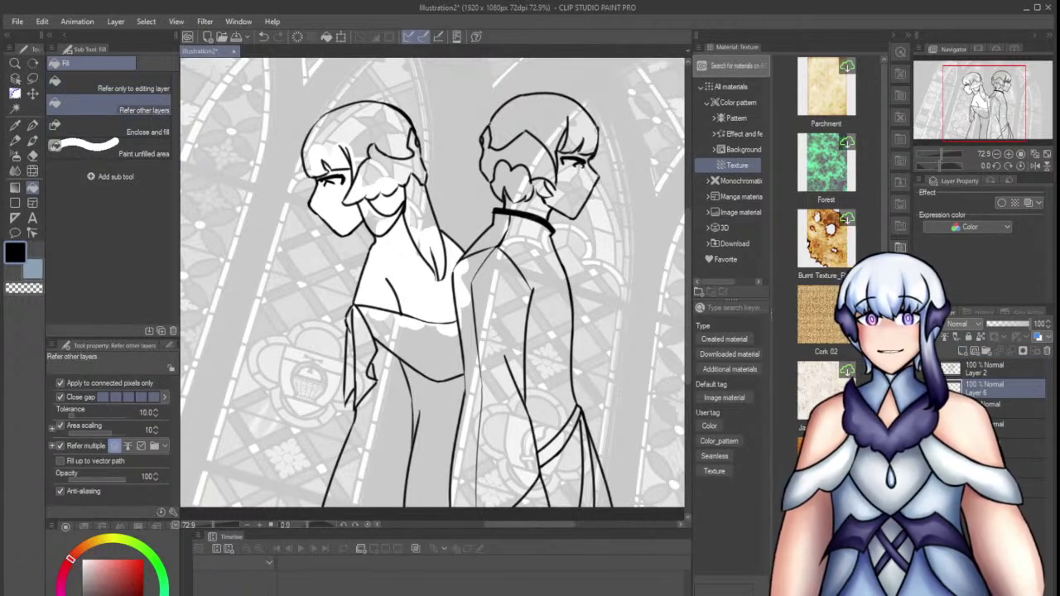
click(921, 428)
click(414, 331)
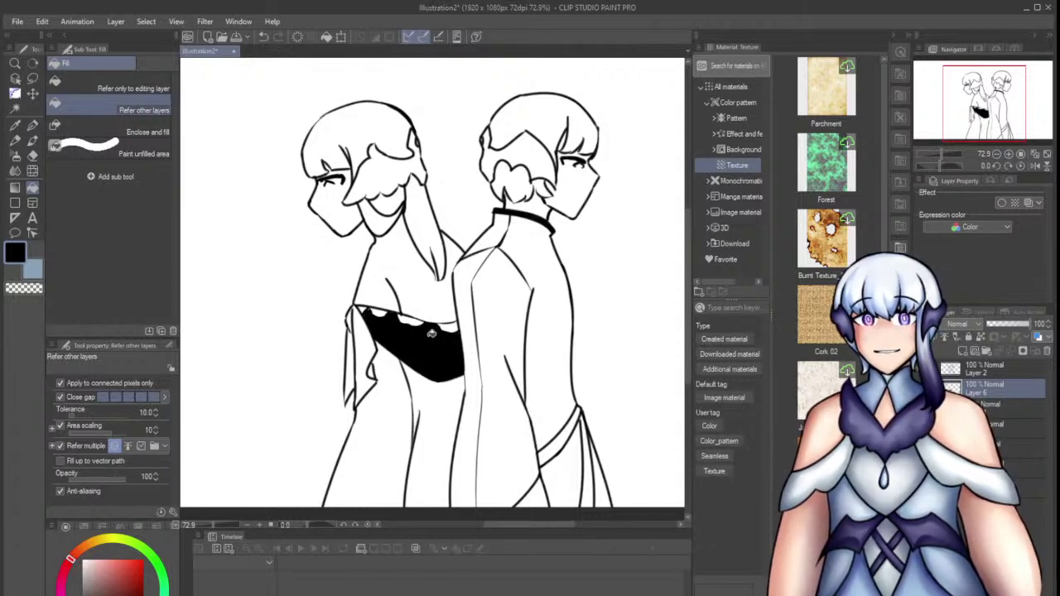
key(ctrl+z)
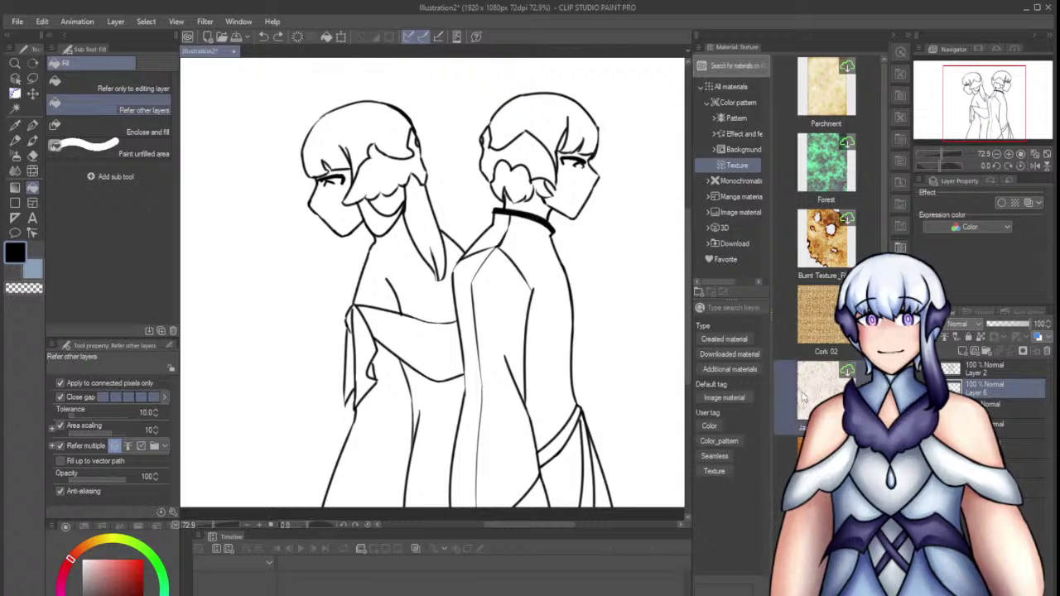
click(412, 339)
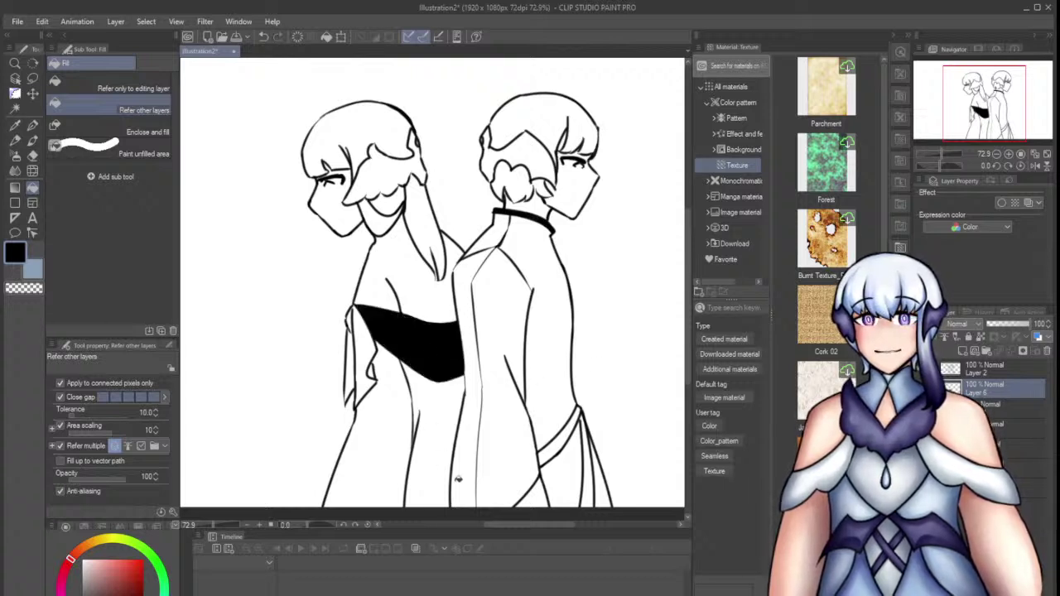
Fill the right figure's waist sash, its hanging strip and the small triangle beside it with black
click(537, 497)
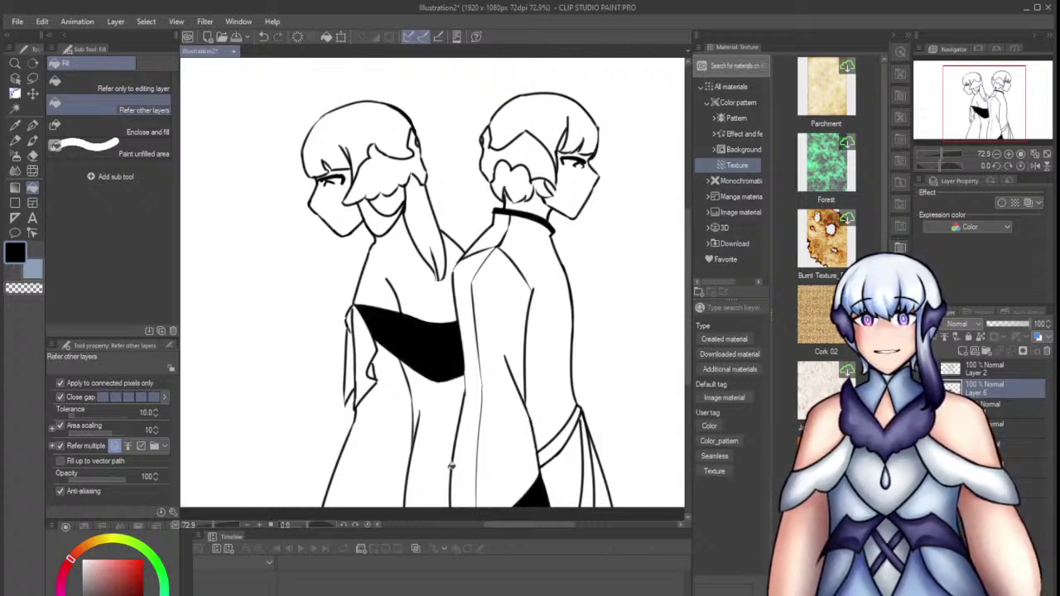
click(559, 443)
click(590, 485)
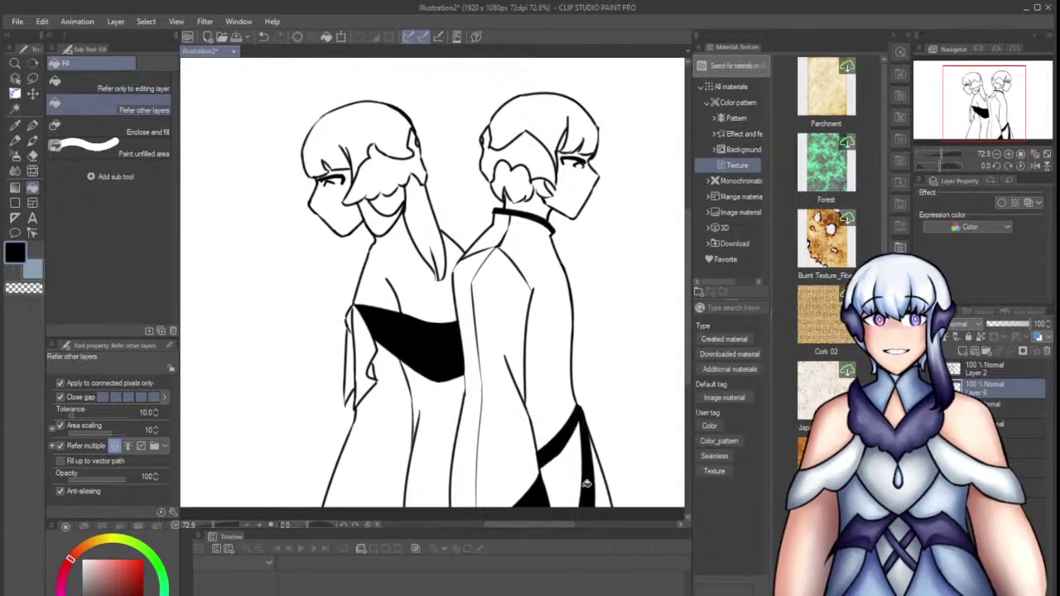
Fill the pointed lower hair section behind the right figure's bangs with black
click(545, 154)
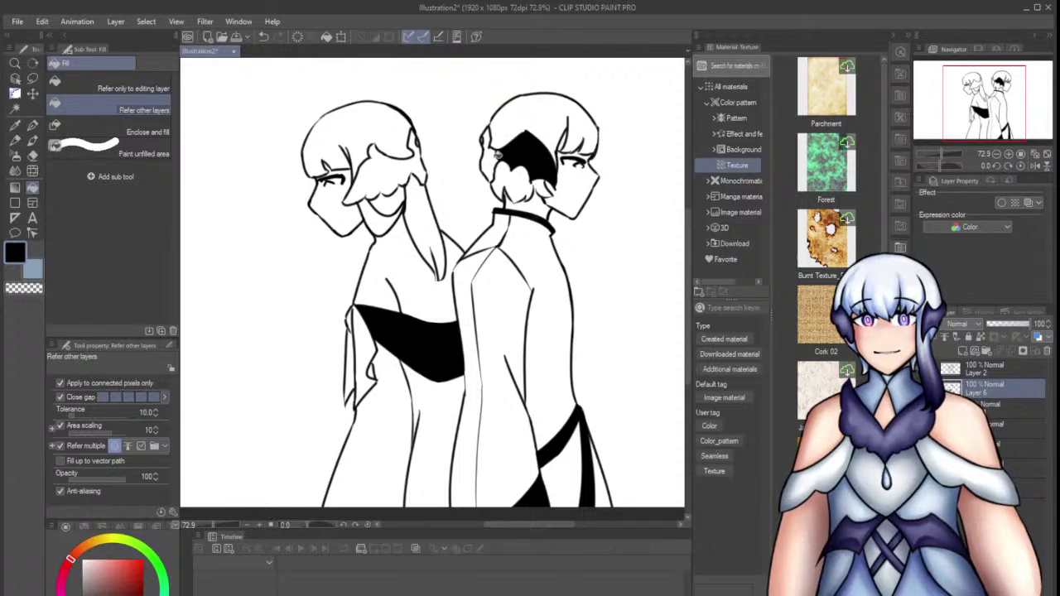
click(502, 150)
key(ctrl+z)
Erase the blotted ink inside the small loop at the back of the right figure's head on the line art layer
scroll(486, 119, up, 4)
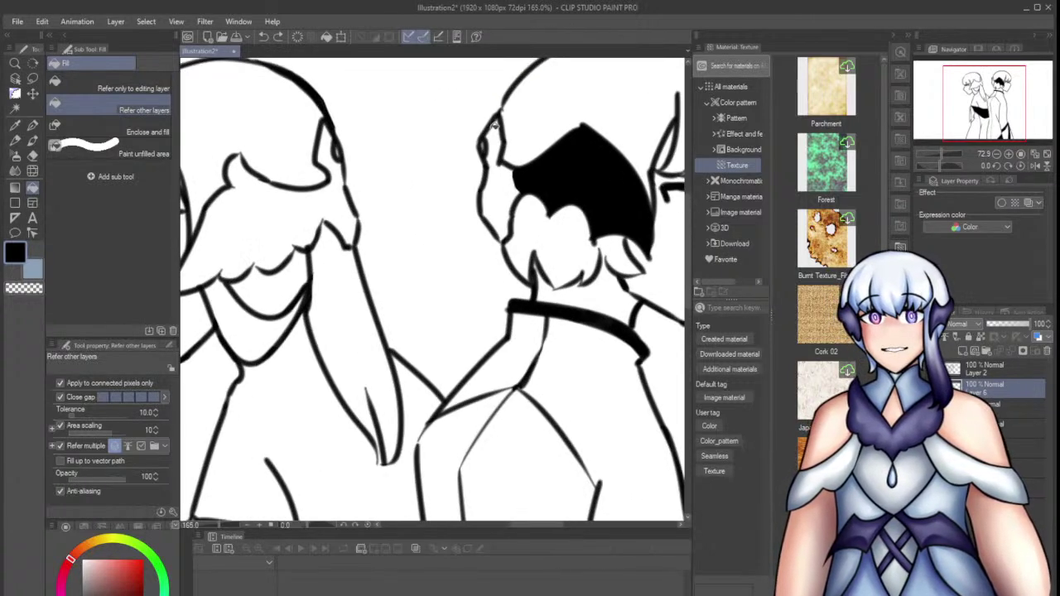
key(e)
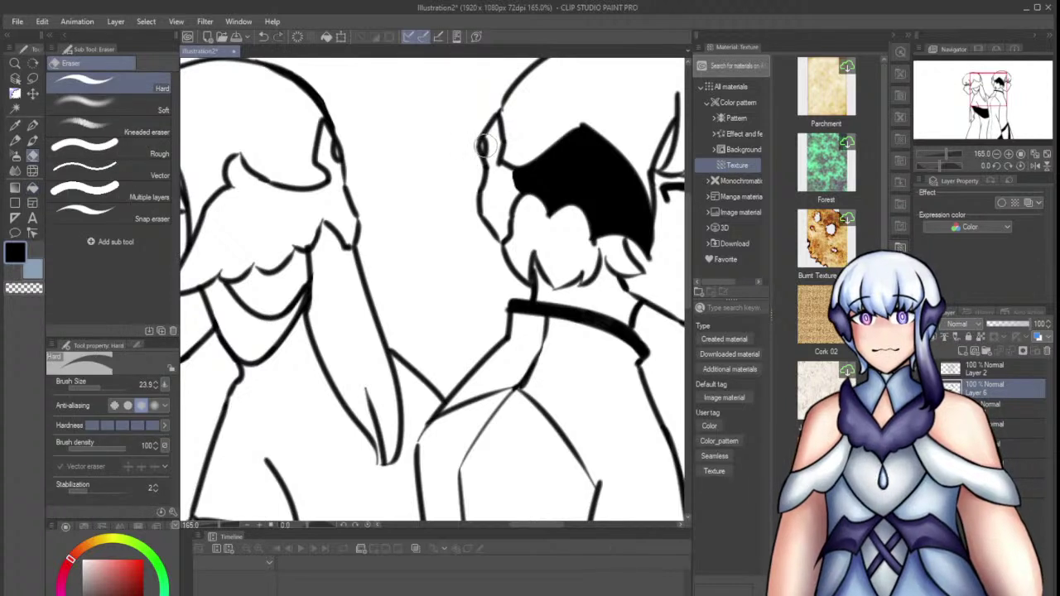
ctrl+shift+click(487, 145)
drag(486, 141, 489, 148)
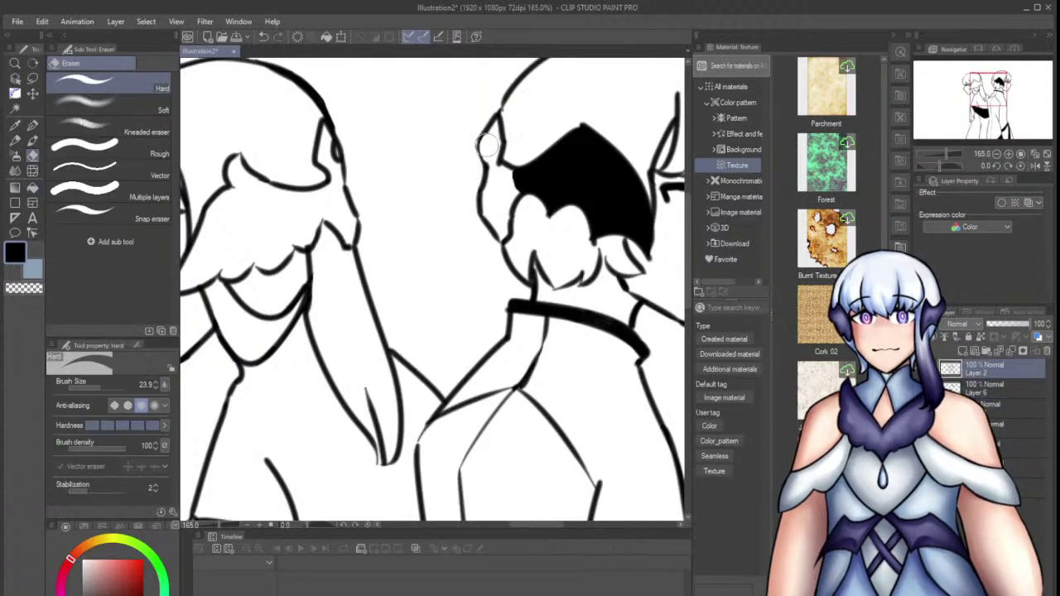
key(p)
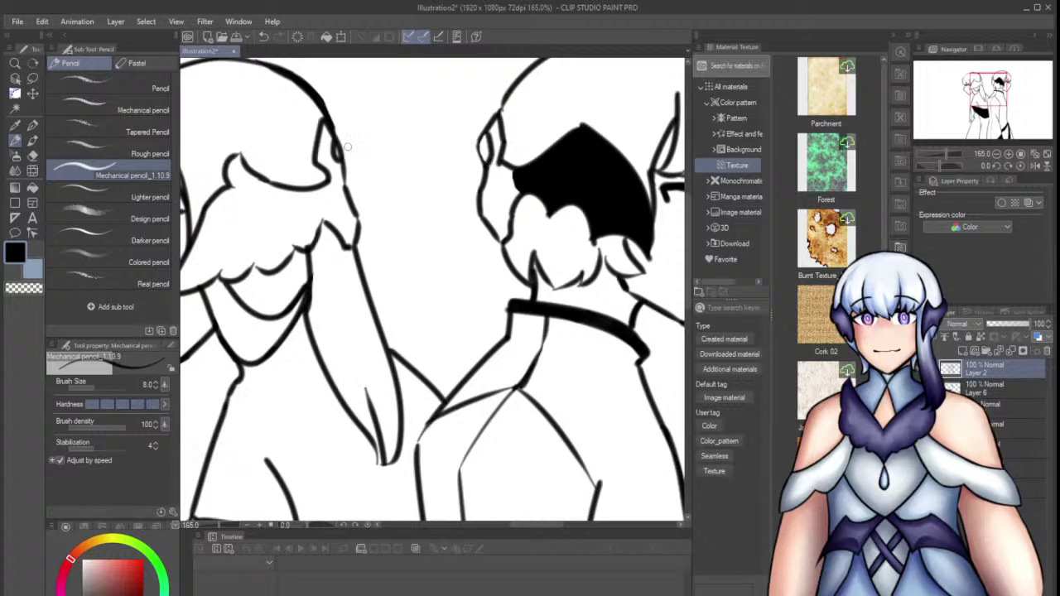
Erase the excess ink inside the matching small loop at the back of the left figure's head
key(e)
drag(332, 142, 345, 175)
key(p)
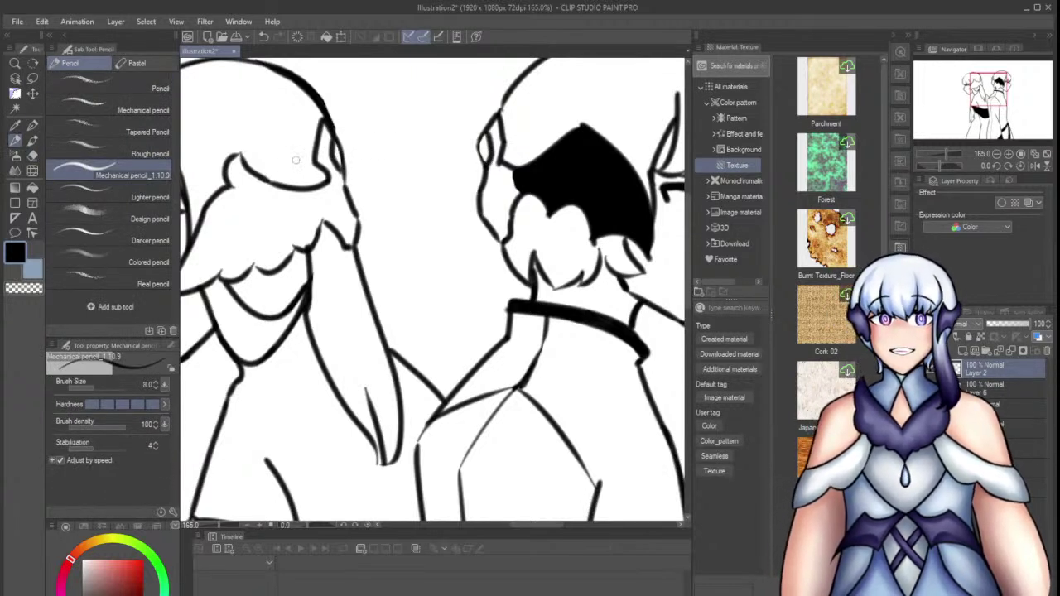
drag(329, 163, 343, 179)
key(ctrl+z)
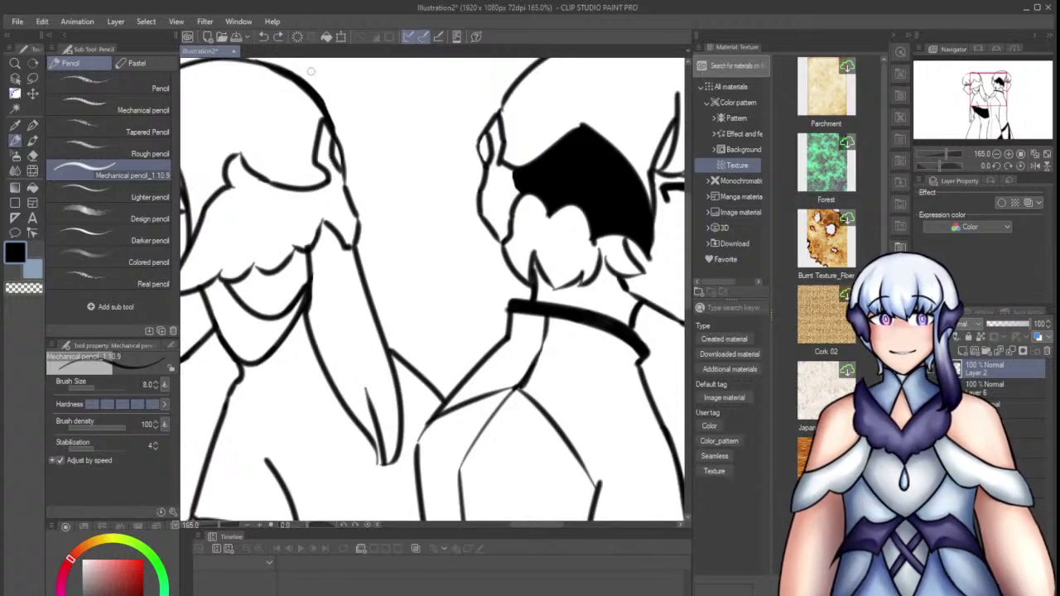
On the black fill layer, fill the left figure's lower hair section and the back edge of the right figure's hair with black
scroll(439, 169, down, 5)
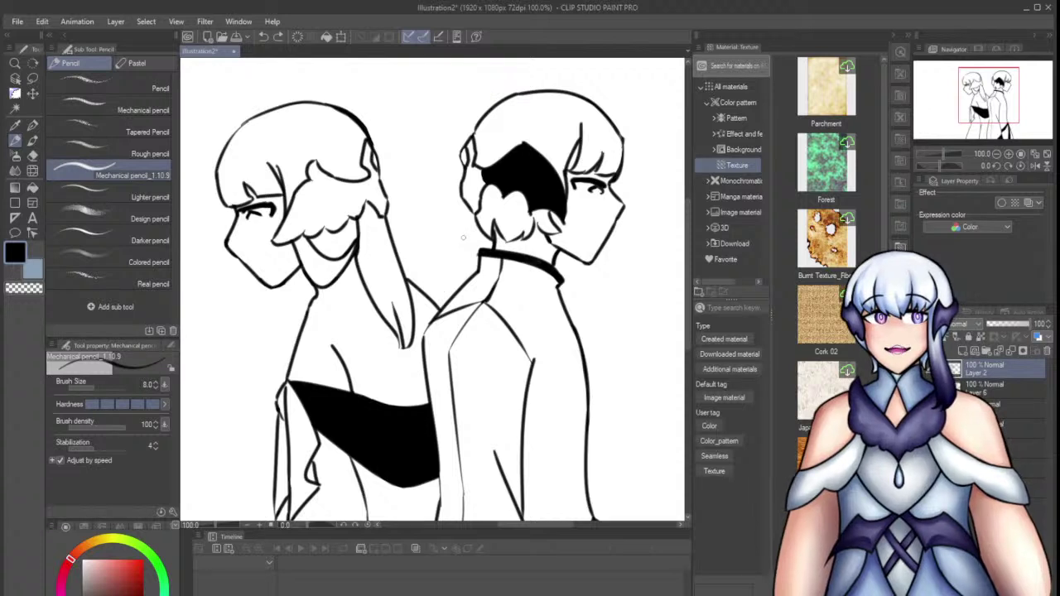
key(d)
click(399, 430)
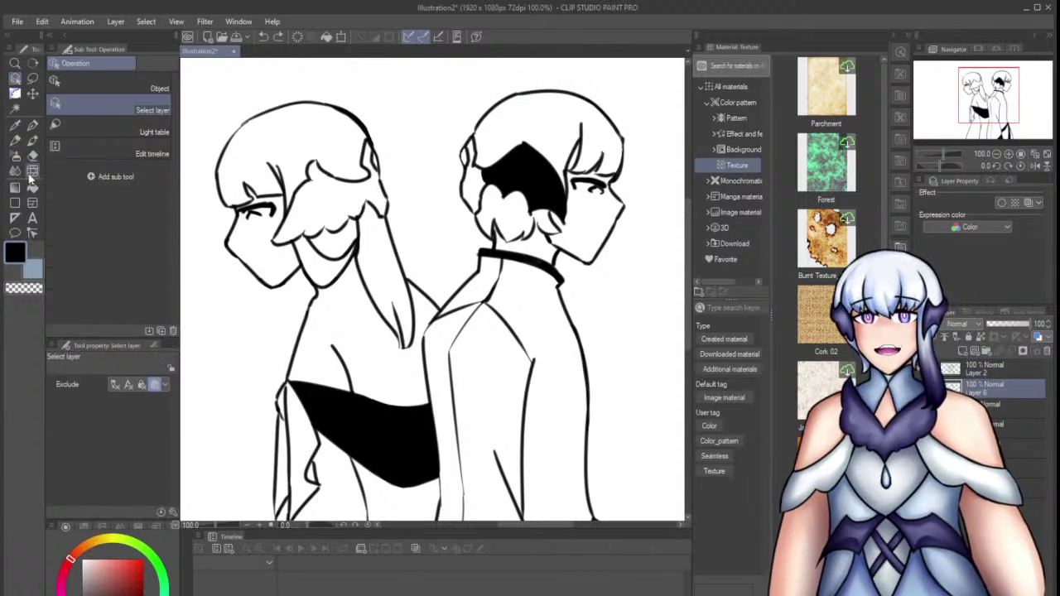
click(33, 188)
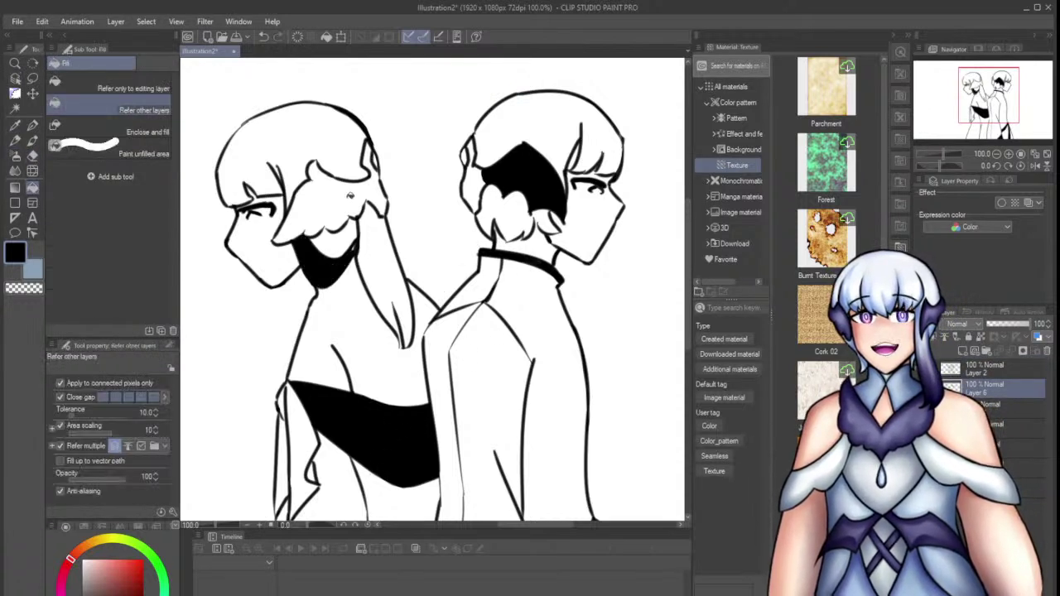
click(348, 195)
scroll(391, 179, down, 1)
click(468, 173)
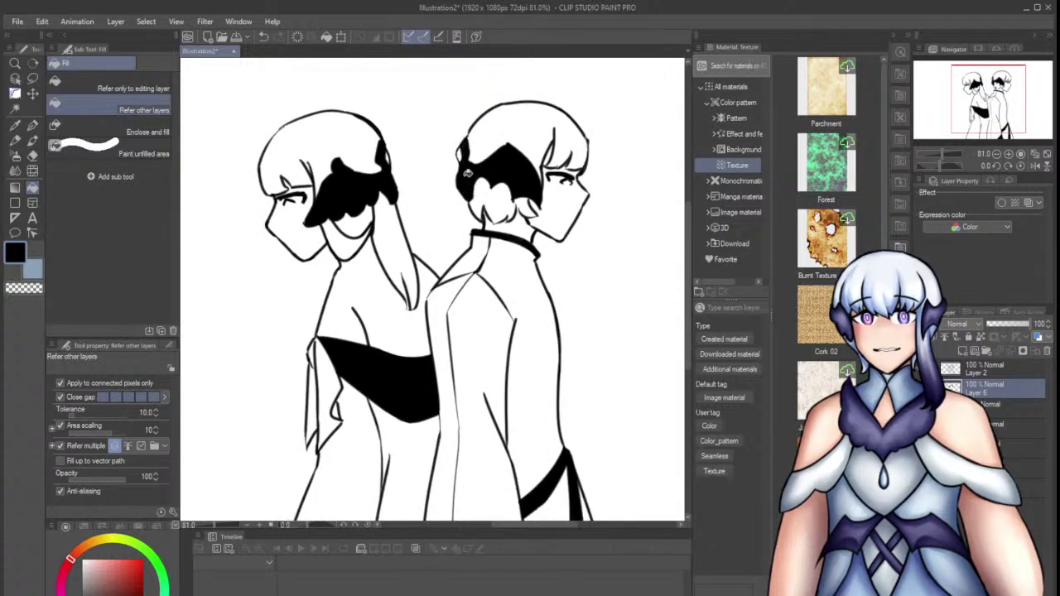
Show the stained glass background behind the figures again
scroll(460, 120, down, 1)
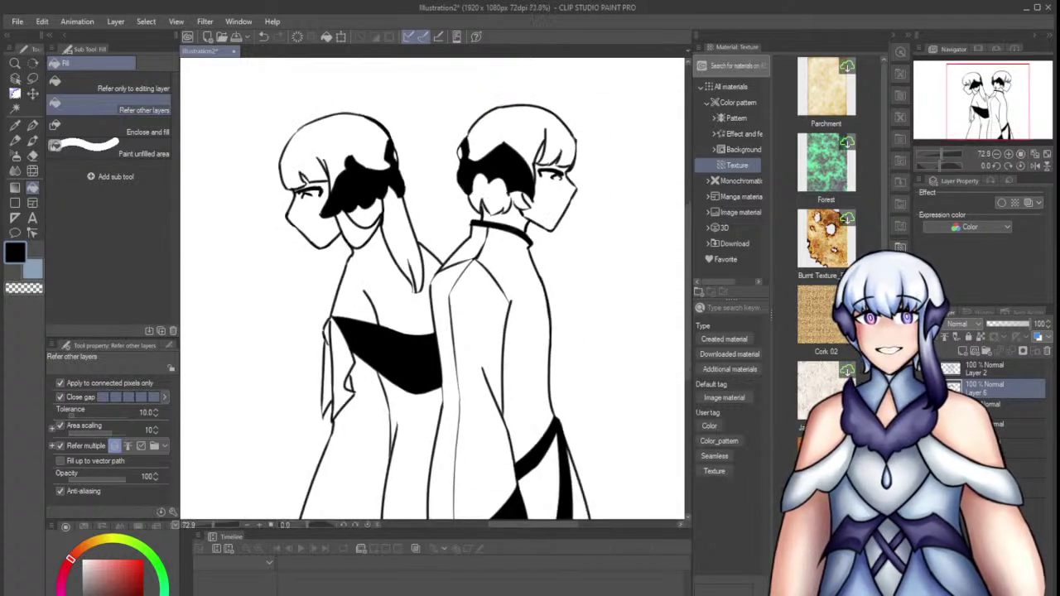
click(1017, 428)
click(920, 428)
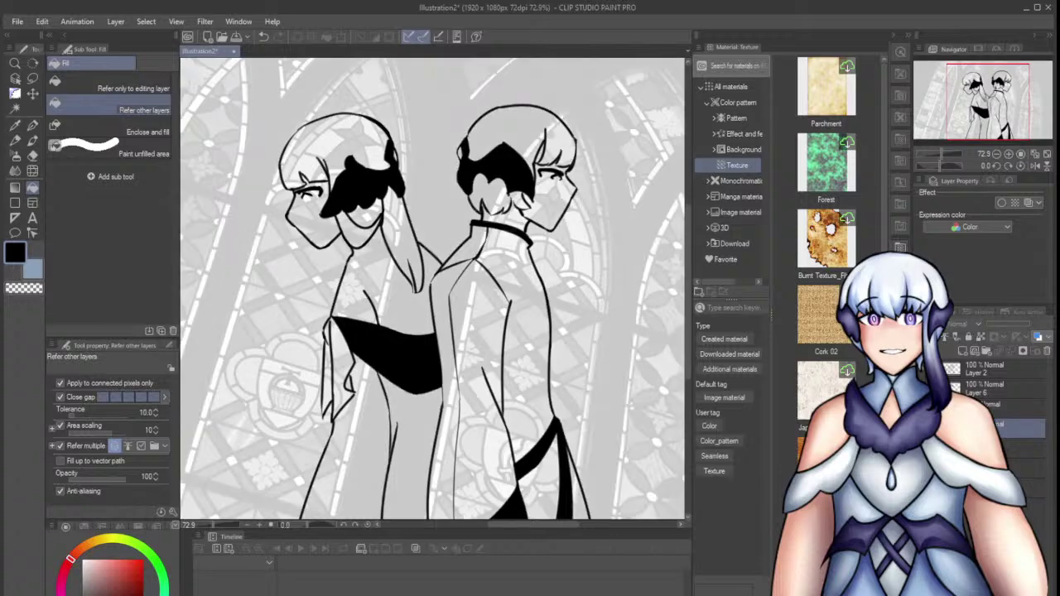
Fill the left figure's neck, shoulders and upper back with white, and paint the right figure's neck and nape white
click(385, 295)
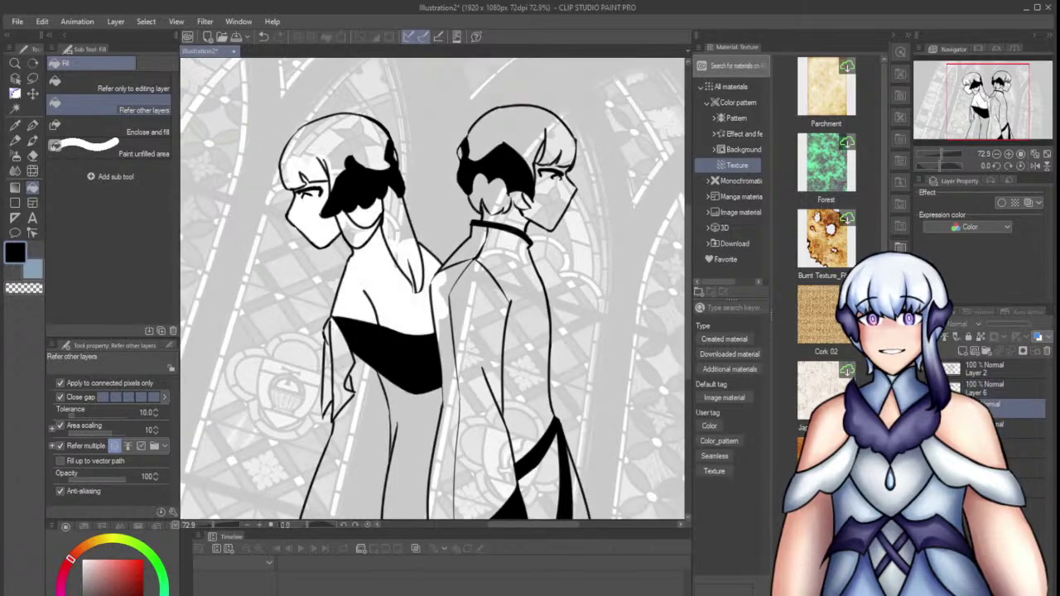
alt+click(384, 296)
click(143, 124)
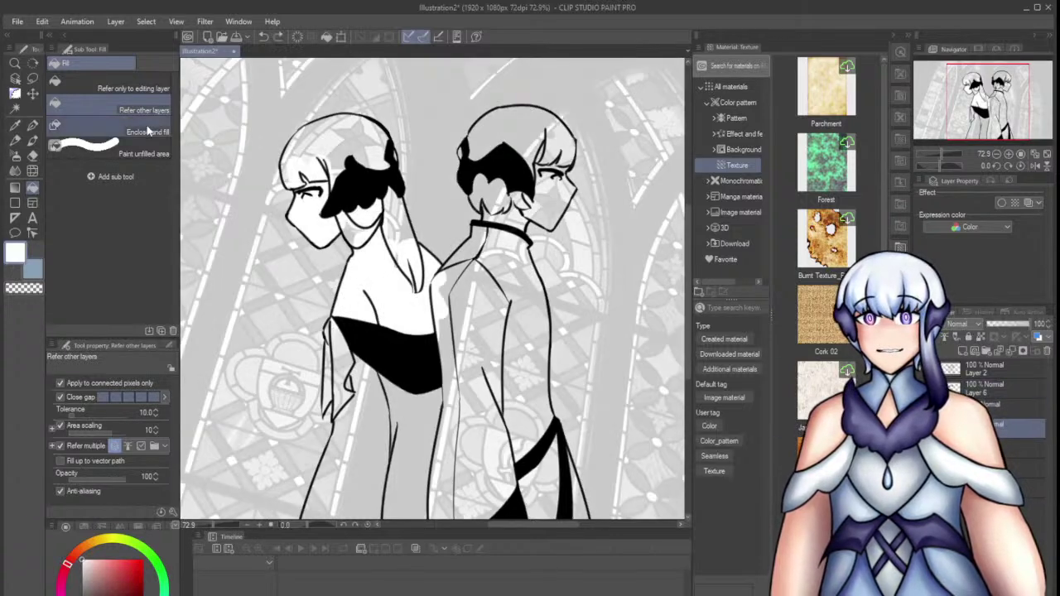
scroll(525, 212, up, 1)
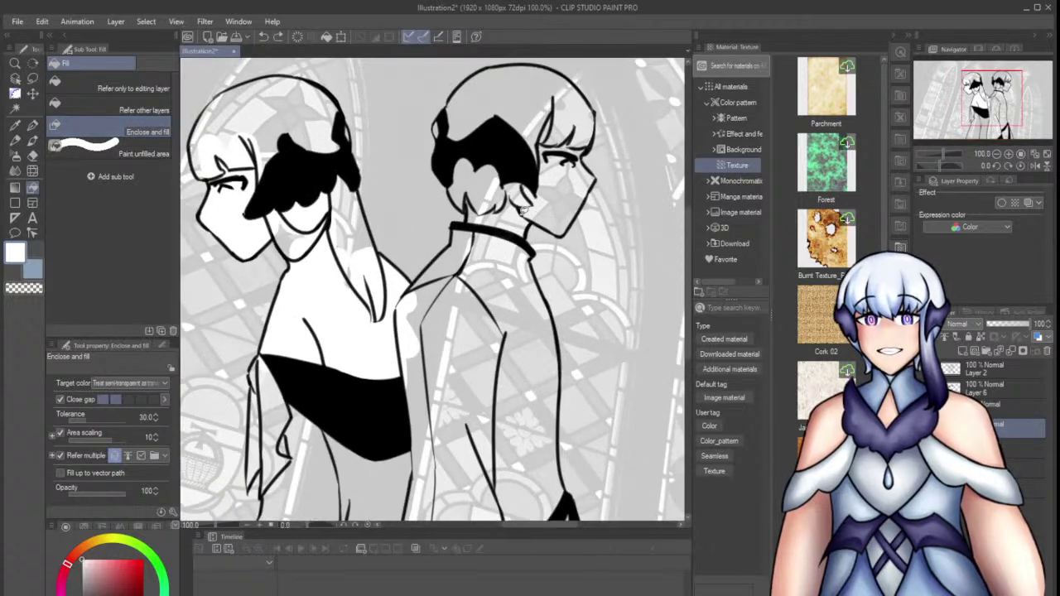
key(p)
mouse_move(508, 223)
mouse_down()
mouse_move(488, 181)
mouse_move(478, 203)
mouse_move(494, 203)
mouse_move(469, 190)
mouse_move(479, 183)
mouse_move(533, 203)
mouse_move(525, 171)
mouse_move(559, 222)
mouse_move(545, 217)
mouse_move(572, 192)
mouse_move(571, 166)
mouse_move(546, 208)
mouse_up()
key(ctrl+minus)
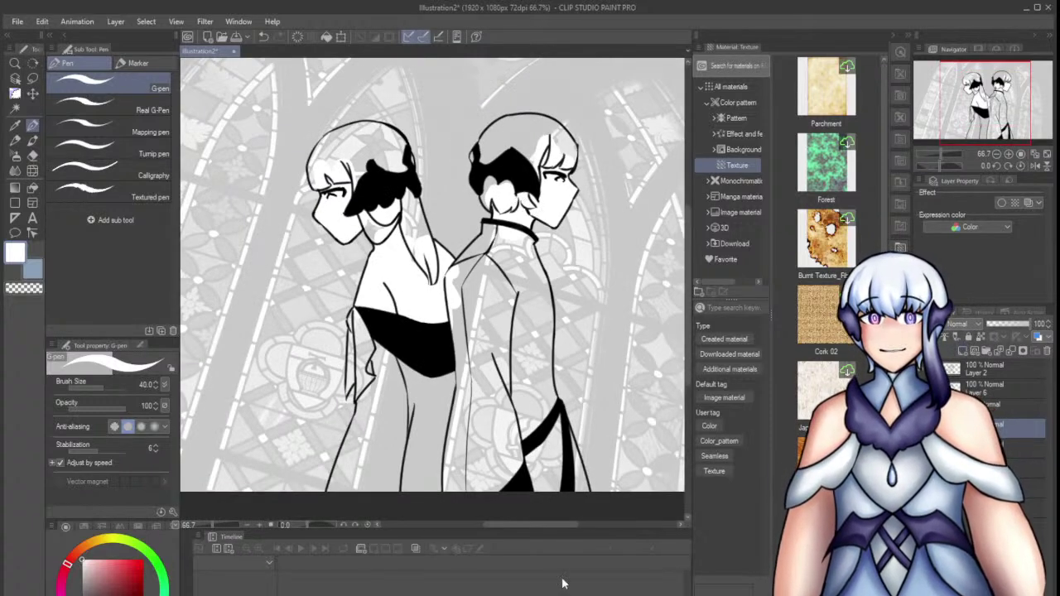
Choose a dark purple and start blocking in the left figure's skirt below the black band with a size 40 G-pen
click(105, 588)
mouse_move(432, 379)
mouse_down()
mouse_move(416, 499)
mouse_move(431, 507)
mouse_move(450, 376)
mouse_move(433, 408)
mouse_move(408, 402)
mouse_move(417, 381)
mouse_move(384, 353)
mouse_move(384, 387)
mouse_move(397, 399)
mouse_move(411, 372)
mouse_move(417, 410)
mouse_move(375, 392)
mouse_up()
key(ctrl+z)
key(ctrl+z)
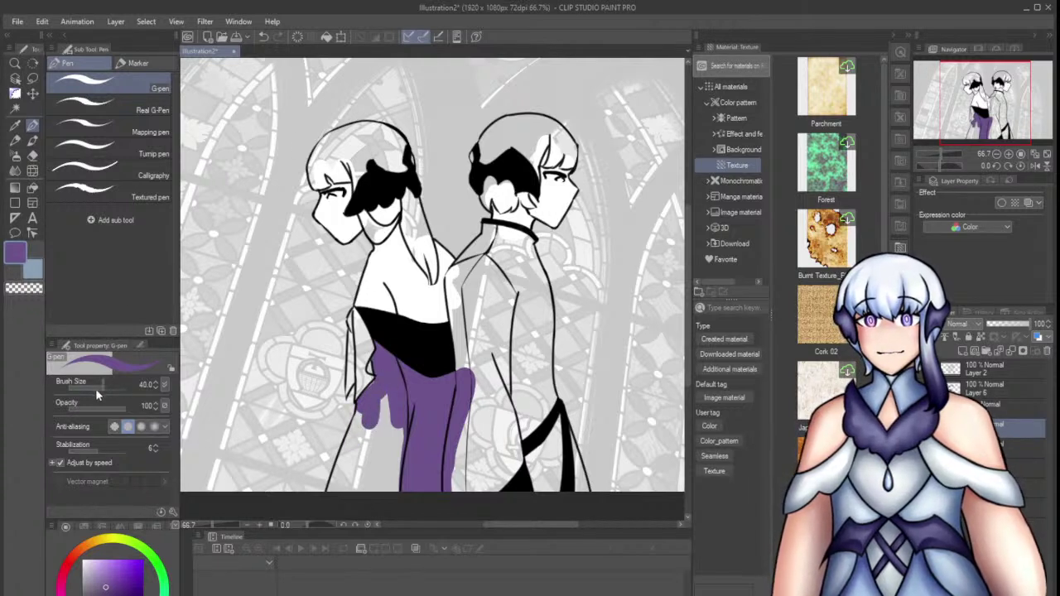
Paint the irises of both figures dark purple with the G-pen at brush size 11.5
scroll(327, 198, up, 8)
mouse_move(353, 181)
mouse_down()
mouse_move(382, 179)
mouse_move(350, 183)
mouse_up()
scroll(349, 183, down, 8)
scroll(542, 213, up, 8)
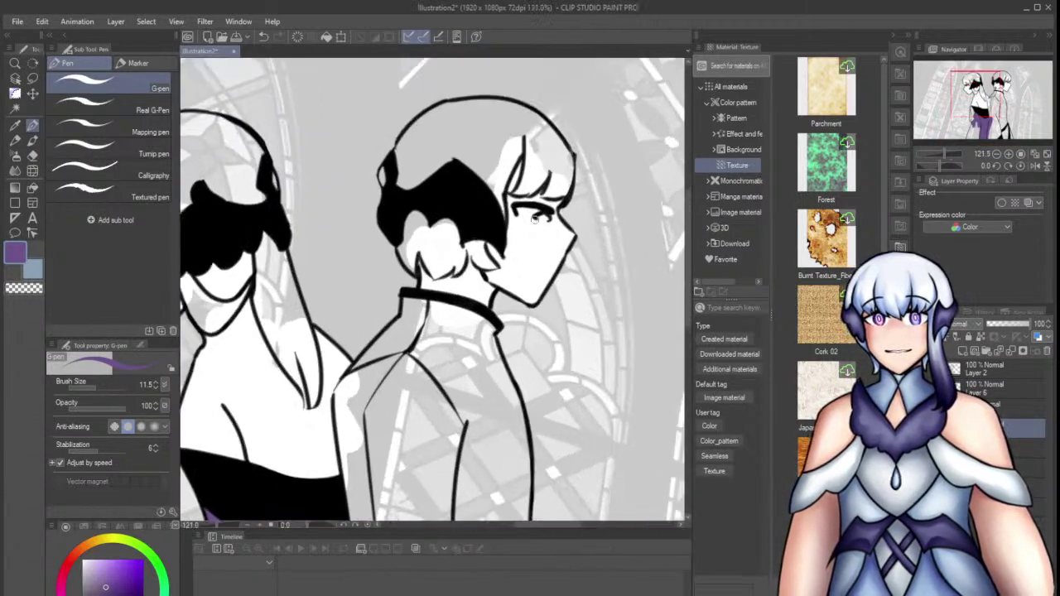
scroll(540, 214, up, 2)
drag(542, 229, 569, 221)
Extend the dark purple across the lower garments of both figures with the G-pen at brush size 76.3
scroll(560, 212, down, 8)
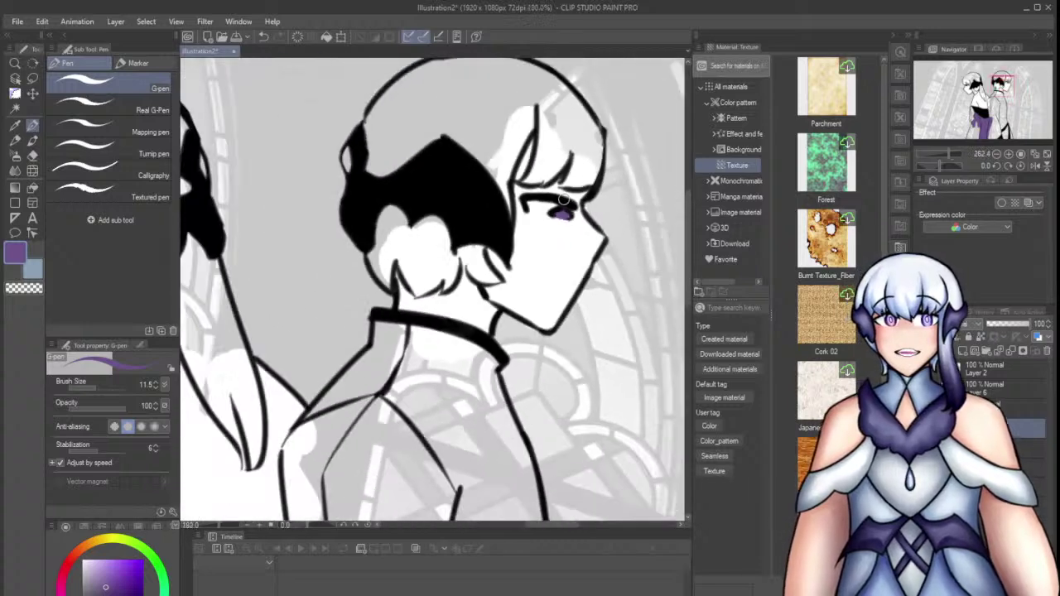
scroll(555, 207, down, 2)
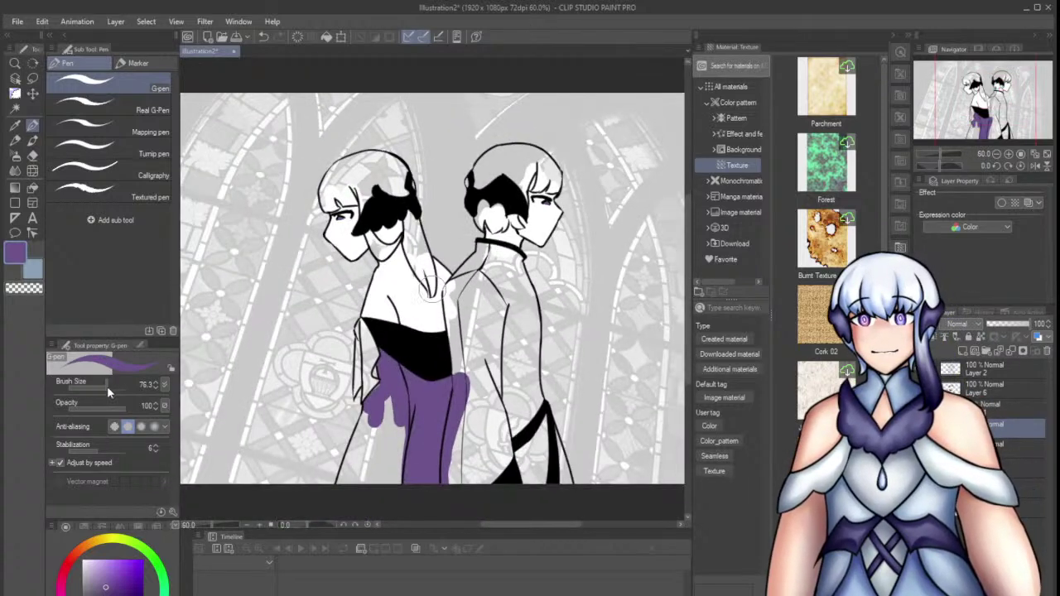
mouse_move(383, 414)
mouse_down()
mouse_move(387, 457)
mouse_move(395, 451)
mouse_move(374, 419)
mouse_move(352, 475)
mouse_move(371, 466)
mouse_move(385, 490)
mouse_move(475, 432)
mouse_move(472, 405)
mouse_move(452, 481)
mouse_move(487, 497)
mouse_move(515, 452)
mouse_move(523, 398)
mouse_move(546, 451)
mouse_up()
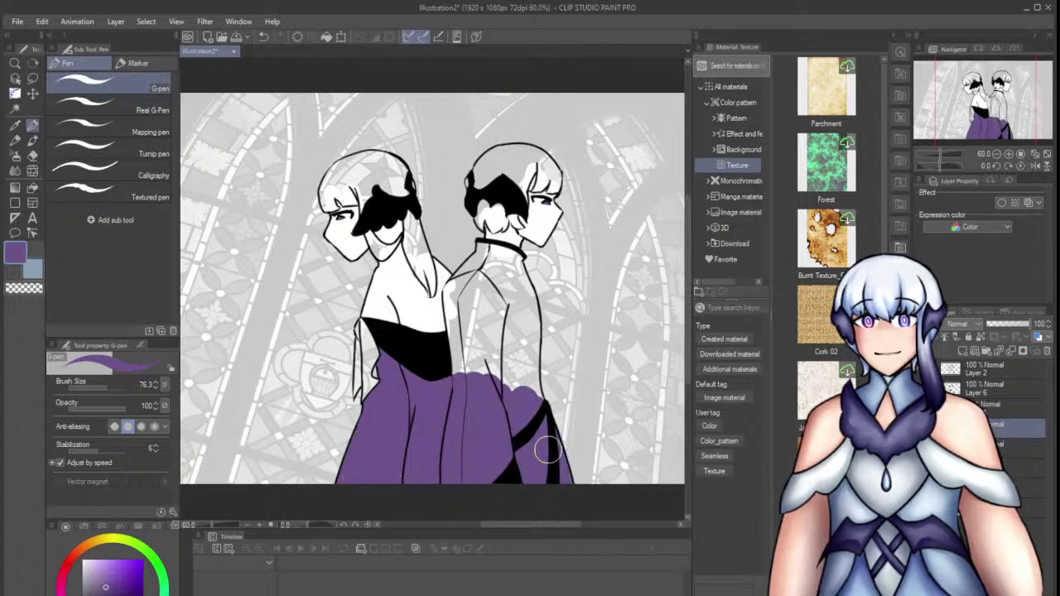
scroll(547, 452, up, 4)
drag(532, 367, 557, 469)
key(ctrl+z)
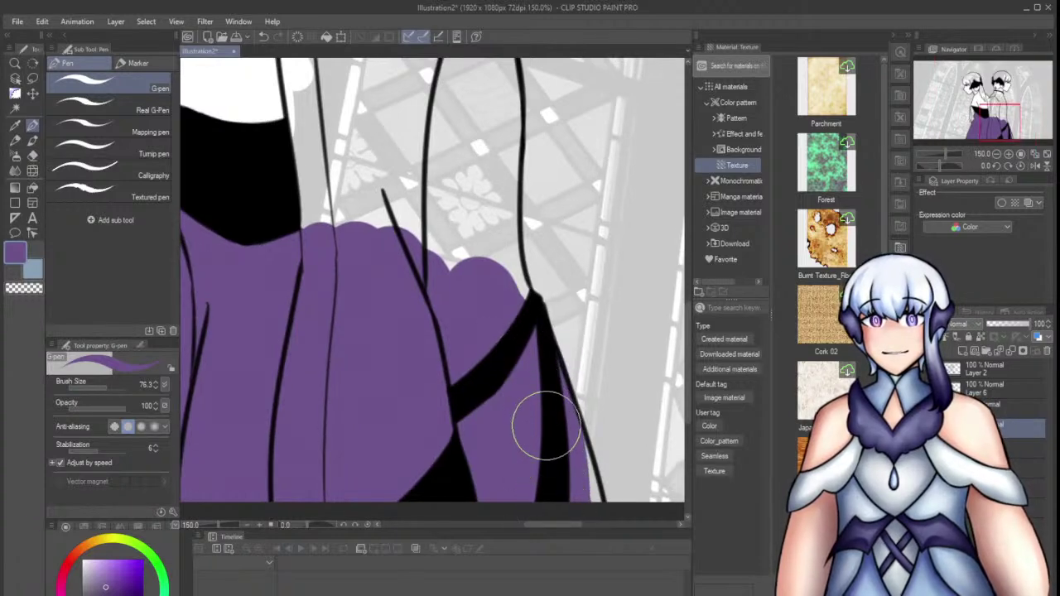
Paint the right figure's sleeve, shoulder and most of the coat back dark purple
scroll(502, 466, down, 4)
scroll(464, 192, up, 1)
mouse_move(414, 288)
mouse_down()
mouse_move(402, 307)
mouse_move(406, 425)
mouse_move(458, 372)
mouse_move(516, 485)
mouse_move(521, 445)
mouse_move(509, 485)
mouse_move(504, 464)
mouse_move(509, 485)
mouse_move(519, 379)
mouse_up()
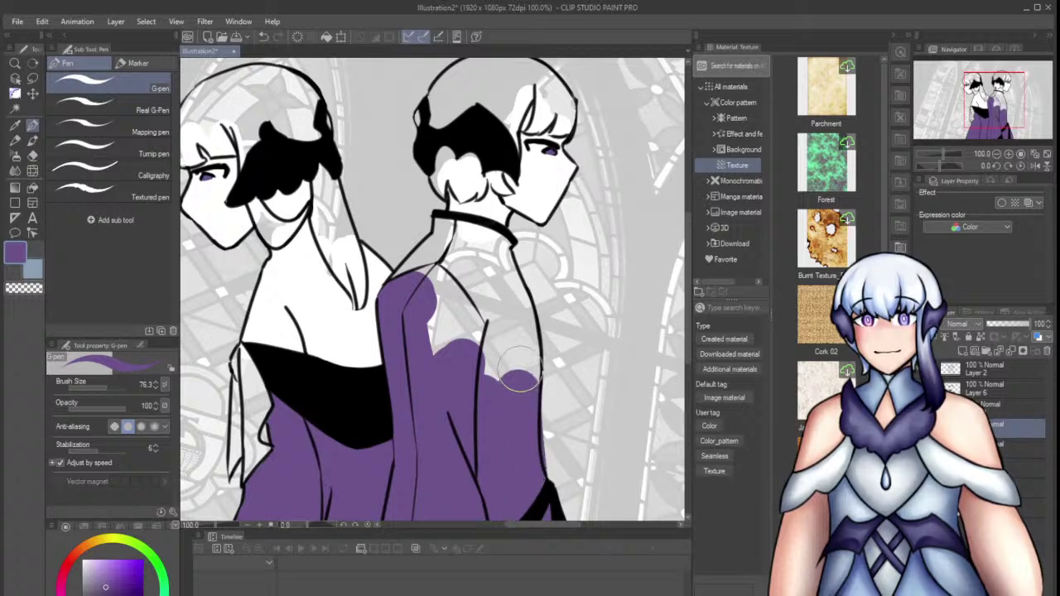
key(e)
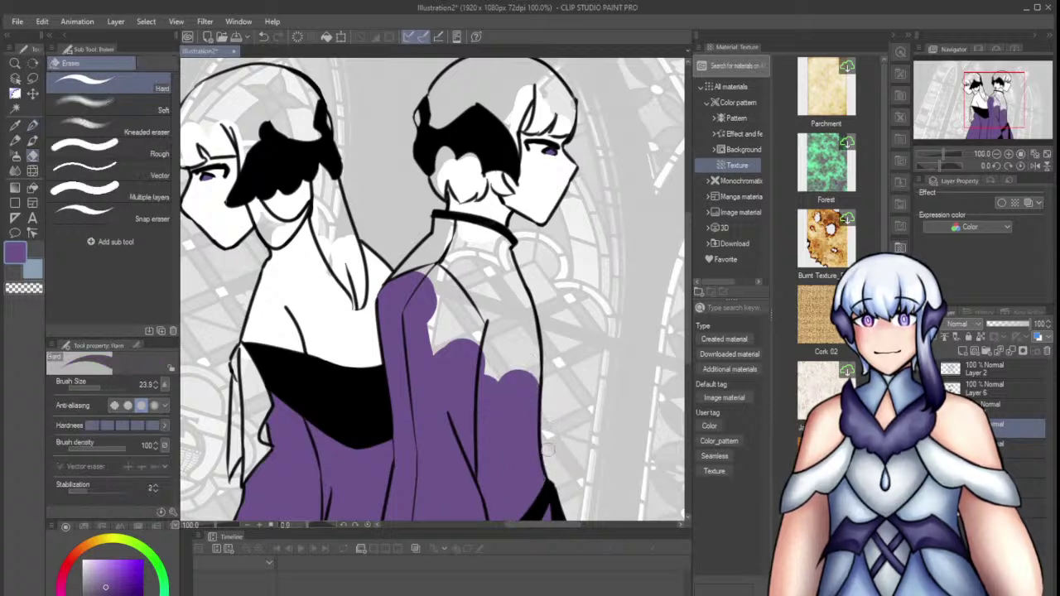
key(p)
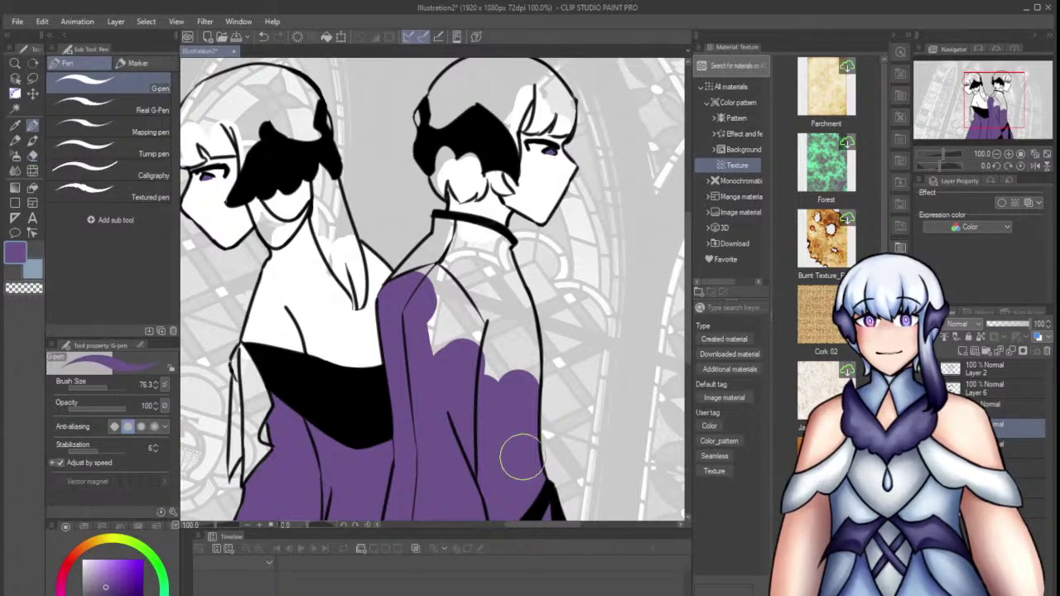
drag(468, 249, 499, 365)
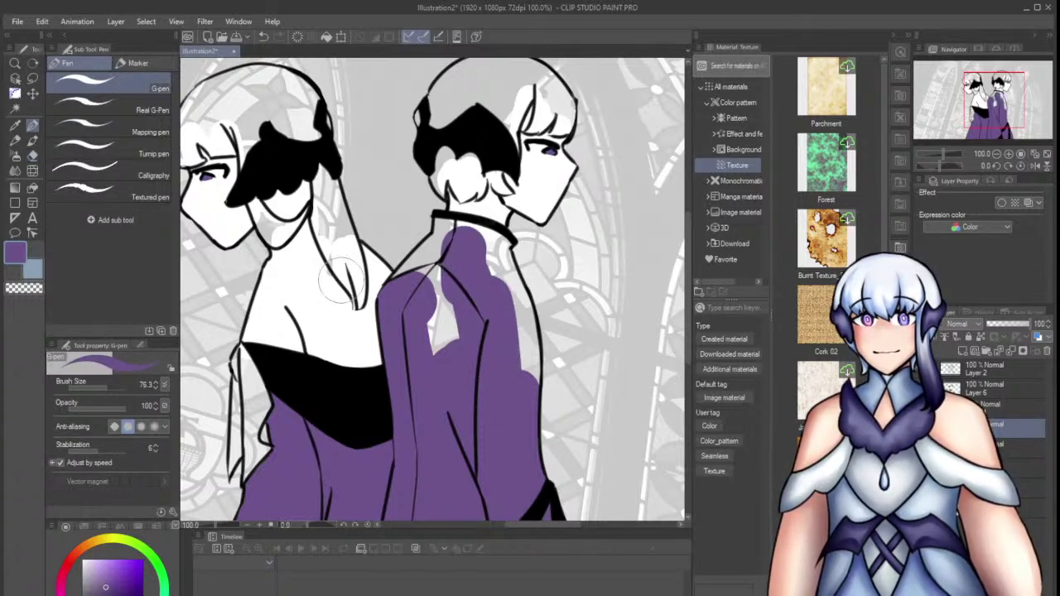
Paint dark purple on the right figure's hair behind the bangs and the strands below the black section, using brush size 15.7 for details
drag(496, 107, 496, 148)
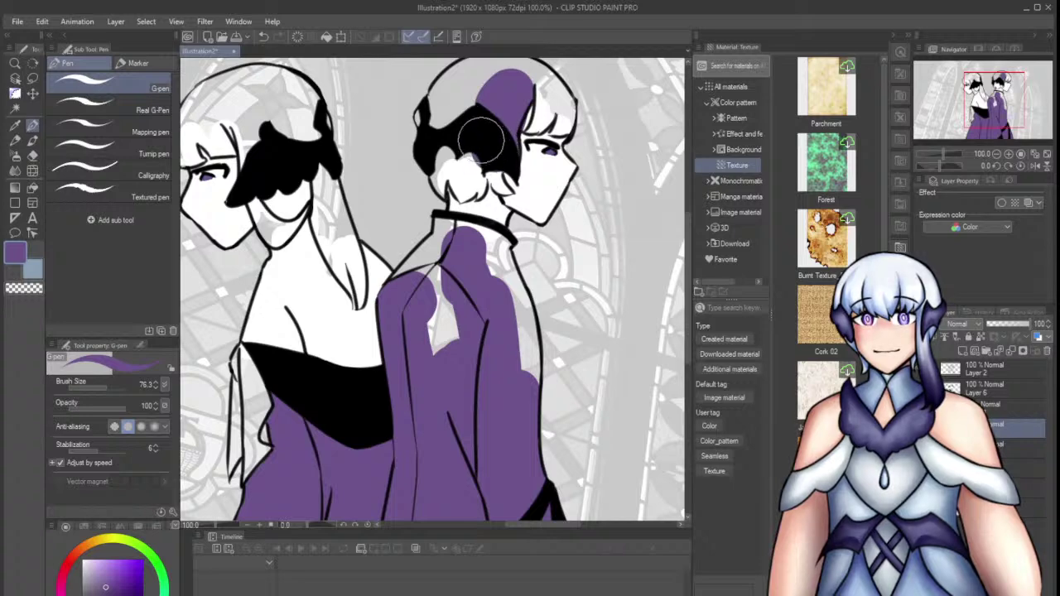
drag(153, 382, 159, 383)
mouse_move(465, 189)
mouse_down()
mouse_move(464, 124)
mouse_move(435, 145)
mouse_move(439, 178)
mouse_up()
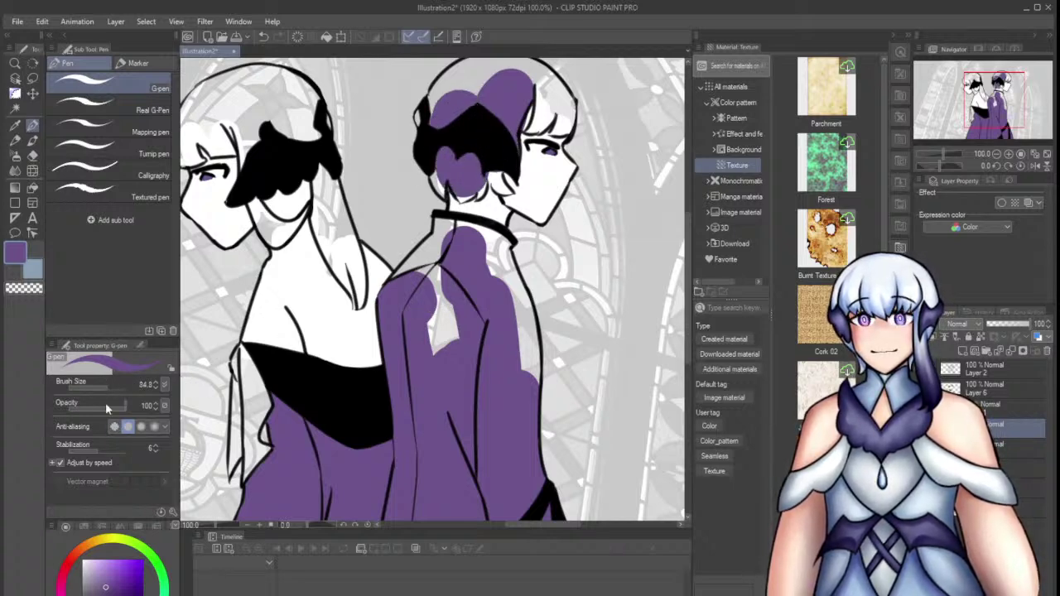
click(97, 387)
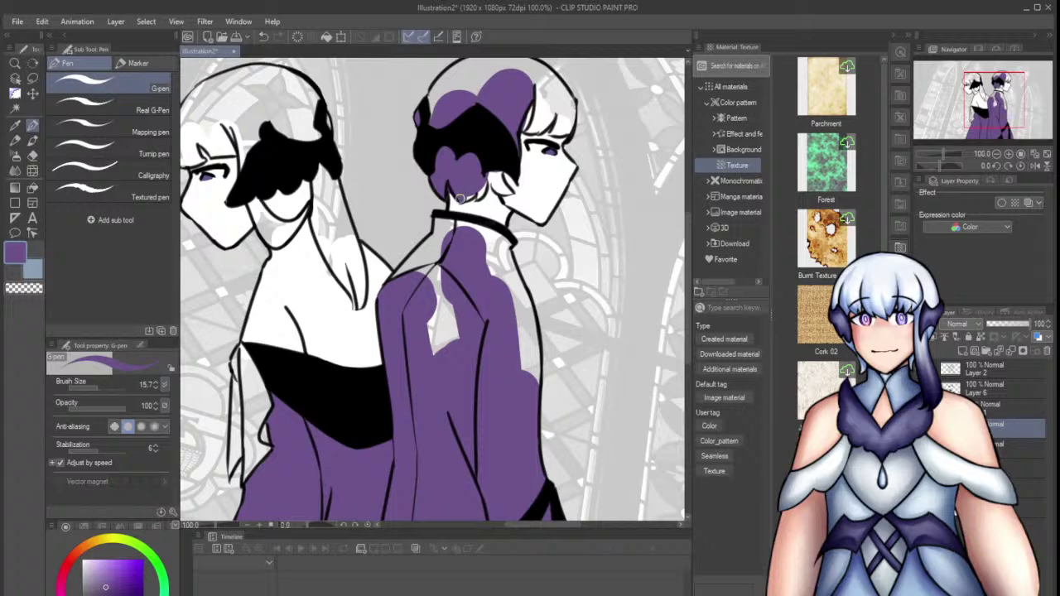
key(e)
key(p)
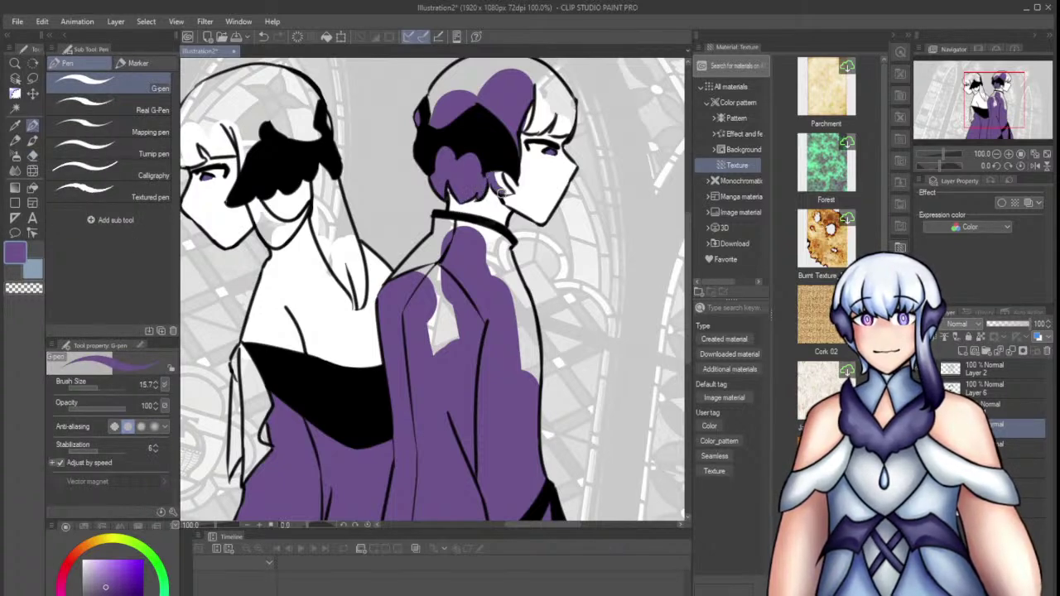
key(ctrl+z)
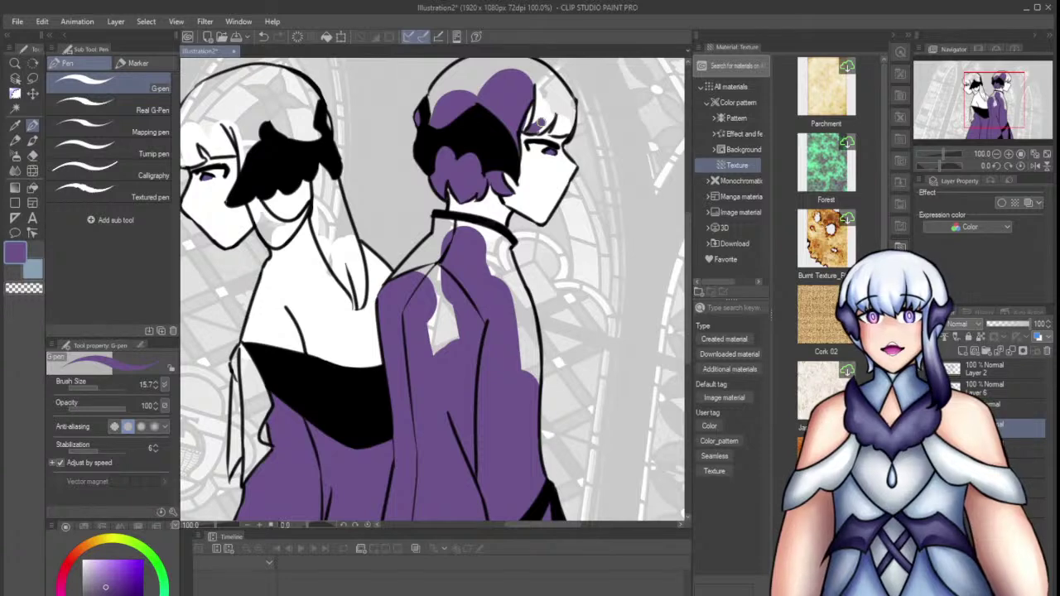
Color the right figure's bangs dark purple down to their tips with the G-pen at brush size 15.7
key(e)
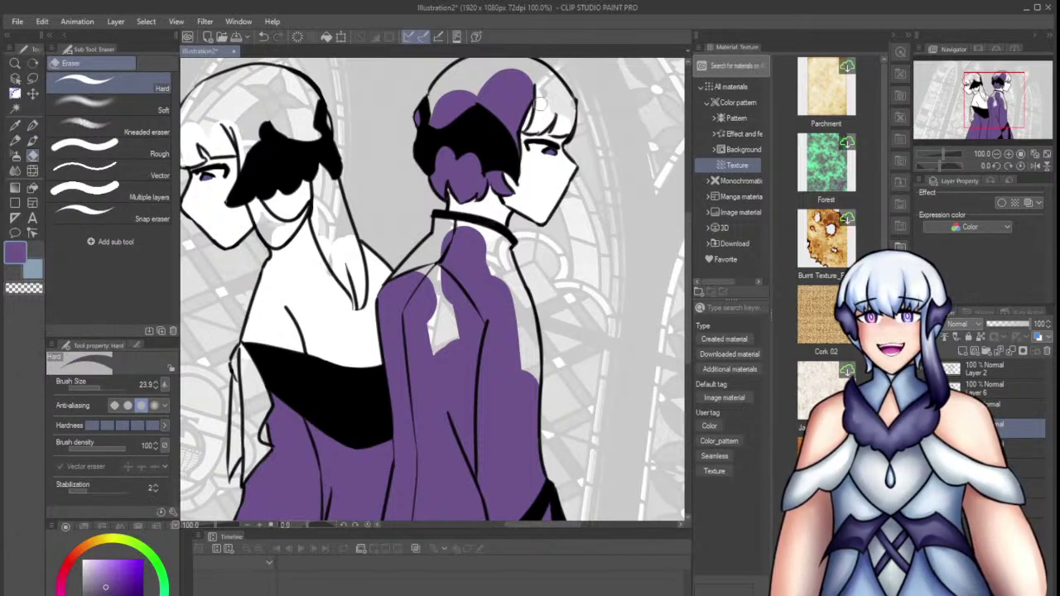
key(p)
mouse_move(541, 128)
mouse_down()
mouse_move(559, 105)
mouse_move(536, 126)
mouse_up()
drag(547, 77, 535, 126)
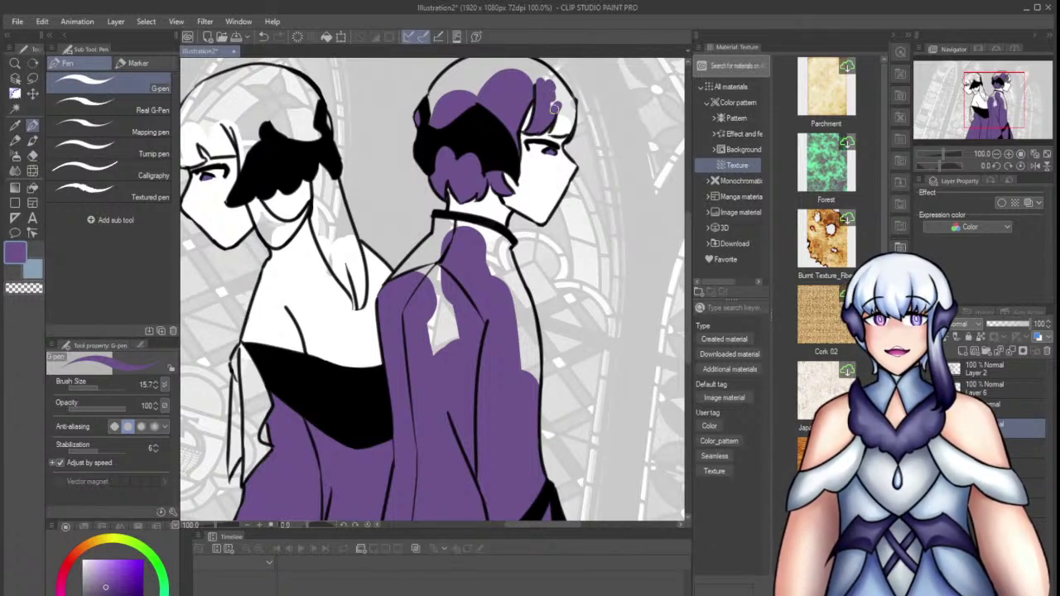
mouse_move(559, 118)
mouse_down()
mouse_move(558, 132)
mouse_move(565, 114)
mouse_up()
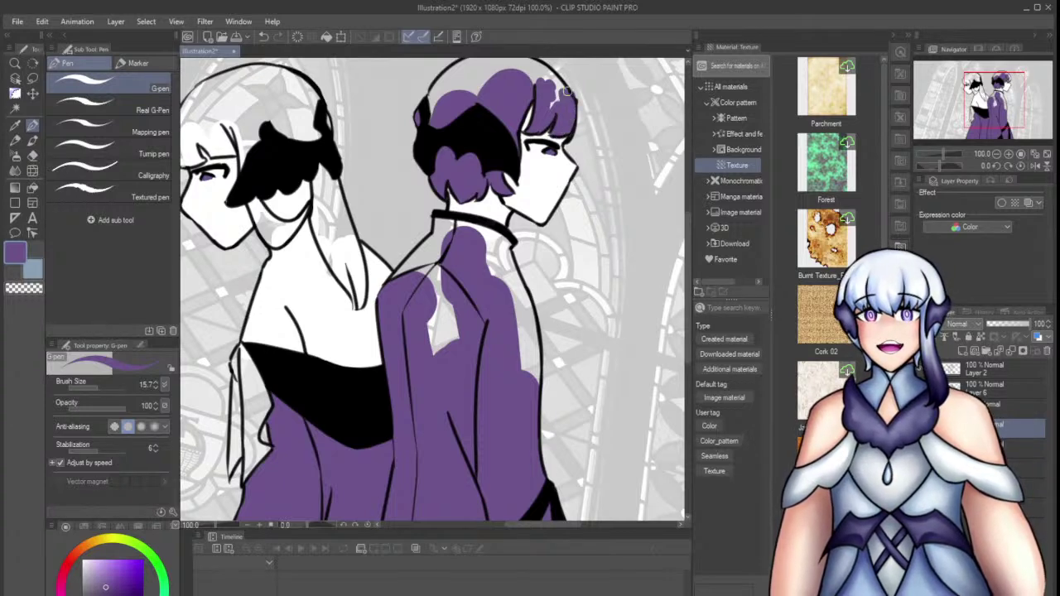
key(e)
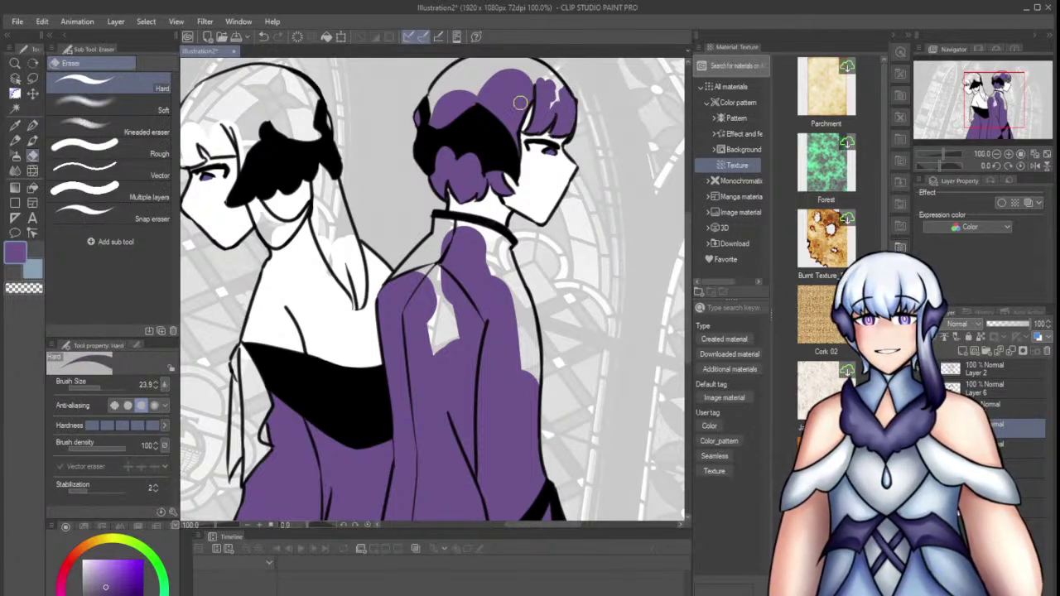
key(p)
Fill in the crown of the right figure's hair with dark purple using larger G-pen sizes of 68.7 and 45.1
scroll(677, 268, up, 2)
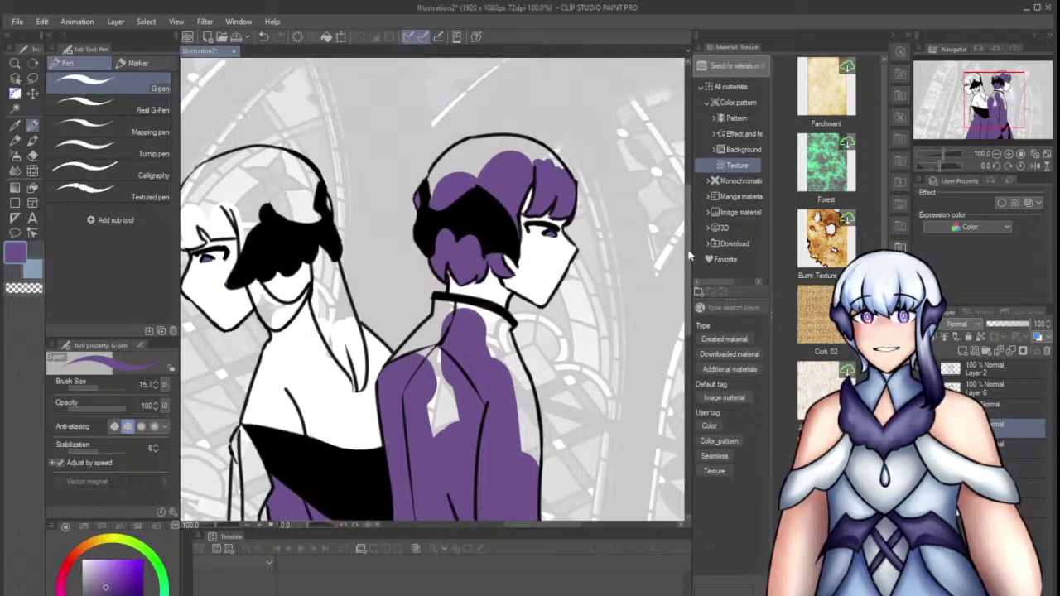
mouse_move(453, 180)
mouse_down()
mouse_move(438, 175)
mouse_move(468, 151)
mouse_move(484, 162)
mouse_up()
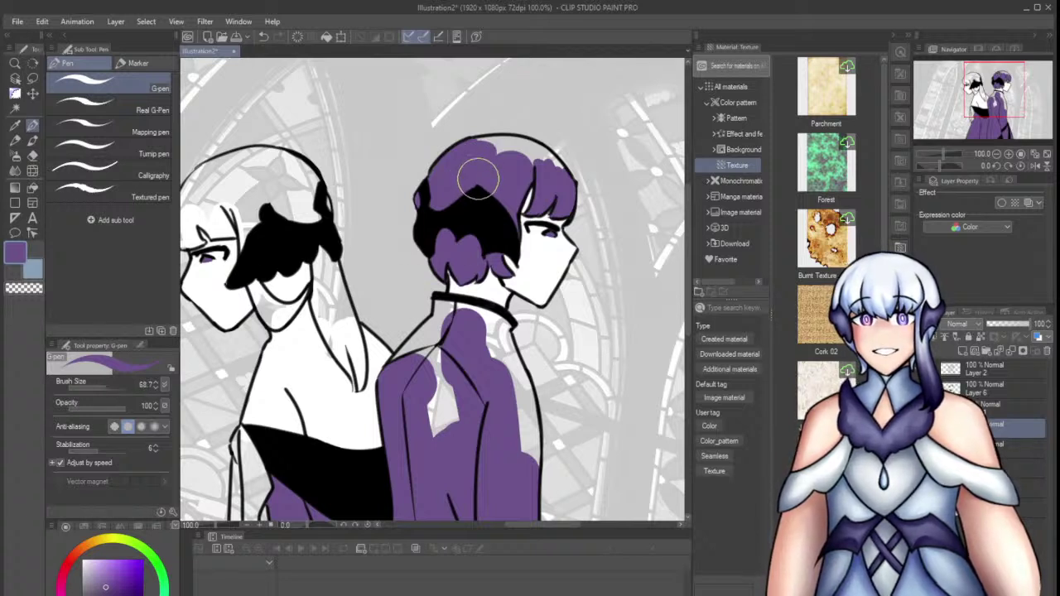
mouse_move(472, 157)
mouse_down()
mouse_move(530, 161)
mouse_move(464, 177)
mouse_up()
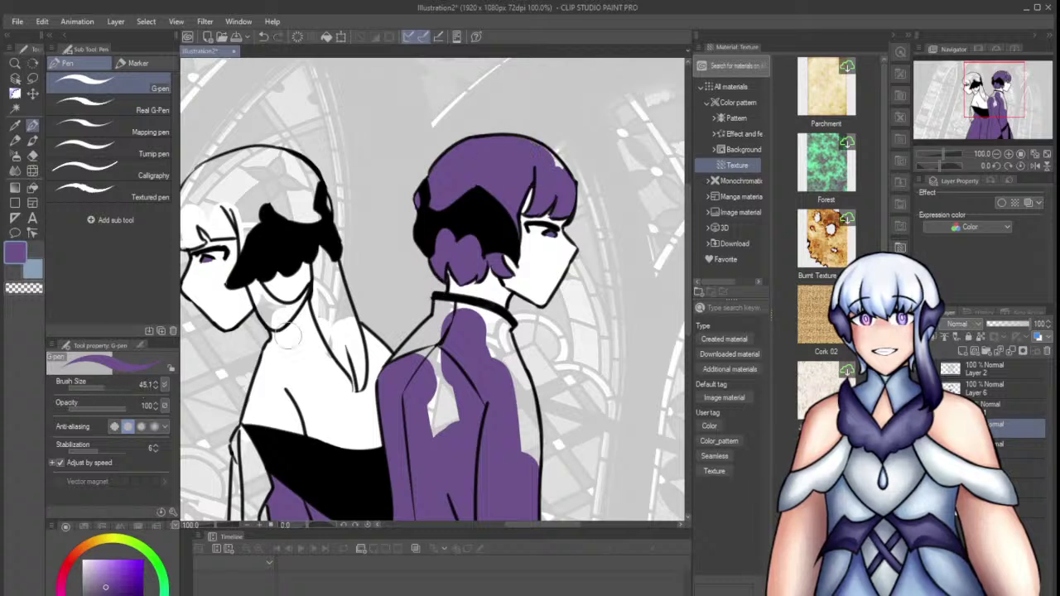
drag(537, 157, 559, 199)
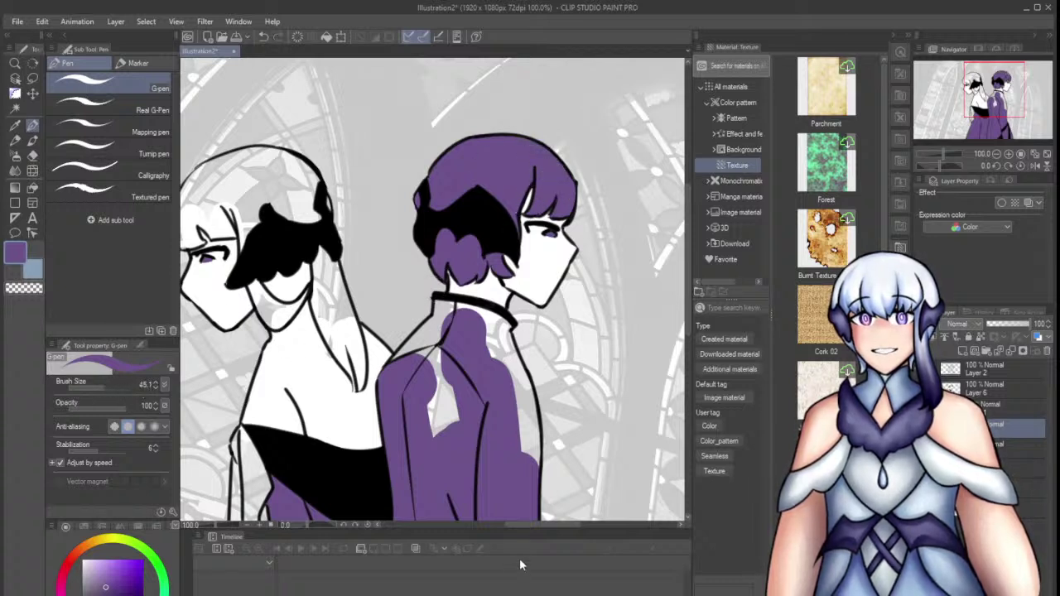
Cover the remaining gaps in the right figure's coat, from the collar down the back and front edge, with dark purple
mouse_move(456, 414)
mouse_down()
mouse_move(450, 360)
mouse_move(427, 343)
mouse_move(437, 334)
mouse_move(444, 403)
mouse_up()
key(ctrl+z)
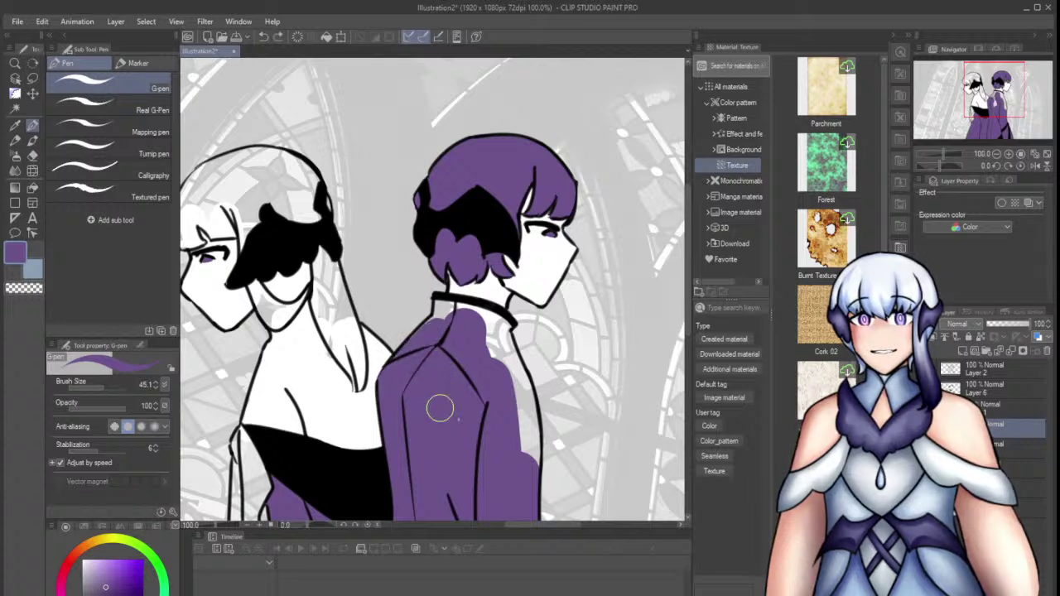
click(464, 415)
mouse_move(458, 331)
mouse_down()
mouse_move(446, 307)
mouse_move(496, 324)
mouse_move(492, 400)
mouse_move(510, 381)
mouse_move(521, 411)
mouse_move(517, 377)
mouse_move(523, 462)
mouse_up()
drag(528, 525, 509, 530)
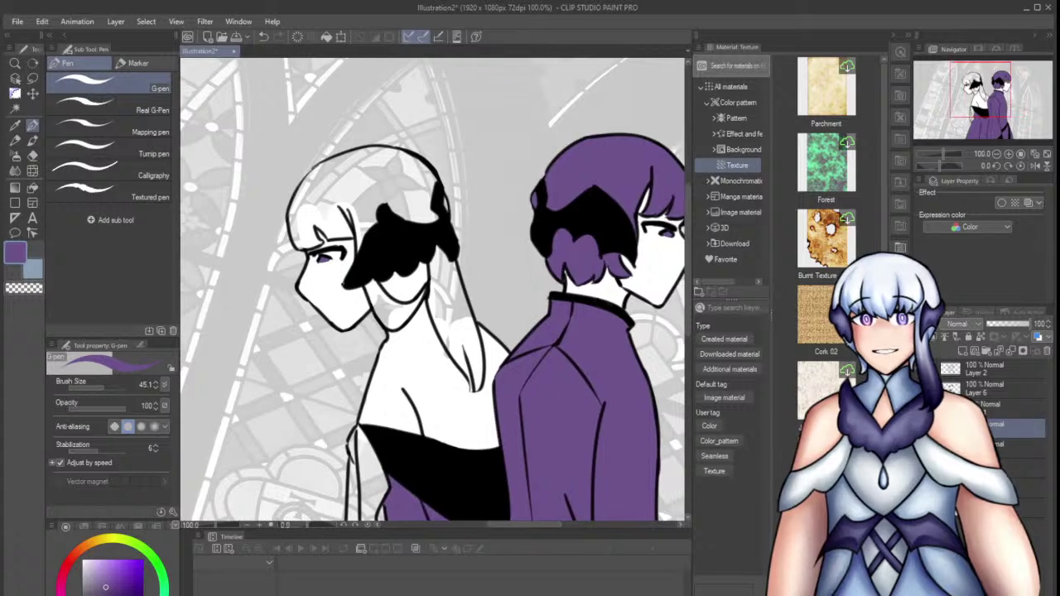
Choose a lighter purple and paint the left figure's bangs, nape hair and upper back lock with the G-pen
click(97, 571)
mouse_move(402, 294)
mouse_down()
mouse_move(391, 256)
mouse_move(448, 308)
mouse_move(406, 307)
mouse_move(377, 269)
mouse_move(373, 298)
mouse_move(397, 323)
mouse_move(393, 255)
mouse_move(369, 203)
mouse_move(335, 217)
mouse_move(346, 222)
mouse_move(311, 203)
mouse_move(347, 223)
mouse_move(300, 221)
mouse_up()
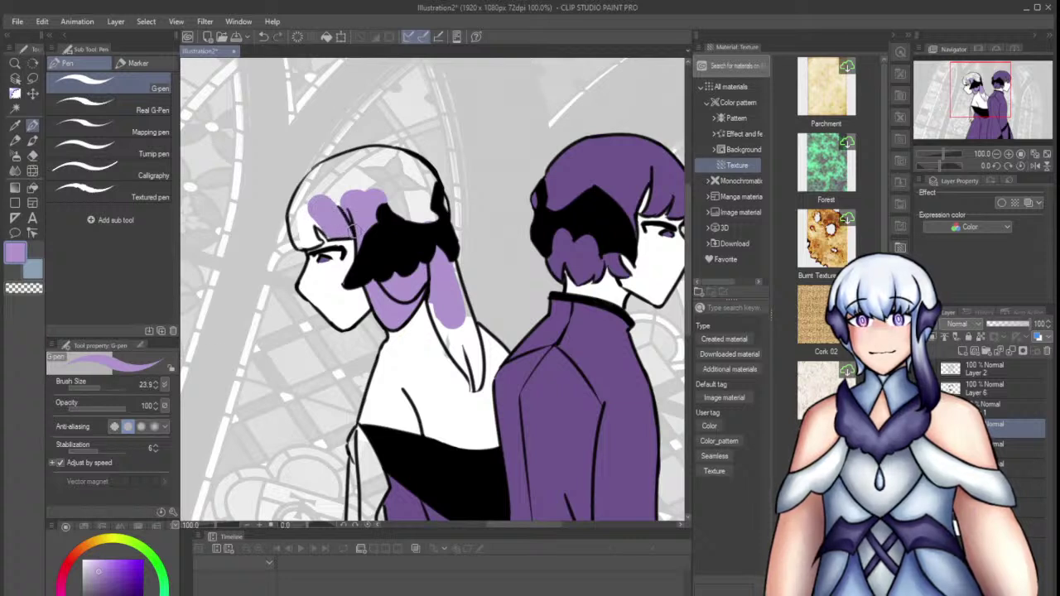
mouse_move(308, 214)
mouse_down()
mouse_move(309, 241)
mouse_move(325, 240)
mouse_move(281, 233)
mouse_move(292, 219)
mouse_move(305, 243)
mouse_move(305, 208)
mouse_up()
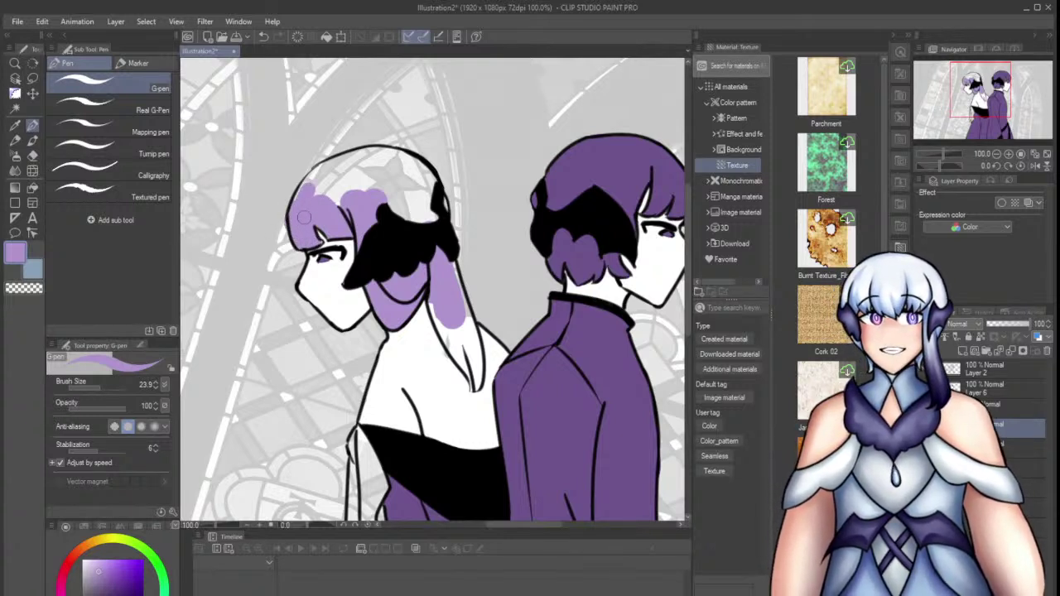
key(e)
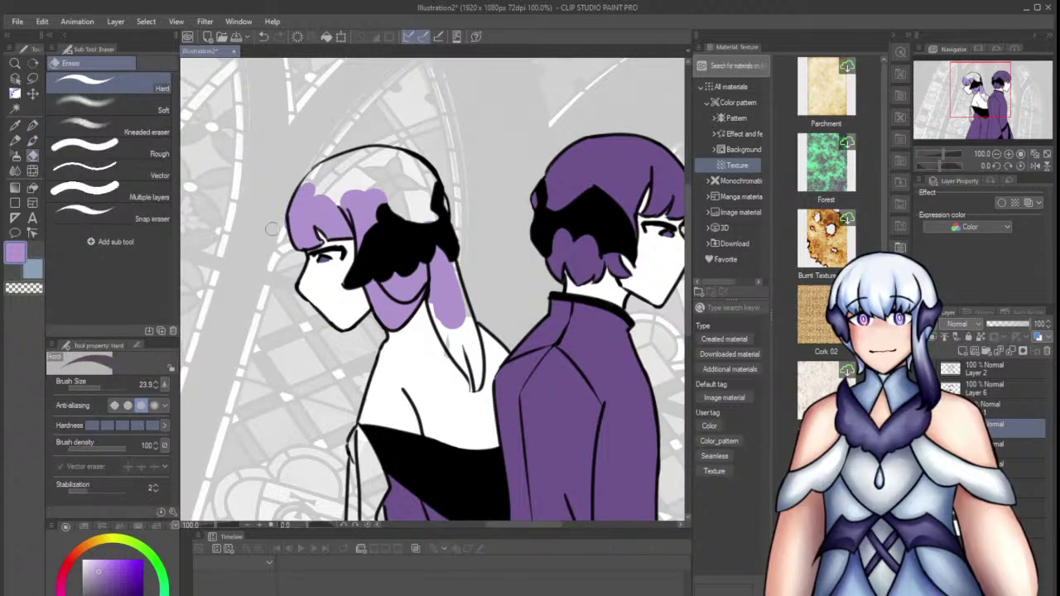
key(p)
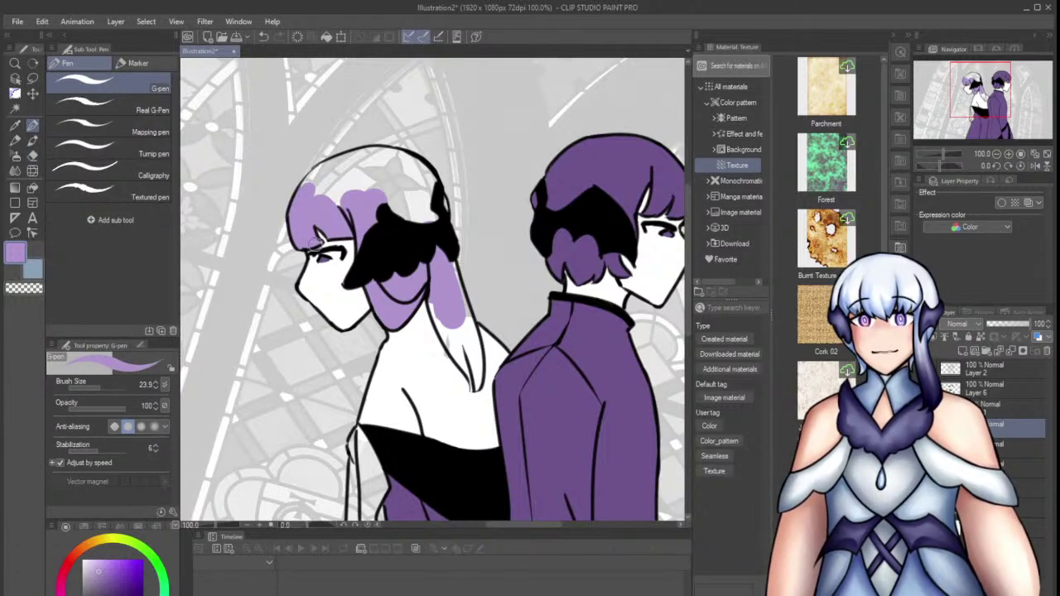
Fill the crown of the left figure's hair with light purple using a larger G-pen
mouse_move(397, 201)
mouse_down()
mouse_move(412, 229)
mouse_move(367, 250)
mouse_move(394, 217)
mouse_move(388, 203)
mouse_move(400, 225)
mouse_up()
click(111, 387)
click(106, 388)
mouse_move(358, 182)
mouse_down()
mouse_move(320, 189)
mouse_move(323, 198)
mouse_move(358, 184)
mouse_move(348, 178)
mouse_move(384, 172)
mouse_move(406, 196)
mouse_up()
Extend the light purple down the left figure's hanging back lock with a larger G-pen, working toward its tip
click(104, 387)
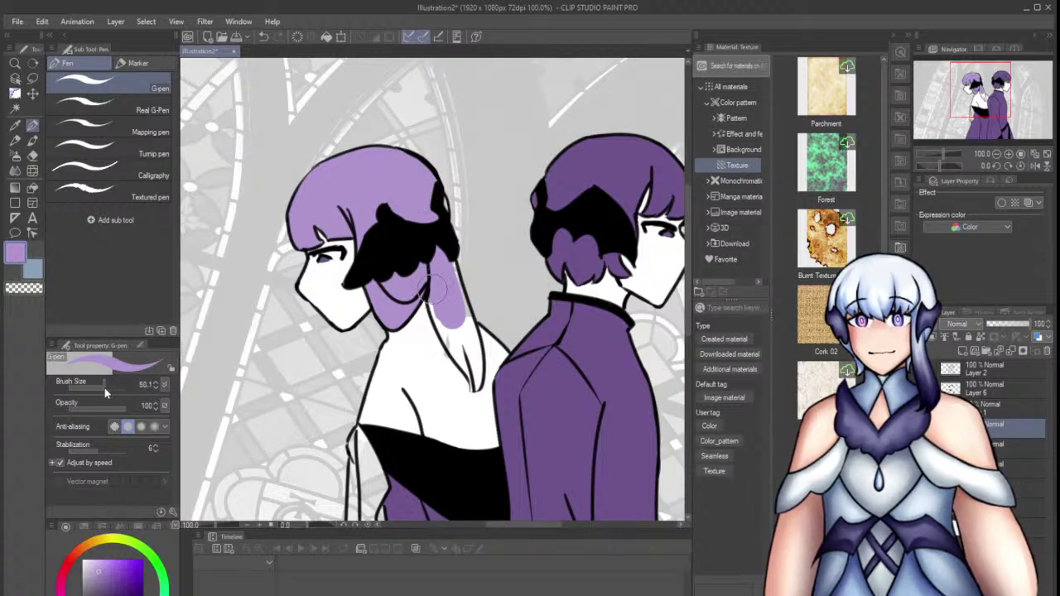
drag(440, 321, 456, 336)
drag(439, 278, 468, 358)
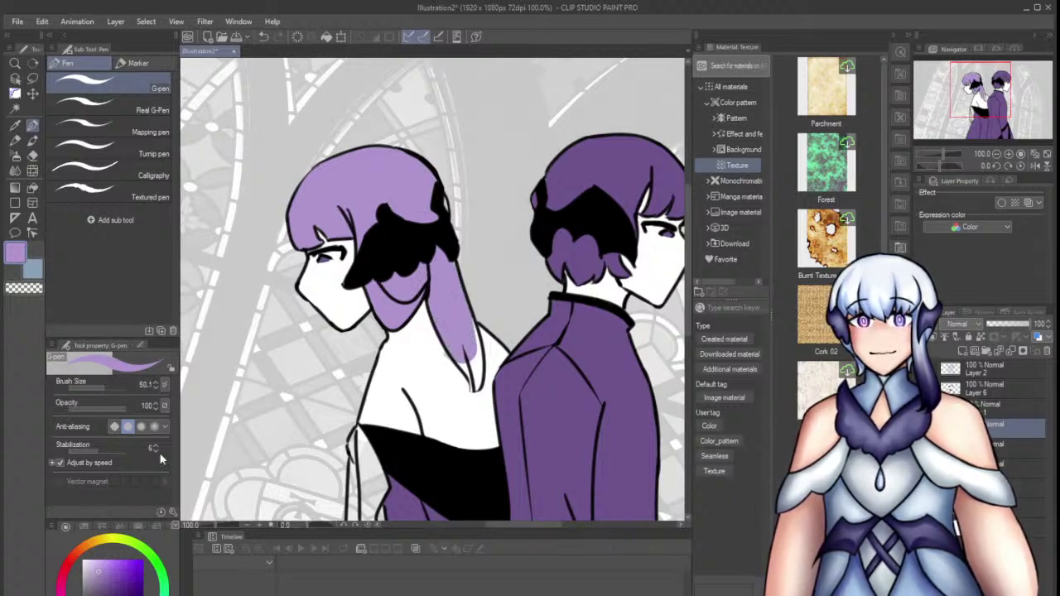
key(e)
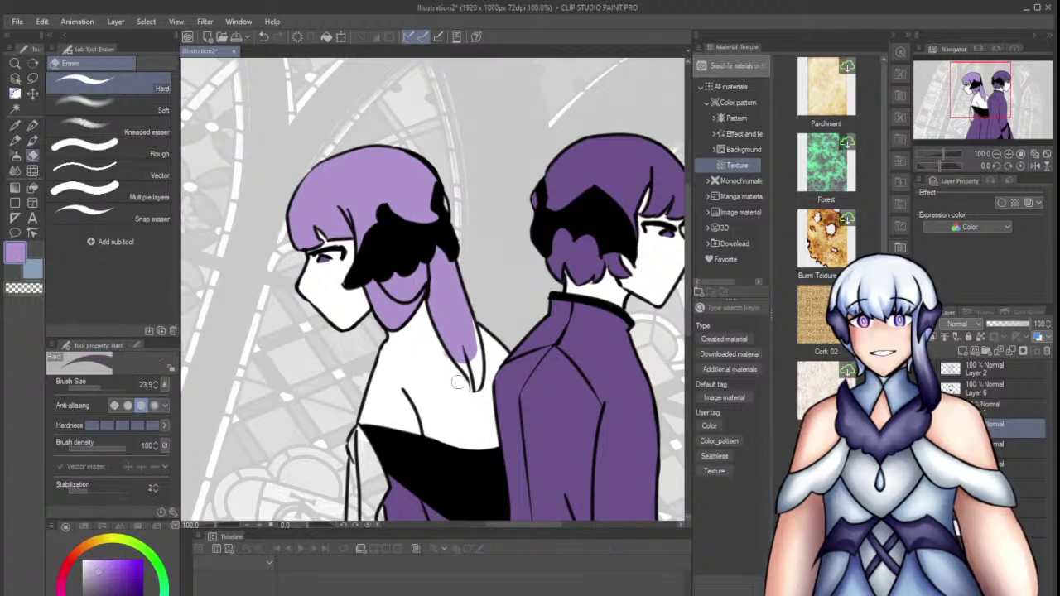
key(p)
drag(465, 354, 469, 359)
Resample the hair's light purple and fill the remaining tip of the left figure's back lock with the G-pen at size 23.9
ctrl+shift+click(444, 389)
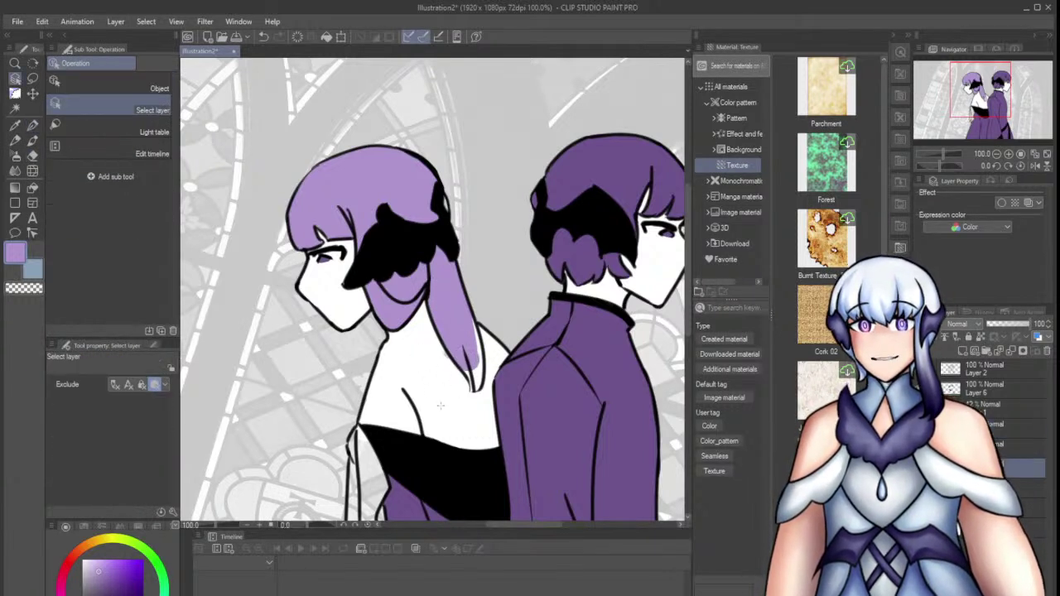
key(o)
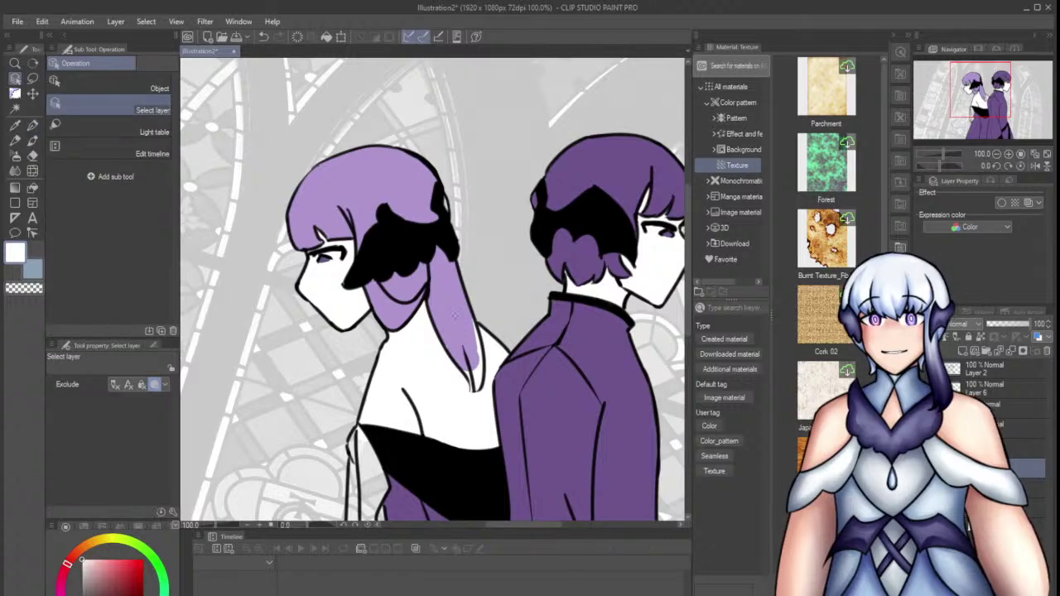
alt+click(459, 331)
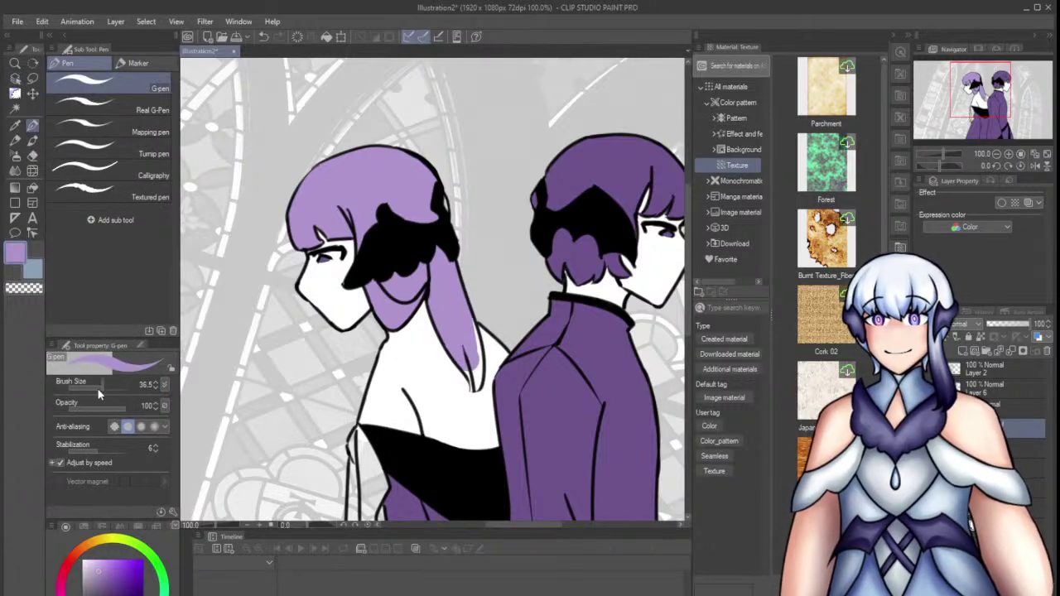
scroll(492, 358, up, 2)
mouse_move(444, 384)
mouse_down()
mouse_move(457, 421)
mouse_move(465, 415)
mouse_move(446, 323)
mouse_up()
scroll(425, 287, down, 4)
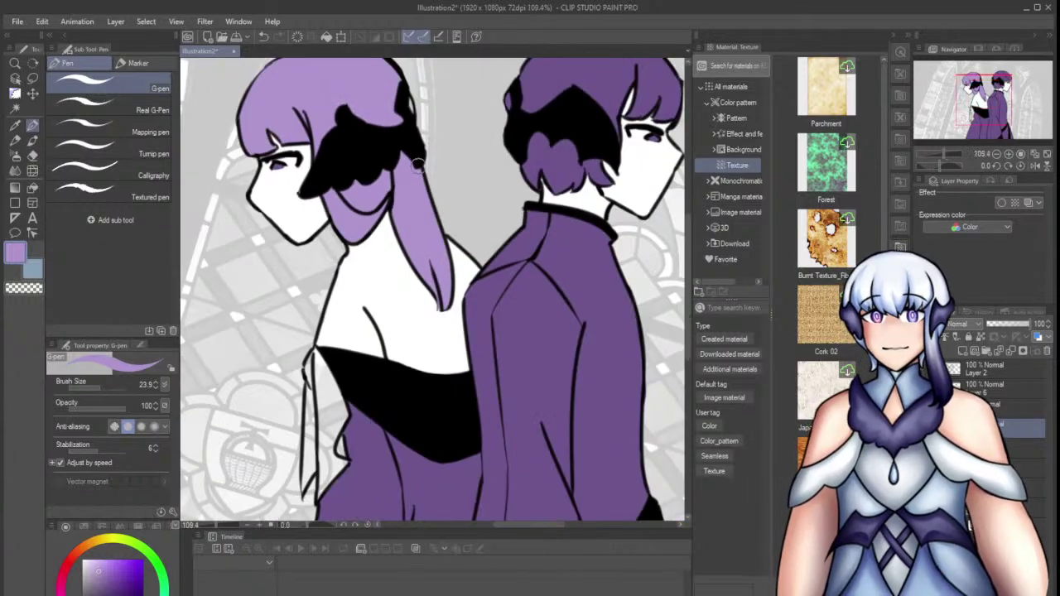
Paint the hanging drape at the left figure's waist light purple and erase the overspill on the skirt
scroll(349, 325, up, 4)
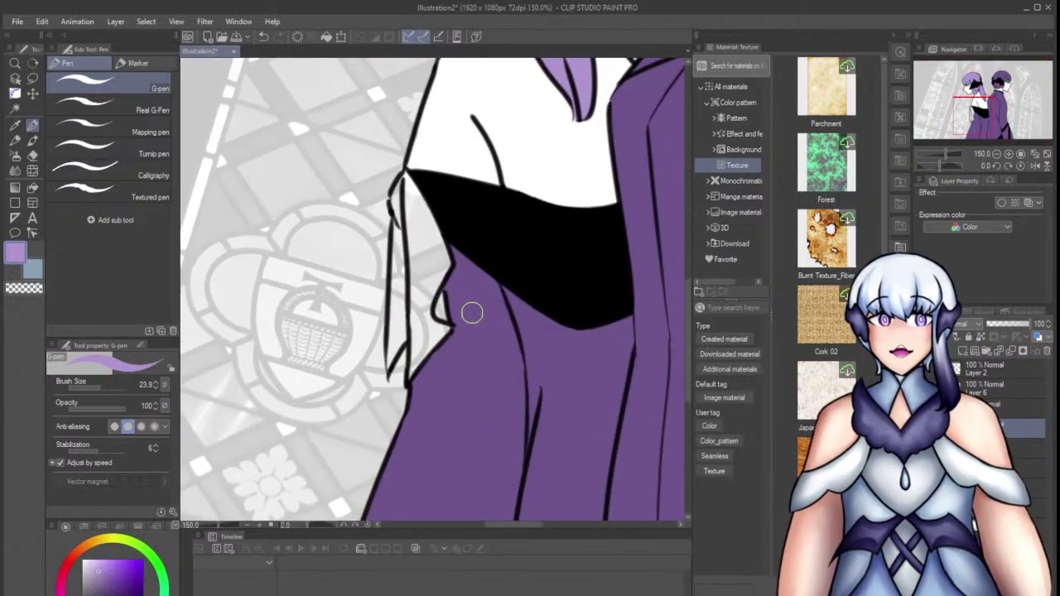
drag(398, 200, 403, 229)
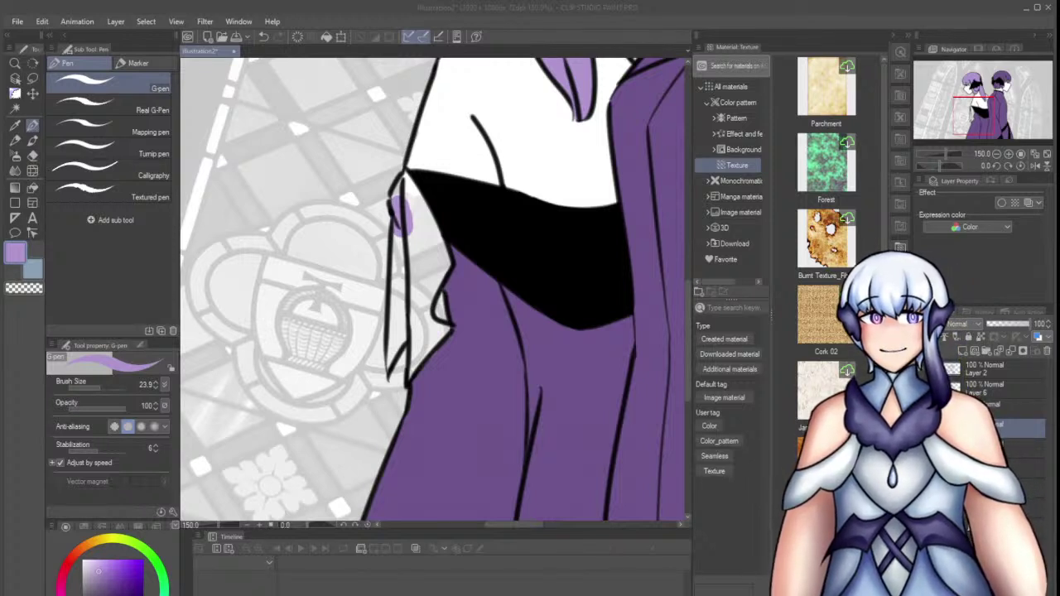
mouse_move(399, 214)
mouse_down()
mouse_move(407, 179)
mouse_move(441, 254)
mouse_move(434, 245)
mouse_move(440, 264)
mouse_move(421, 298)
mouse_move(431, 280)
mouse_move(438, 323)
mouse_up()
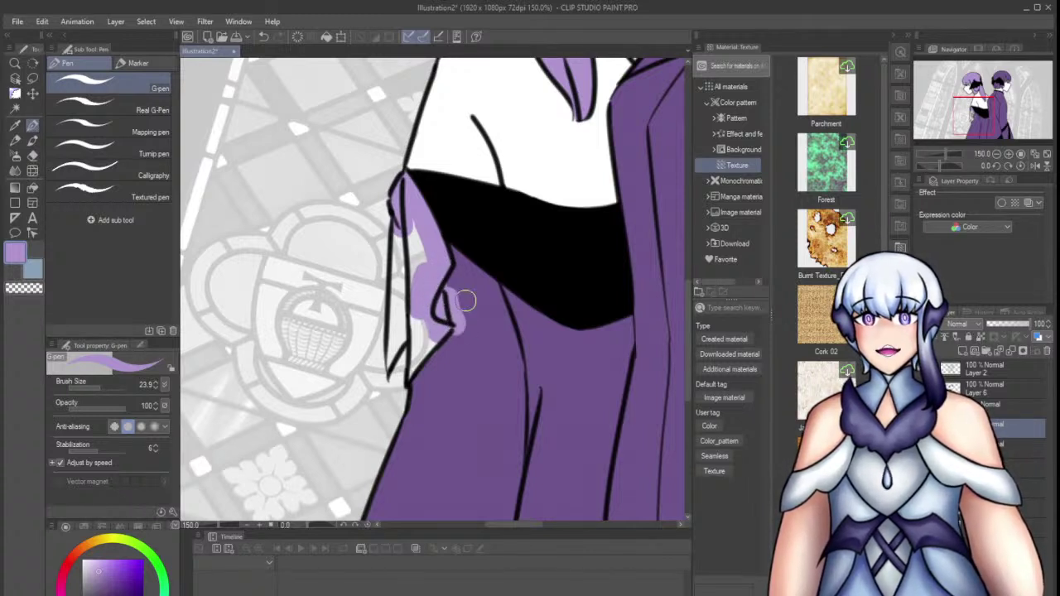
key(e)
mouse_move(459, 295)
mouse_down()
mouse_move(421, 331)
mouse_move(427, 355)
mouse_move(448, 354)
mouse_move(433, 372)
mouse_up()
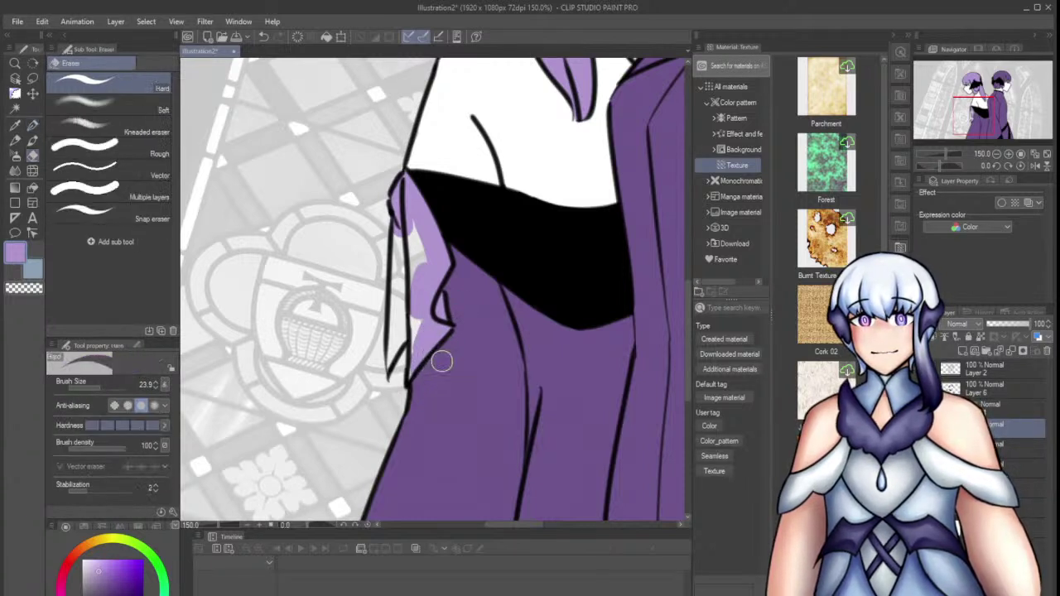
Fill the remaining lower folds, outer strip and gaps of the left figure's waist drape with resampled light purple
key(p)
key(p)
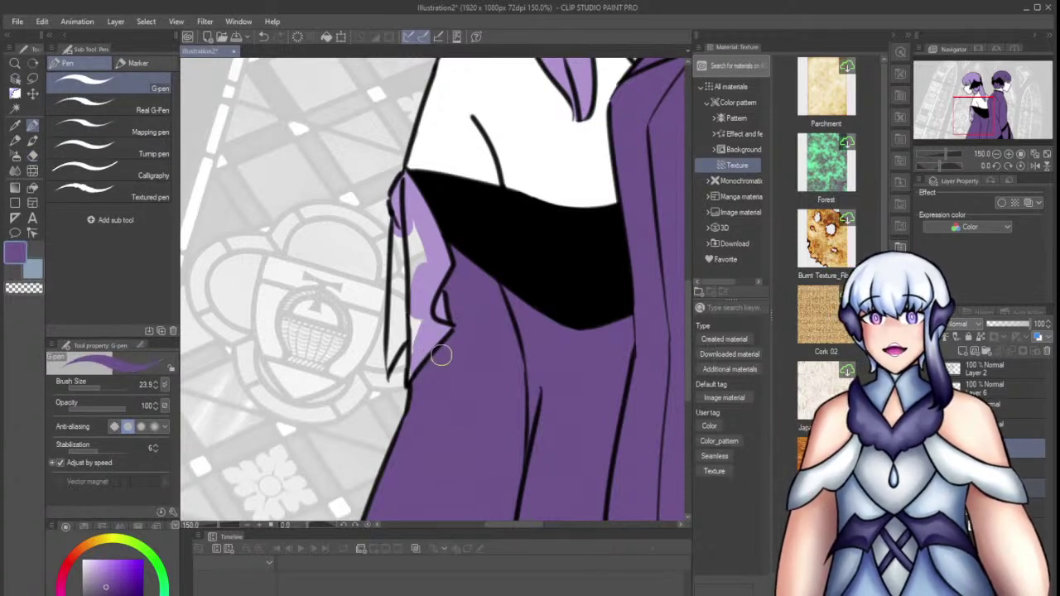
key(o)
key(p)
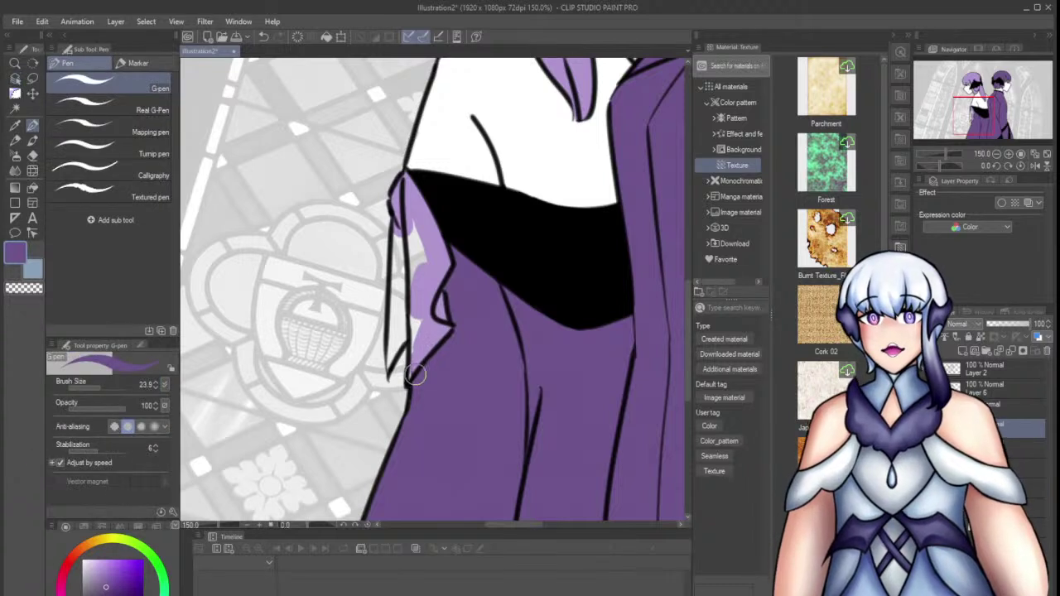
alt+click(427, 339)
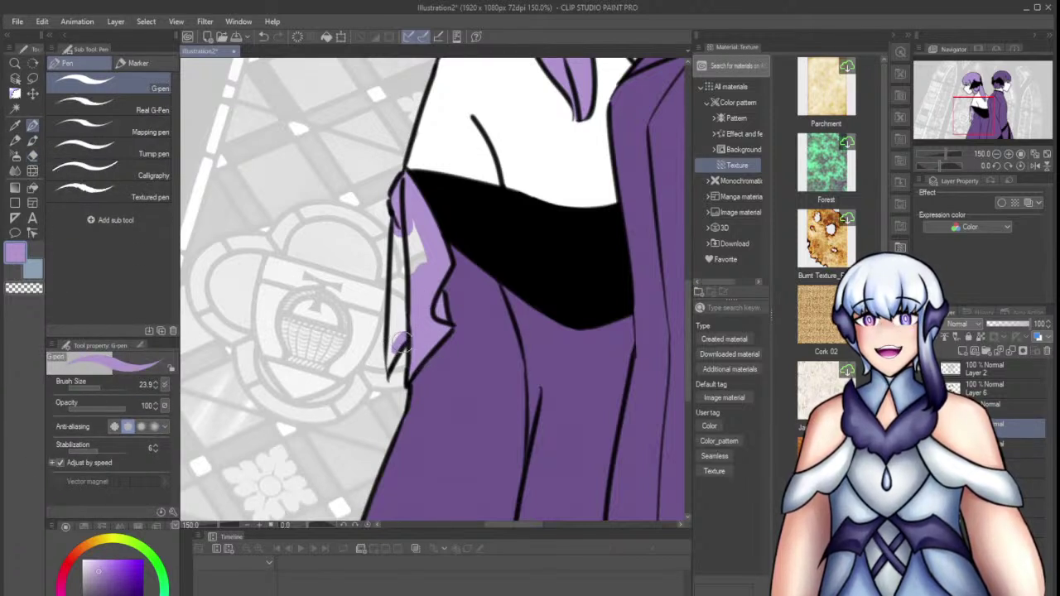
key(p)
mouse_move(399, 350)
mouse_down()
mouse_move(406, 298)
mouse_move(398, 336)
mouse_up()
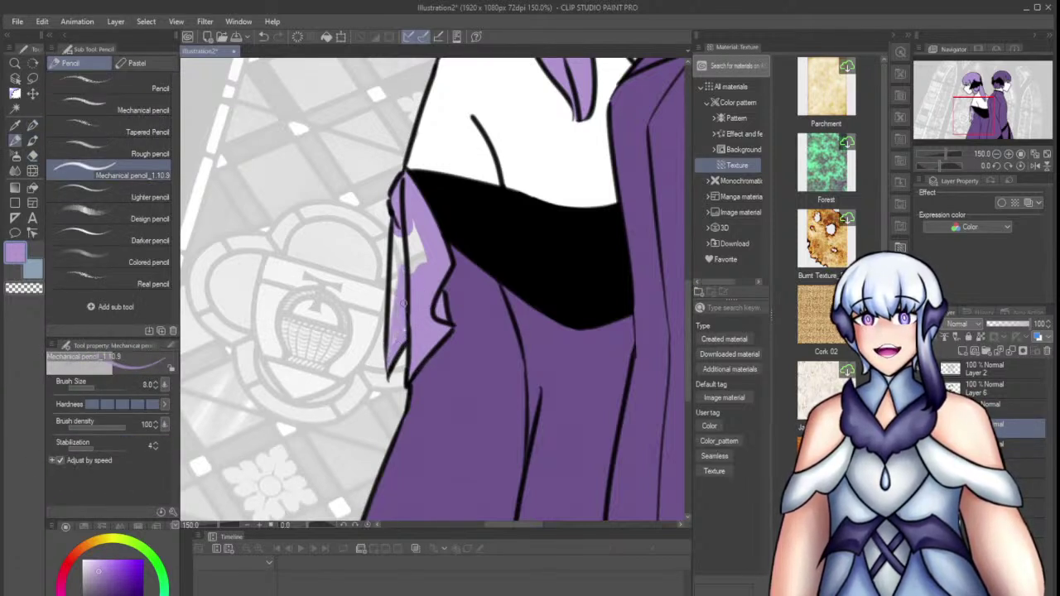
key(p)
drag(418, 219, 400, 311)
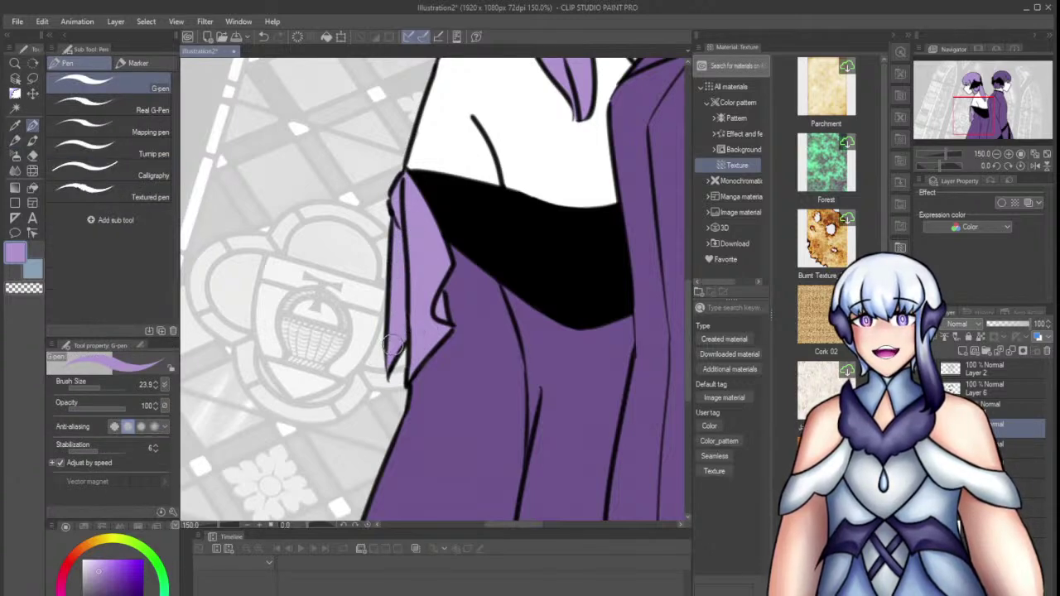
Fill the background layer beneath the stained glass with light purple, using the fill that refers only to the editing layer
scroll(401, 328, down, 4)
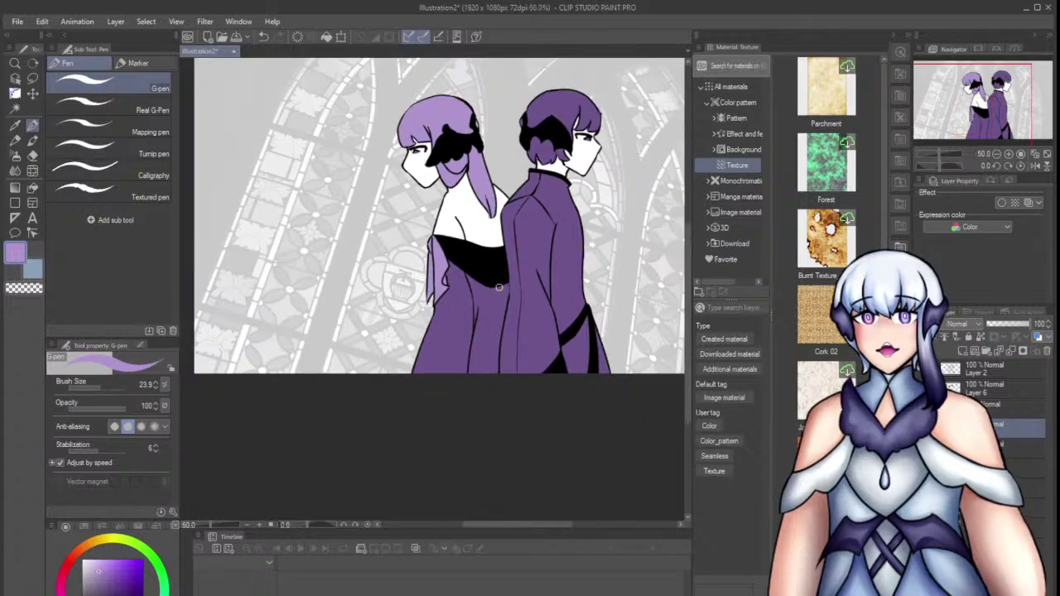
scroll(480, 361, down, 1)
scroll(477, 196, up, 3)
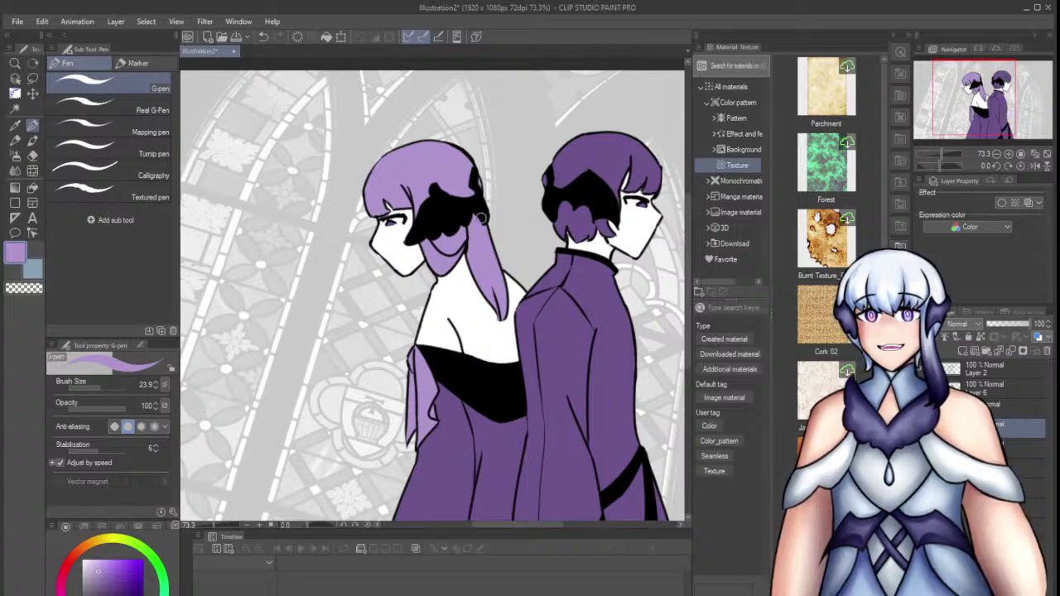
scroll(480, 217, down, 3)
scroll(455, 231, up, 1)
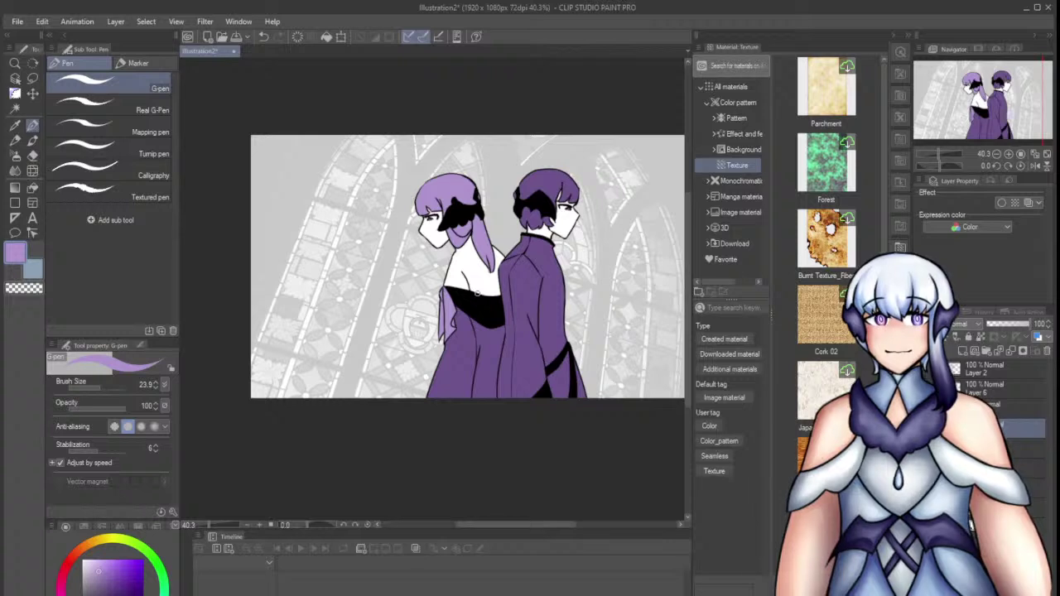
scroll(466, 259, up, 1)
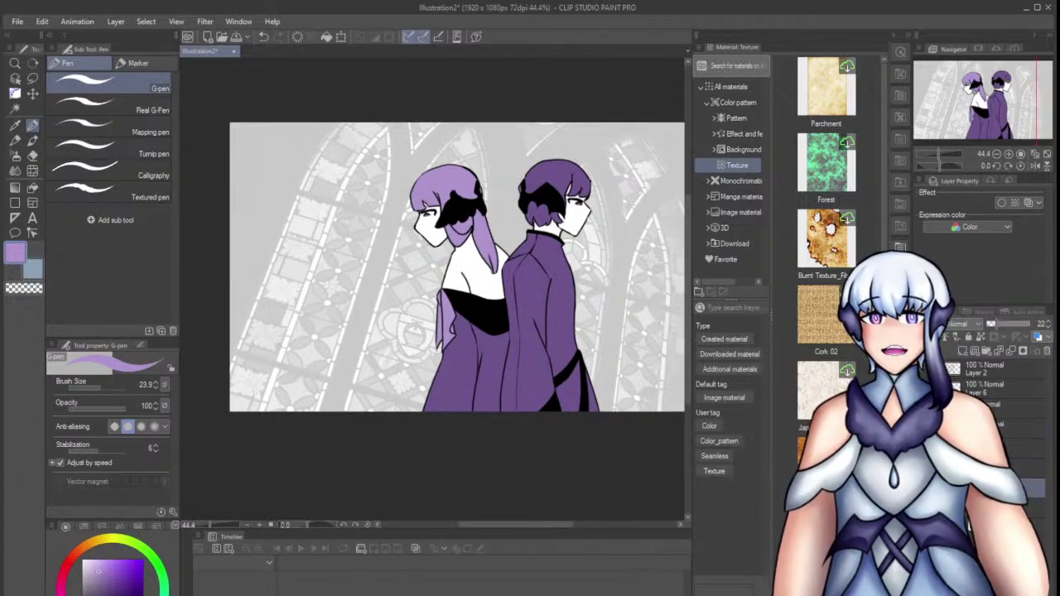
click(33, 142)
click(32, 188)
click(135, 89)
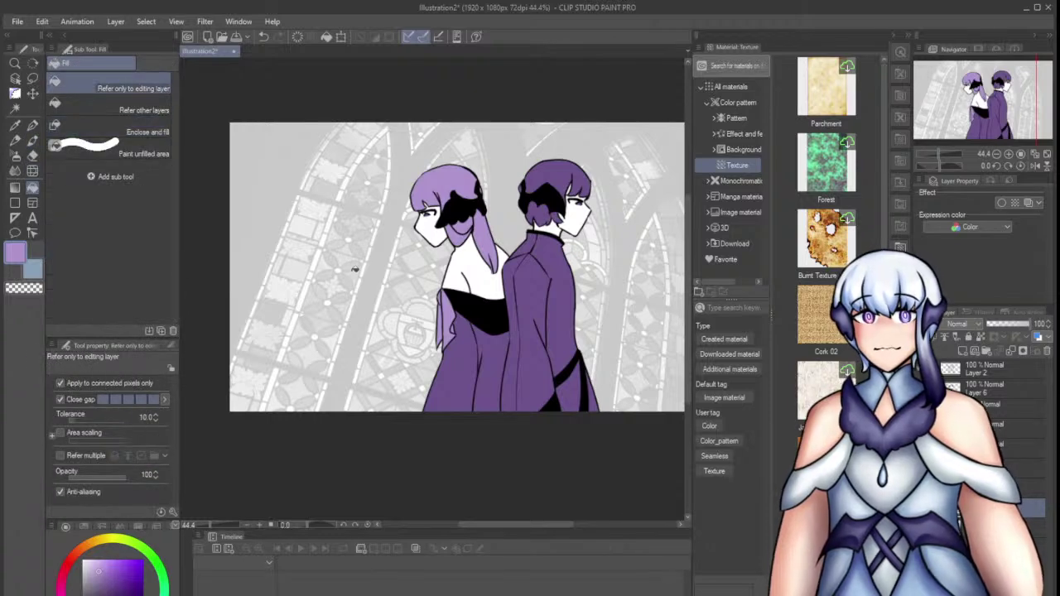
click(352, 269)
scroll(339, 307, down, 1)
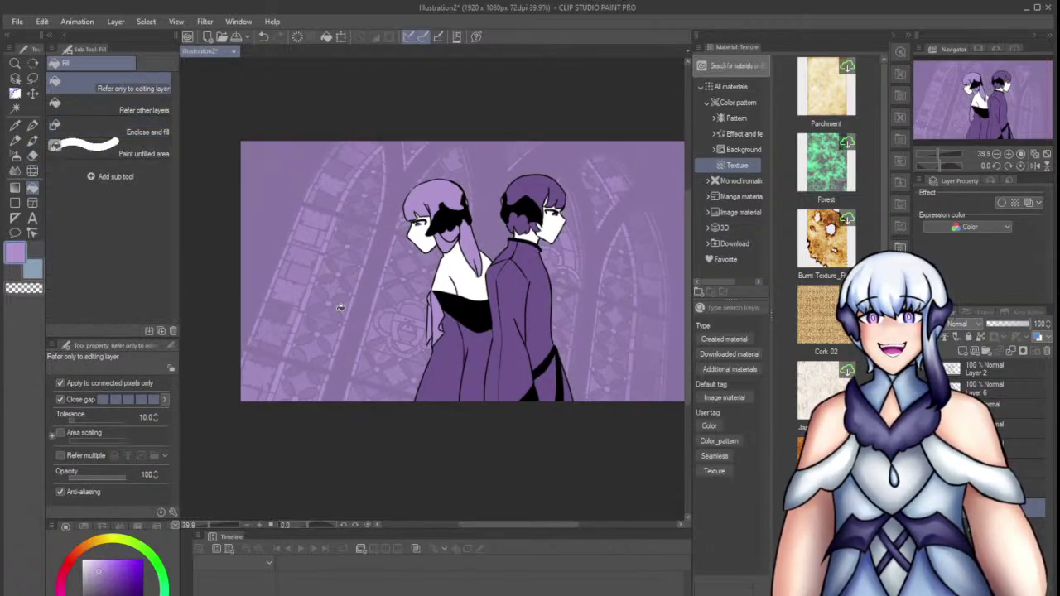
Set the opacity of the stained glass layer to 32 percent
click(1011, 325)
click(1006, 325)
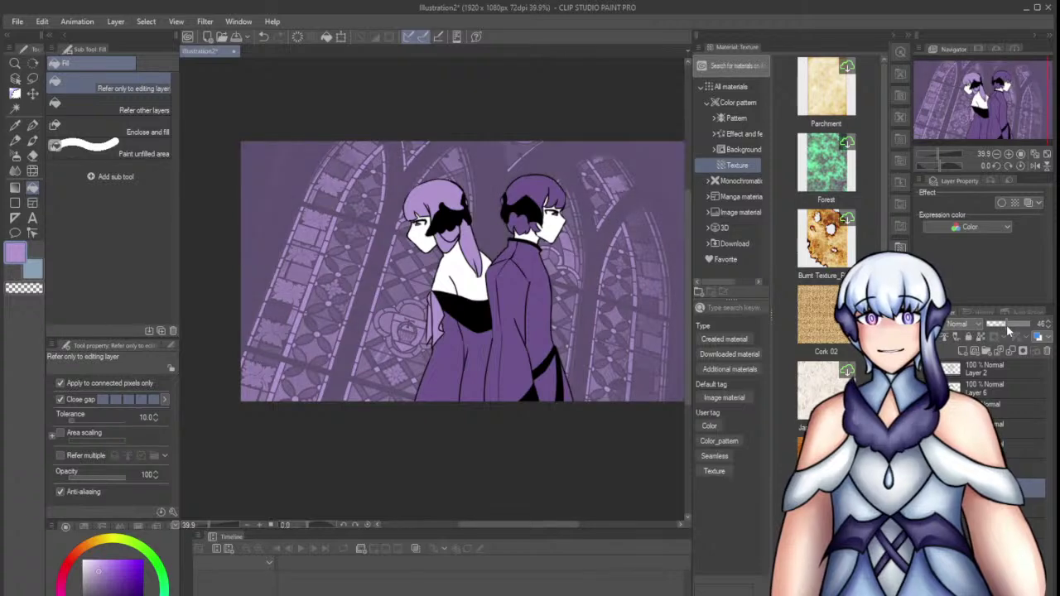
click(1015, 325)
click(1004, 325)
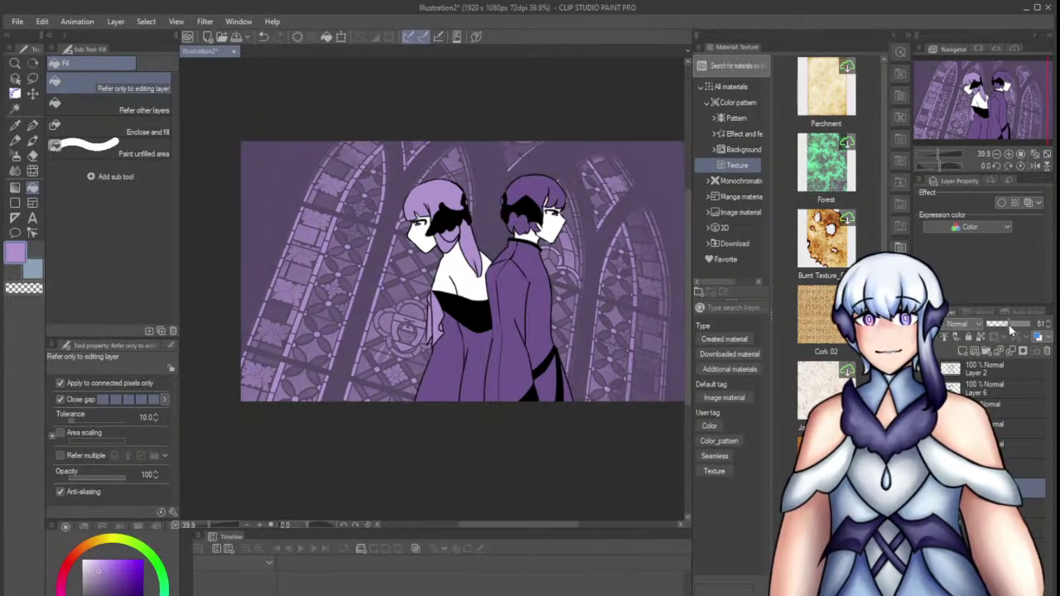
click(999, 321)
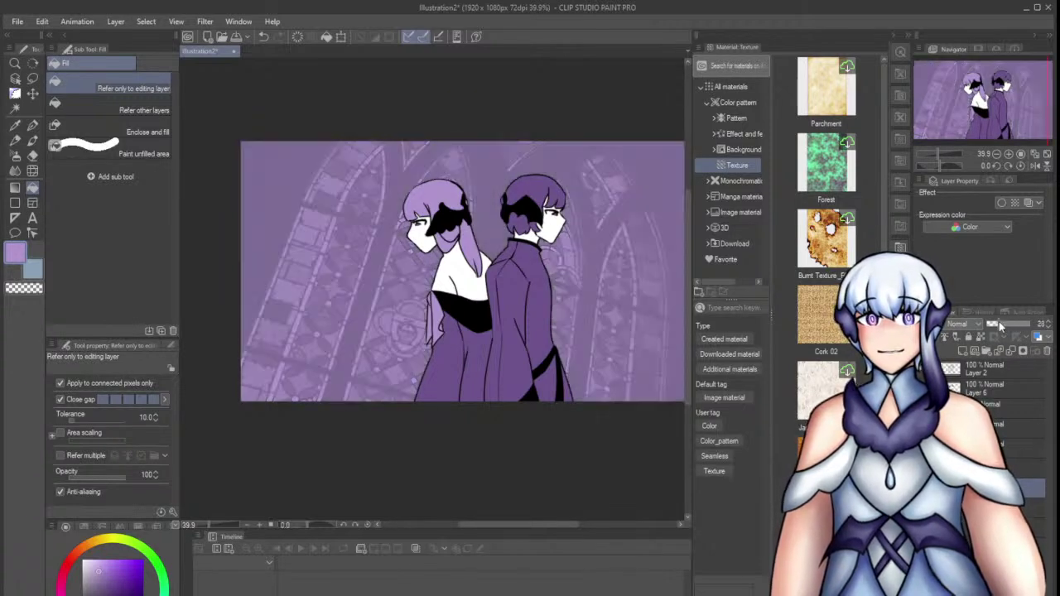
click(994, 321)
click(1001, 323)
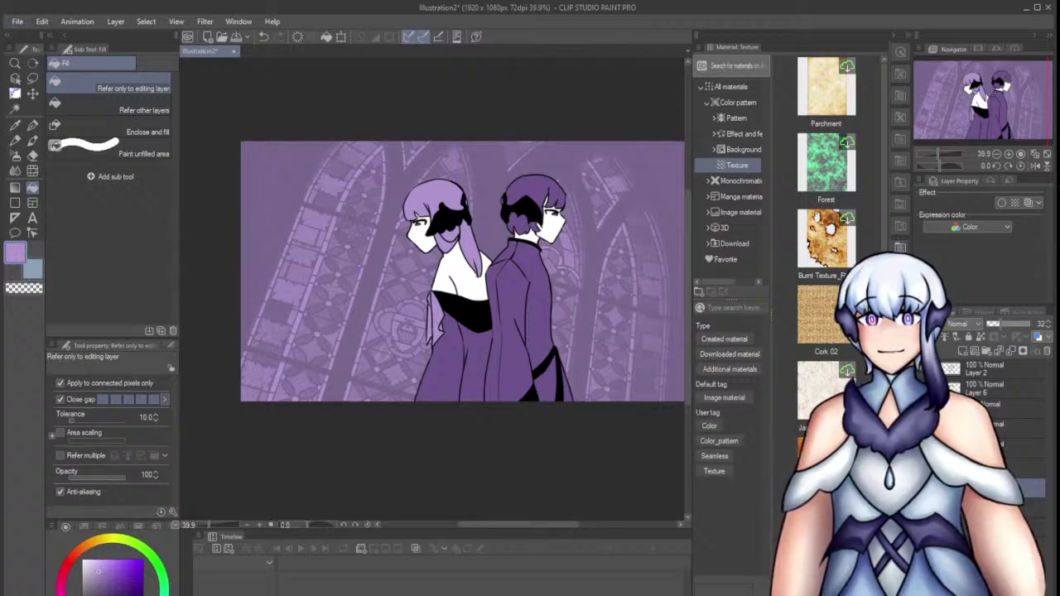
Create a layer folder and move the character line art and color layers into it
click(976, 372)
click(986, 352)
click(987, 406)
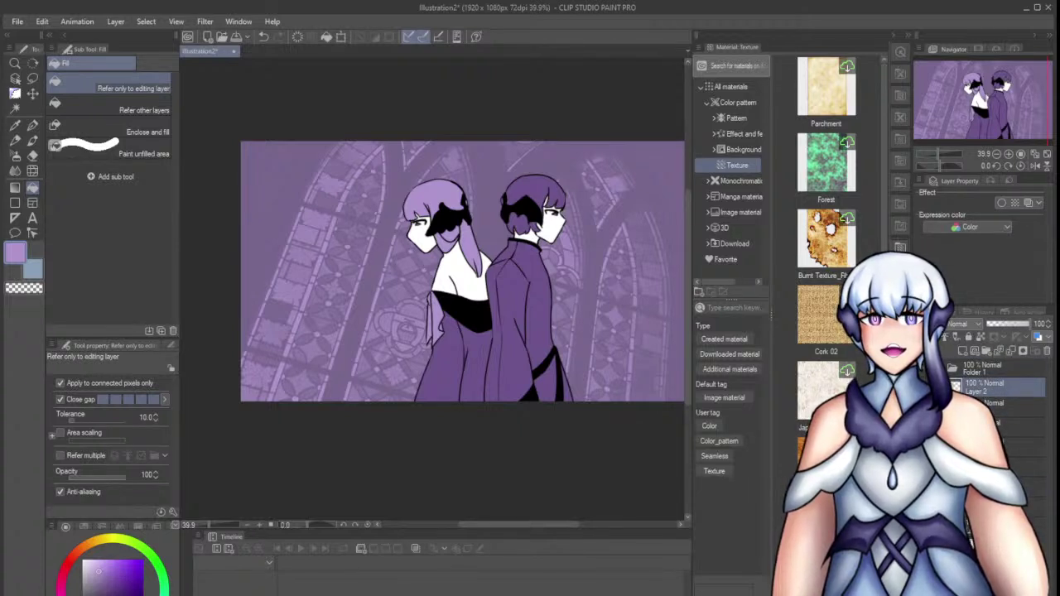
click(975, 386)
drag(974, 389, 972, 372)
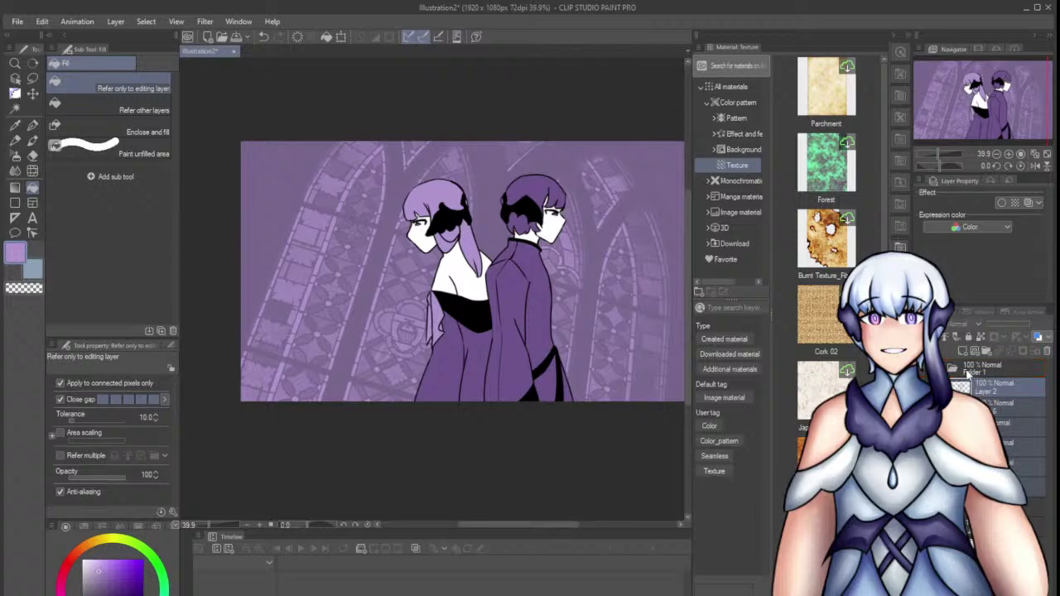
Hide the character folder and export the purple stained glass background on its own
click(968, 371)
click(923, 369)
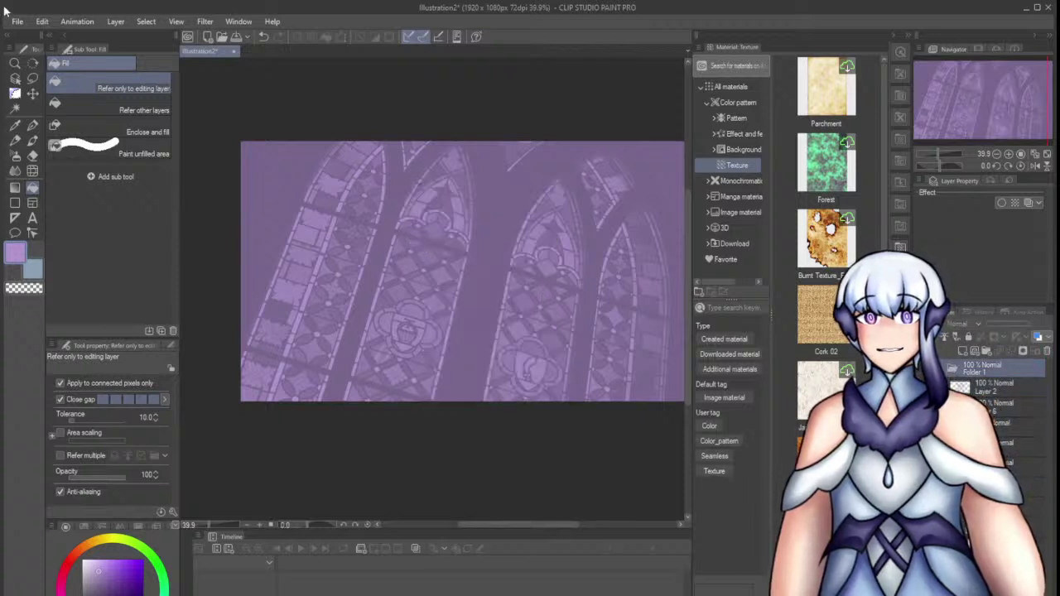
click(16, 23)
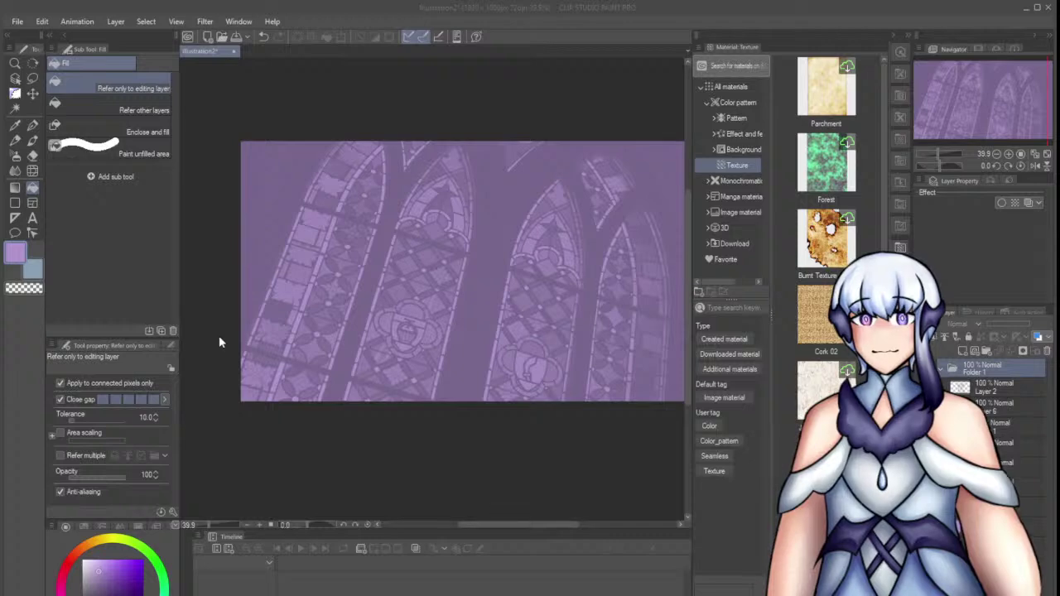
Hide the background and paper layers, show the character folder again, and export the characters on a transparent canvas
click(1012, 439)
click(923, 368)
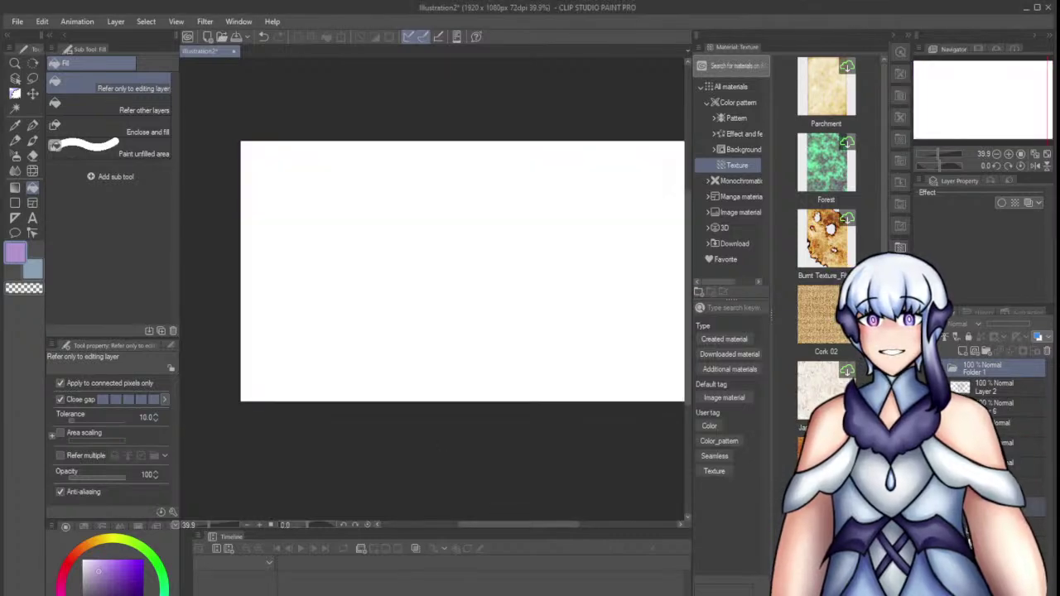
click(923, 370)
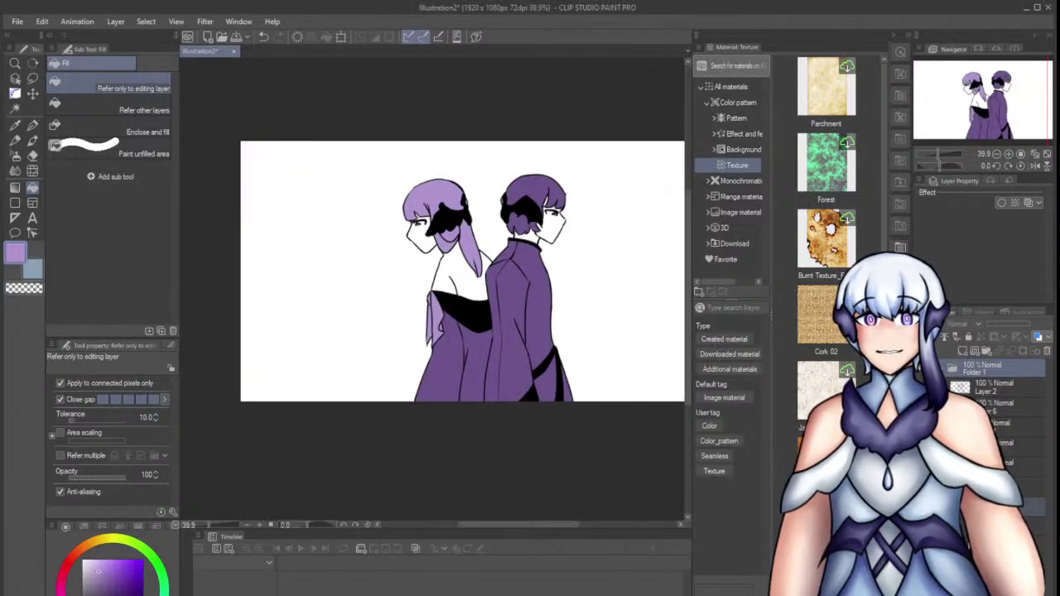
click(923, 507)
click(18, 23)
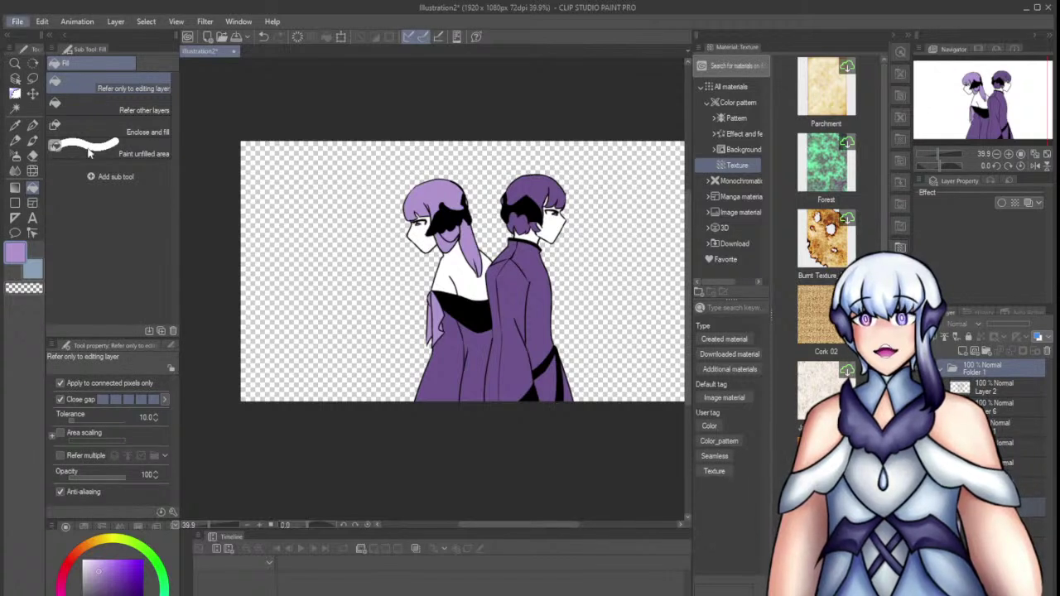
click(280, 190)
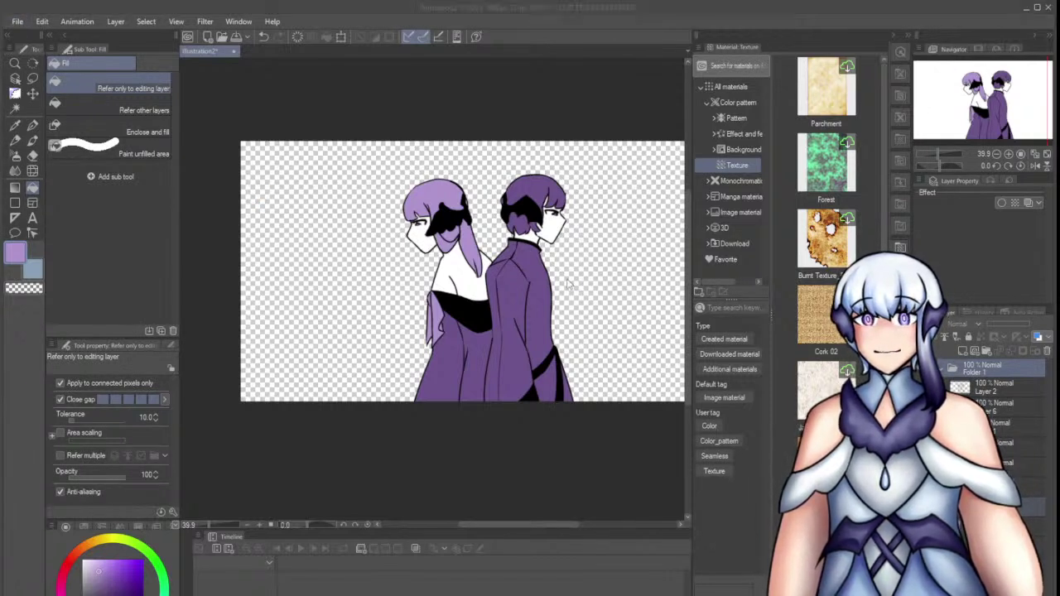
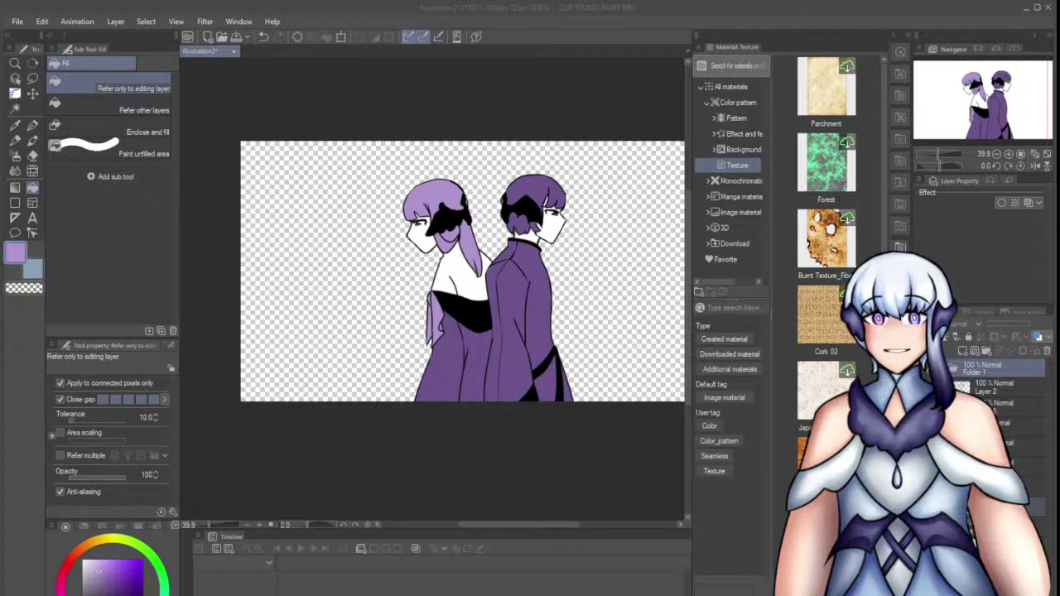
Switch to the PokeDoku puzzle in the browser and answer the Rock and Grass cell with Ogerpon Cornerstone Mask
key(alt+Tab)
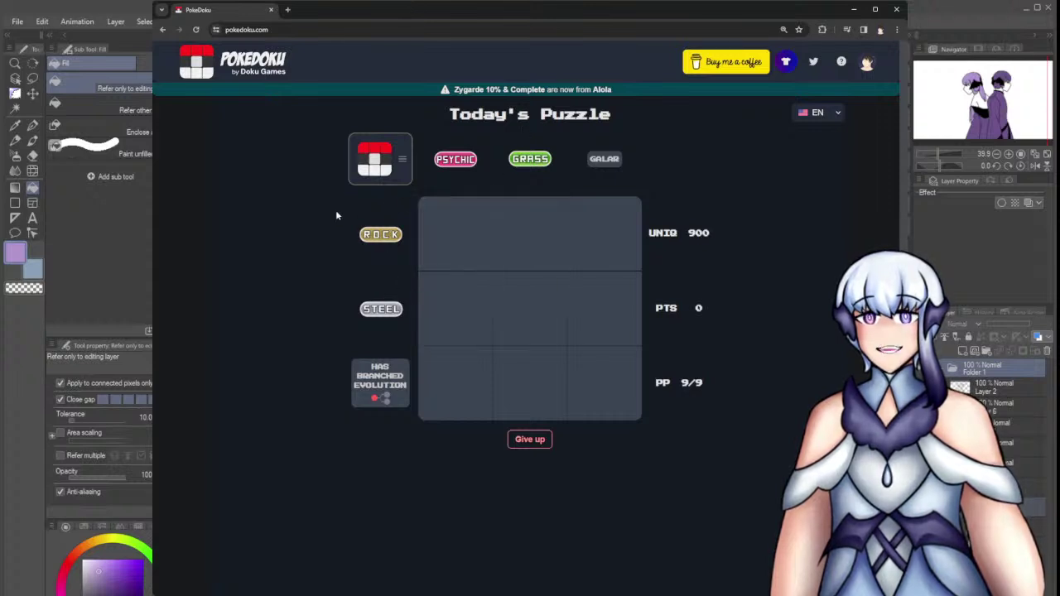
click(543, 225)
text(ogrepon)
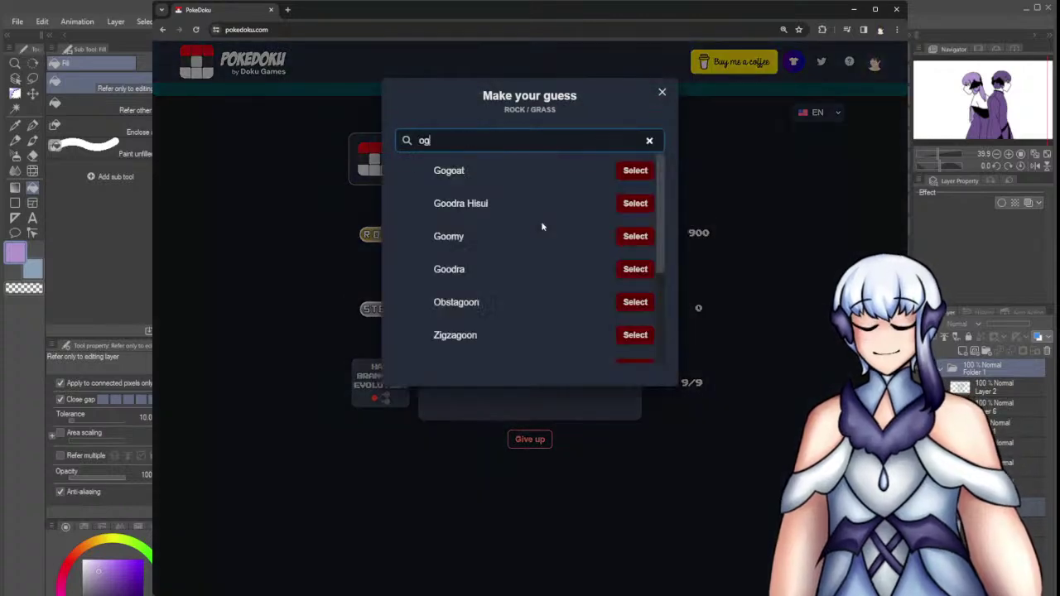
click(633, 238)
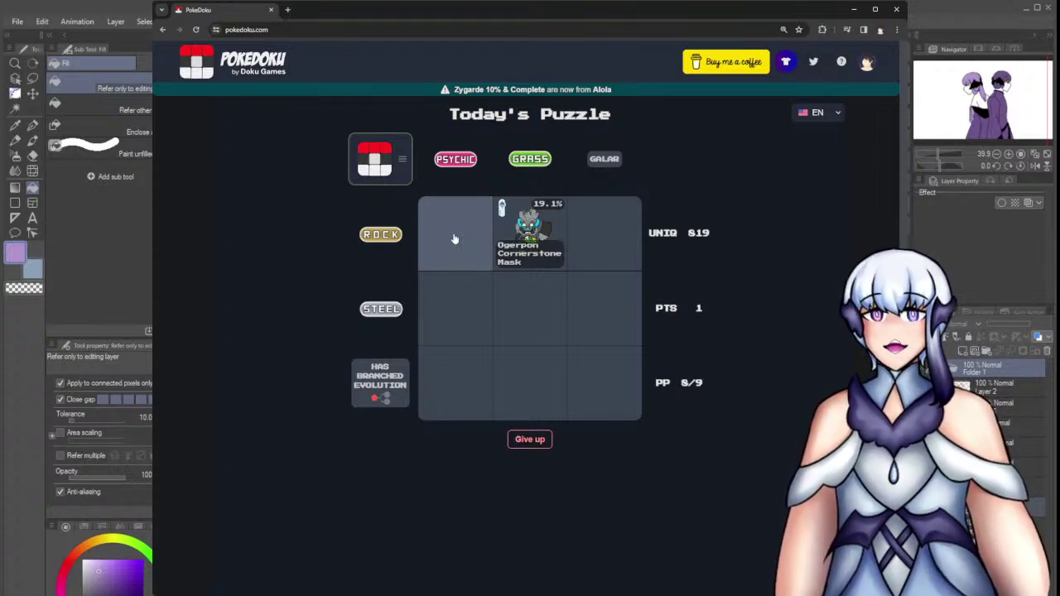
click(455, 334)
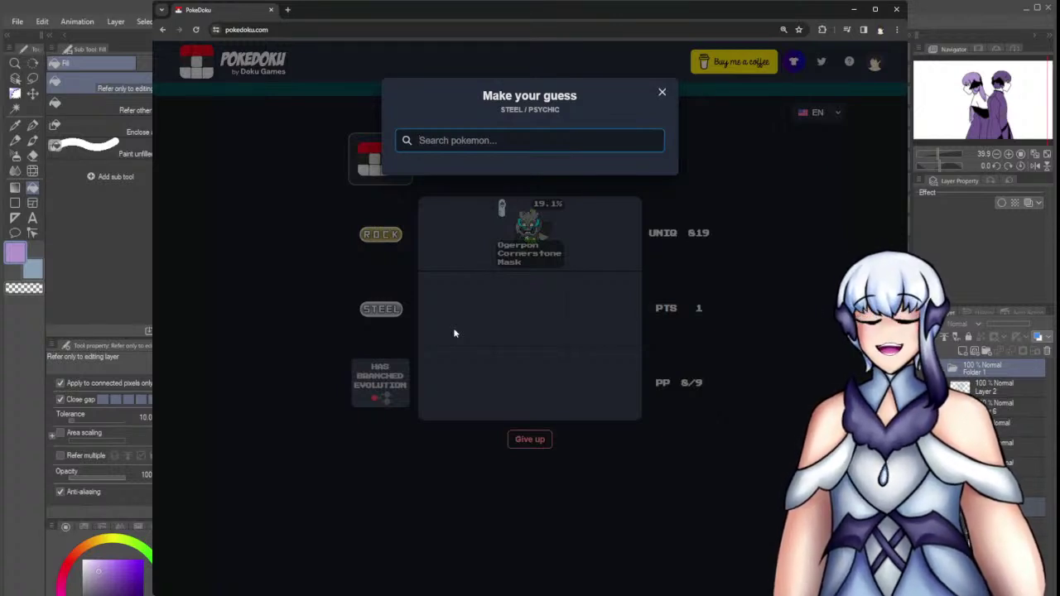
click(462, 331)
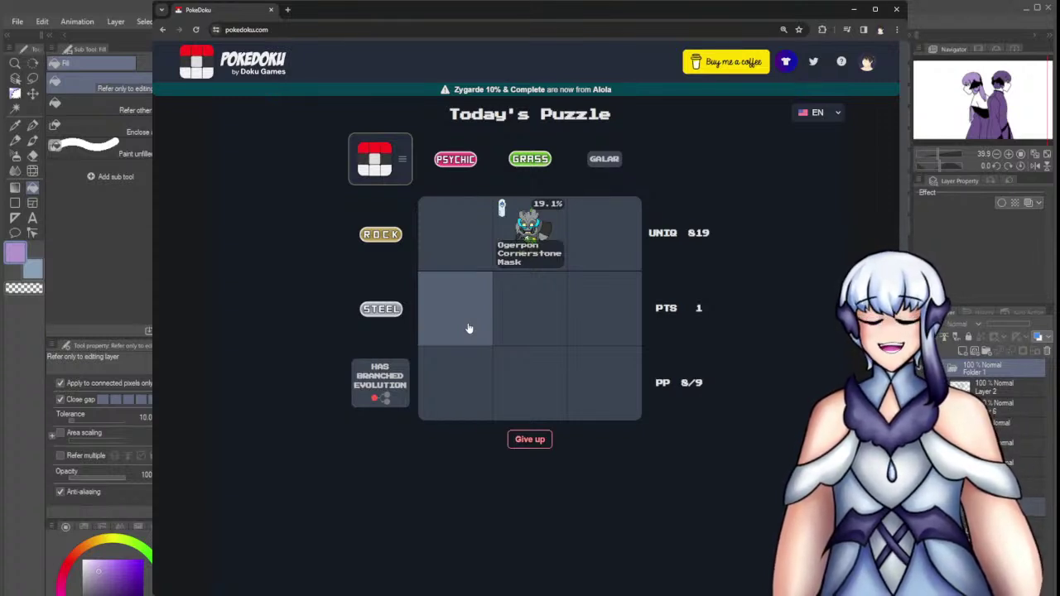
click(468, 329)
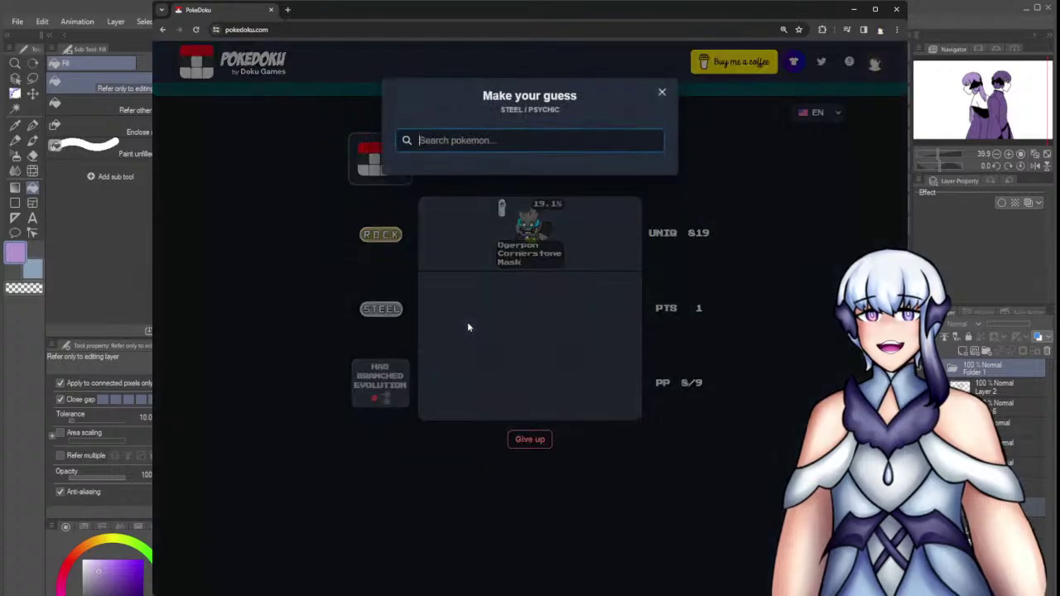
click(468, 327)
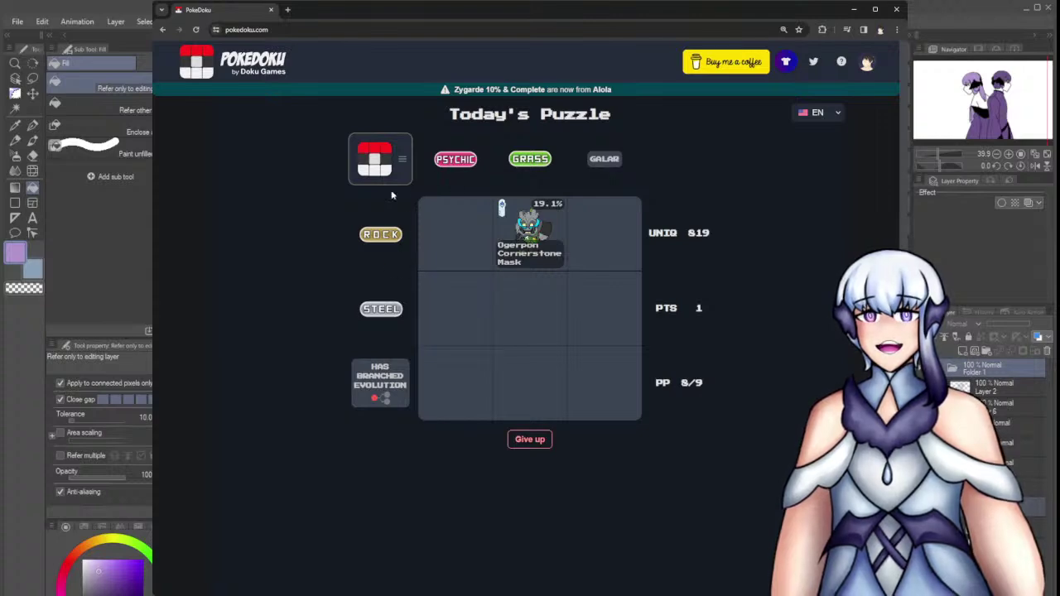
click(448, 289)
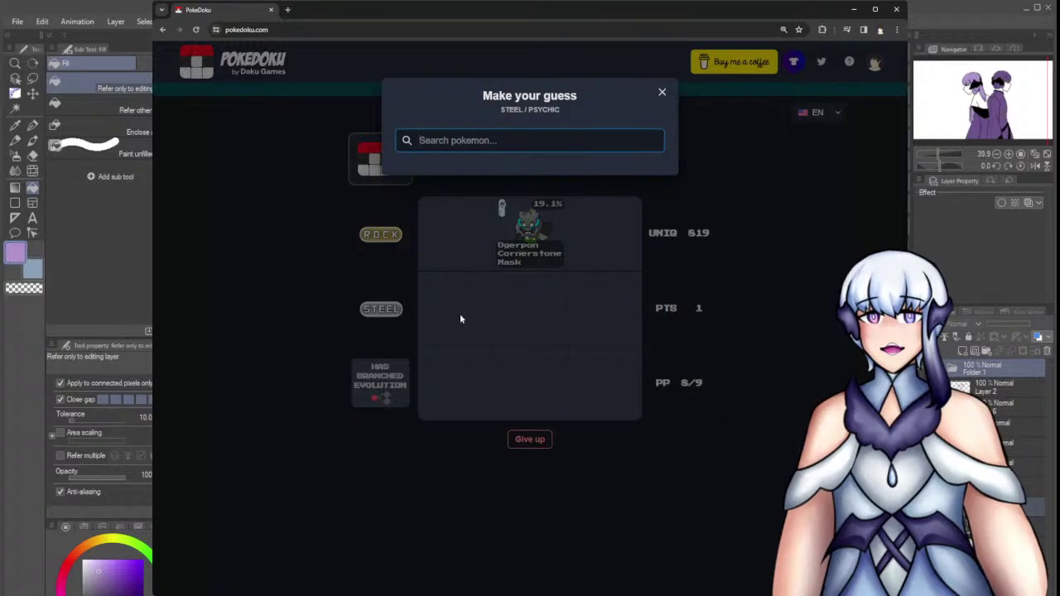
click(462, 319)
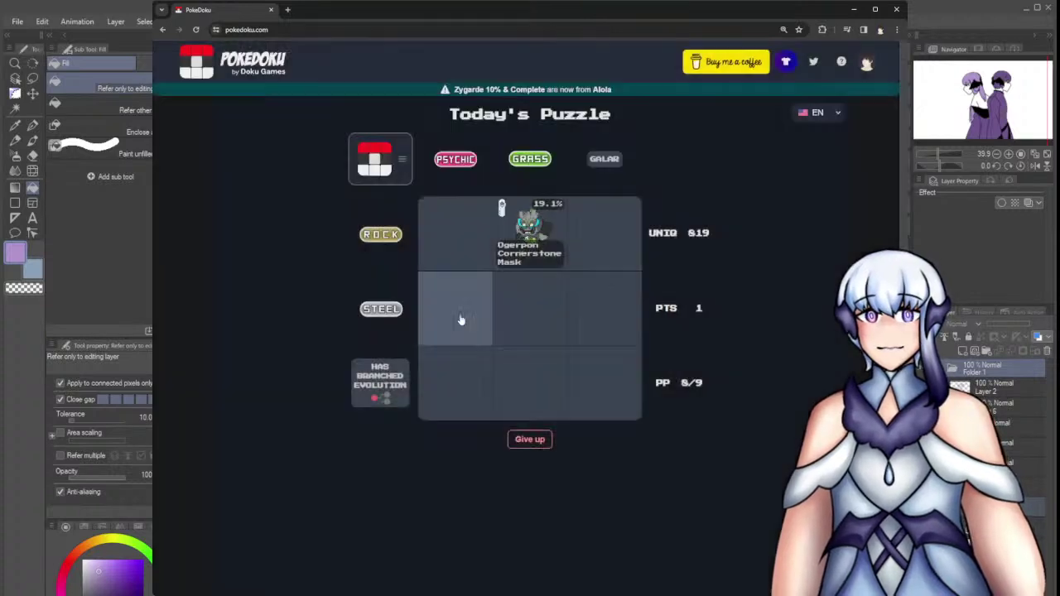
Answer the branched evolution and Psychic cell of the puzzle with Slowpoke Galar
click(465, 399)
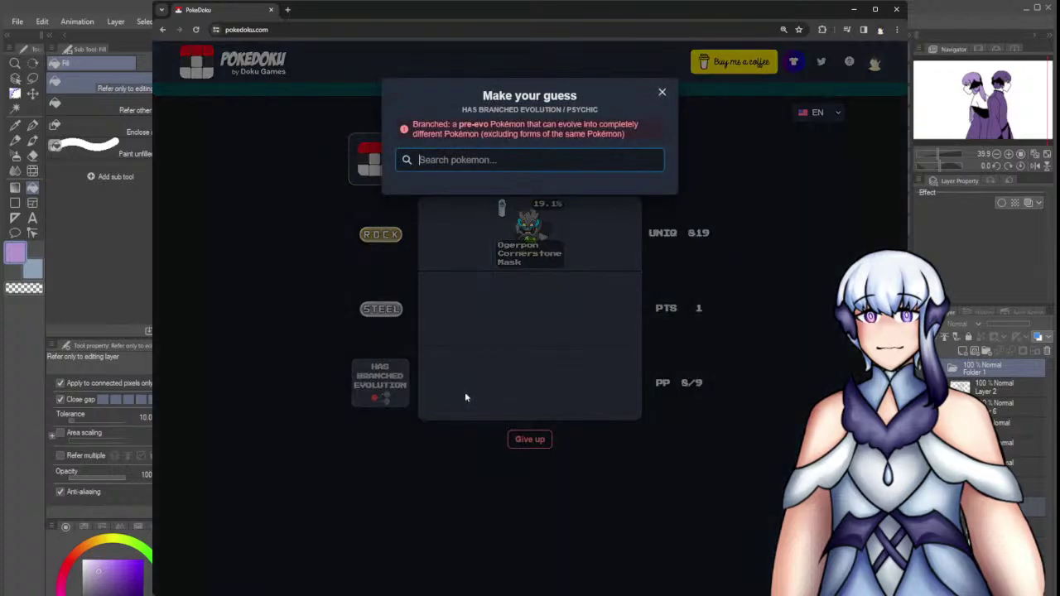
click(466, 399)
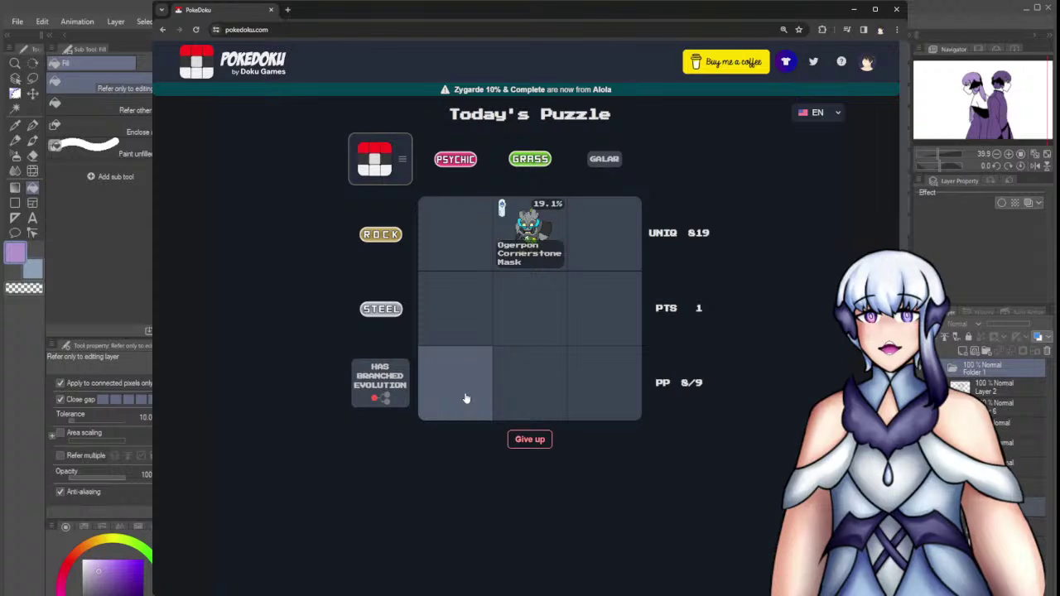
click(466, 398)
text(slowpo)
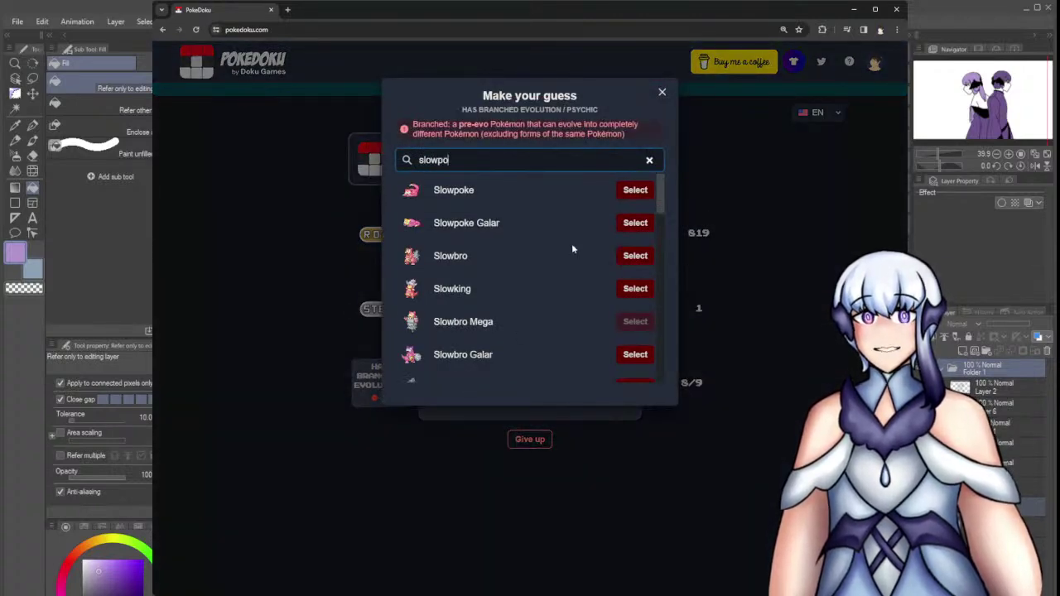
click(635, 222)
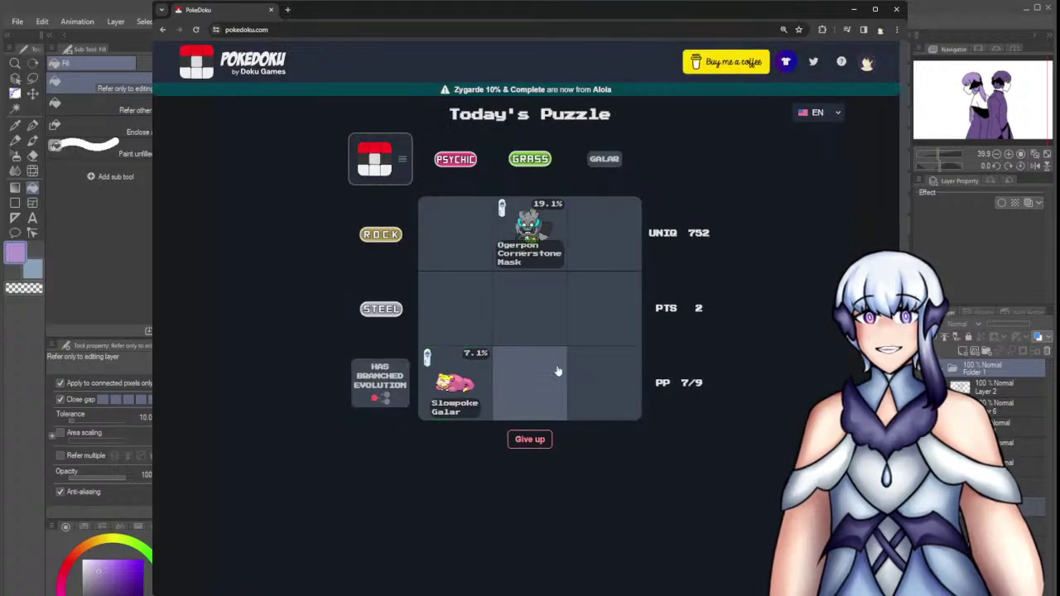
Fill the branched evolution and Grass cell with Gloom
click(558, 372)
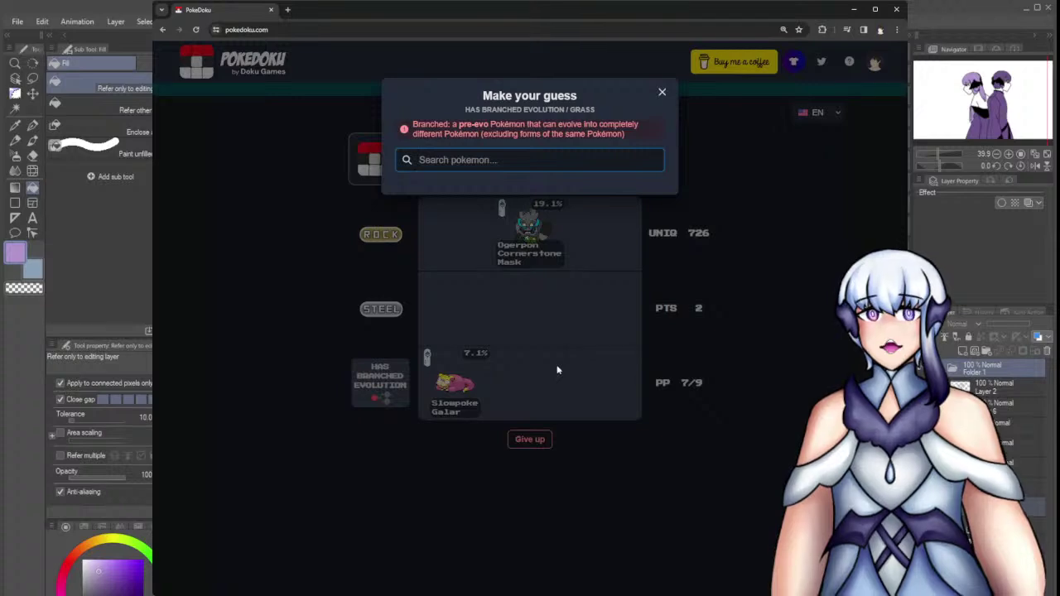
click(558, 370)
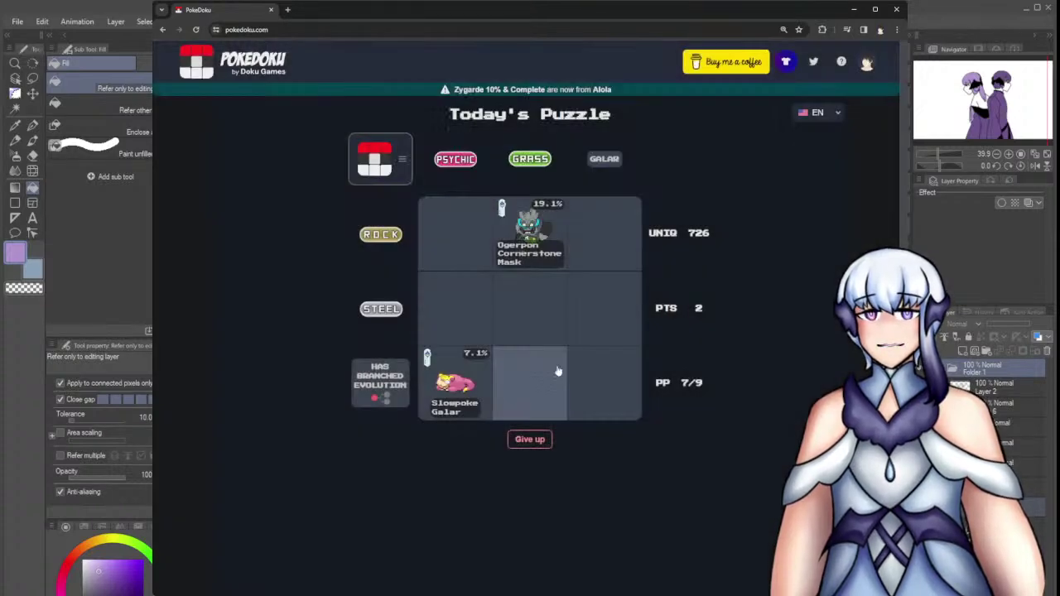
click(557, 371)
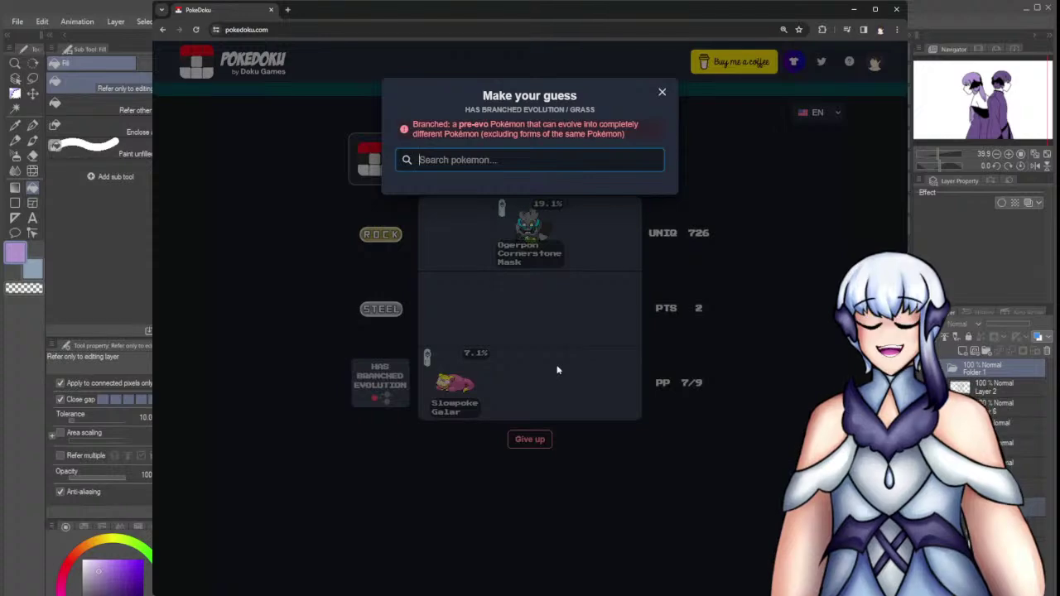
text(gloom)
click(642, 191)
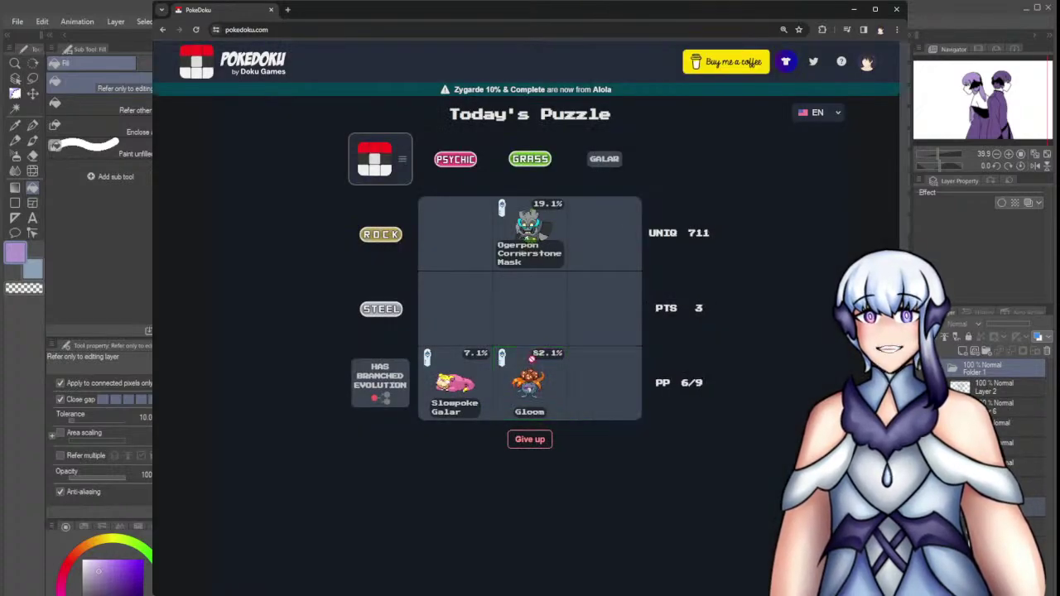
Fill the branched evolution and Galar cell with Applin
click(591, 386)
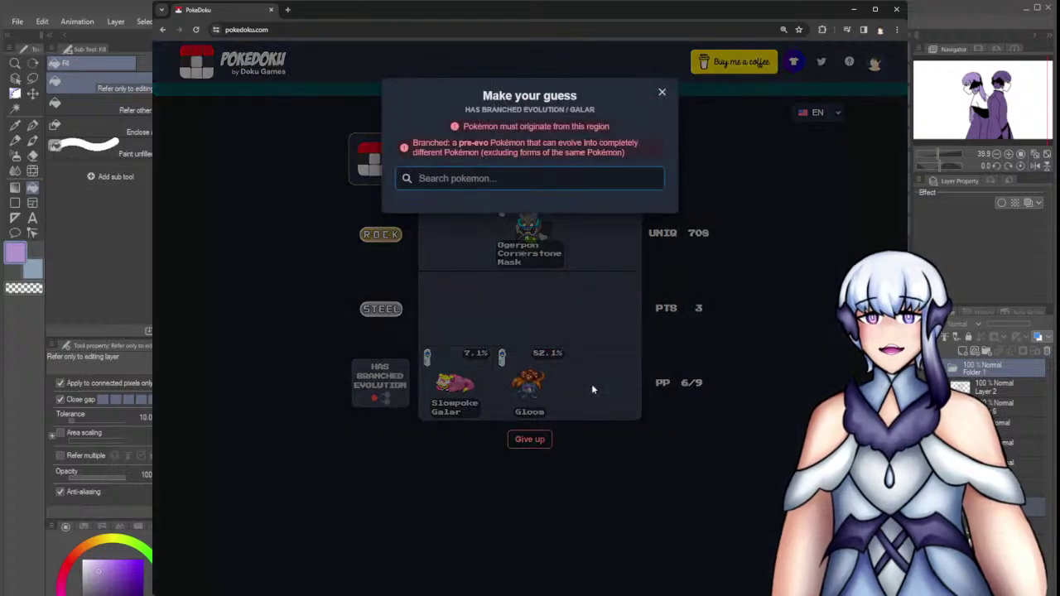
click(592, 390)
click(593, 391)
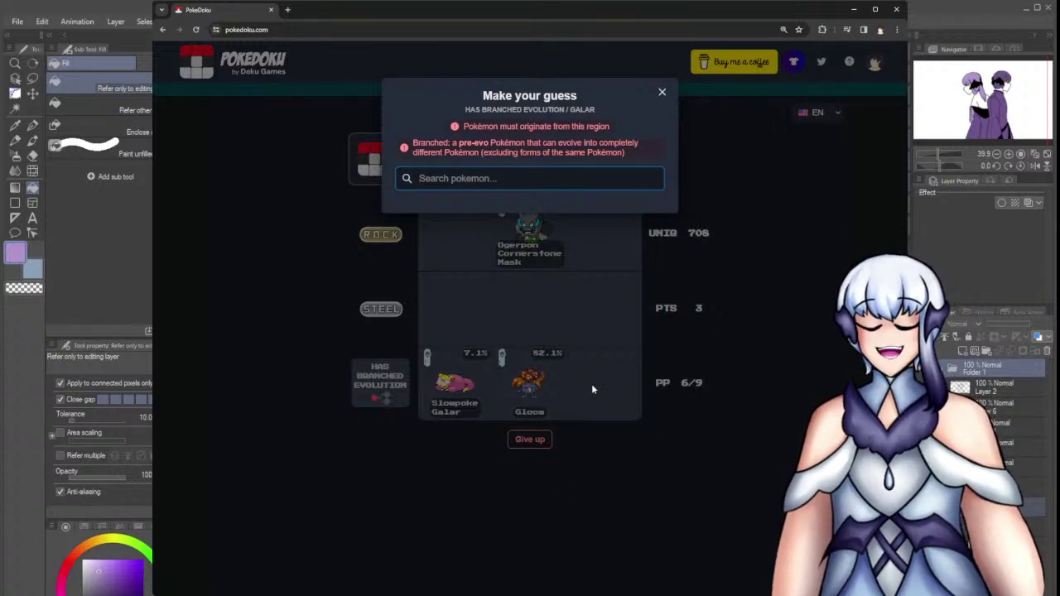
text(appl)
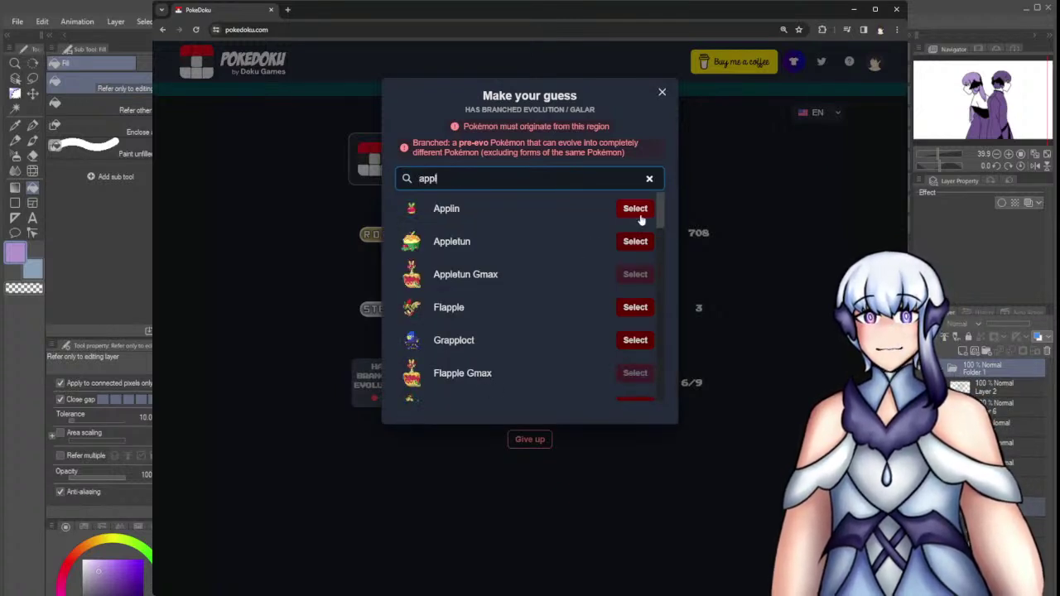
click(638, 213)
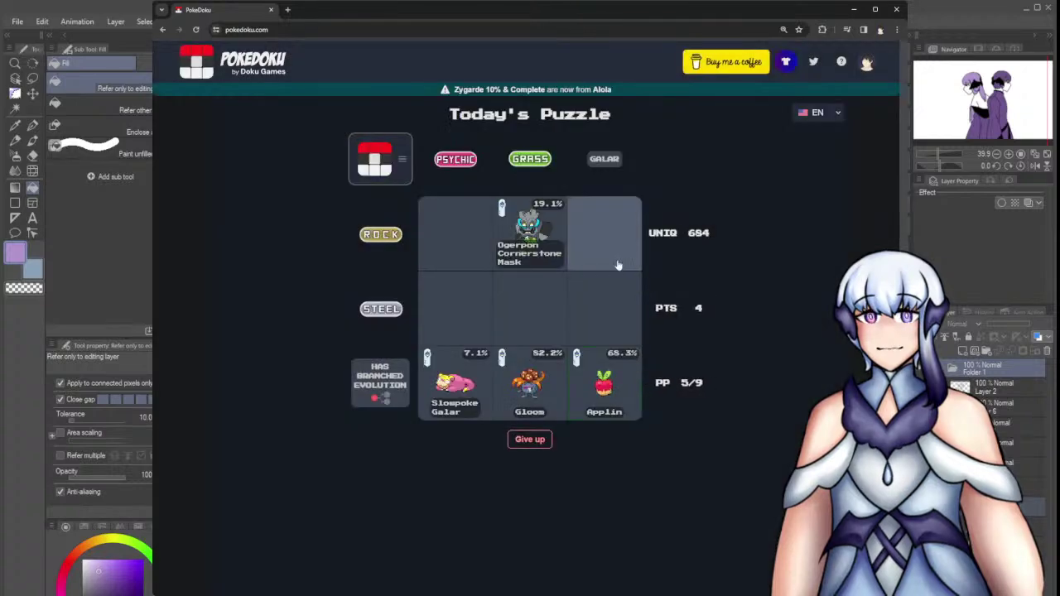
Search for copper and guess Copperajah Gmax for the Steel and Galar cell
click(589, 225)
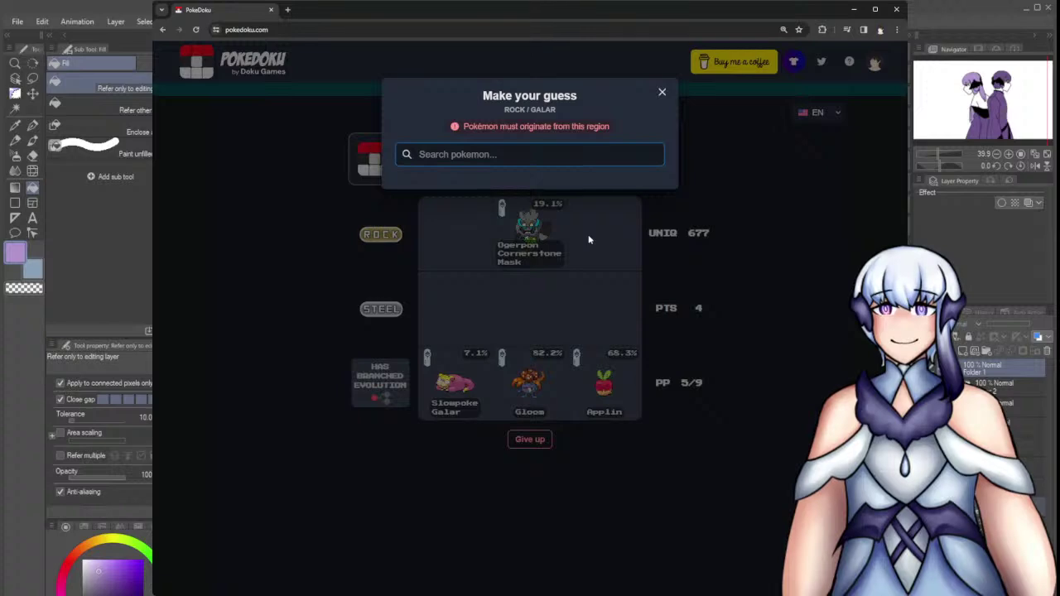
click(569, 258)
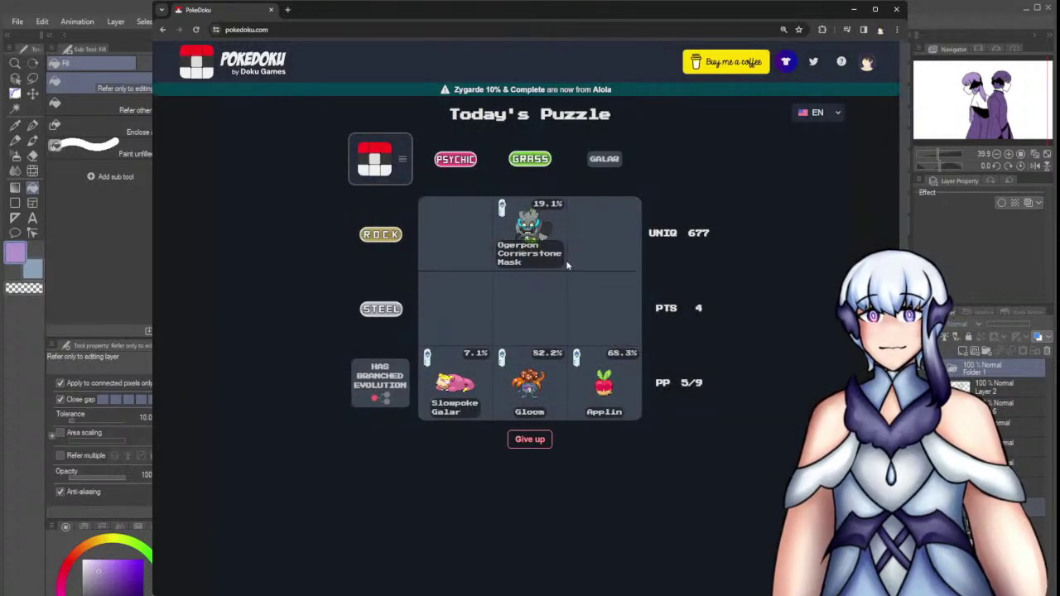
click(602, 318)
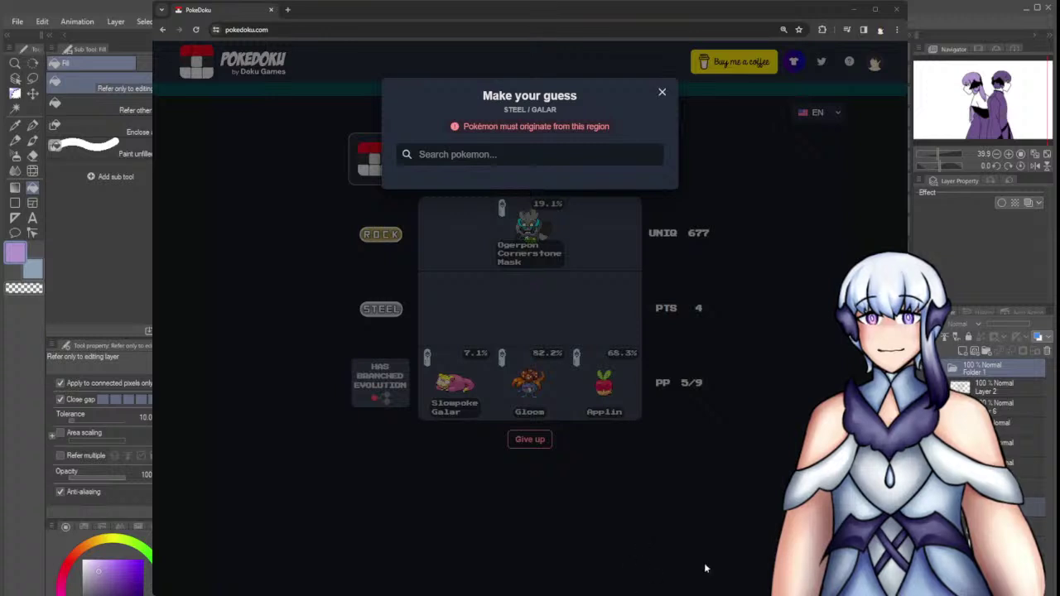
click(553, 146)
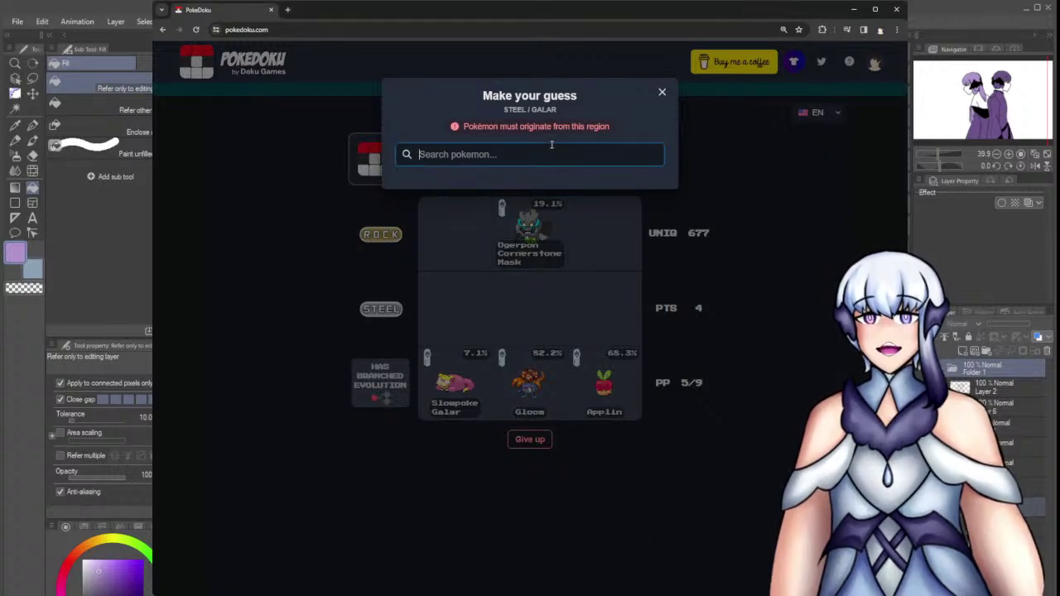
text(copper)
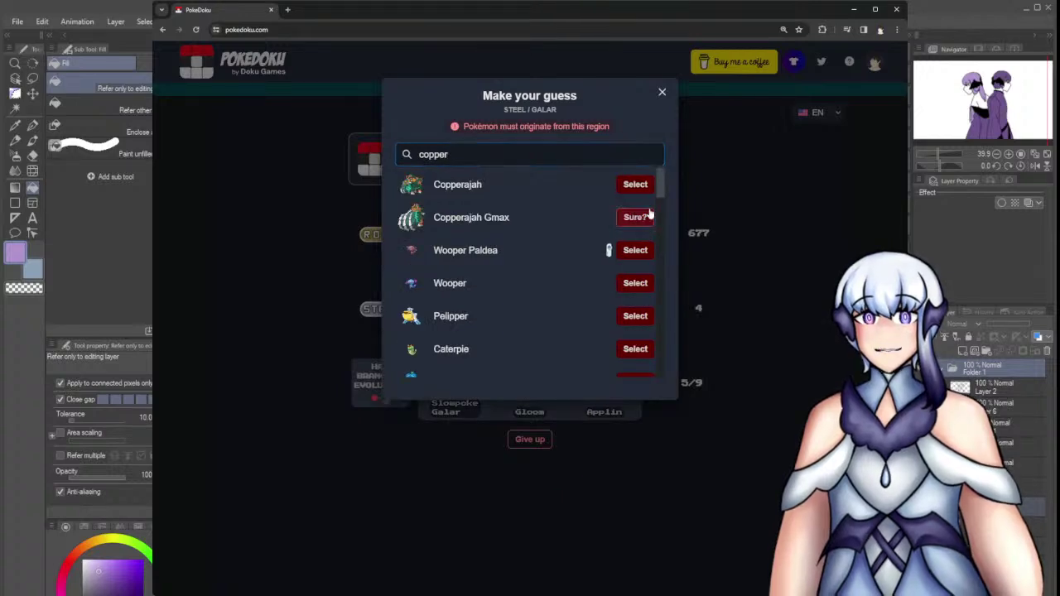
click(648, 215)
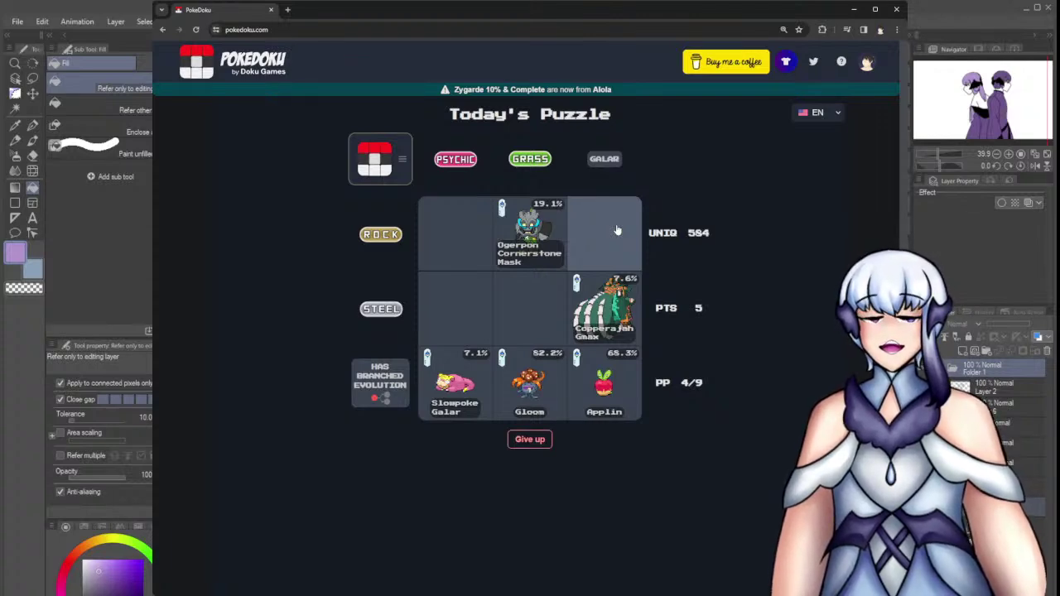
Search for coal and guess Coalossal Gmax for the Rock and Galar cell
click(617, 230)
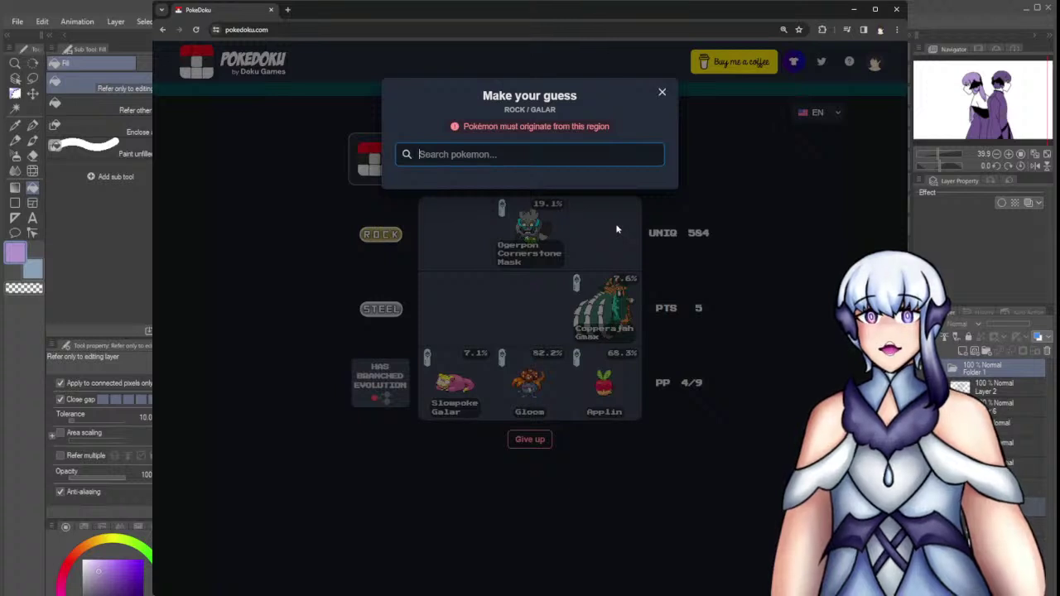
click(617, 229)
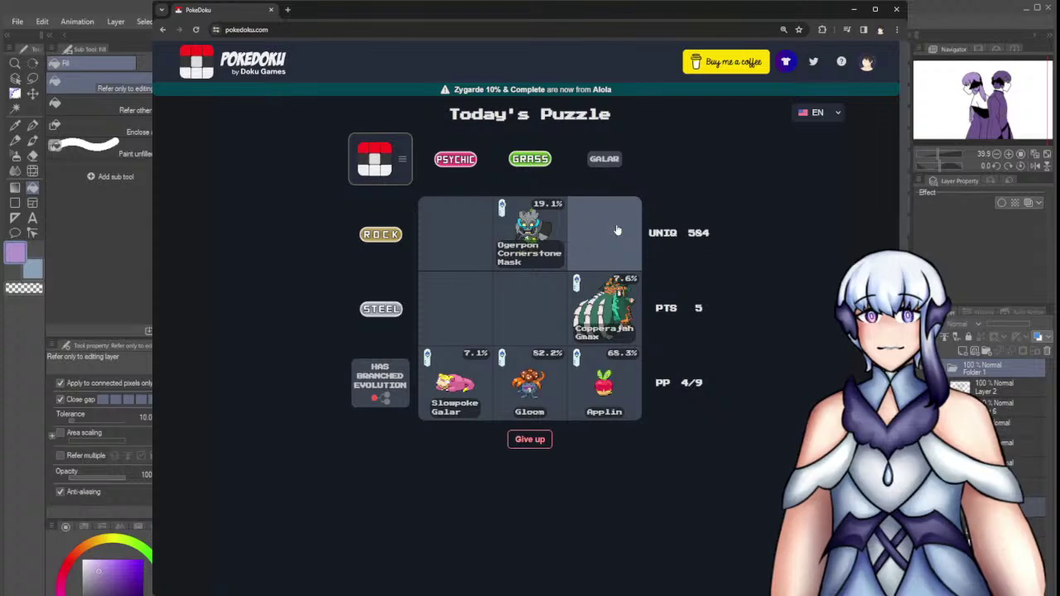
click(617, 230)
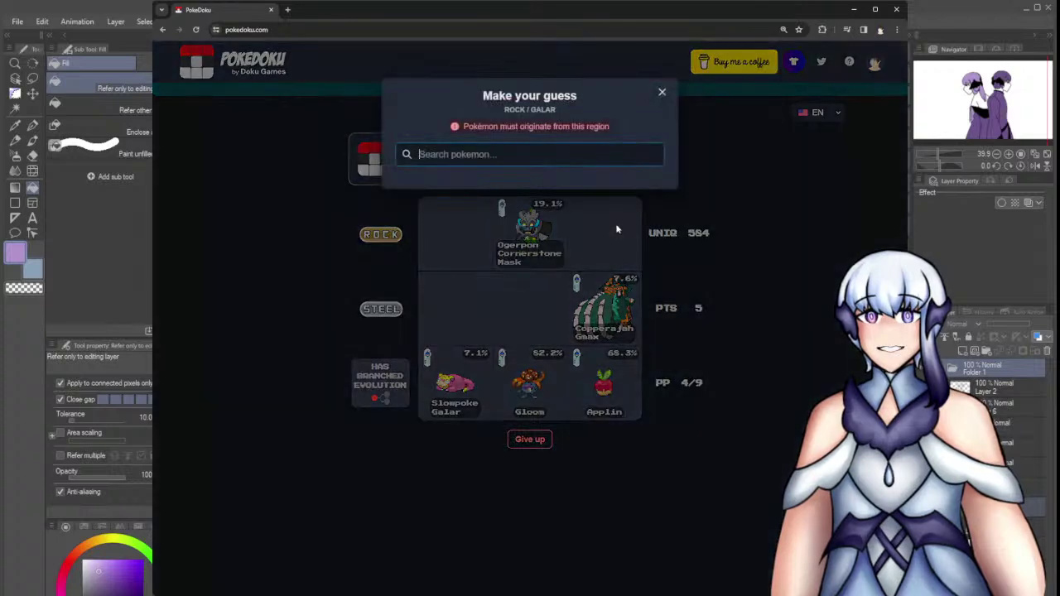
text(coal)
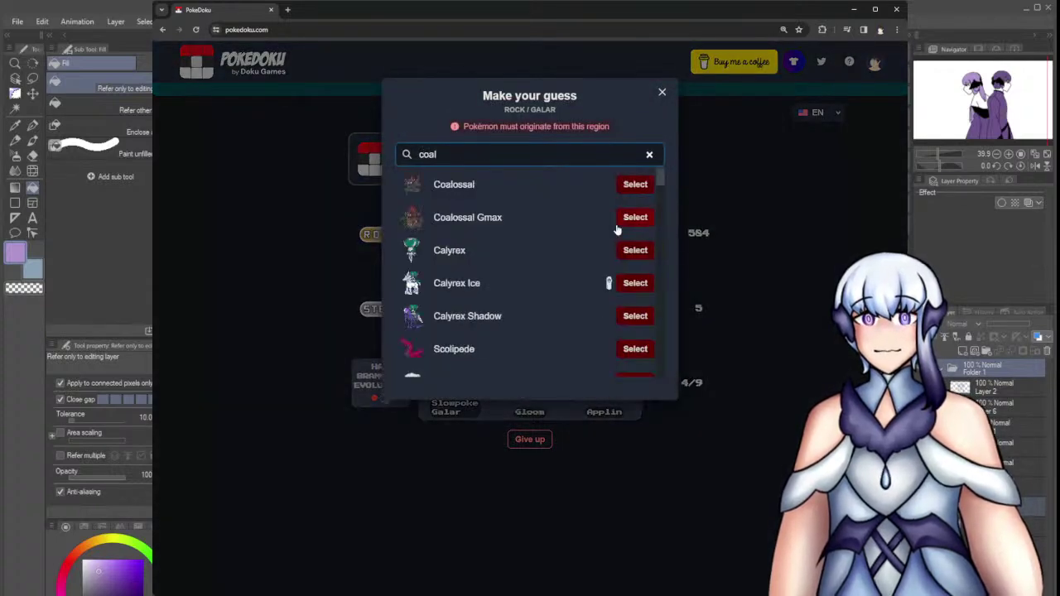
click(636, 218)
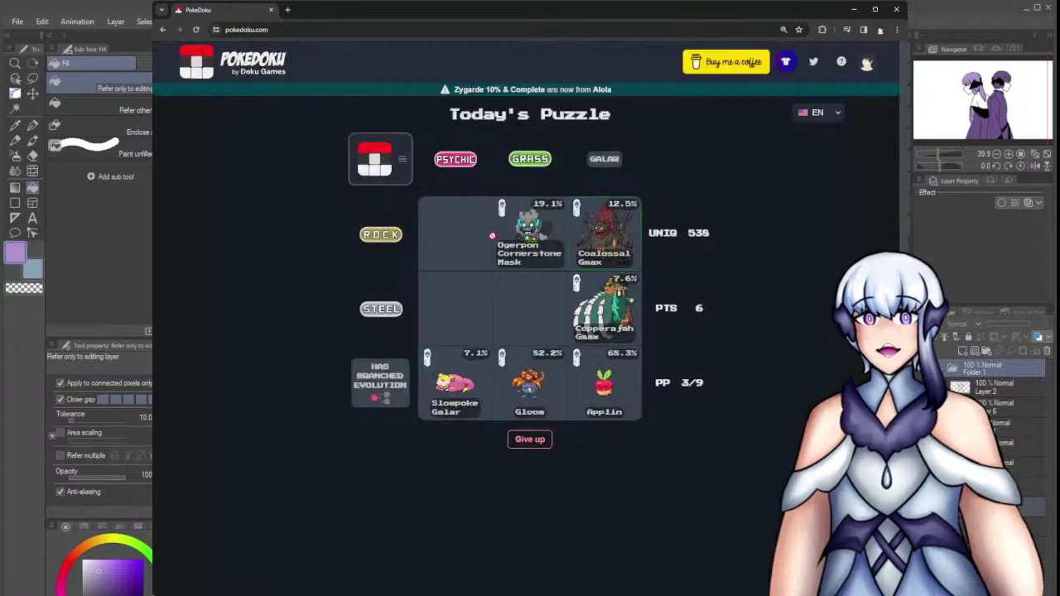
Search for jirachi and guess Jirachi for the Steel and Psychic cell
click(464, 236)
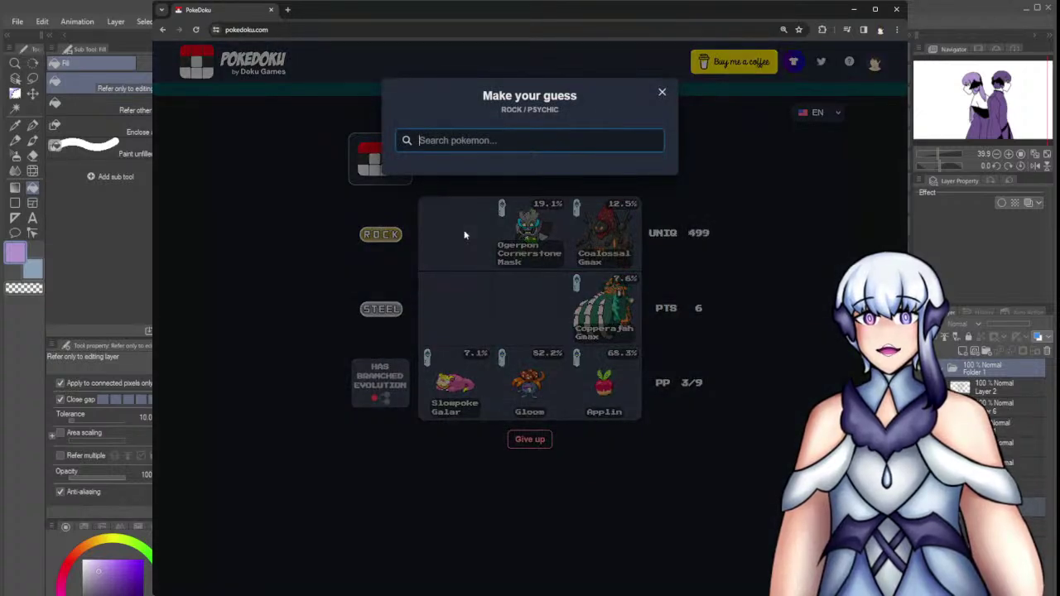
click(464, 236)
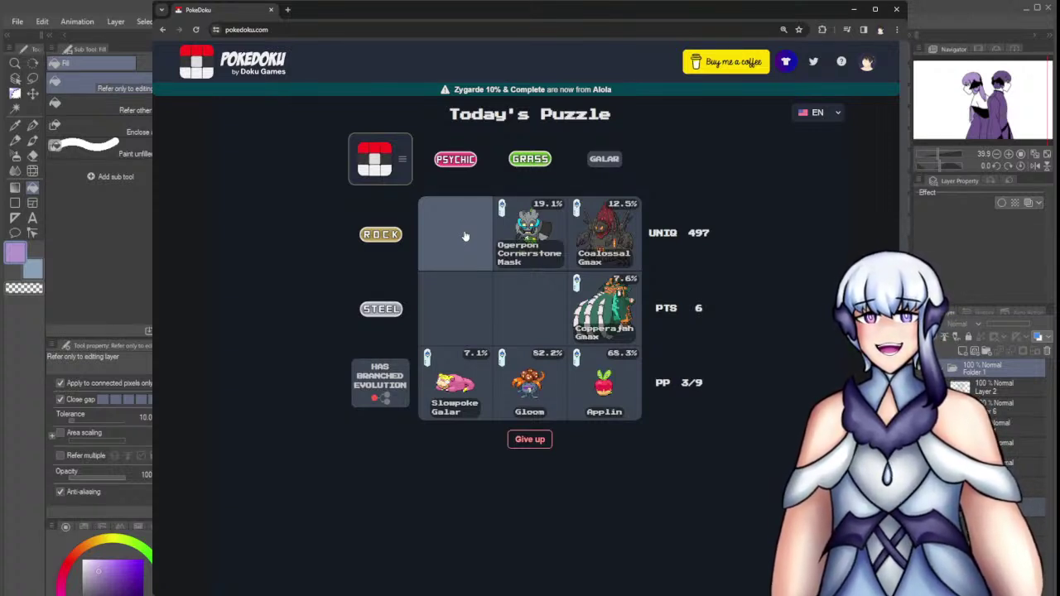
click(464, 275)
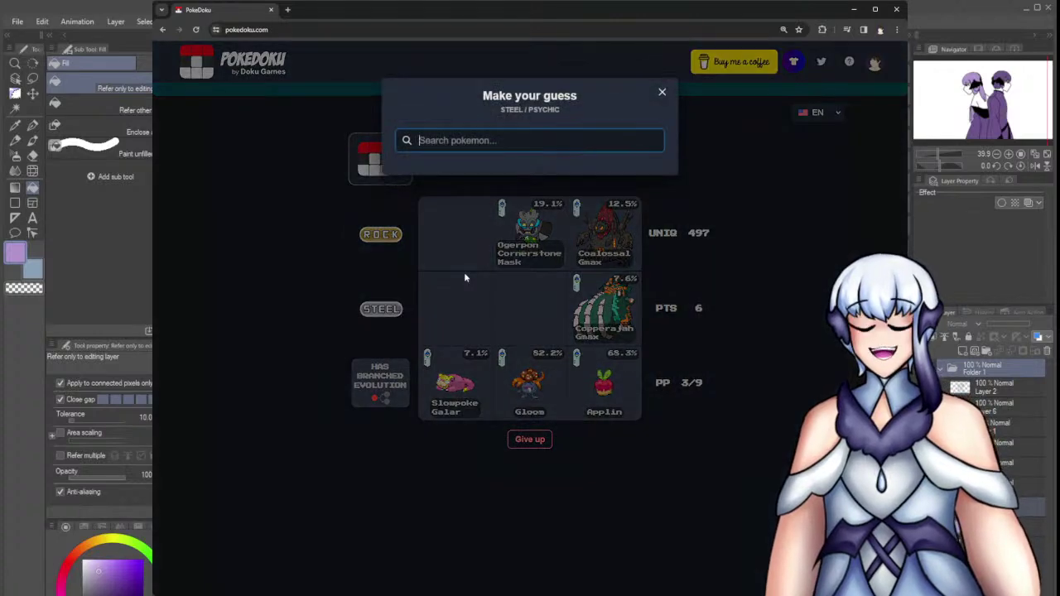
text(jirachi)
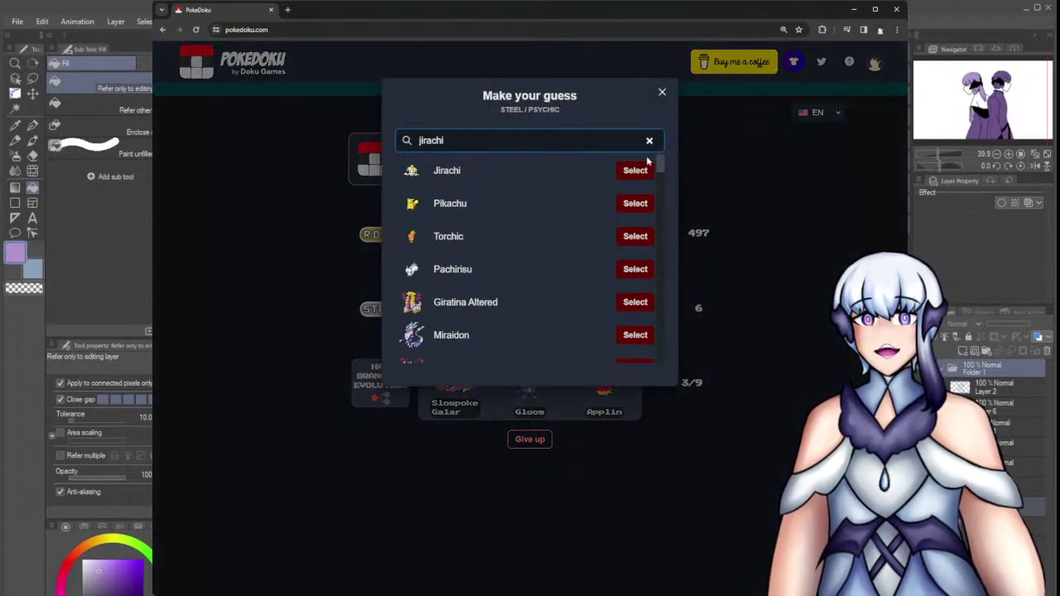
click(635, 169)
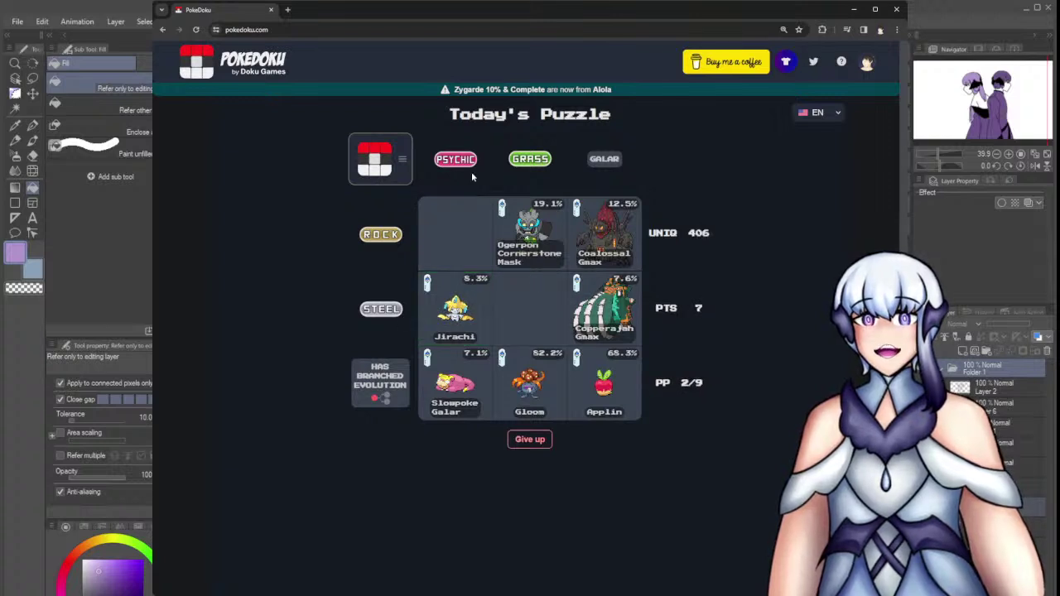
Search for ferro and guess Ferroseed for the Steel and Grass cell
click(514, 328)
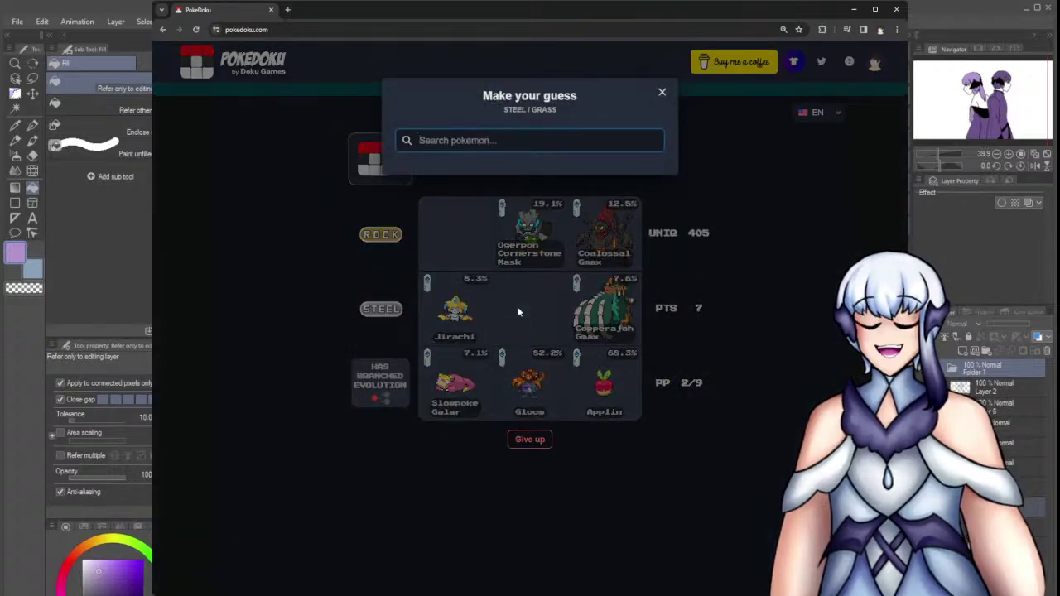
text(ferro)
click(636, 171)
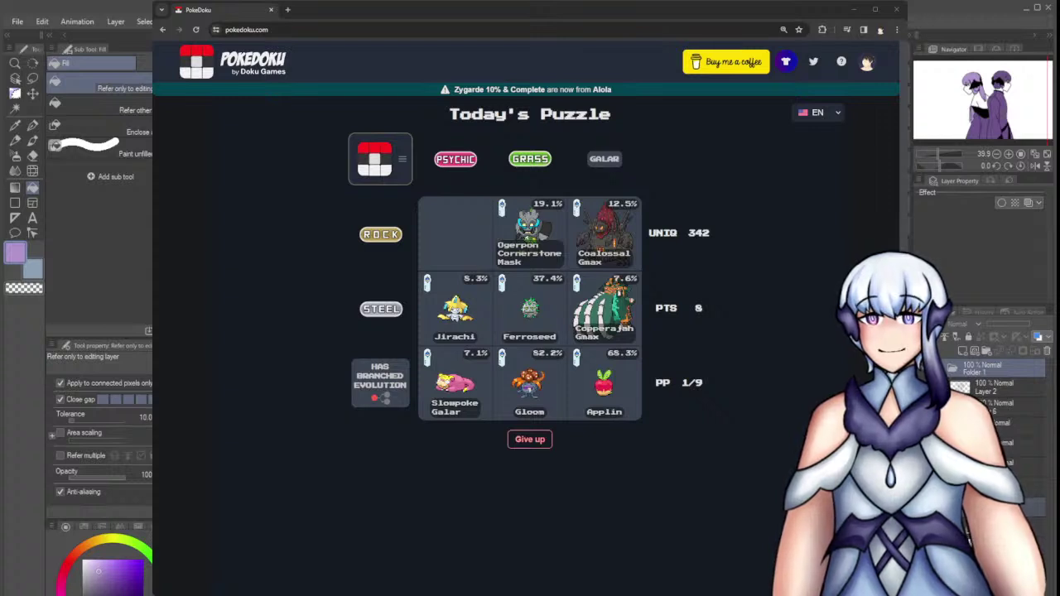
Give up the daily puzzle with the Rock and Psychic cell left empty, and dismiss the puzzle summary
click(487, 257)
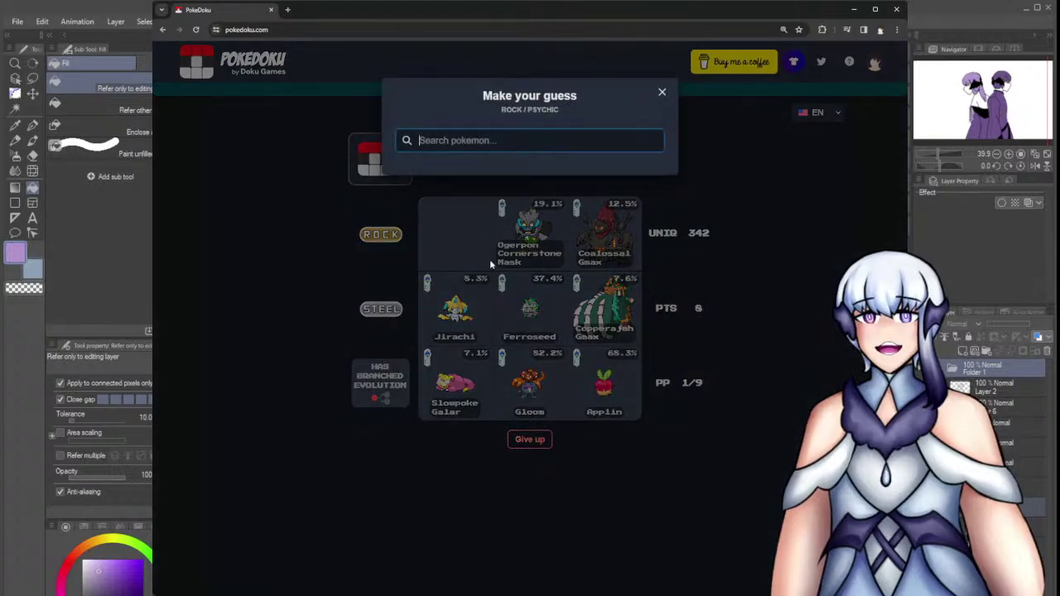
click(490, 265)
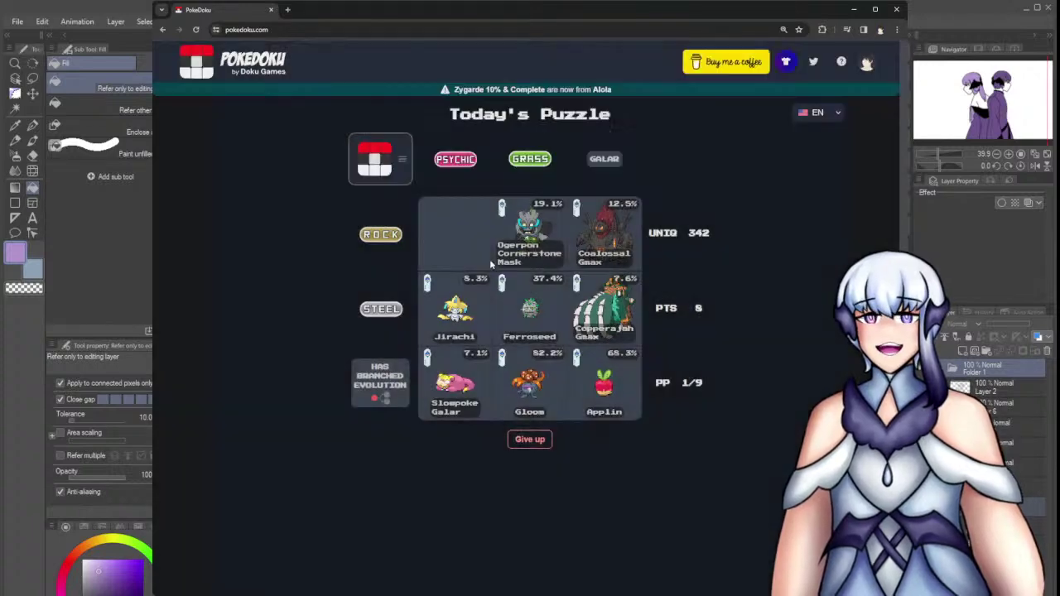
click(530, 440)
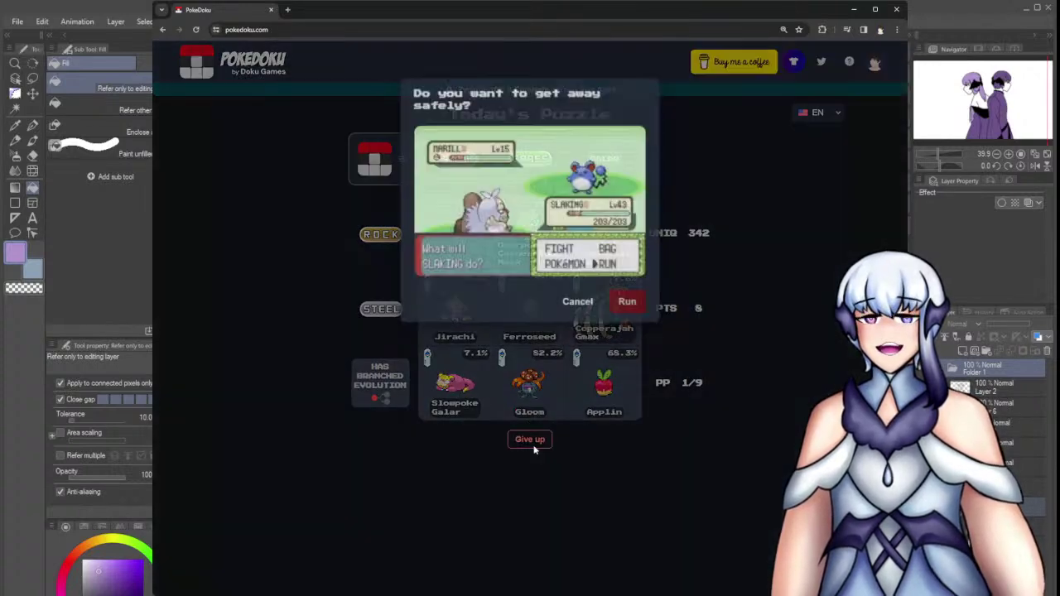
click(627, 303)
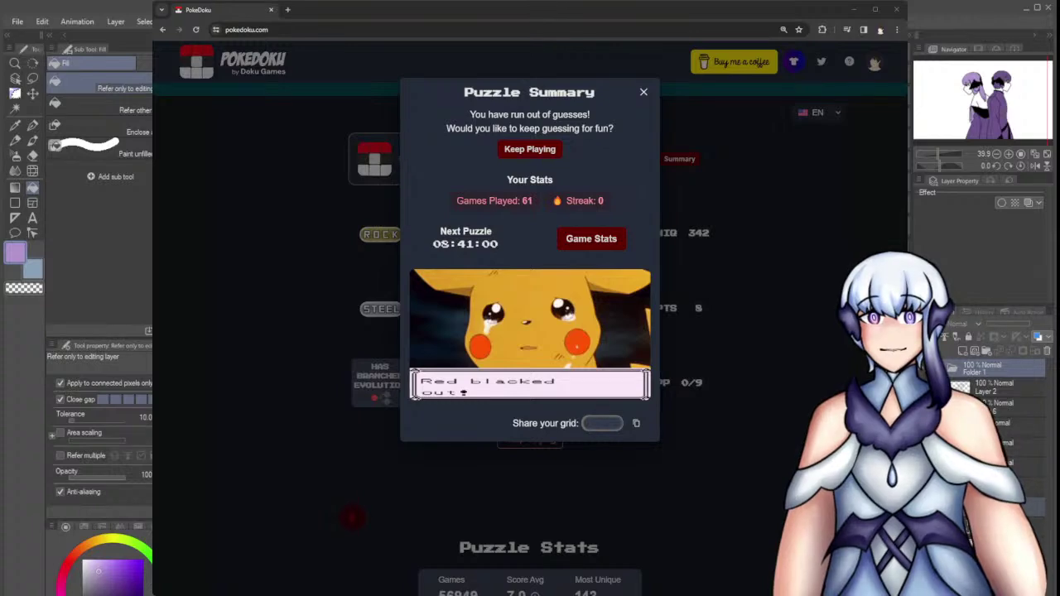
click(643, 93)
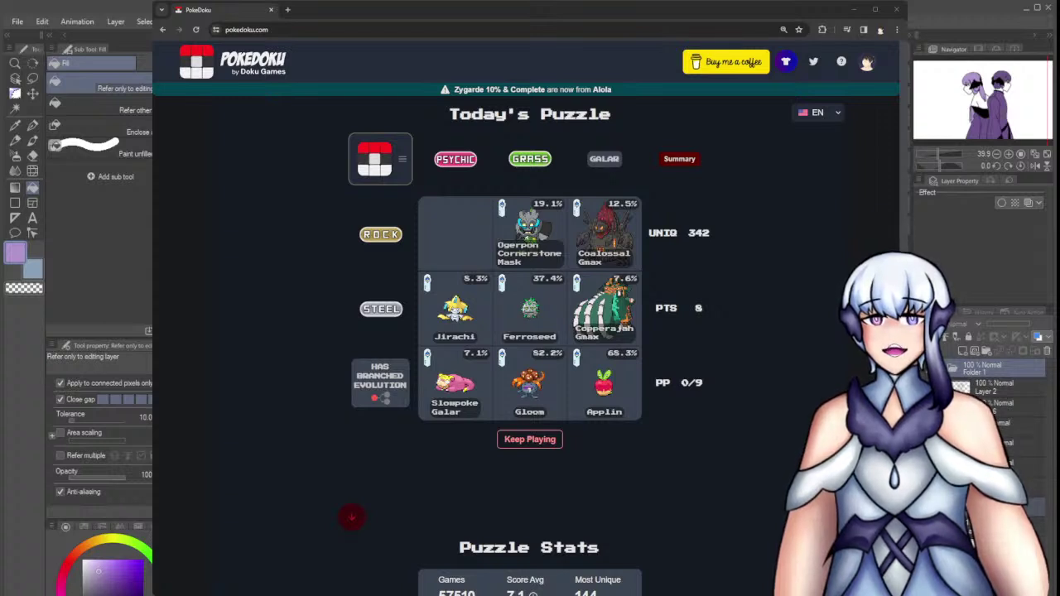
Keep playing for fun and fill the remaining Rock and Psychic cell with Lunatone
click(466, 257)
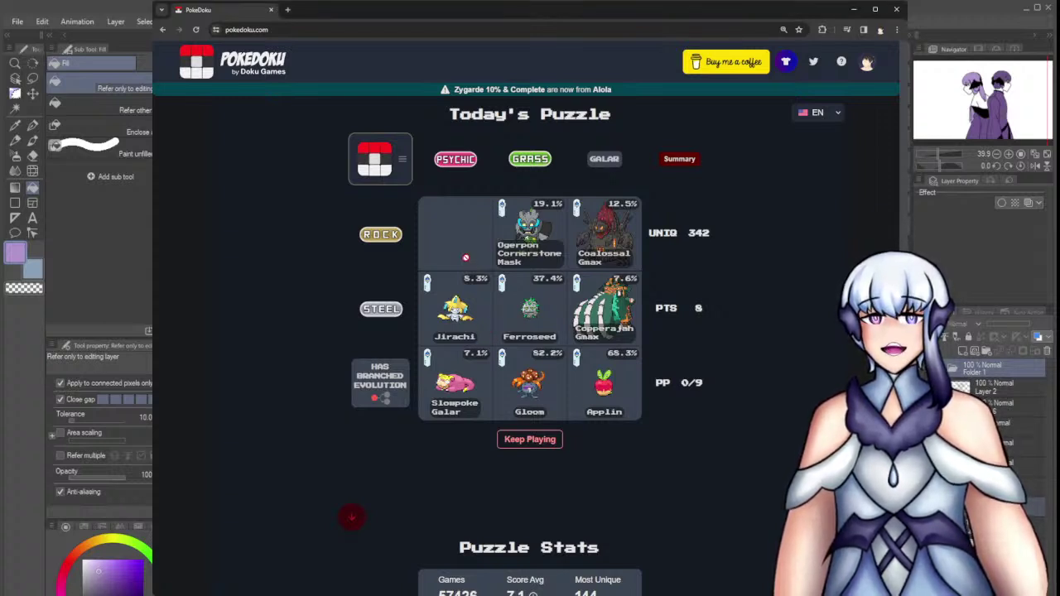
click(550, 440)
click(622, 166)
click(487, 231)
text(lk)
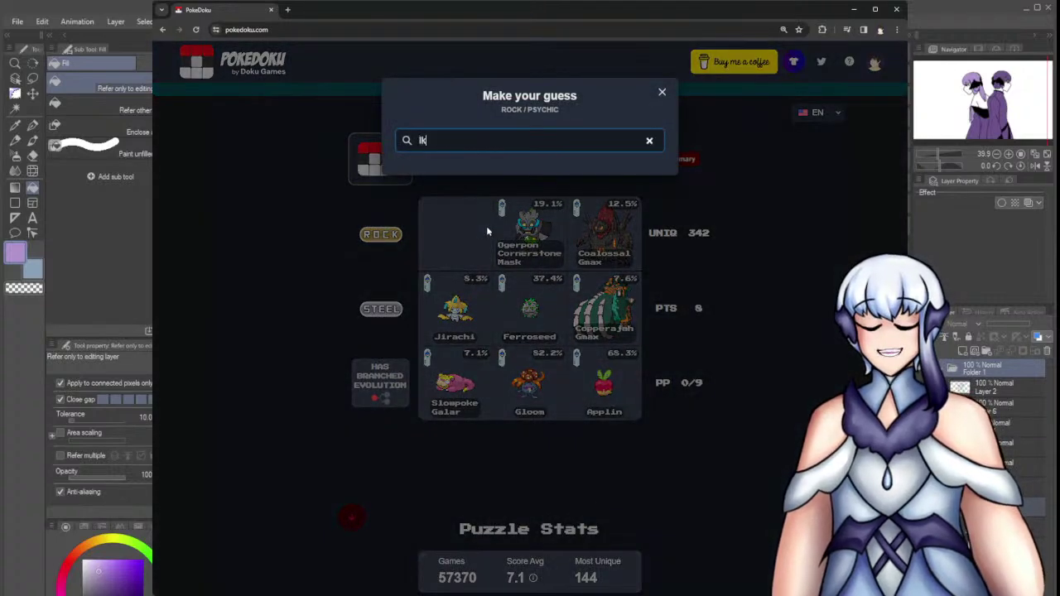
key(BackSpace)
text(unat)
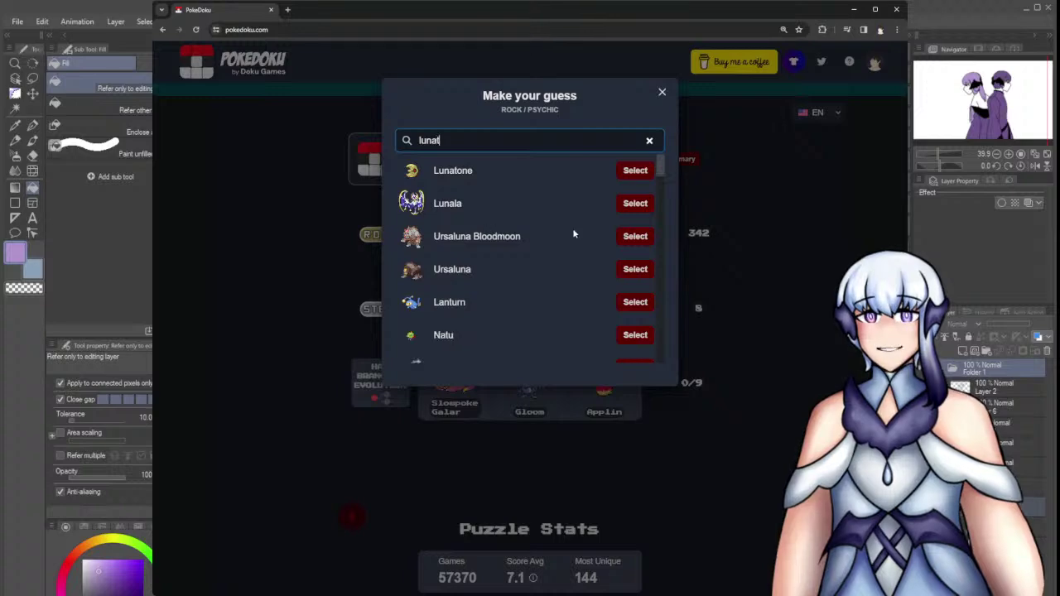
click(634, 171)
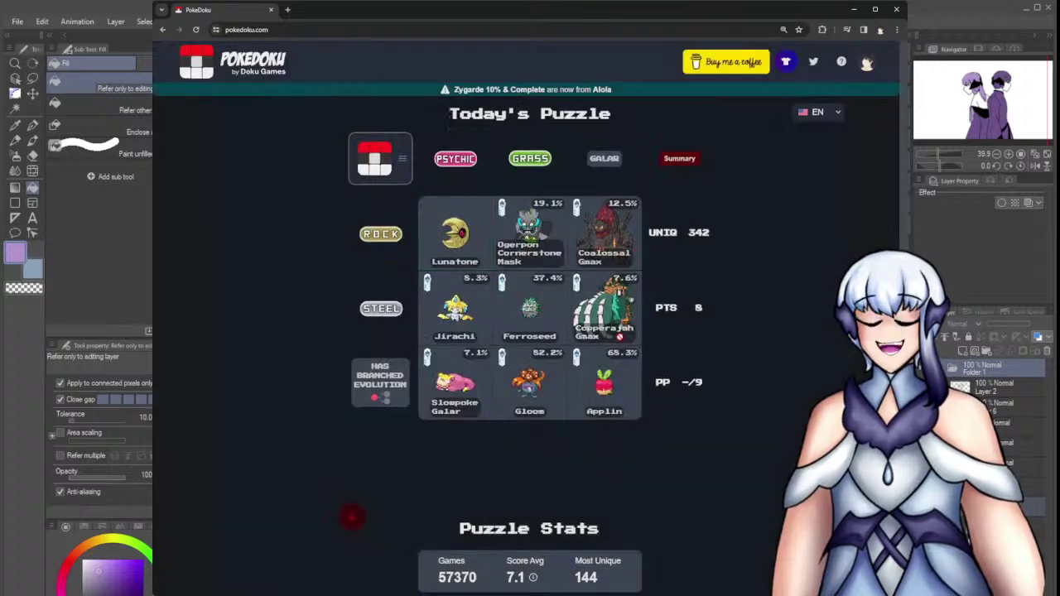
Compare the completed grid with the most common and least common answers in the puzzle stats
scroll(619, 335, down, 5)
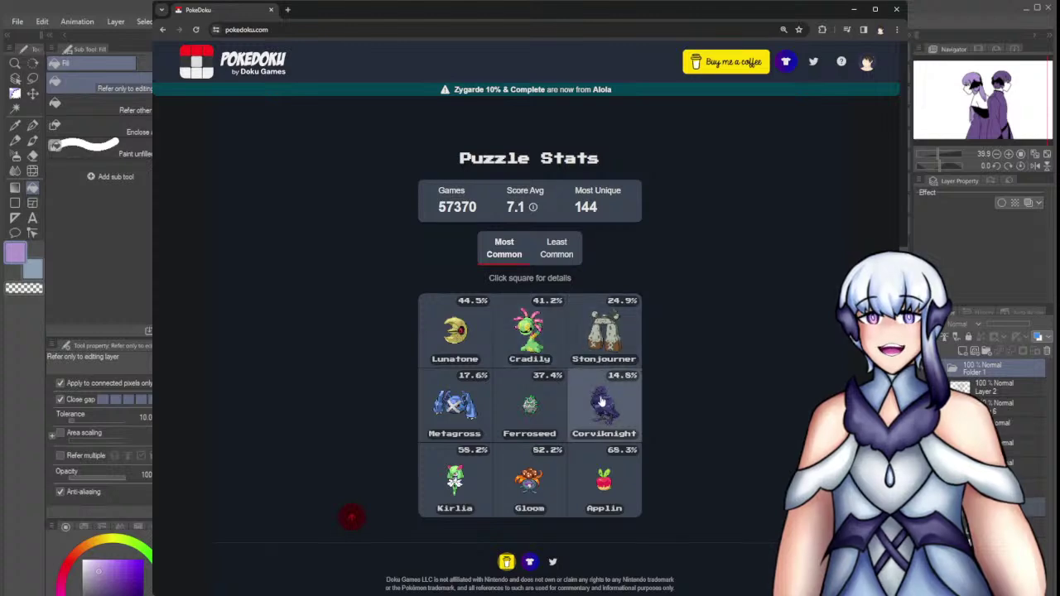
scroll(607, 334, up, 4)
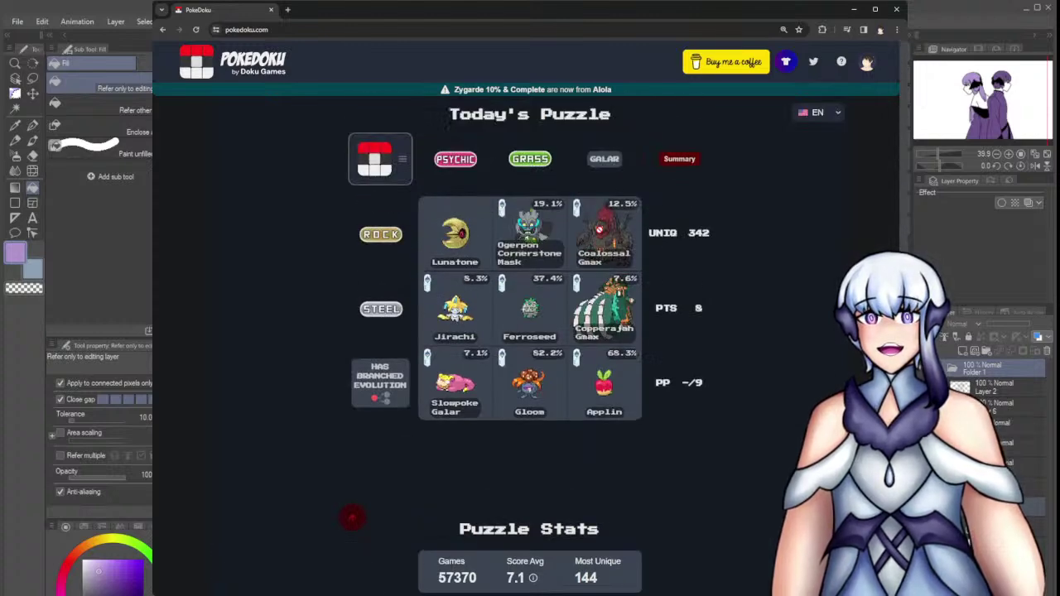
scroll(618, 334, down, 4)
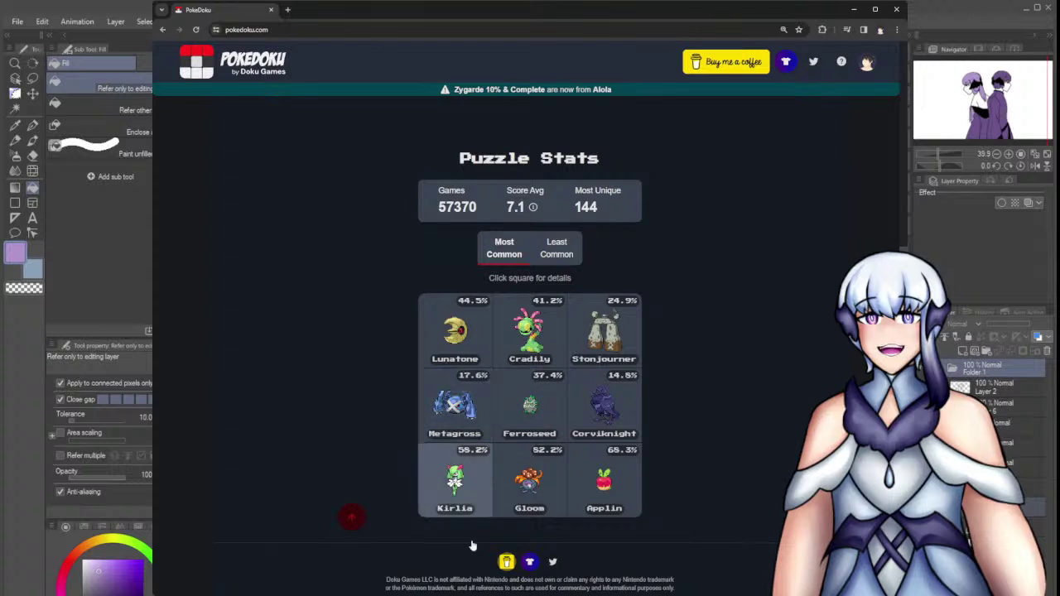
click(546, 259)
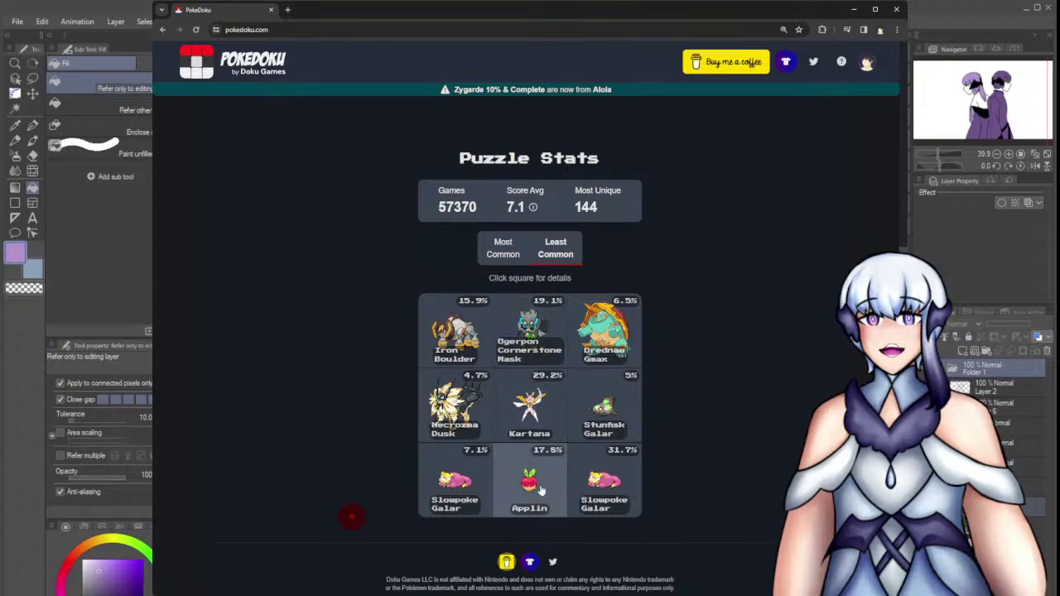
scroll(431, 494, up, 5)
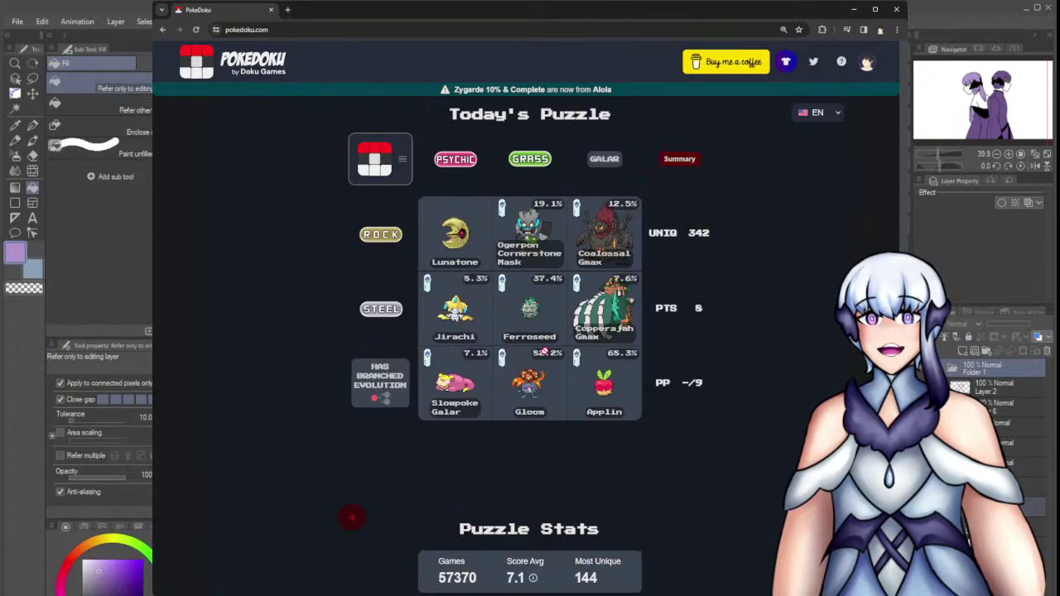
scroll(559, 385, down, 5)
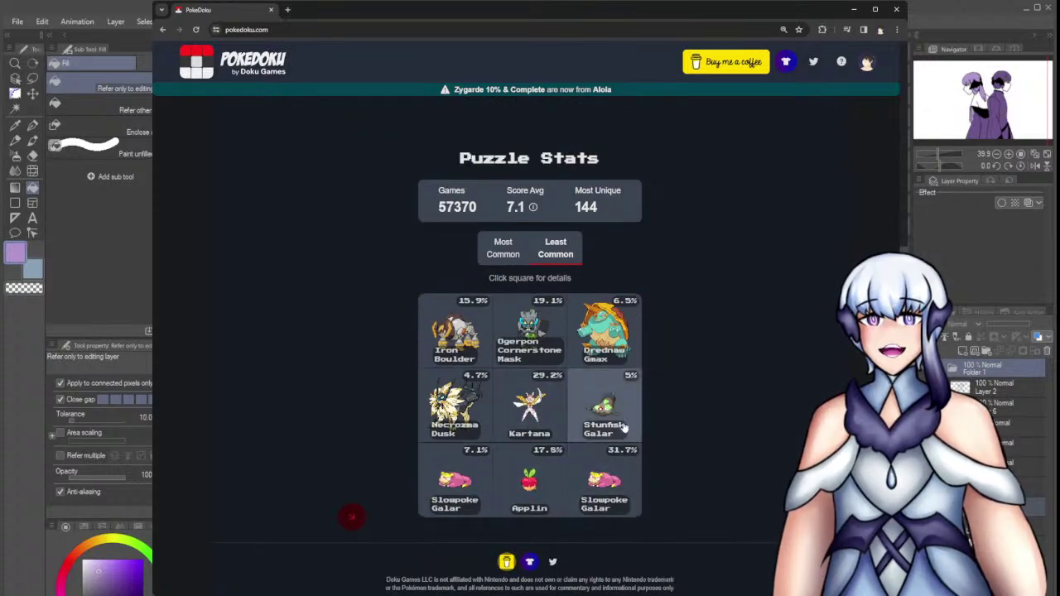
scroll(629, 439, up, 3)
scroll(645, 477, down, 3)
scroll(705, 461, up, 4)
scroll(707, 467, up, 2)
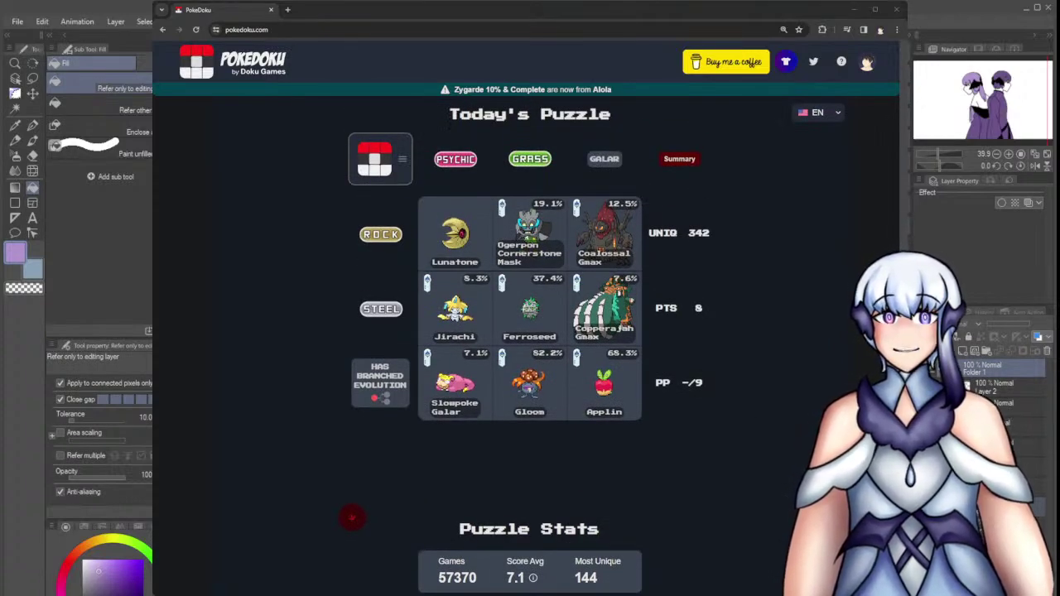
Move the browser window away from the layer panels and open Squirdle Daily at squirdle.fireblend.com/daily.html with the page enlarged
drag(530, 10, 376, 9)
click(176, 30)
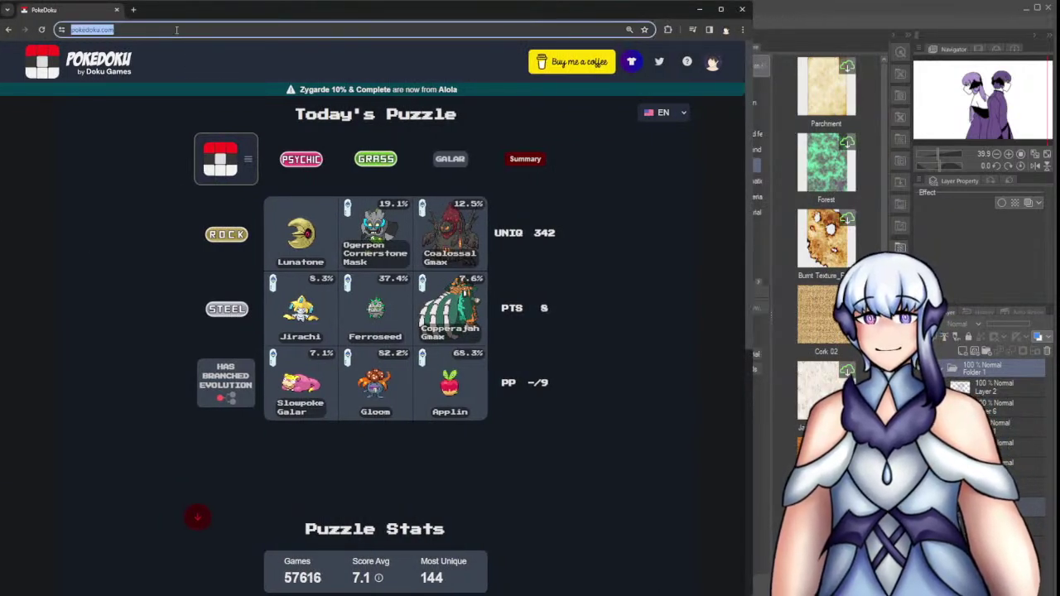
click(112, 184)
key(ctrl+plus)
key(ctrl+plus)
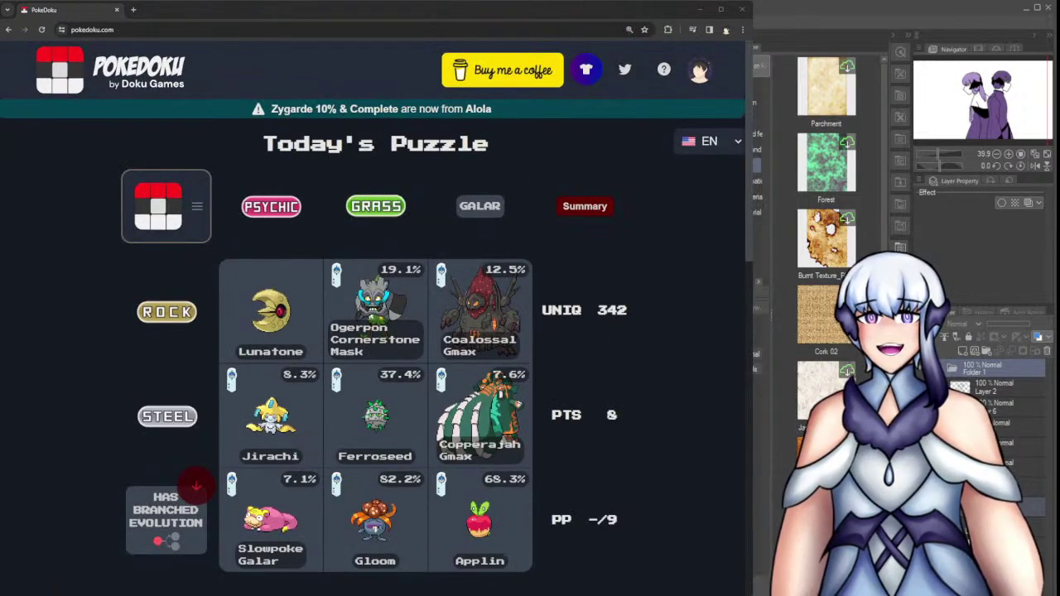
click(260, 30)
text(squ)
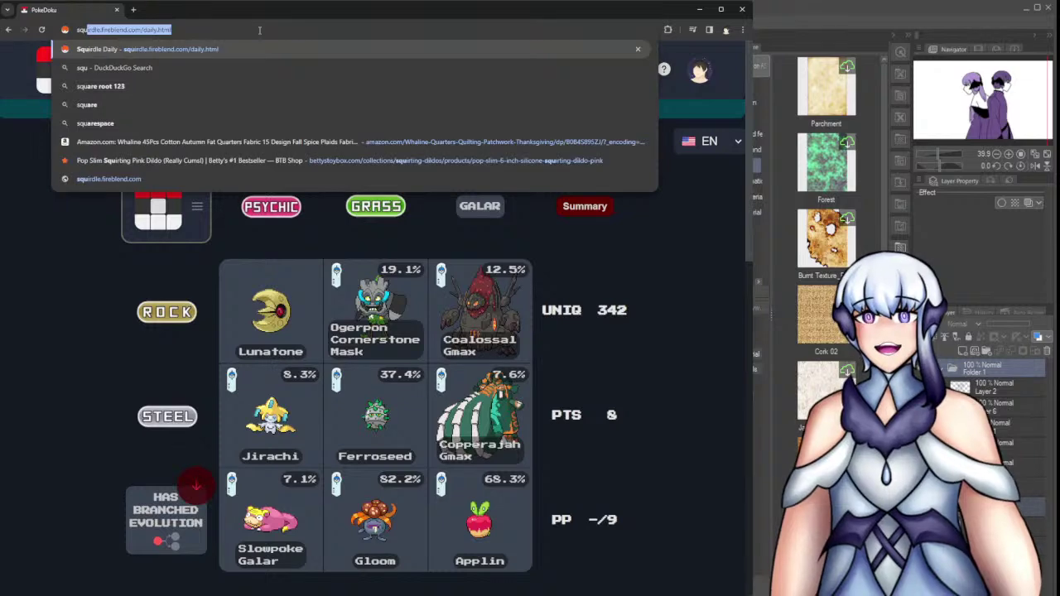
key(Return)
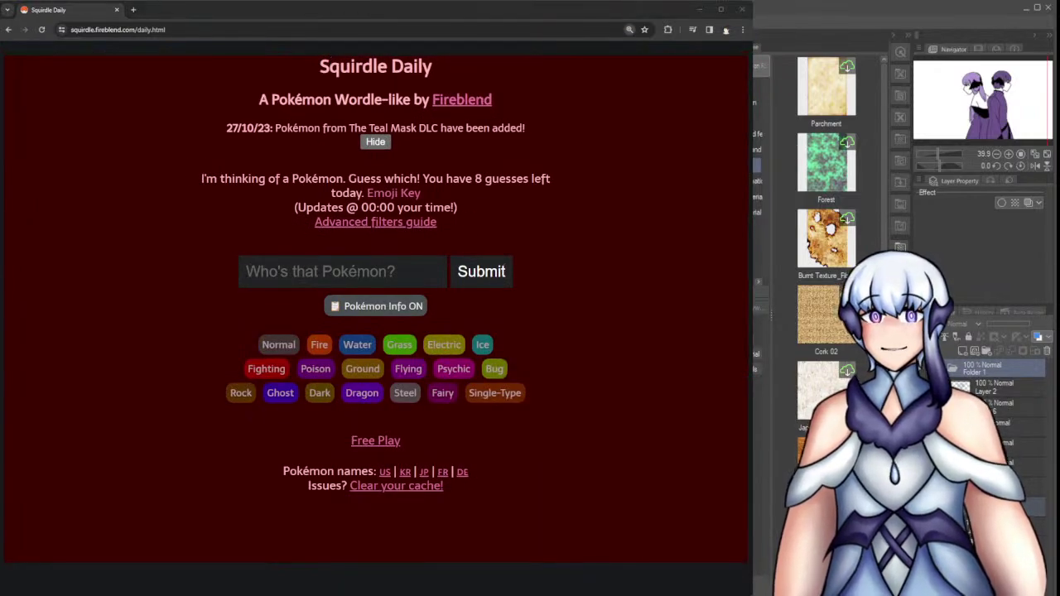
key(ctrl+plus)
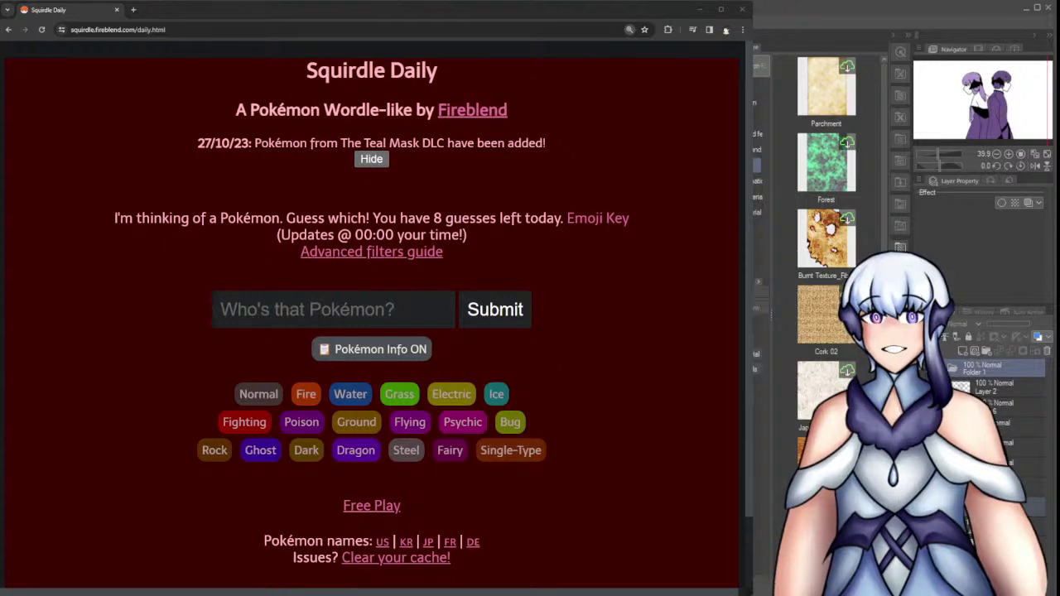
Submit Chandelure as the first Squirdle Daily guess and bring its hint row into view
click(246, 309)
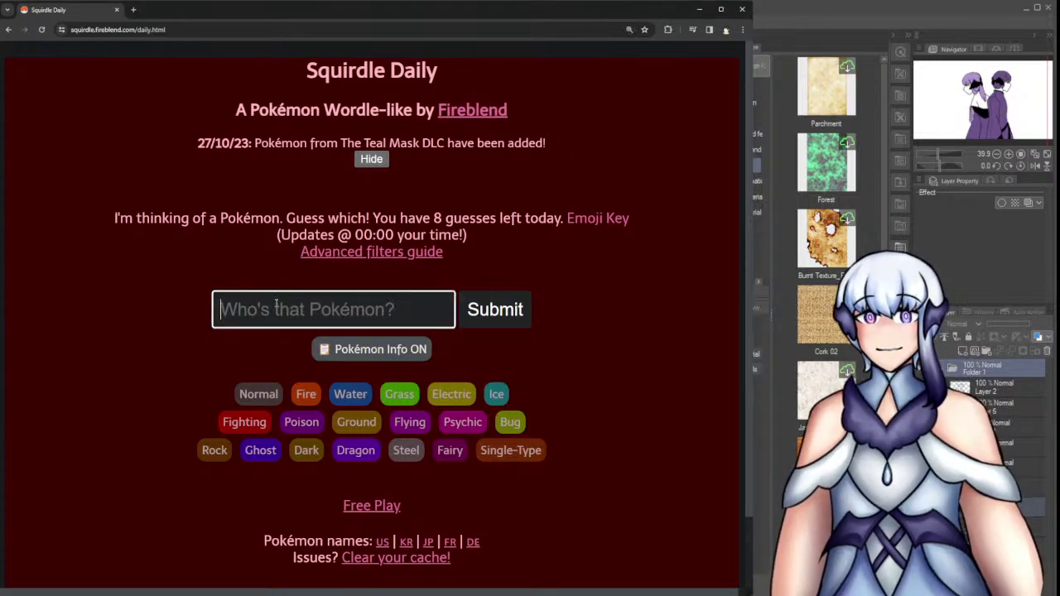
text(chande)
click(333, 352)
click(494, 307)
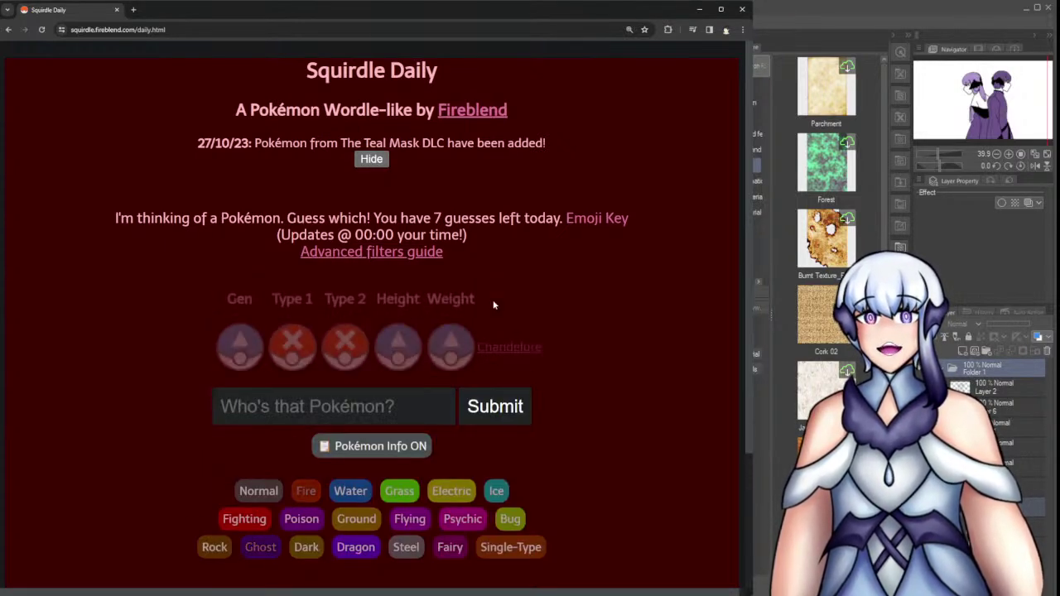
scroll(493, 305, down, 1)
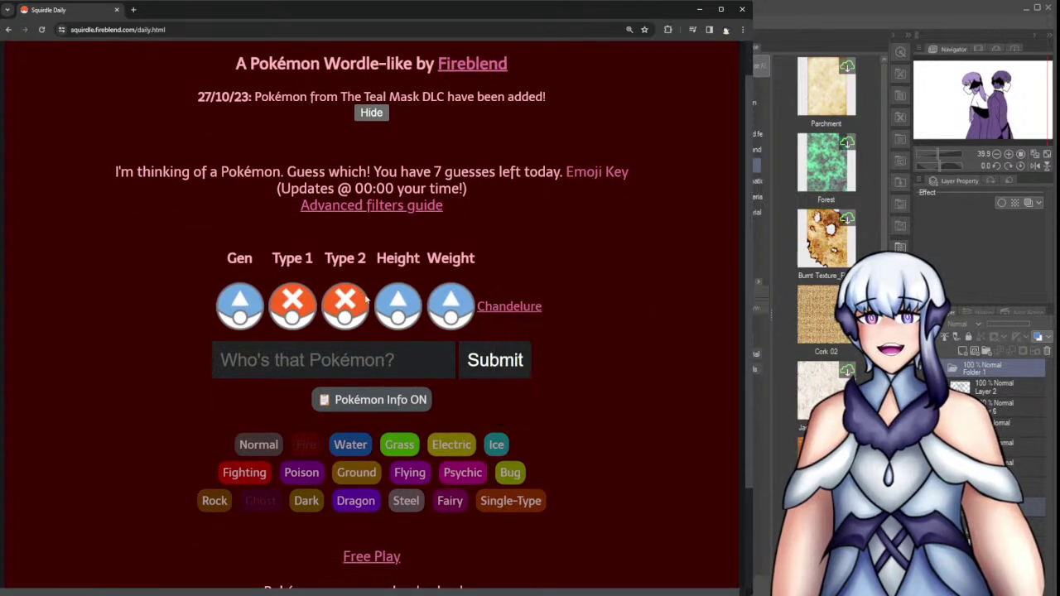